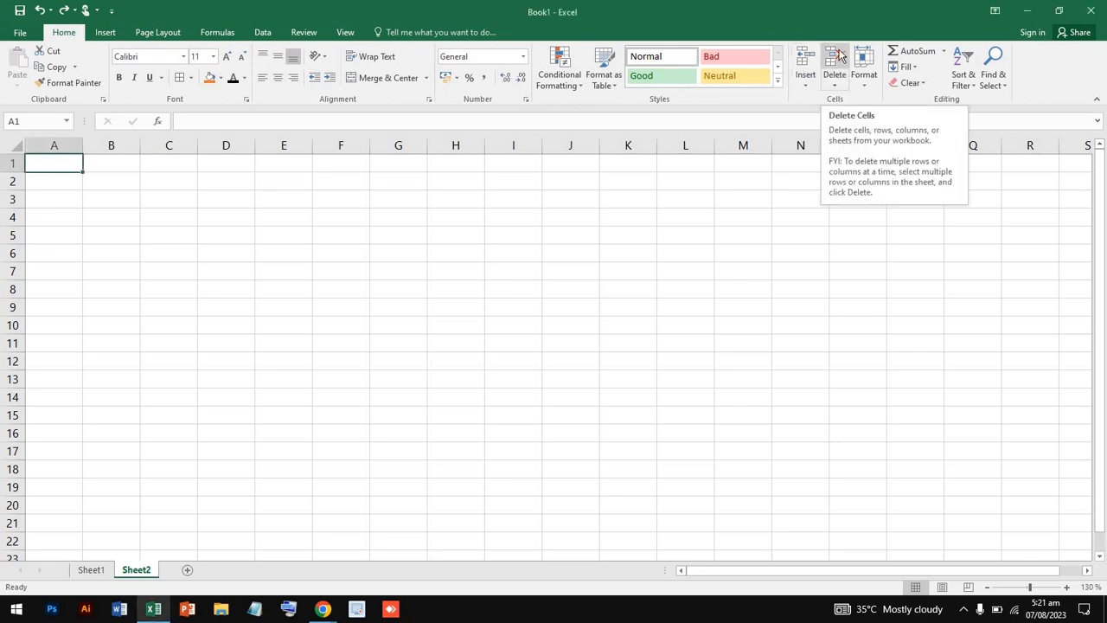
{"action": "left_click", "coordinate": [862, 86]}
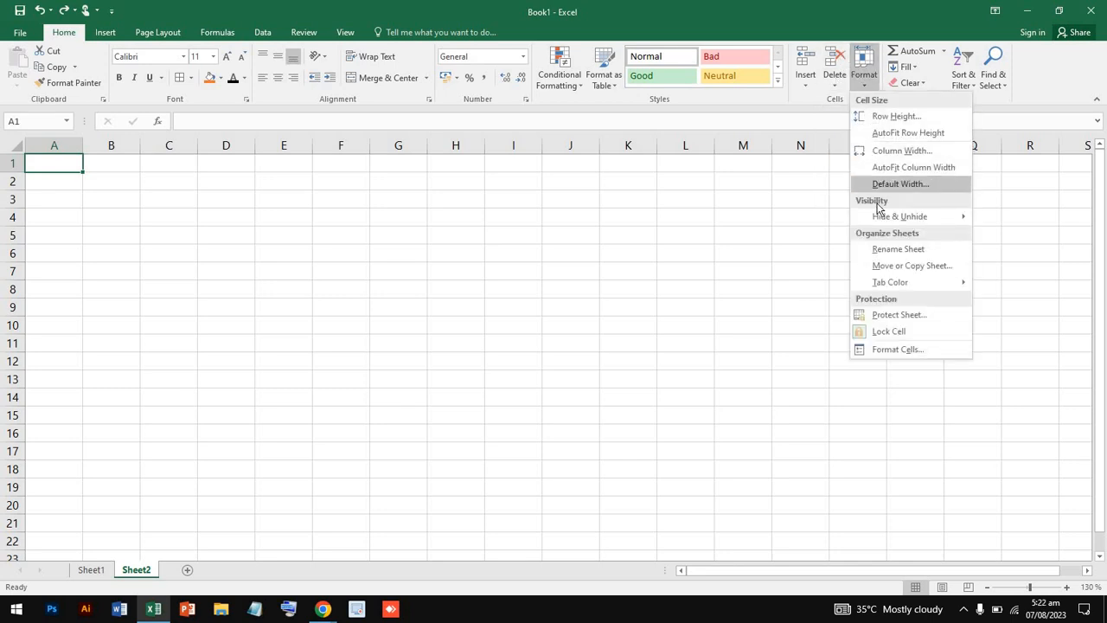
{"action": "left_click", "coordinate": [924, 55]}
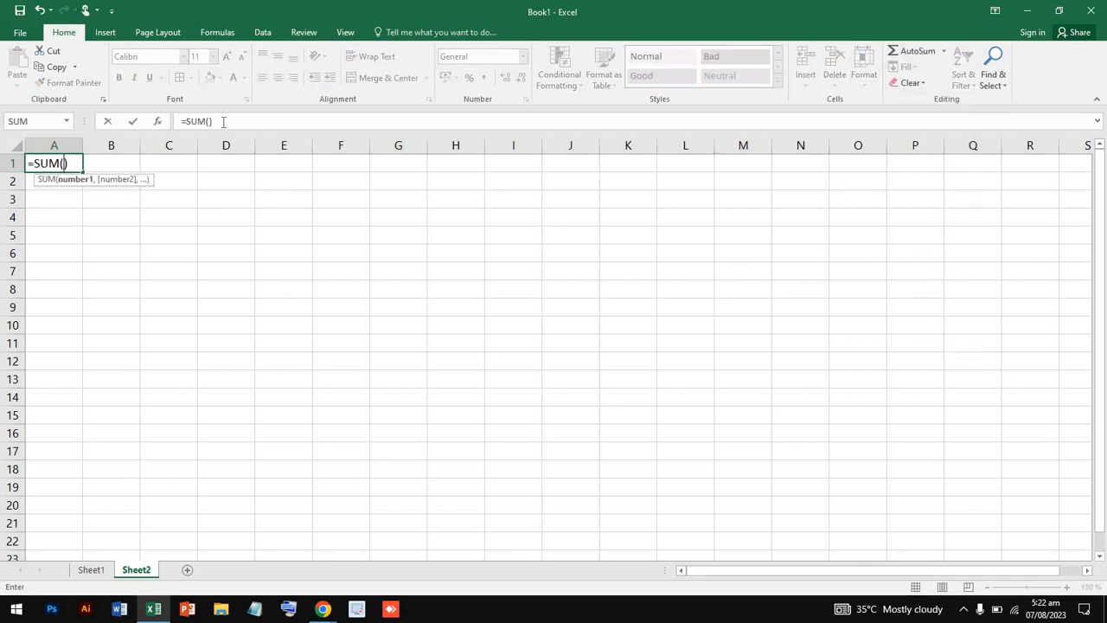
{"action": "left_click_drag", "start_coordinate": [223, 121], "coordinate": [157, 115]}
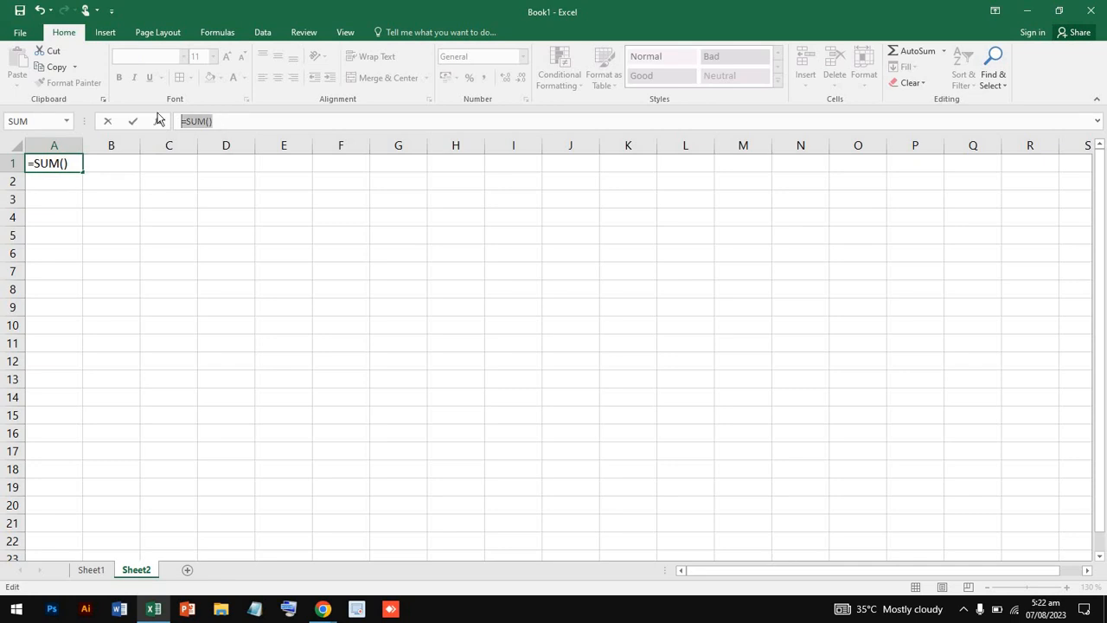
{"action": "key", "text": "BackSpace"}
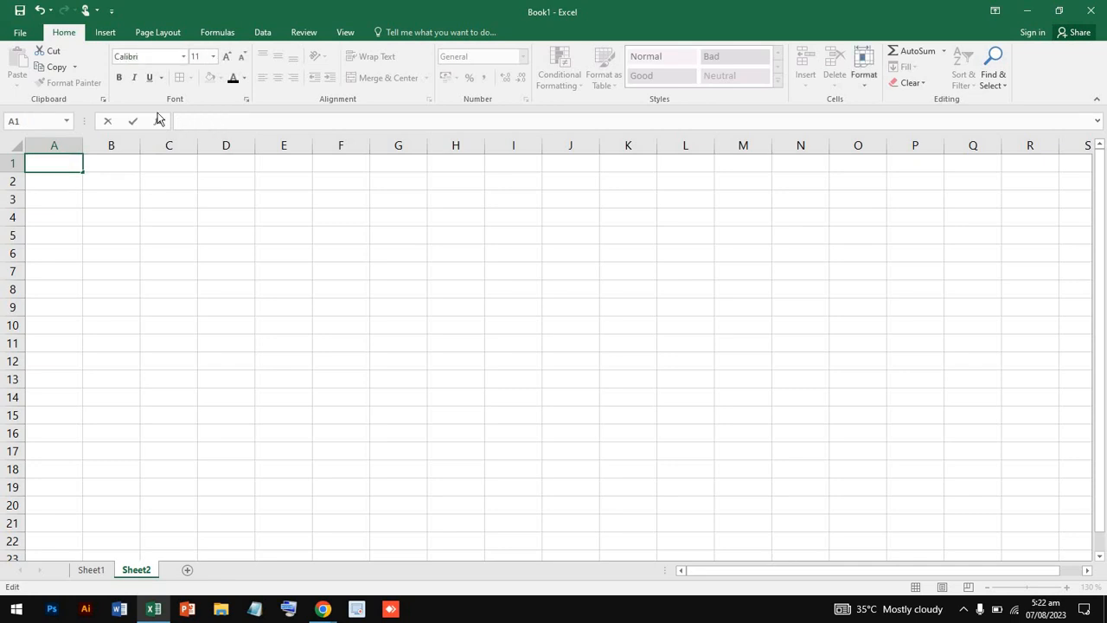
{"action": "left_click", "coordinate": [208, 186]}
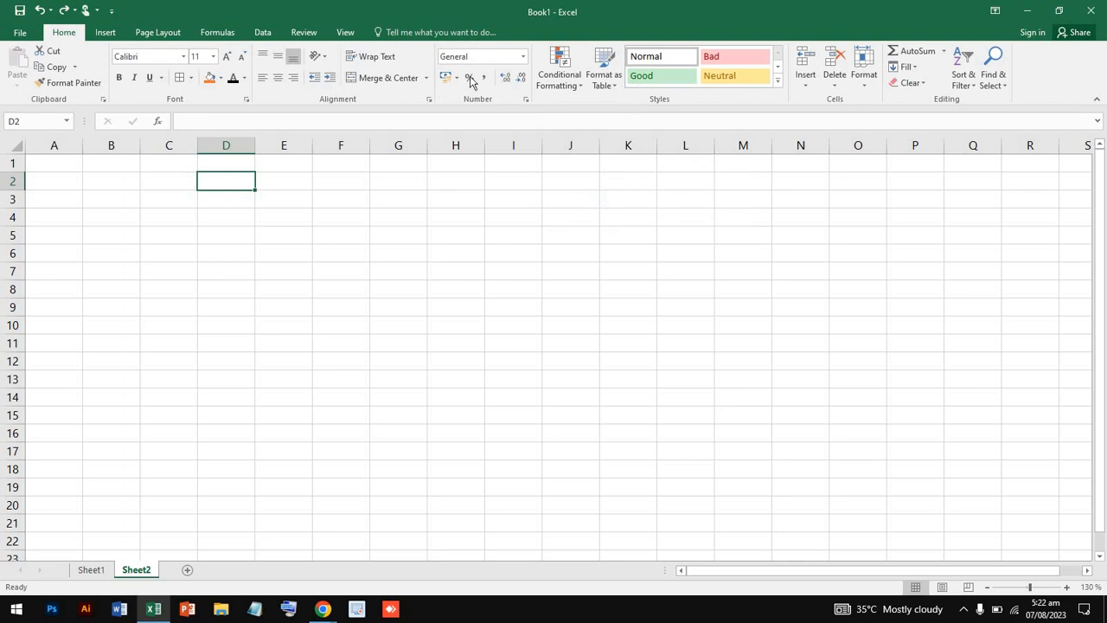
- Examine the list of number formats available for empty cells A1 and E5
{"action": "left_click", "coordinate": [76, 170]}
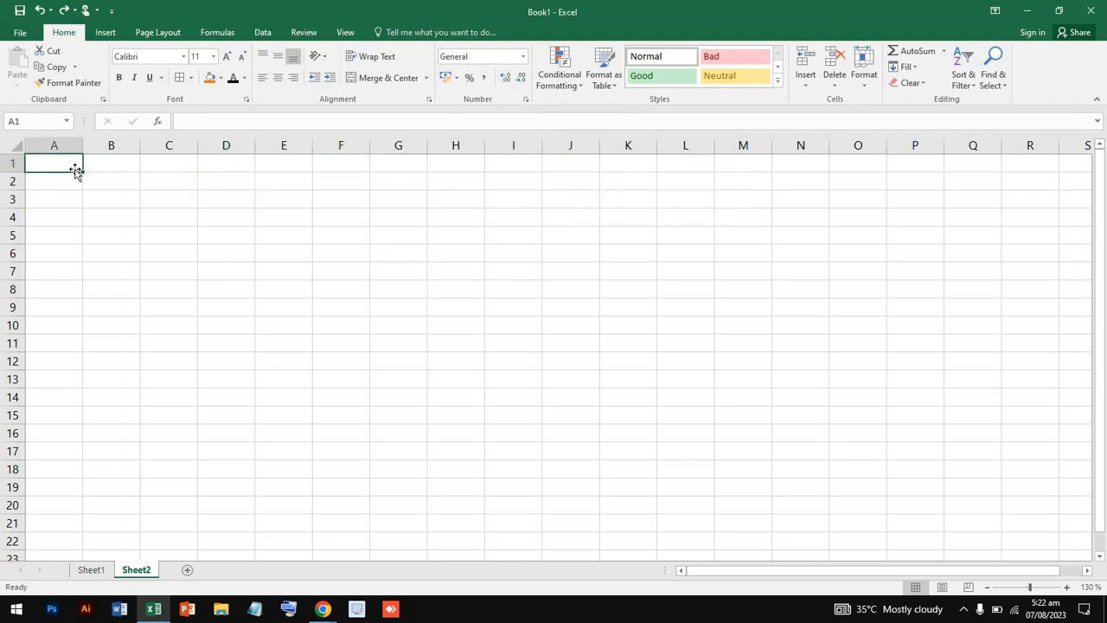
{"action": "left_click", "coordinate": [523, 56]}
{"action": "left_click", "coordinate": [523, 56]}
{"action": "left_click", "coordinate": [523, 57]}
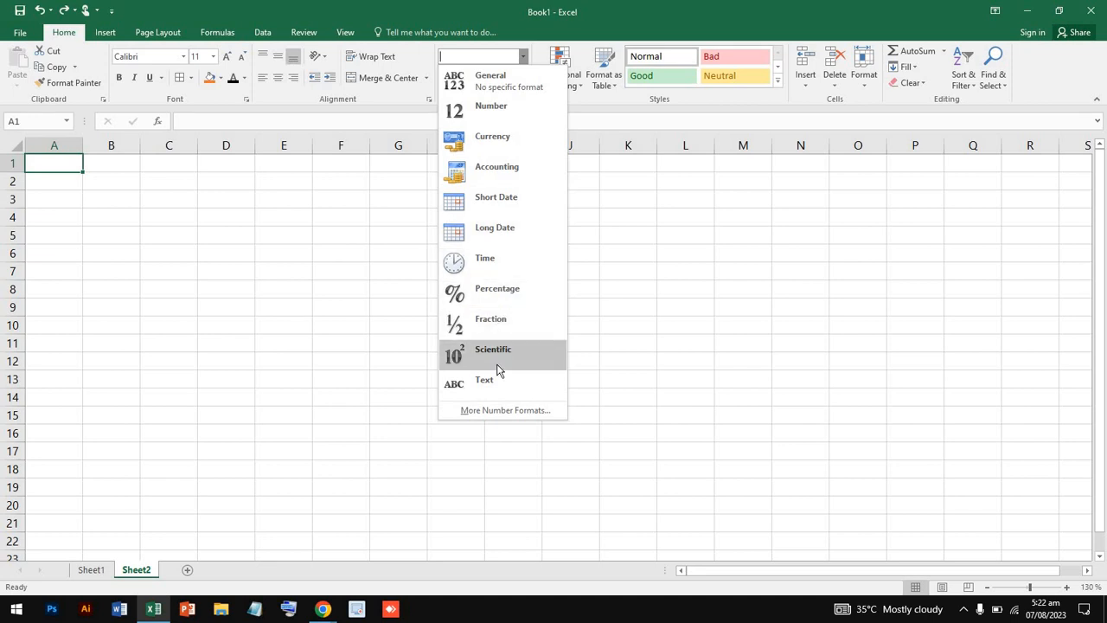
{"action": "left_click", "coordinate": [333, 202]}
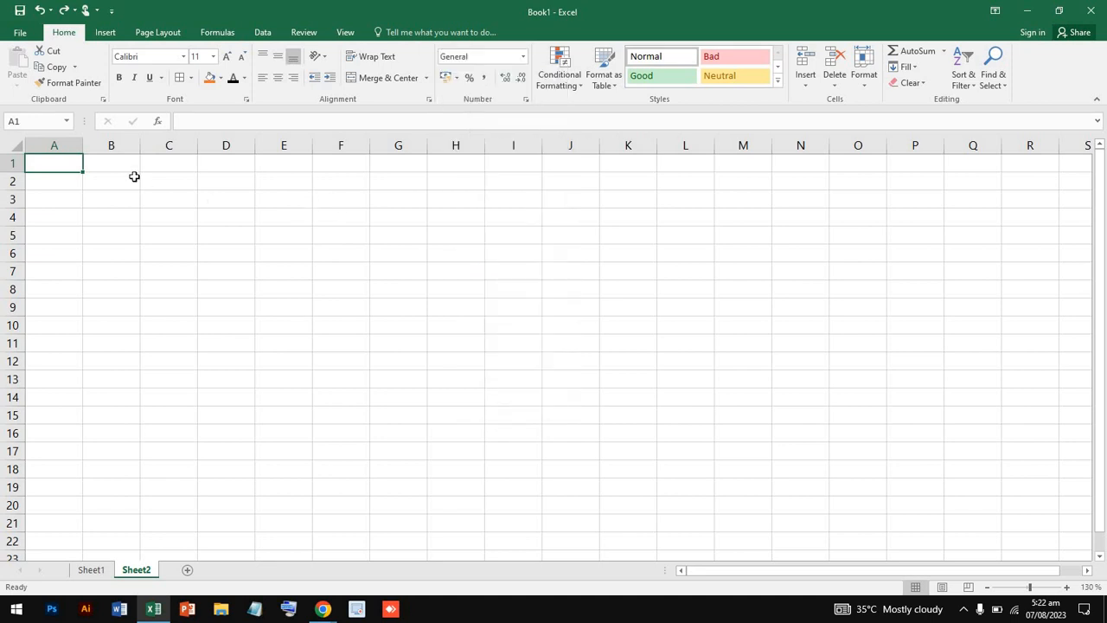
{"action": "left_click", "coordinate": [277, 231]}
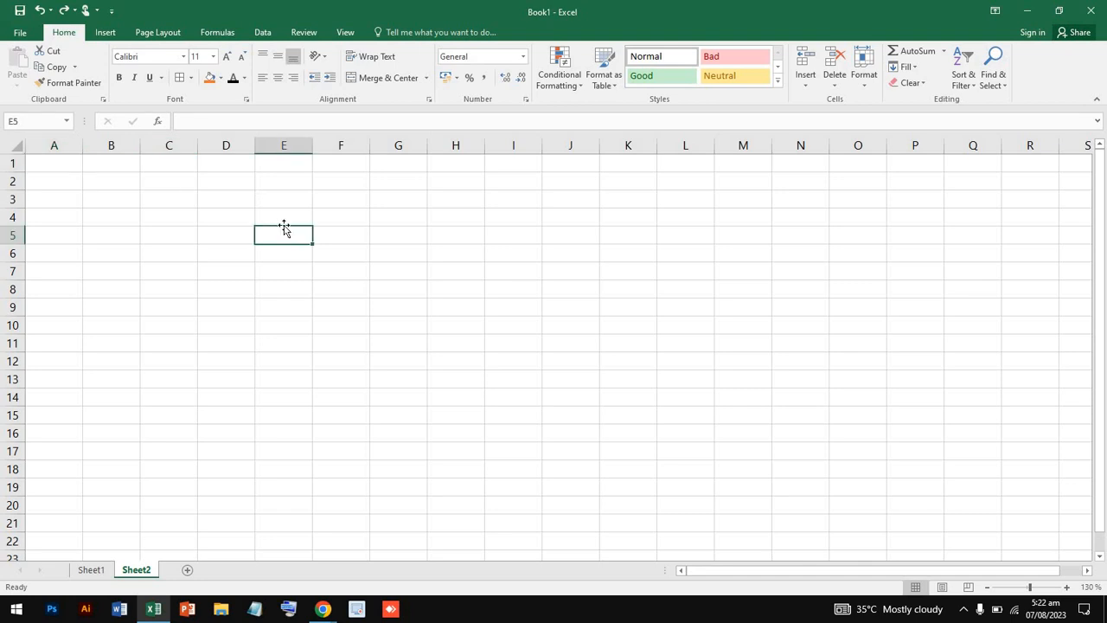
{"action": "left_click", "coordinate": [506, 58]}
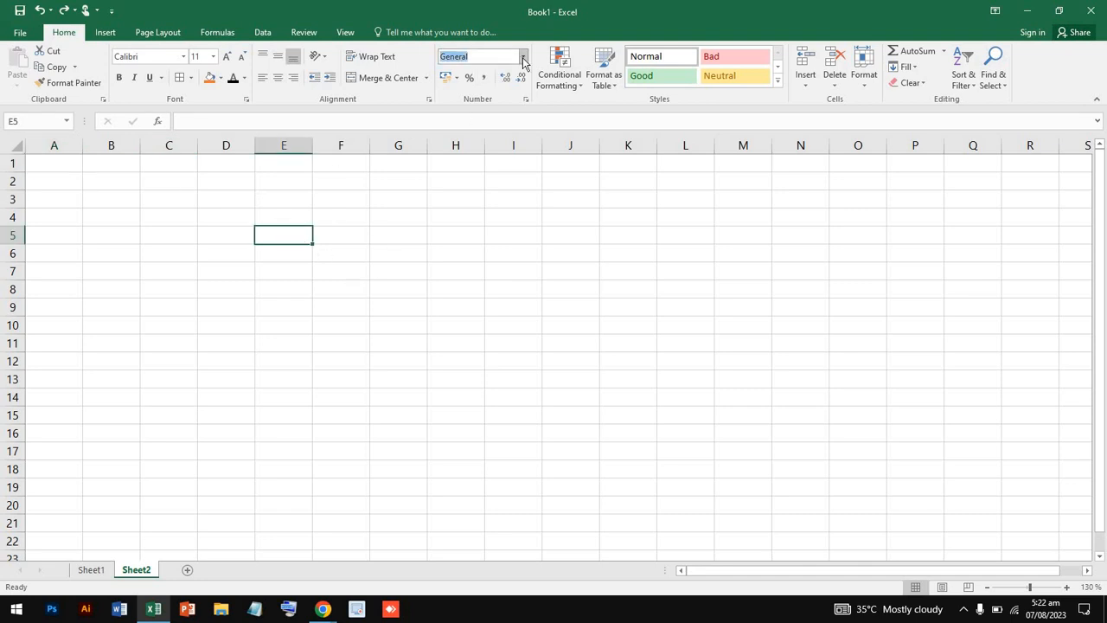
{"action": "left_click", "coordinate": [523, 57]}
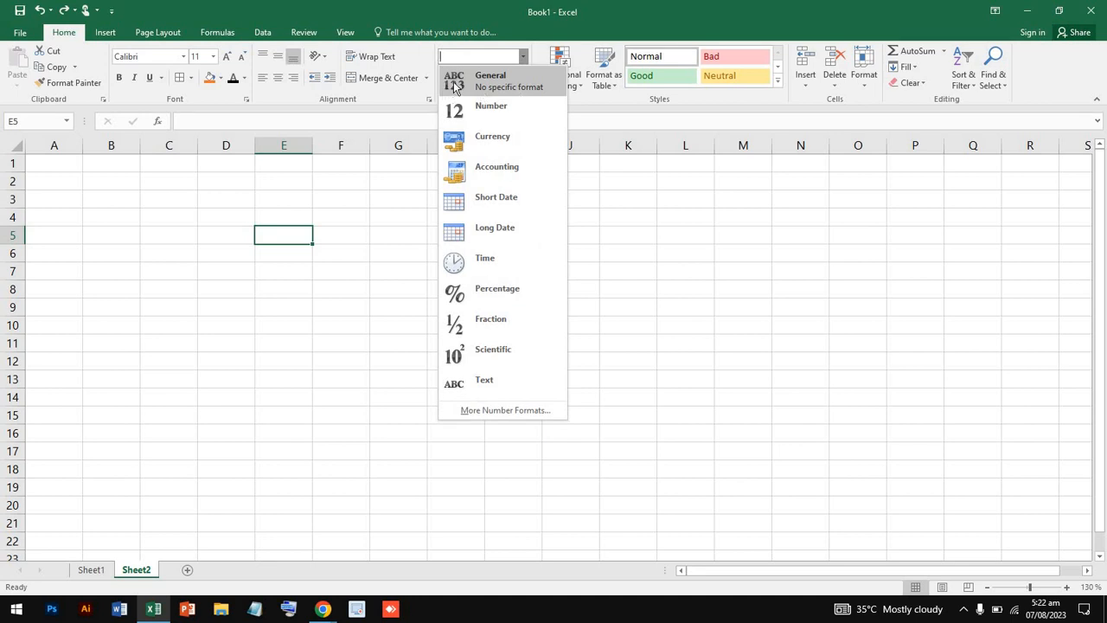
{"action": "left_click", "coordinate": [264, 230]}
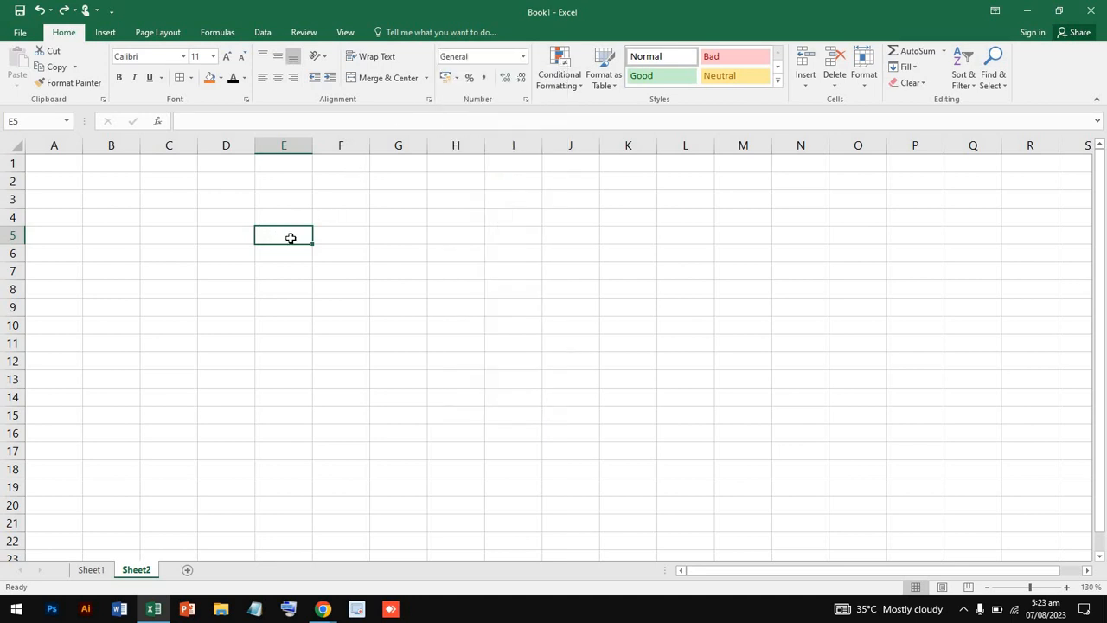
- Enter a person's first name in cell E5 and view the number formats offered for it
{"action": "type", "text": "ab"}
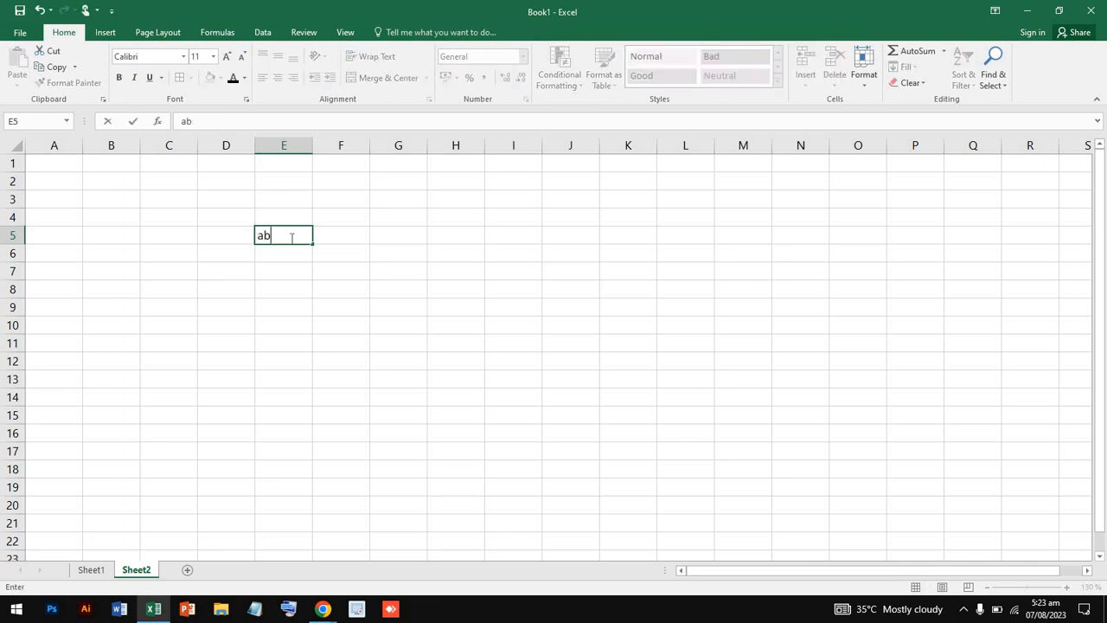
{"action": "type", "text": "dullah"}
{"action": "left_click", "coordinate": [435, 278]}
{"action": "left_click", "coordinate": [297, 237]}
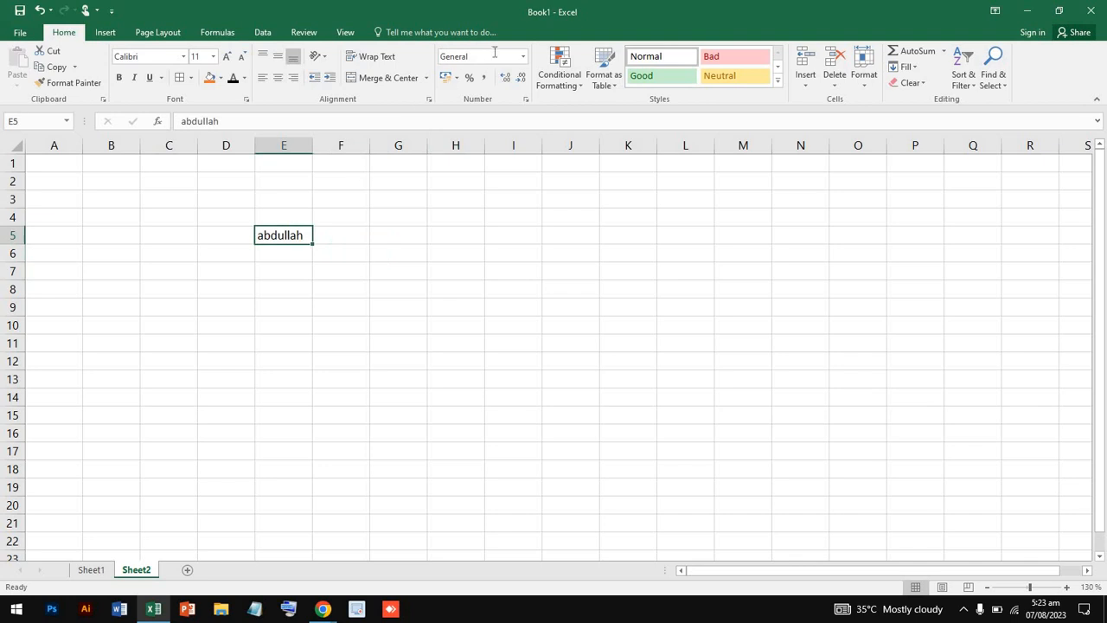
{"action": "left_click", "coordinate": [522, 58]}
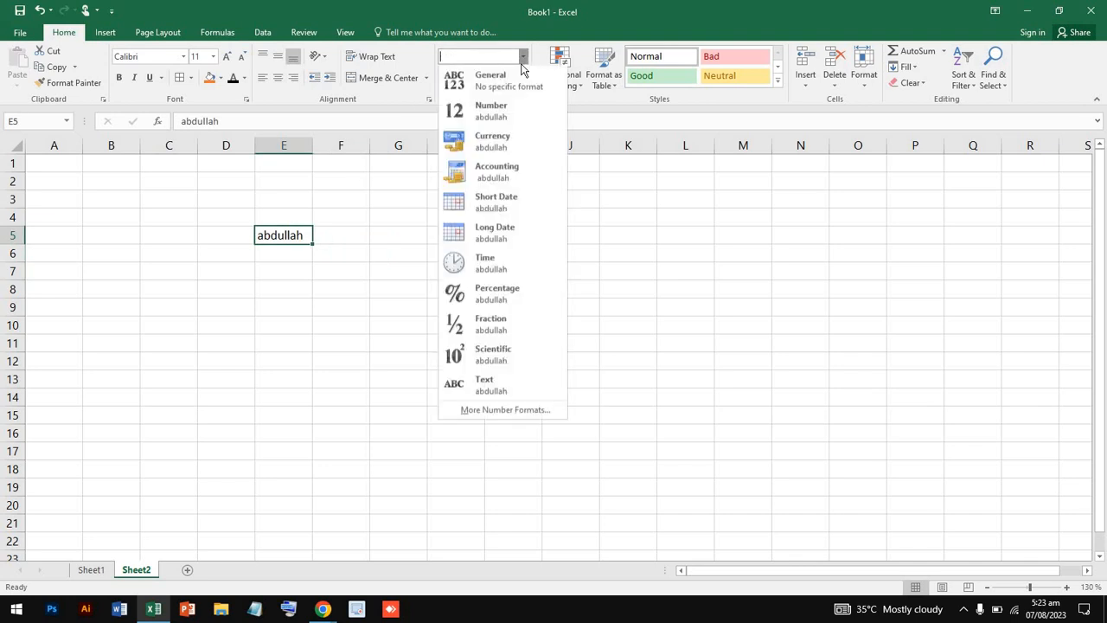
{"action": "left_click", "coordinate": [327, 218]}
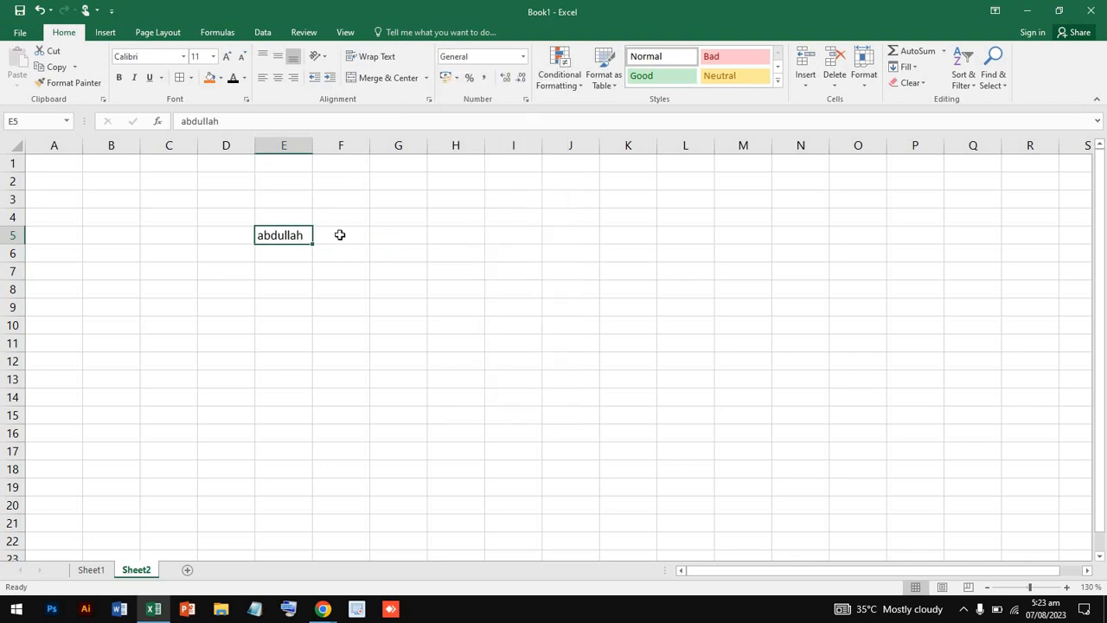
- Enter 154 in cell F5 and view how each number format would display it
{"action": "left_click", "coordinate": [340, 235]}
{"action": "type", "text": "154"}
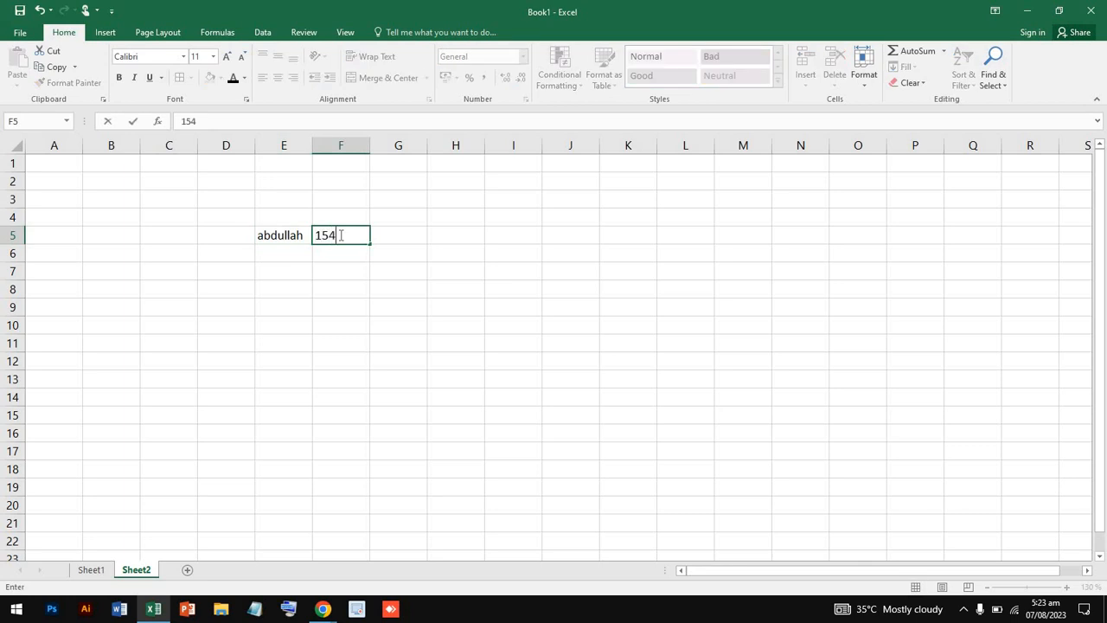
{"action": "left_click", "coordinate": [407, 241]}
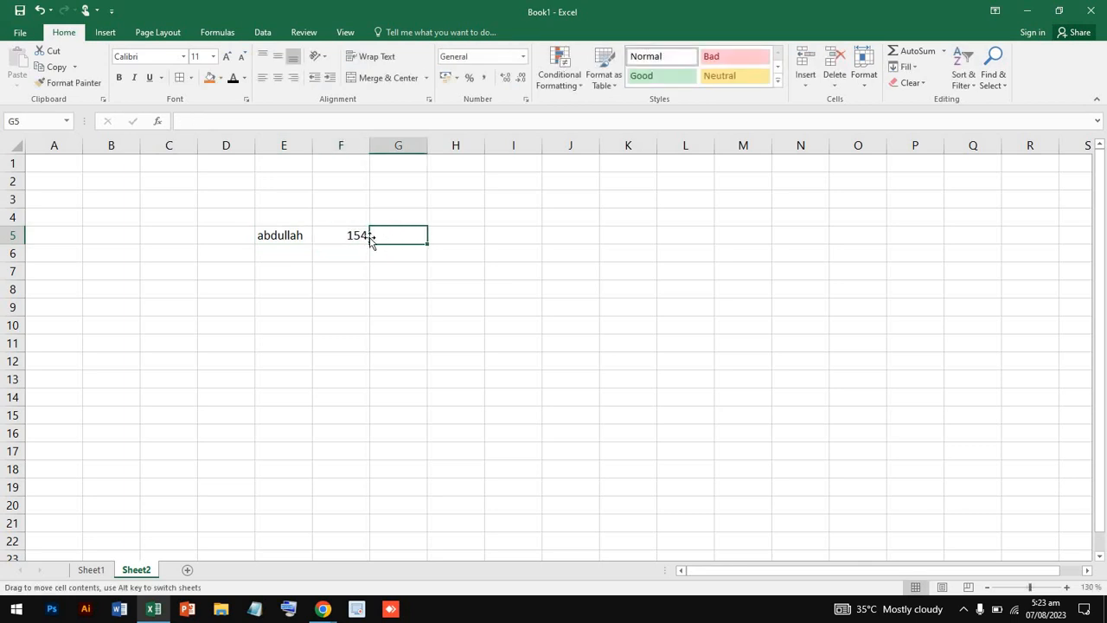
{"action": "left_click", "coordinate": [360, 235]}
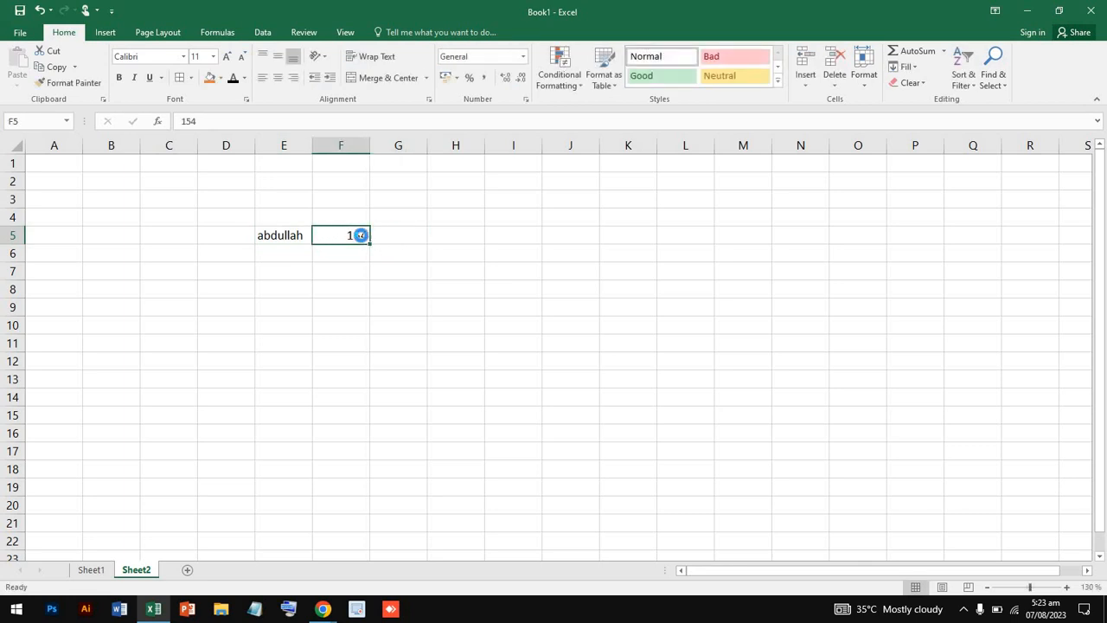
{"action": "scroll", "coordinate": [360, 235], "scroll_direction": "up", "scroll_amount": 2}
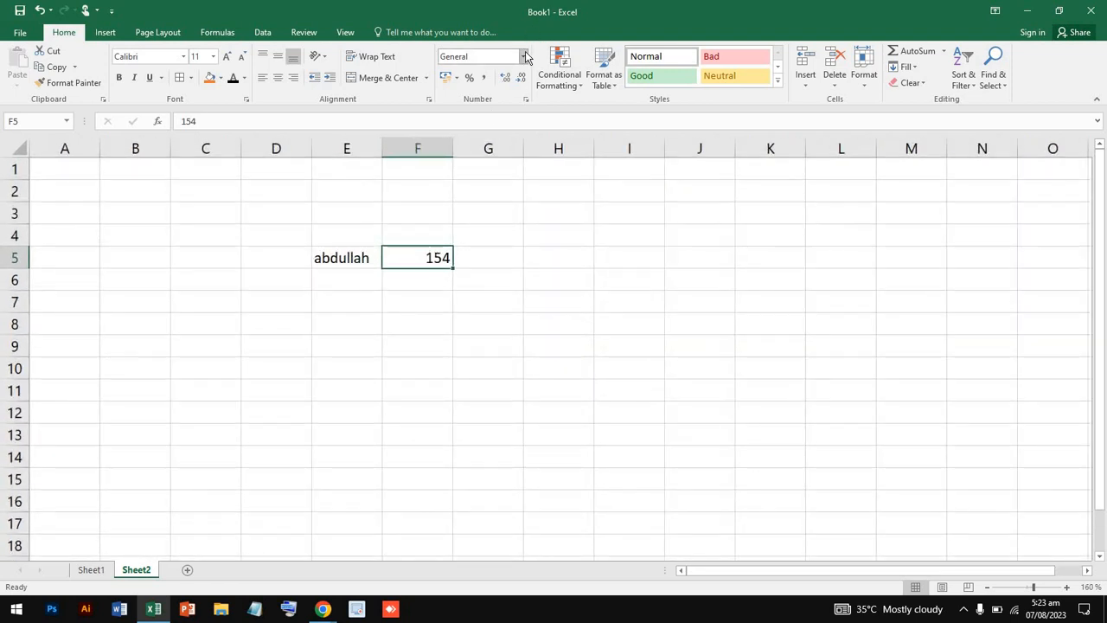
{"action": "left_click", "coordinate": [524, 56]}
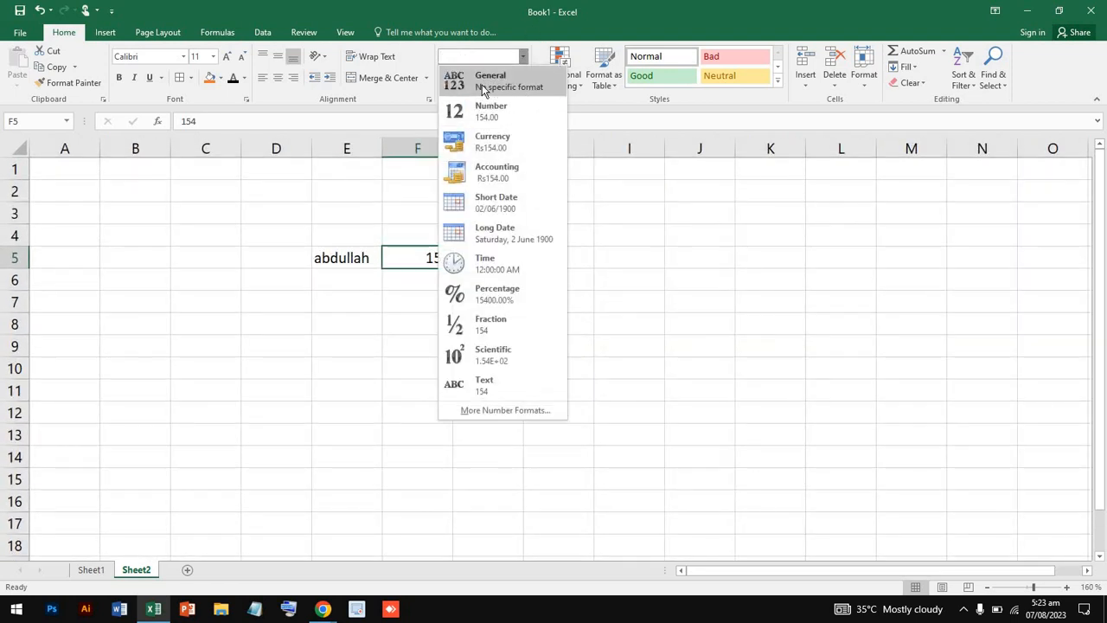
{"action": "key", "text": "Escape"}
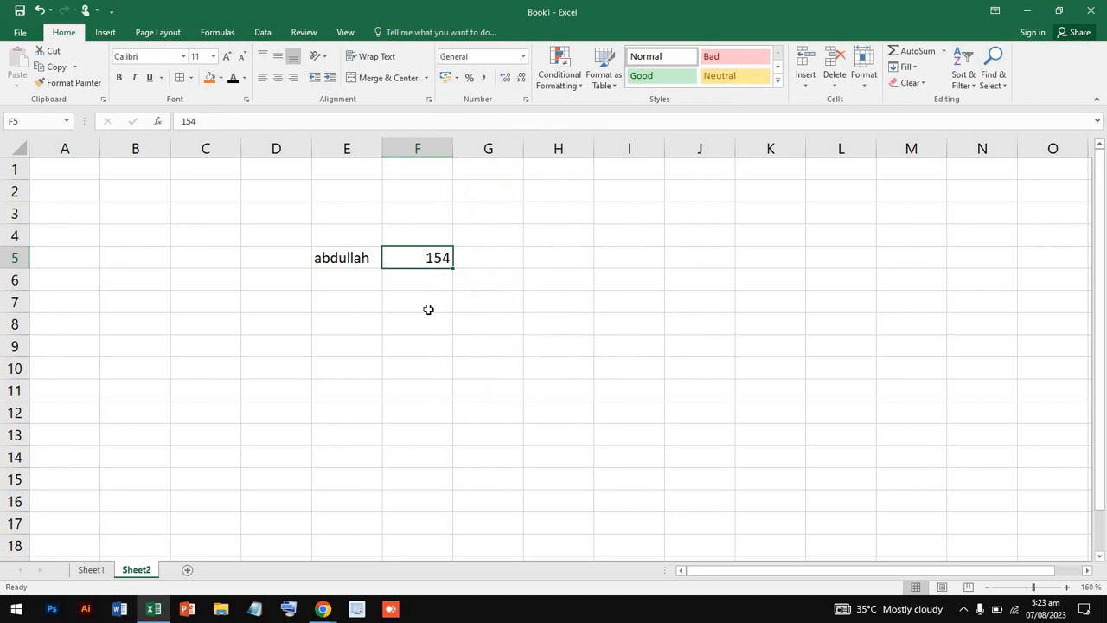
- Enter 250.30 in cell F7 and apply the Number format to it
{"action": "left_click", "coordinate": [423, 306]}
{"action": "type", "text": "2"}
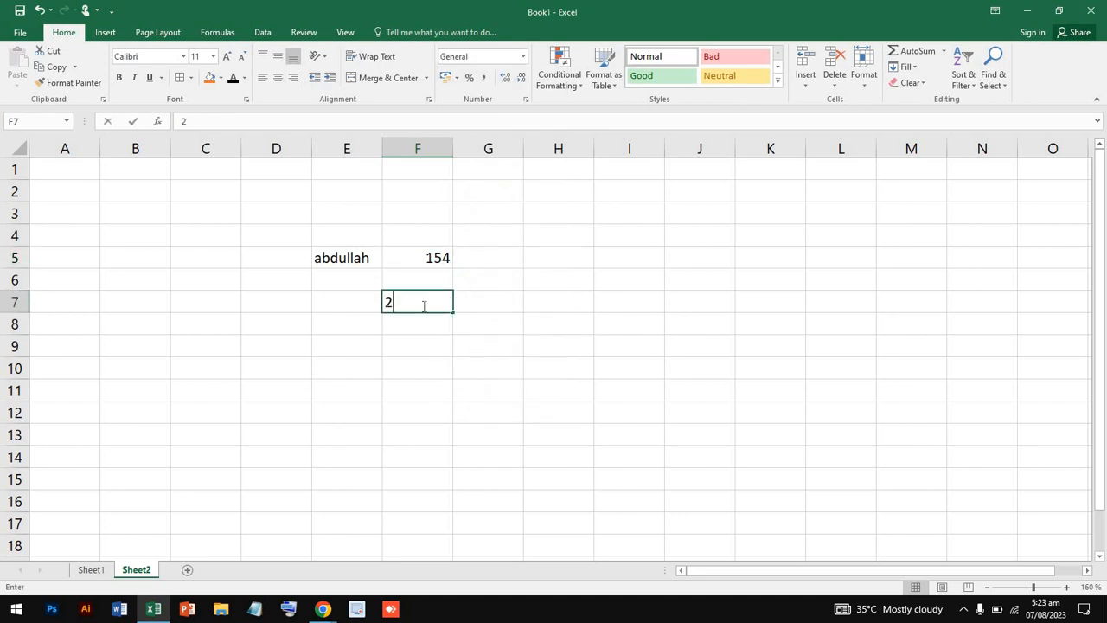
{"action": "type", "text": "50.30"}
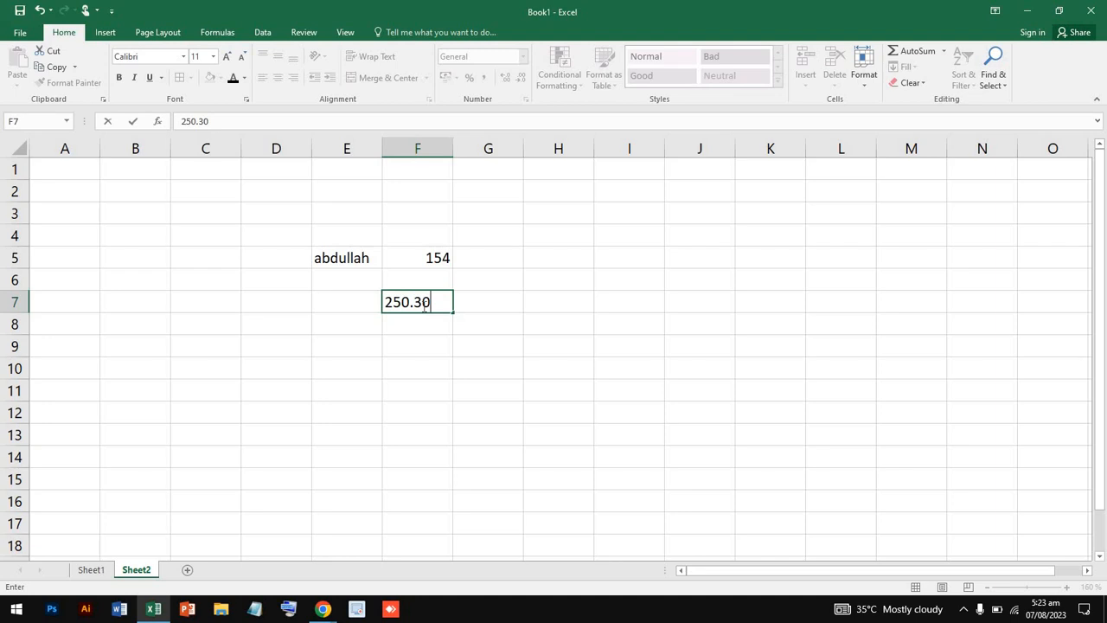
{"action": "left_click", "coordinate": [703, 294]}
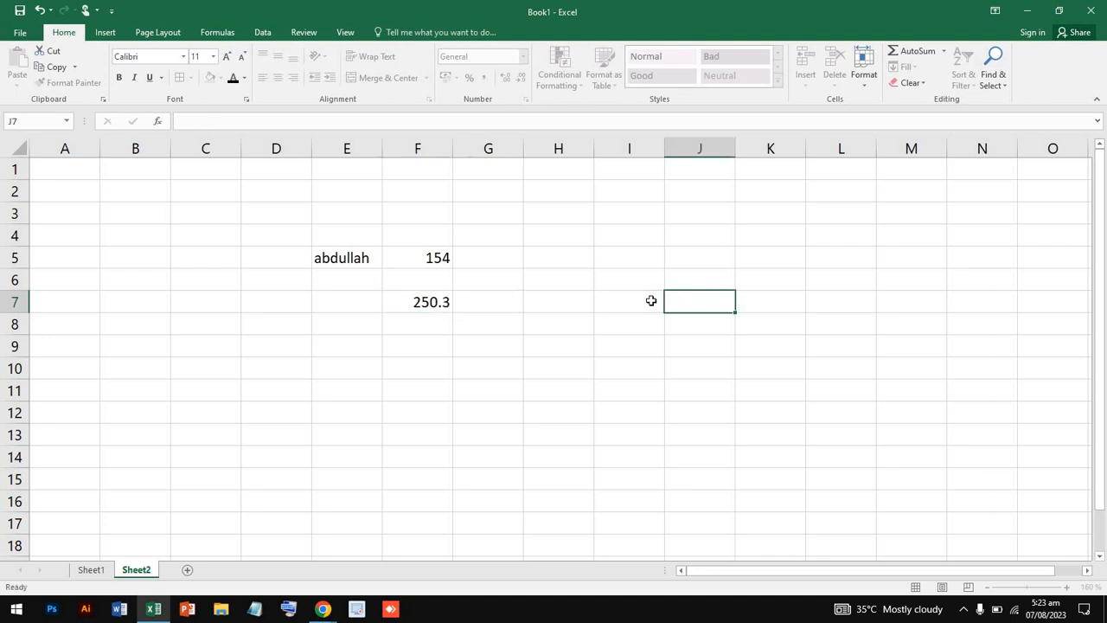
{"action": "left_click", "coordinate": [430, 302]}
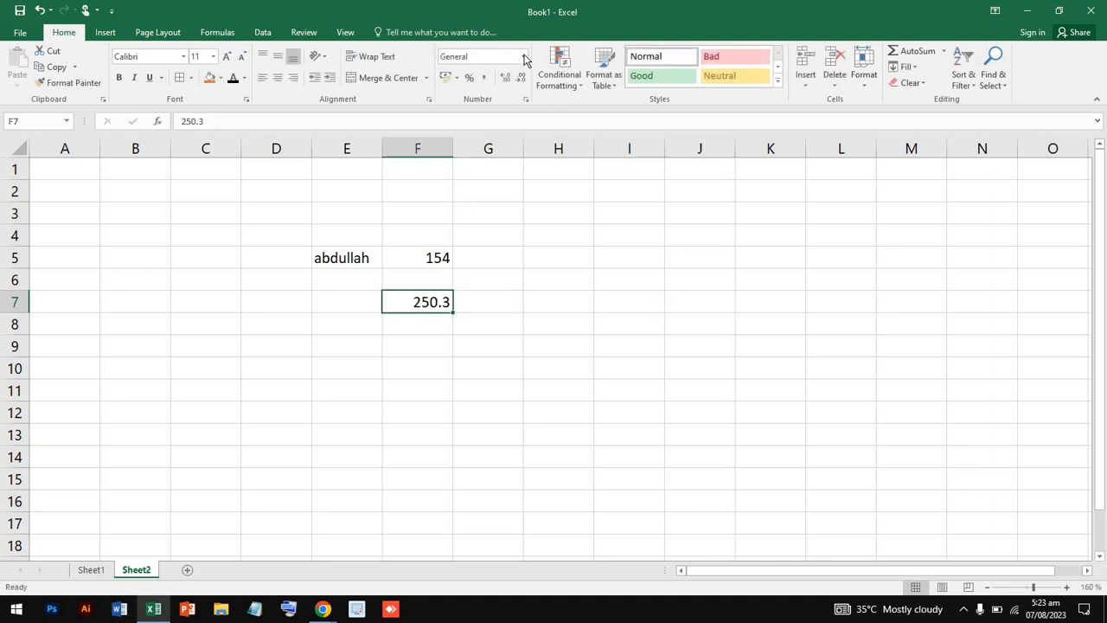
{"action": "left_click", "coordinate": [522, 56]}
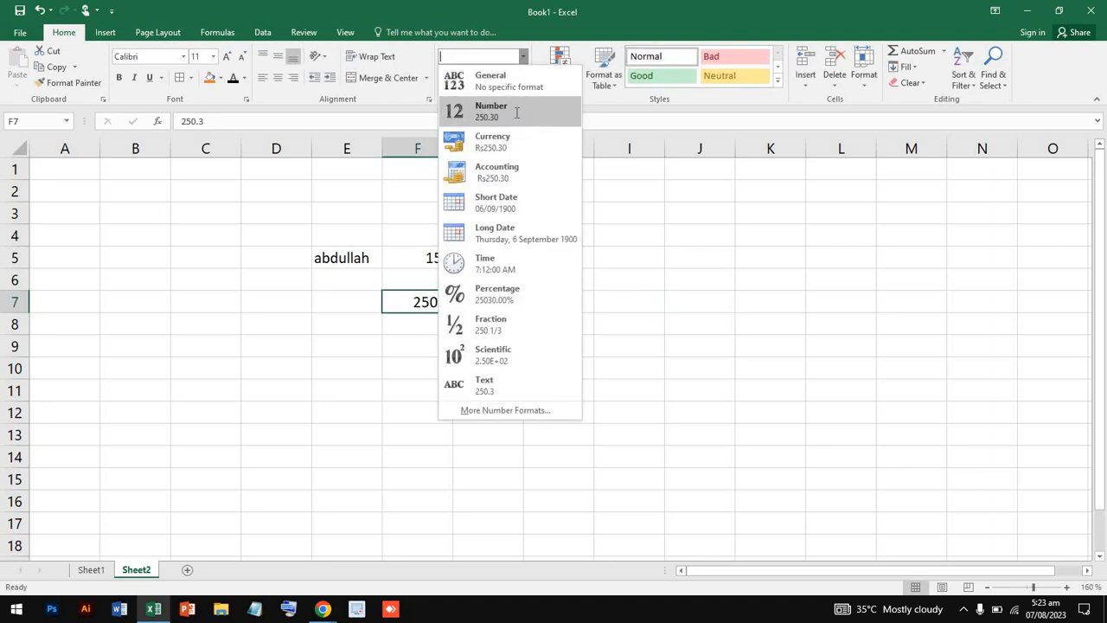
{"action": "left_click", "coordinate": [515, 112]}
{"action": "left_click", "coordinate": [442, 321]}
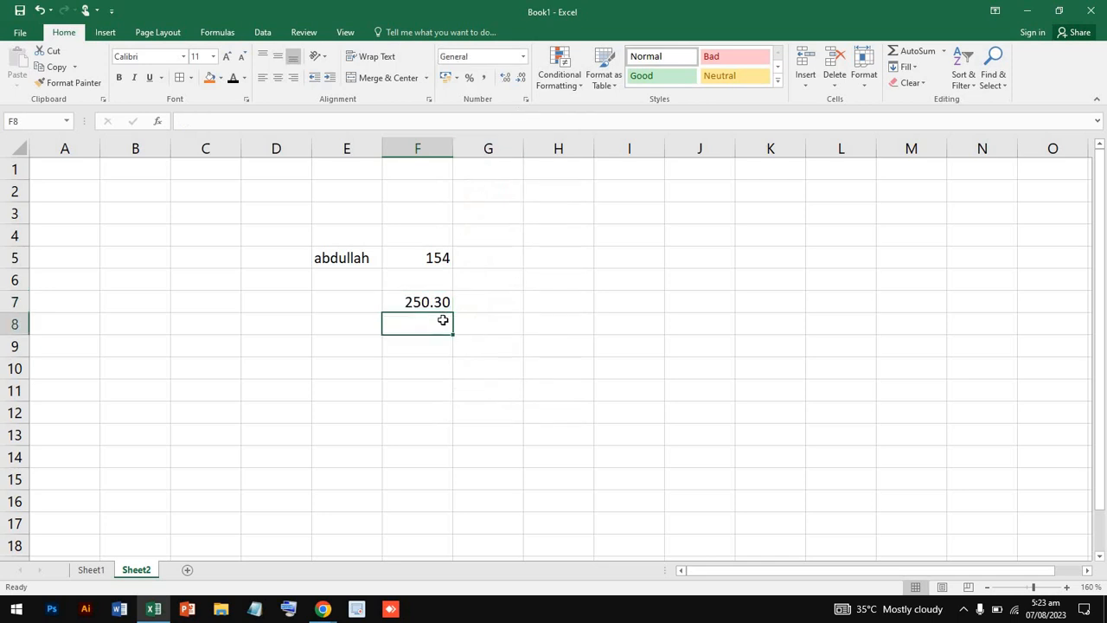
{"action": "left_click", "coordinate": [444, 300]}
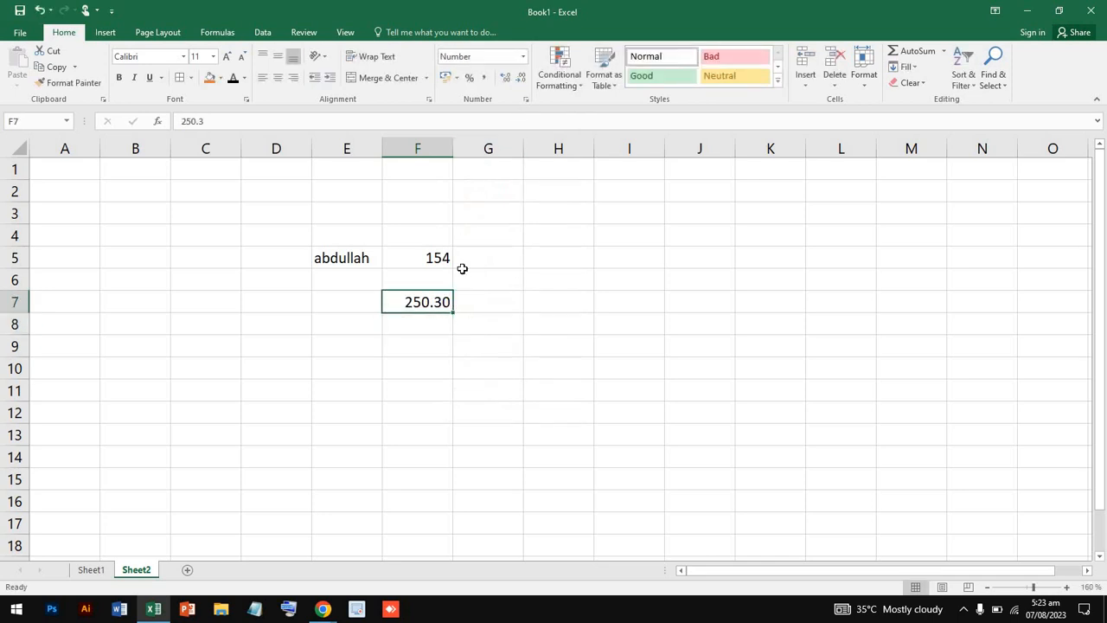
{"action": "left_click", "coordinate": [522, 56]}
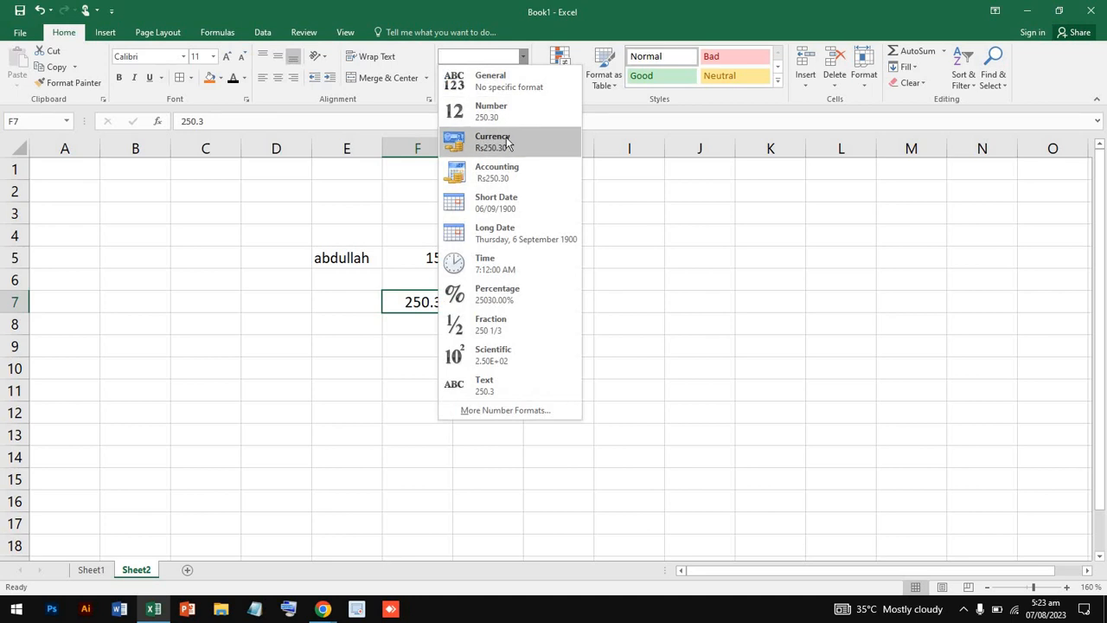
{"action": "left_click", "coordinate": [403, 351]}
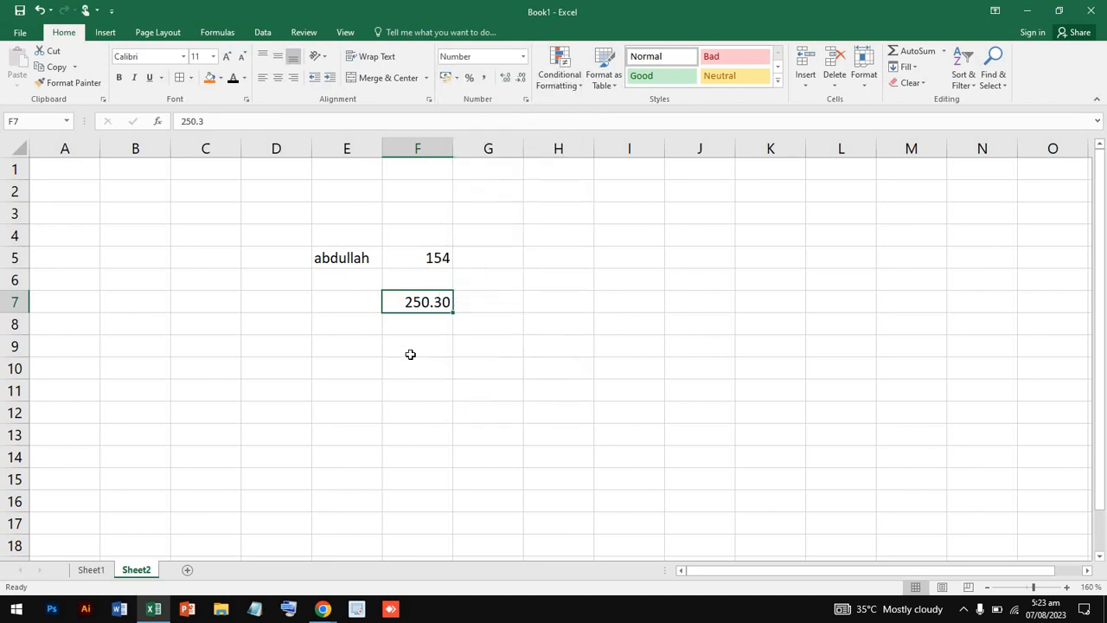
- Enter 250 $ in cell F9 and apply the Currency format to it
{"action": "left_click", "coordinate": [403, 357]}
{"action": "double_click", "coordinate": [404, 347]}
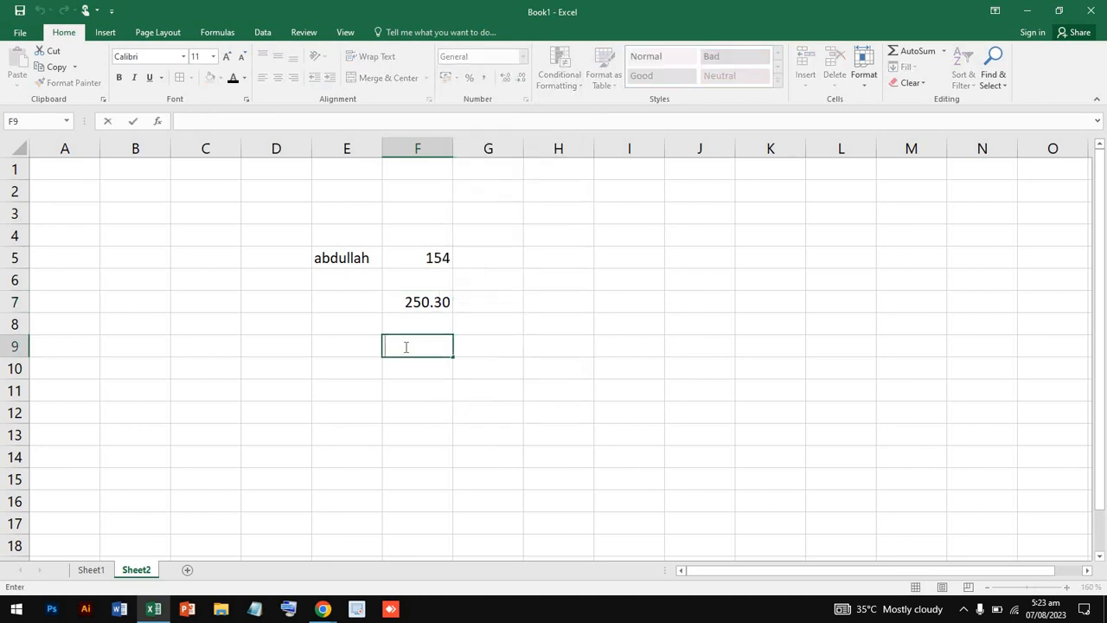
{"action": "type", "text": "250 $"}
{"action": "left_click", "coordinate": [494, 373]}
{"action": "left_click", "coordinate": [425, 346]}
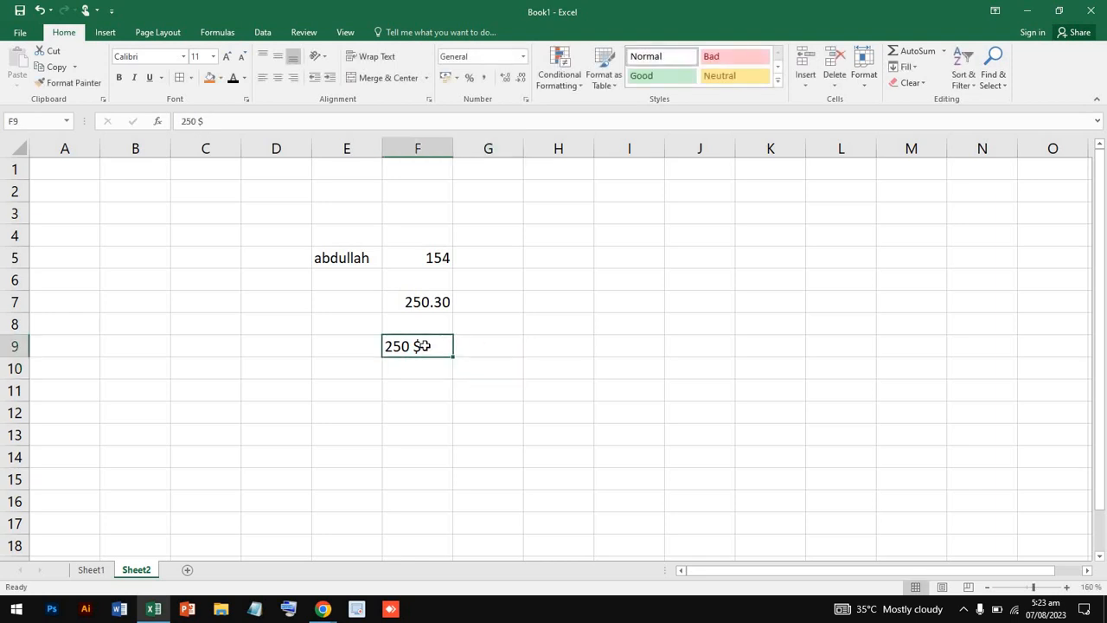
{"action": "left_click", "coordinate": [524, 56]}
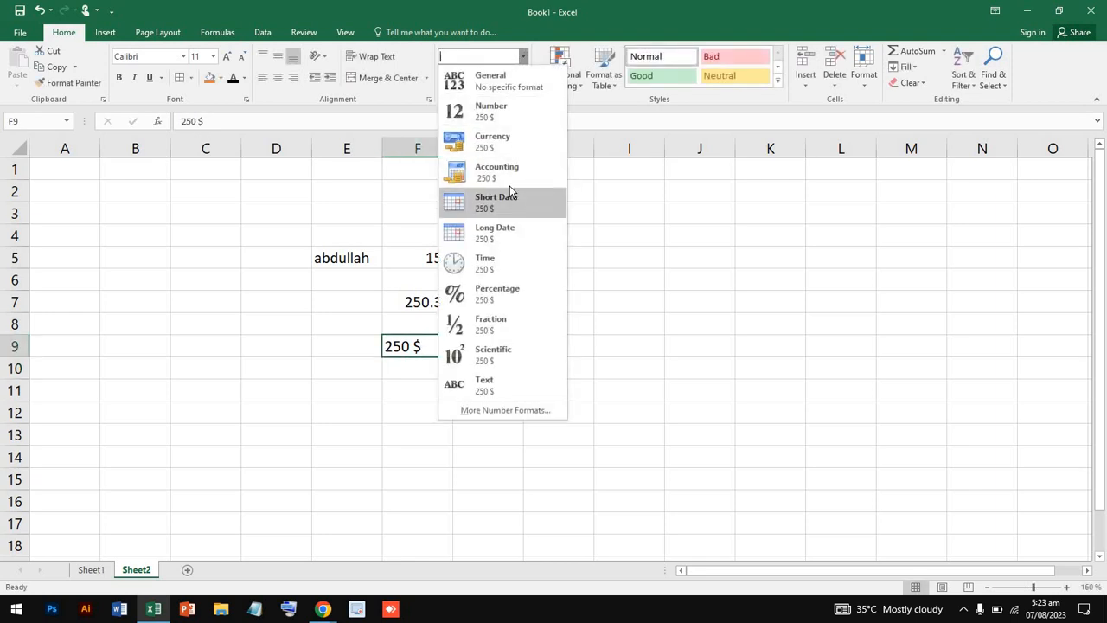
{"action": "left_click", "coordinate": [510, 146]}
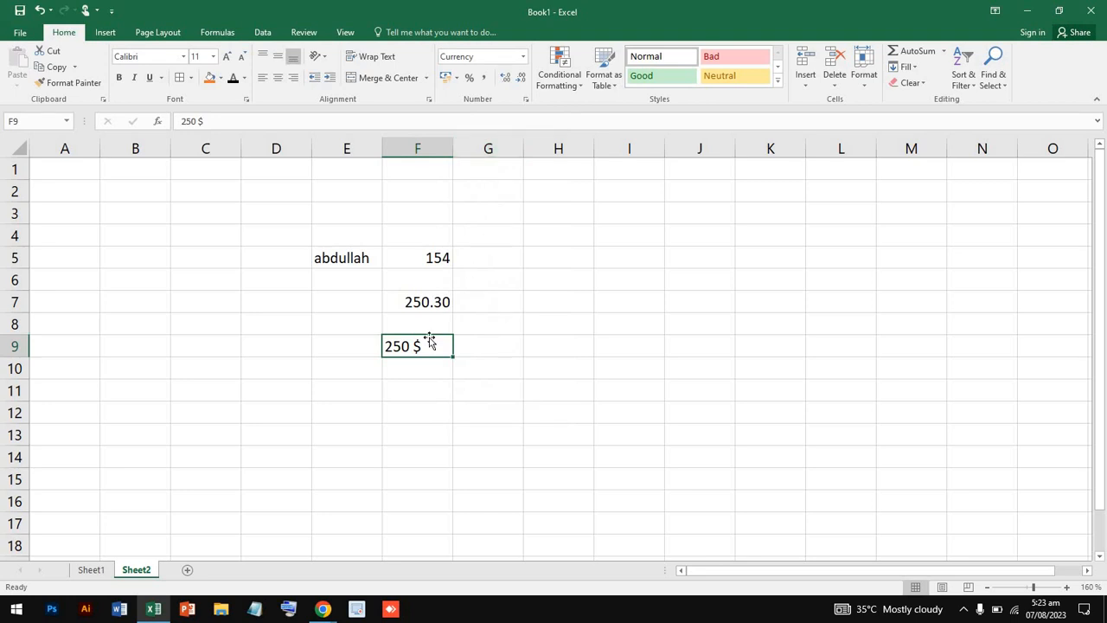
- Check which number format is assigned to each of the filled cells E5, F5, F7 and F9
{"action": "left_click", "coordinate": [360, 259]}
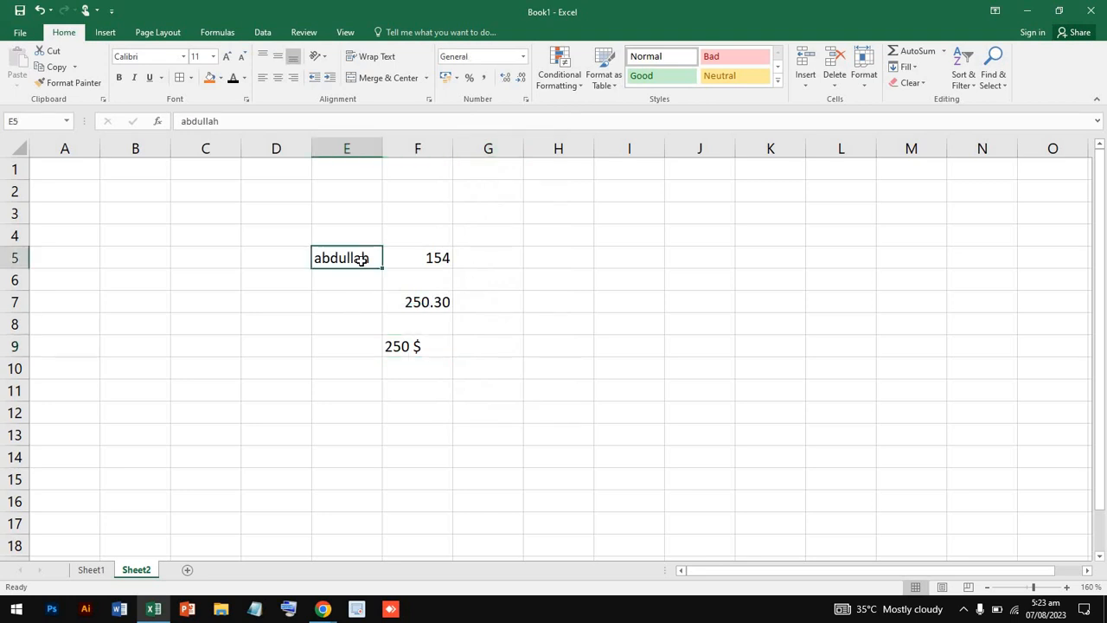
{"action": "left_click", "coordinate": [428, 259]}
{"action": "left_click", "coordinate": [435, 302]}
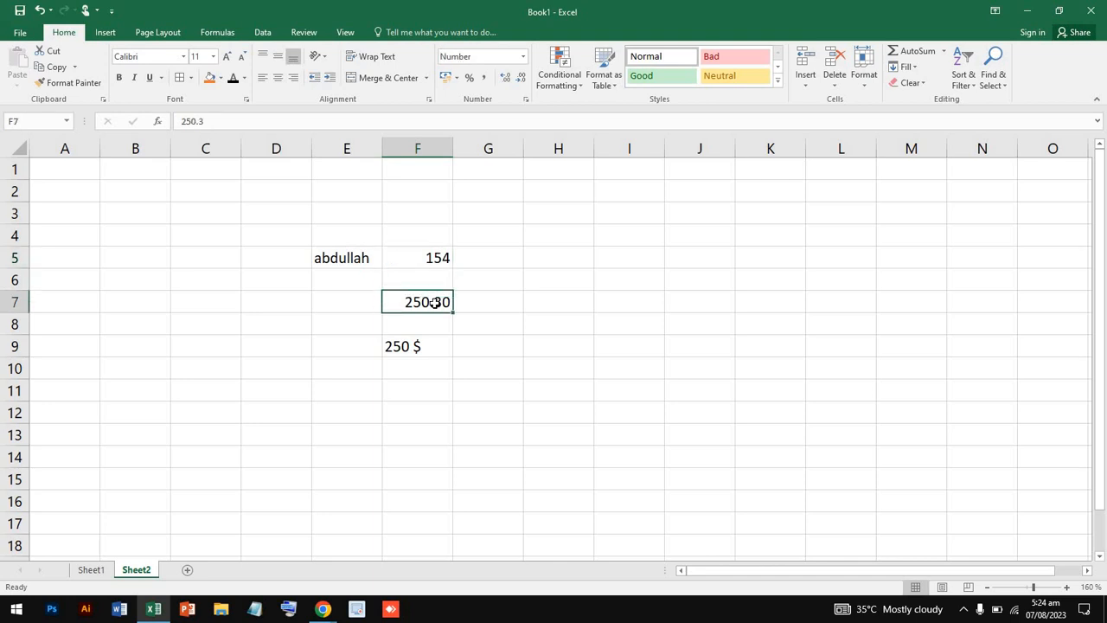
{"action": "left_click", "coordinate": [424, 349]}
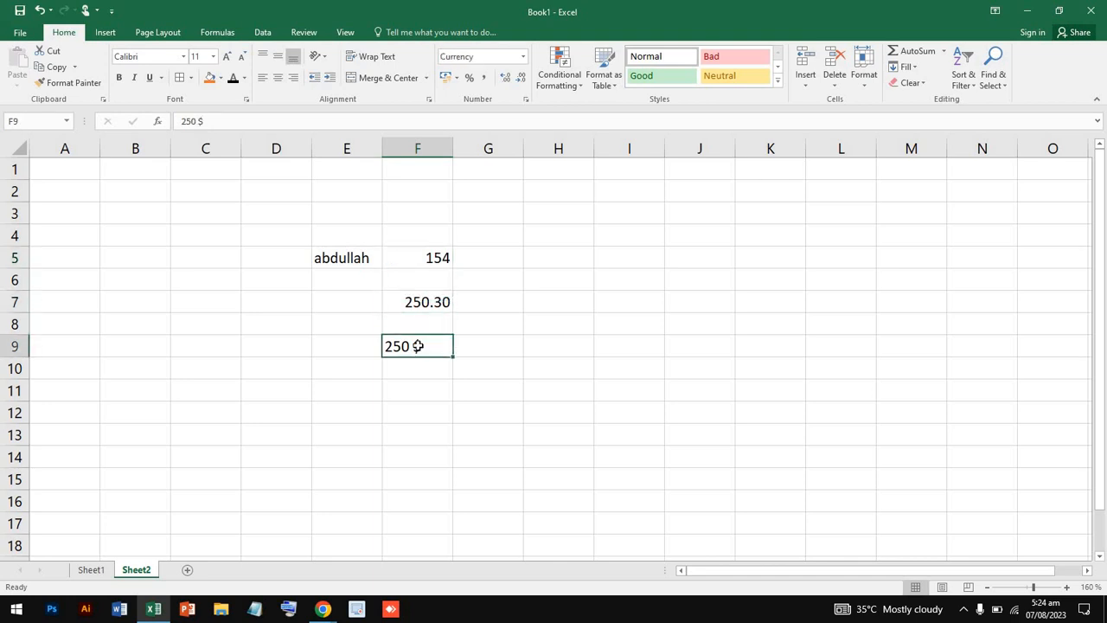
- Enter $ 524.02 in cell E7 and apply the Accounting format to it
{"action": "left_click", "coordinate": [339, 299]}
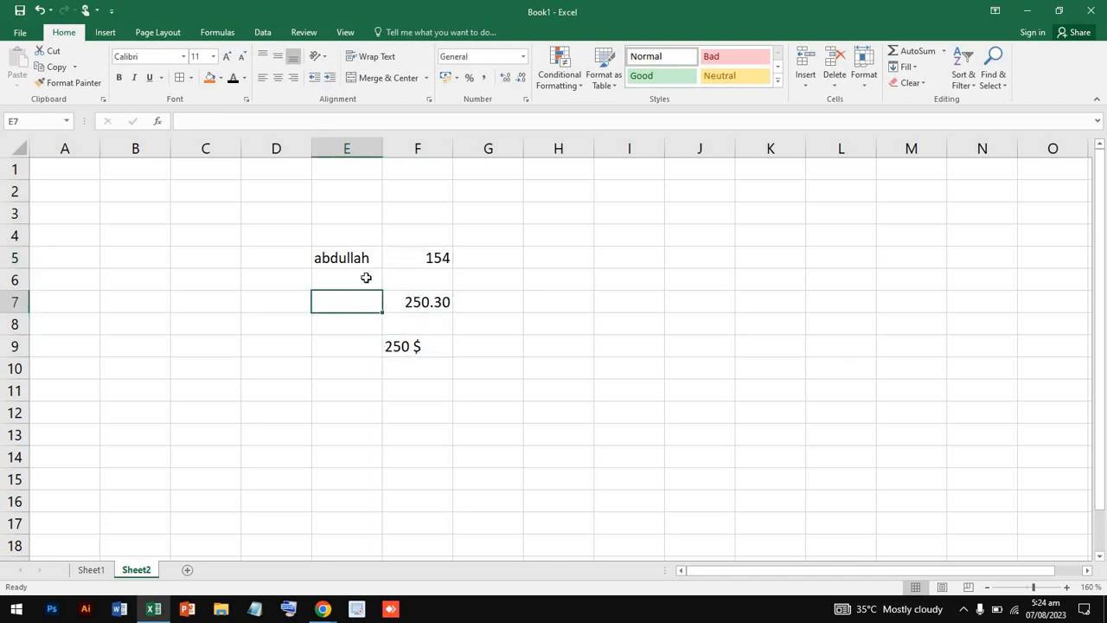
{"action": "double_click", "coordinate": [338, 300]}
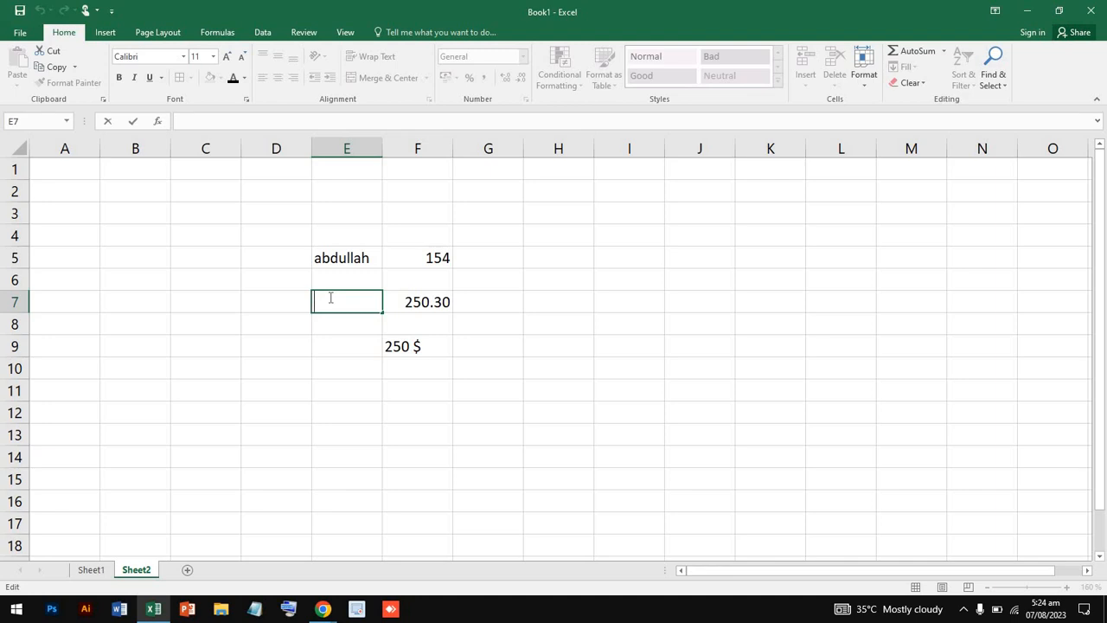
{"action": "type", "text": "524.02"}
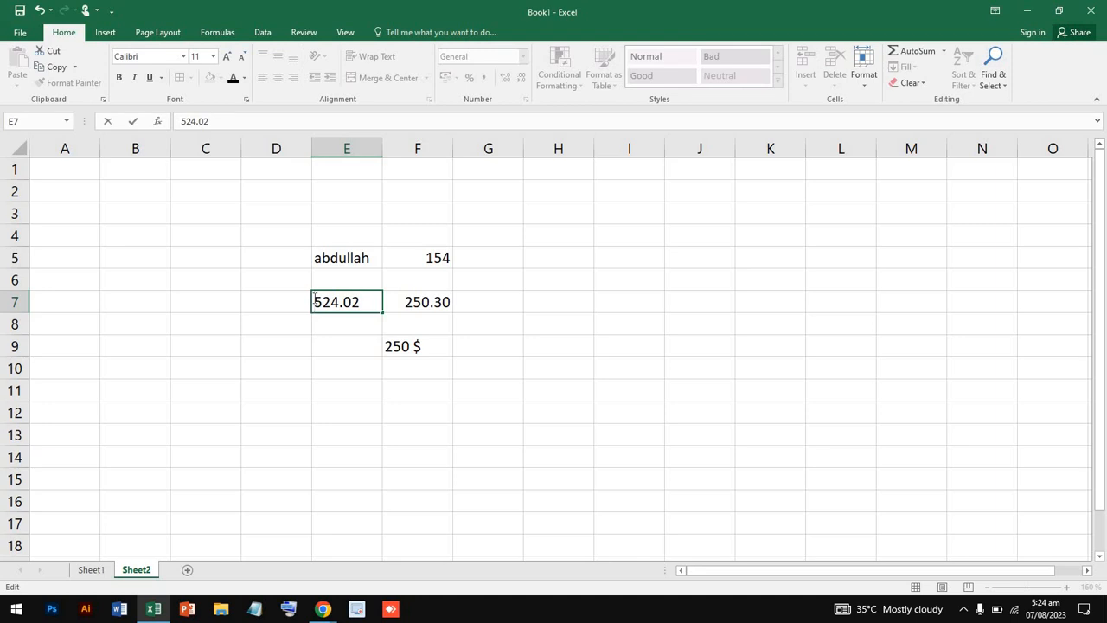
{"action": "type", "text": "$"}
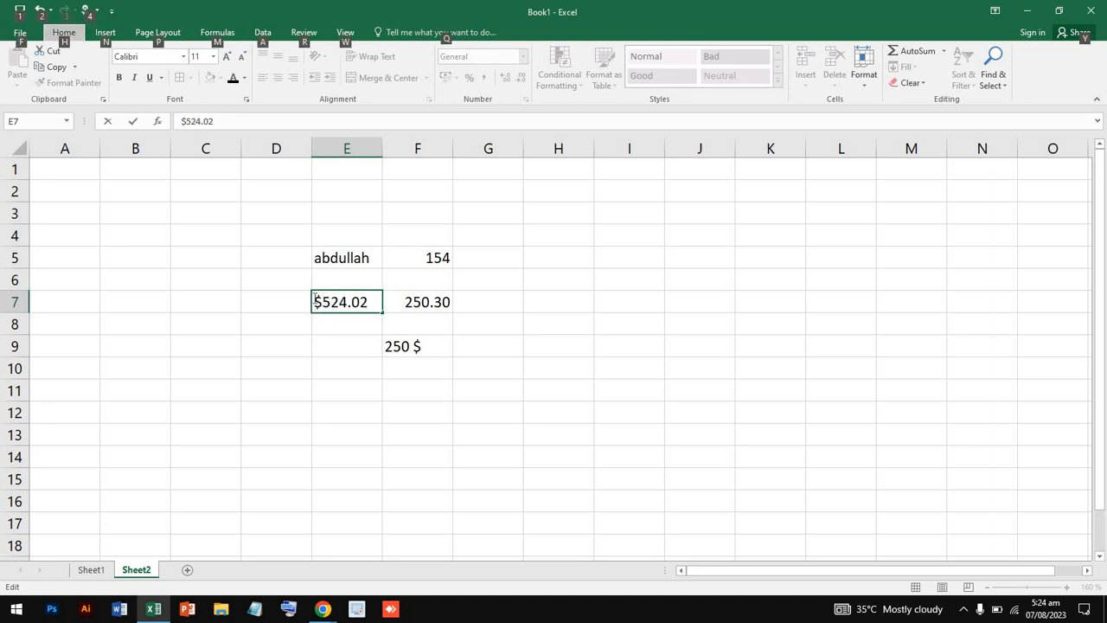
{"action": "left_click", "coordinate": [346, 331]}
{"action": "left_click", "coordinate": [347, 302]}
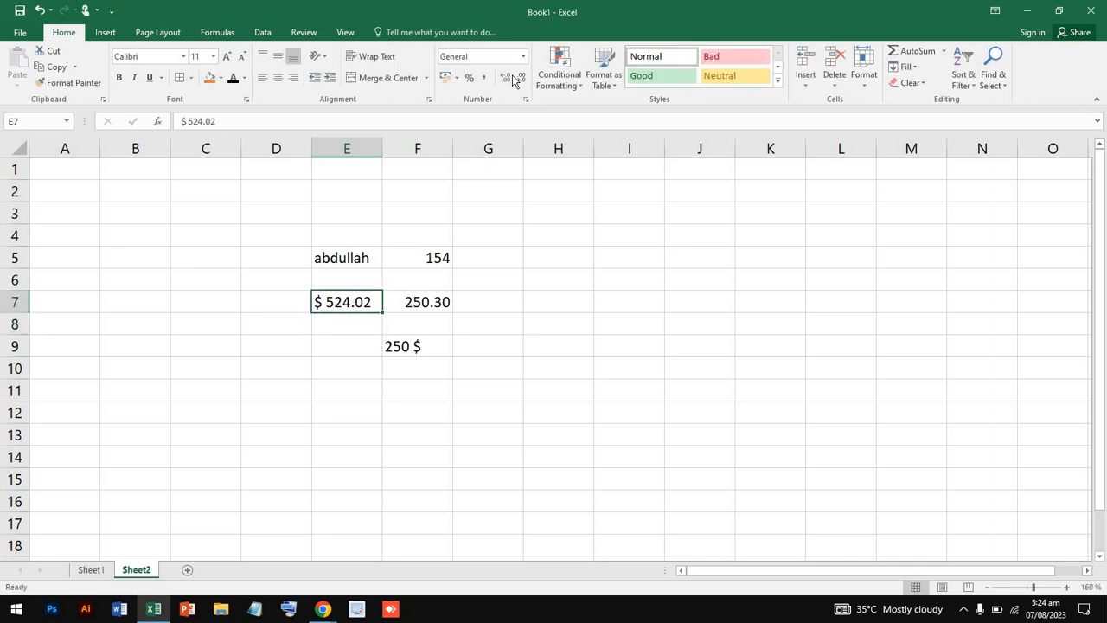
{"action": "left_click", "coordinate": [523, 56]}
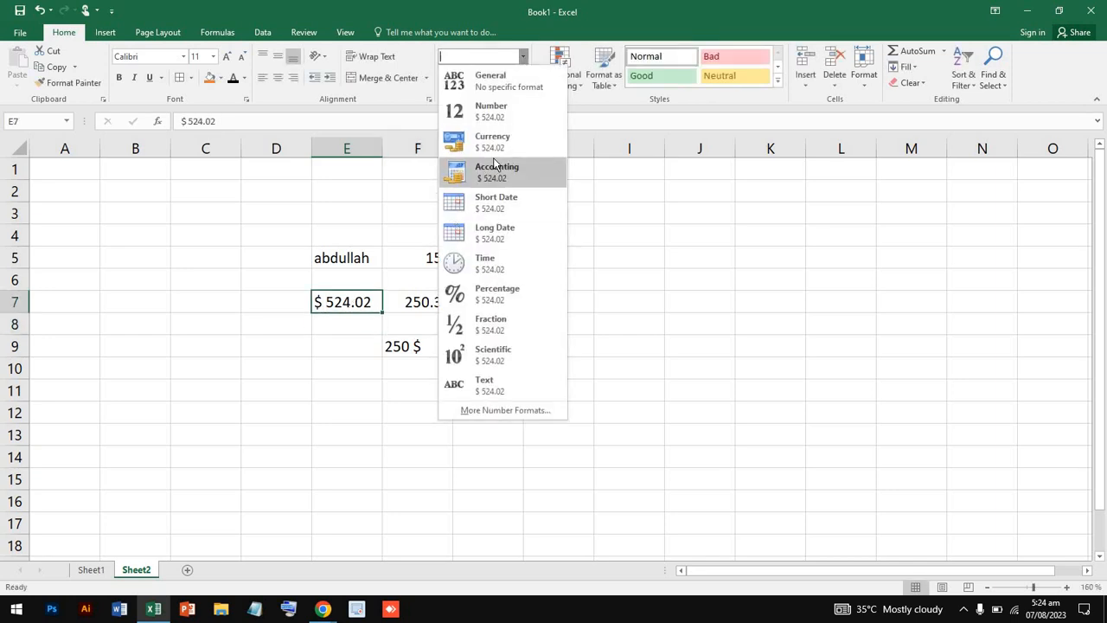
{"action": "left_click", "coordinate": [498, 173]}
{"action": "left_click", "coordinate": [493, 173]}
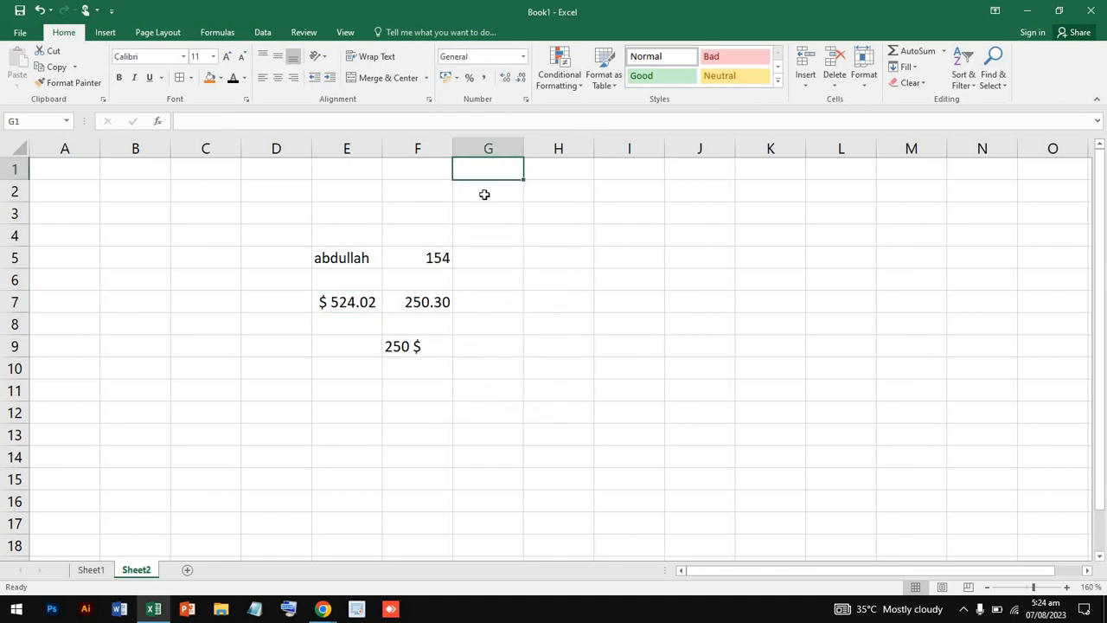
- Compare the number formats assigned to the amounts in cells E7, F9 and F7
{"action": "left_click", "coordinate": [347, 302]}
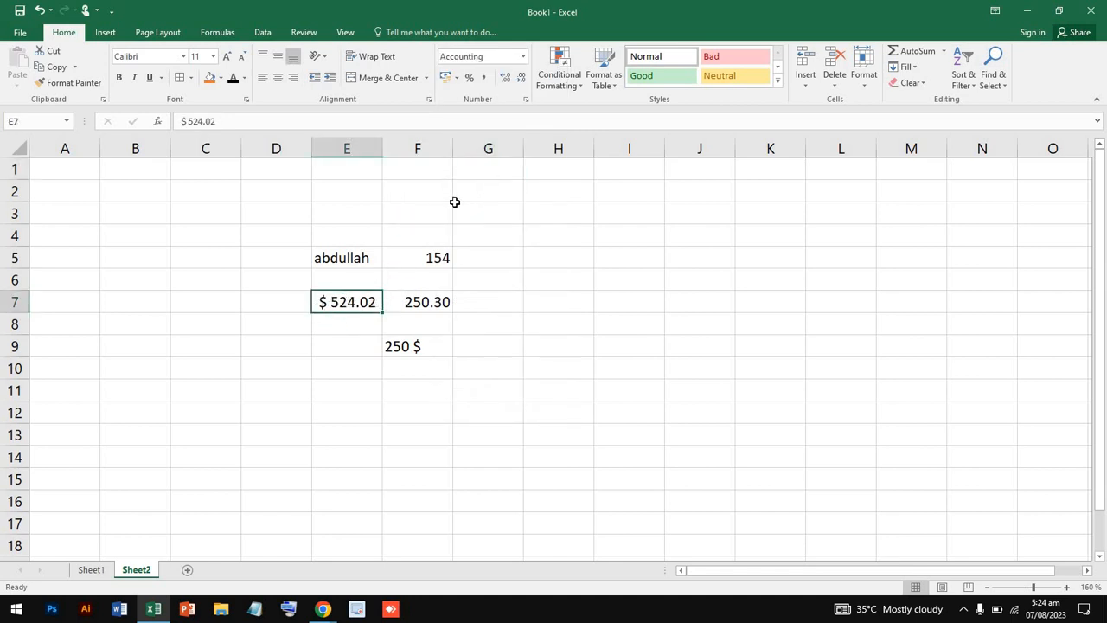
{"action": "left_click", "coordinate": [420, 346]}
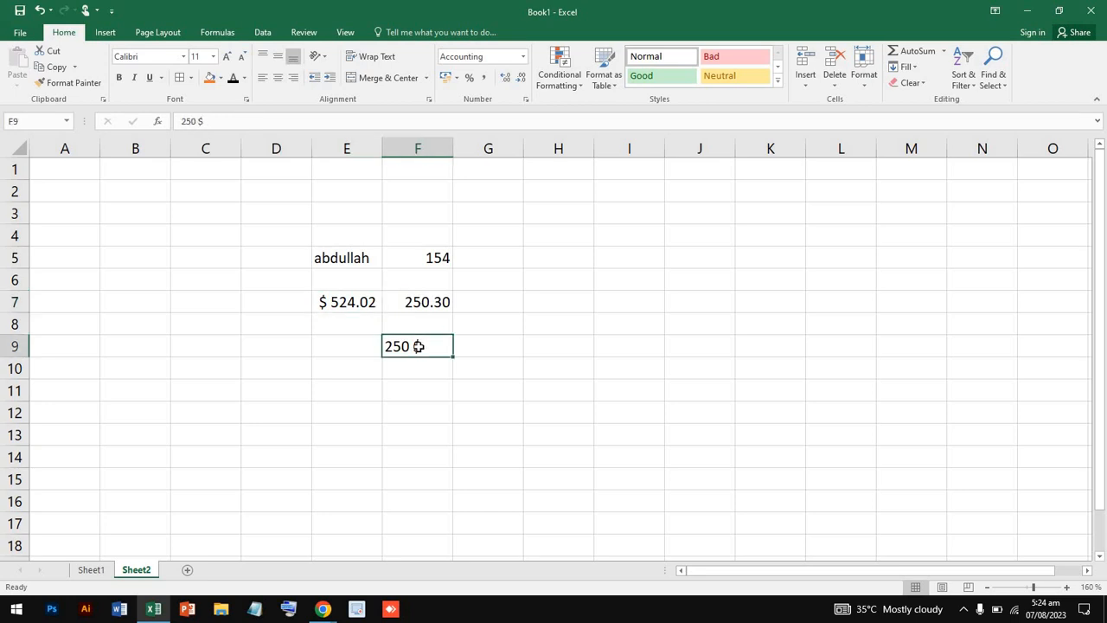
{"action": "left_click", "coordinate": [437, 301]}
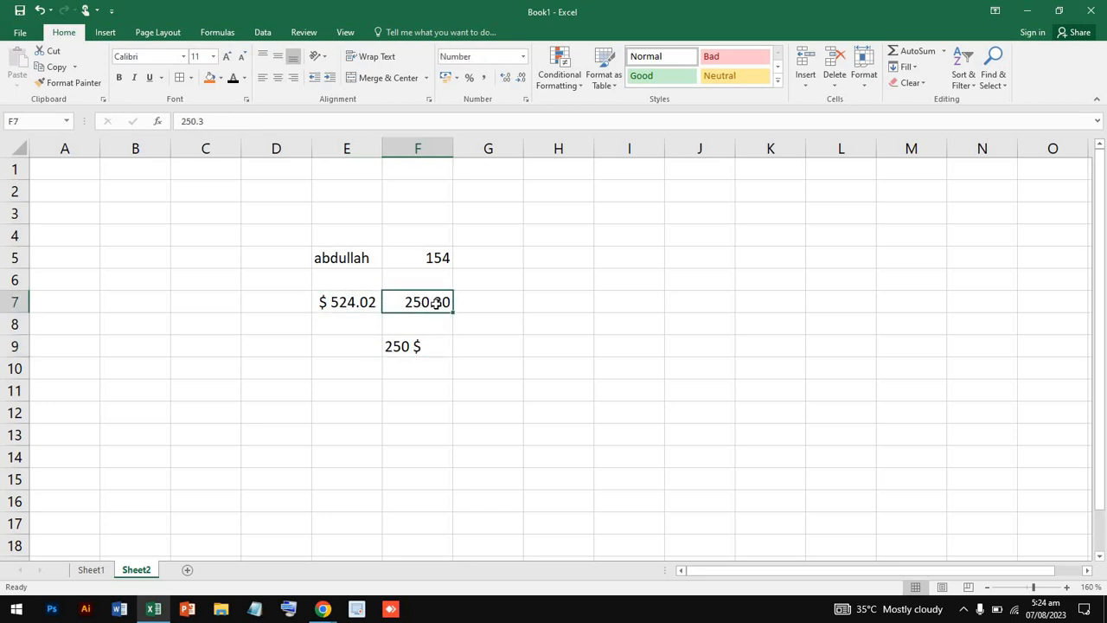
- Apply the Text format to the name in cell E5
{"action": "left_click", "coordinate": [351, 258]}
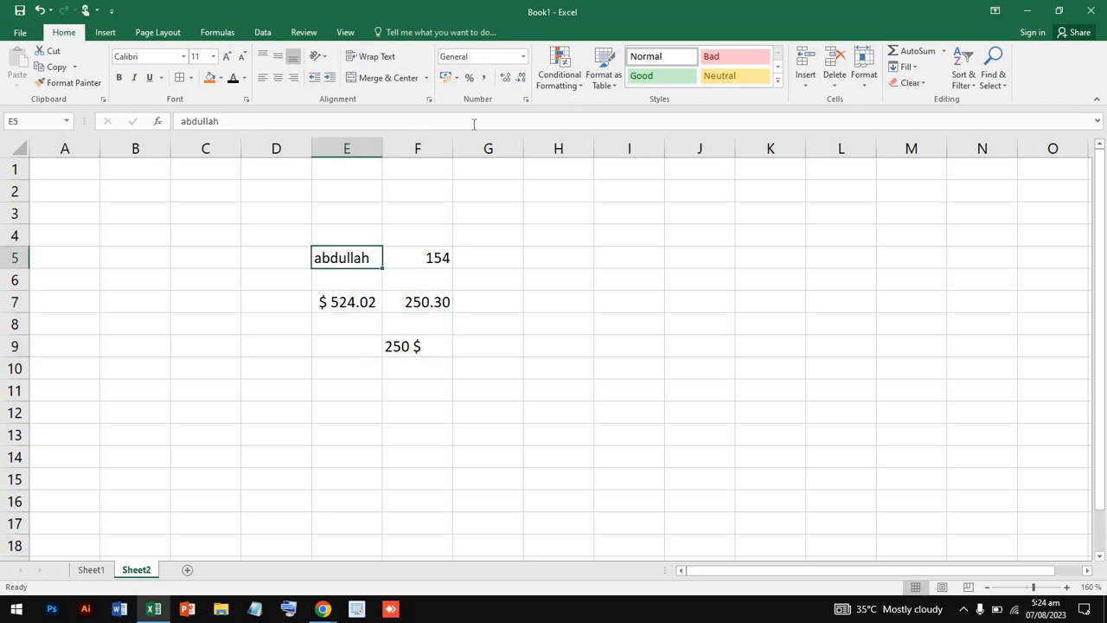
{"action": "left_click", "coordinate": [523, 56]}
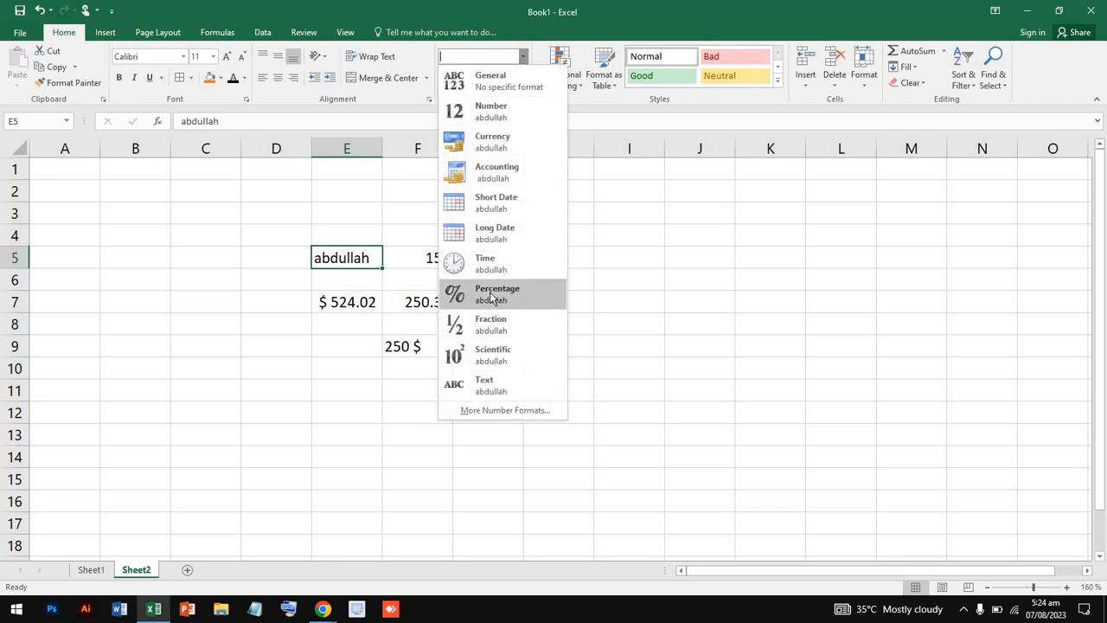
{"action": "left_click", "coordinate": [506, 394]}
{"action": "left_click", "coordinate": [361, 280]}
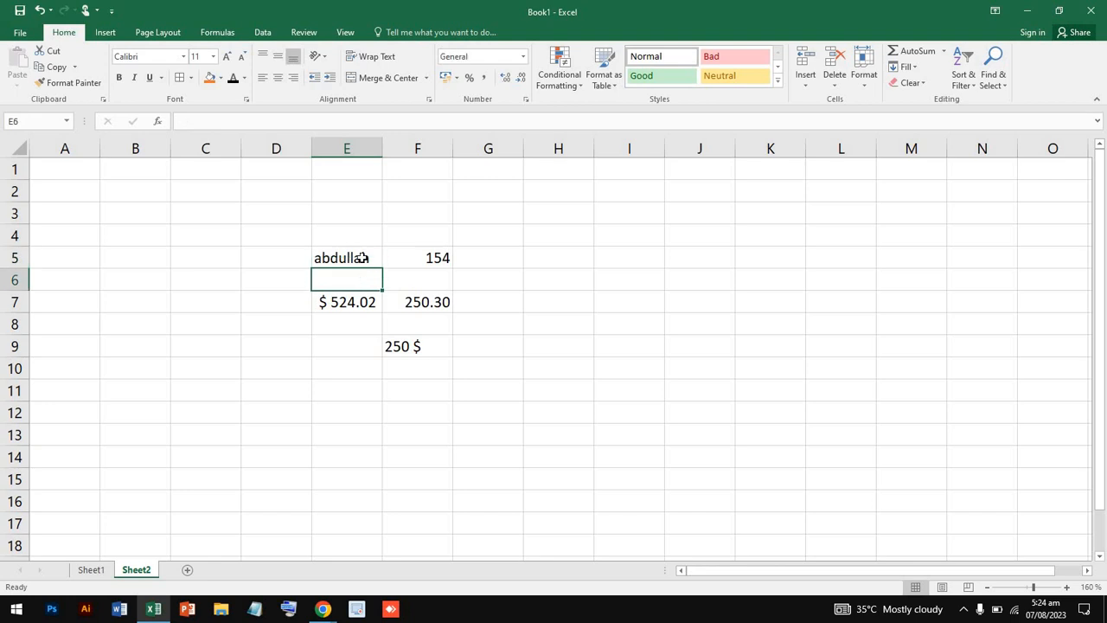
{"action": "left_click", "coordinate": [364, 255]}
- Enter rer in cell E4 and apply the Text format to it
{"action": "left_click_drag", "start_coordinate": [363, 257], "coordinate": [357, 232]}
{"action": "left_click", "coordinate": [357, 235]}
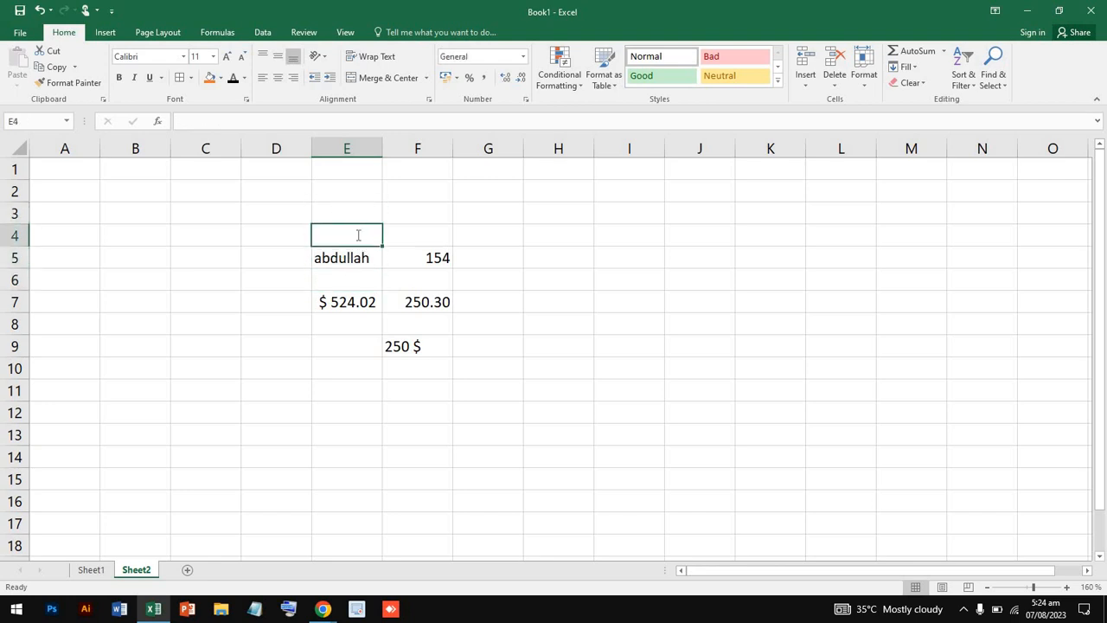
{"action": "type", "text": "rer"}
{"action": "key", "text": "Tab"}
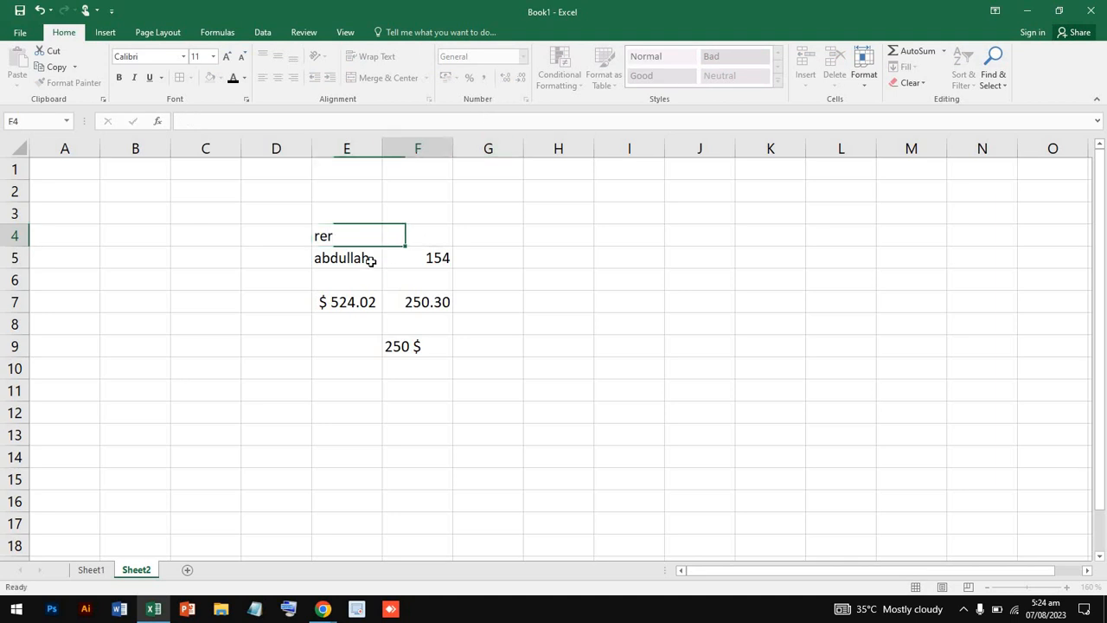
{"action": "left_click", "coordinate": [359, 259]}
{"action": "left_click", "coordinate": [358, 232]}
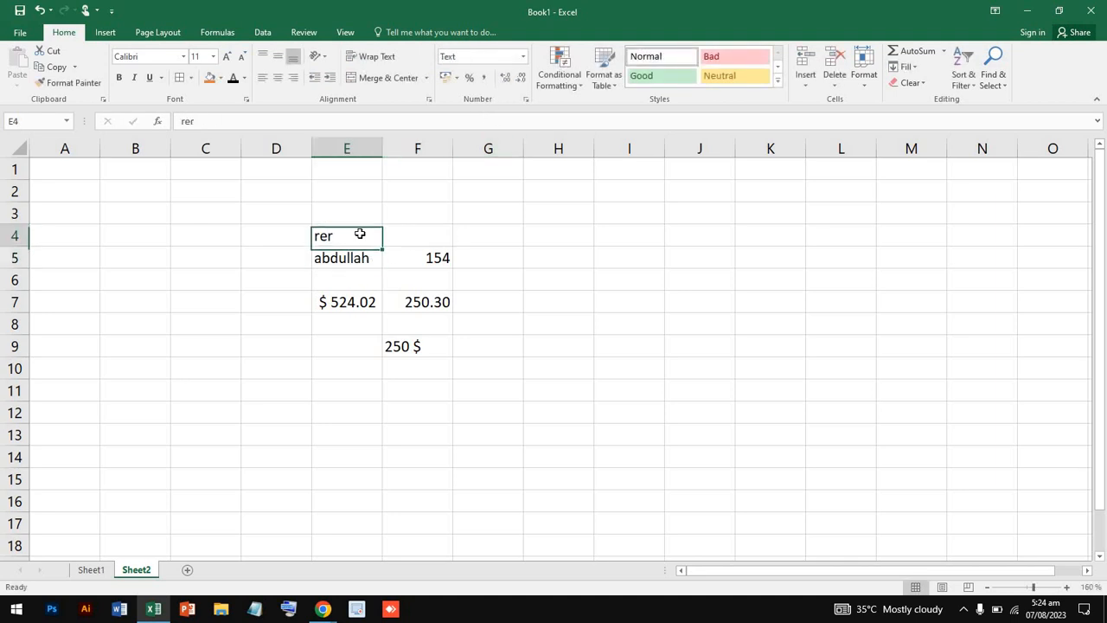
{"action": "left_click", "coordinate": [524, 58]}
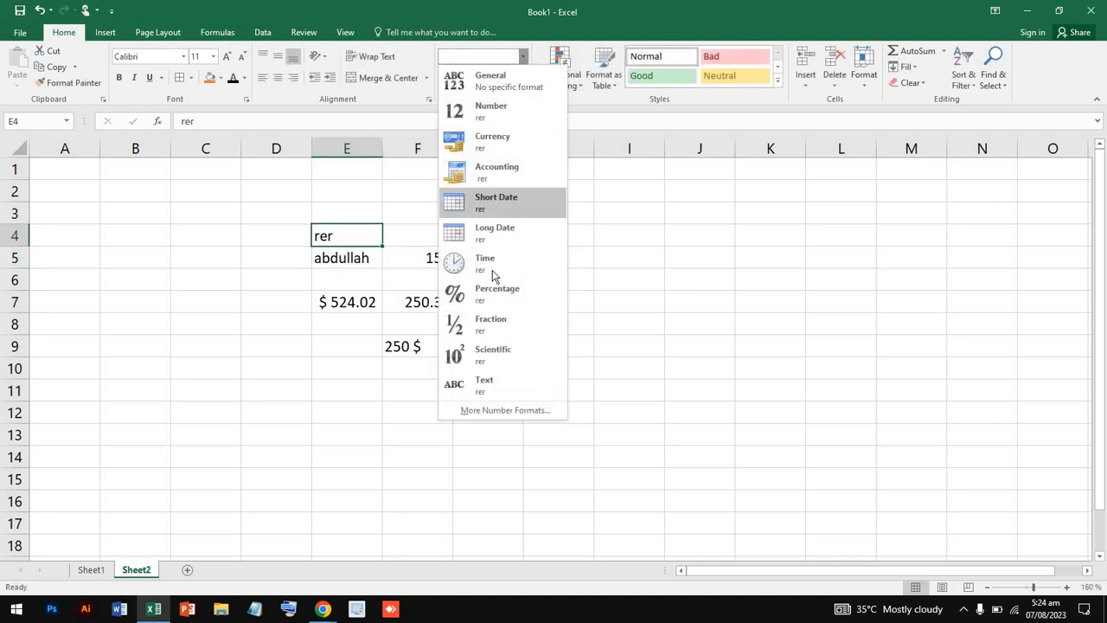
{"action": "left_click", "coordinate": [499, 394]}
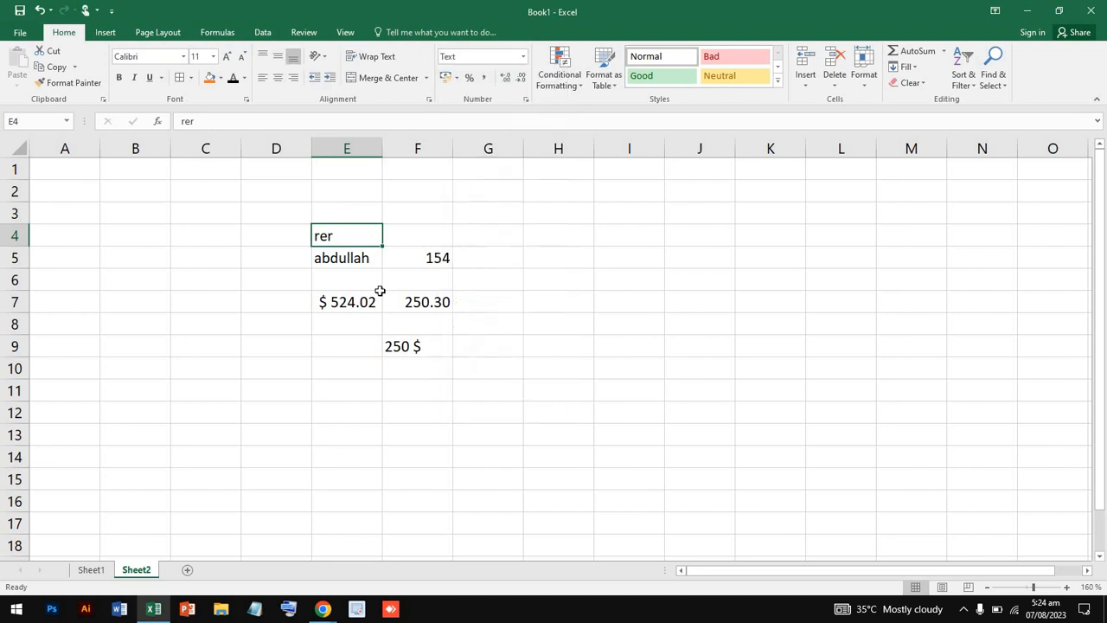
- Review the formats assigned to the filled cells from E4 to F9 and the number formats offered for F9
{"action": "left_click", "coordinate": [353, 263]}
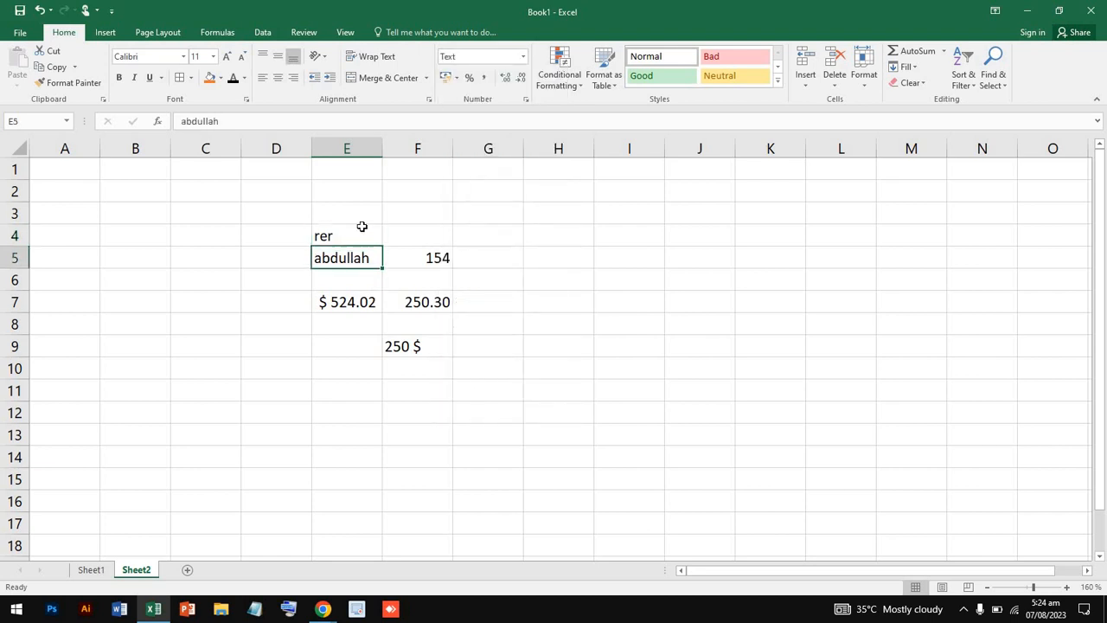
{"action": "left_click_drag", "start_coordinate": [361, 228], "coordinate": [365, 259]}
{"action": "left_click", "coordinate": [467, 254]}
{"action": "left_click", "coordinate": [435, 256]}
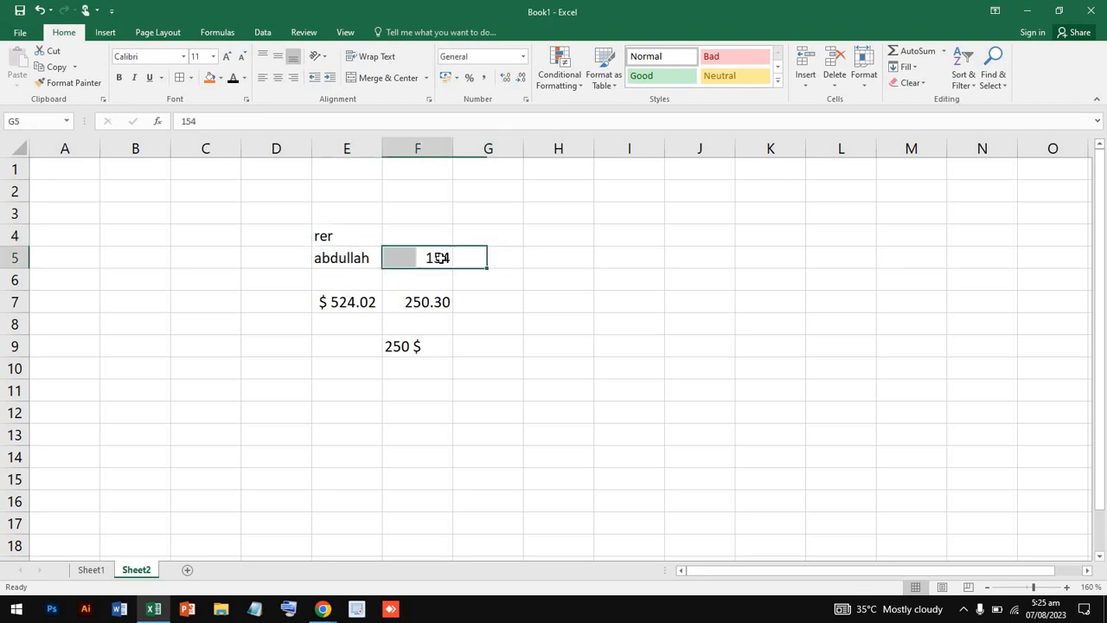
{"action": "left_click", "coordinate": [447, 301]}
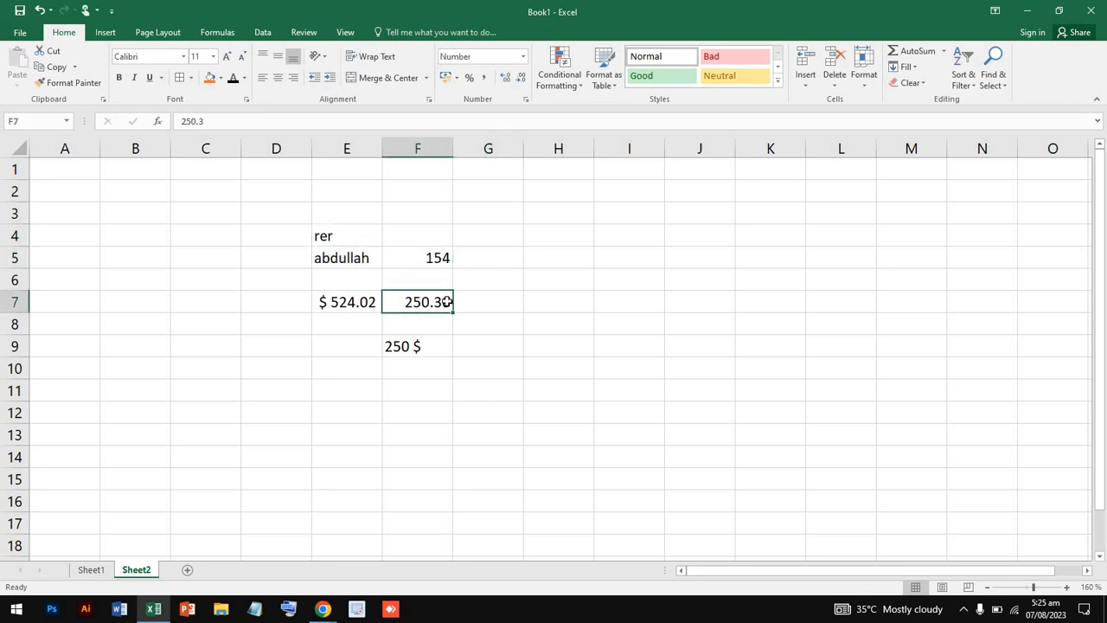
{"action": "left_click", "coordinate": [368, 301]}
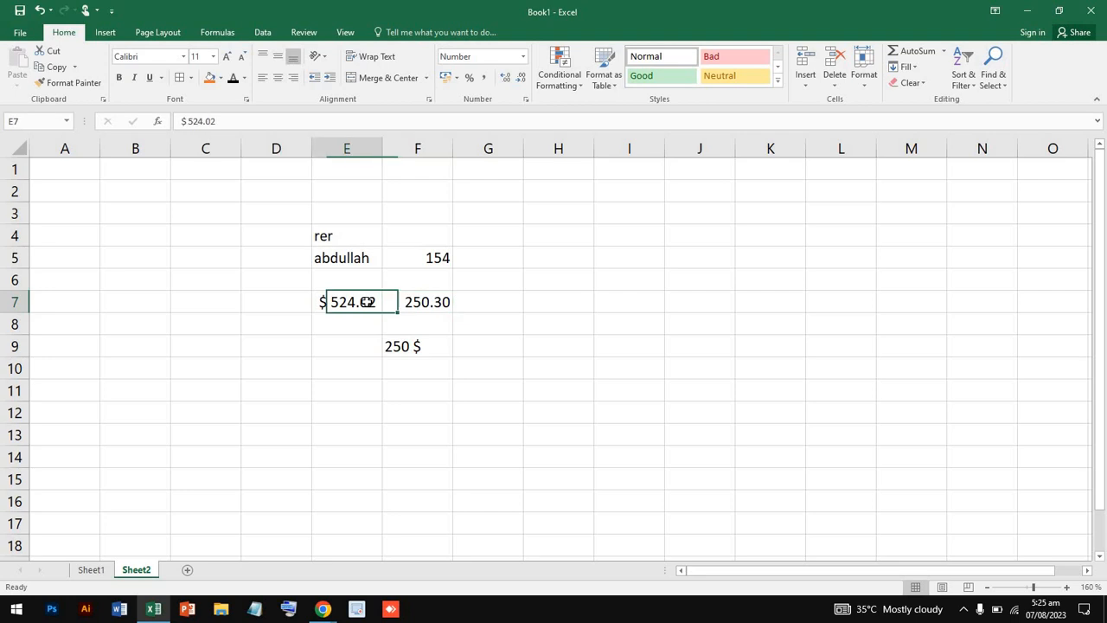
{"action": "left_click", "coordinate": [419, 361]}
{"action": "left_click", "coordinate": [429, 347]}
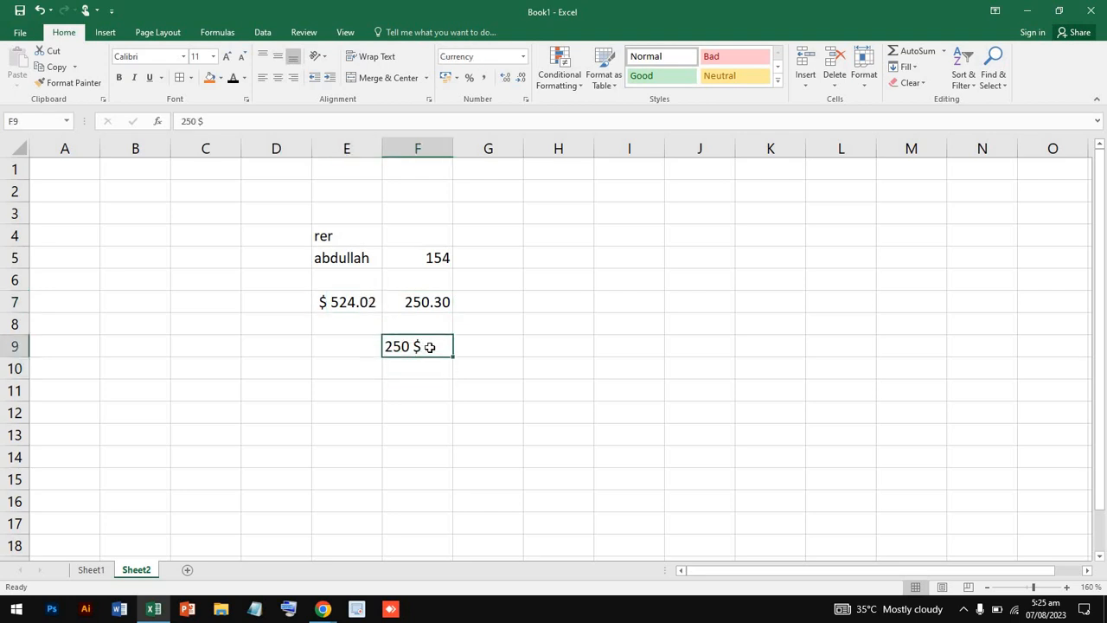
{"action": "left_click", "coordinate": [523, 56]}
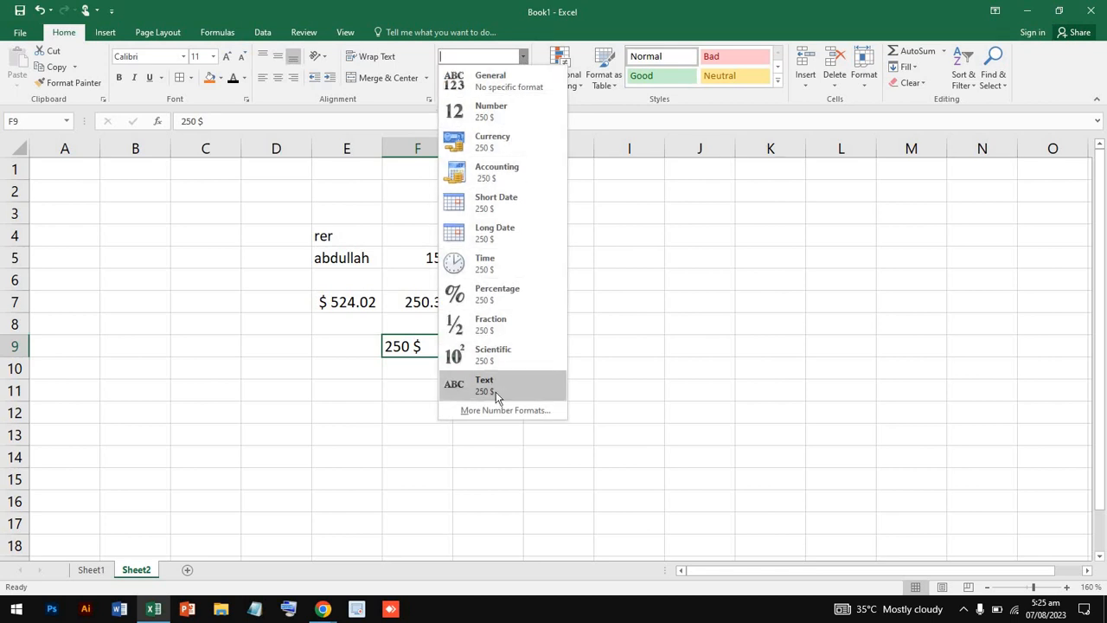
{"action": "left_click", "coordinate": [280, 325]}
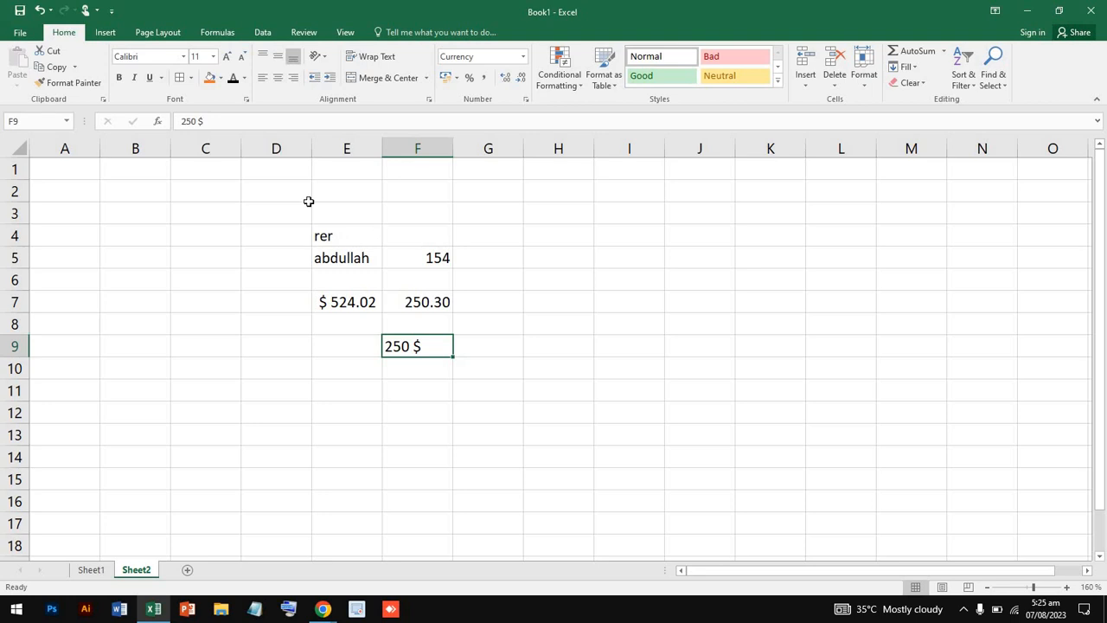
- Delete all the sample entries in the range D2:H12
{"action": "left_click_drag", "start_coordinate": [309, 200], "coordinate": [548, 418]}
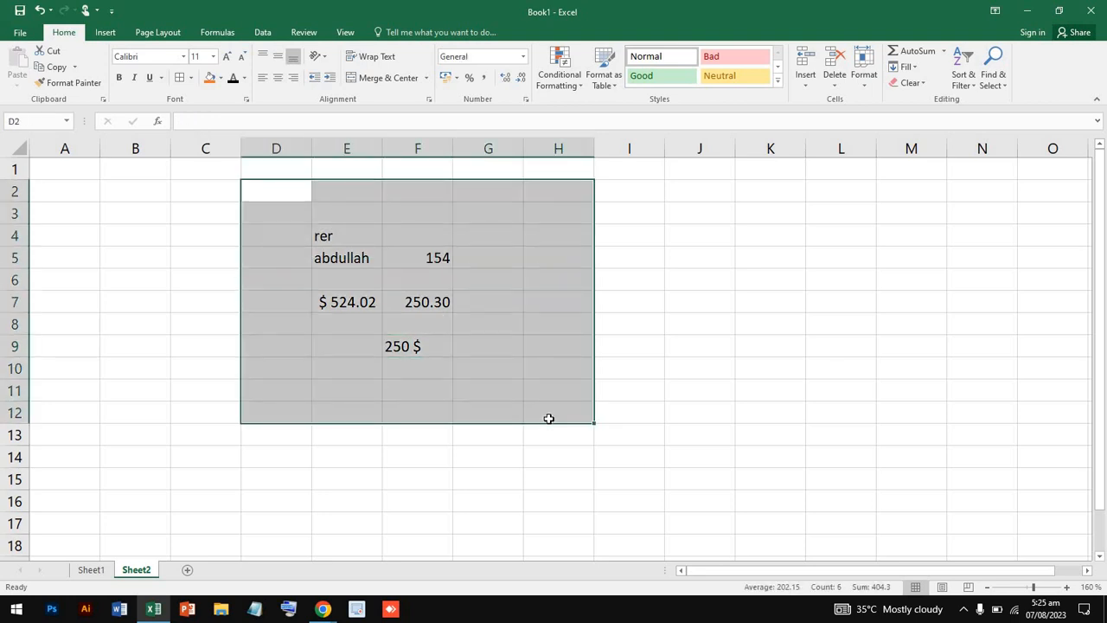
{"action": "key", "text": "Delete"}
{"action": "left_click", "coordinate": [274, 443]}
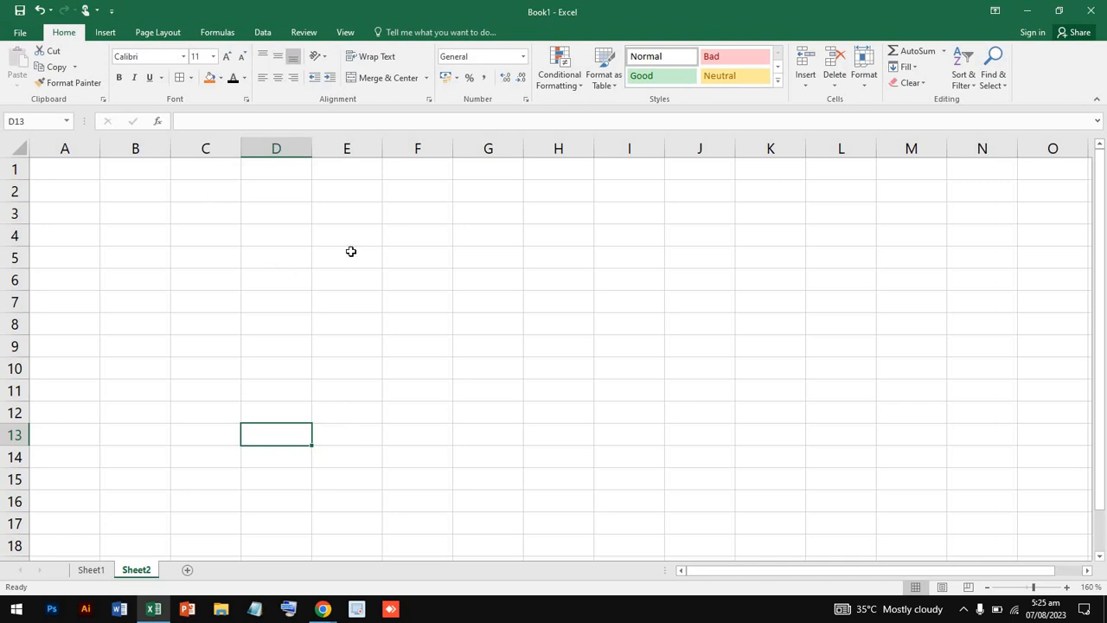
- Reset the number format of the range E5:E11 to General
{"action": "left_click_drag", "start_coordinate": [350, 250], "coordinate": [366, 391]}
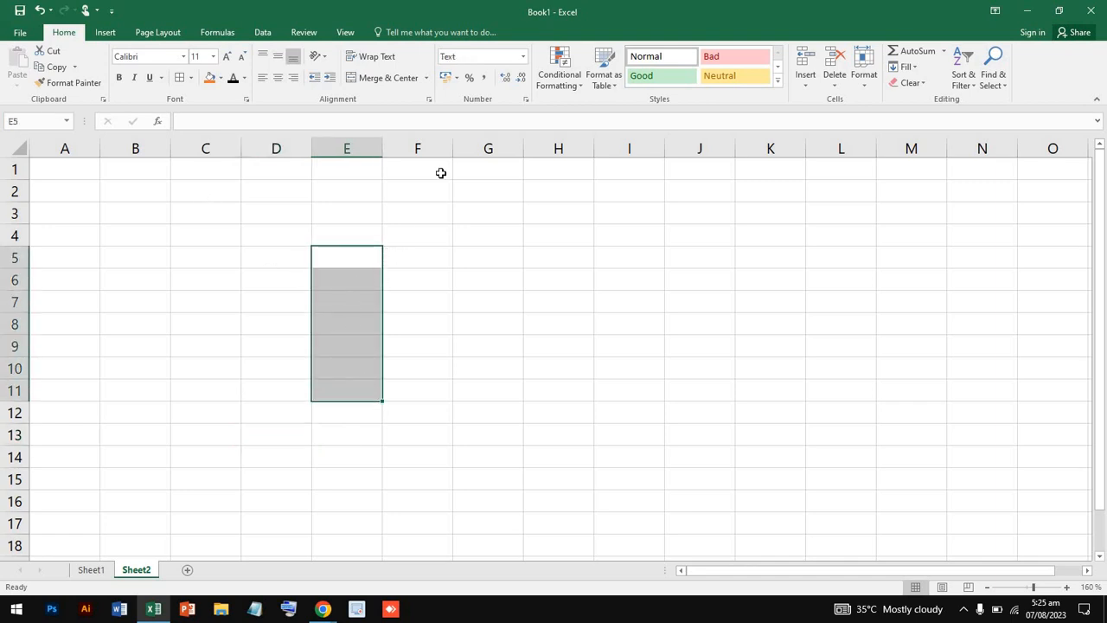
{"action": "left_click", "coordinate": [522, 57]}
{"action": "left_click", "coordinate": [508, 85]}
{"action": "left_click", "coordinate": [397, 317]}
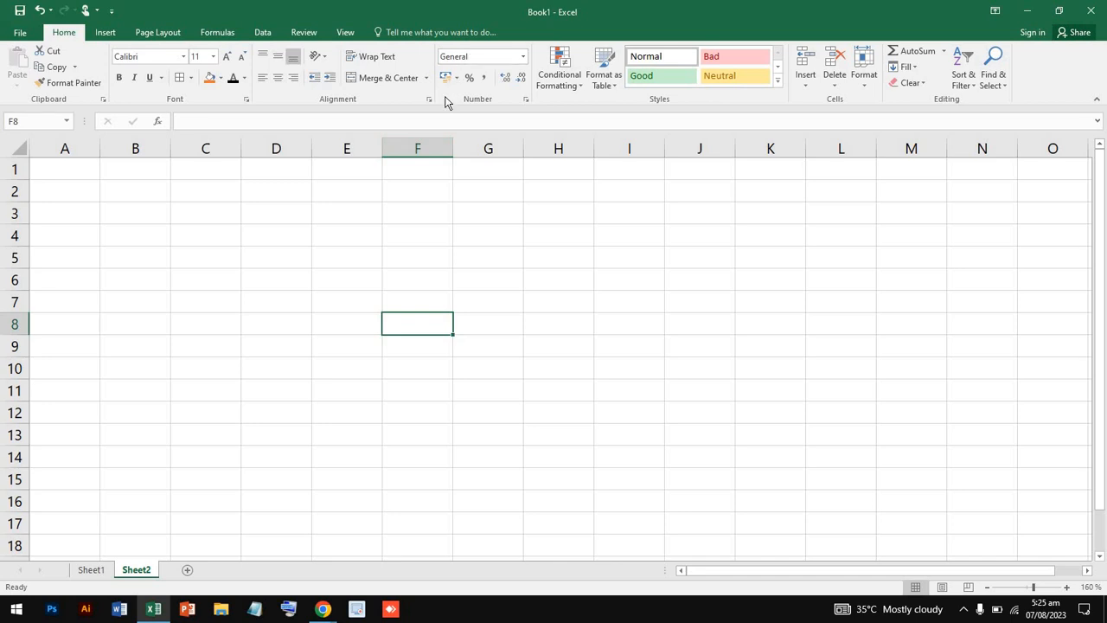
- View the currency options that the accounting number format offers for cell C6
{"action": "left_click", "coordinate": [230, 282]}
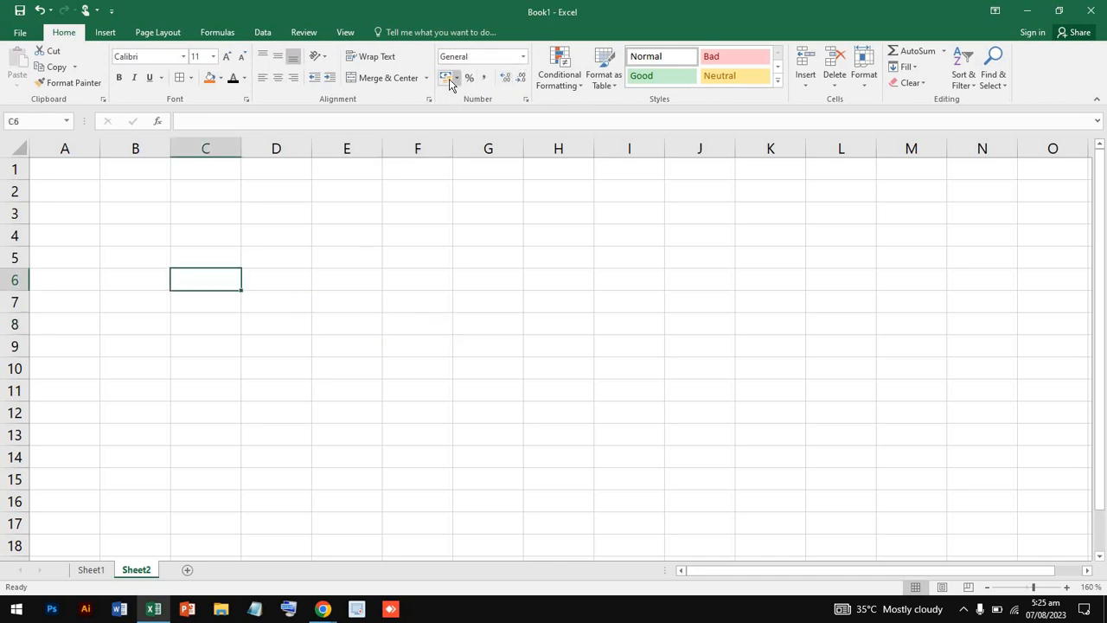
{"action": "left_click", "coordinate": [458, 83]}
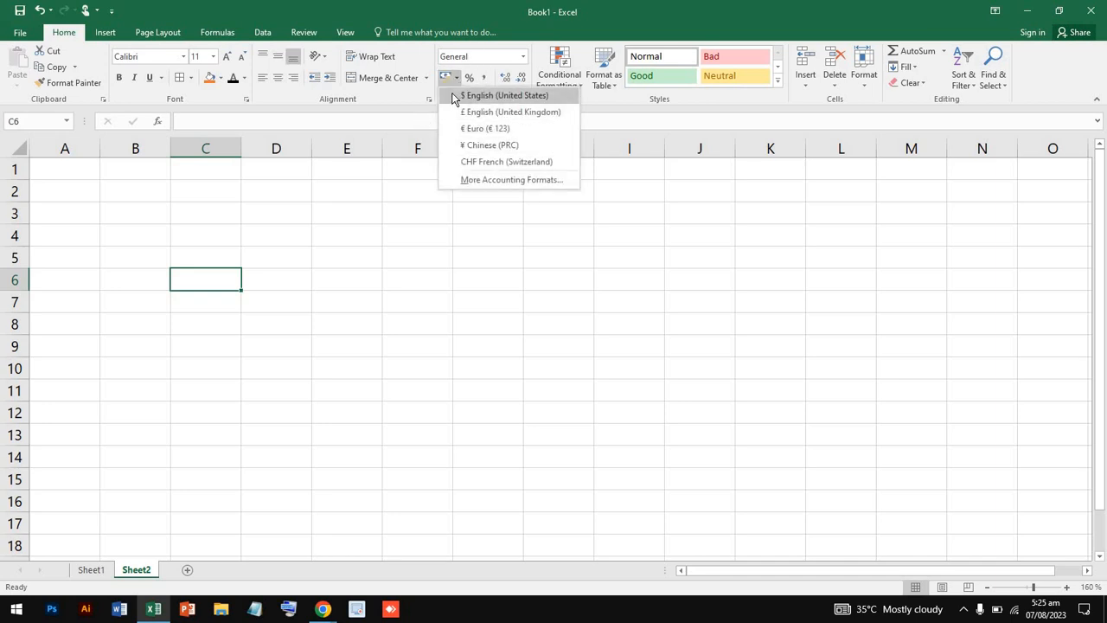
{"action": "left_click", "coordinate": [202, 277]}
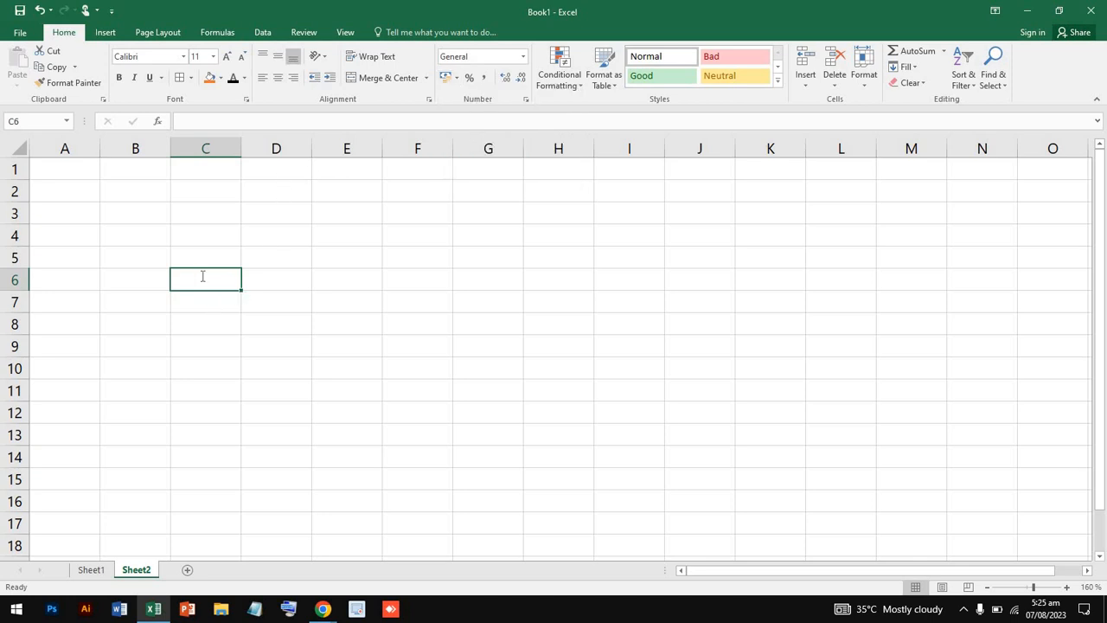
- Enter the text Market in cell C6 and apply the Euro accounting format to it
{"action": "double_click", "coordinate": [206, 275]}
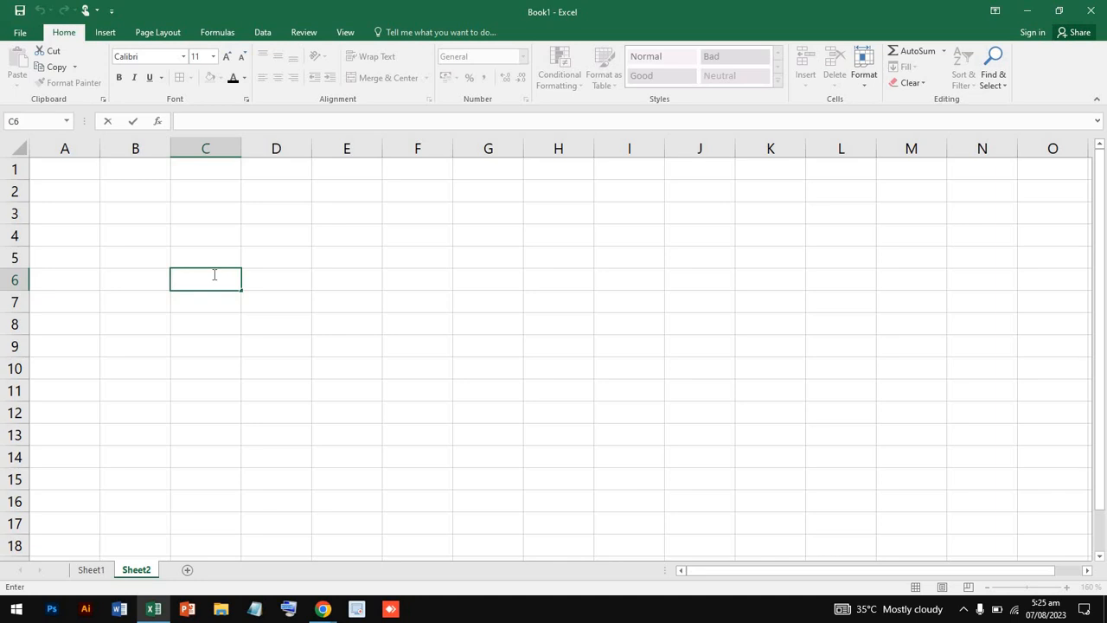
{"action": "type", "text": "Market"}
{"action": "left_click", "coordinate": [230, 303]}
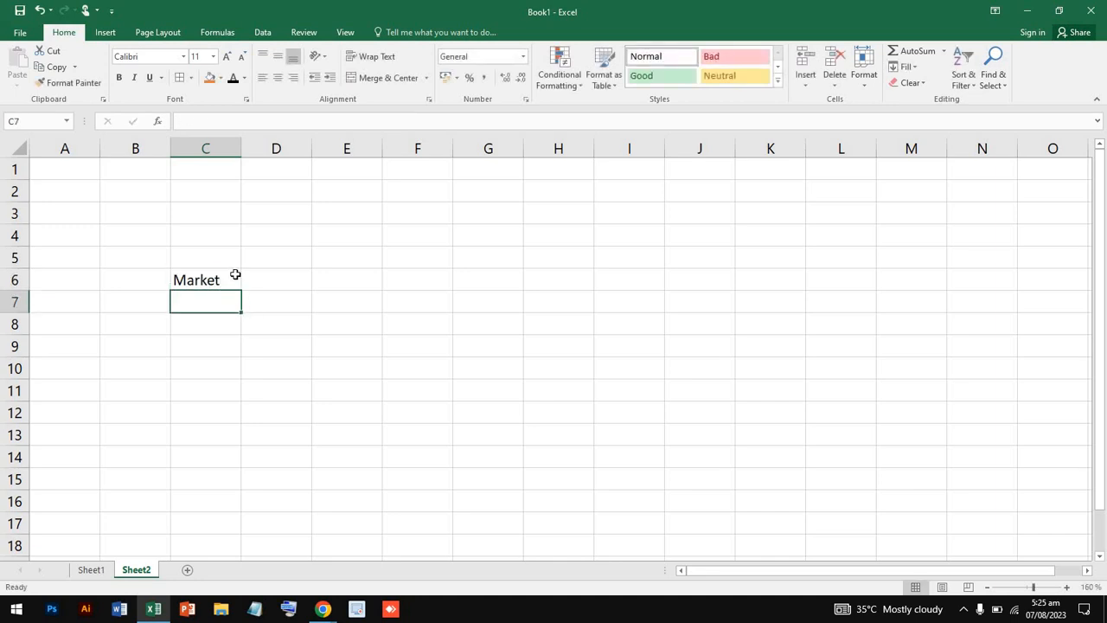
{"action": "left_click", "coordinate": [234, 274]}
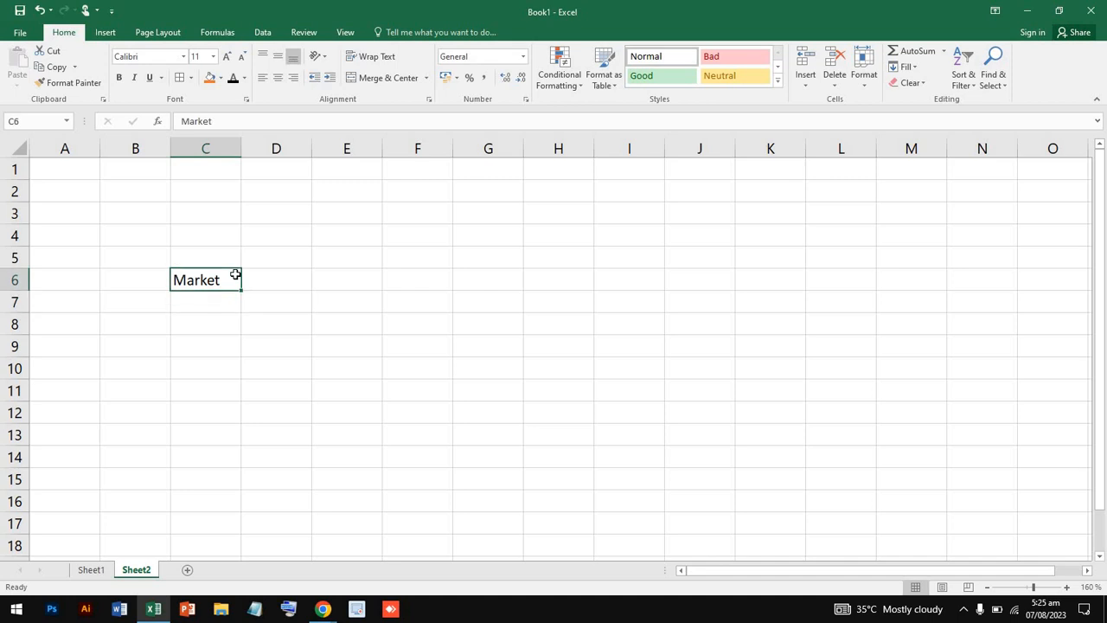
{"action": "left_click", "coordinate": [457, 77]}
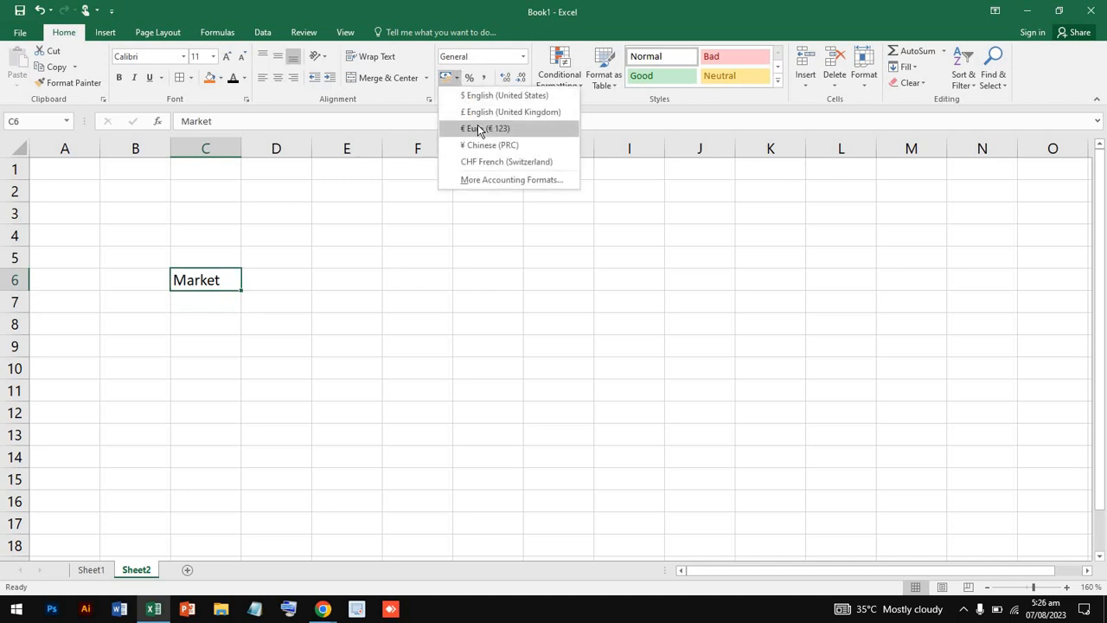
{"action": "left_click", "coordinate": [479, 127]}
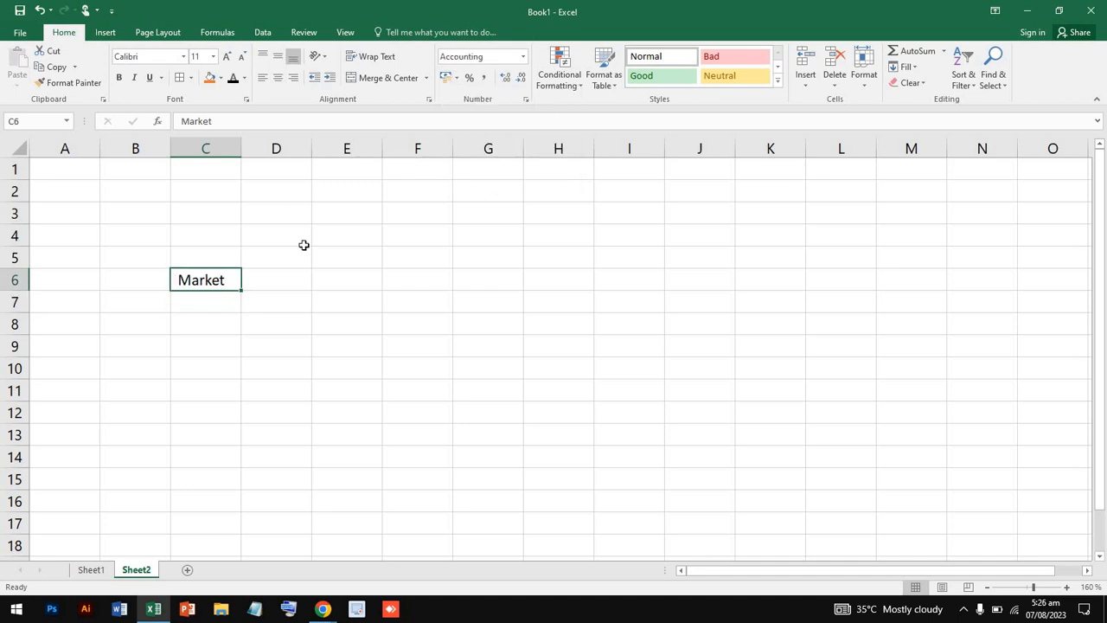
- Enter the number 152 in cell E7
{"action": "left_click", "coordinate": [345, 305]}
{"action": "double_click", "coordinate": [347, 304]}
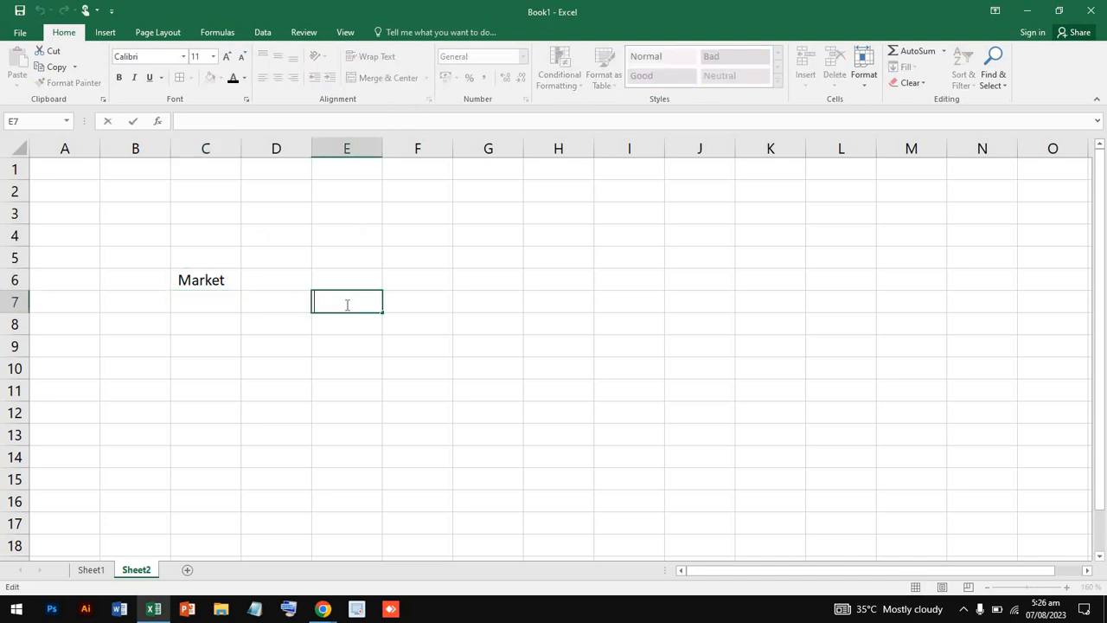
{"action": "type", "text": "152"}
{"action": "left_click", "coordinate": [390, 235]}
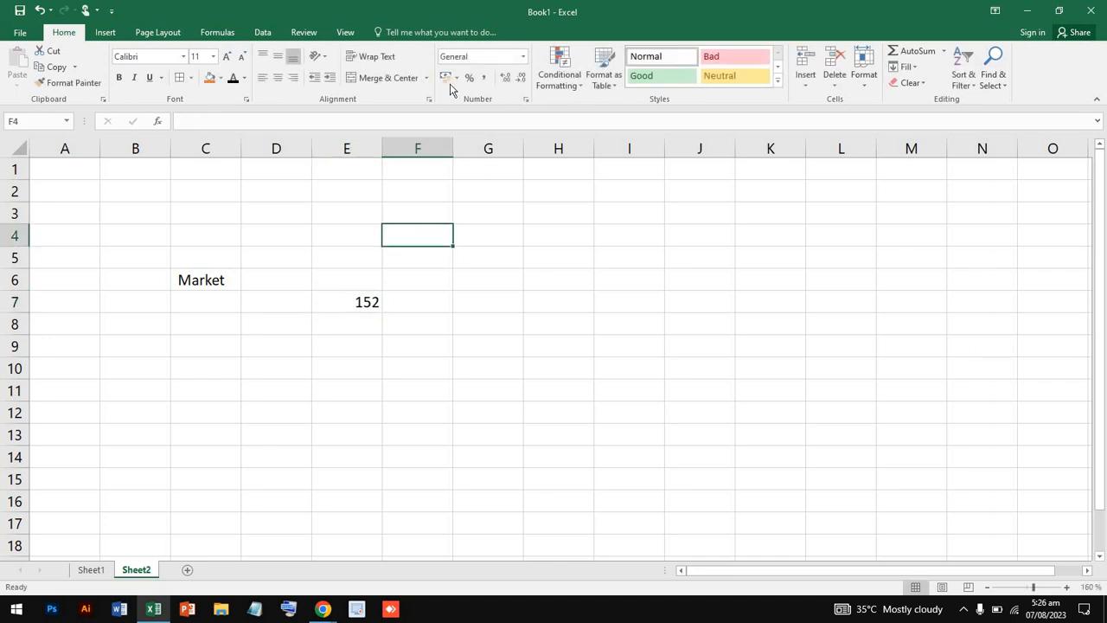
- Try the Chinese (PRC), French (Switzerland) and English (United States) accounting formats on cell E7 in turn
{"action": "left_click", "coordinate": [366, 302]}
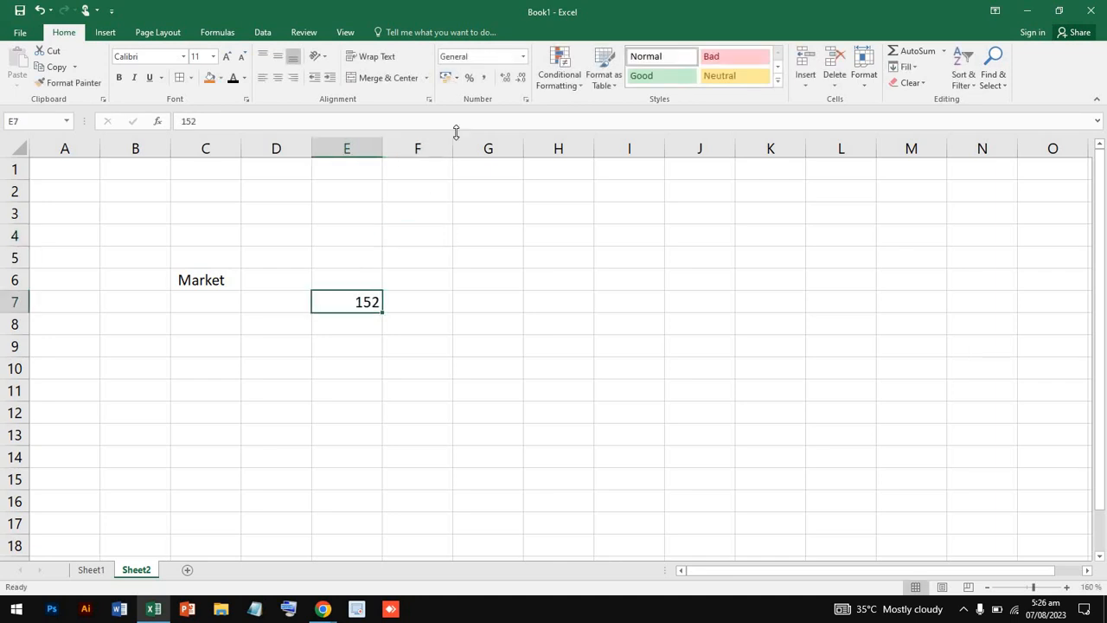
{"action": "left_click", "coordinate": [457, 77]}
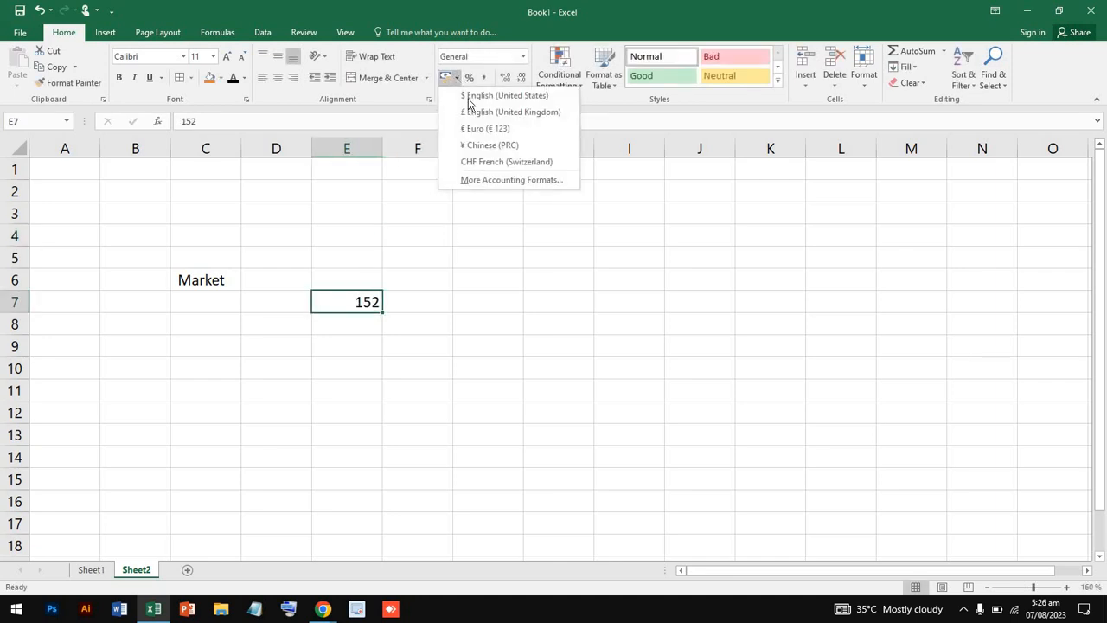
{"action": "left_click", "coordinate": [477, 147]}
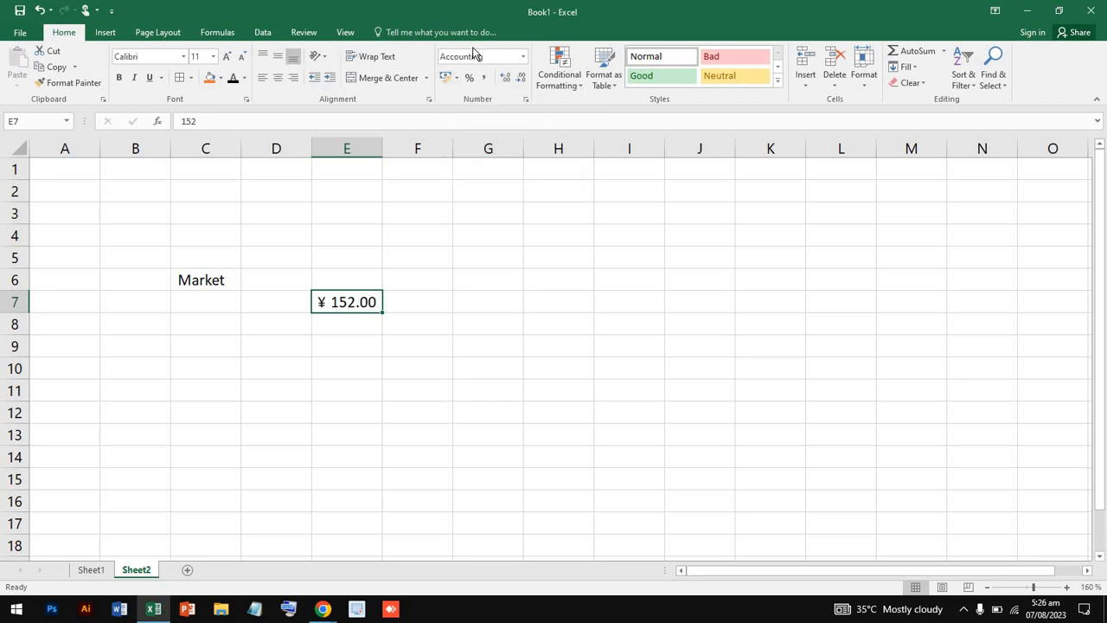
{"action": "left_click", "coordinate": [457, 77]}
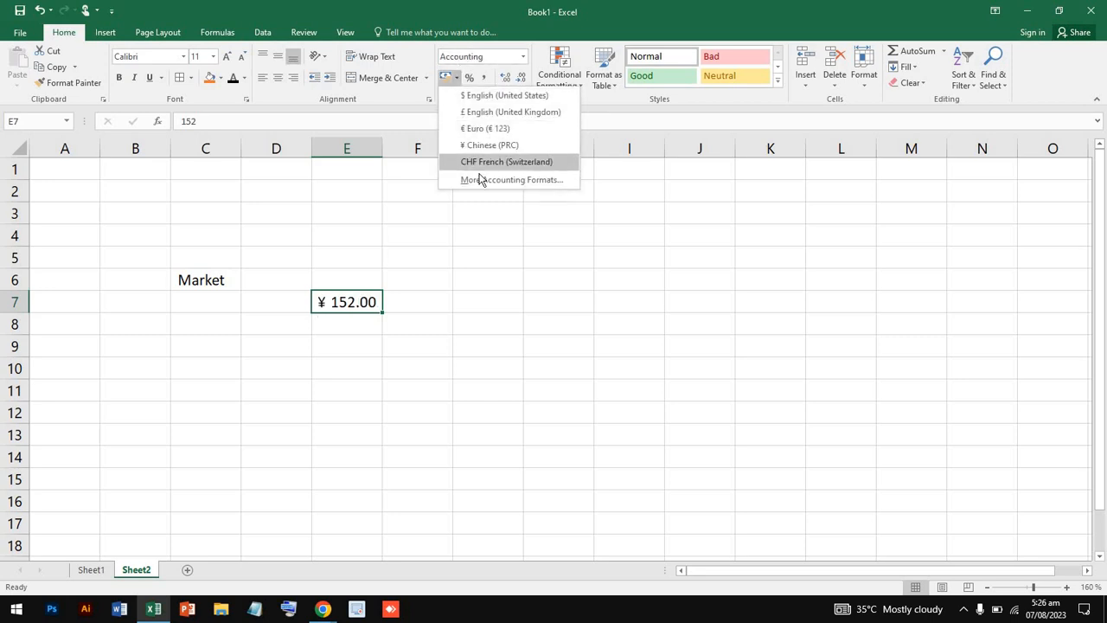
{"action": "left_click", "coordinate": [485, 164]}
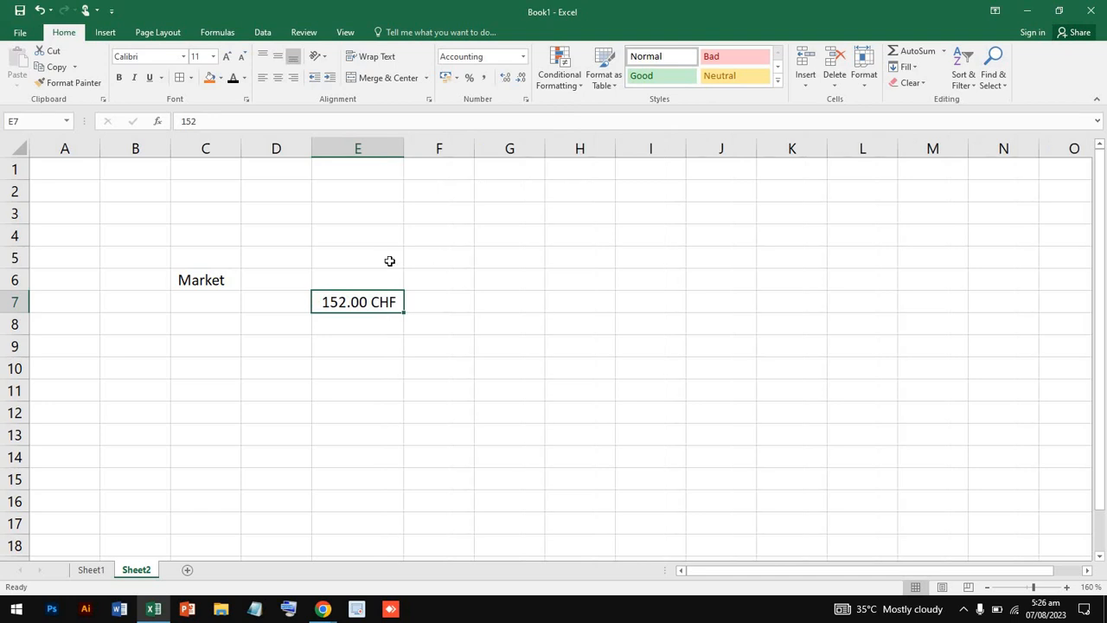
{"action": "left_click", "coordinate": [458, 79]}
{"action": "left_click", "coordinate": [463, 97]}
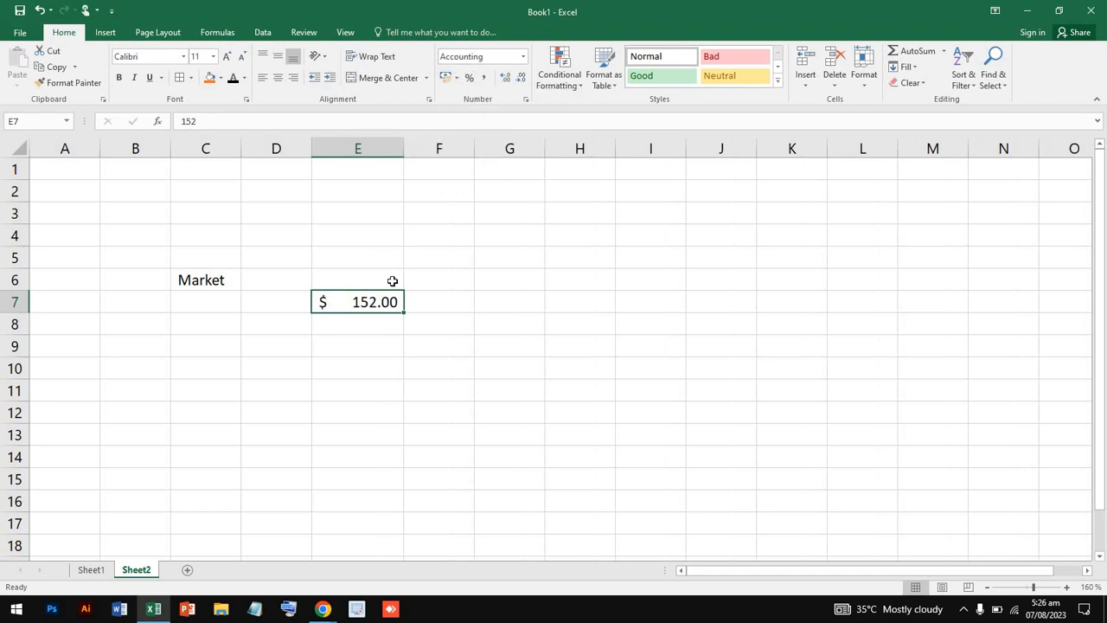
- Apply the Euro accounting format to cell E7 and view the number formats offered for that cell
{"action": "left_click", "coordinate": [457, 78]}
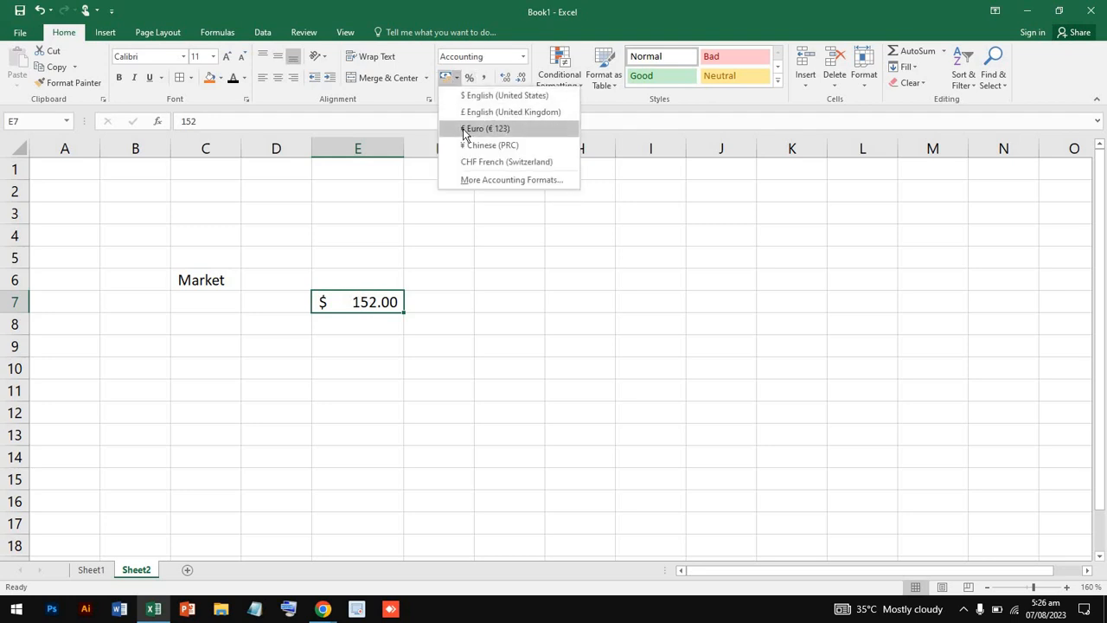
{"action": "left_click", "coordinate": [466, 129]}
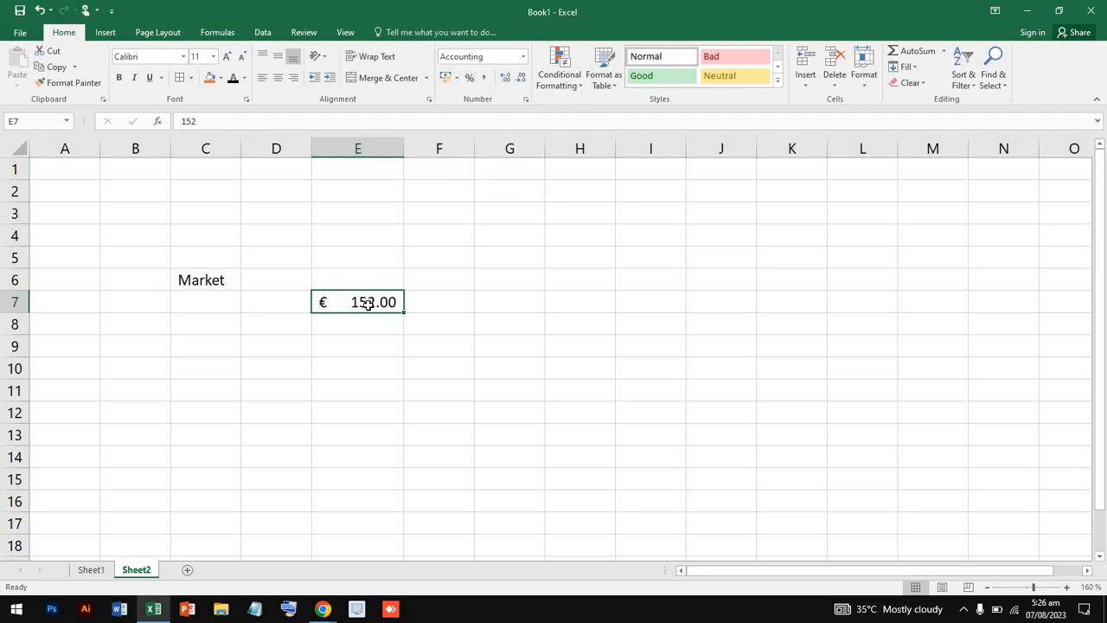
{"action": "left_click", "coordinate": [359, 260]}
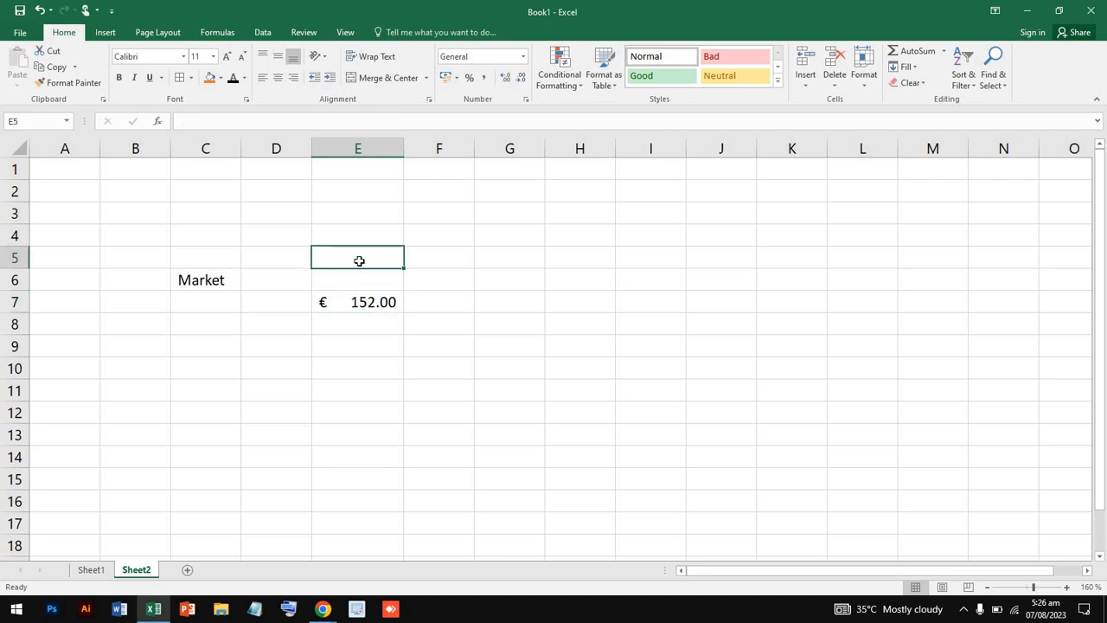
{"action": "left_click", "coordinate": [354, 302]}
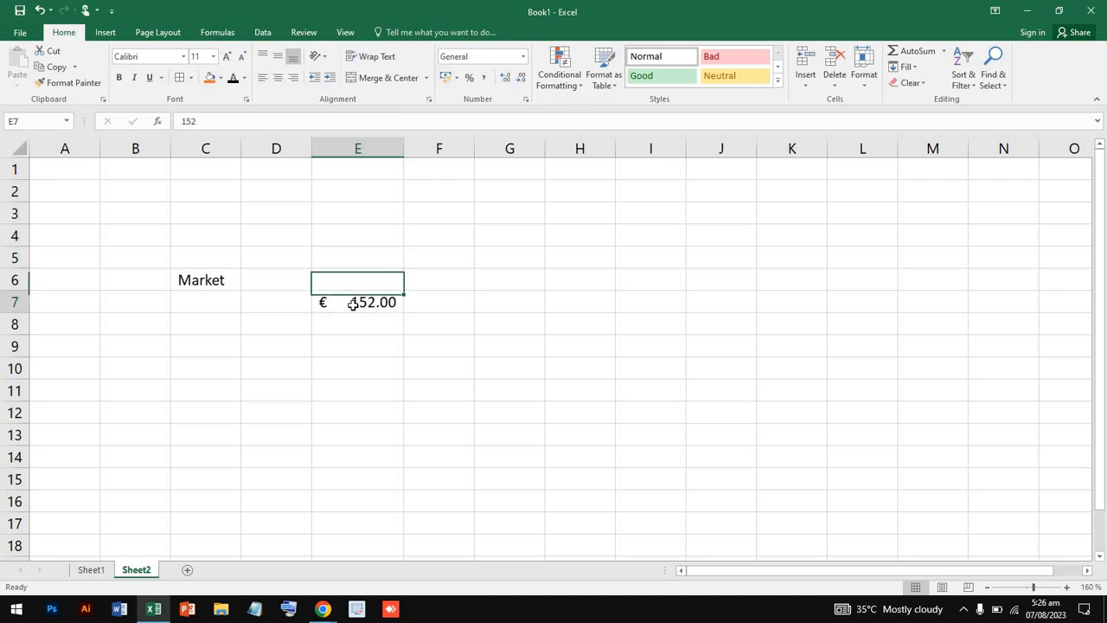
{"action": "left_click", "coordinate": [524, 57]}
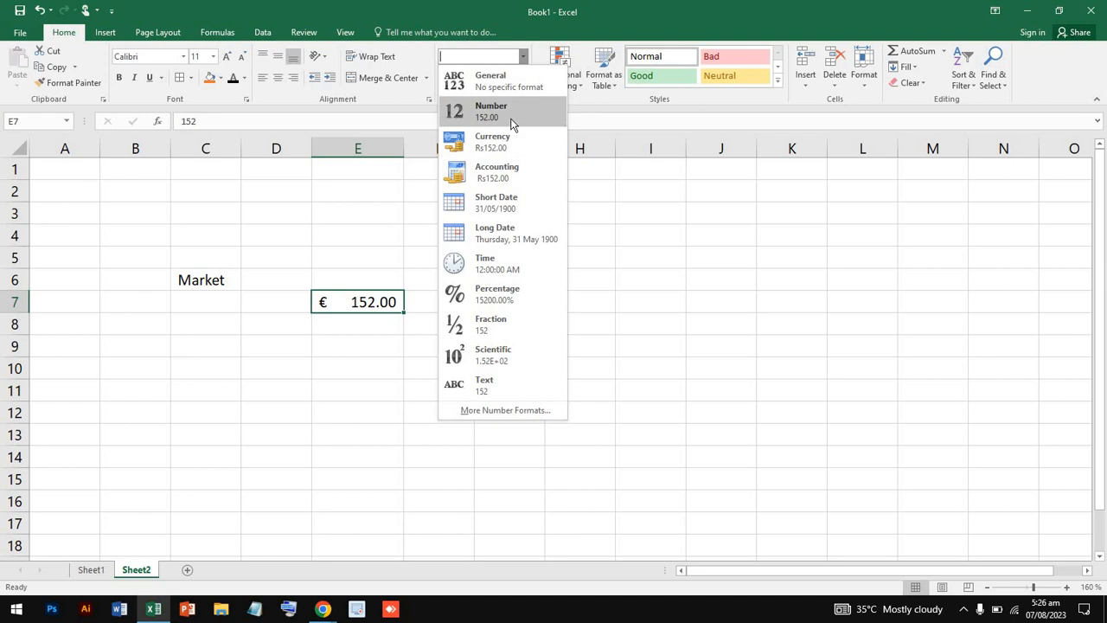
{"action": "left_click", "coordinate": [335, 302]}
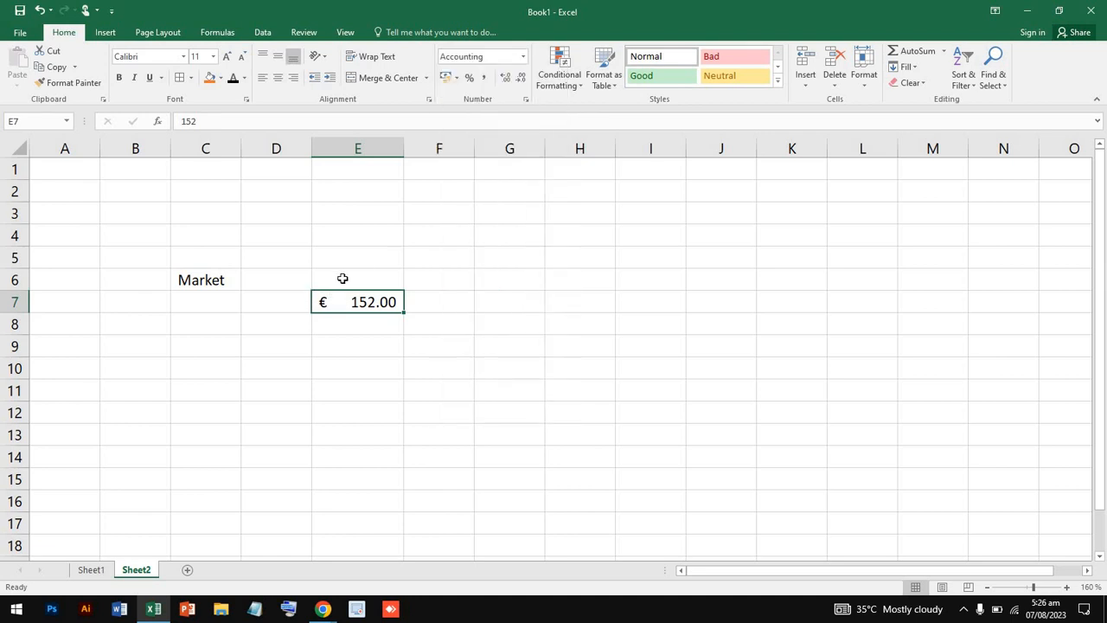
- Fill in the numbers around E7: 25 in E6, 55 in E8, 2323 in E9 and 32 in E10
{"action": "left_click", "coordinate": [343, 278]}
{"action": "type", "text": "g5d"}
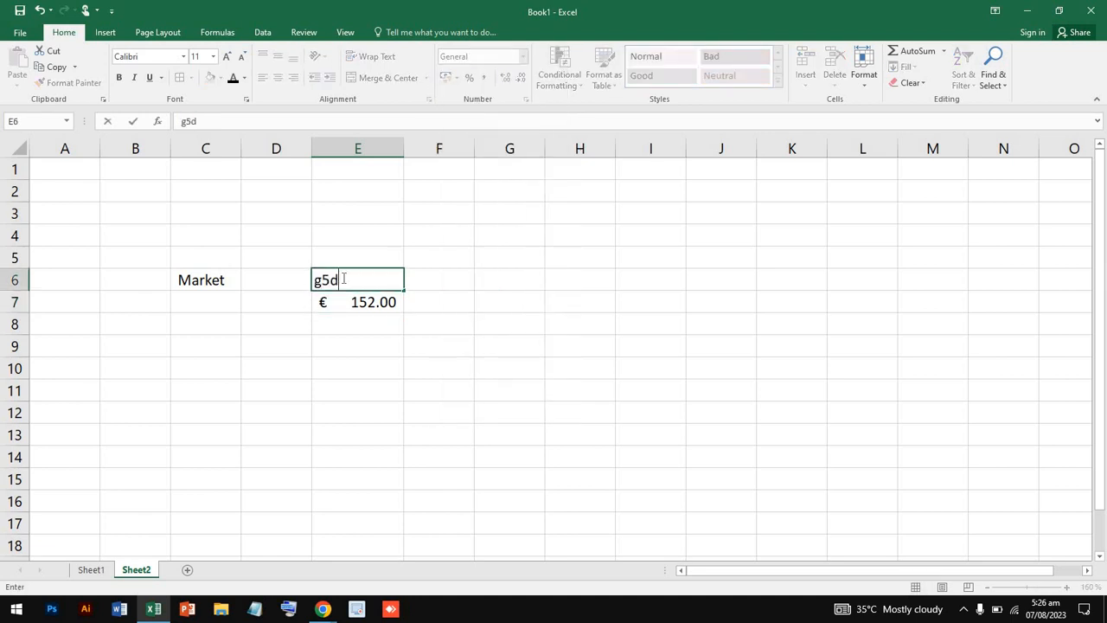
{"action": "key", "text": "BackSpace"}
{"action": "key", "text": "BackSpace"}
{"action": "key", "text": "BackSpace"}
{"action": "type", "text": "25"}
{"action": "key", "text": "Return"}
{"action": "key", "text": "Return"}
{"action": "type", "text": "55"}
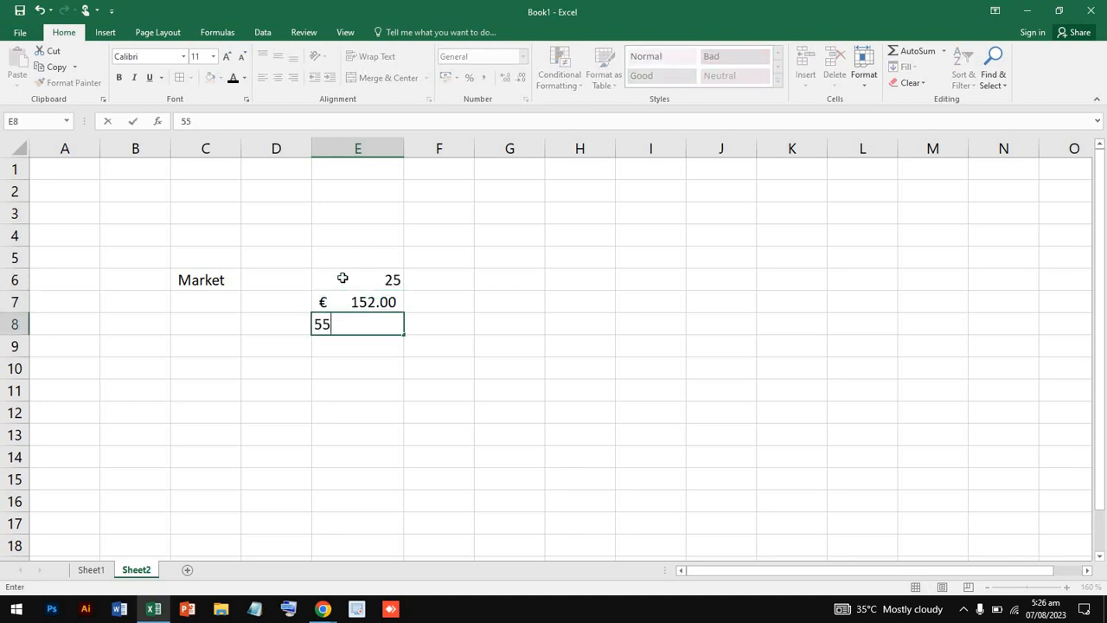
{"action": "key", "text": "Return"}
{"action": "type", "text": "2323"}
{"action": "key", "text": "Return"}
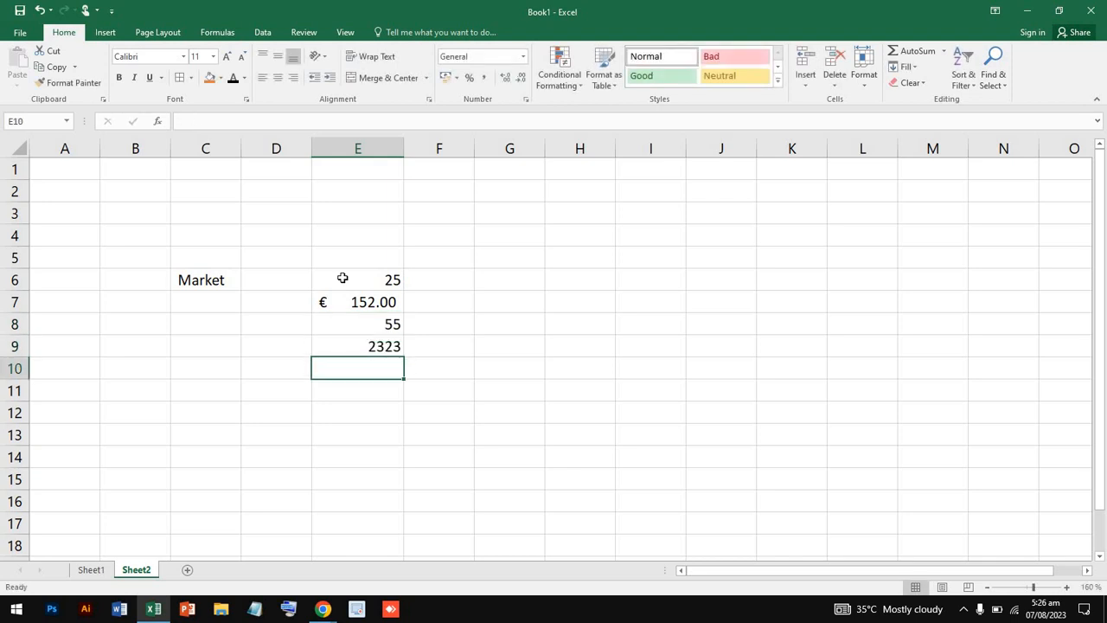
{"action": "type", "text": "32"}
{"action": "key", "text": "Return"}
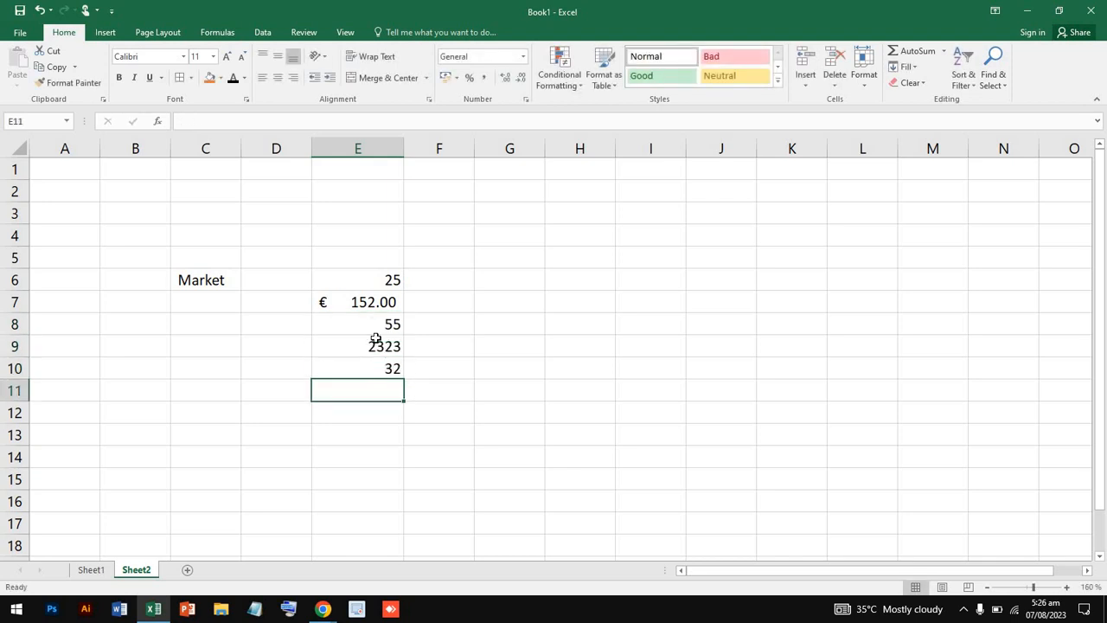
- Apply the default Accounting number format to cell E9 and inspect the cell's underlying value
{"action": "left_click", "coordinate": [375, 339]}
{"action": "left_click_drag", "start_coordinate": [377, 277], "coordinate": [391, 368]}
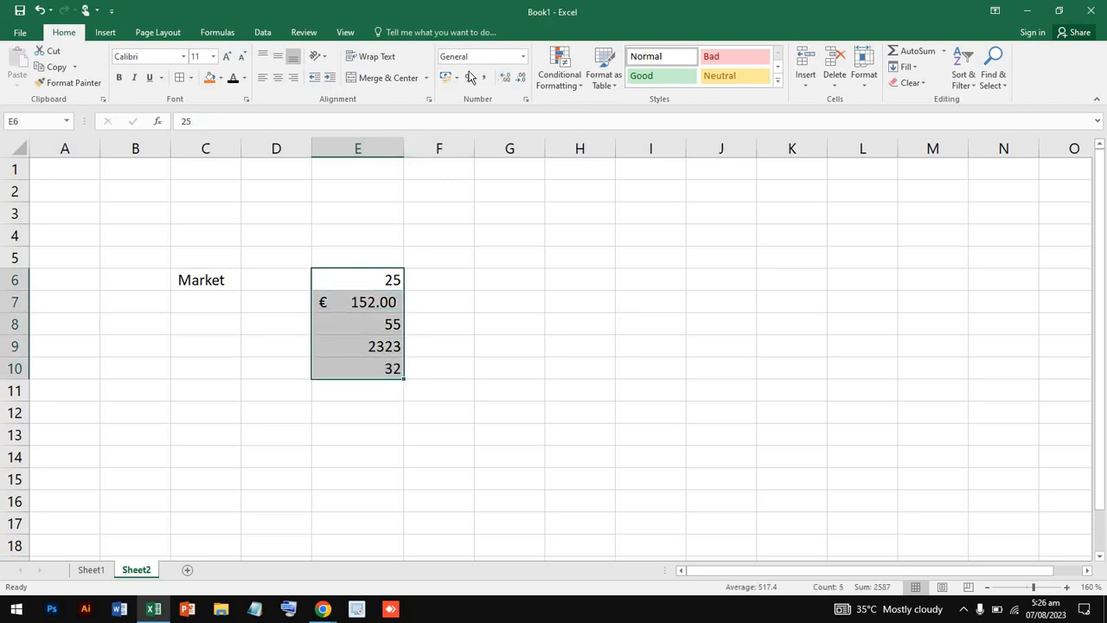
{"action": "left_click", "coordinate": [373, 350]}
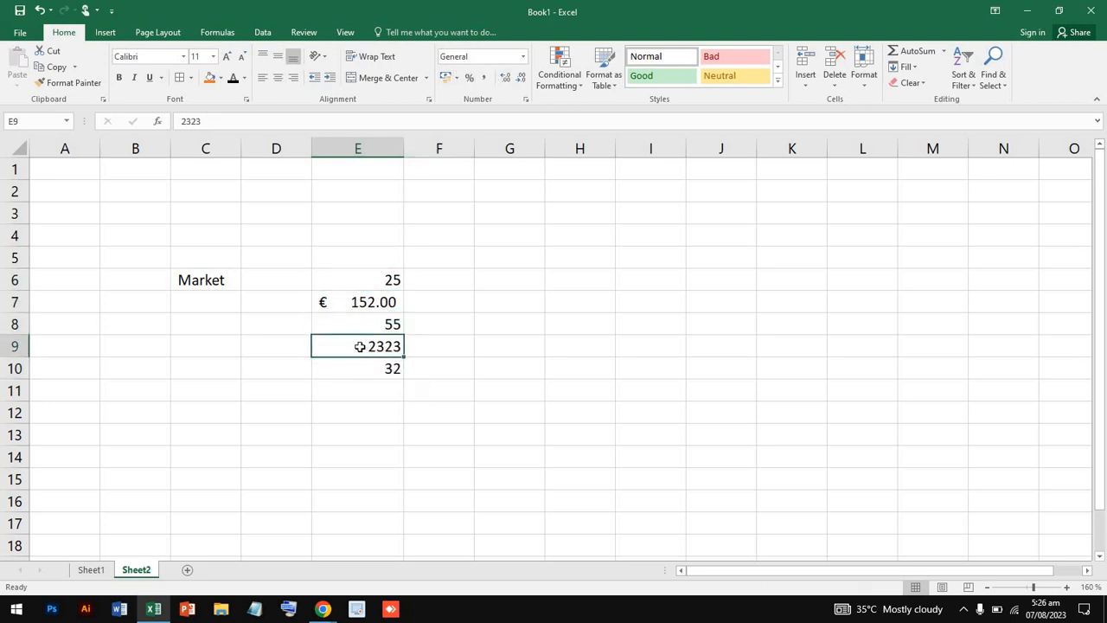
{"action": "double_click", "coordinate": [361, 346]}
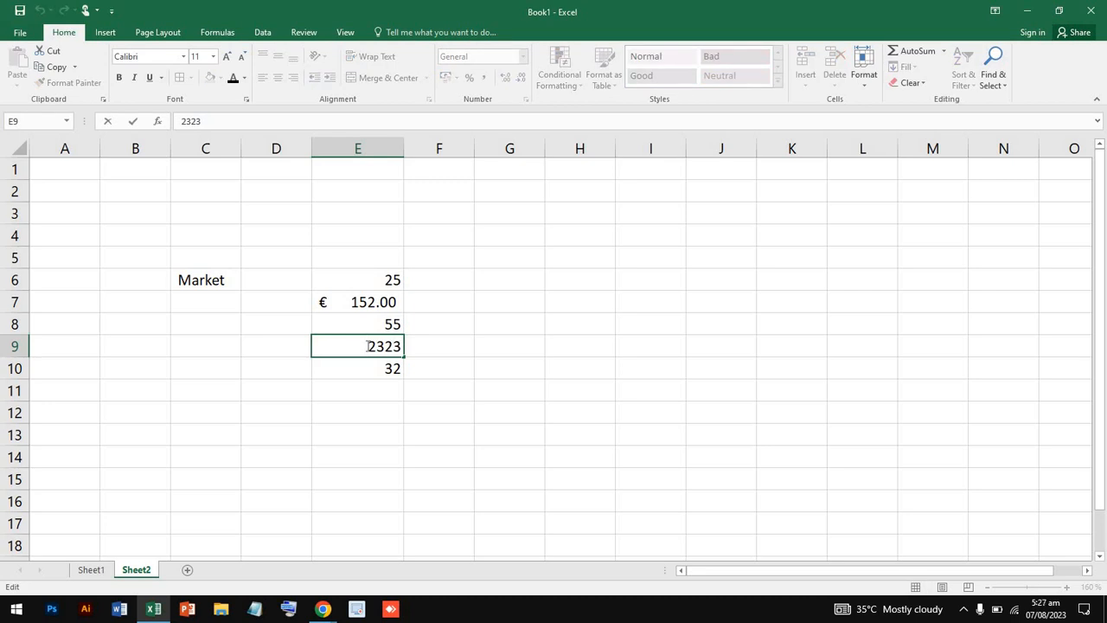
{"action": "left_click", "coordinate": [498, 337]}
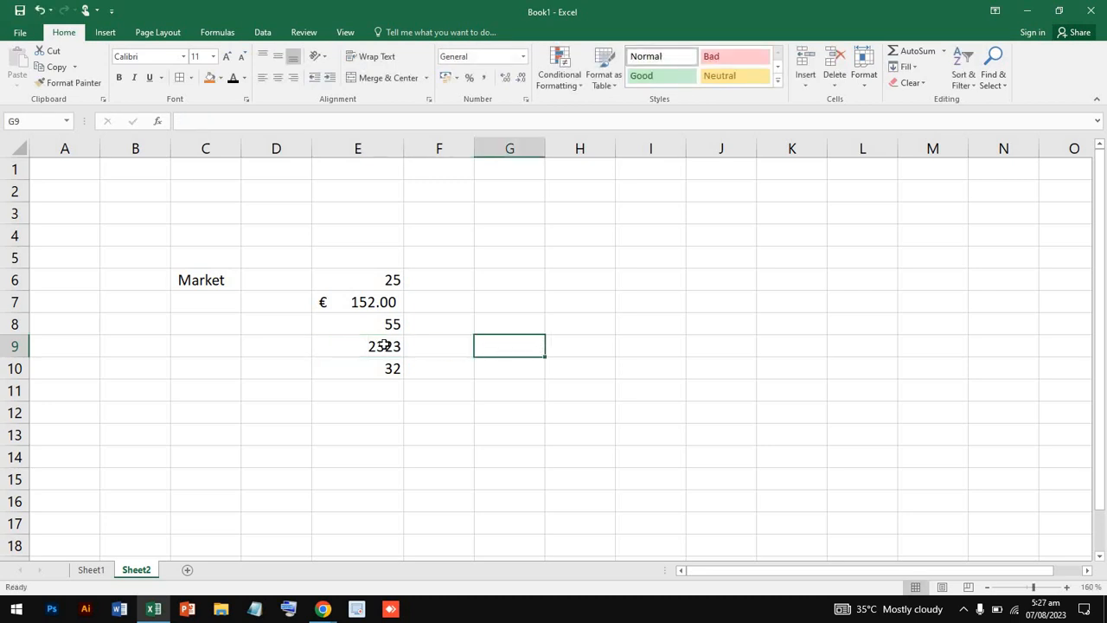
{"action": "left_click", "coordinate": [386, 346]}
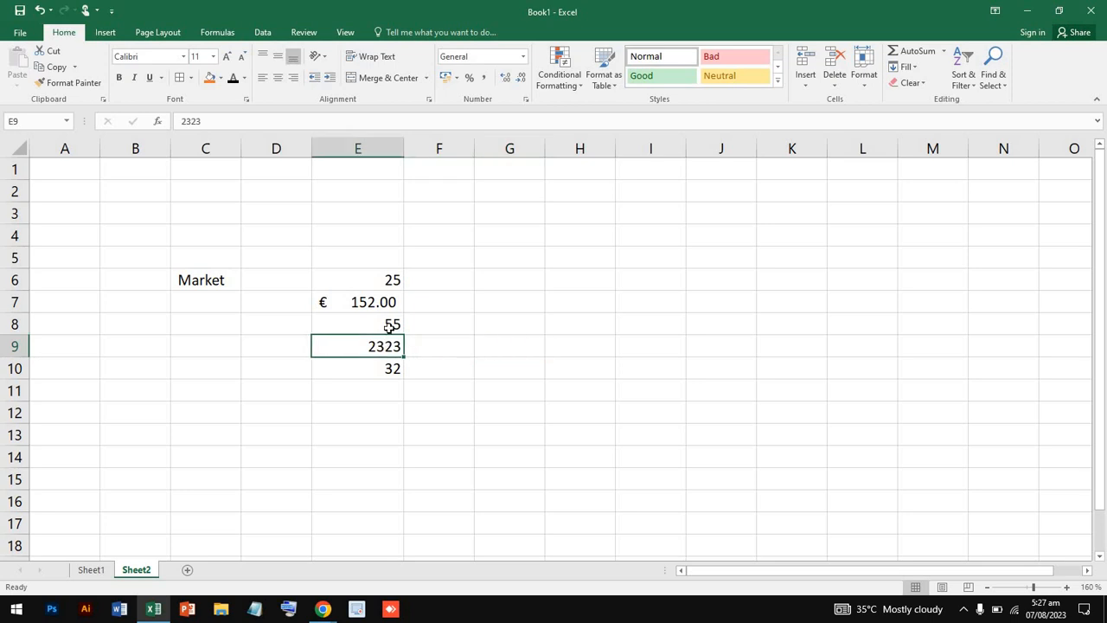
{"action": "left_click", "coordinate": [523, 58]}
{"action": "left_click", "coordinate": [514, 173]}
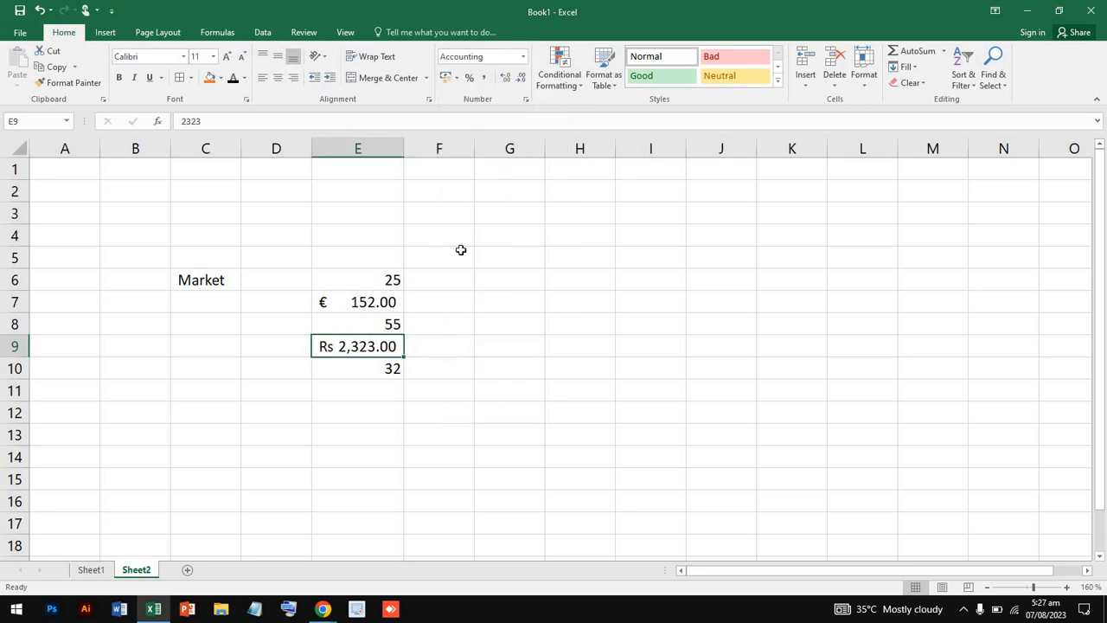
{"action": "double_click", "coordinate": [336, 348]}
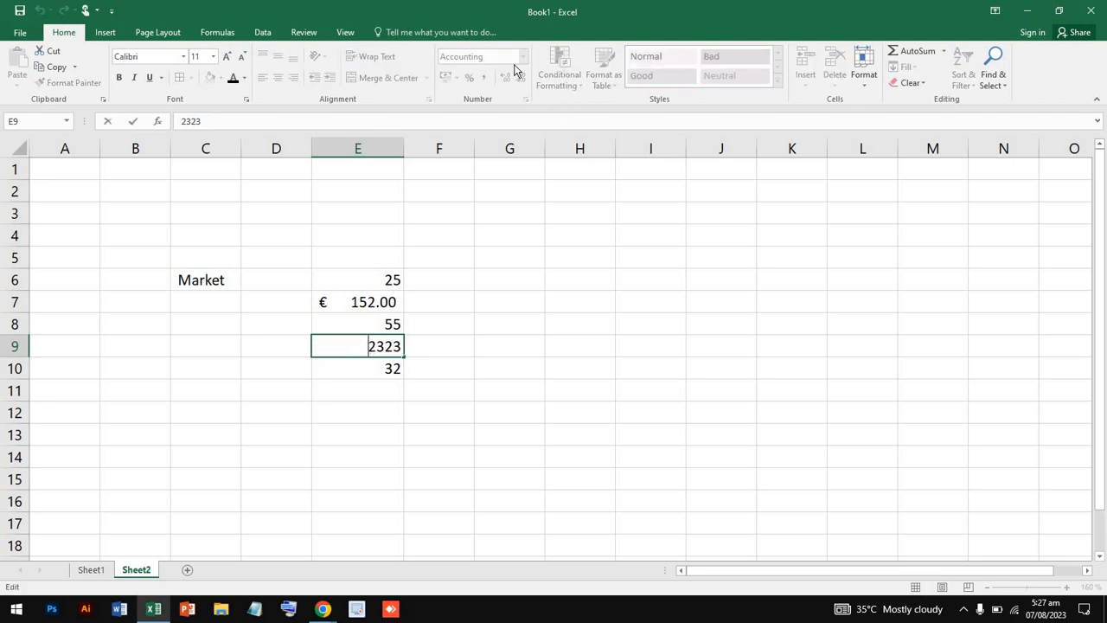
{"action": "left_click", "coordinate": [378, 283]}
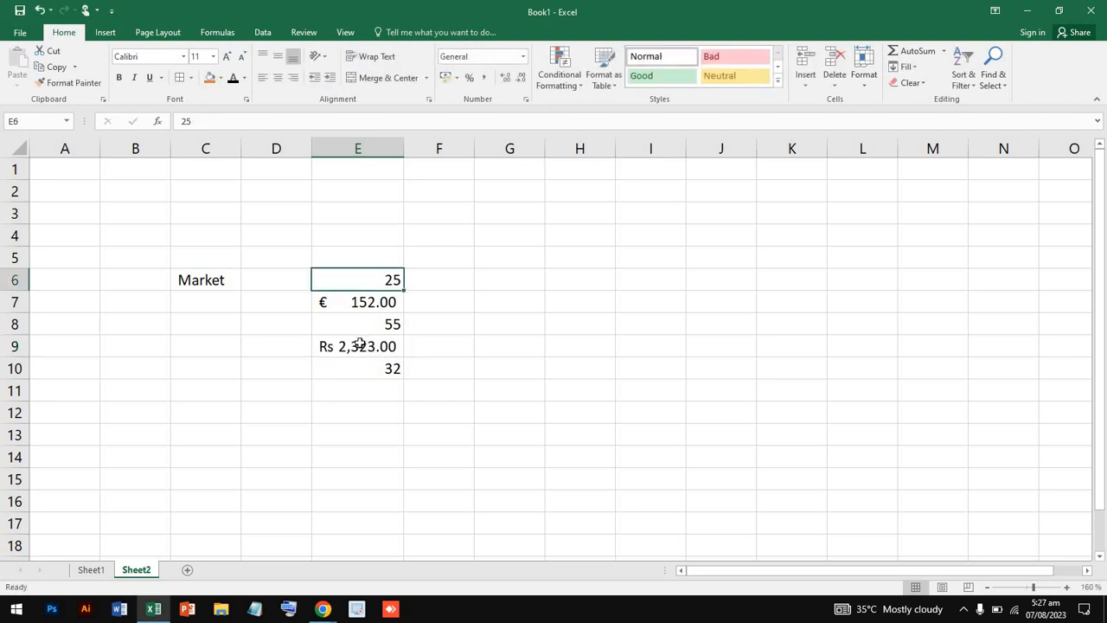
{"action": "left_click", "coordinate": [390, 347]}
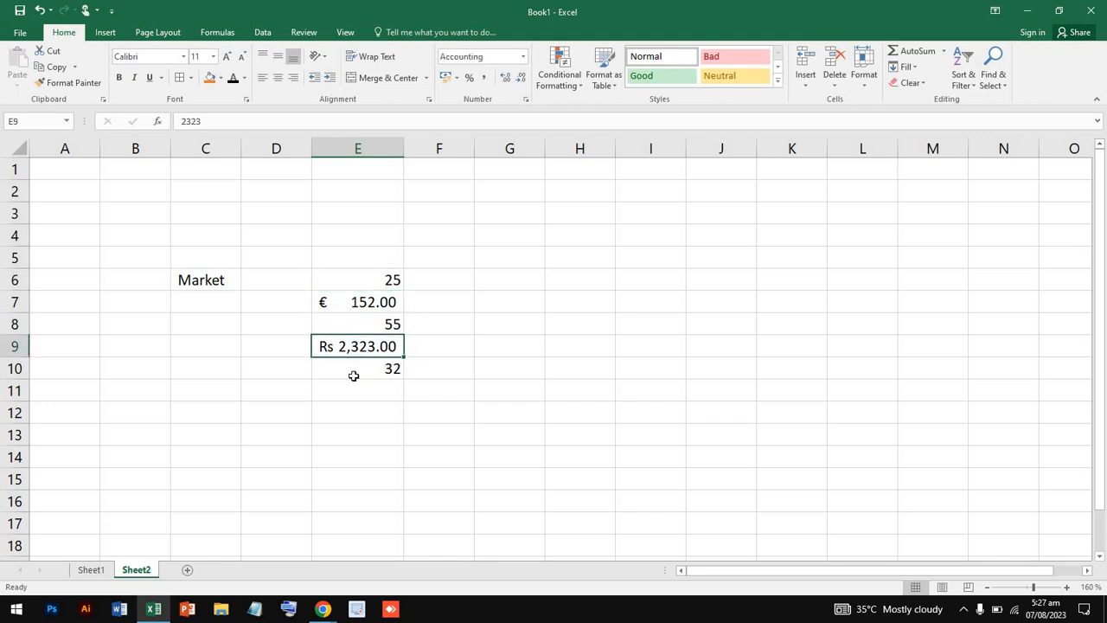
- Apply the default Accounting number format to cell E8
{"action": "left_click", "coordinate": [370, 322]}
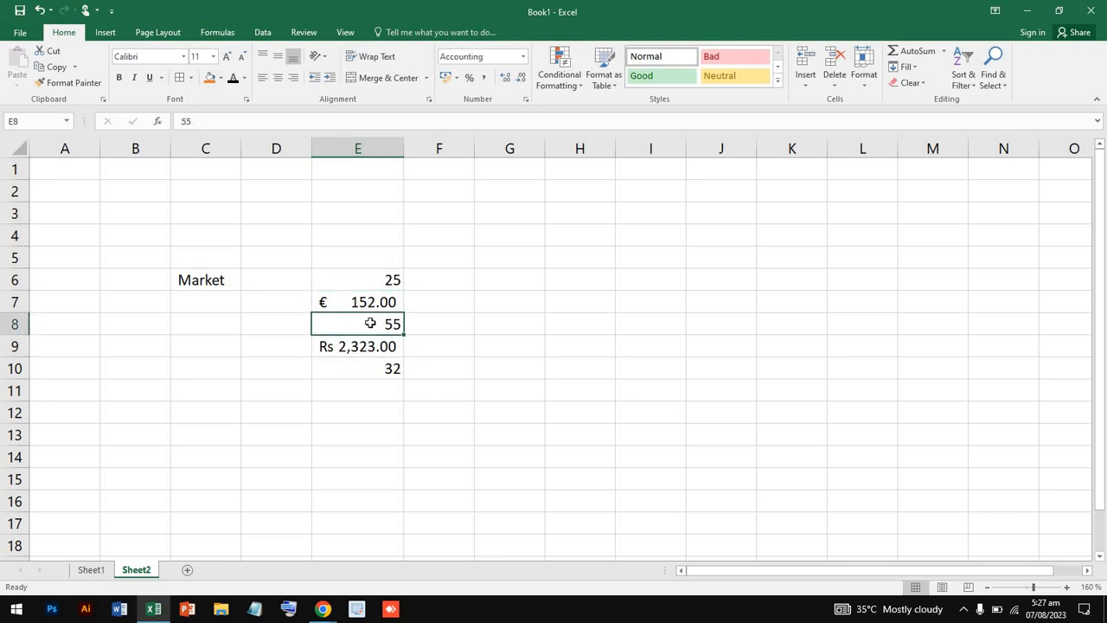
{"action": "left_click", "coordinate": [522, 56]}
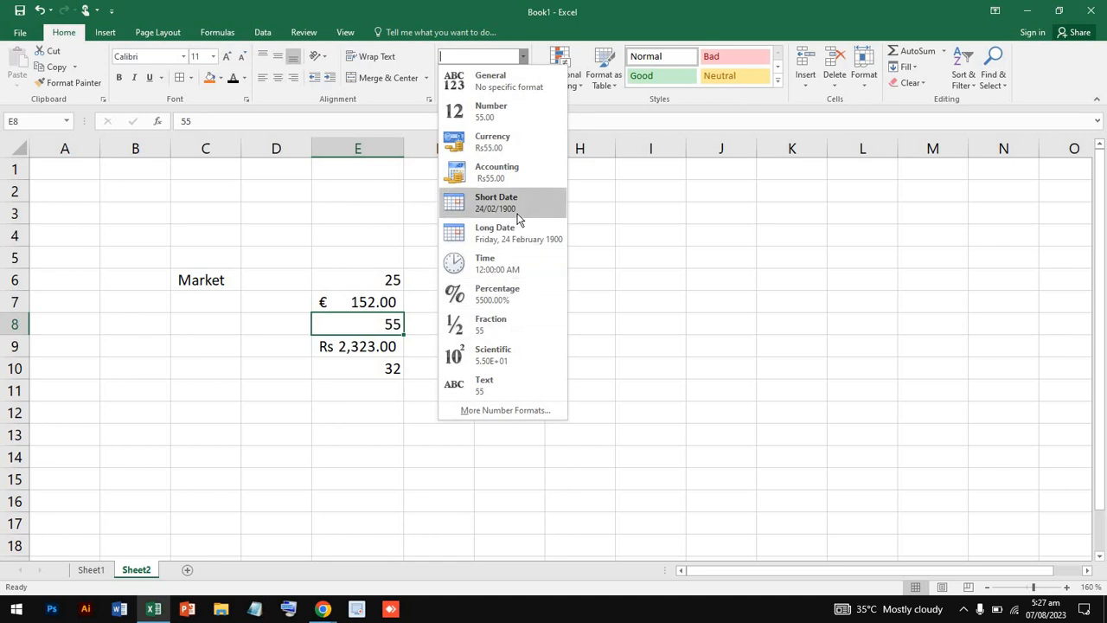
{"action": "left_click", "coordinate": [523, 172]}
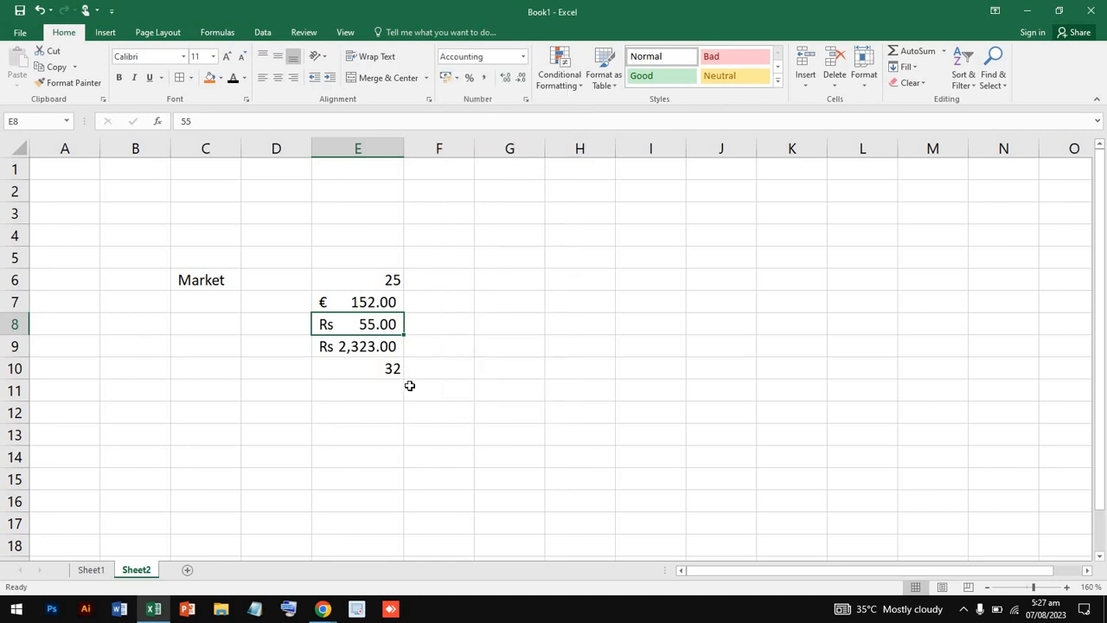
- Apply the Chinese (PRC) yuan accounting format to the numbers in E6:E10
{"action": "left_click", "coordinate": [431, 339]}
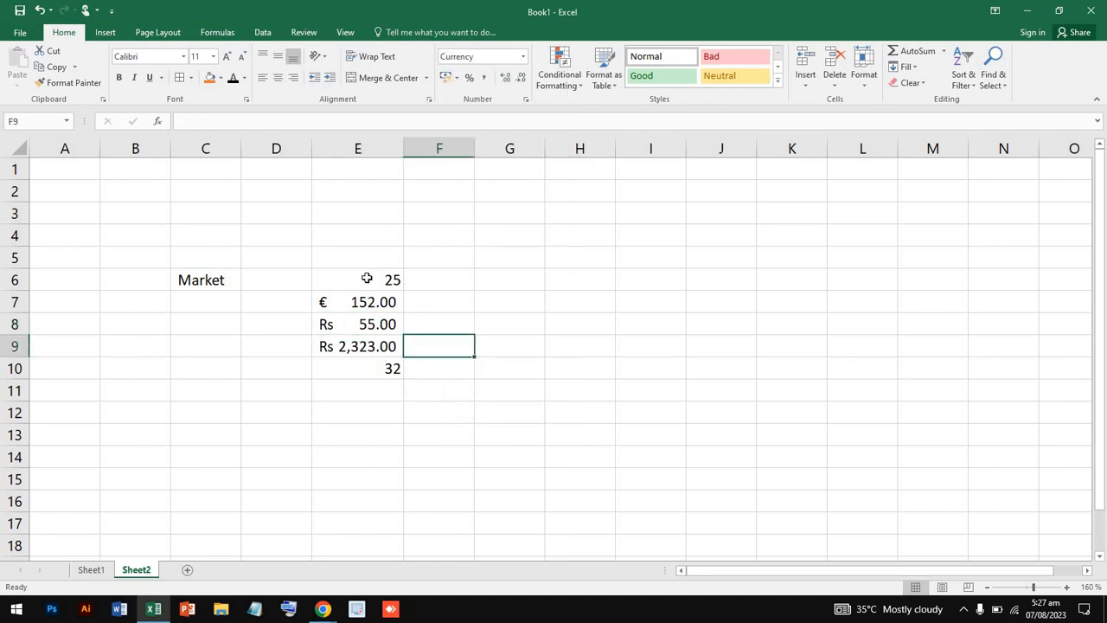
{"action": "left_click_drag", "start_coordinate": [367, 278], "coordinate": [371, 367]}
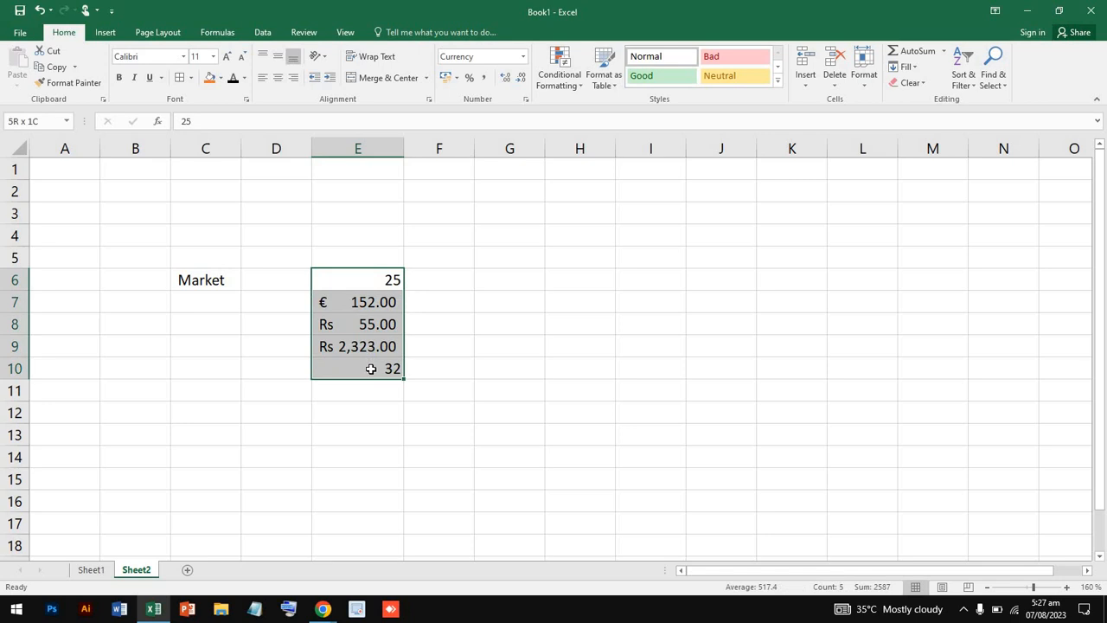
{"action": "left_click", "coordinate": [456, 77]}
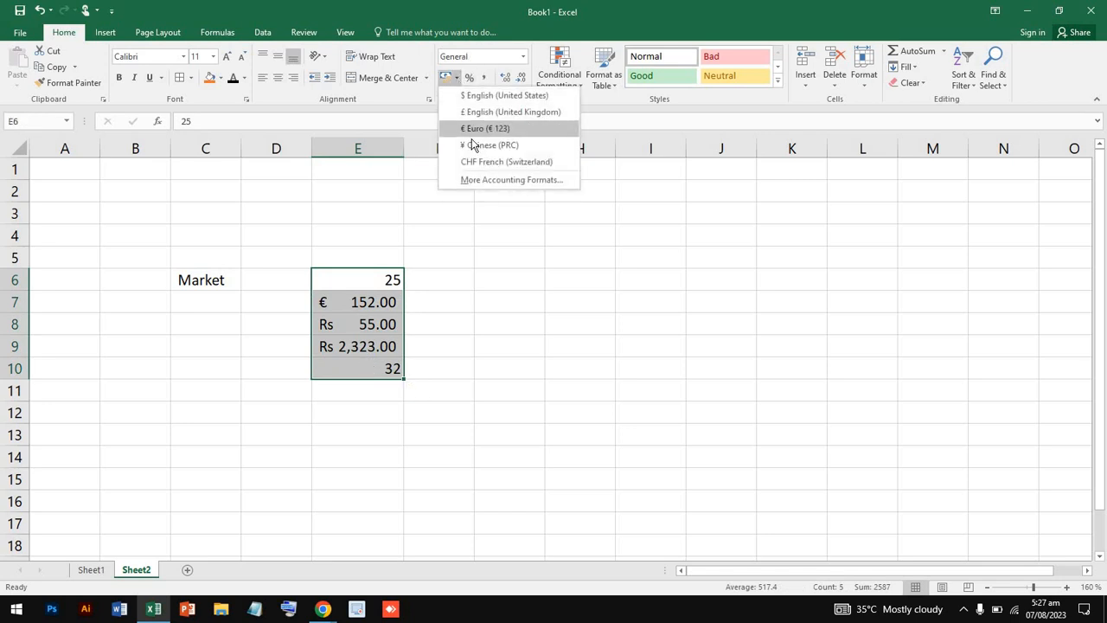
{"action": "left_click", "coordinate": [475, 146]}
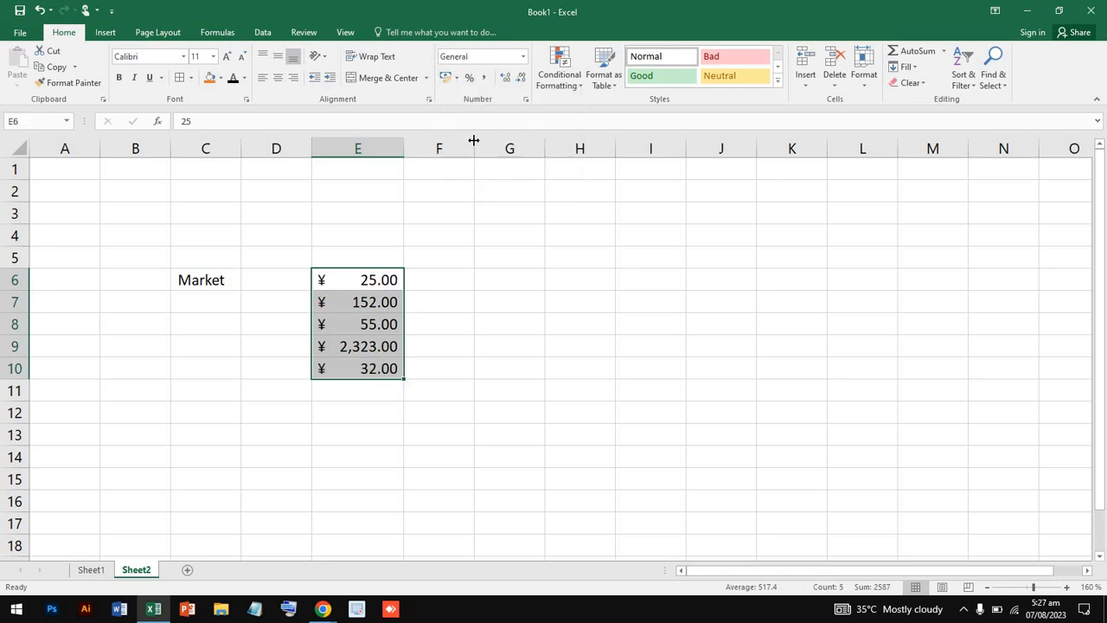
{"action": "left_click", "coordinate": [411, 363]}
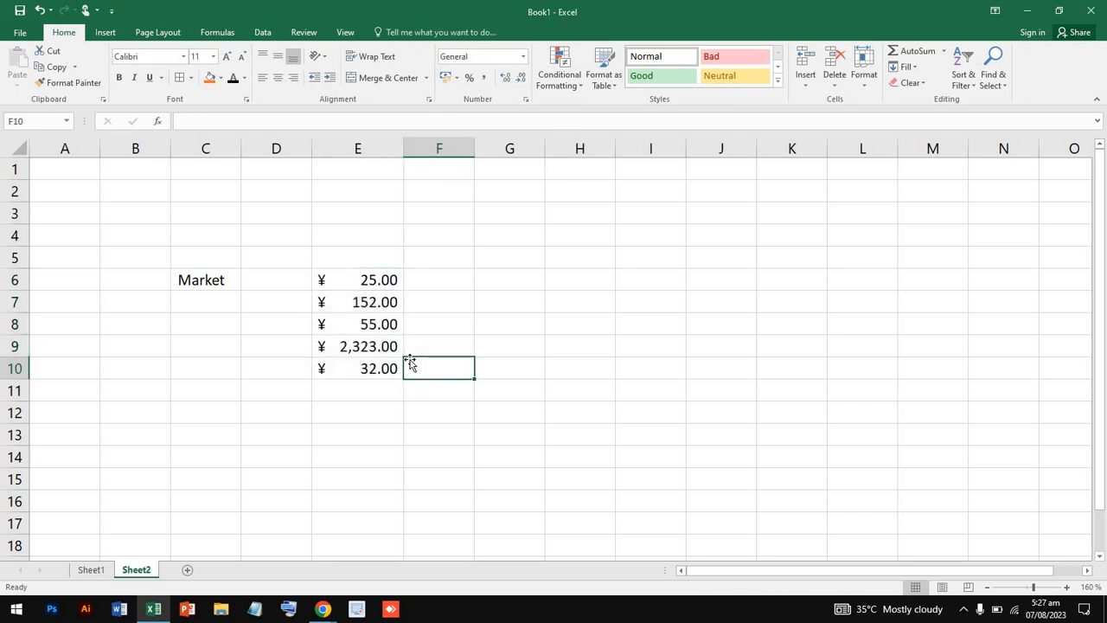
- Examine the additional accounting formats for cell E6, reviewing the Currency, Accounting, Date, Fraction, Percentage, Scientific and Custom categories, and leave without applying any
{"action": "left_click", "coordinate": [354, 279]}
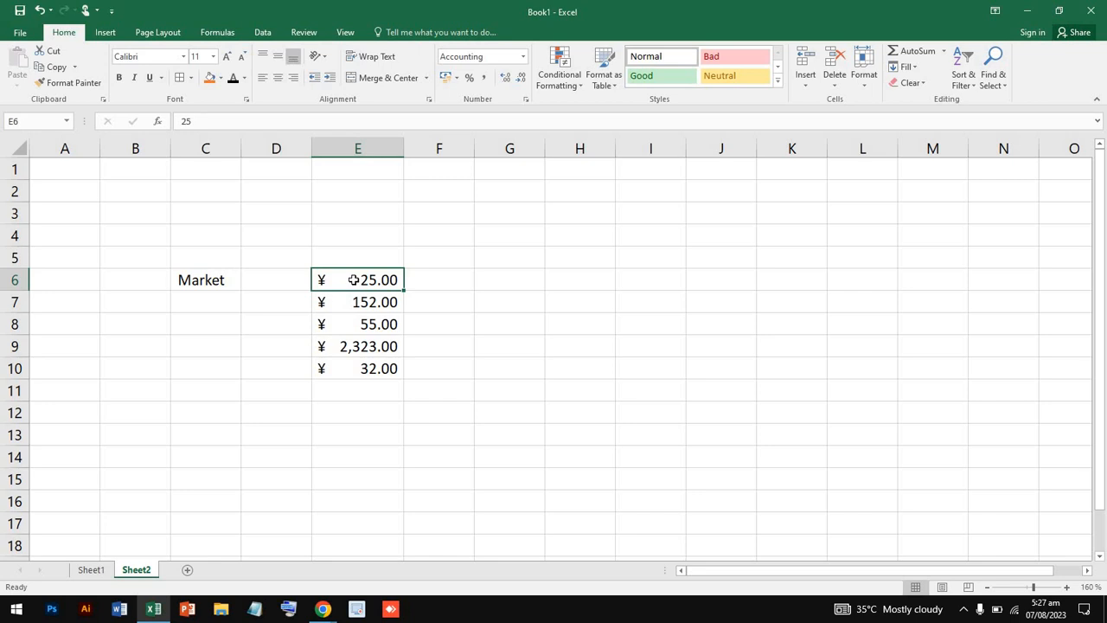
{"action": "left_click", "coordinate": [456, 77]}
{"action": "left_click", "coordinate": [493, 180]}
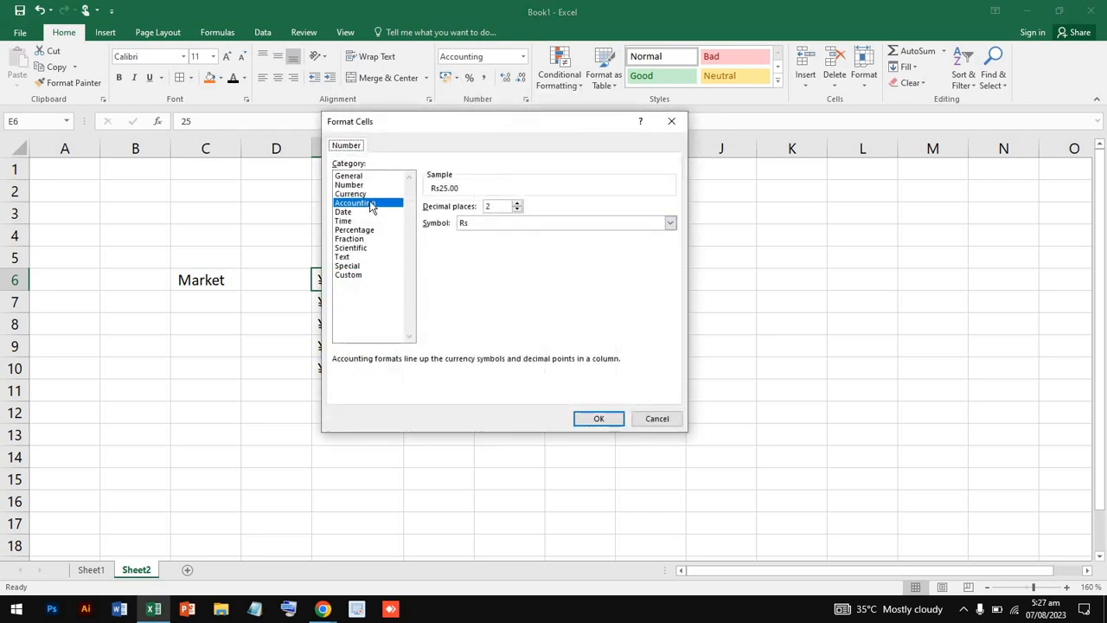
{"action": "left_click", "coordinate": [364, 194]}
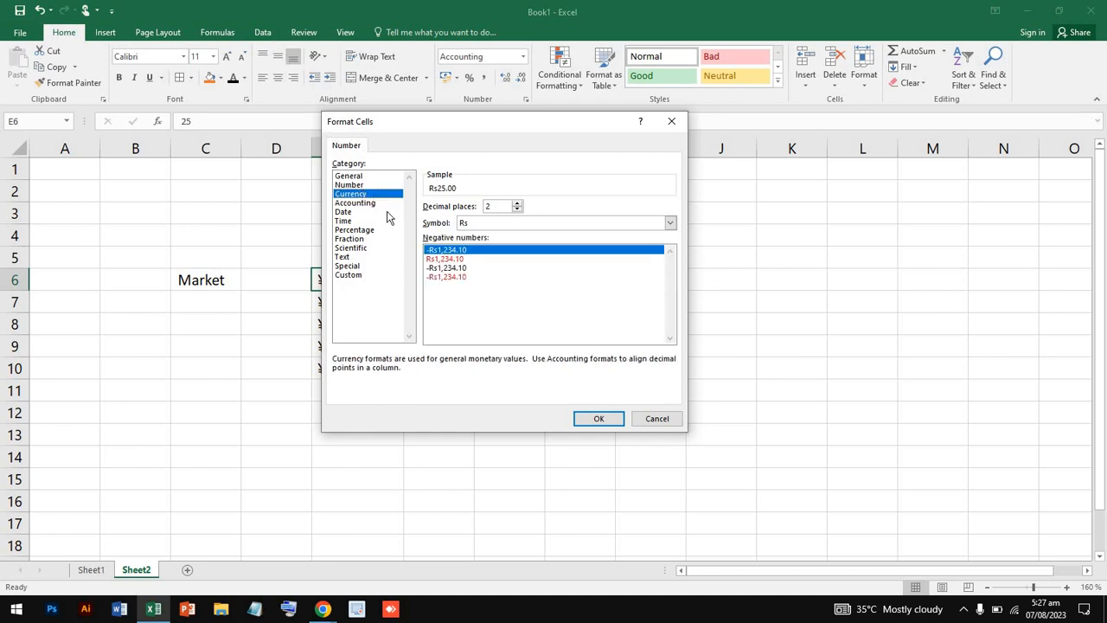
{"action": "left_click", "coordinate": [380, 204]}
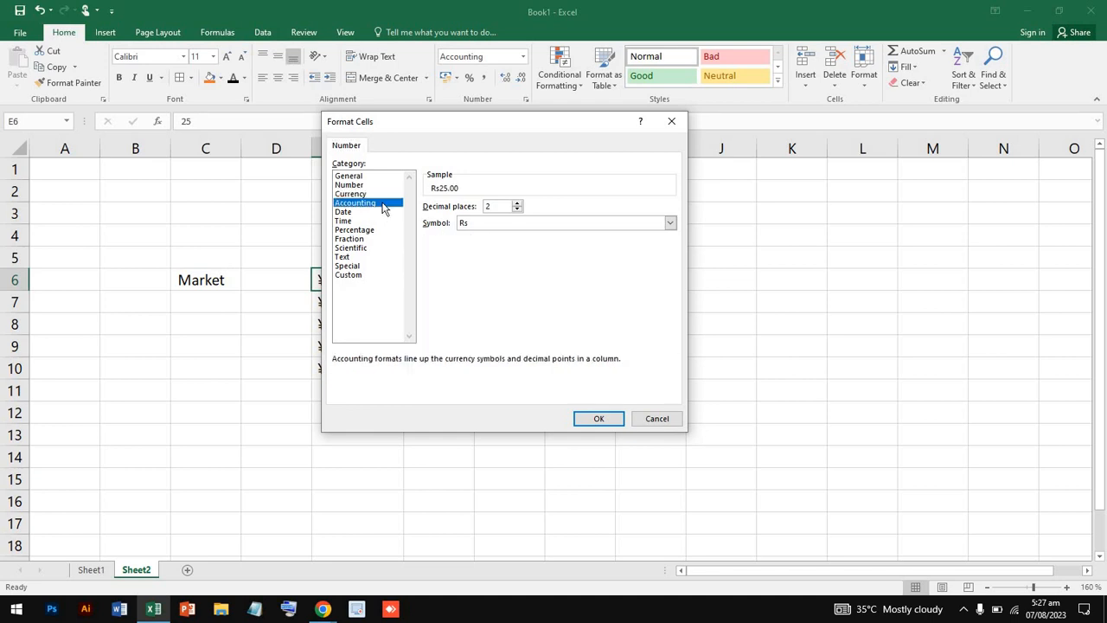
{"action": "left_click", "coordinate": [377, 212]}
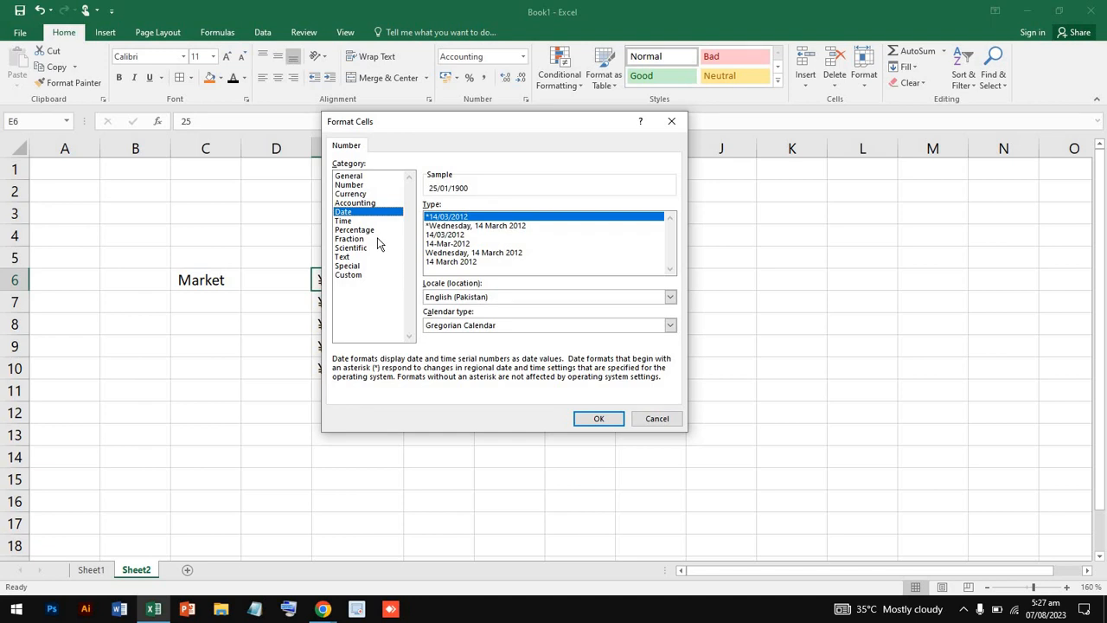
{"action": "left_click", "coordinate": [378, 239]}
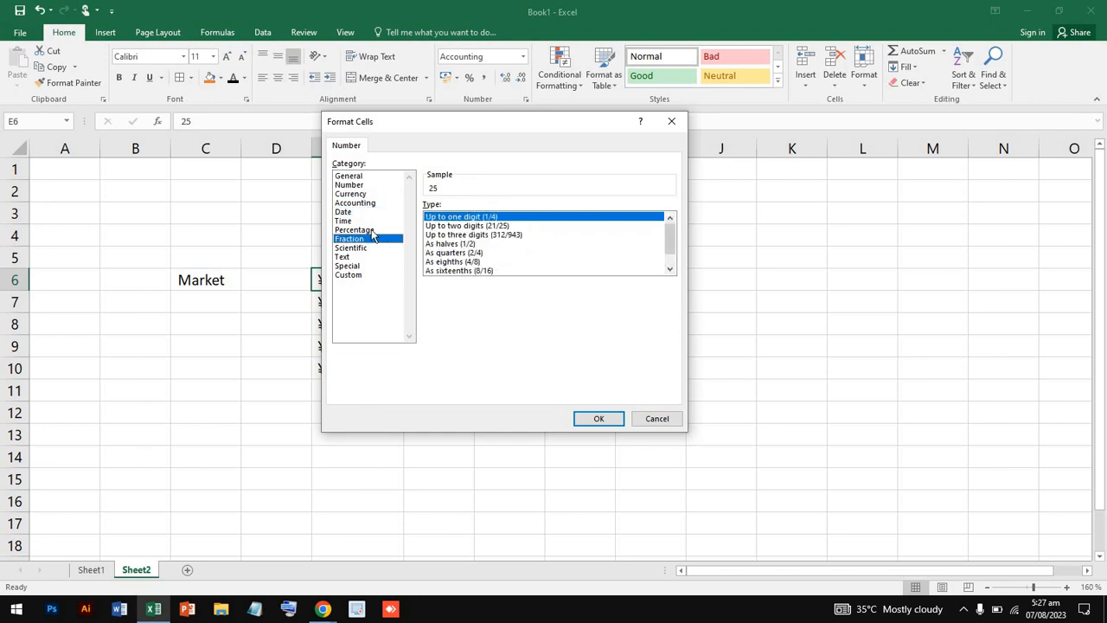
{"action": "left_click", "coordinate": [372, 232]}
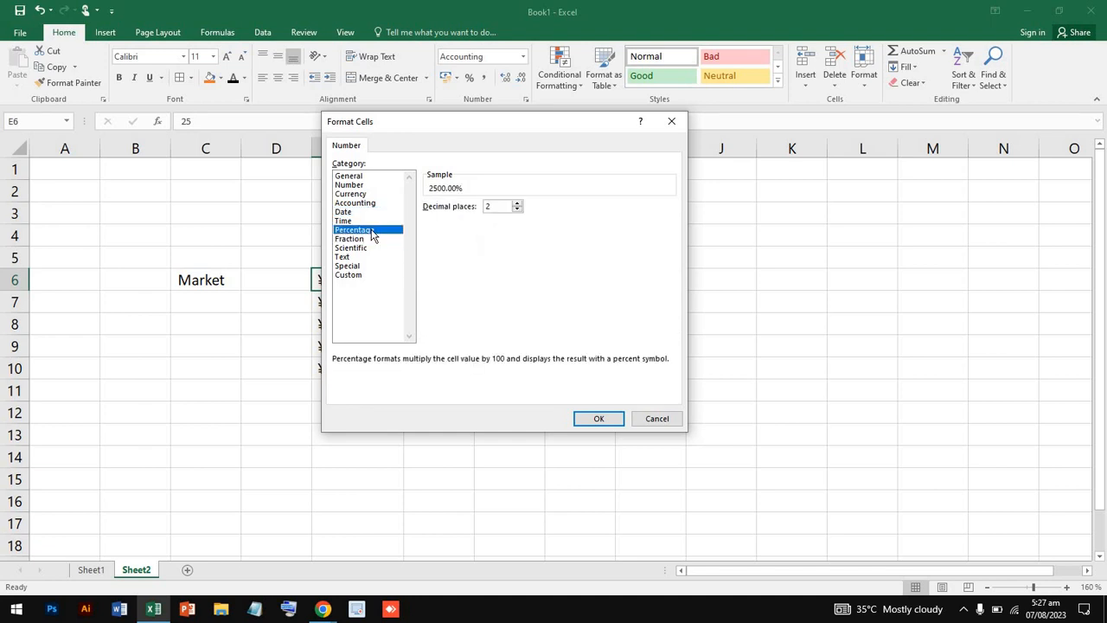
{"action": "left_click", "coordinate": [357, 257]}
{"action": "left_click", "coordinate": [366, 245]}
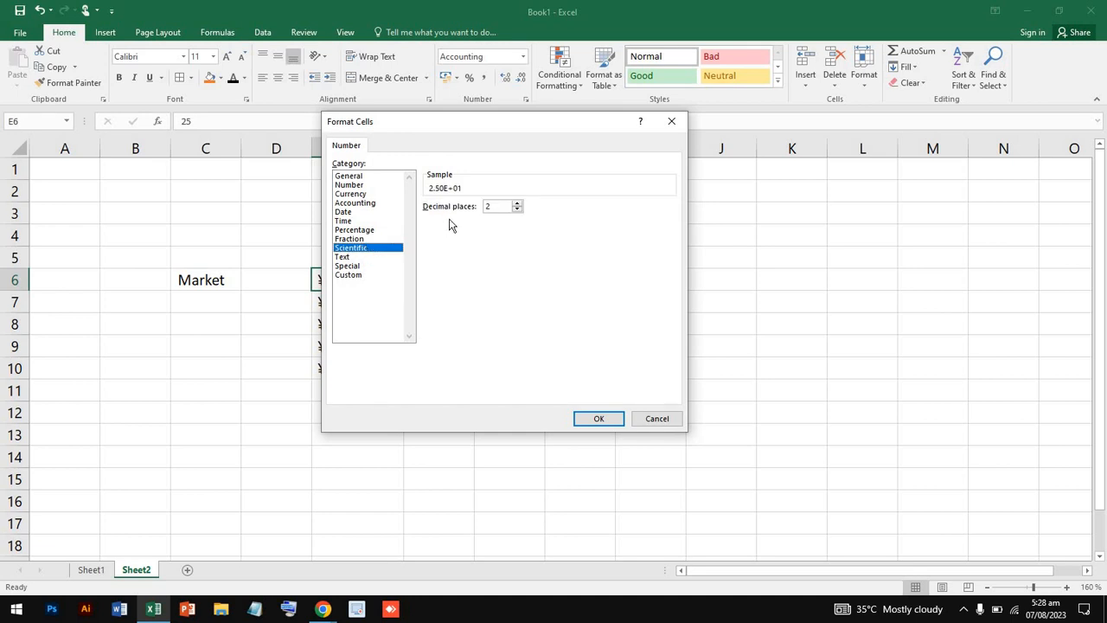
{"action": "left_click", "coordinate": [362, 276]}
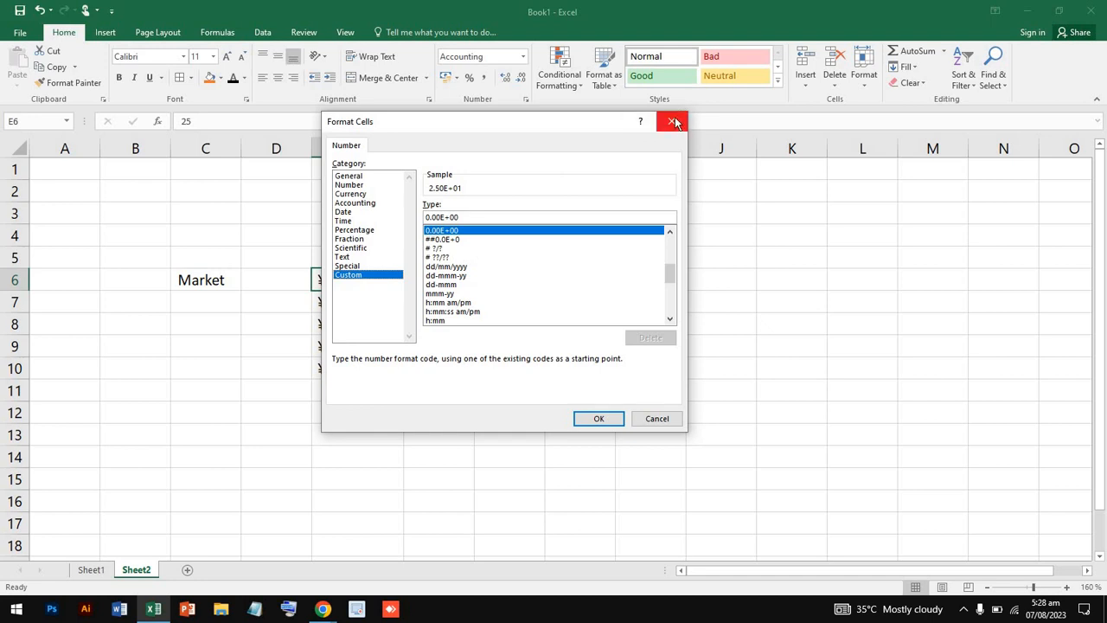
{"action": "left_click", "coordinate": [385, 194]}
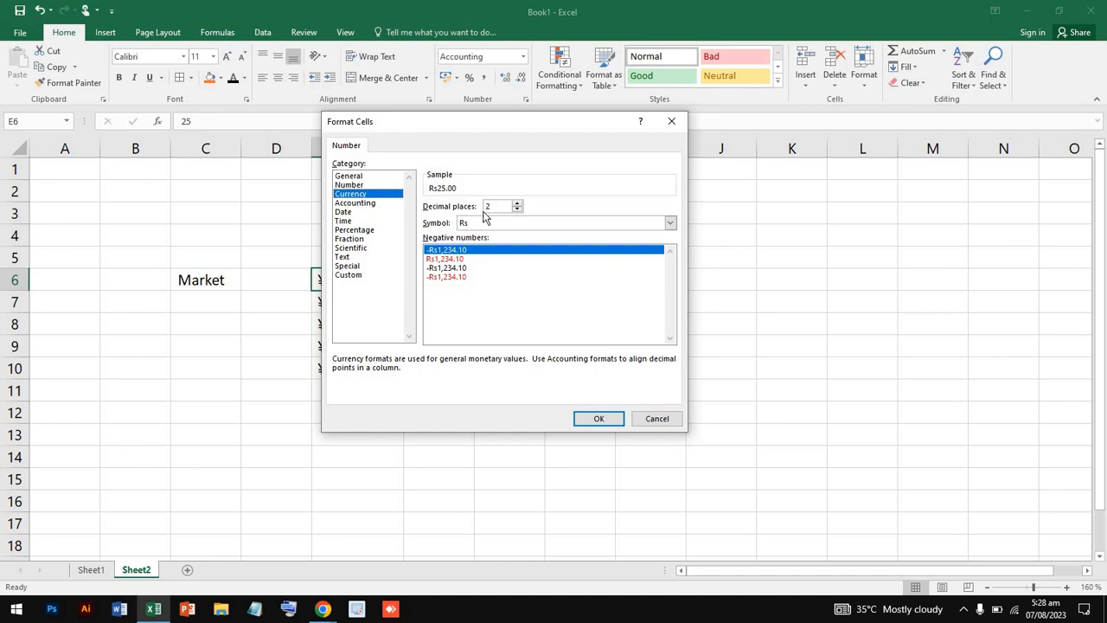
{"action": "left_click", "coordinate": [671, 121]}
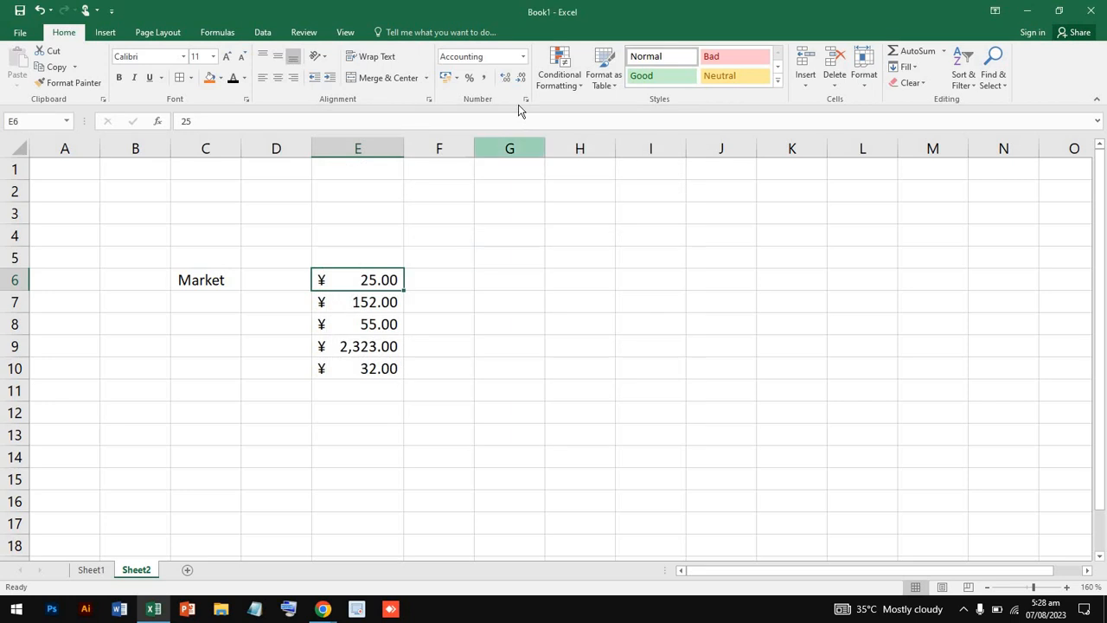
- Apply the Percent style to cells E6 and E8
{"action": "left_click", "coordinate": [470, 77]}
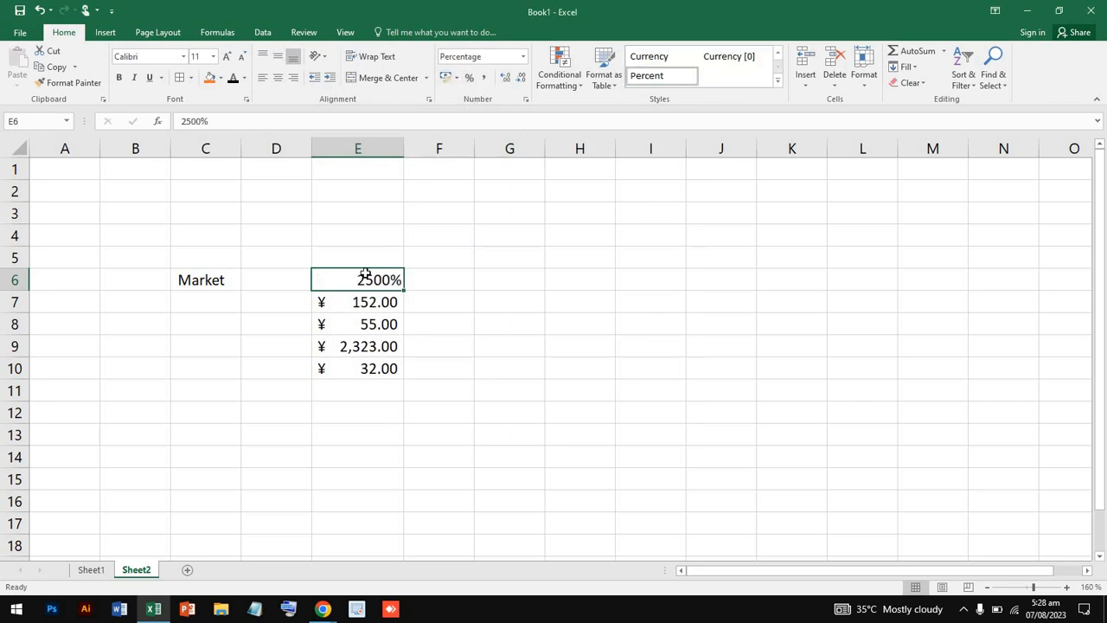
{"action": "left_click", "coordinate": [375, 323]}
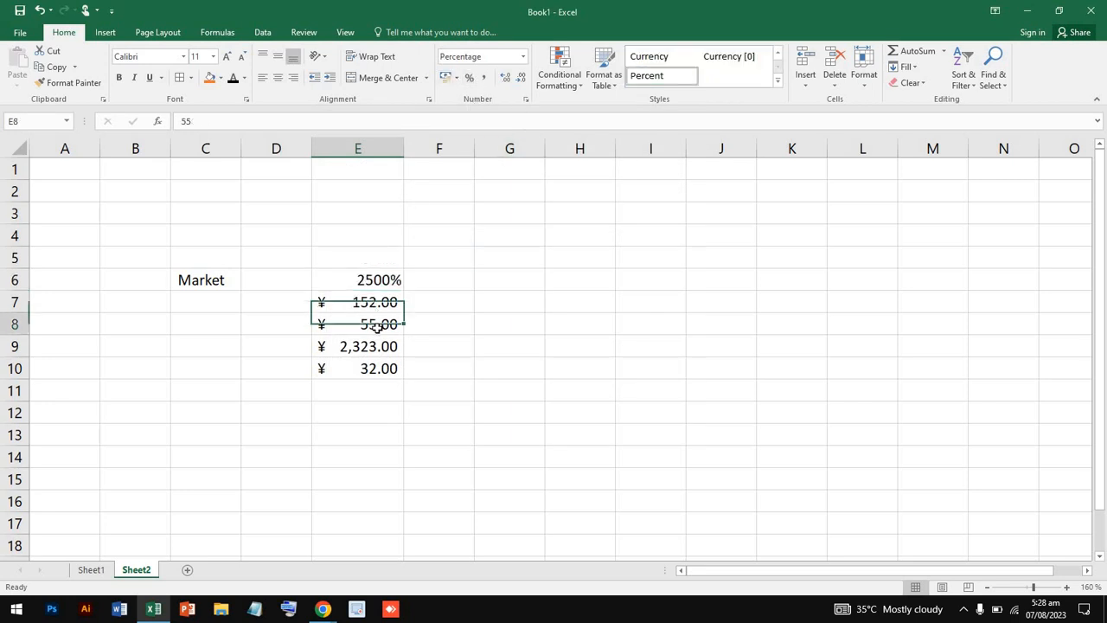
{"action": "left_click", "coordinate": [469, 78]}
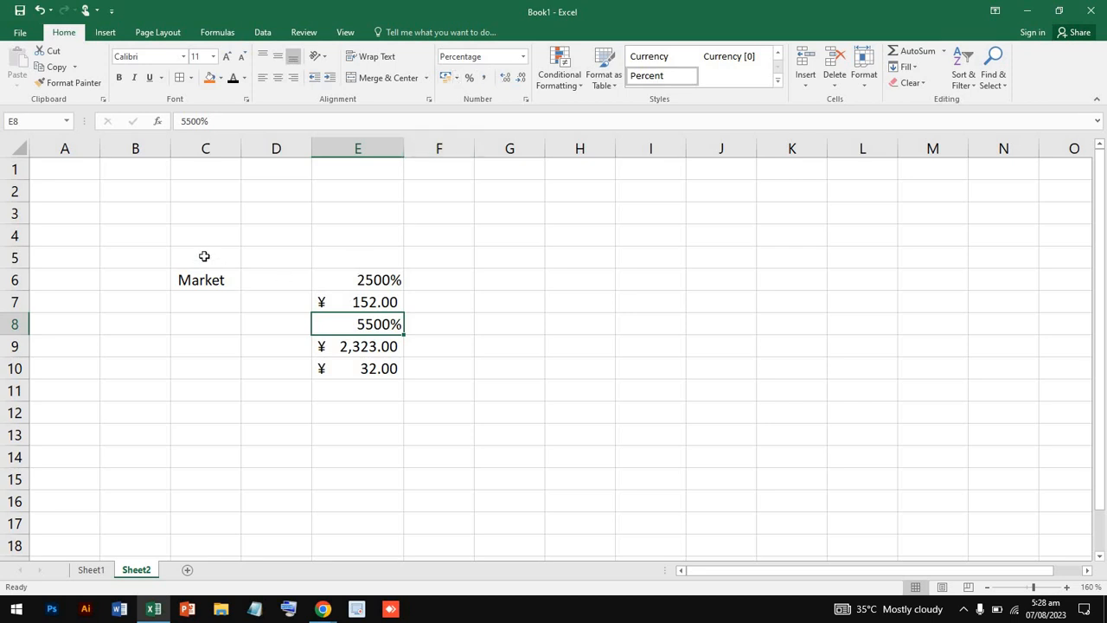
- Clear the contents of C5:E12 and apply the Comma style to that range
{"action": "left_click_drag", "start_coordinate": [205, 255], "coordinate": [389, 405]}
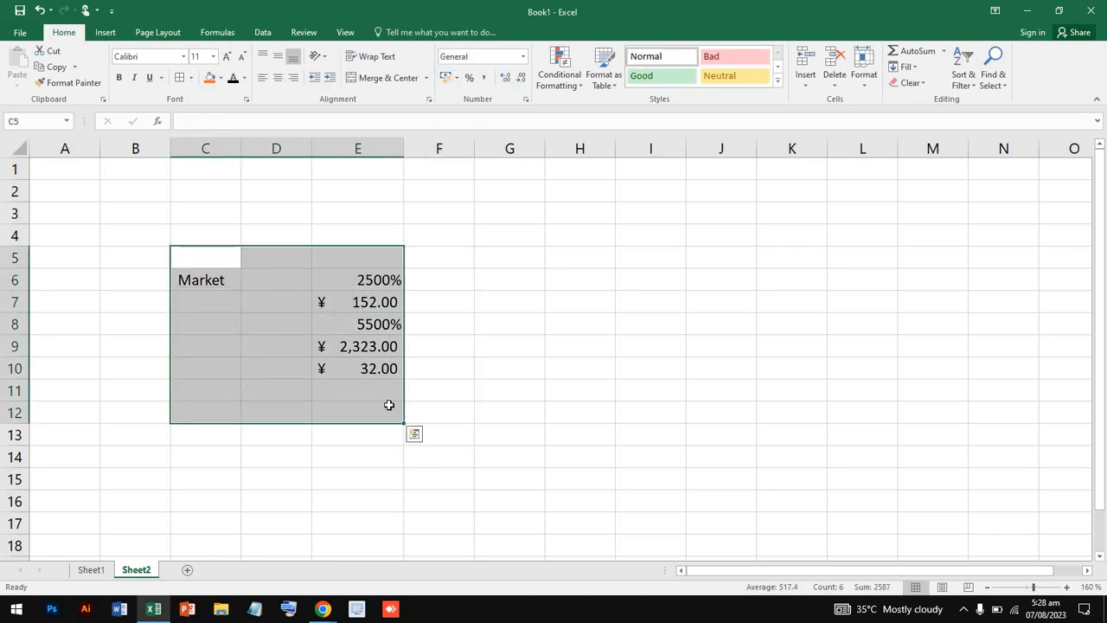
{"action": "key", "text": "Delete"}
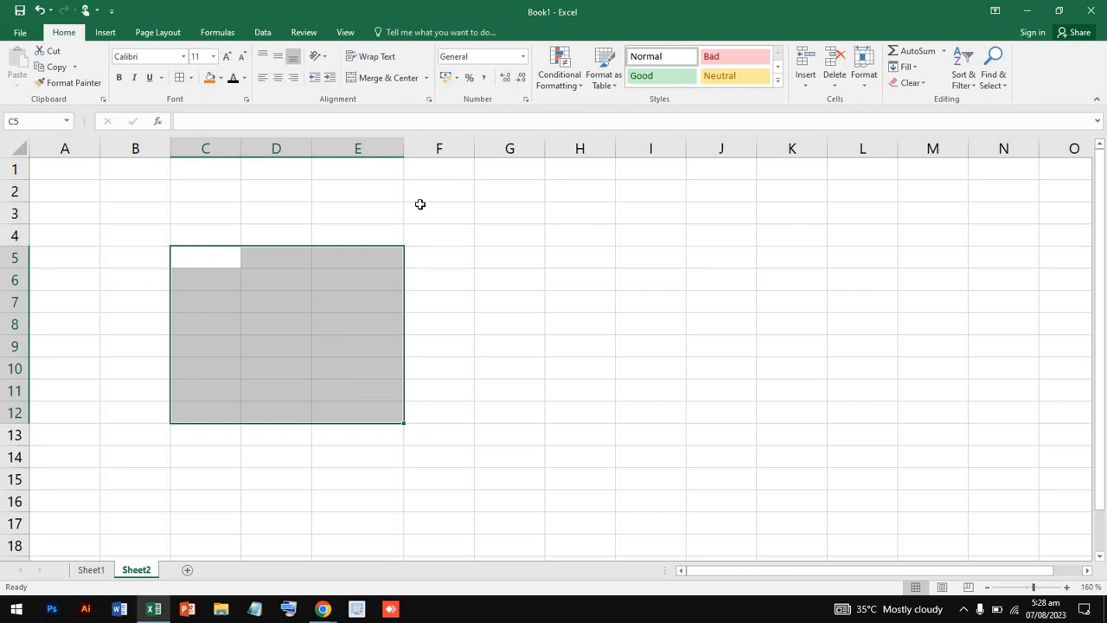
{"action": "left_click", "coordinate": [482, 79]}
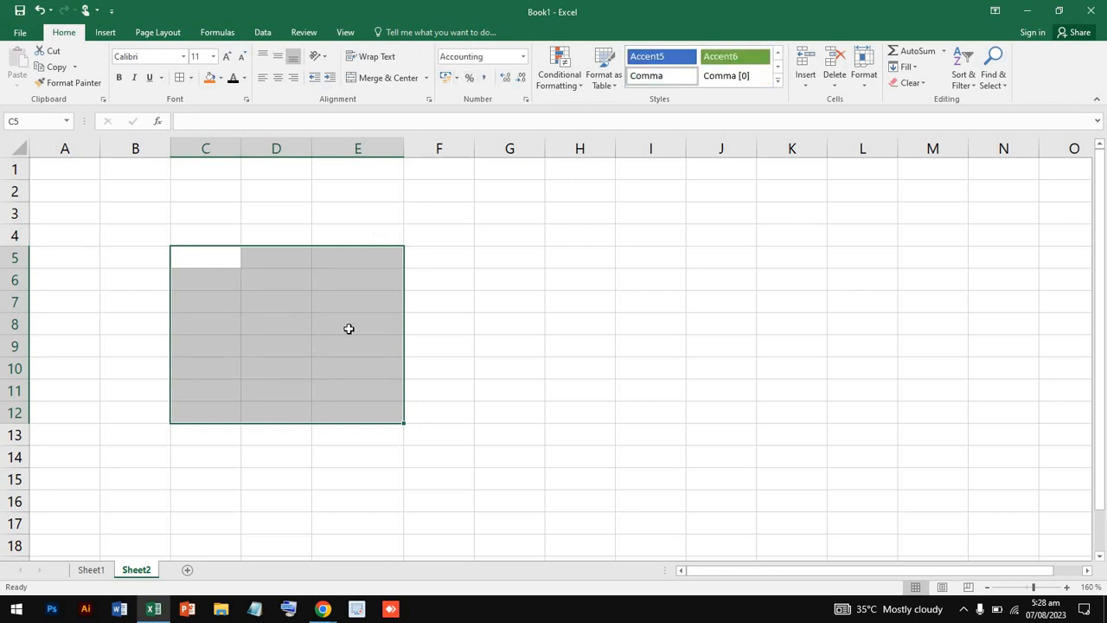
- Enter 125 in cell E8 and apply the Accent5 cell style to it
{"action": "left_click", "coordinate": [349, 322]}
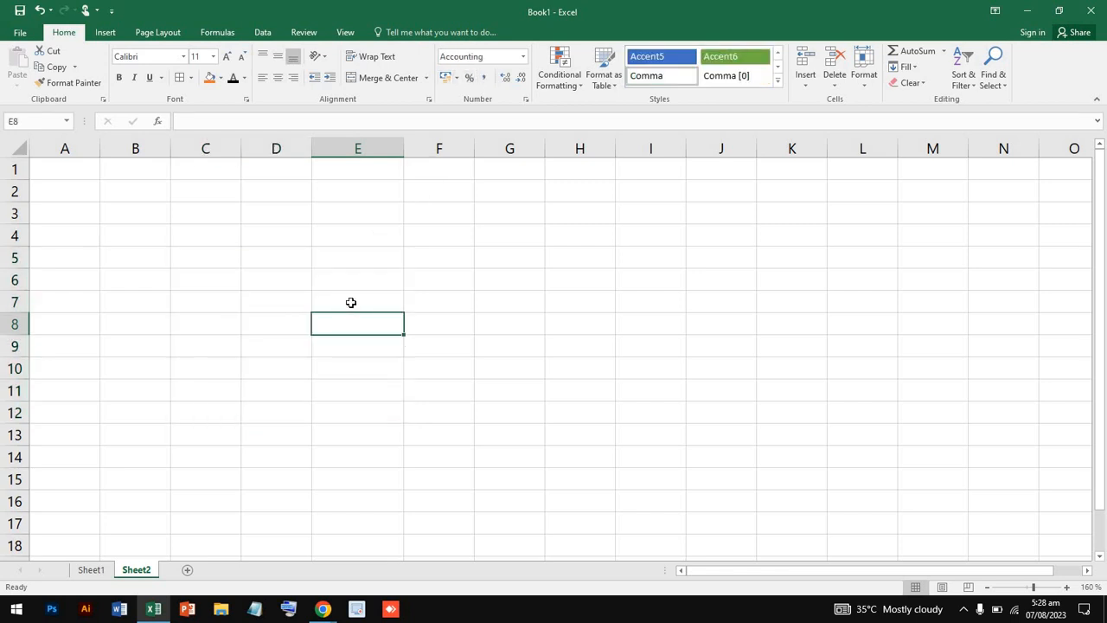
{"action": "type", "text": "125"}
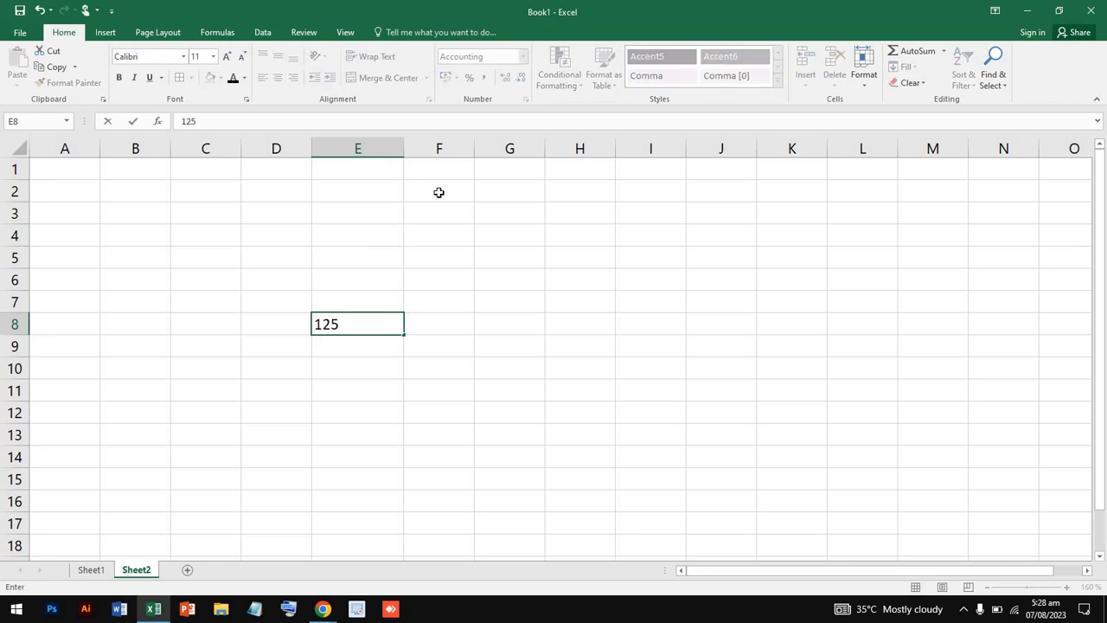
{"action": "left_click", "coordinate": [522, 329]}
{"action": "left_click", "coordinate": [377, 327]}
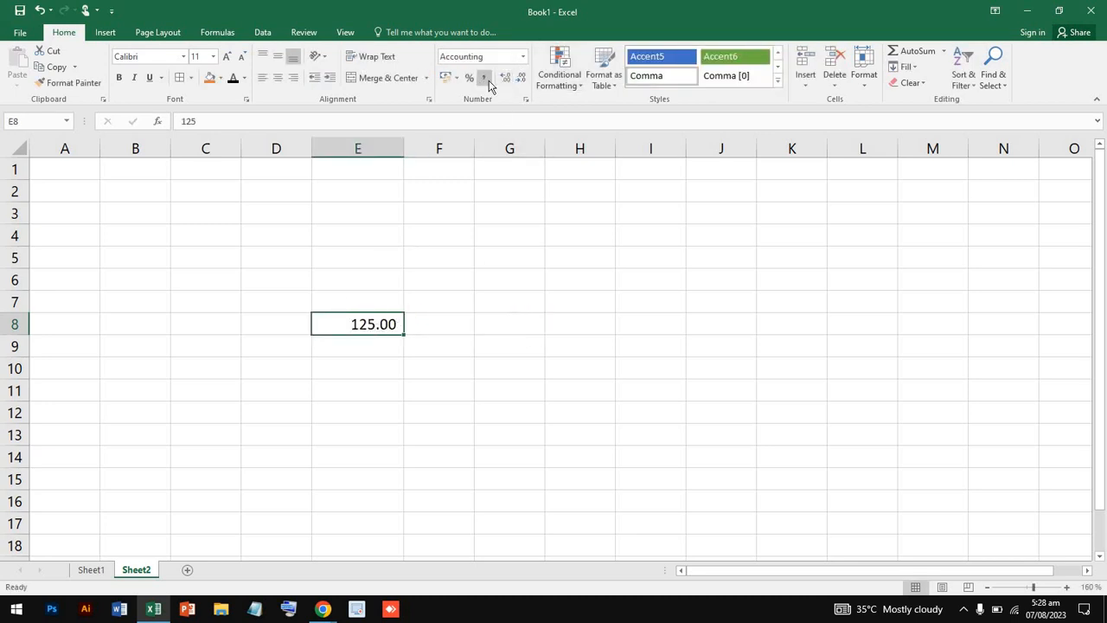
{"action": "left_click", "coordinate": [660, 57]}
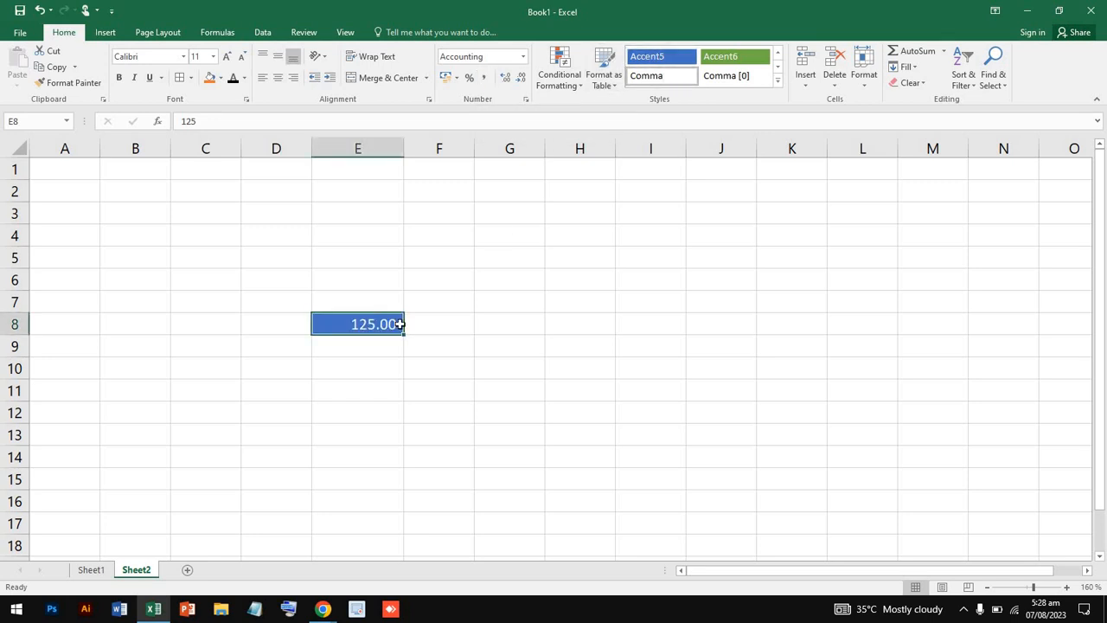
{"action": "left_click", "coordinate": [432, 350]}
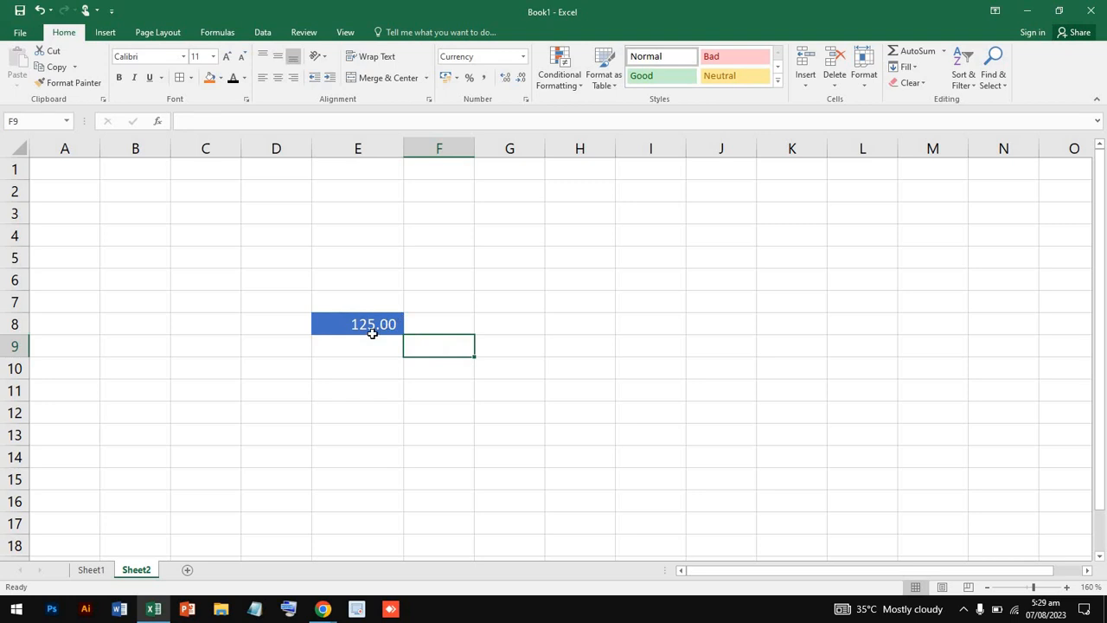
- Clear the contents of the range D7:G10, keeping the cell formatting
{"action": "left_click", "coordinate": [372, 331]}
{"action": "left_click_drag", "start_coordinate": [304, 294], "coordinate": [487, 362]}
{"action": "key", "text": "Delete"}
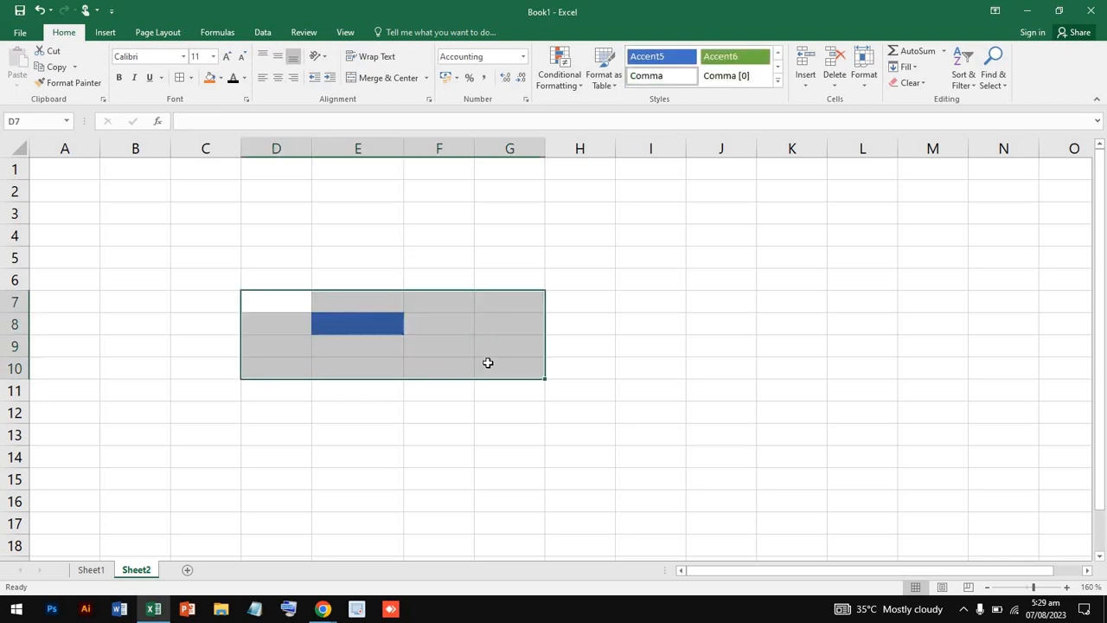
{"action": "left_click", "coordinate": [370, 325]}
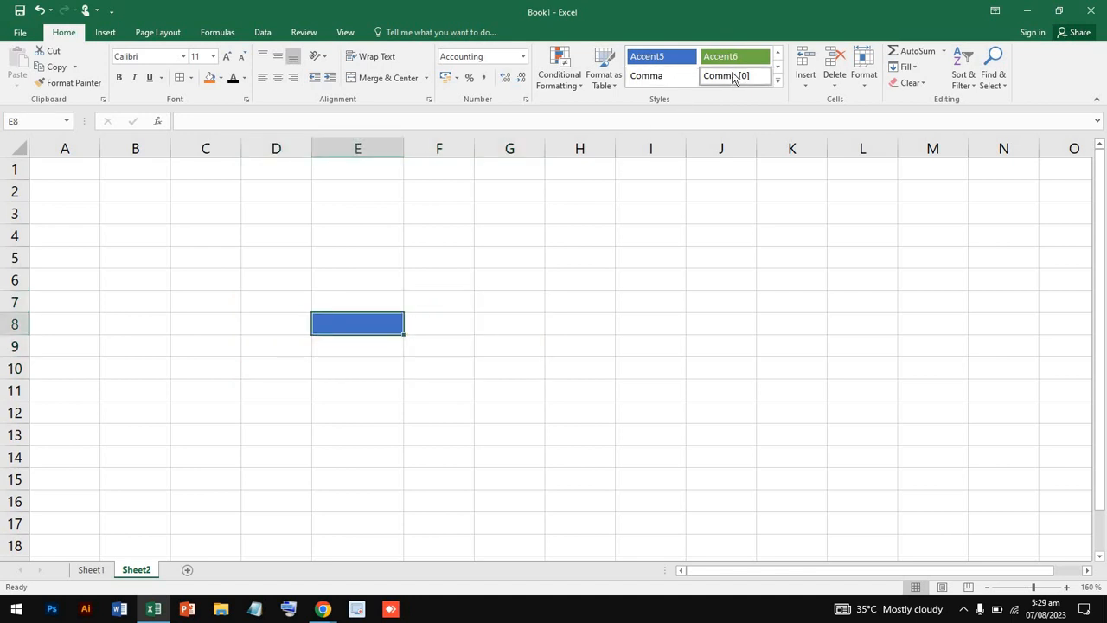
{"action": "left_click", "coordinate": [310, 275]}
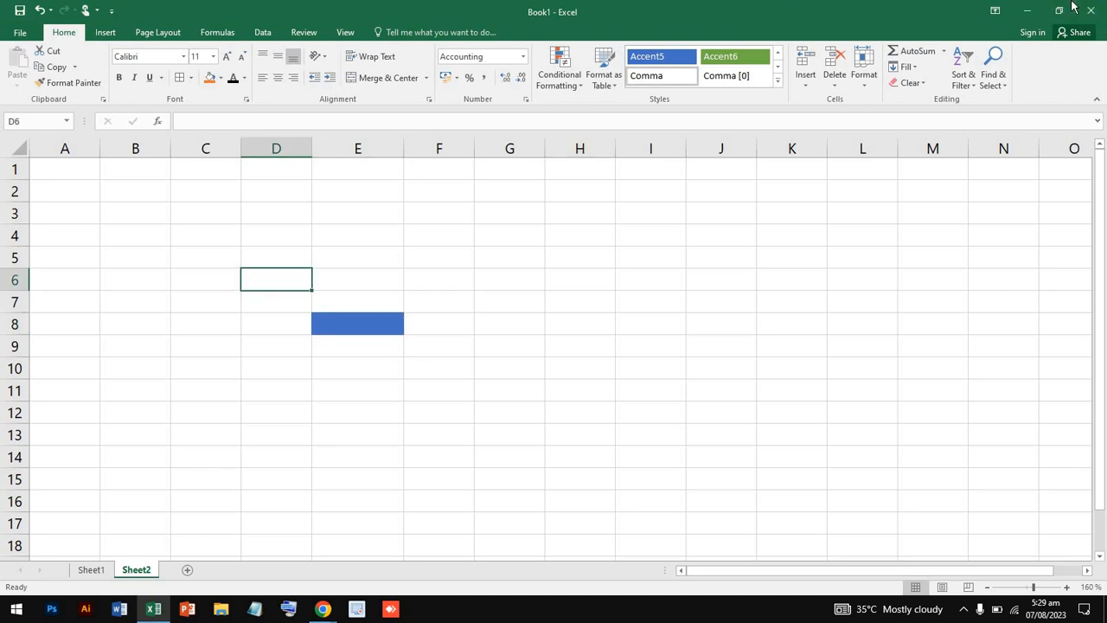
- Delete Sheet2 permanently from the workbook, keeping the workbook open
{"action": "left_click", "coordinate": [1097, 8]}
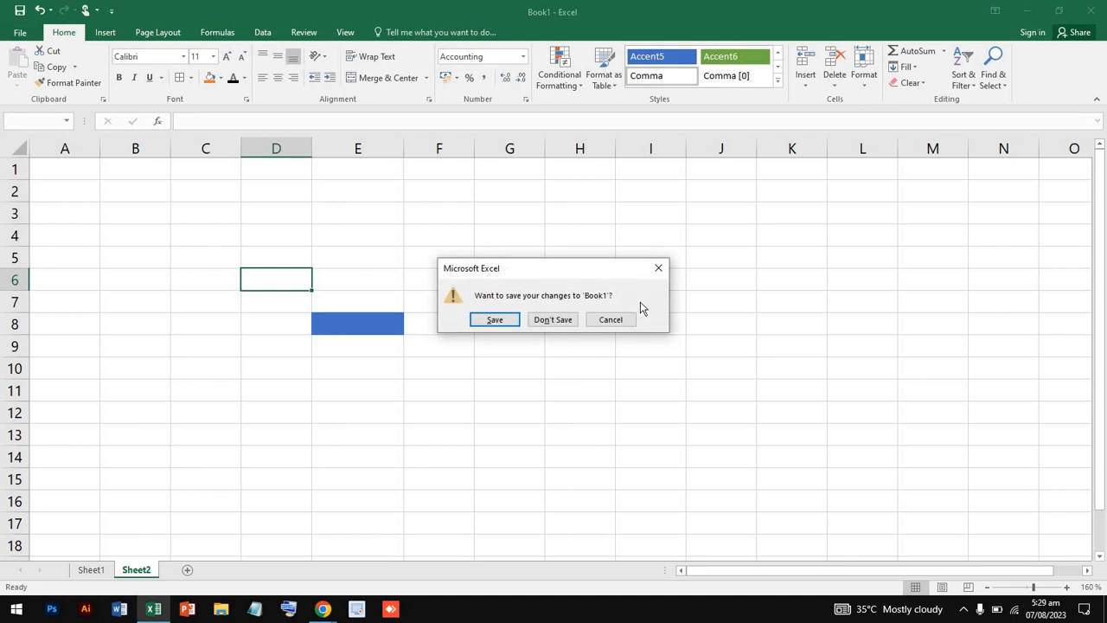
{"action": "left_click", "coordinate": [657, 268]}
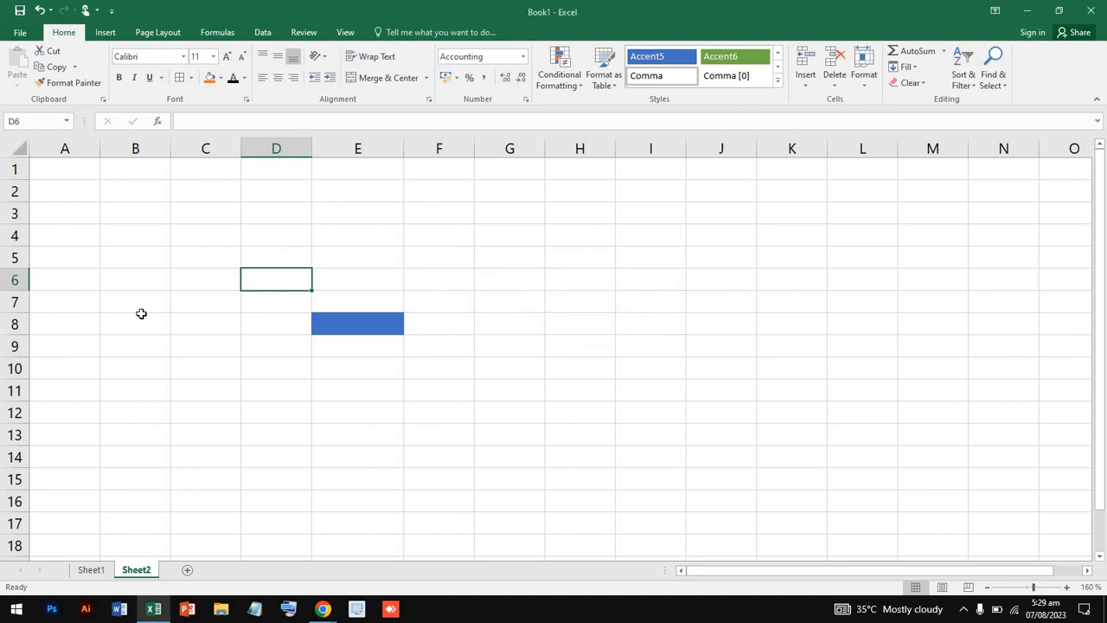
{"action": "right_click", "coordinate": [138, 572]}
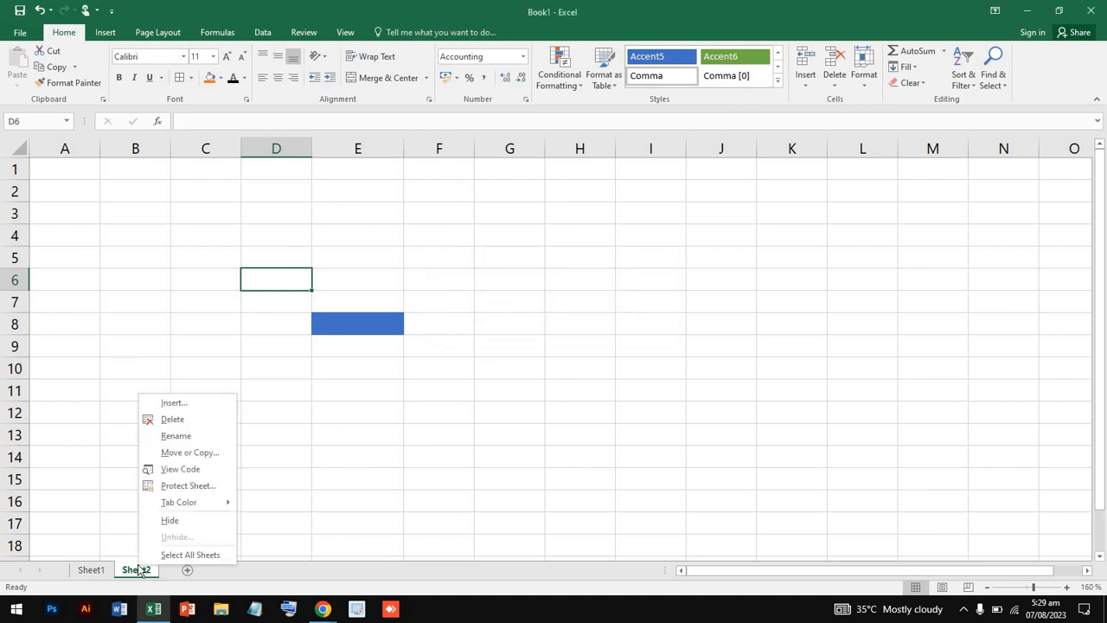
{"action": "left_click", "coordinate": [198, 422]}
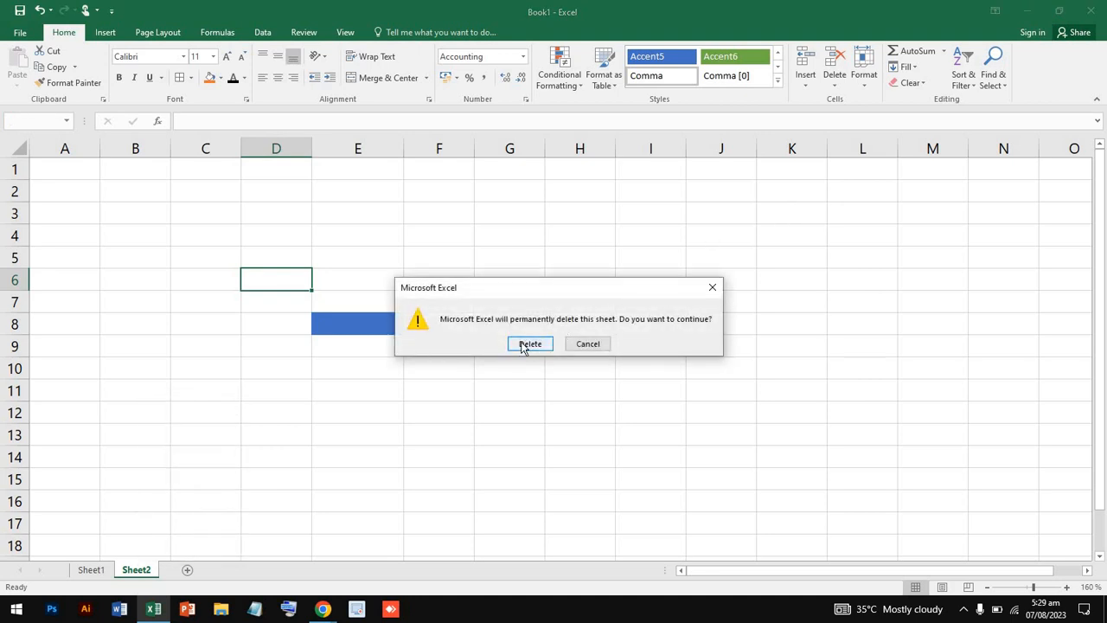
{"action": "left_click", "coordinate": [531, 345]}
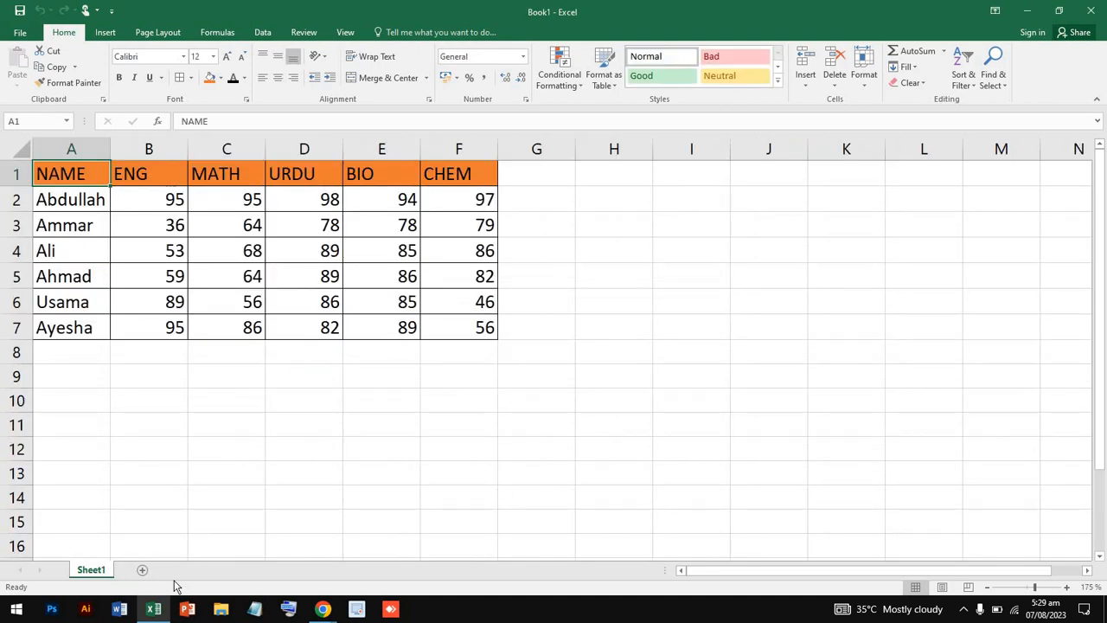
- Add a new worksheet to the workbook and enter 12 in cell E7
{"action": "left_click", "coordinate": [142, 571]}
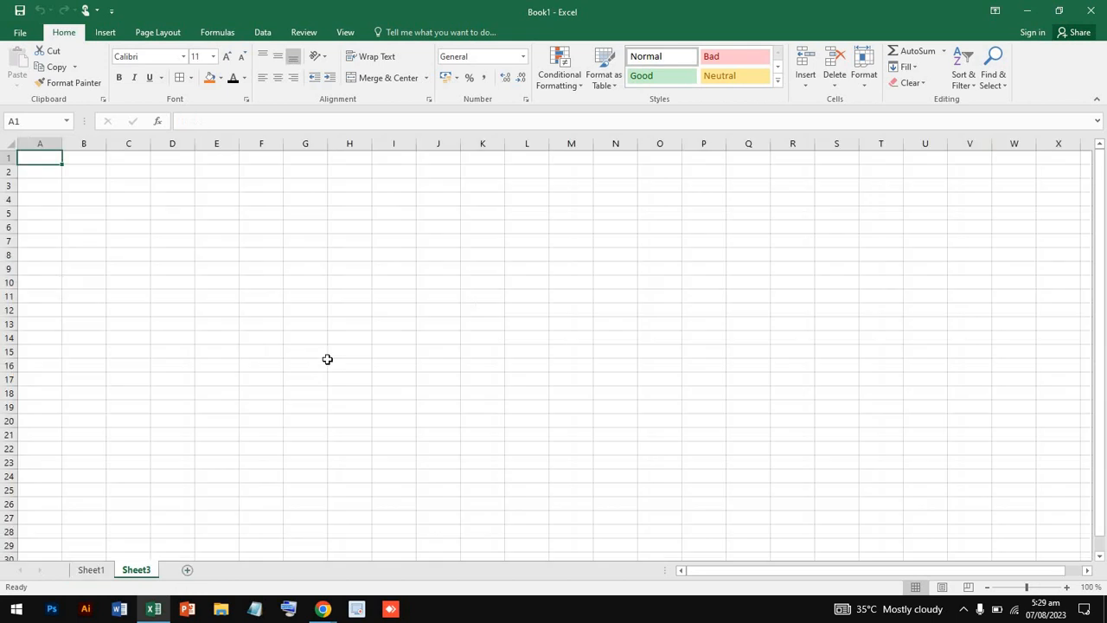
{"action": "scroll", "coordinate": [461, 266], "scroll_direction": "up", "scroll_amount": 4}
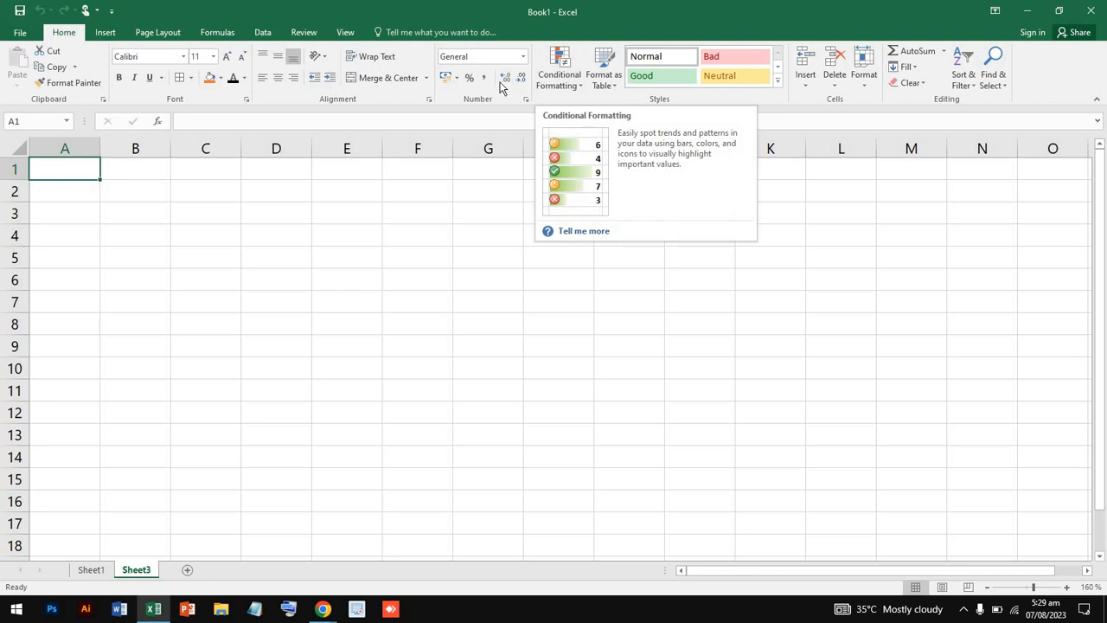
{"action": "left_click", "coordinate": [343, 302]}
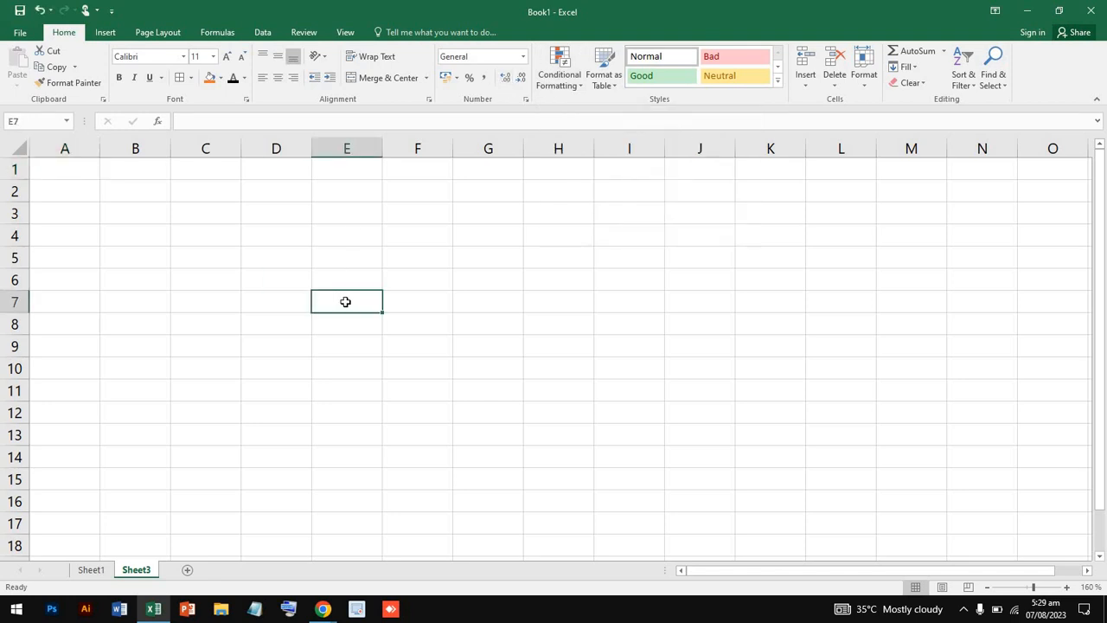
{"action": "type", "text": "12"}
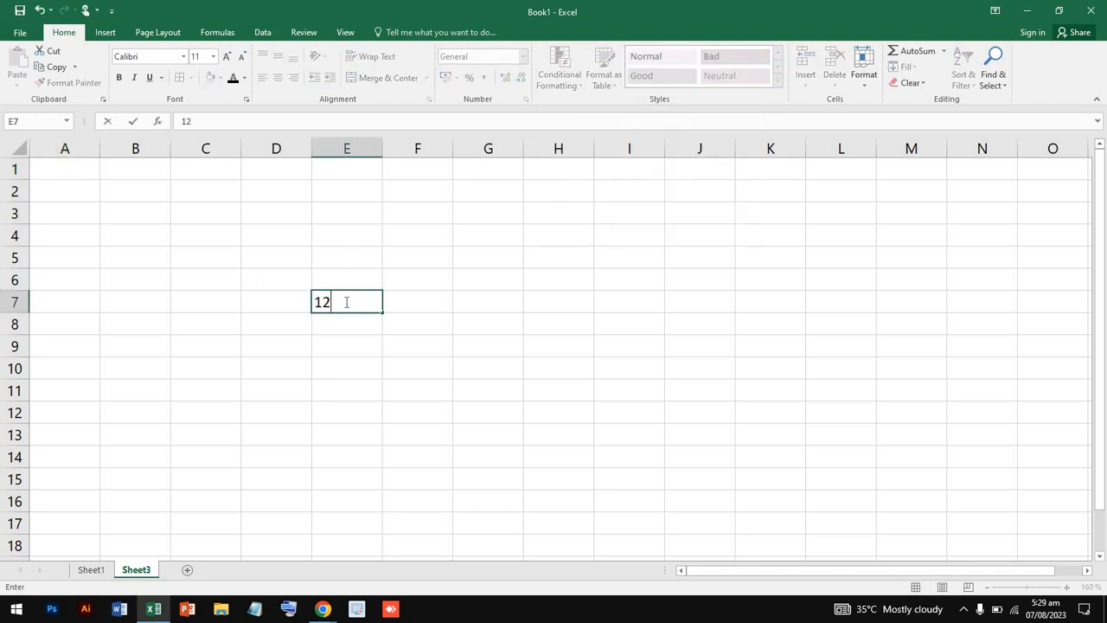
{"action": "left_click", "coordinate": [504, 234]}
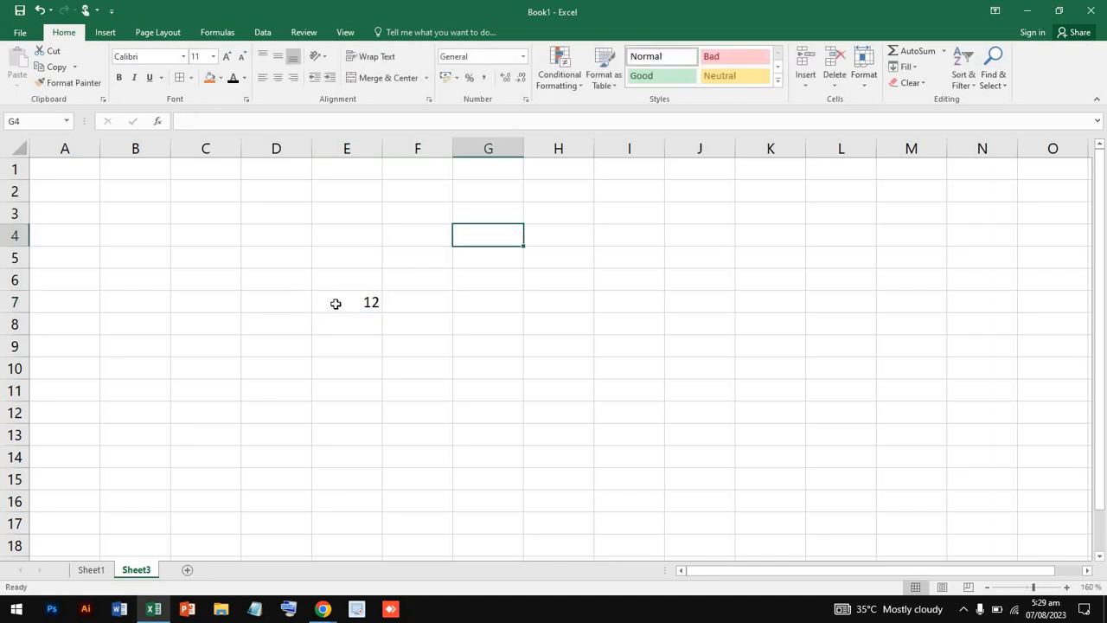
- Replace the value in cell E7 with 15.30
{"action": "left_click", "coordinate": [335, 303]}
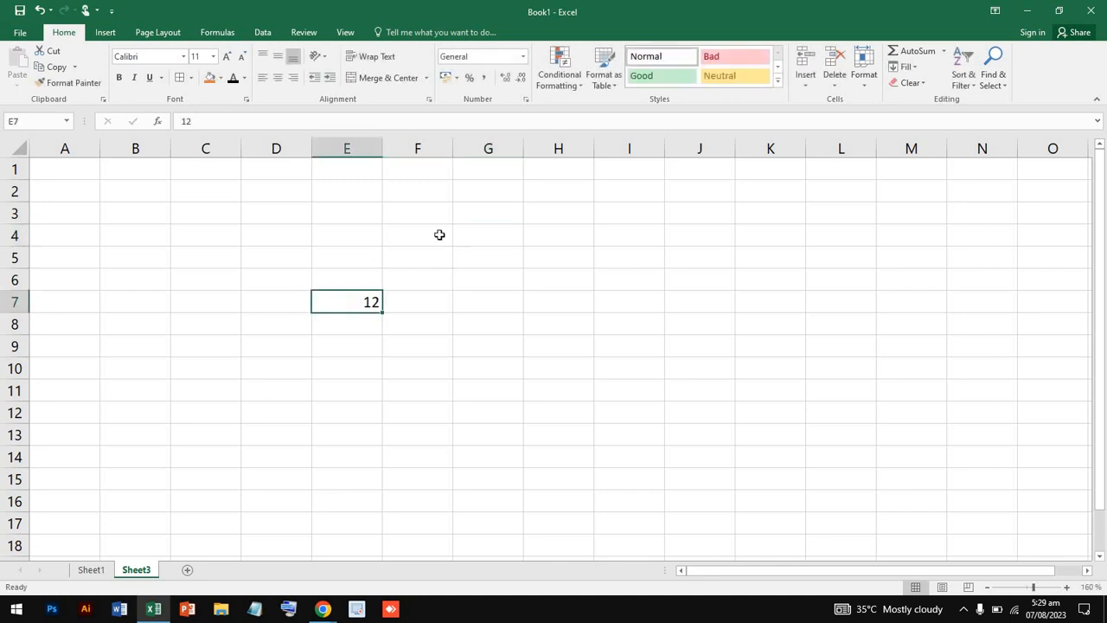
{"action": "double_click", "coordinate": [358, 297]}
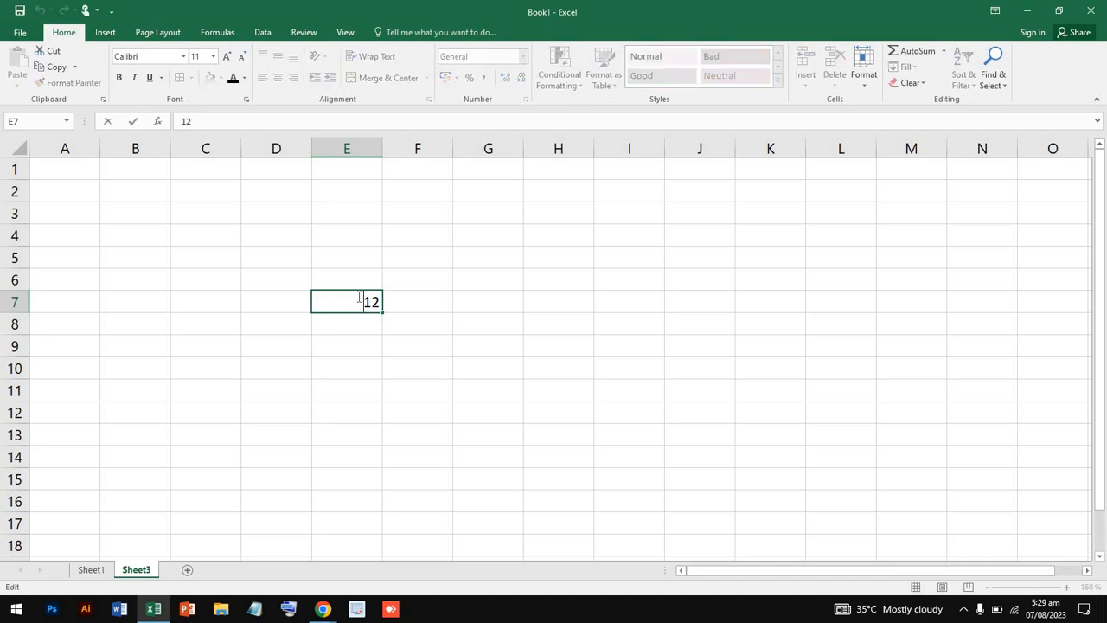
{"action": "type", "text": "."}
{"action": "key", "text": "Delete"}
{"action": "key", "text": "Delete"}
{"action": "type", "text": "15.30"}
{"action": "left_click", "coordinate": [420, 342]}
- Increase the displayed decimals of cell E7 to five places
{"action": "left_click", "coordinate": [363, 305]}
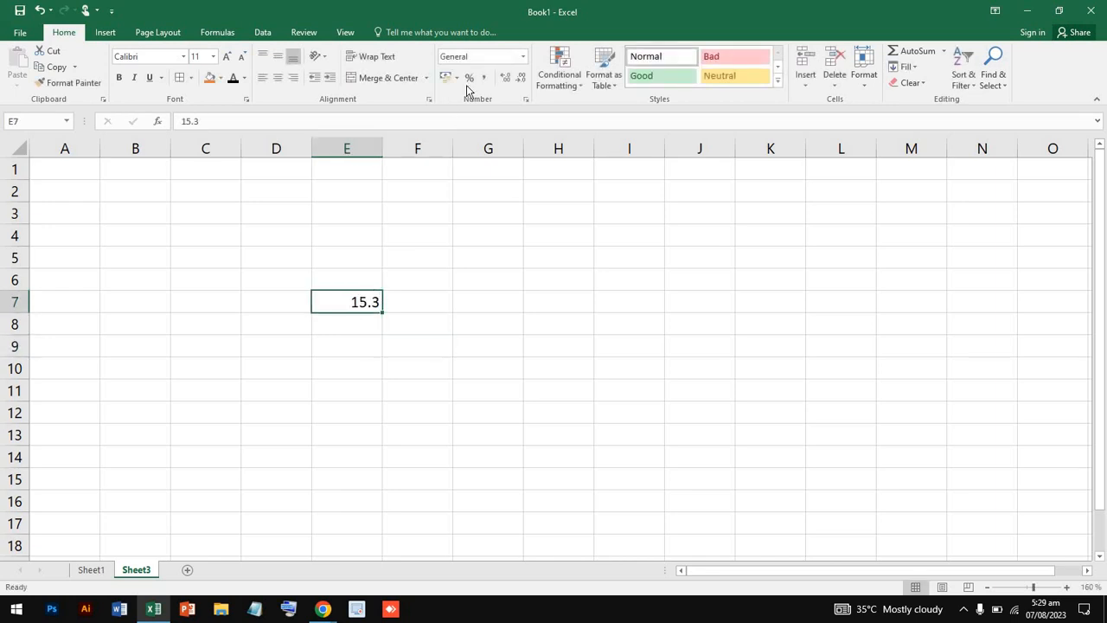
{"action": "left_click", "coordinate": [506, 80]}
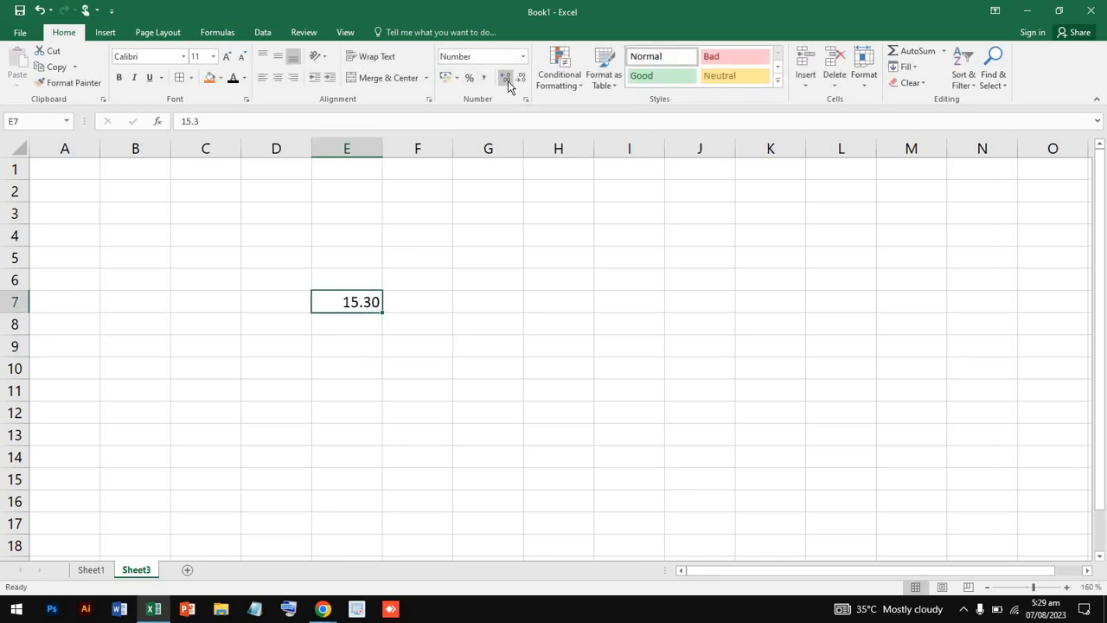
{"action": "left_click", "coordinate": [506, 78]}
{"action": "left_click", "coordinate": [506, 79]}
{"action": "left_click", "coordinate": [506, 79]}
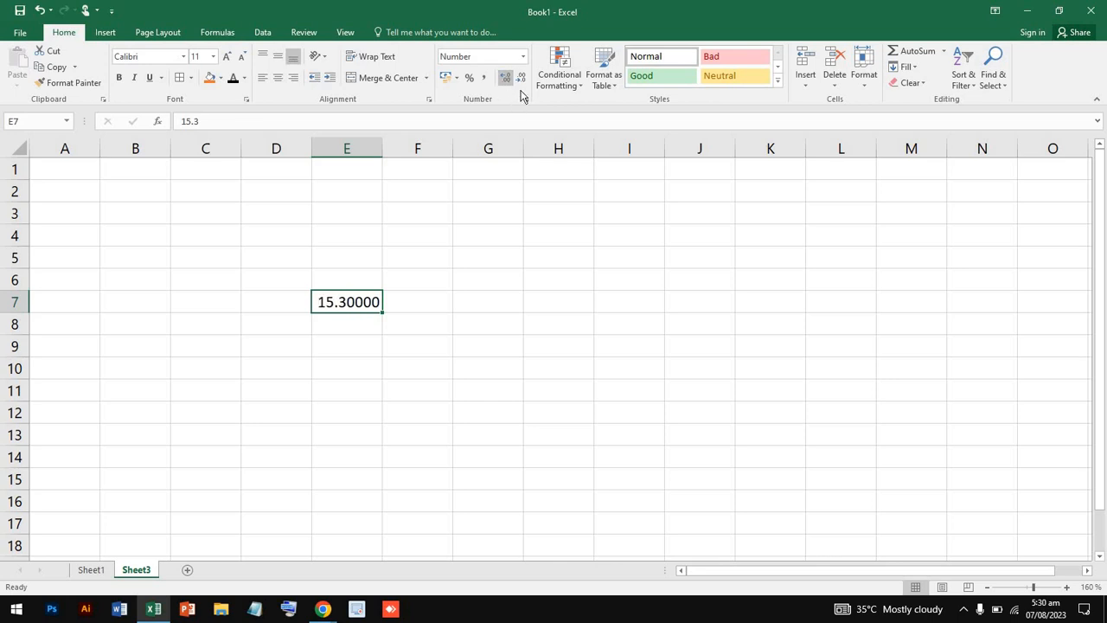
- Decrease the displayed decimals of cell E7 to two places
{"action": "left_click", "coordinate": [521, 79]}
{"action": "left_click", "coordinate": [522, 79]}
{"action": "left_click", "coordinate": [522, 80]}
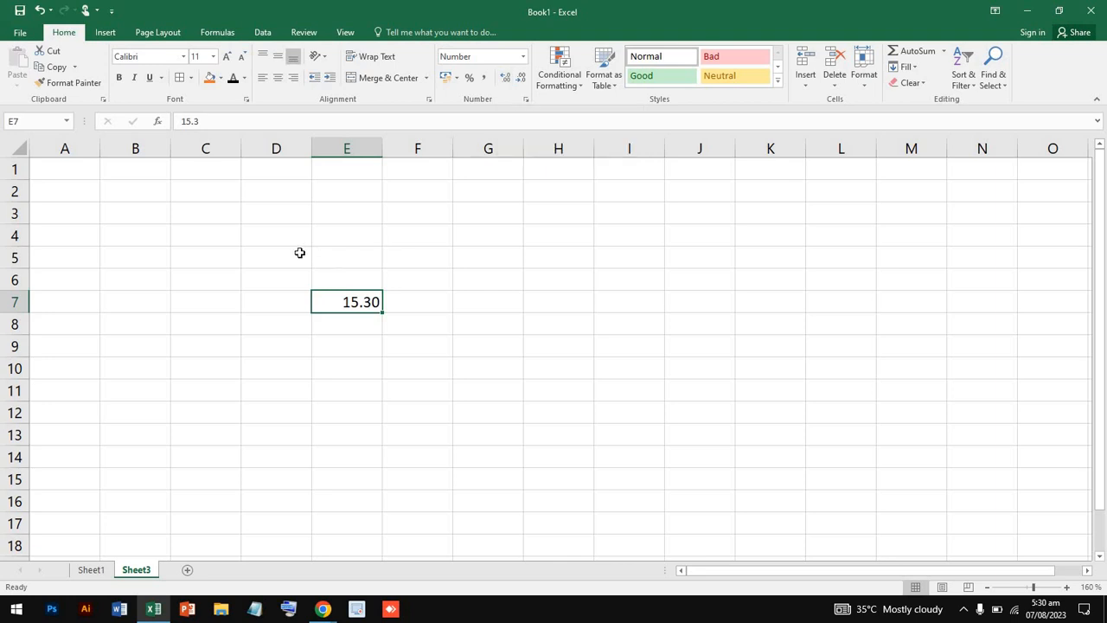
- Clear the contents of the range D5:F12 on Sheet3
{"action": "left_click_drag", "start_coordinate": [299, 252], "coordinate": [401, 403]}
{"action": "key", "text": "Delete"}
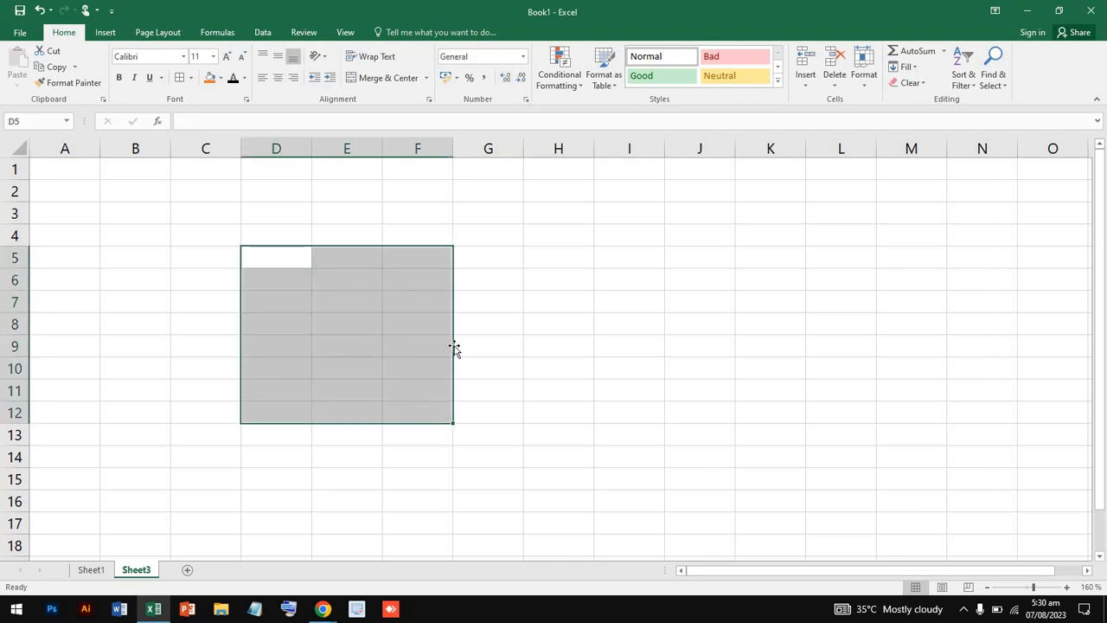
{"action": "left_click", "coordinate": [581, 82]}
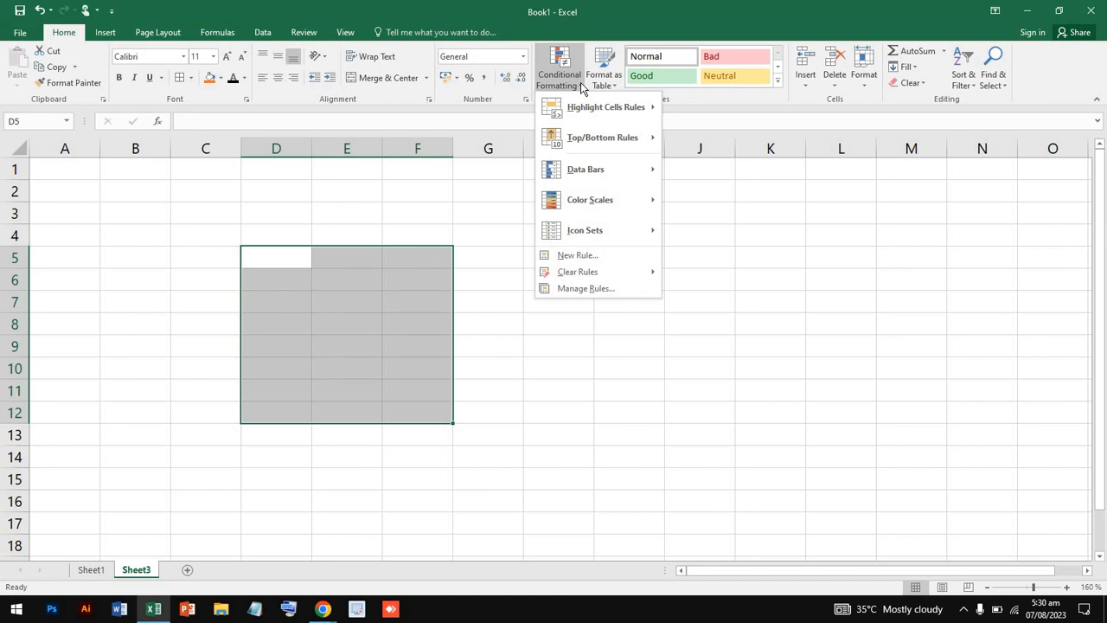
{"action": "left_click", "coordinate": [437, 197]}
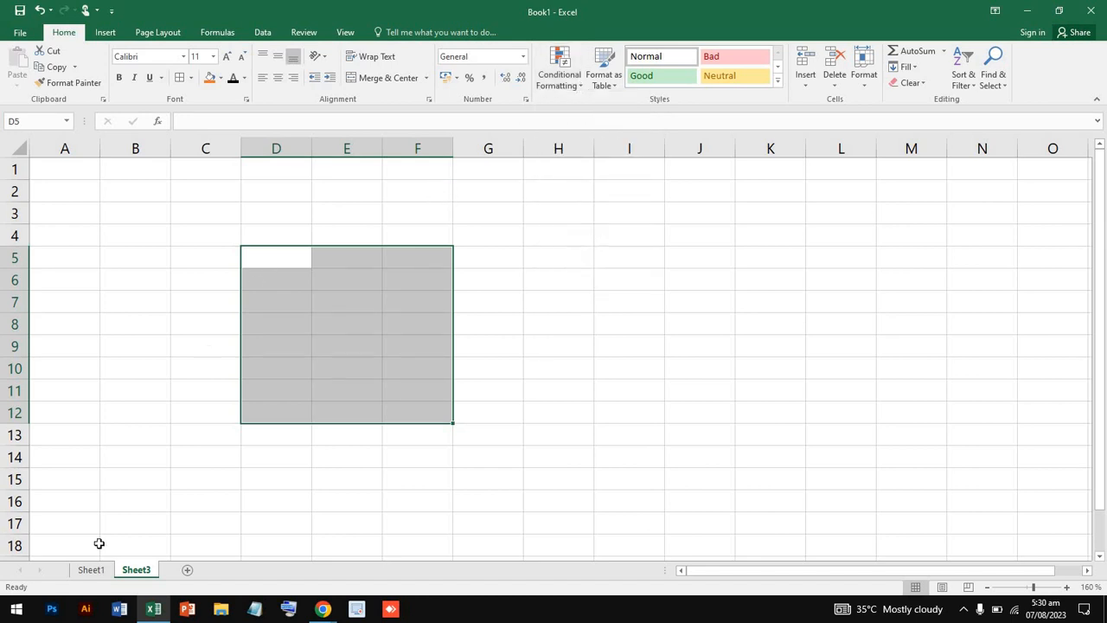
- Switch to Sheet1 and add the column header Obt in cell G1, next to CHEM
{"action": "left_click", "coordinate": [100, 571]}
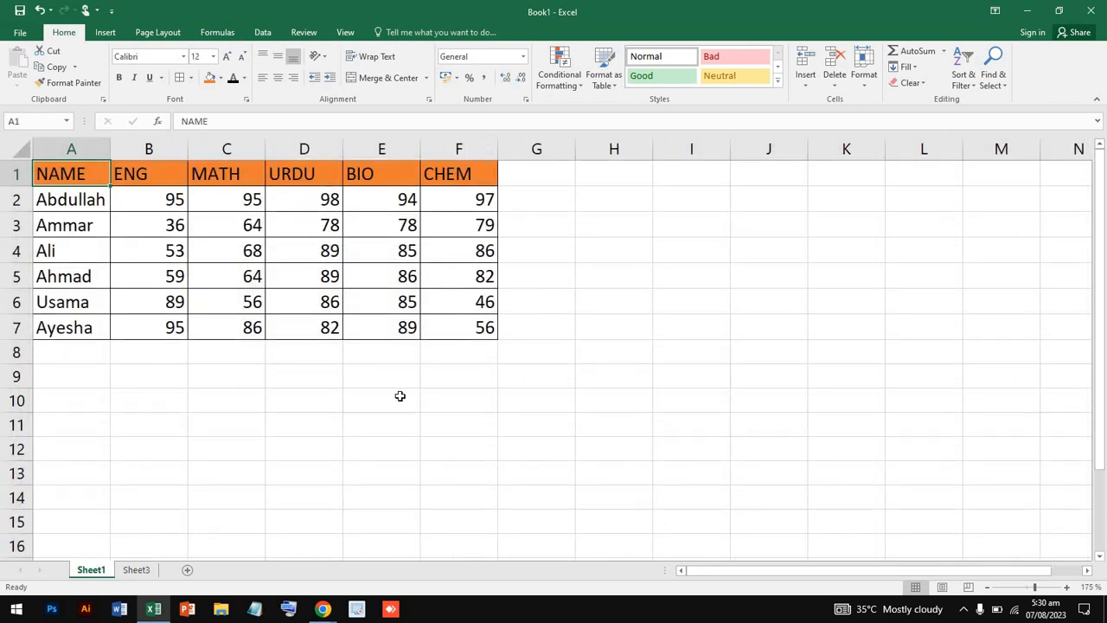
{"action": "left_click", "coordinate": [313, 400]}
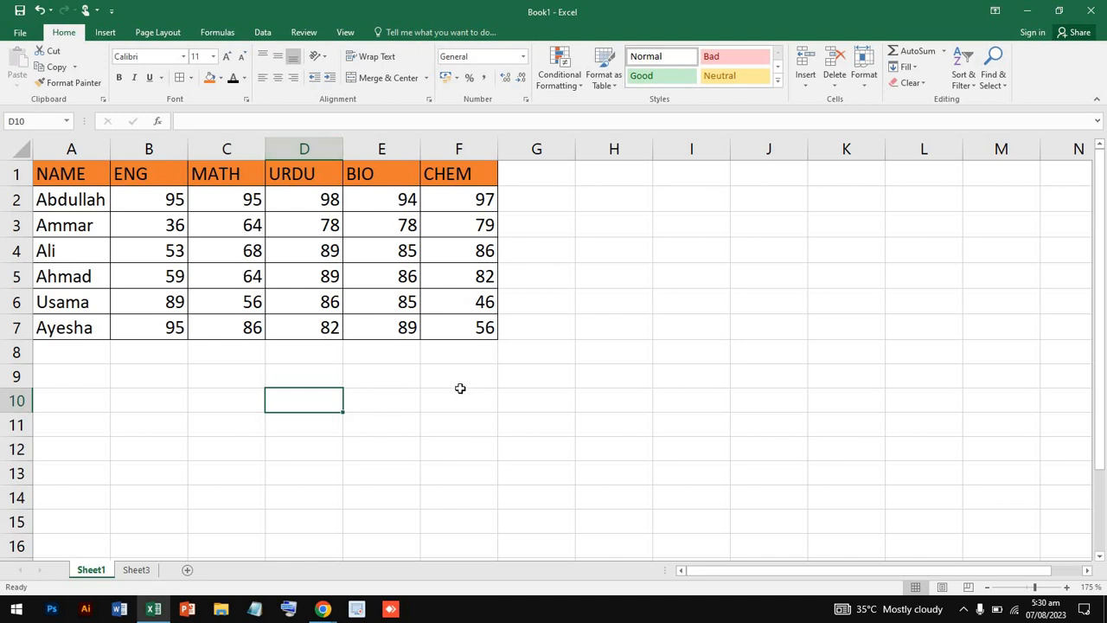
{"action": "left_click", "coordinate": [668, 266]}
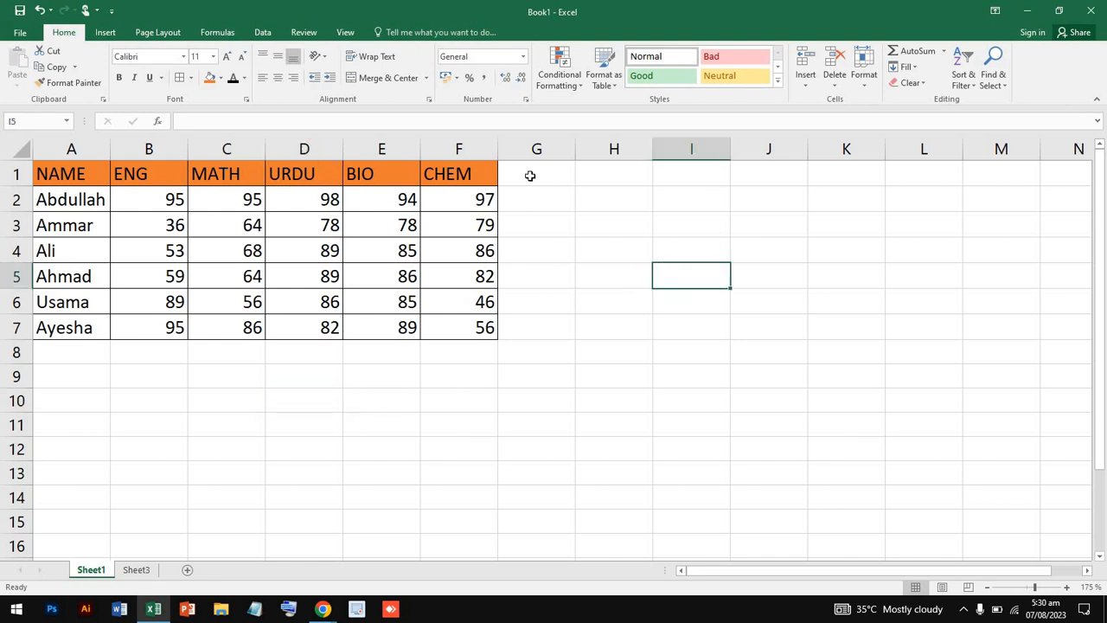
{"action": "left_click", "coordinate": [530, 176]}
{"action": "double_click", "coordinate": [531, 176]}
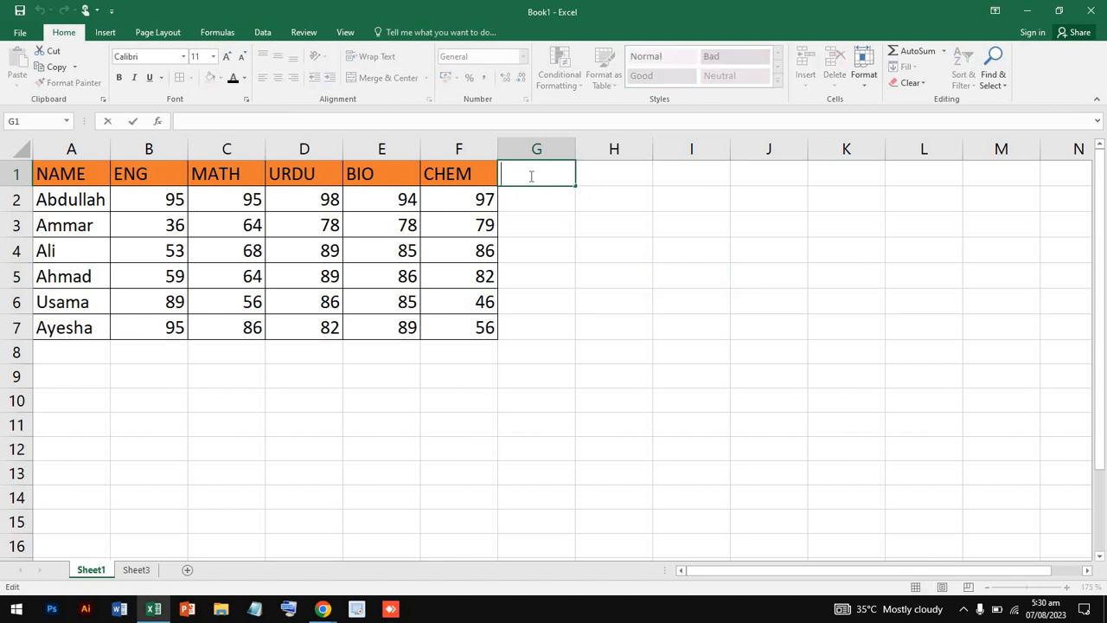
{"action": "type", "text": "Obt"}
{"action": "left_click", "coordinate": [468, 213]}
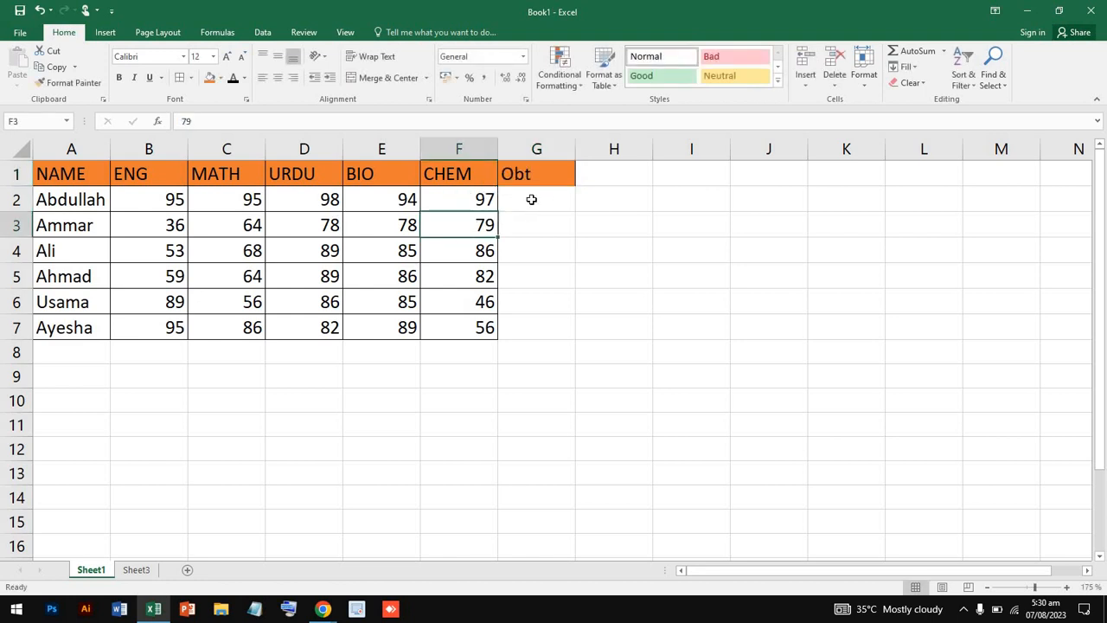
- Enter a SUM formula in cell G2 that adds the first student's marks in B2:F2
{"action": "left_click", "coordinate": [531, 200]}
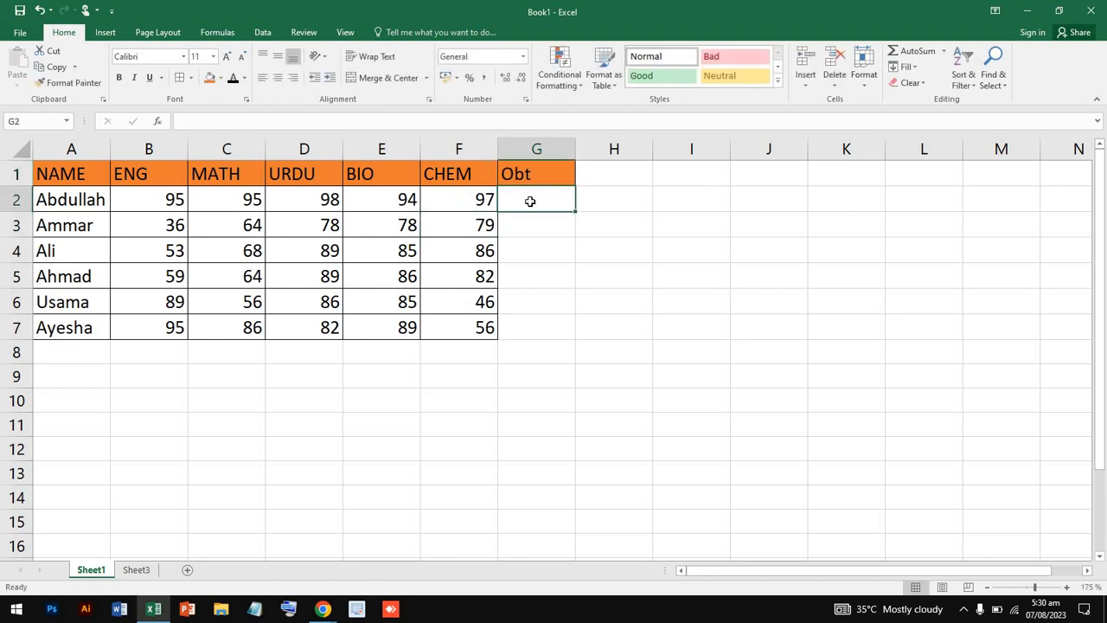
{"action": "left_click", "coordinate": [304, 120]}
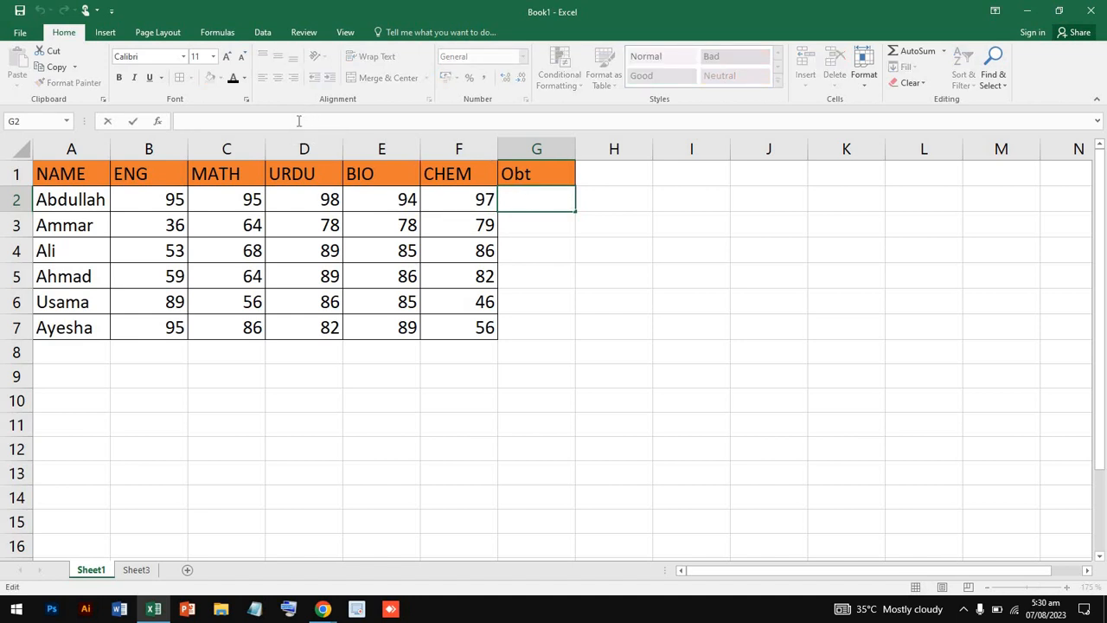
{"action": "type", "text": "="}
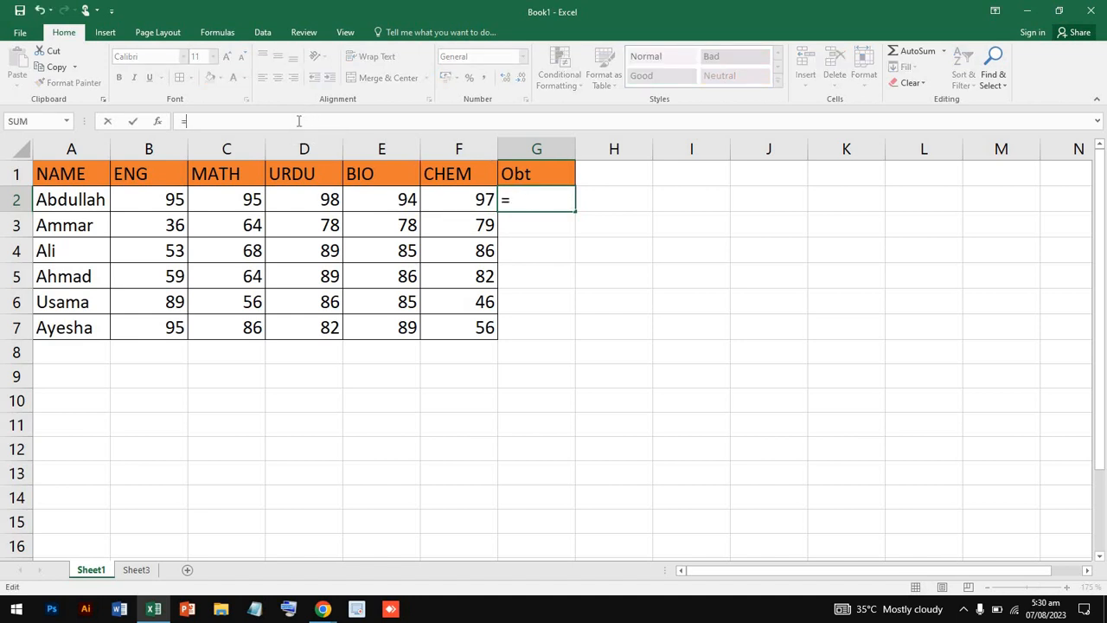
{"action": "type", "text": "sum"}
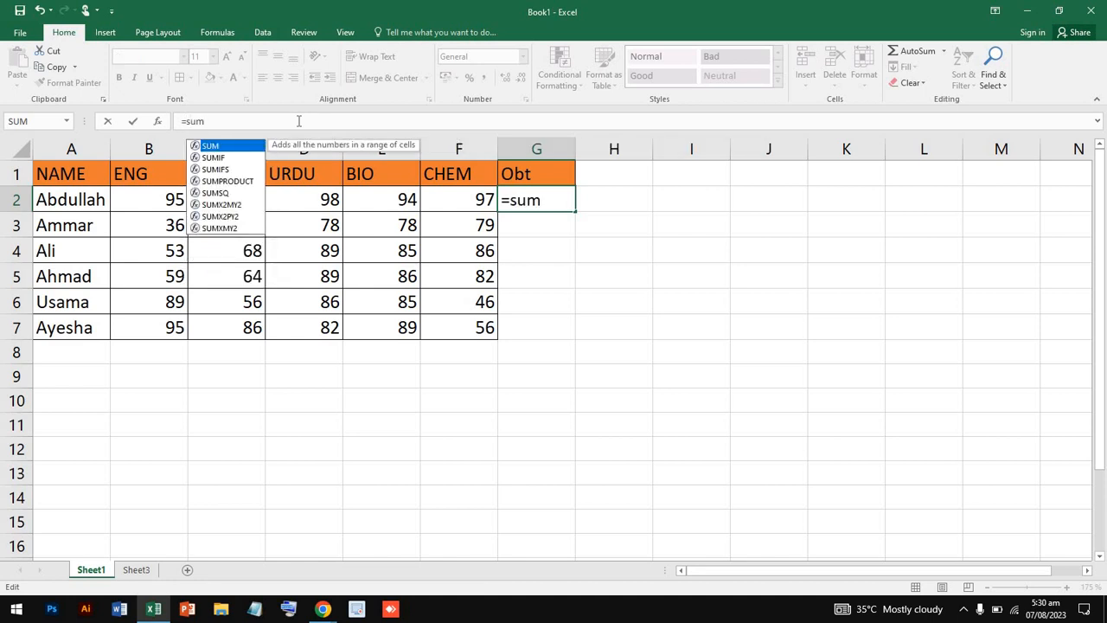
{"action": "type", "text": "("}
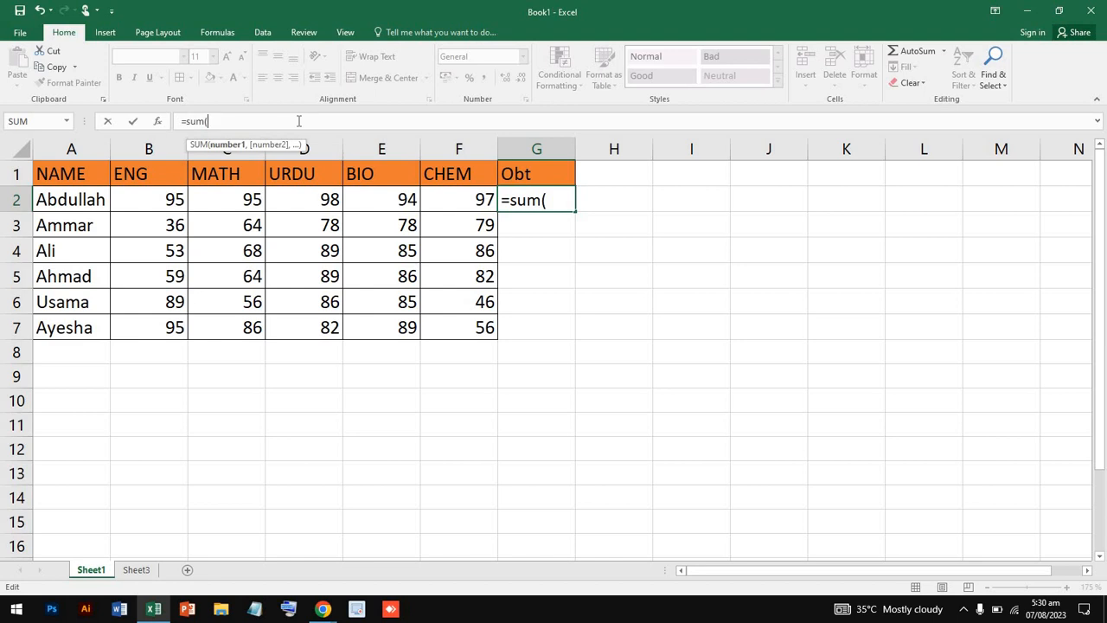
{"action": "left_click", "coordinate": [170, 202]}
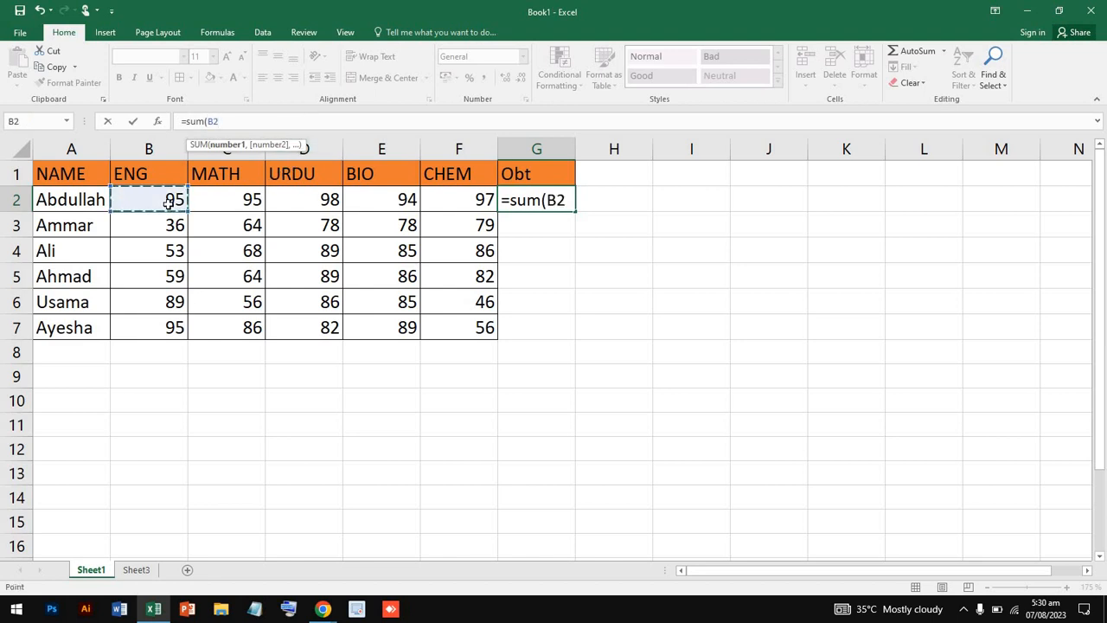
{"action": "left_click", "coordinate": [474, 200]}
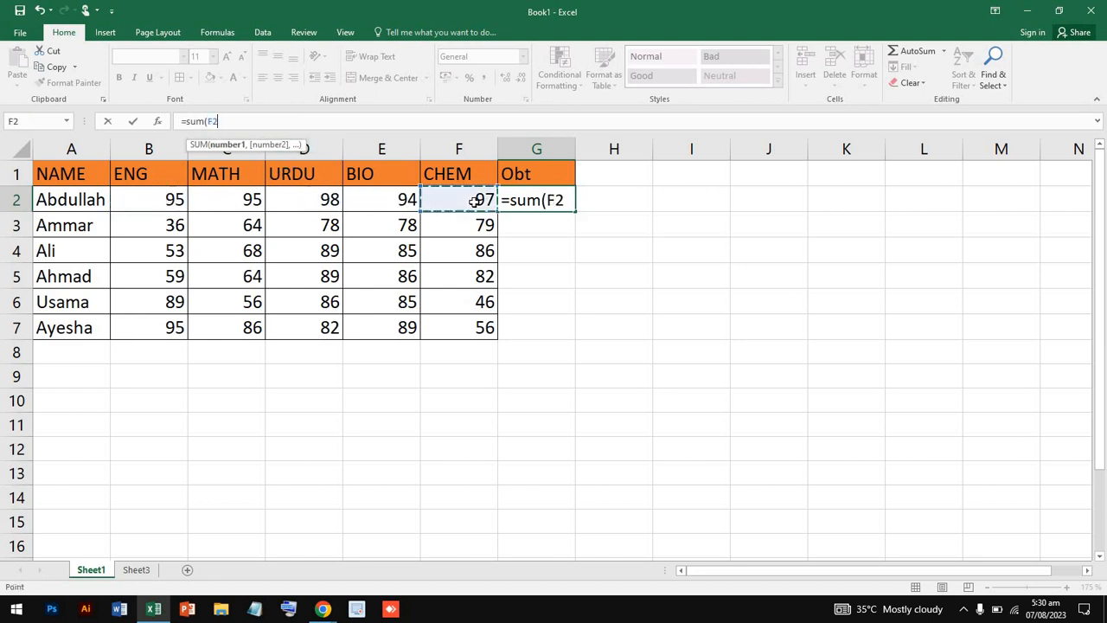
{"action": "left_click", "coordinate": [146, 204]}
{"action": "left_click", "coordinate": [236, 122]}
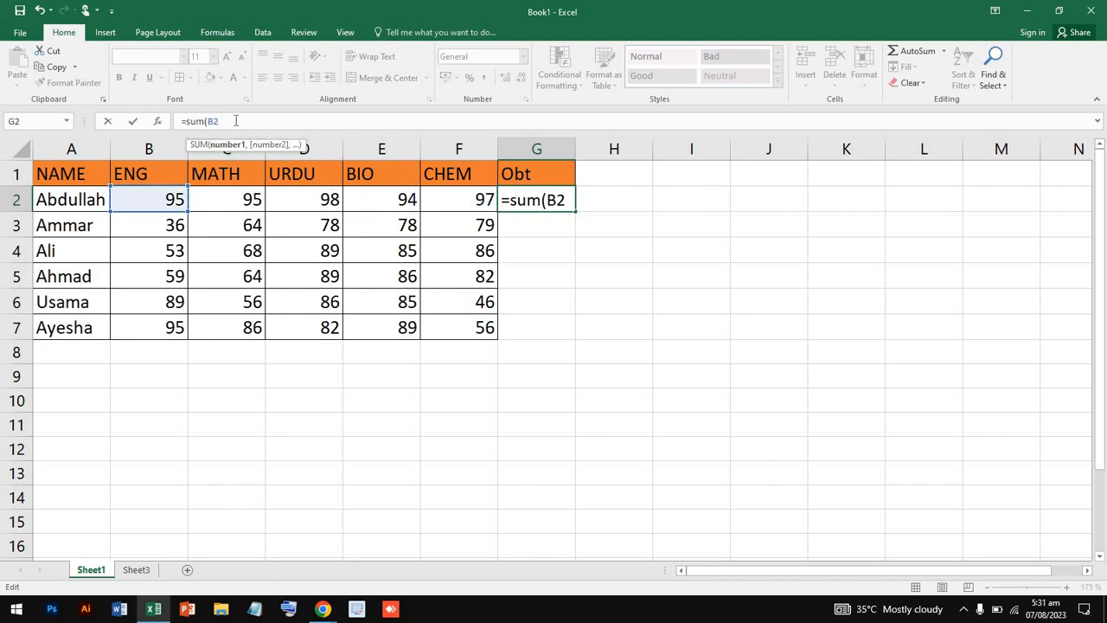
{"action": "left_click", "coordinate": [460, 205]}
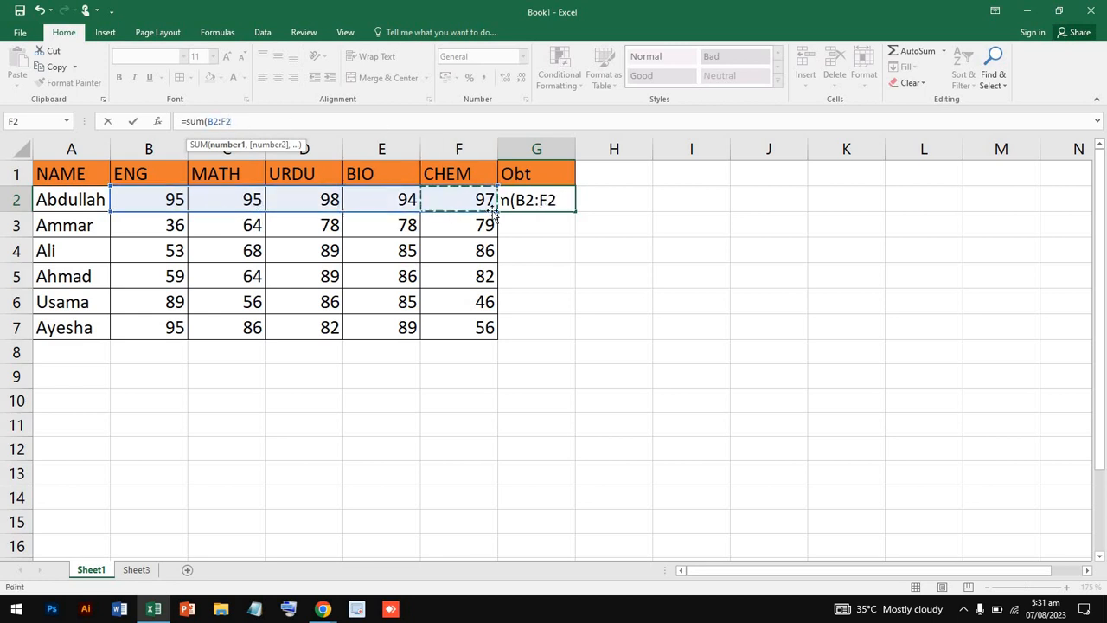
{"action": "left_click", "coordinate": [563, 202]}
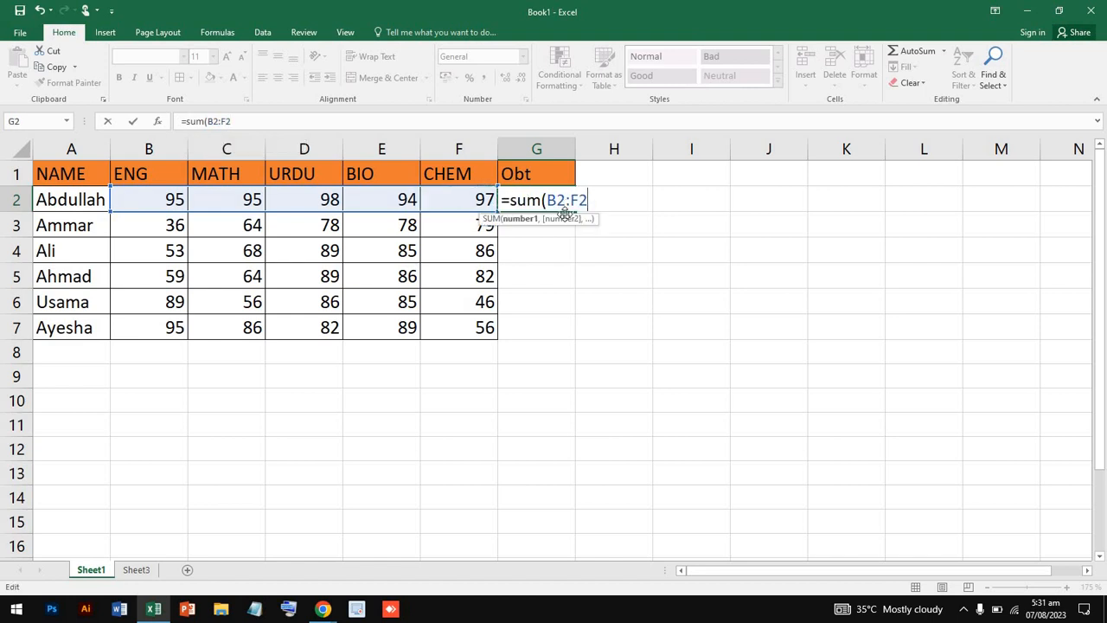
{"action": "left_click", "coordinate": [483, 118]}
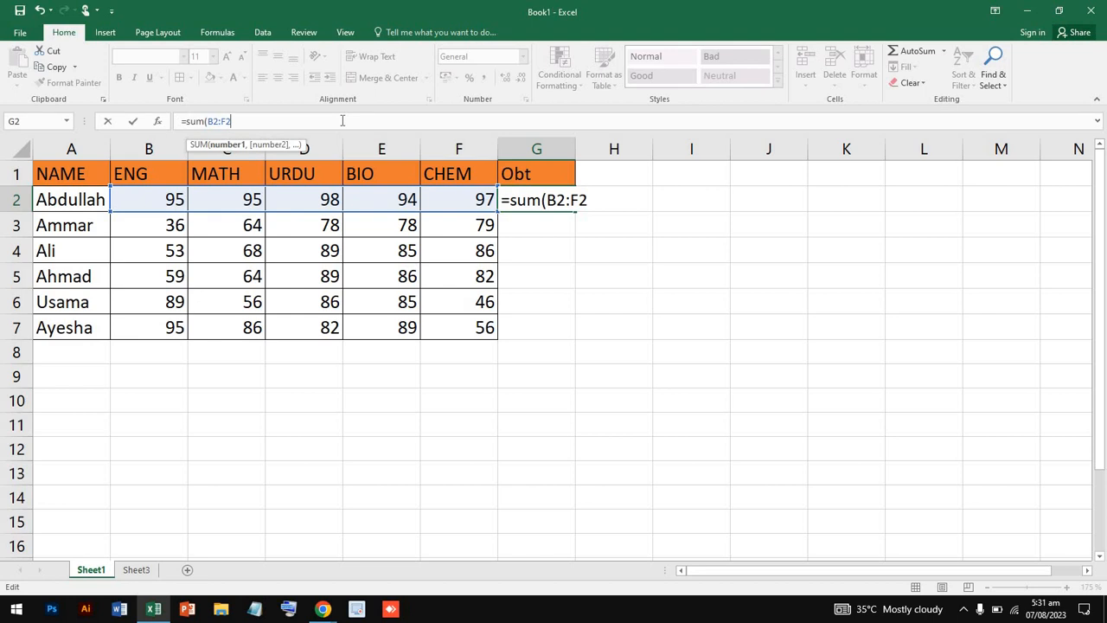
{"action": "key", "text": "Return"}
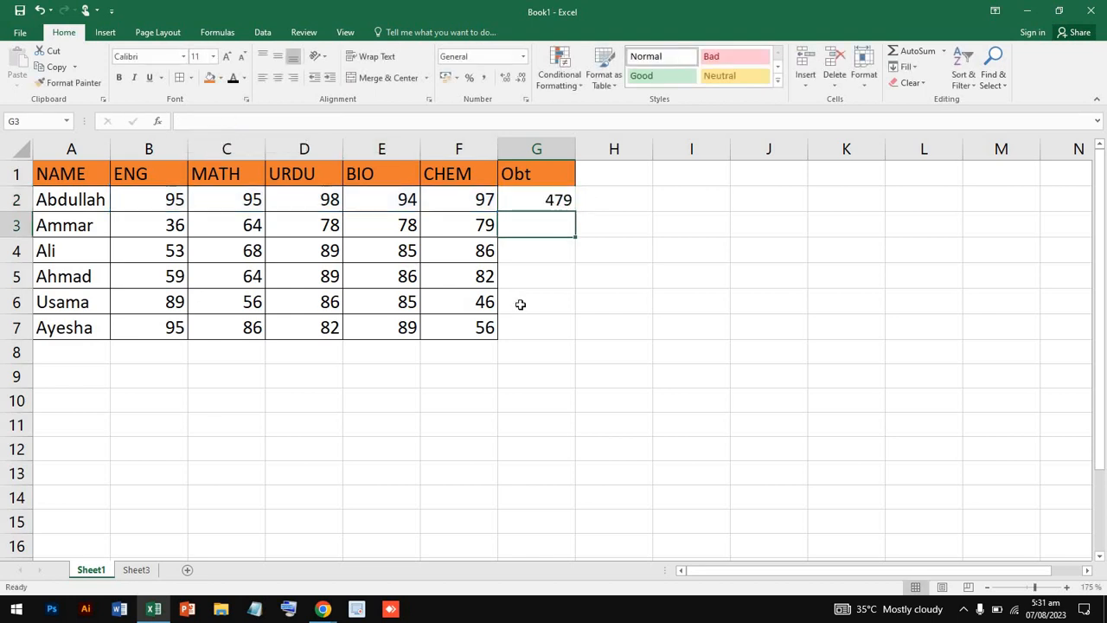
- Check the individual marks in B2:F2 against the SUM formula in cell G2
{"action": "left_click", "coordinate": [158, 201]}
{"action": "left_click_drag", "start_coordinate": [188, 202], "coordinate": [217, 202]}
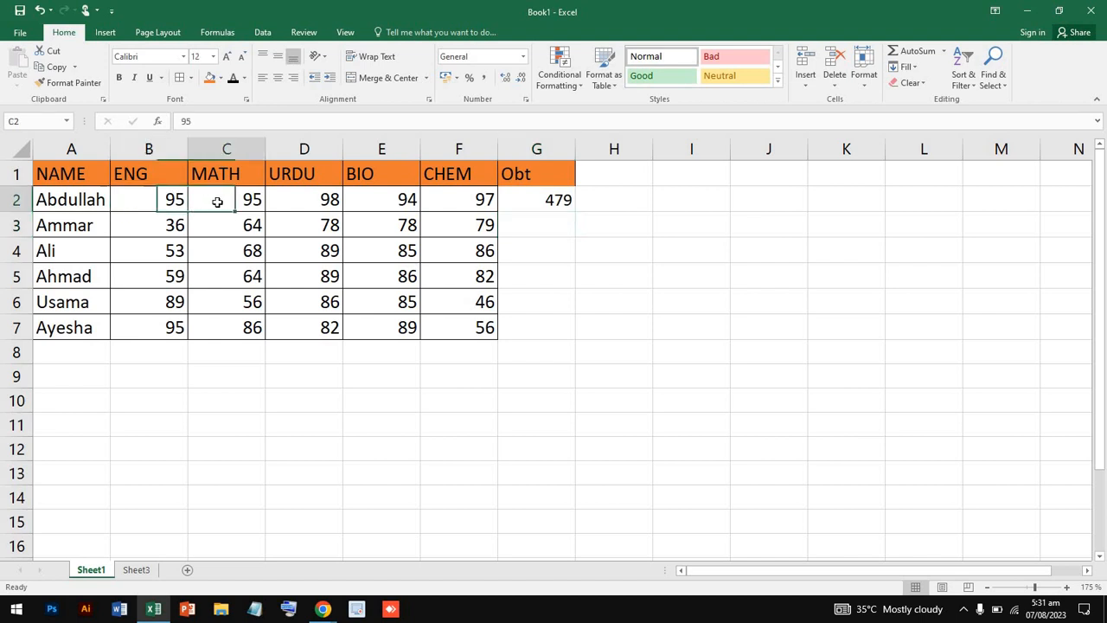
{"action": "left_click", "coordinate": [328, 206]}
{"action": "left_click", "coordinate": [391, 206]}
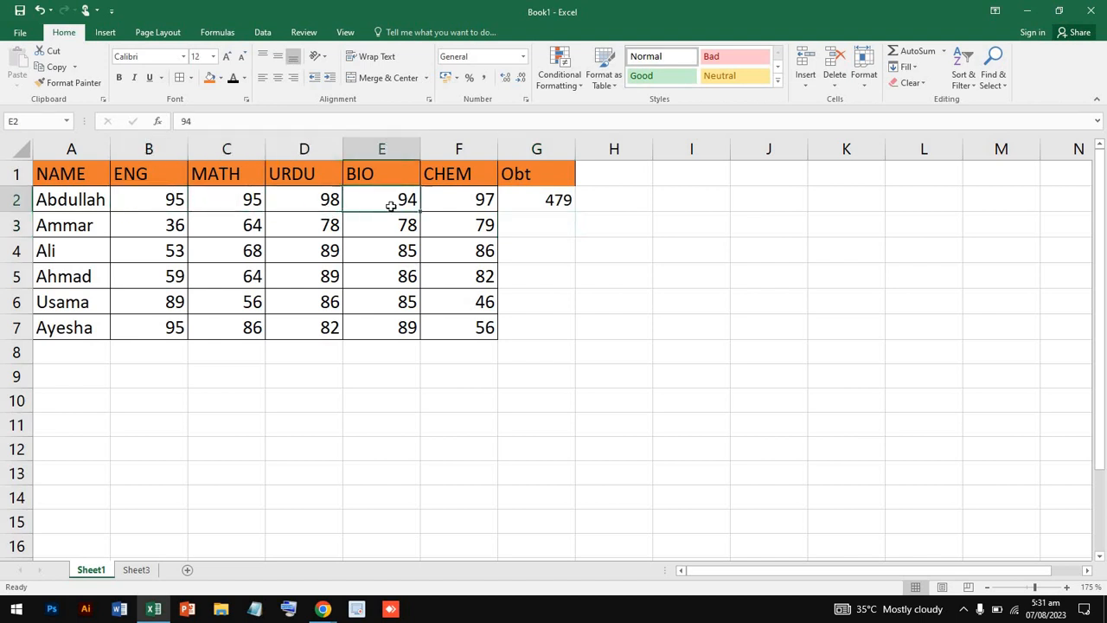
{"action": "left_click", "coordinate": [448, 204]}
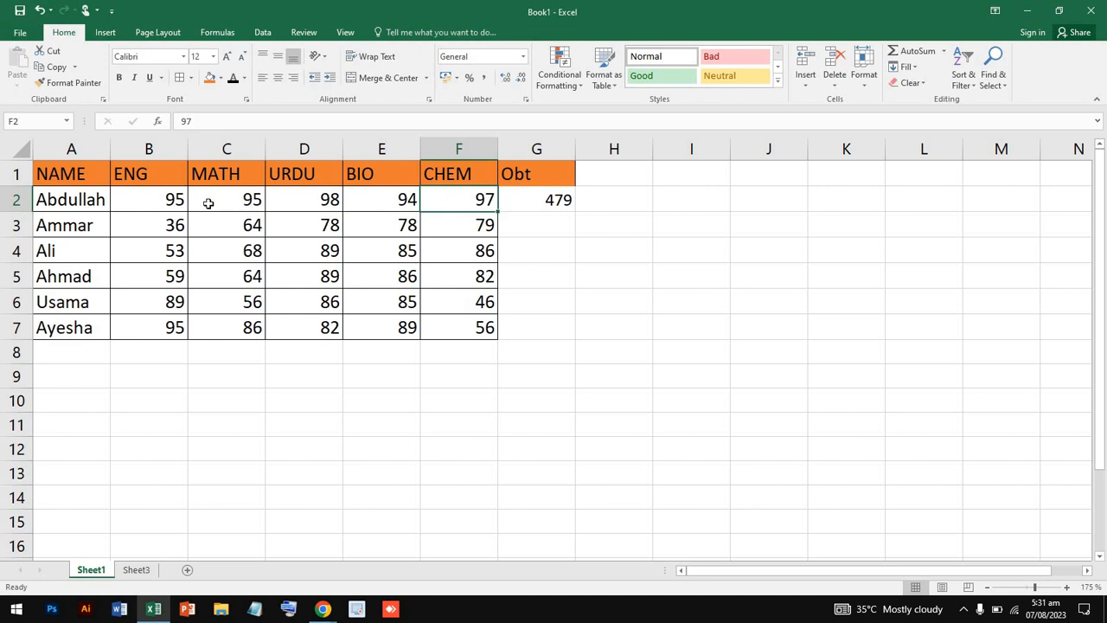
{"action": "left_click", "coordinate": [560, 200]}
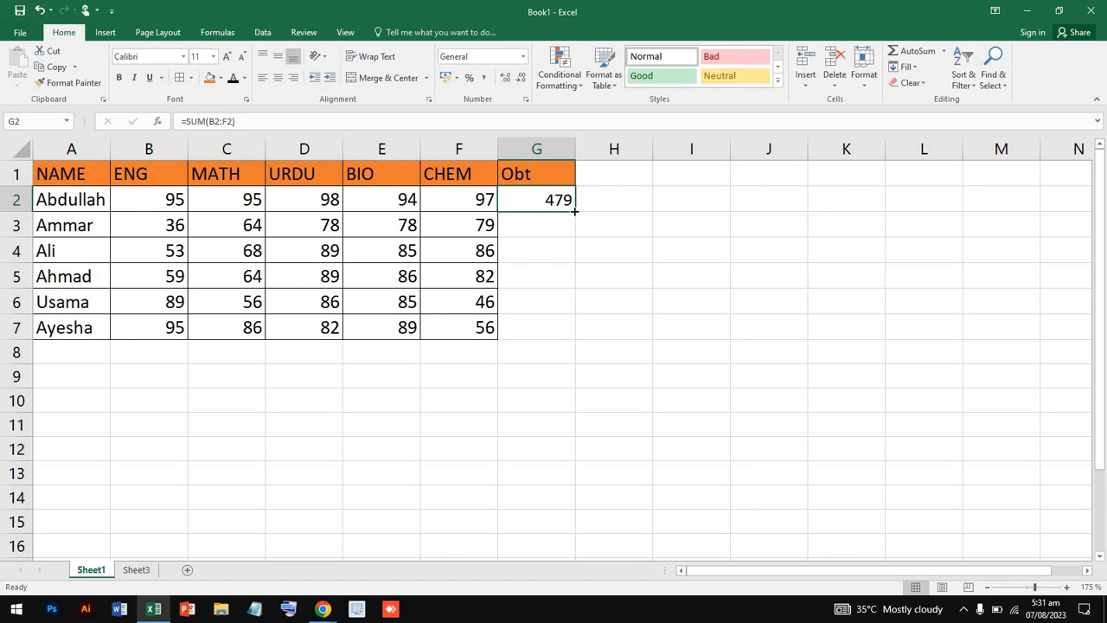
- Fill the SUM formula from cell G2 down through G7 to total every student's marks
{"action": "left_click_drag", "start_coordinate": [574, 211], "coordinate": [558, 337]}
{"action": "left_click", "coordinate": [667, 242]}
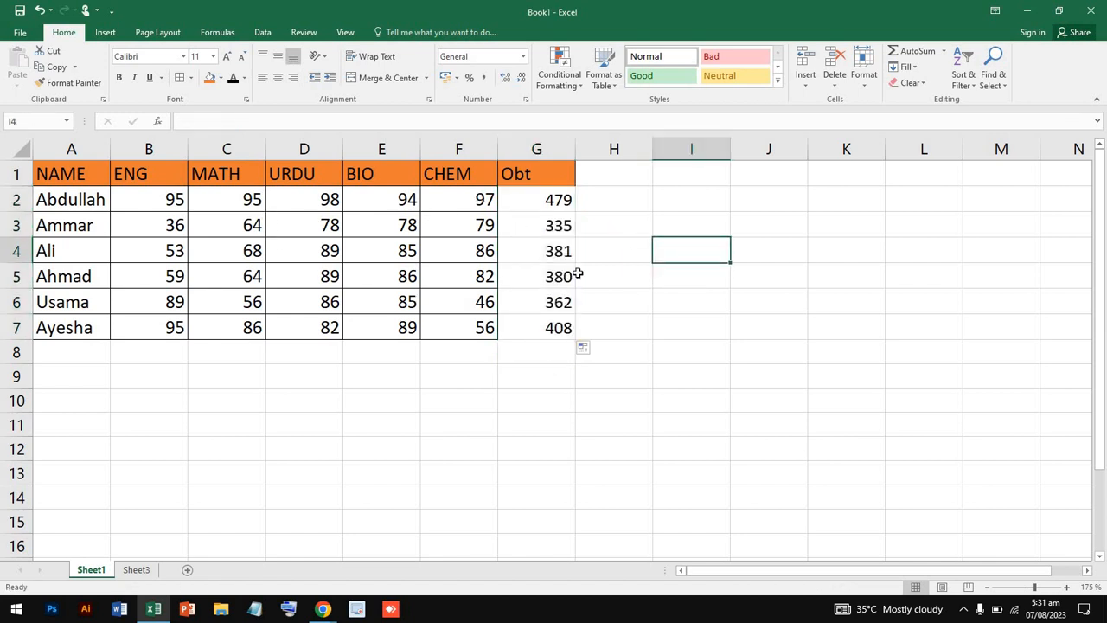
- Add the column header %age in cell H1, next to Obt
{"action": "left_click", "coordinate": [595, 173]}
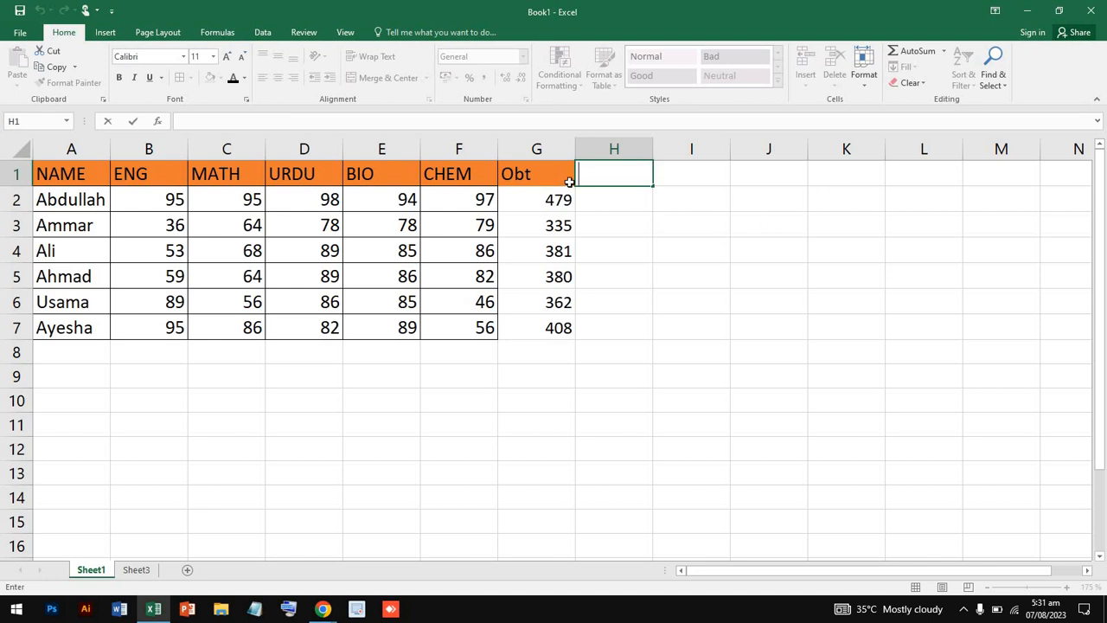
{"action": "type", "text": "P"}
{"action": "key", "text": "BackSpace"}
{"action": "type", "text": "%age"}
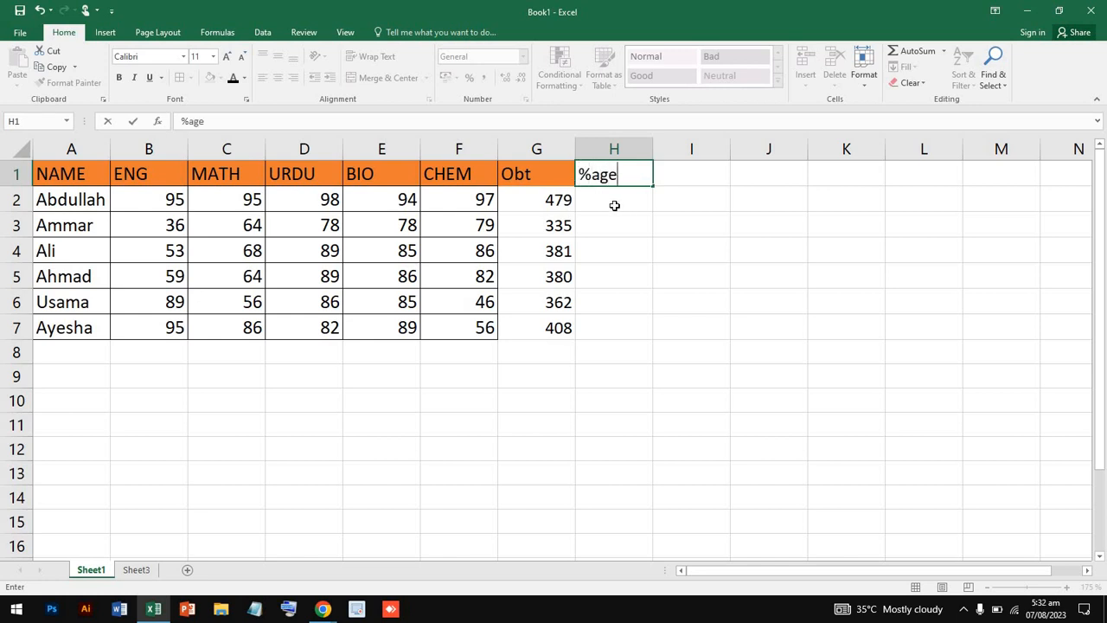
{"action": "key", "text": "Return"}
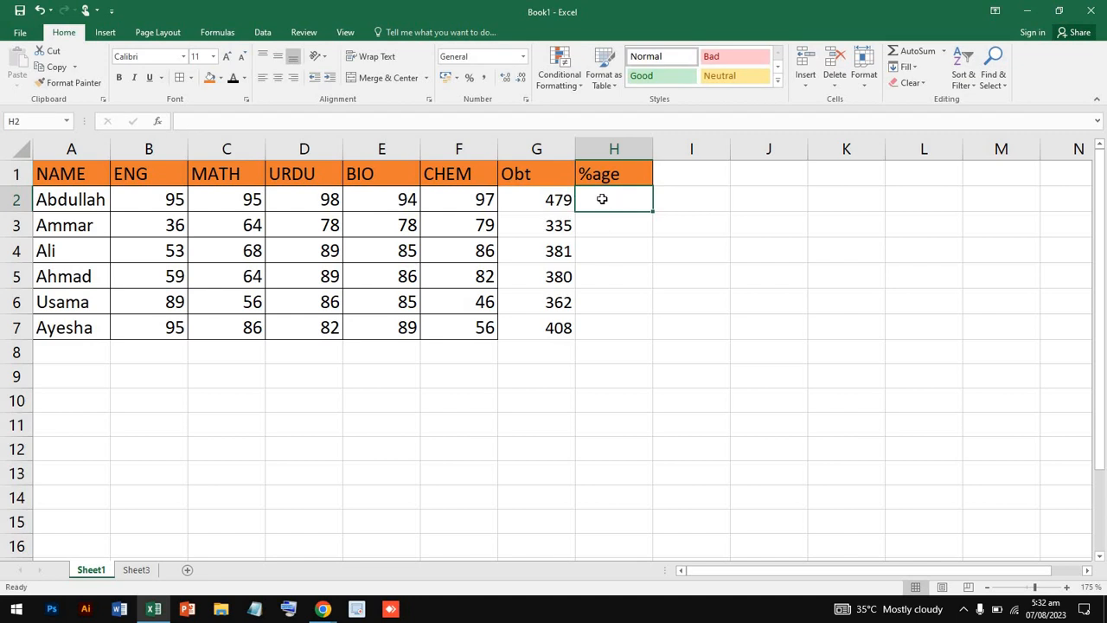
- Enter the formula =G2/500 in cell H2 to divide the first student's total by 500
{"action": "double_click", "coordinate": [603, 200]}
{"action": "left_click", "coordinate": [227, 121]}
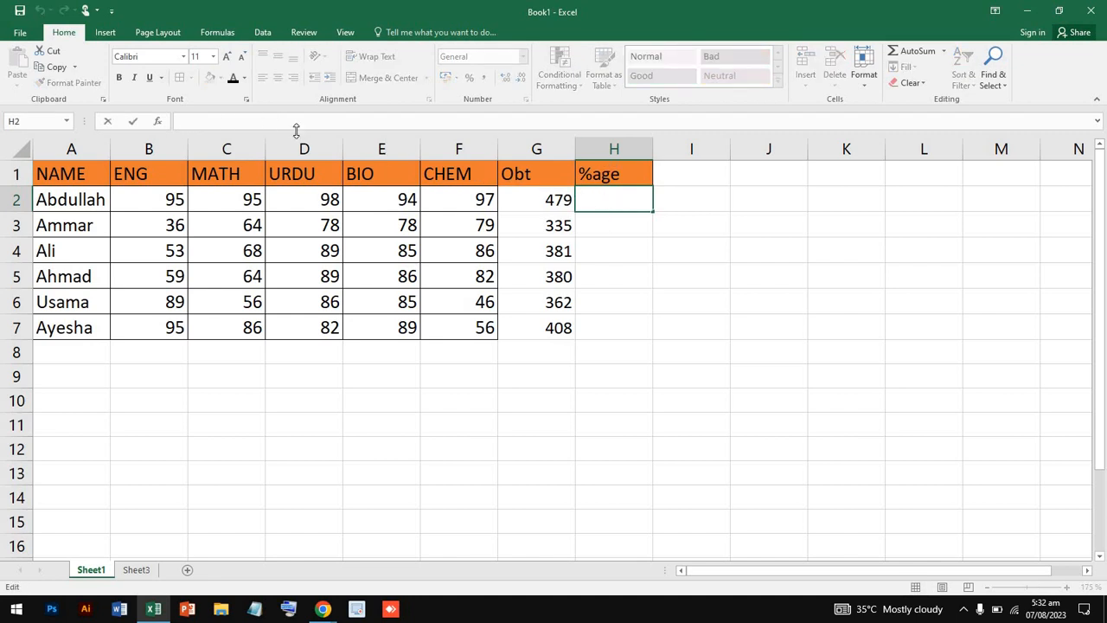
{"action": "left_click", "coordinate": [538, 204]}
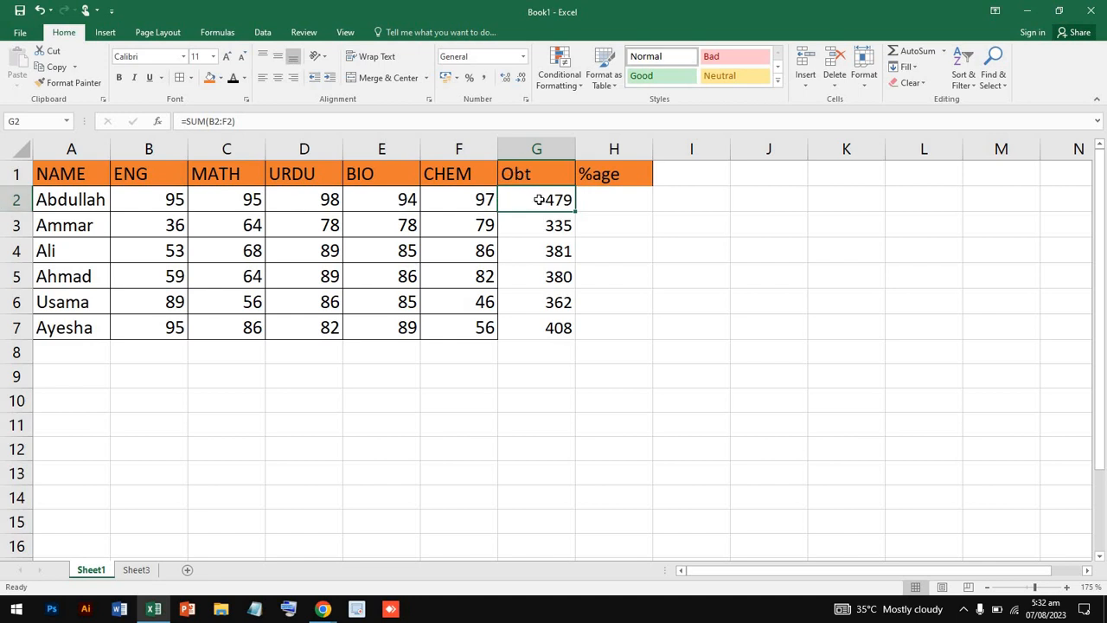
{"action": "left_click", "coordinate": [596, 201]}
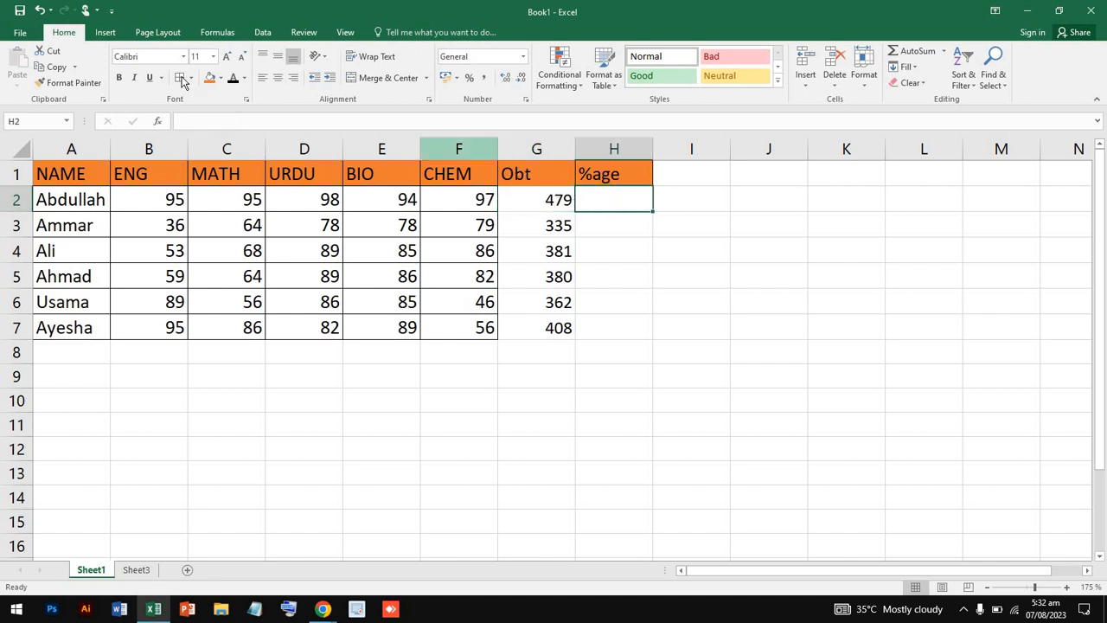
{"action": "left_click", "coordinate": [193, 121]}
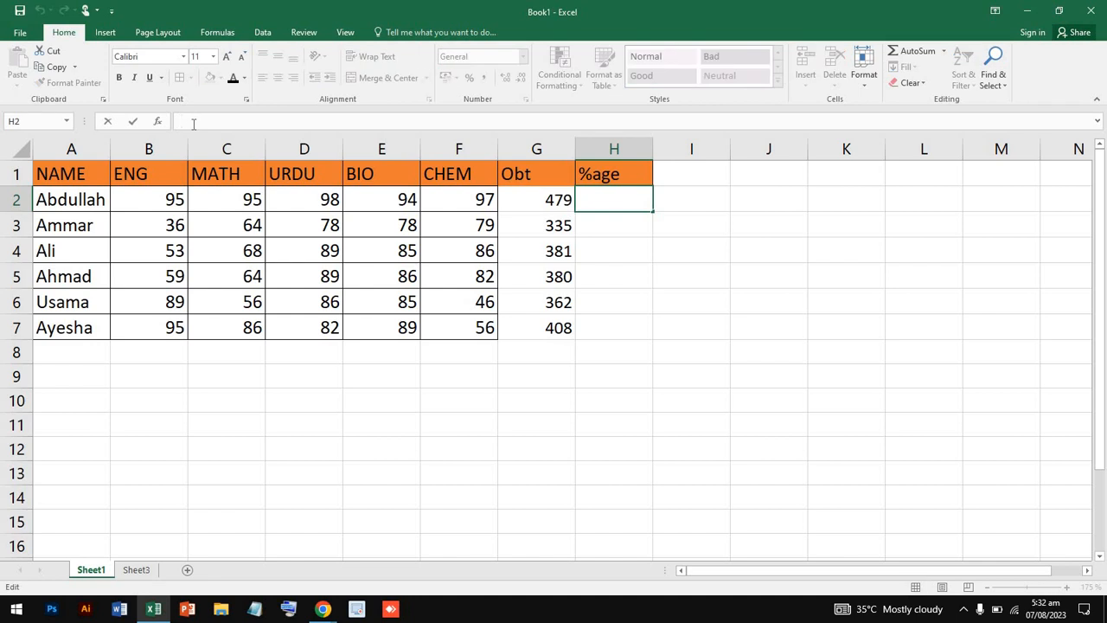
{"action": "type", "text": "="}
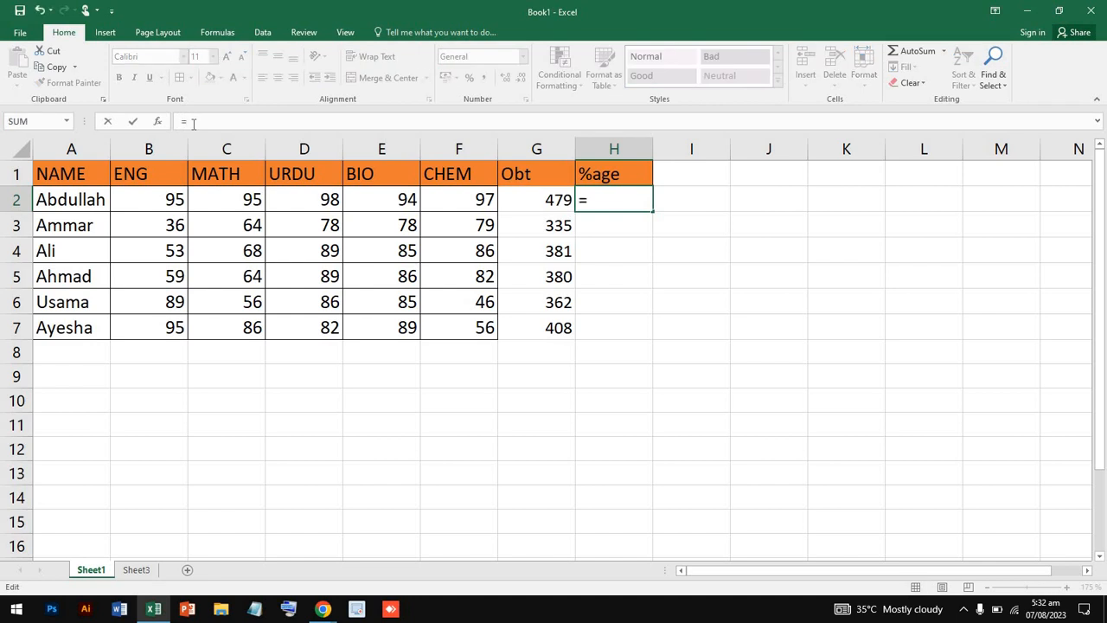
{"action": "left_click", "coordinate": [539, 198]}
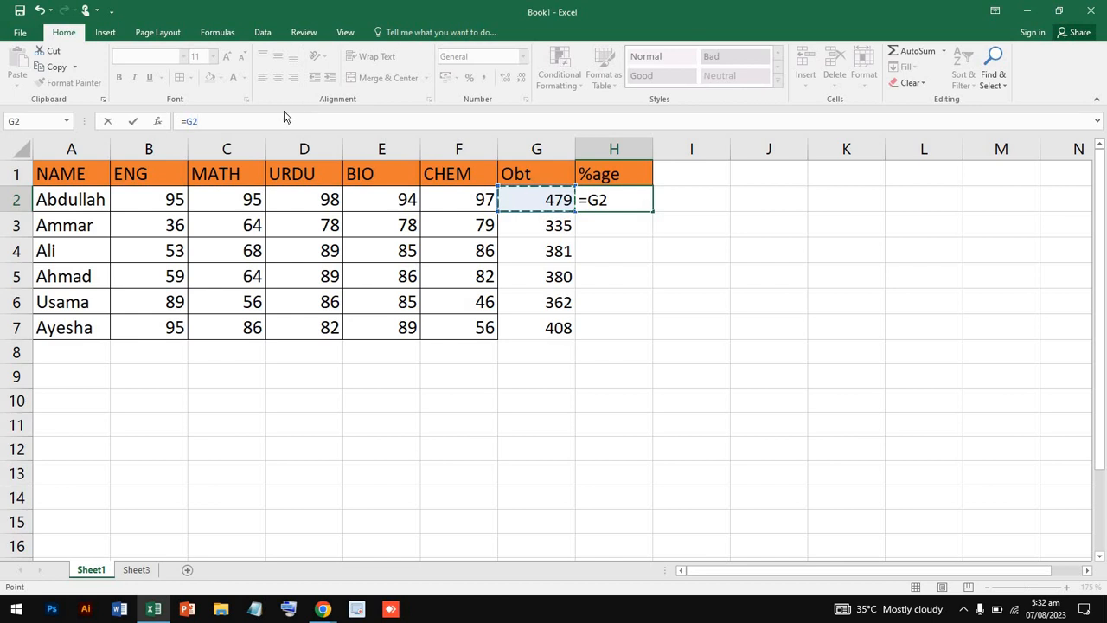
{"action": "type", "text": "/500"}
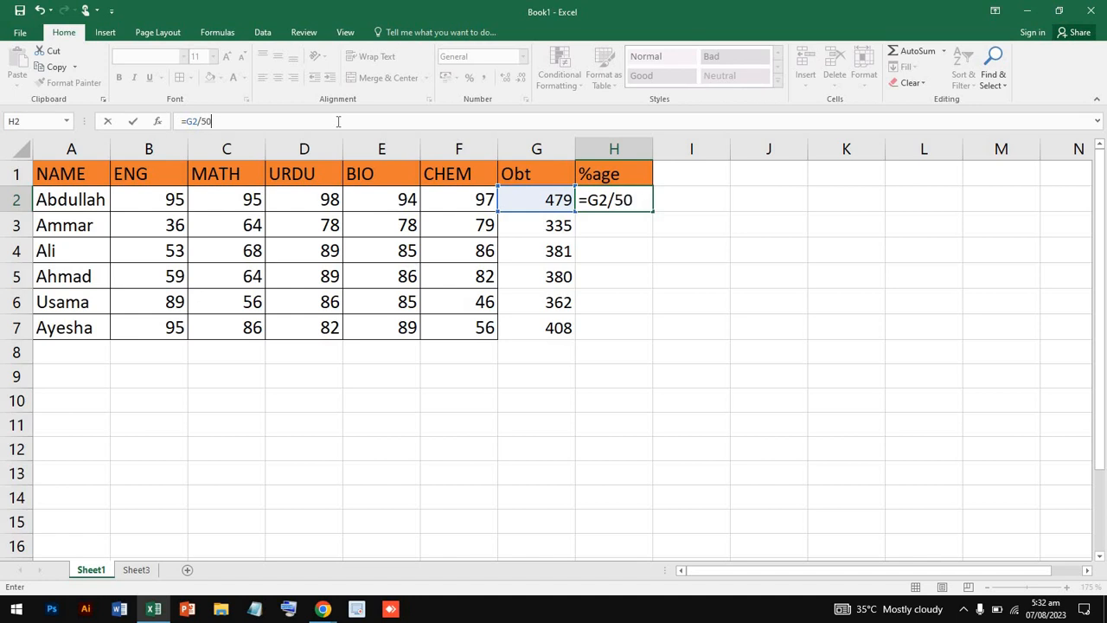
{"action": "key", "text": "Tab"}
{"action": "key", "text": "Left"}
{"action": "key", "text": "Left"}
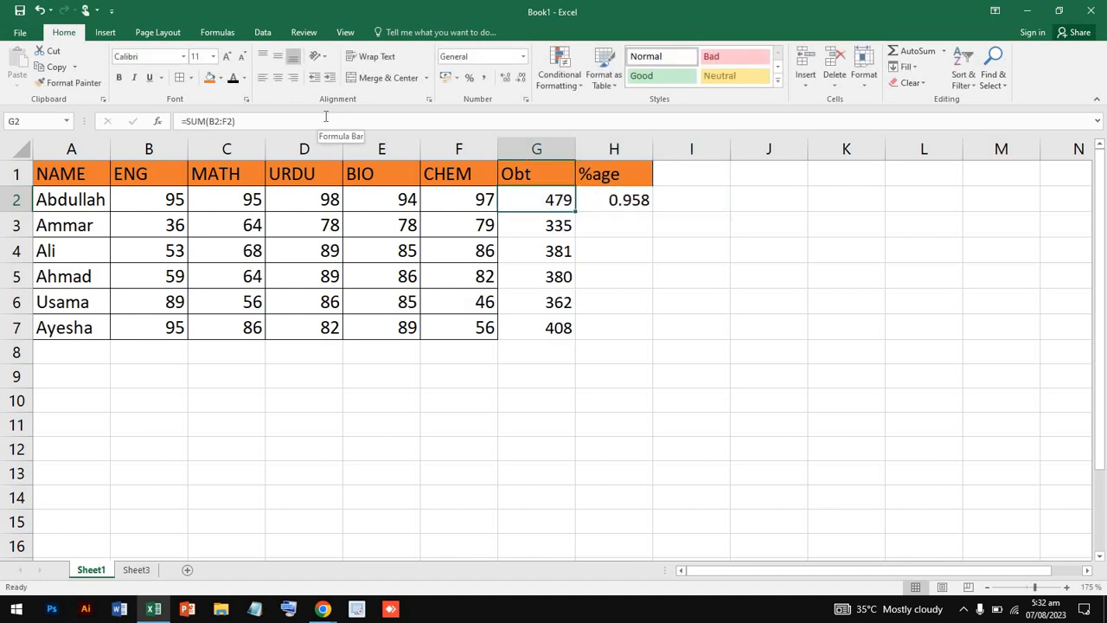
- Review the SUM formula in cell G2 and the division formula in cell H2
{"action": "left_click", "coordinate": [611, 235]}
{"action": "left_click", "coordinate": [554, 205]}
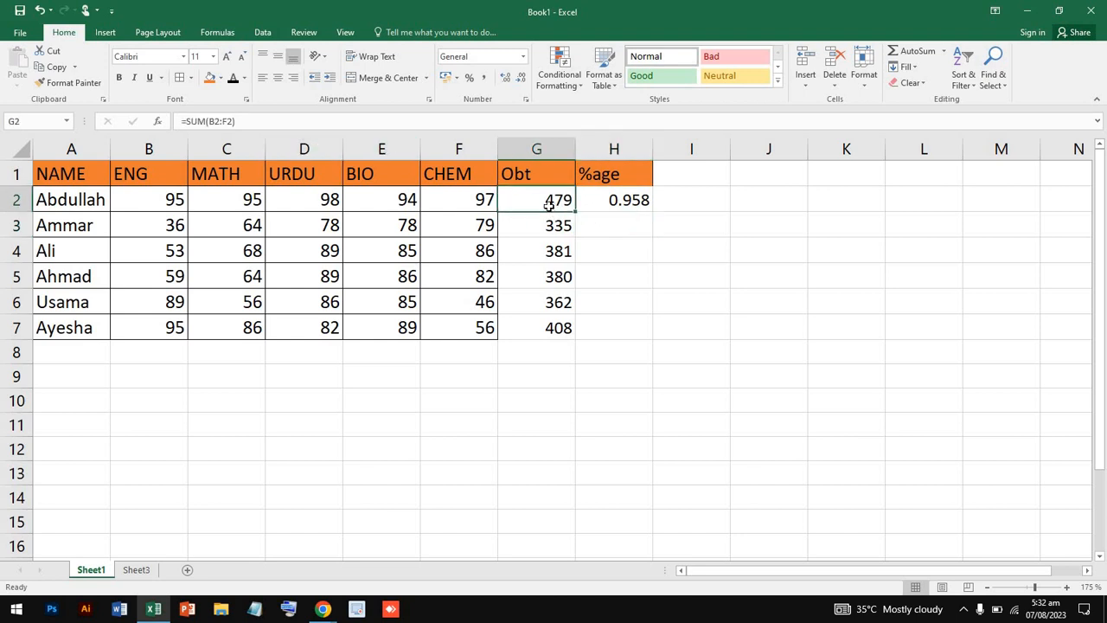
{"action": "left_click", "coordinate": [251, 118]}
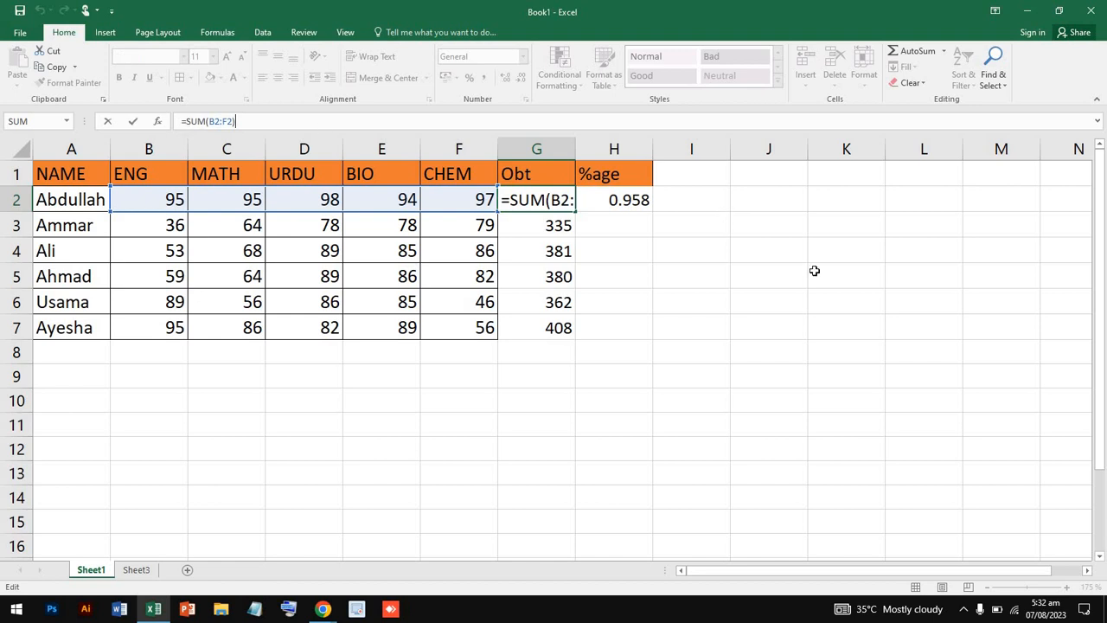
{"action": "left_click", "coordinate": [639, 212]}
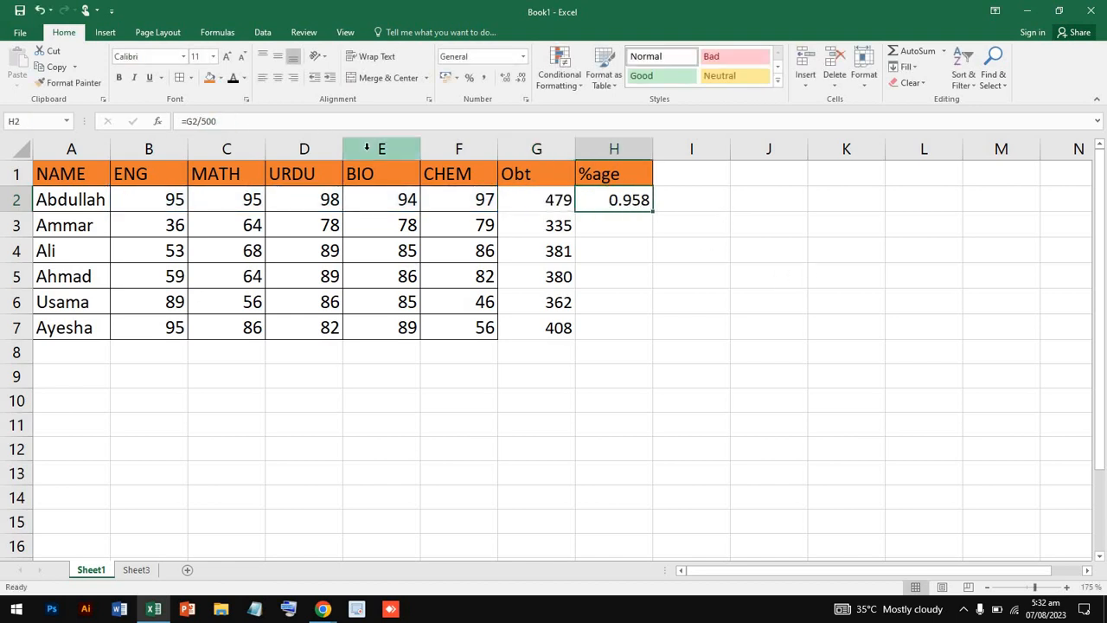
{"action": "left_click", "coordinate": [218, 121]}
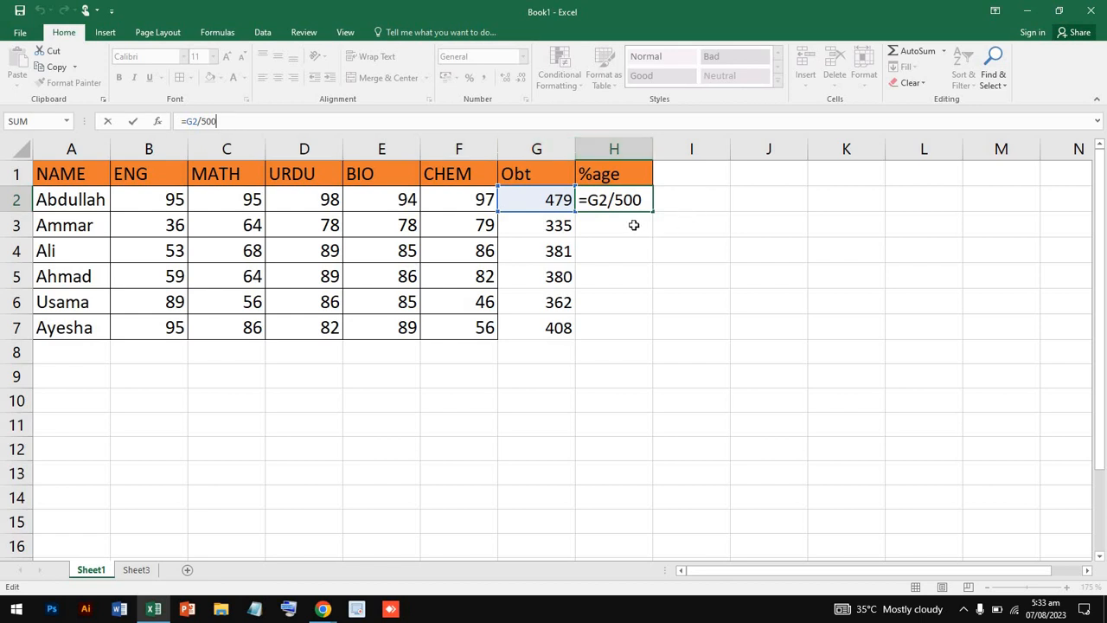
{"action": "key", "text": "Return"}
{"action": "left_click", "coordinate": [623, 199]}
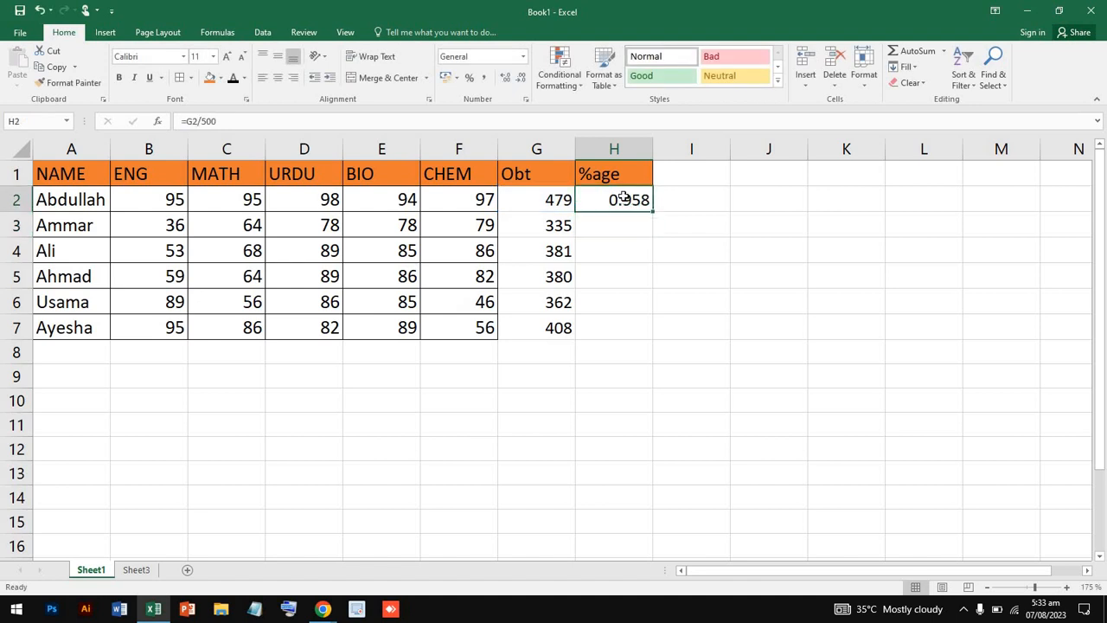
- Enclose the division in cell H2 in parentheses so the formula reads =(G2/500)
{"action": "left_click", "coordinate": [244, 123]}
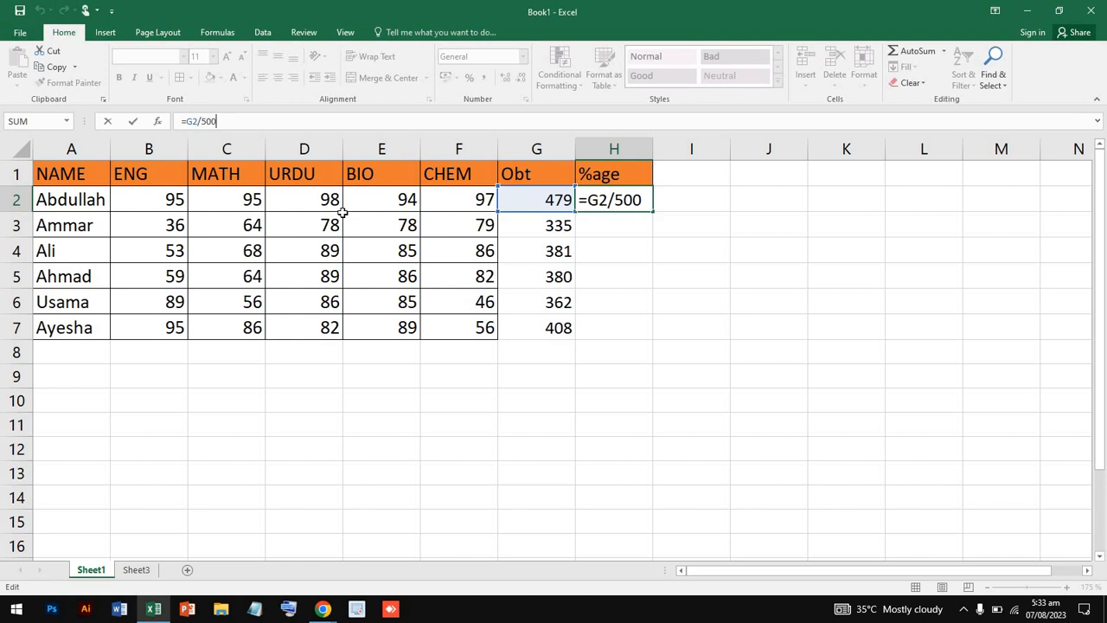
{"action": "type", "text": ")"}
{"action": "left_click", "coordinate": [187, 121]}
{"action": "type", "text": "("}
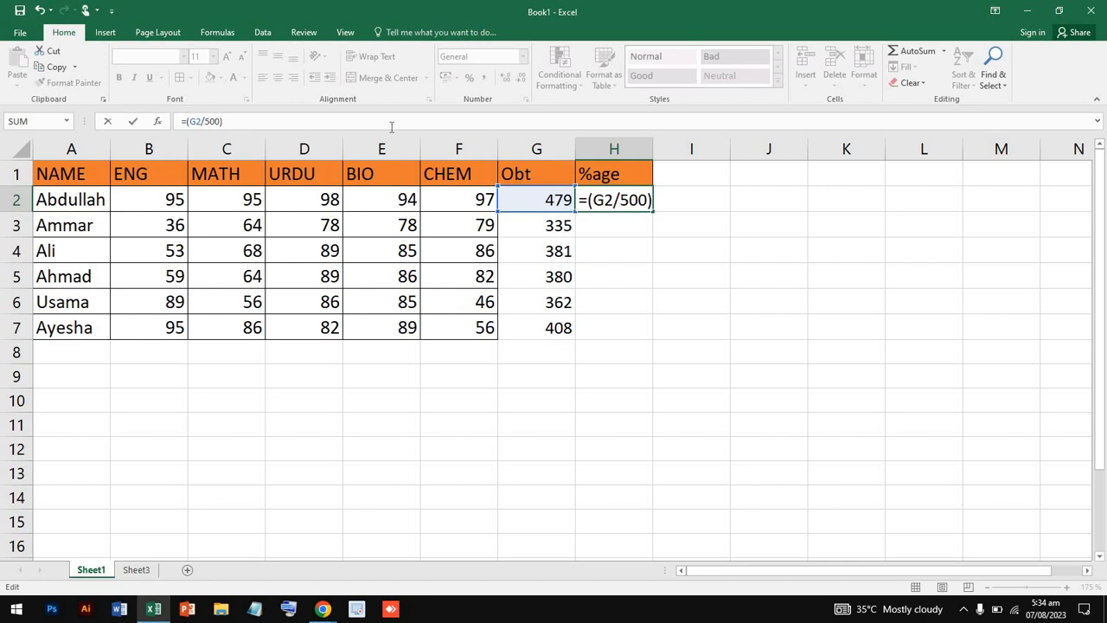
{"action": "key", "text": "Return"}
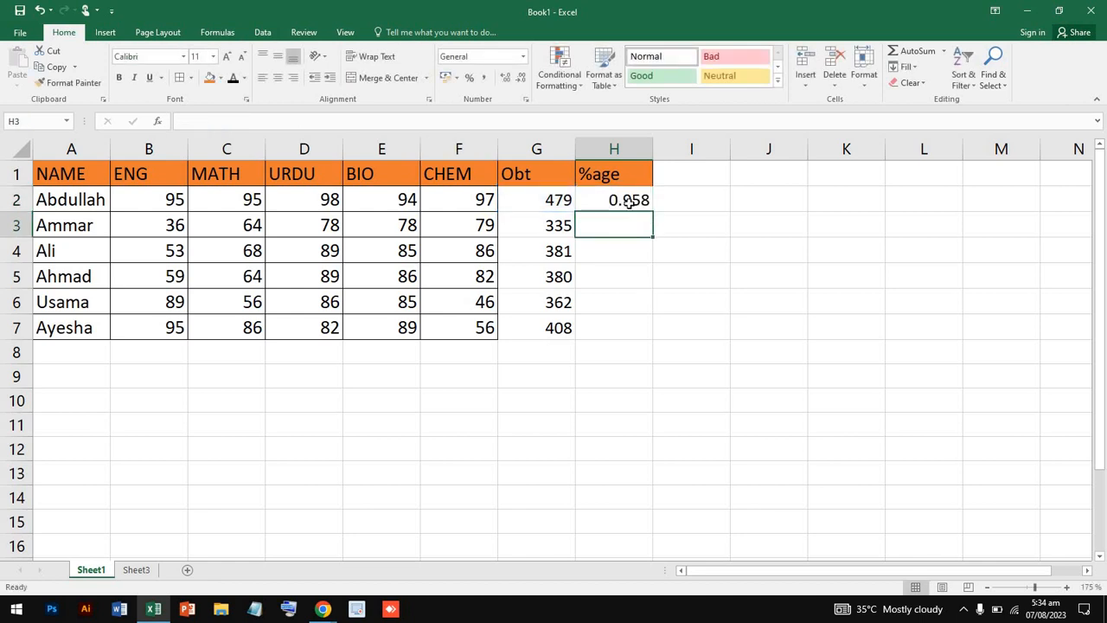
- Clear the formula from cell H2 in the %age column
{"action": "left_click", "coordinate": [629, 201]}
{"action": "key", "text": "BackSpace"}
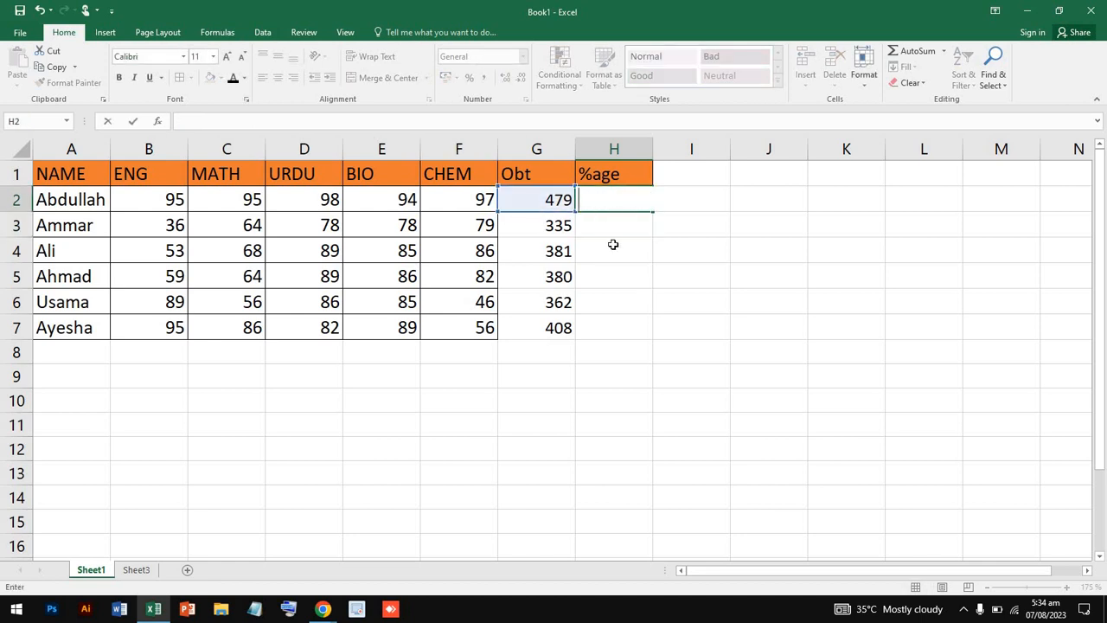
{"action": "left_click", "coordinate": [609, 206]}
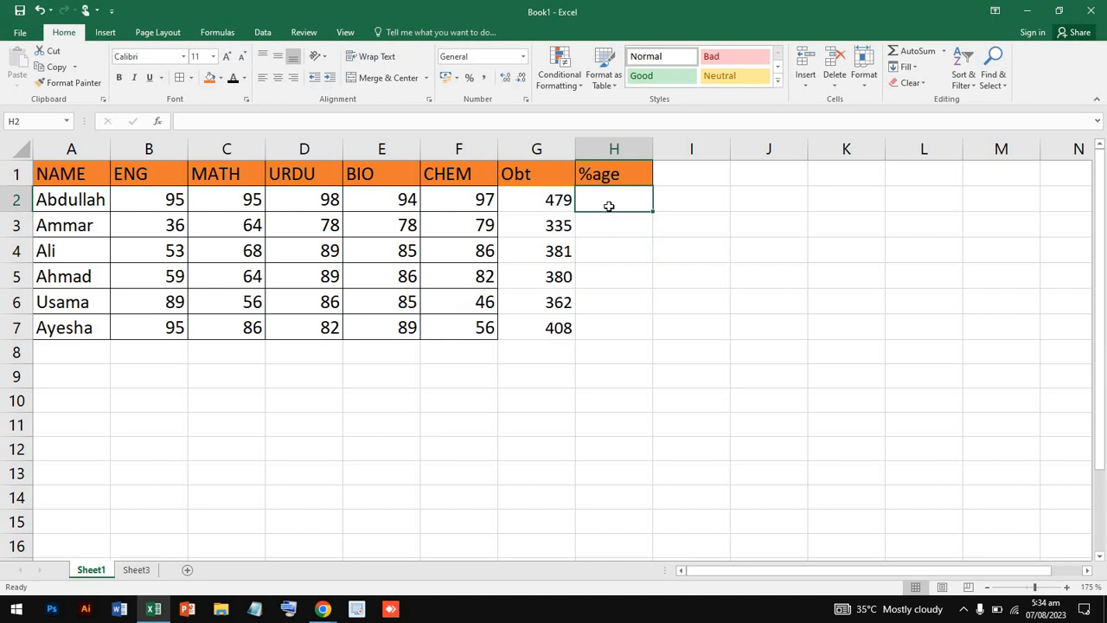
- Try the Percentage number format on the first student's total in cell G2 and undo it
{"action": "left_click", "coordinate": [552, 205]}
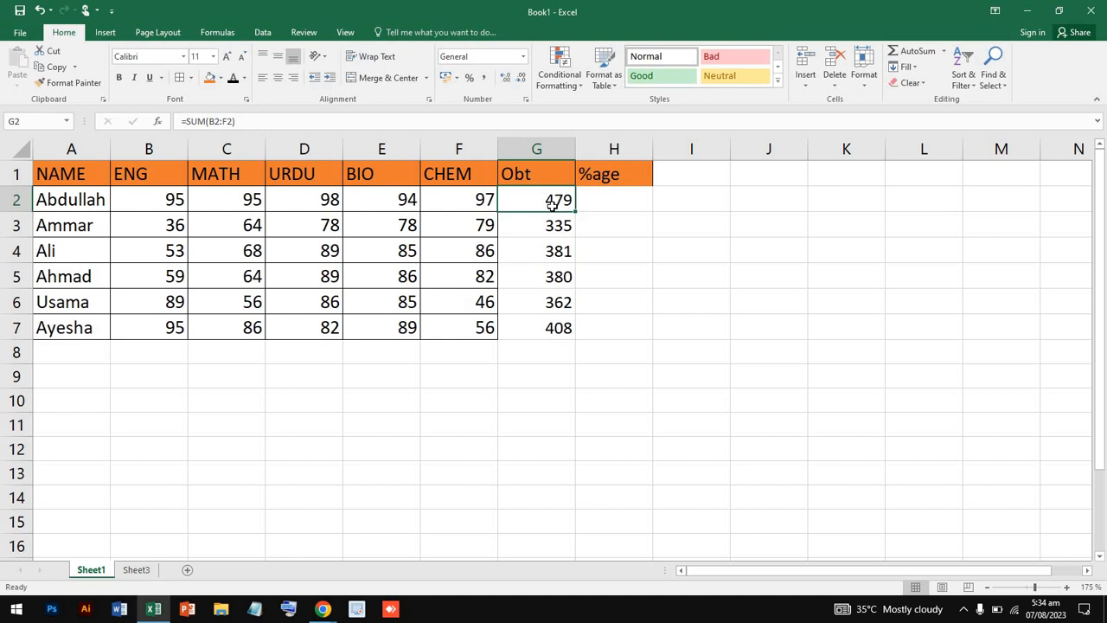
{"action": "key", "text": "ctrl+shift+5"}
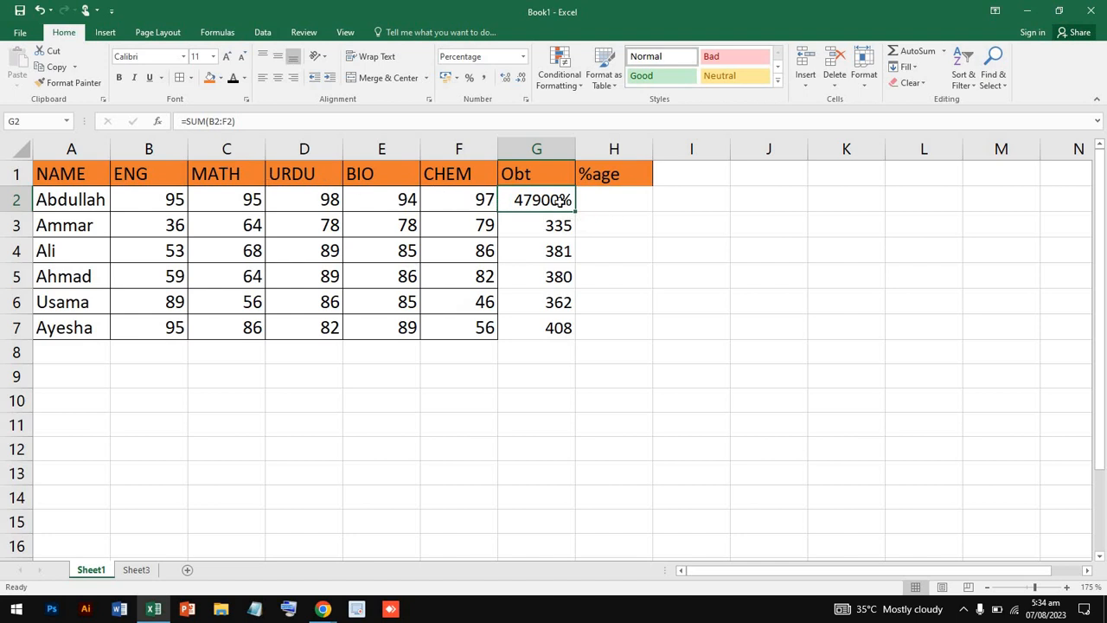
{"action": "key", "text": "ctrl+z"}
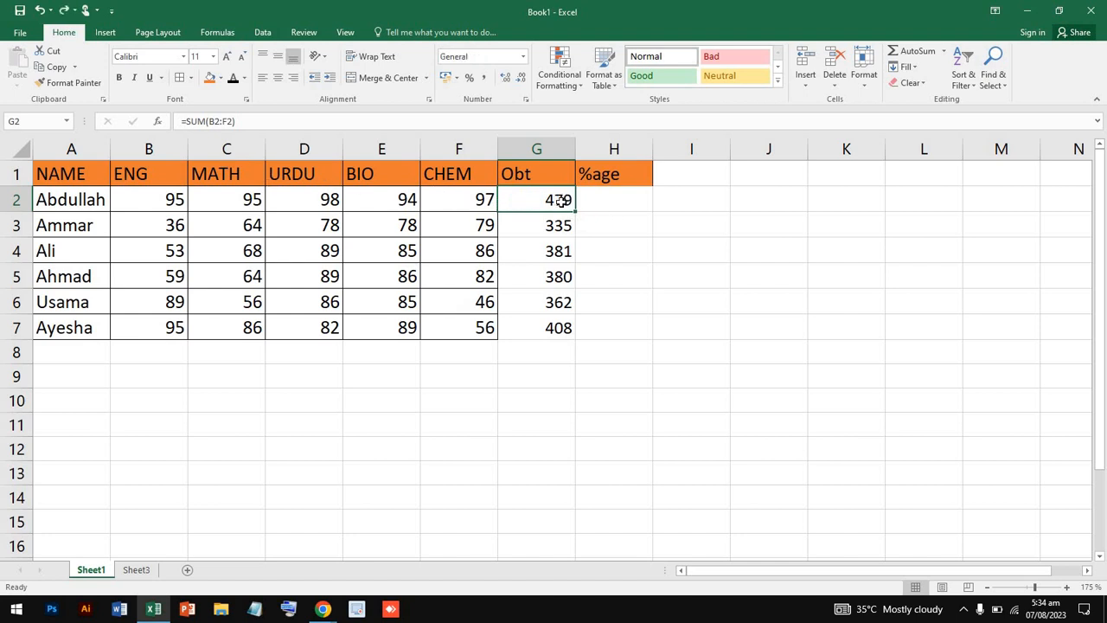
- Enter the percentage formula =(G2/500)*100 in cell H2 and fill it down through H7
{"action": "left_click", "coordinate": [610, 207]}
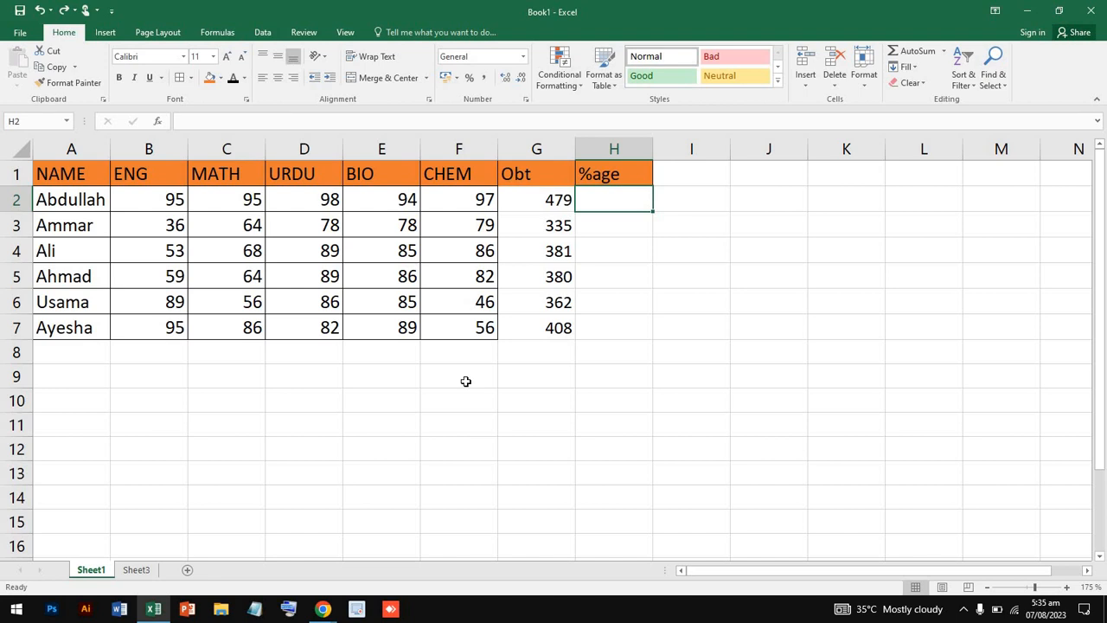
{"action": "left_click", "coordinate": [248, 118]}
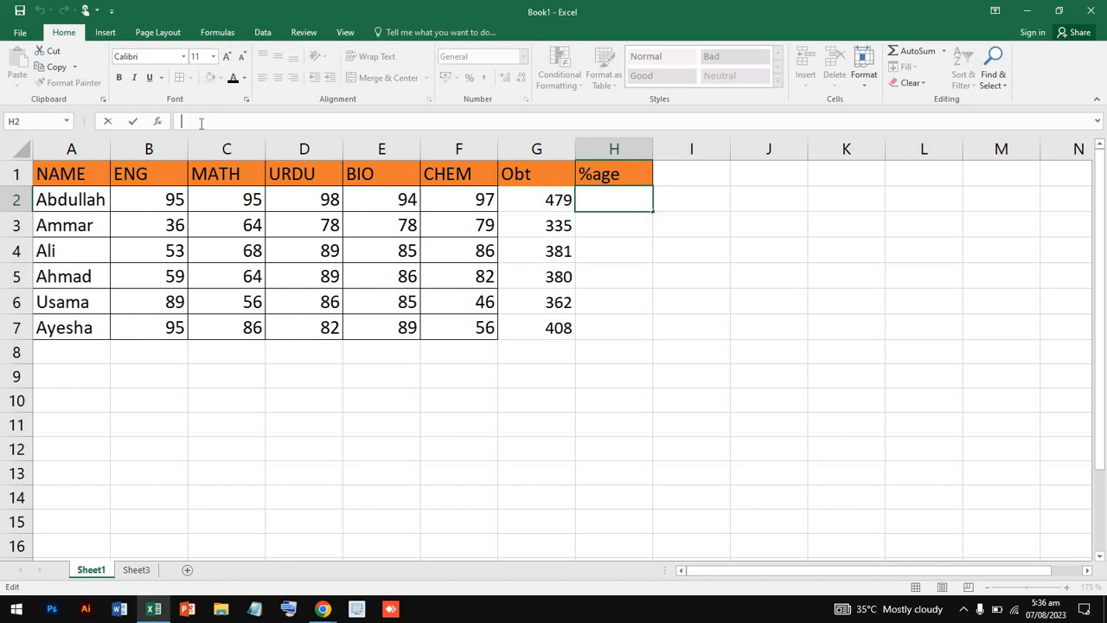
{"action": "type", "text": "="}
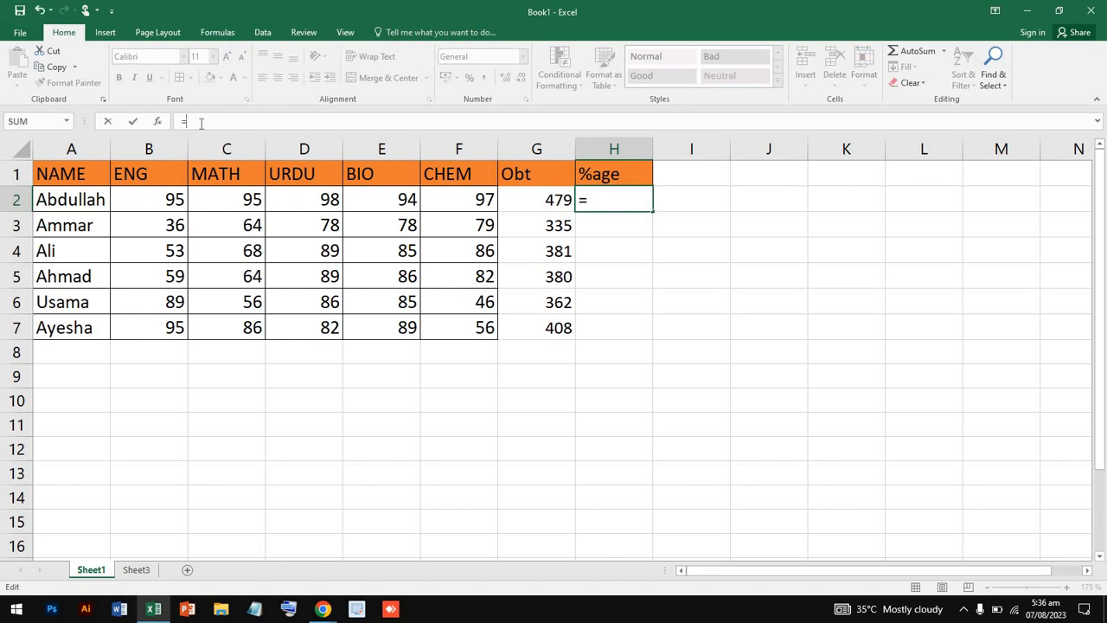
{"action": "type", "text": "("}
{"action": "left_click", "coordinate": [527, 206]}
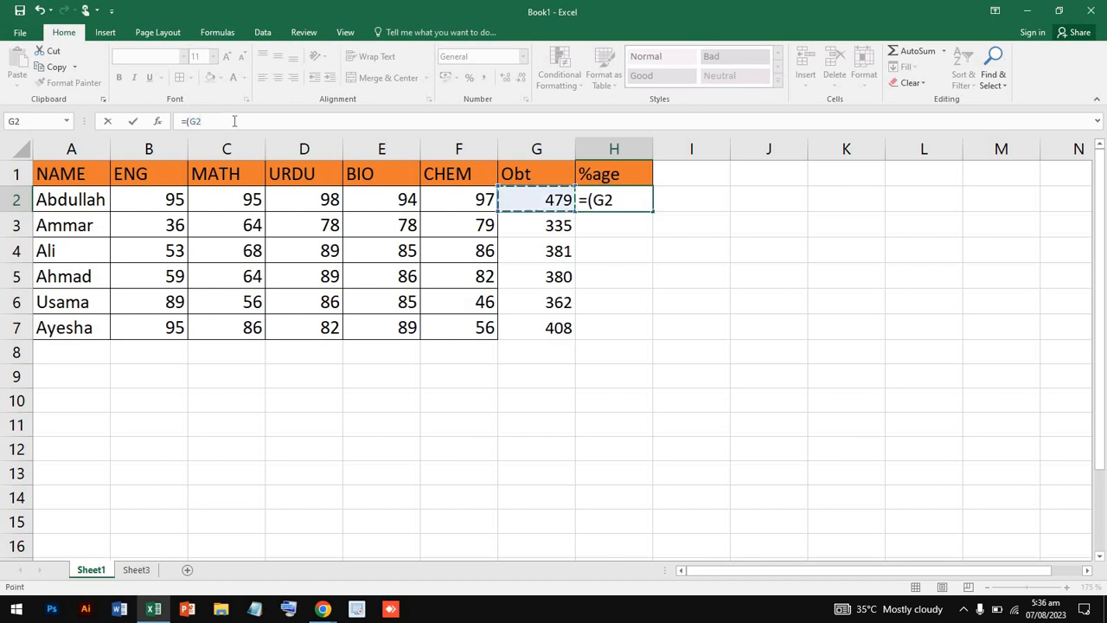
{"action": "type", "text": "/500"}
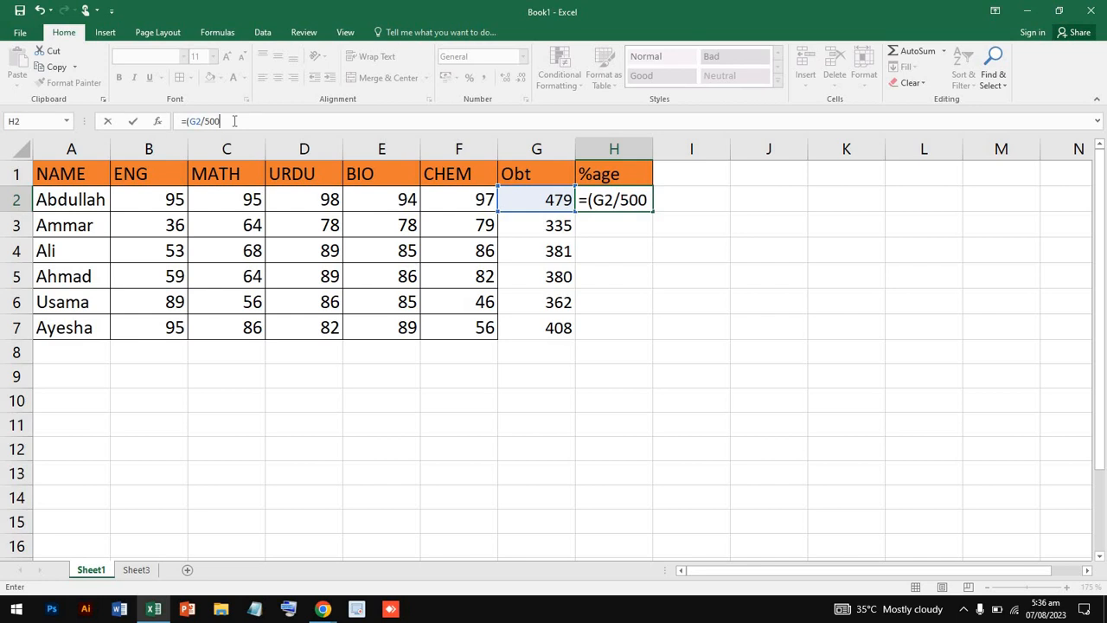
{"action": "type", "text": ")*"}
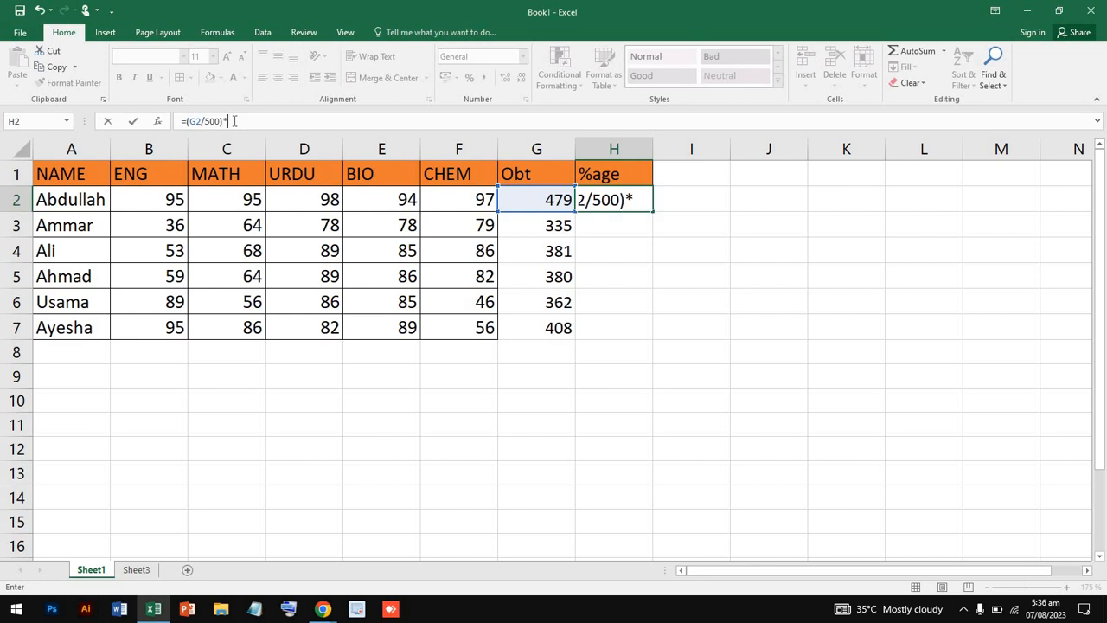
{"action": "type", "text": "100"}
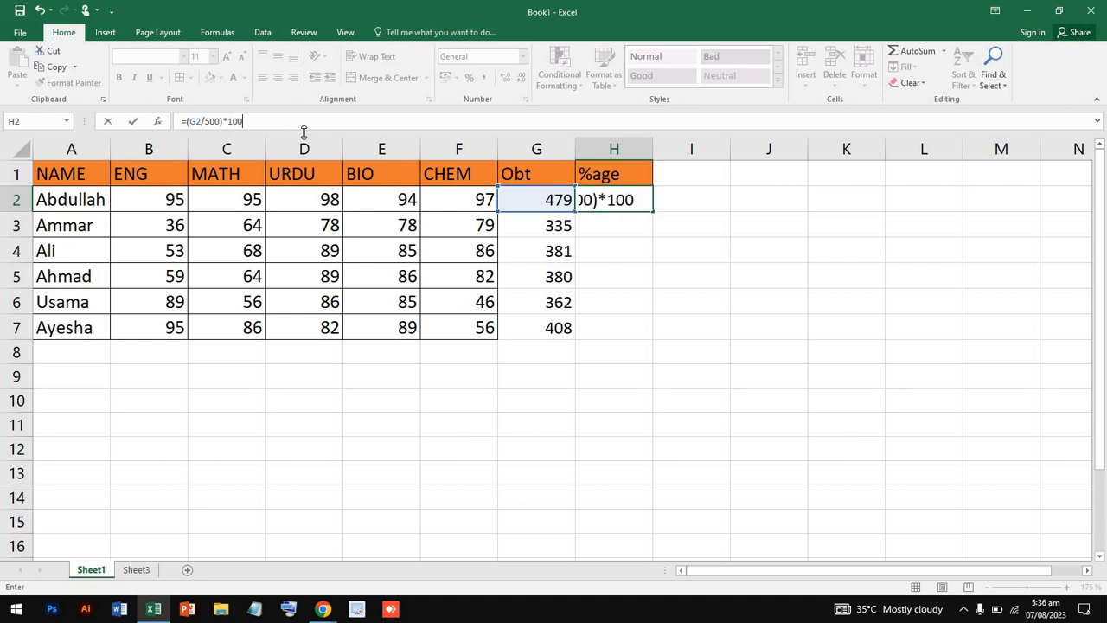
{"action": "key", "text": "Return"}
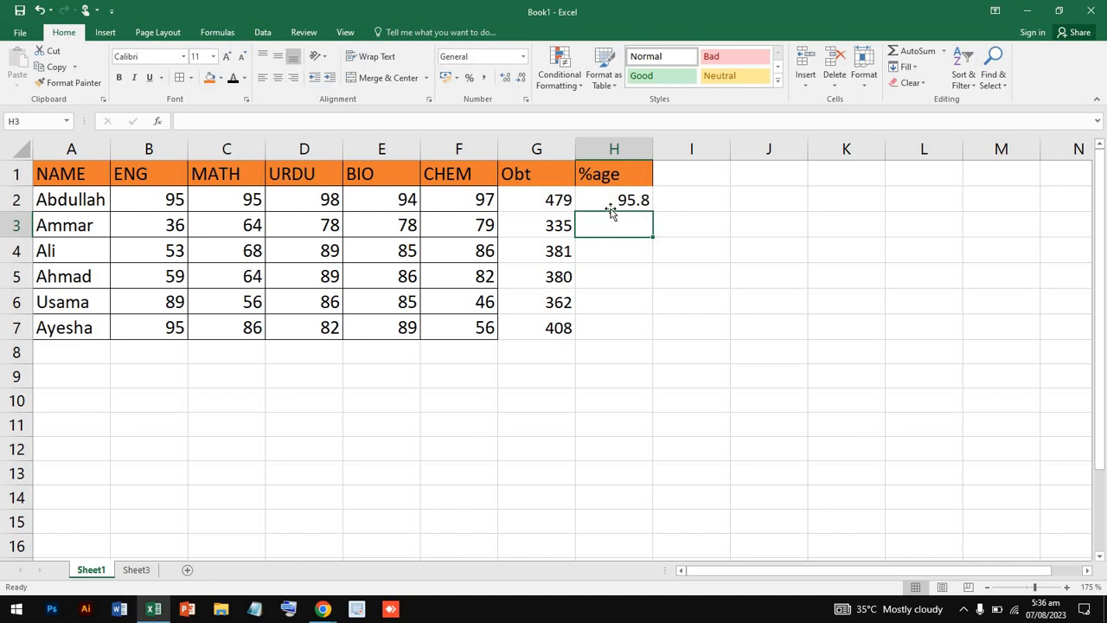
{"action": "left_click", "coordinate": [636, 201]}
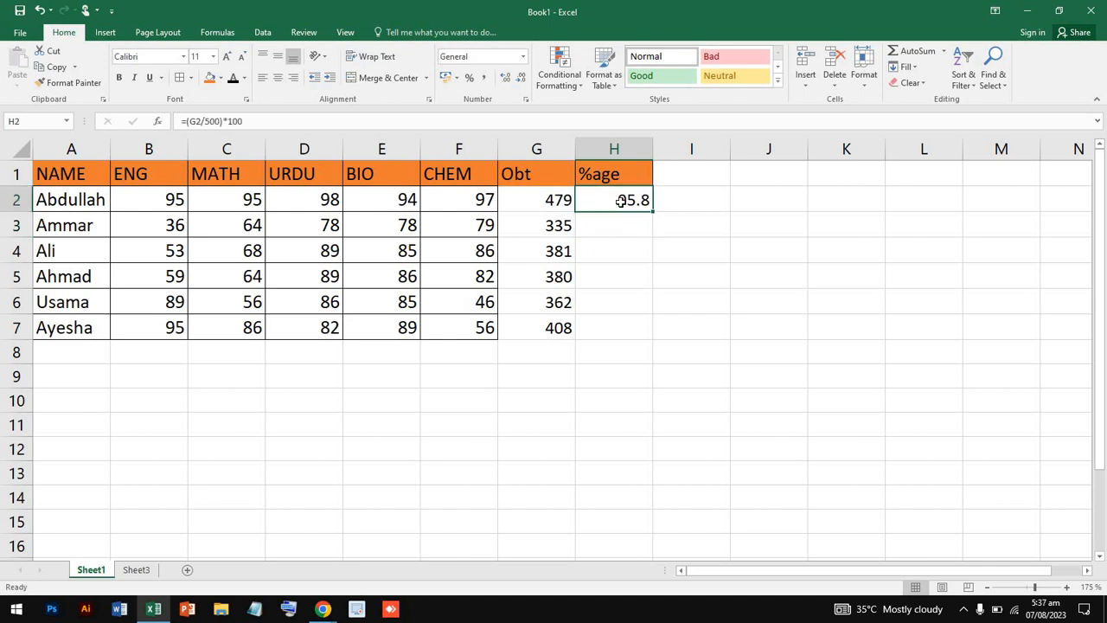
{"action": "left_click_drag", "start_coordinate": [657, 210], "coordinate": [656, 328]}
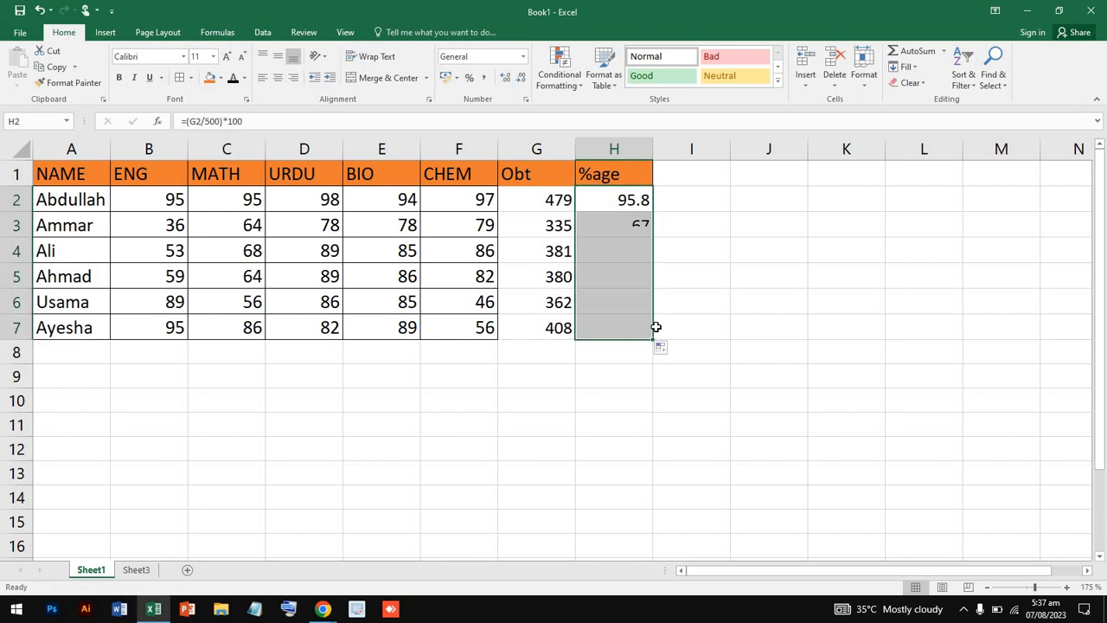
- Apply All Borders to the range F2:H7 covering the CHEM, Obt and %age columns
{"action": "left_click", "coordinate": [710, 338]}
{"action": "left_click", "coordinate": [606, 350]}
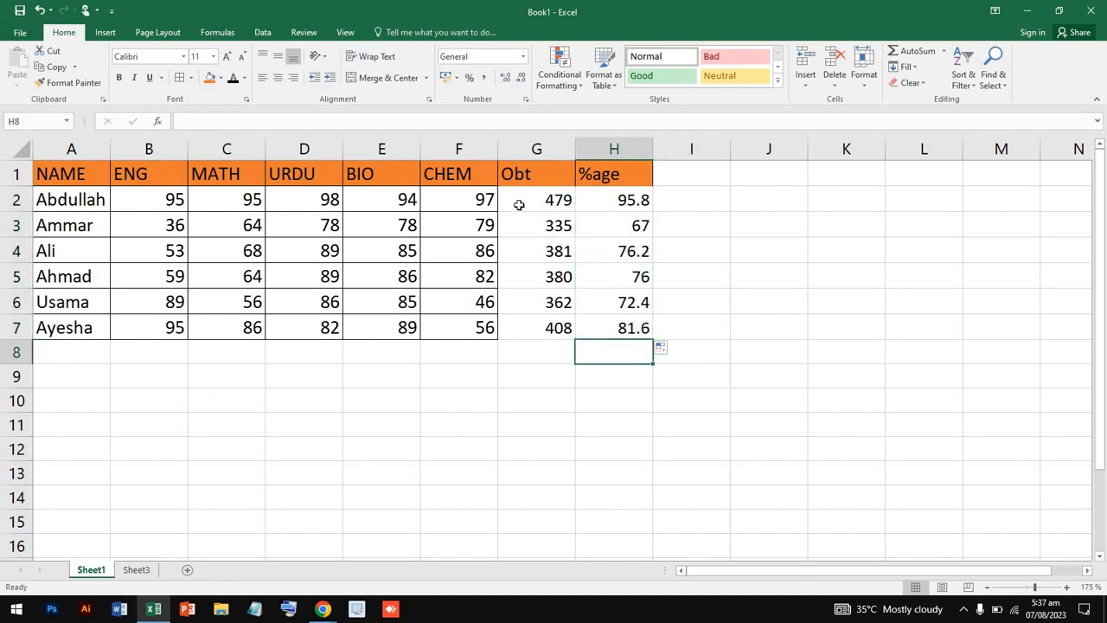
{"action": "left_click_drag", "start_coordinate": [481, 198], "coordinate": [631, 321]}
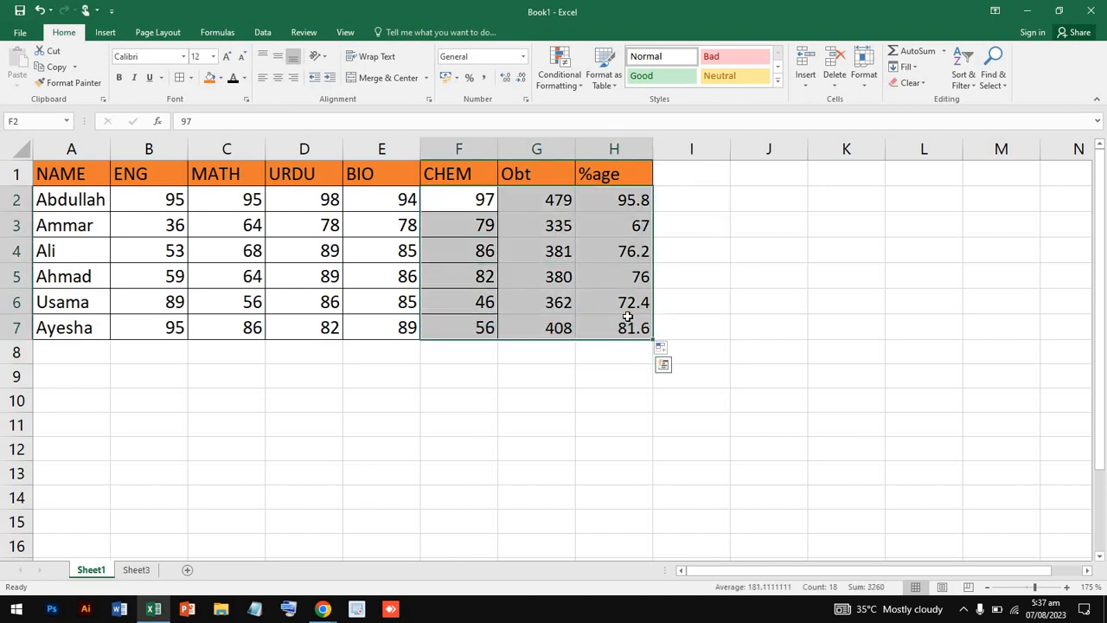
{"action": "left_click", "coordinate": [191, 78]}
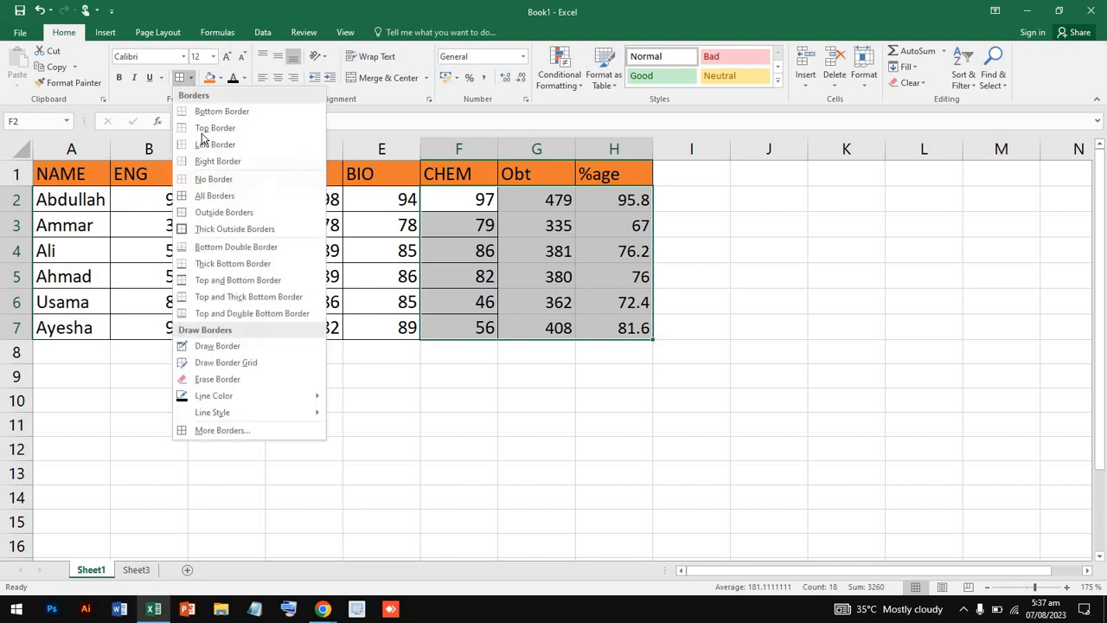
{"action": "left_click", "coordinate": [215, 195]}
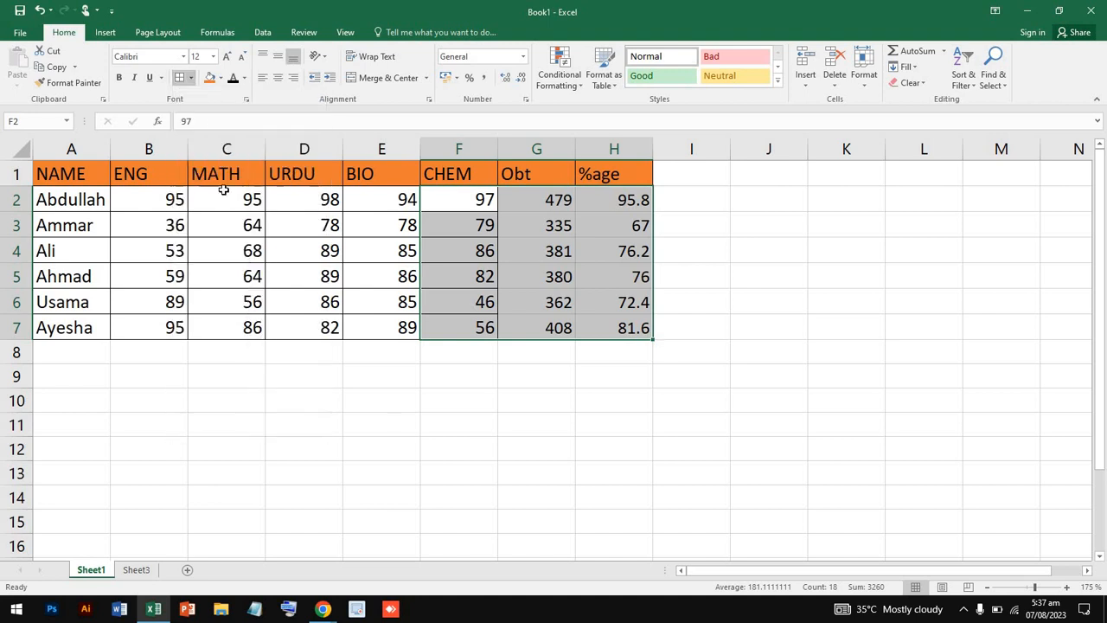
{"action": "left_click", "coordinate": [656, 302]}
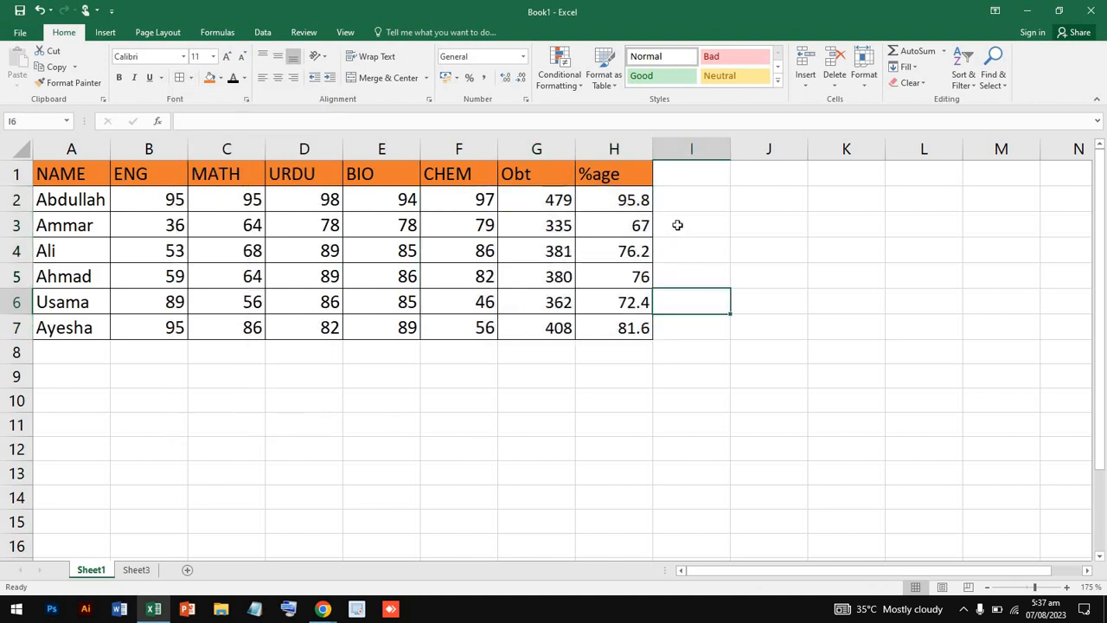
- Insert the AutoSum formula =SUM(H2) in cell I2 beside the first student's percentage
{"action": "left_click", "coordinate": [697, 201]}
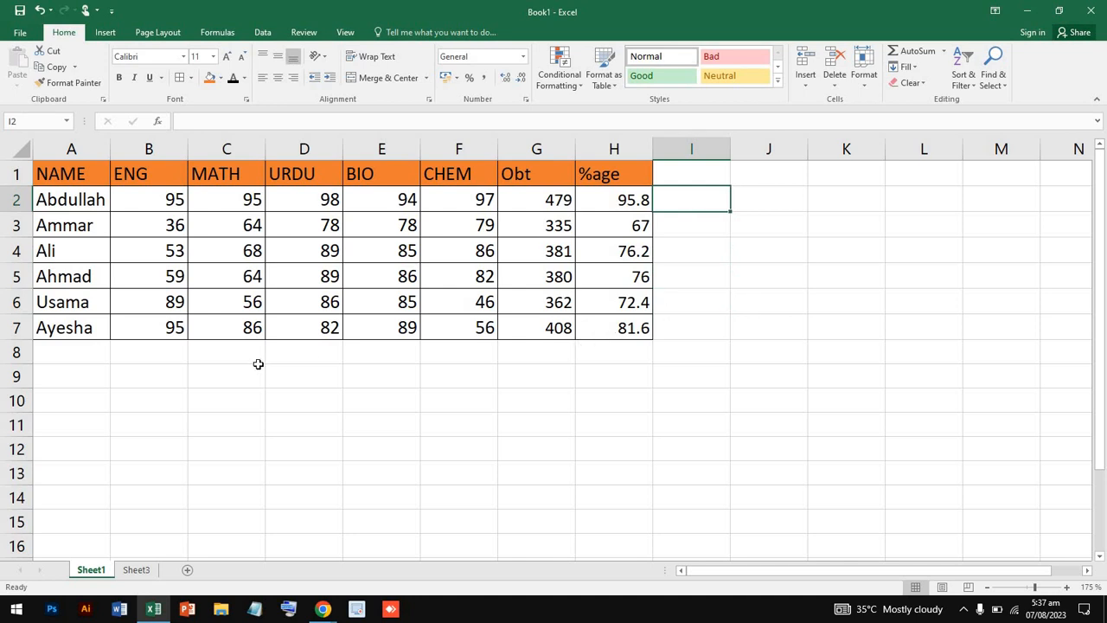
{"action": "left_click", "coordinate": [78, 351]}
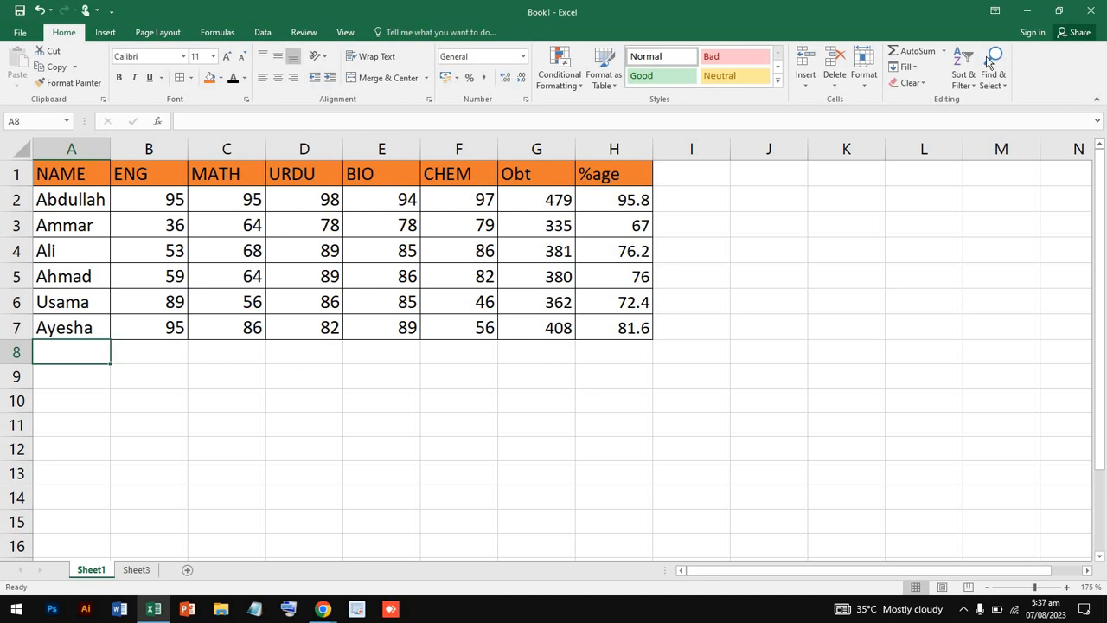
{"action": "left_click", "coordinate": [944, 50]}
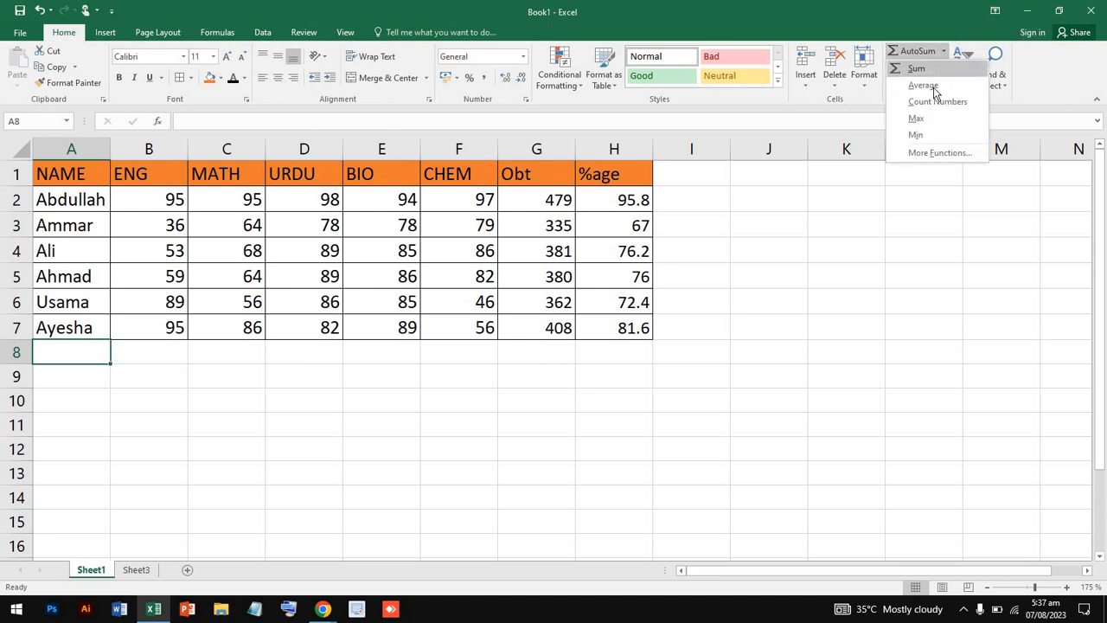
{"action": "left_click", "coordinate": [696, 204]}
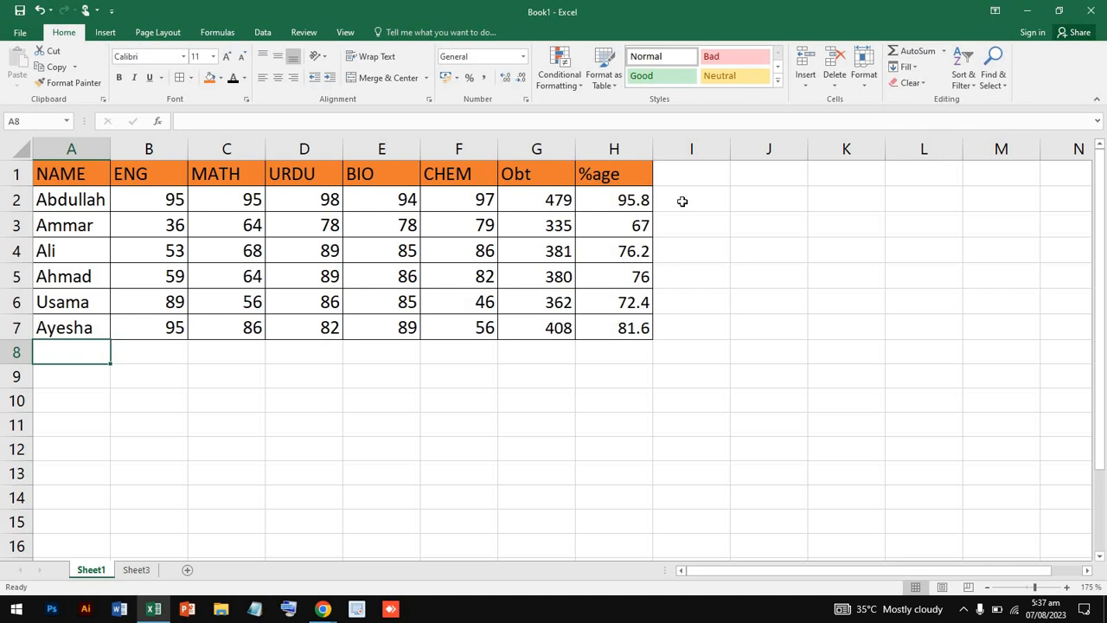
{"action": "left_click", "coordinate": [696, 204]}
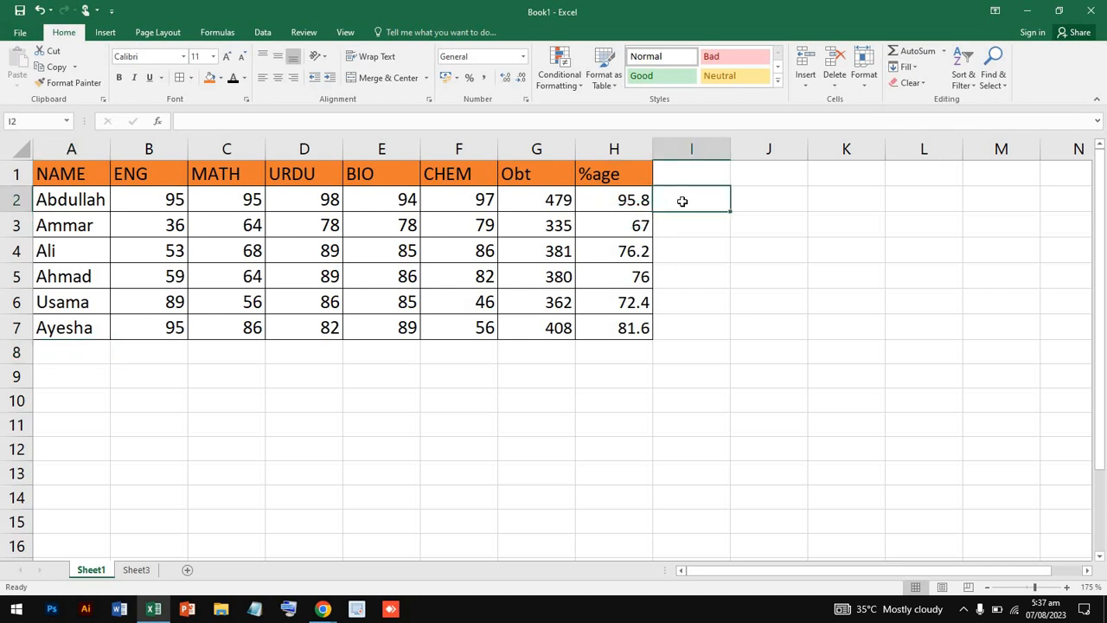
{"action": "left_click", "coordinate": [929, 50]}
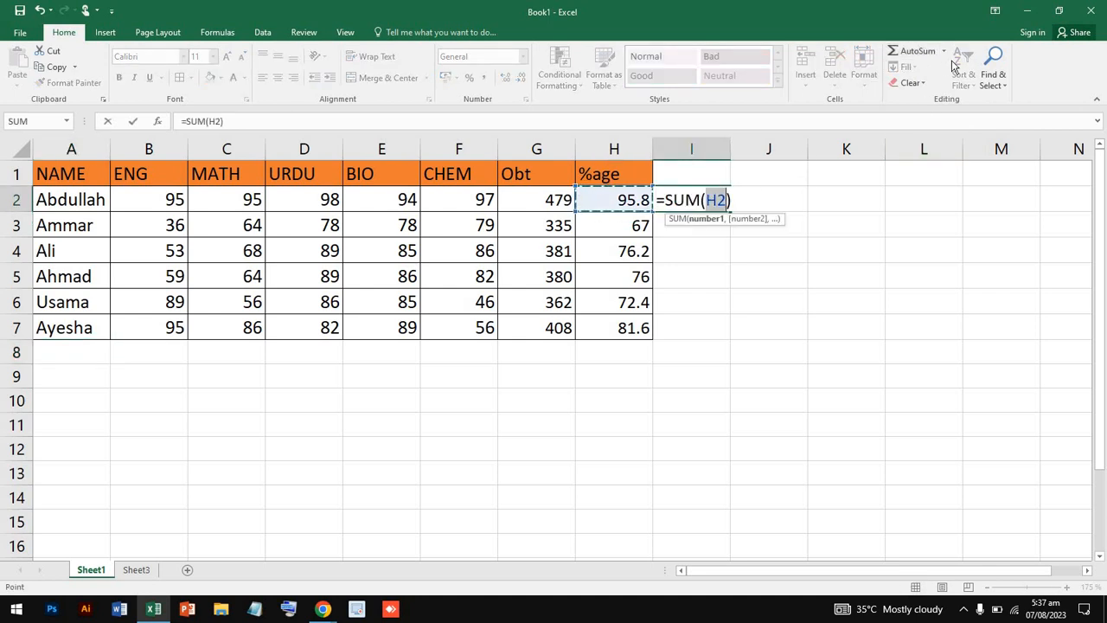
{"action": "left_click", "coordinate": [944, 50]}
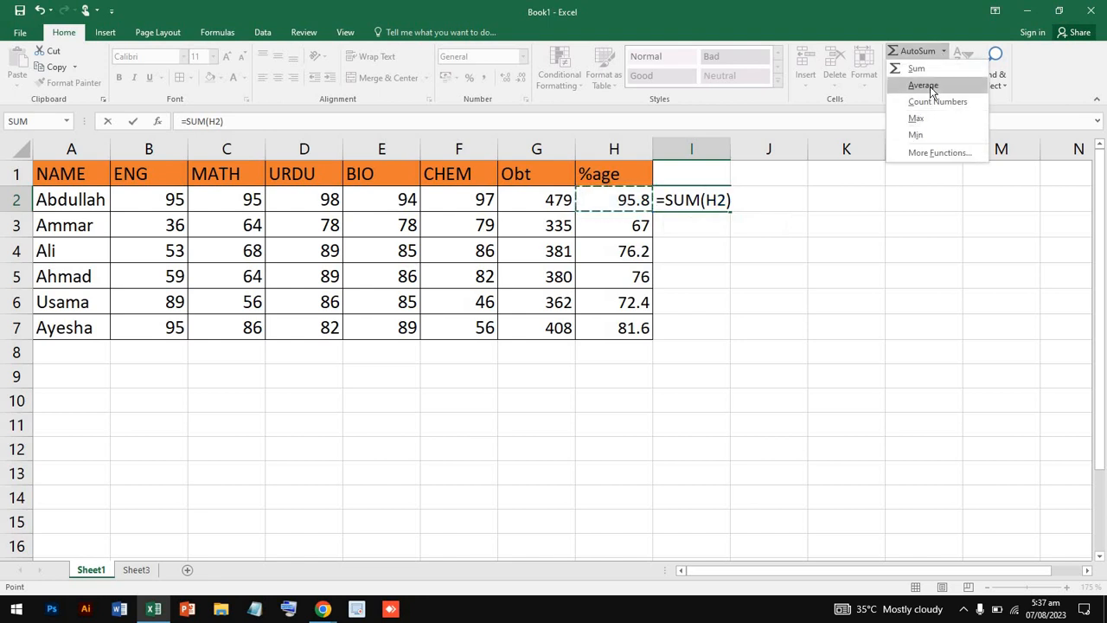
{"action": "left_click", "coordinate": [923, 84]}
{"action": "left_click", "coordinate": [711, 204]}
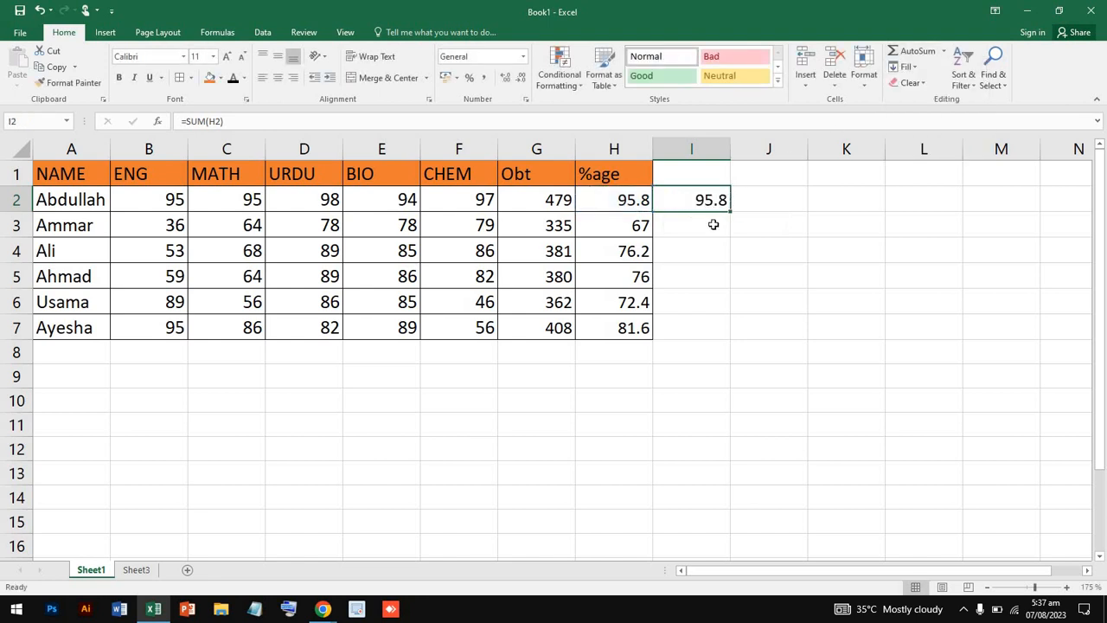
- Fill the SUM formula from cell I2 down through I7
{"action": "left_click", "coordinate": [711, 222]}
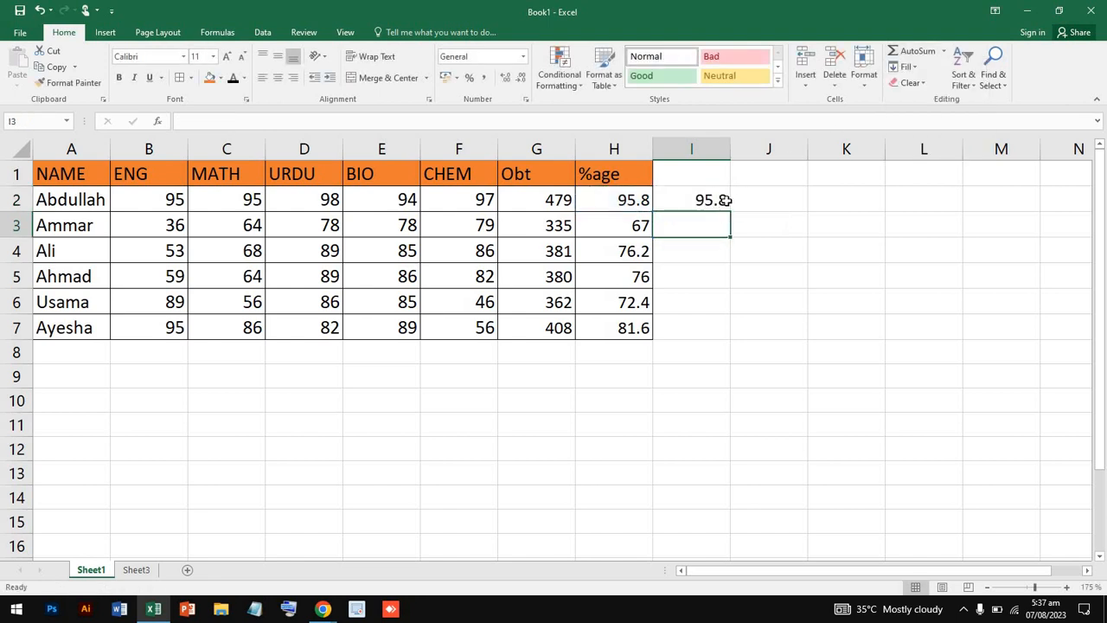
{"action": "left_click", "coordinate": [723, 201]}
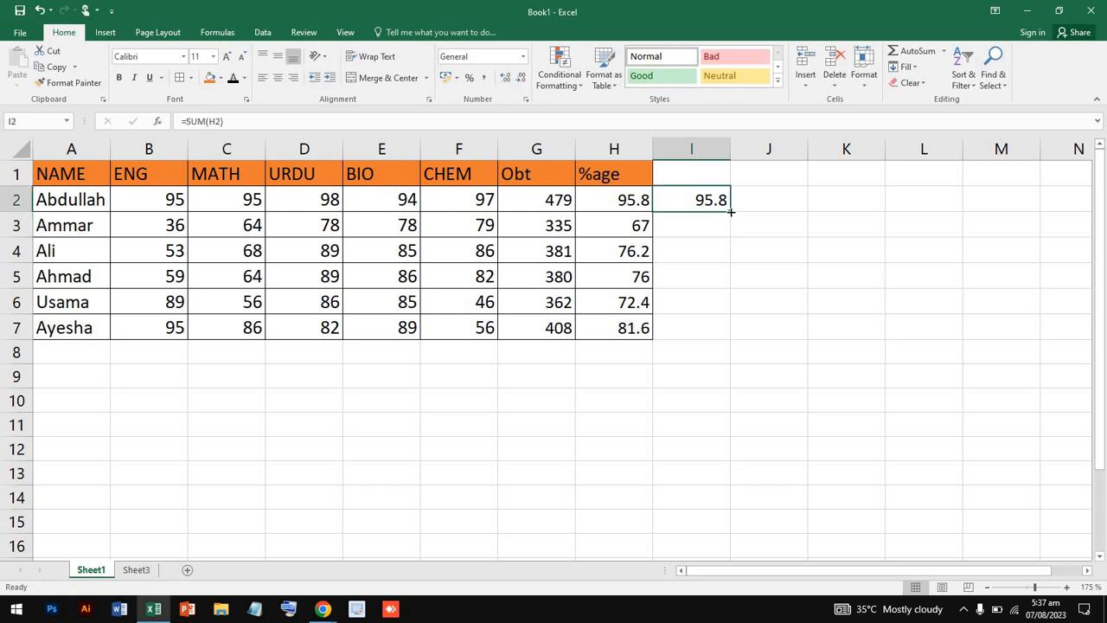
{"action": "left_click_drag", "start_coordinate": [731, 211], "coordinate": [724, 330]}
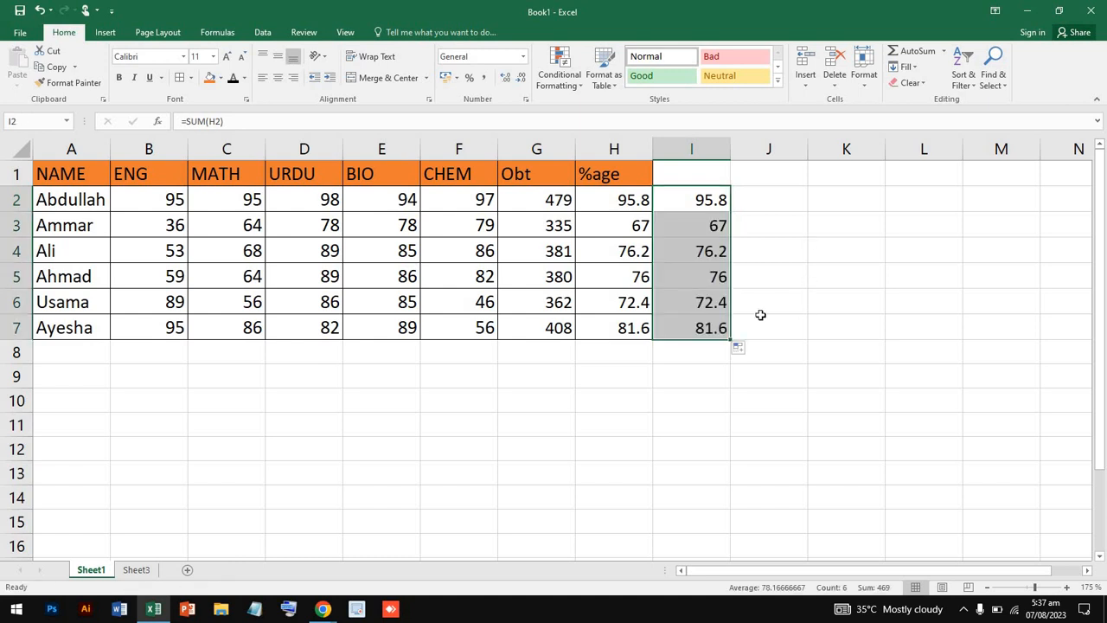
{"action": "left_click", "coordinate": [763, 325]}
{"action": "left_click", "coordinate": [704, 180]}
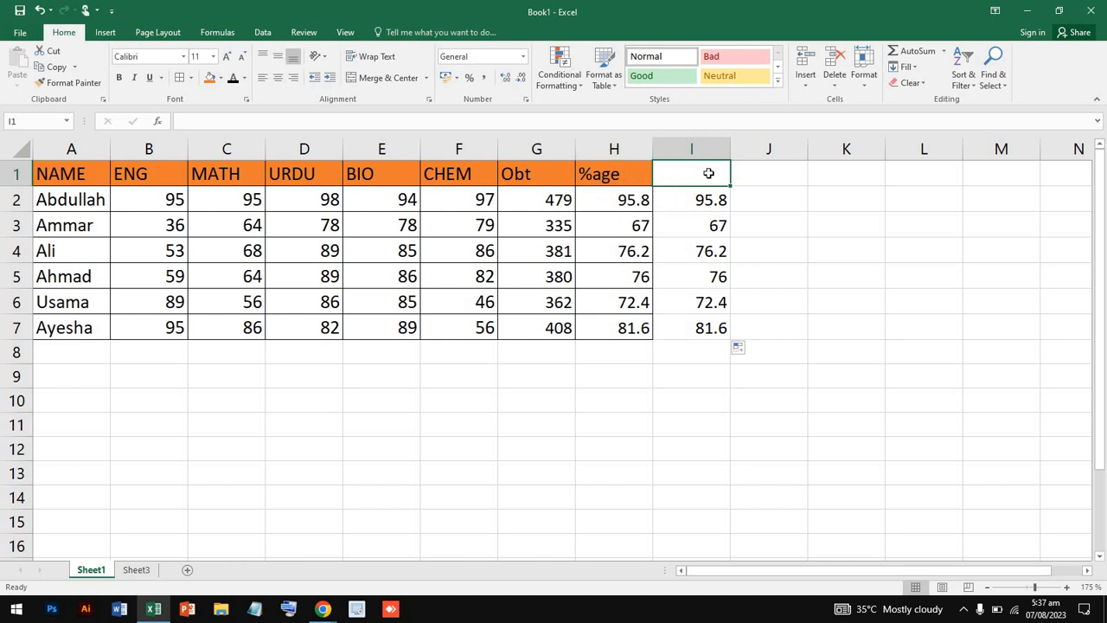
- Try to clear the contents of the range I1:I7
{"action": "mouse_move", "coordinate": [708, 173]}
{"action": "left_mouse_down"}
{"action": "mouse_move", "coordinate": [715, 353]}
{"action": "mouse_move", "coordinate": [720, 342]}
{"action": "left_mouse_up"}
{"action": "key", "text": "BackSpace"}
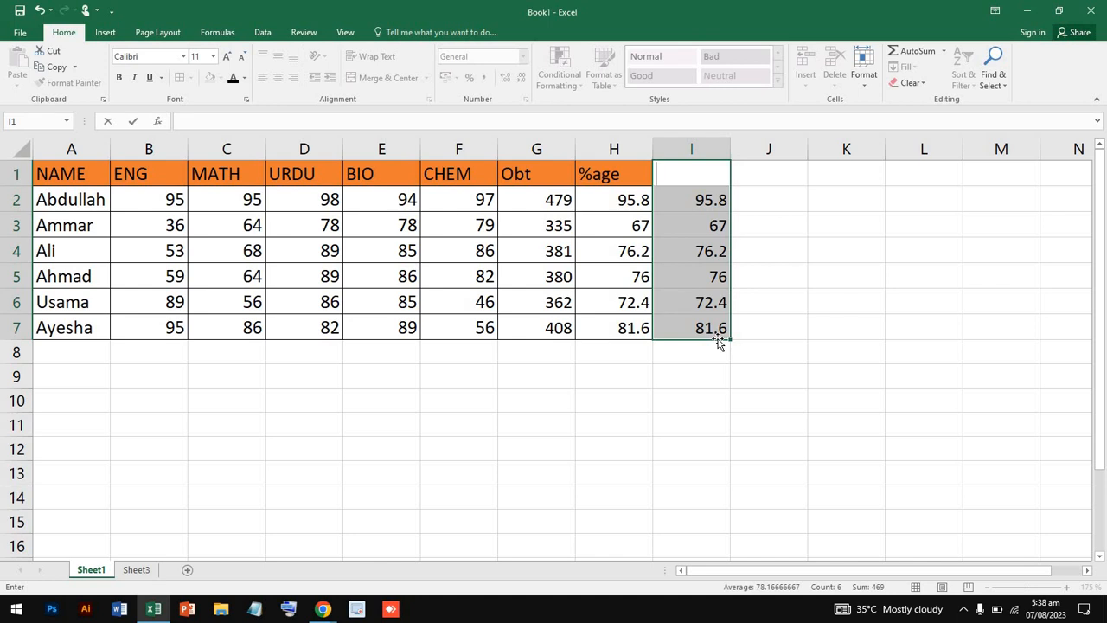
{"action": "left_click", "coordinate": [803, 358]}
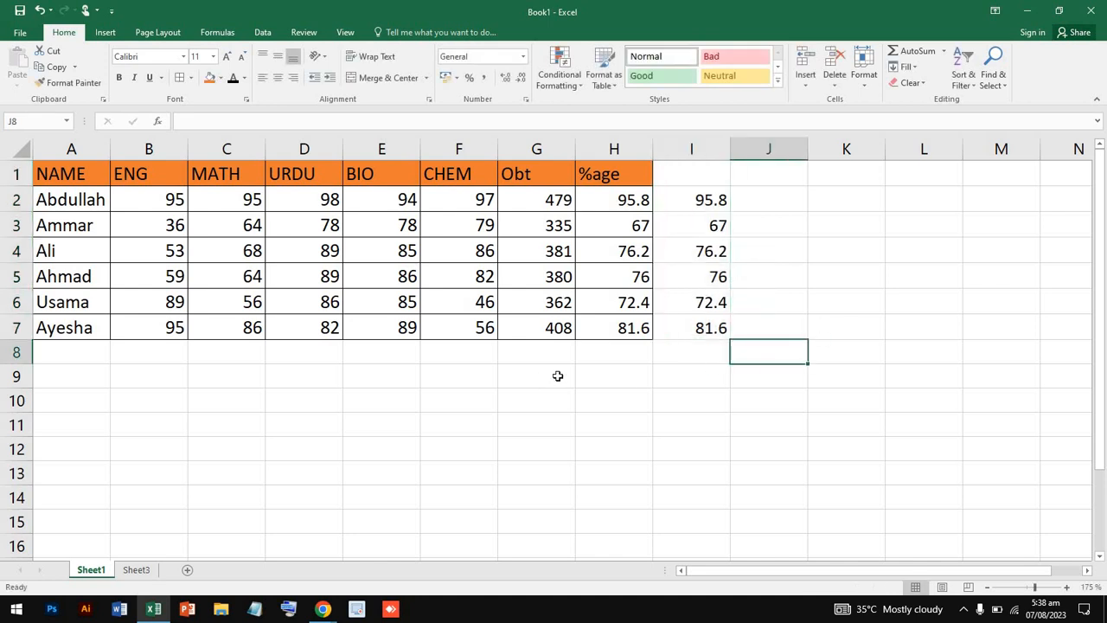
- Enter the note "shift +8" in cell G9 below the marks table
{"action": "left_click", "coordinate": [522, 378]}
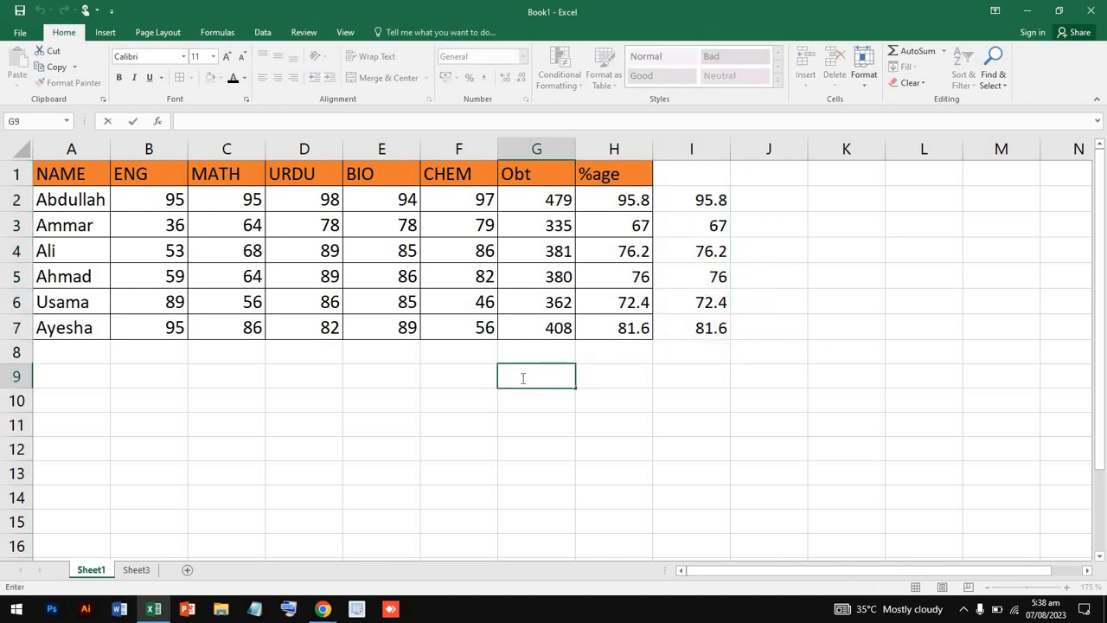
{"action": "type", "text": "shift ="}
{"action": "key", "text": "BackSpace"}
{"action": "type", "text": "_"}
{"action": "key", "text": "BackSpace"}
{"action": "type", "text": "+8"}
{"action": "key", "text": "Return"}
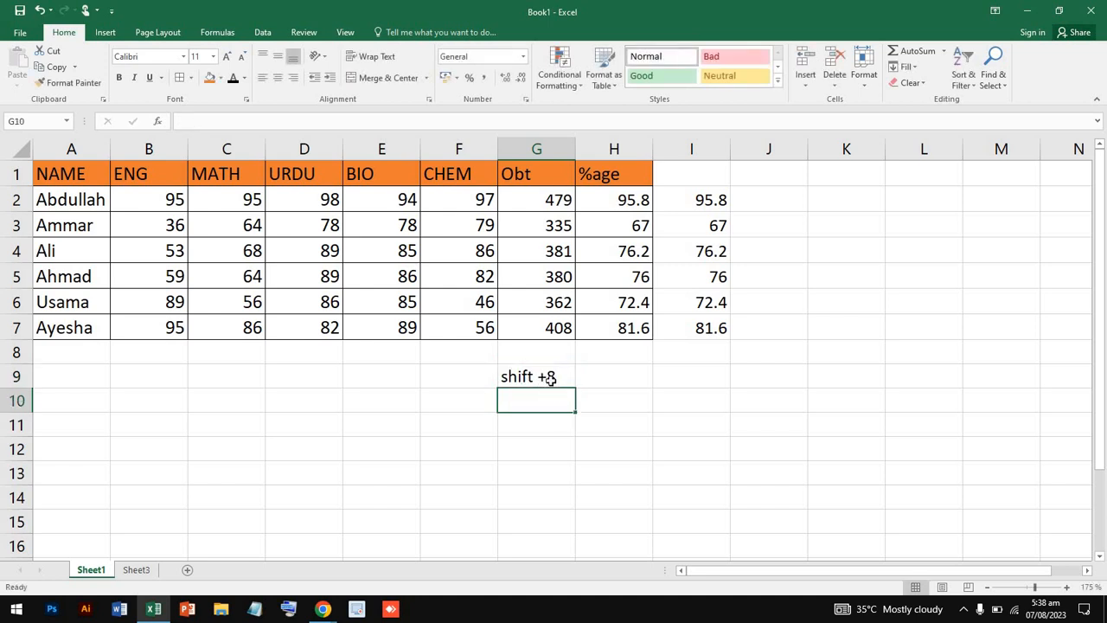
- Clear the note from cell G9 and all contents of the range I1:J8
{"action": "left_click", "coordinate": [545, 372]}
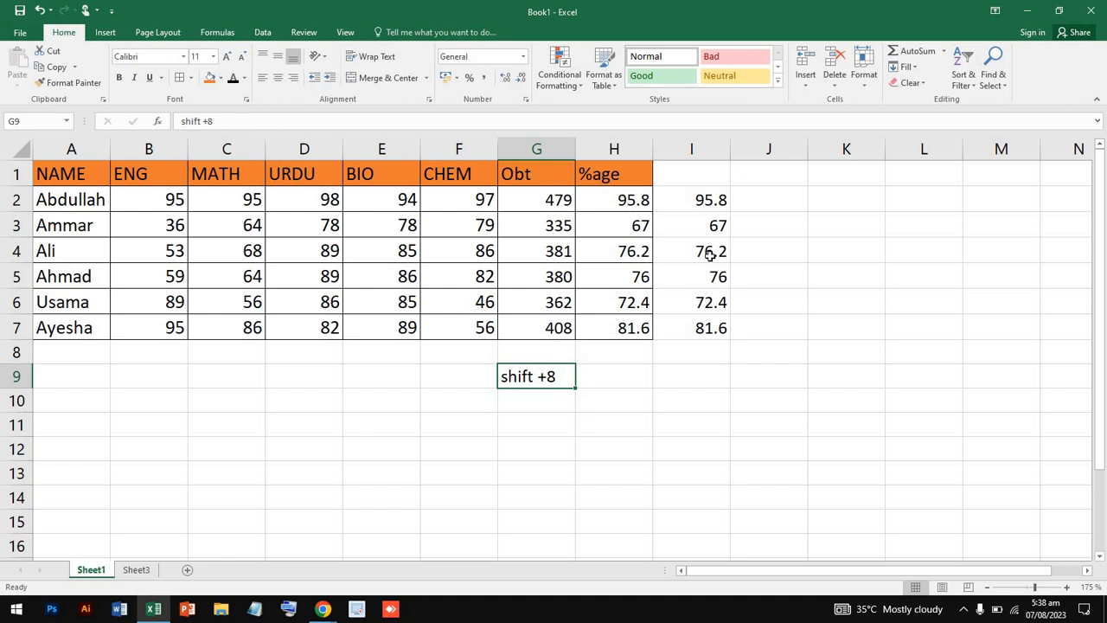
{"action": "key", "text": "Delete"}
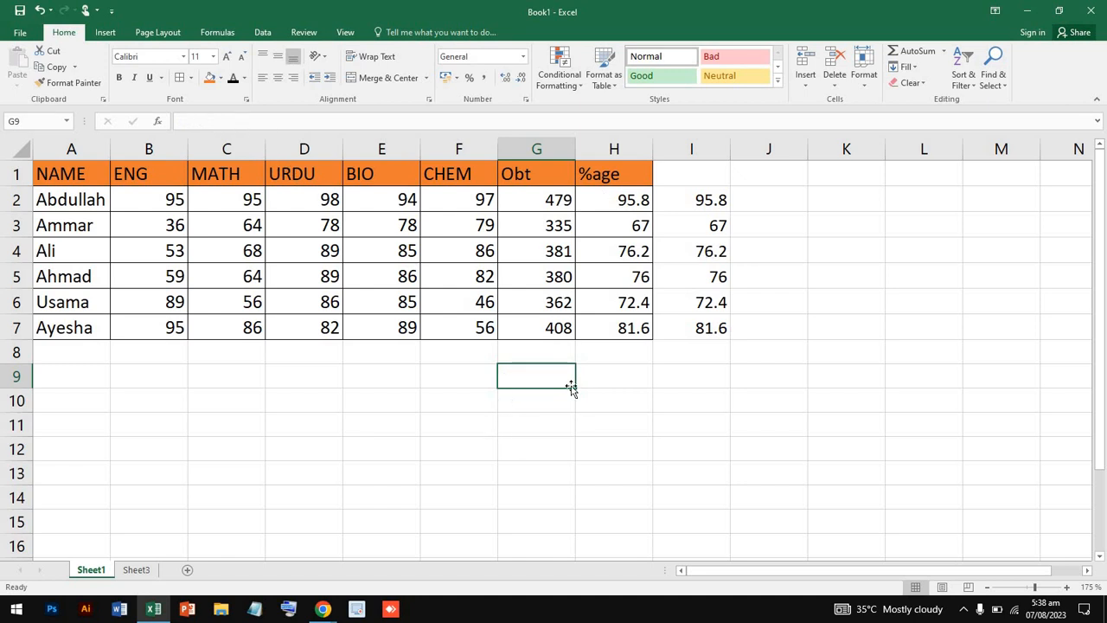
{"action": "left_click", "coordinate": [681, 174]}
{"action": "left_click", "coordinate": [796, 343], "text": "shift"}
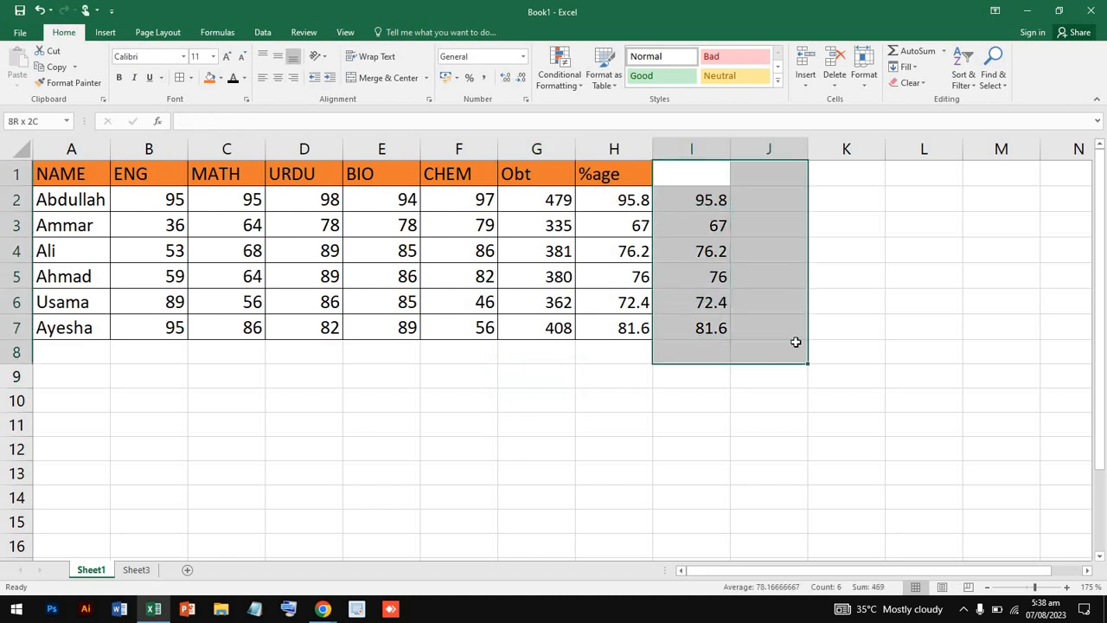
{"action": "key", "text": "Delete"}
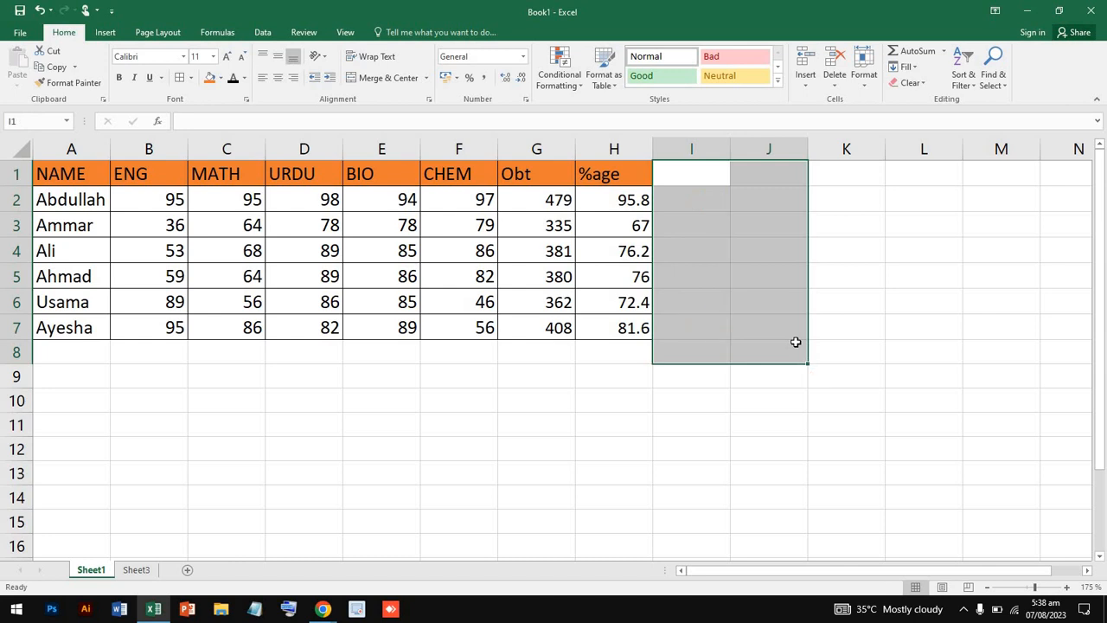
{"action": "left_click", "coordinate": [542, 370]}
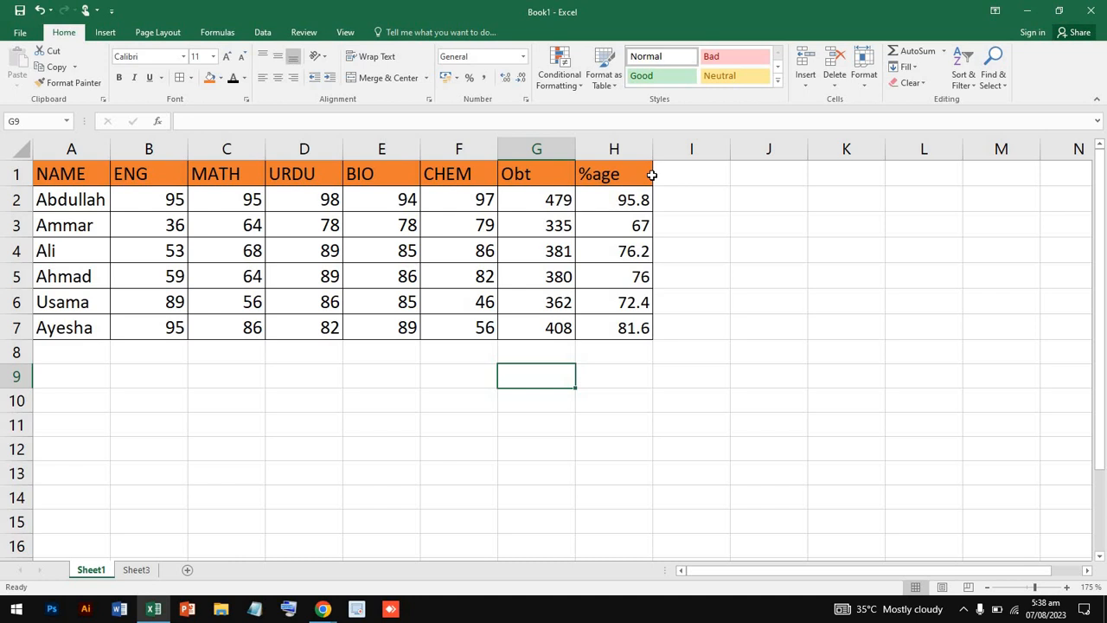
{"action": "double_click", "coordinate": [143, 199]}
{"action": "left_click_drag", "start_coordinate": [143, 199], "coordinate": [383, 359]}
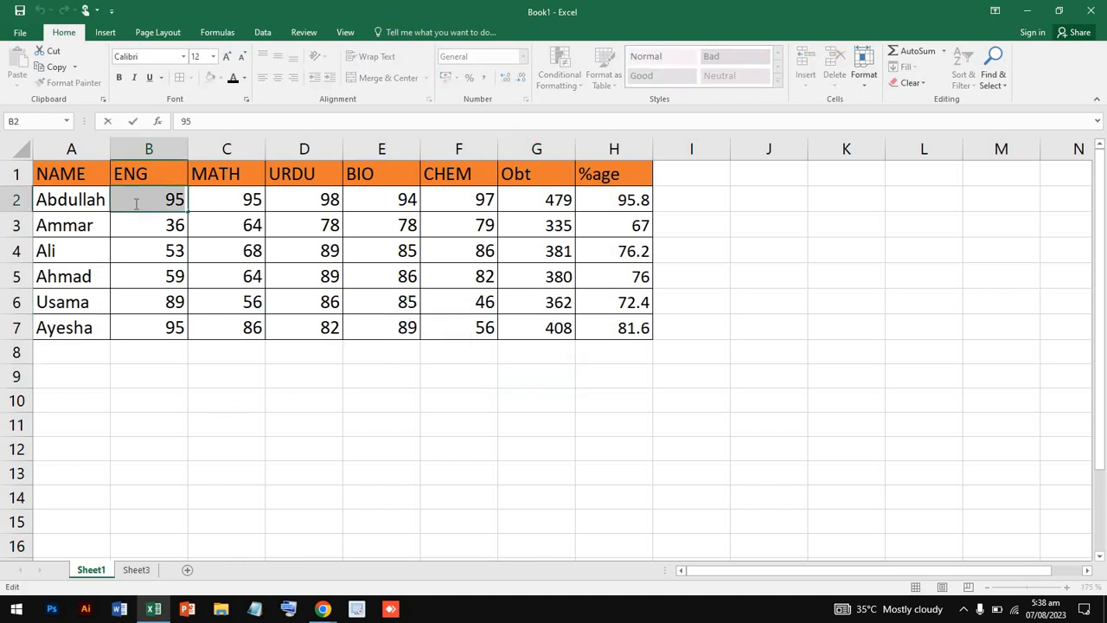
{"action": "left_click", "coordinate": [195, 282]}
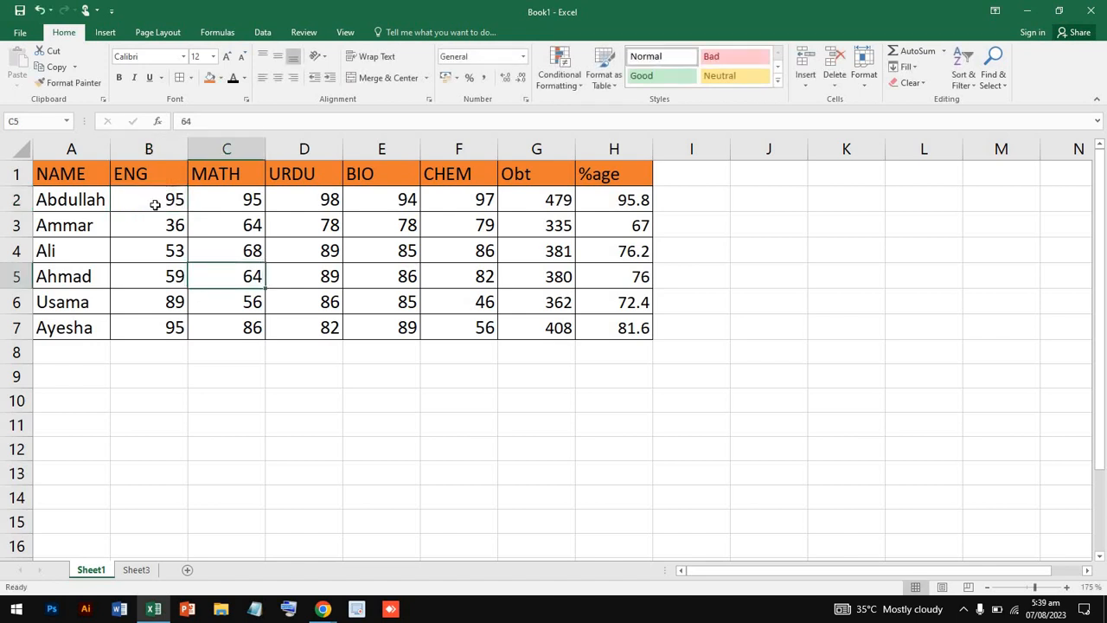
- Copy the marks, totals and percentages in B2:H7 and paste them below the table starting at cell B8
{"action": "left_click", "coordinate": [151, 197]}
{"action": "left_click_drag", "start_coordinate": [152, 198], "coordinate": [558, 343]}
{"action": "left_click_drag", "start_coordinate": [652, 320], "coordinate": [617, 321]}
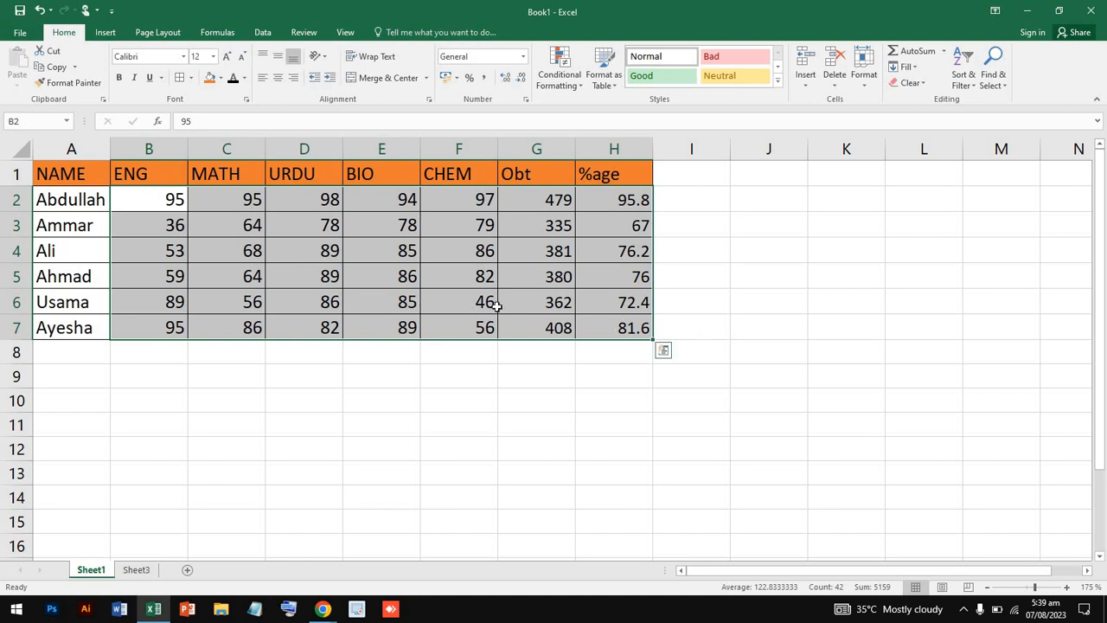
{"action": "key", "text": "ctrl+c"}
{"action": "key", "text": "ctrl+q"}
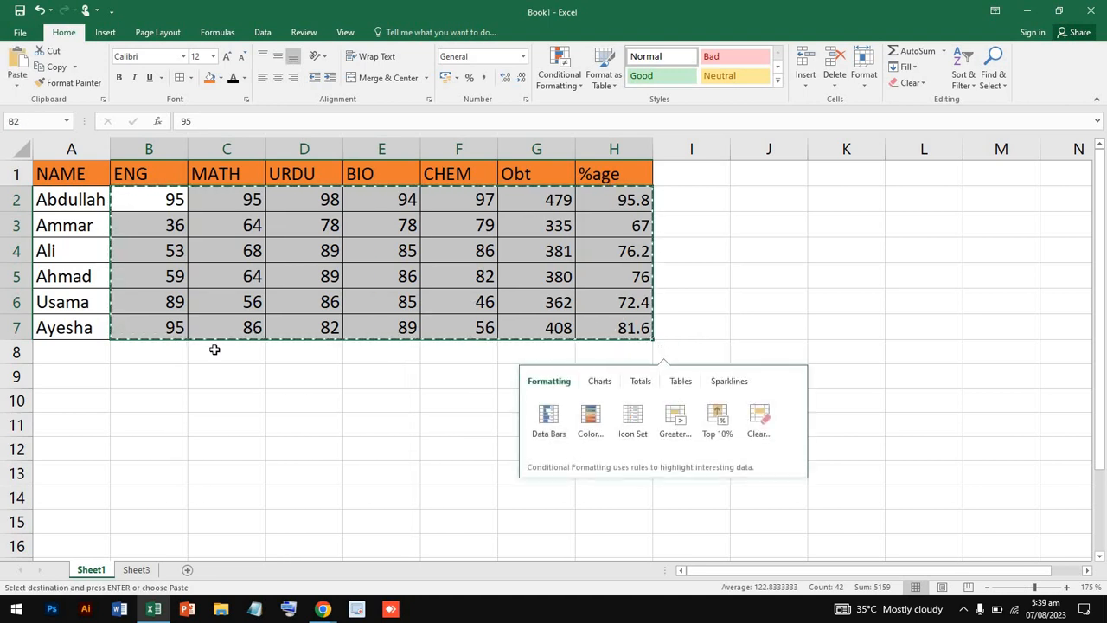
{"action": "left_click", "coordinate": [143, 353]}
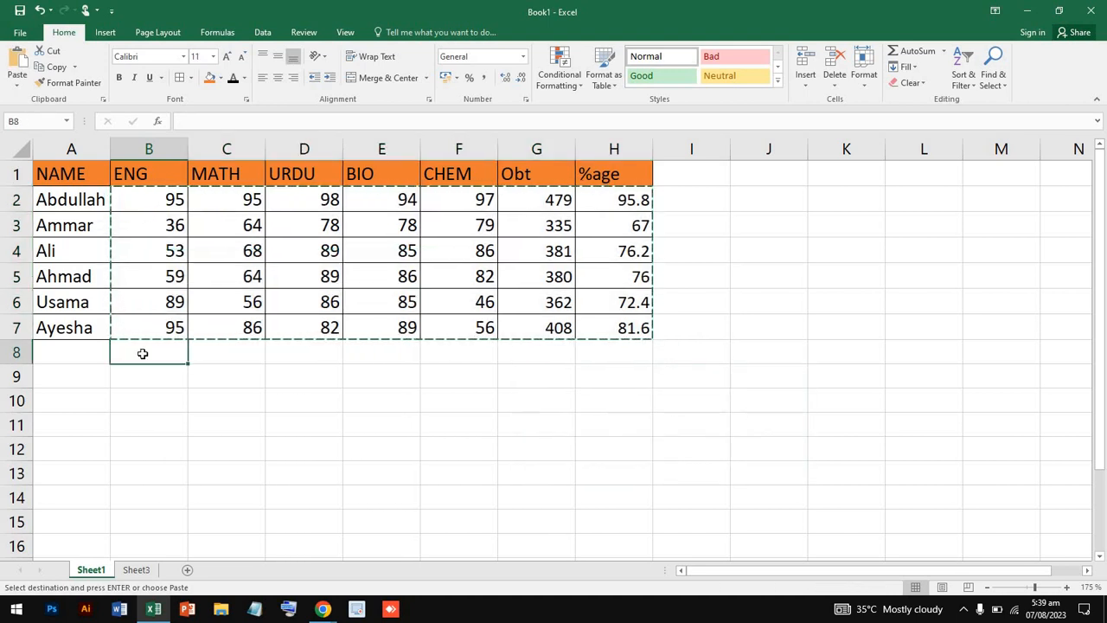
{"action": "key", "text": "ctrl+v"}
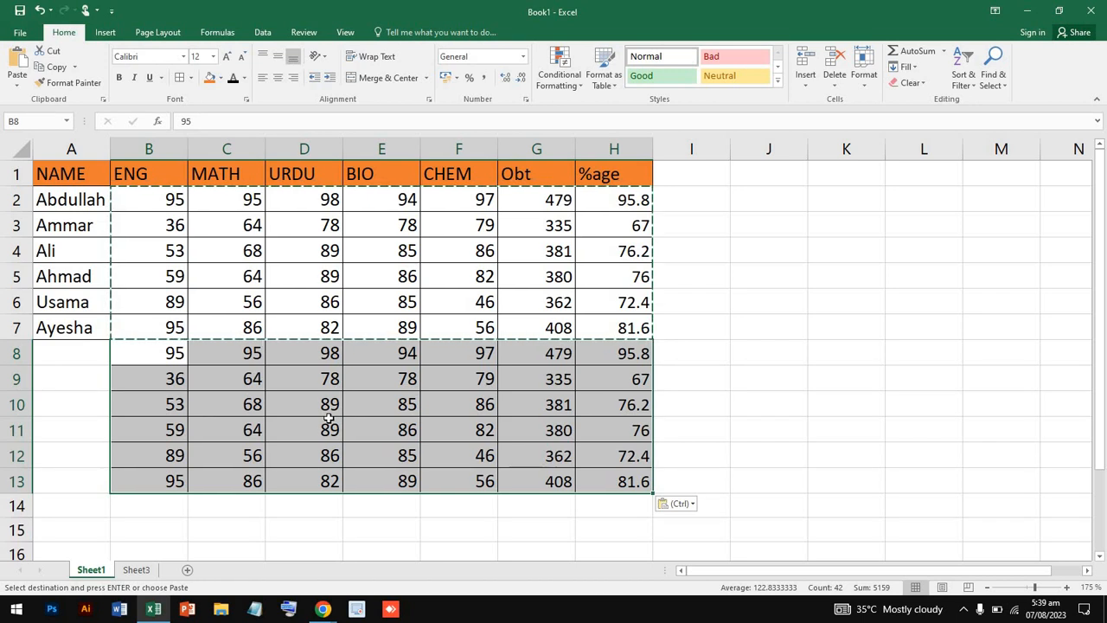
- Paste the copied B2:H7 block again starting at cell B14
{"action": "left_click", "coordinate": [161, 511]}
{"action": "key", "text": "ctrl+v"}
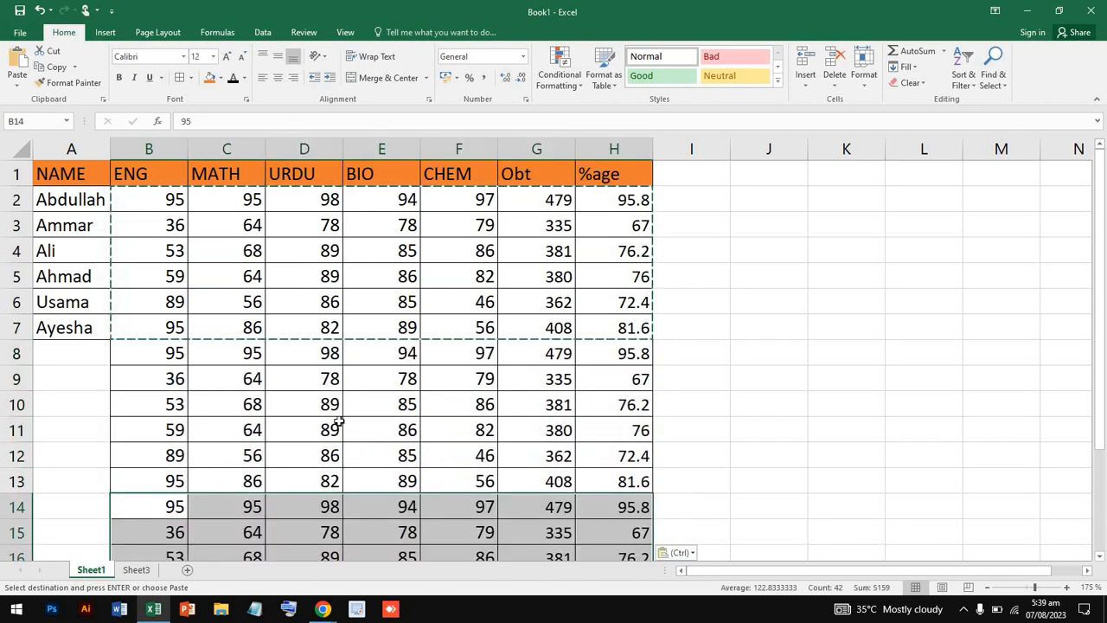
{"action": "scroll", "coordinate": [339, 421], "scroll_direction": "down", "scroll_amount": 5}
{"action": "scroll", "coordinate": [339, 421], "scroll_direction": "up", "scroll_amount": 5}
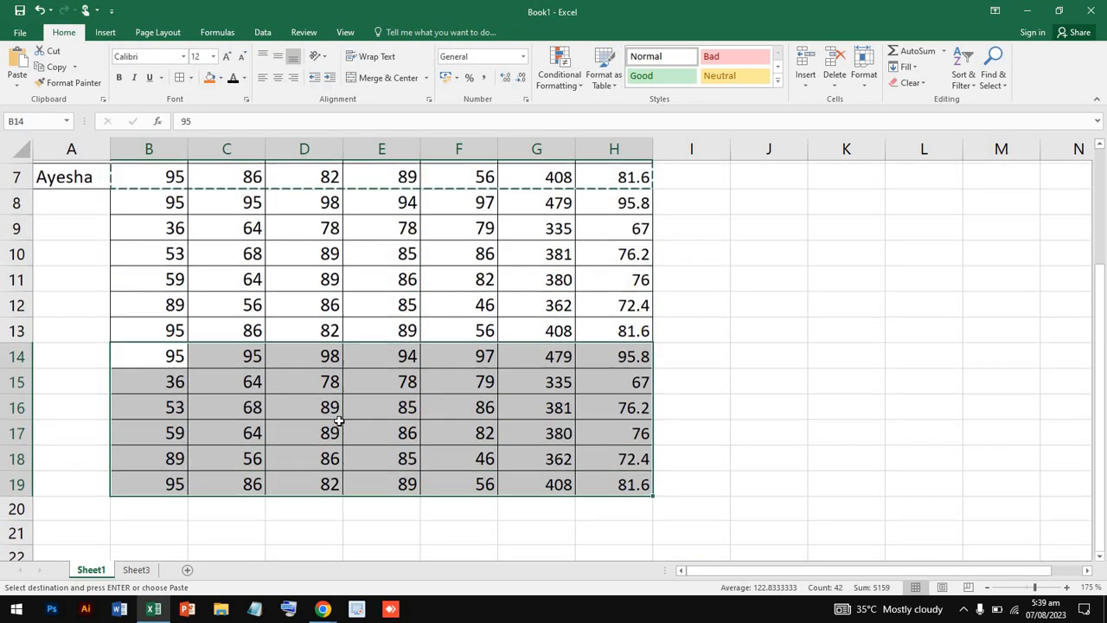
{"action": "scroll", "coordinate": [78, 275], "scroll_direction": "up", "scroll_amount": 1}
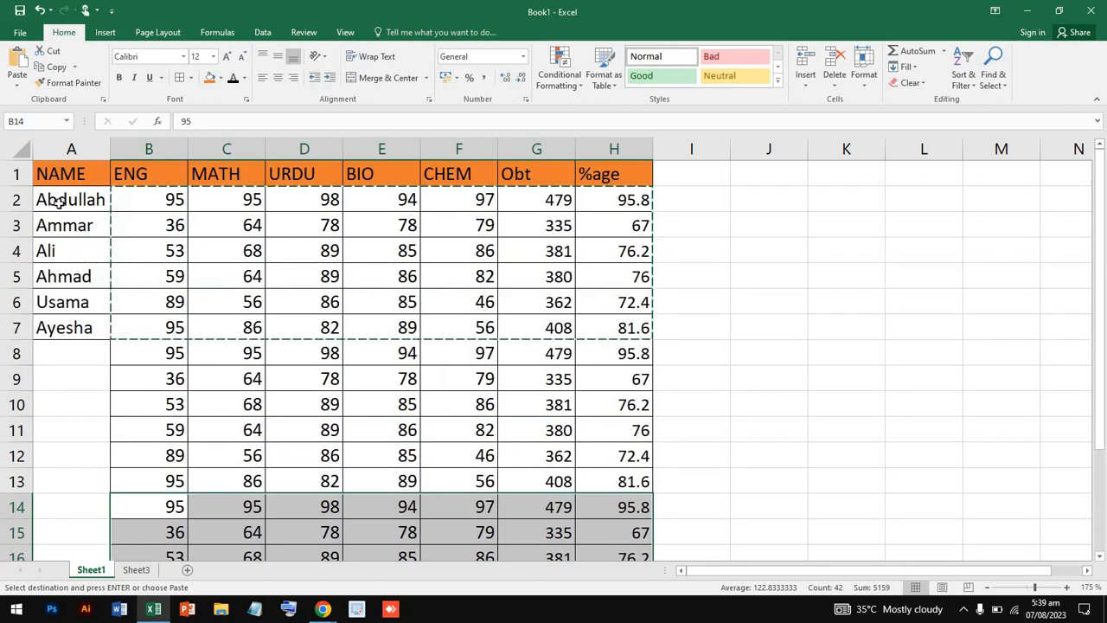
- Copy the names in A2:A7 and paste them beside the duplicated marks, starting at cells A8 and A14
{"action": "left_click_drag", "start_coordinate": [57, 201], "coordinate": [69, 329]}
{"action": "key", "text": "ctrl+c"}
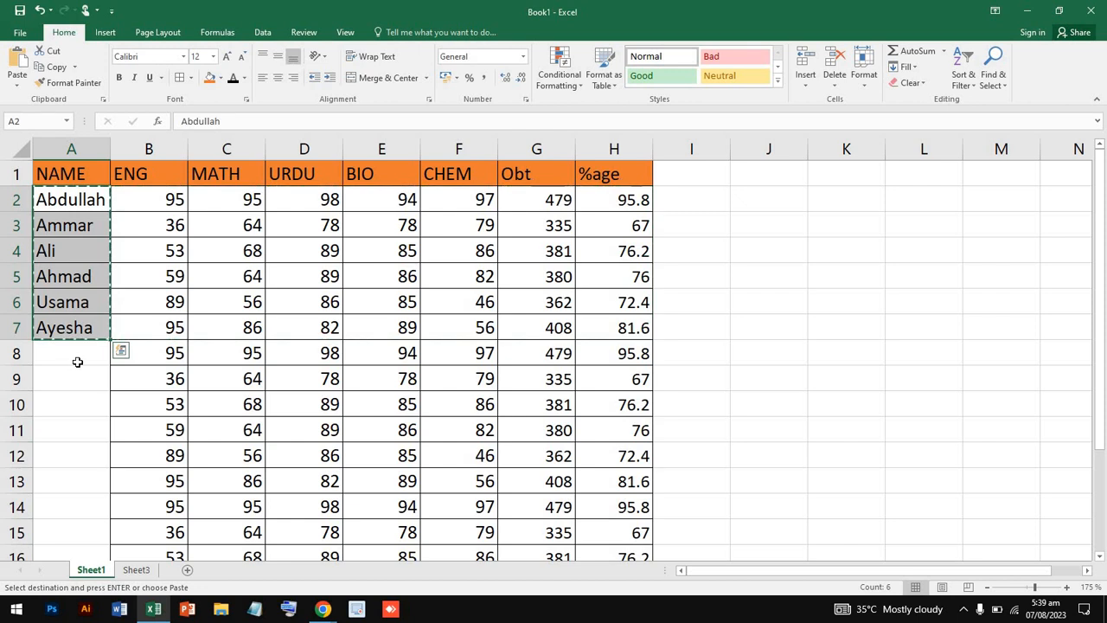
{"action": "left_click", "coordinate": [87, 354]}
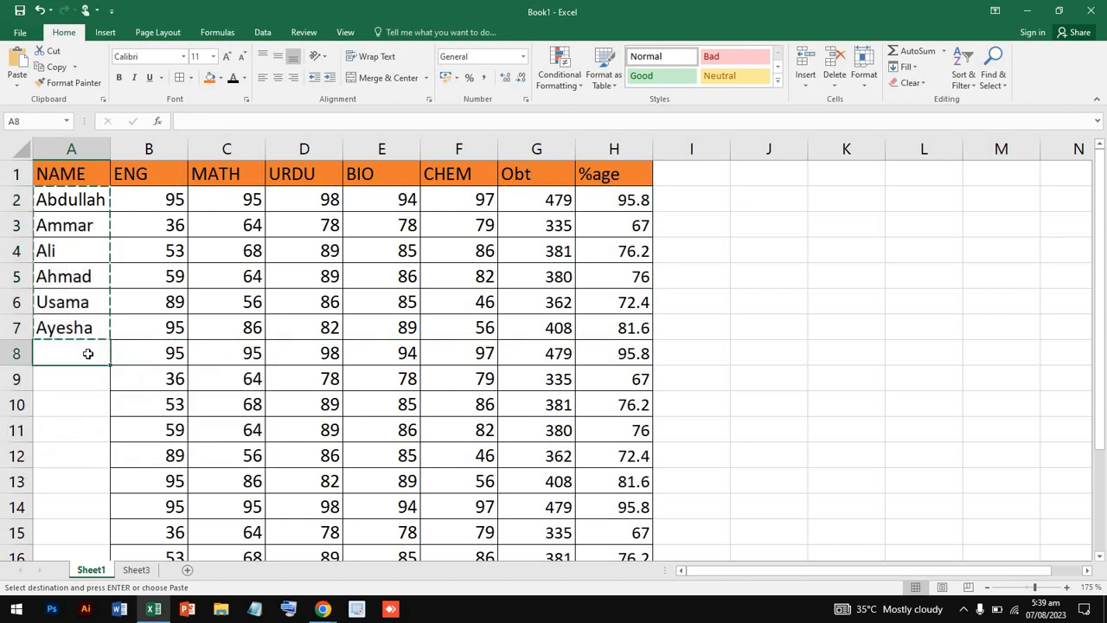
{"action": "key", "text": "ctrl+v"}
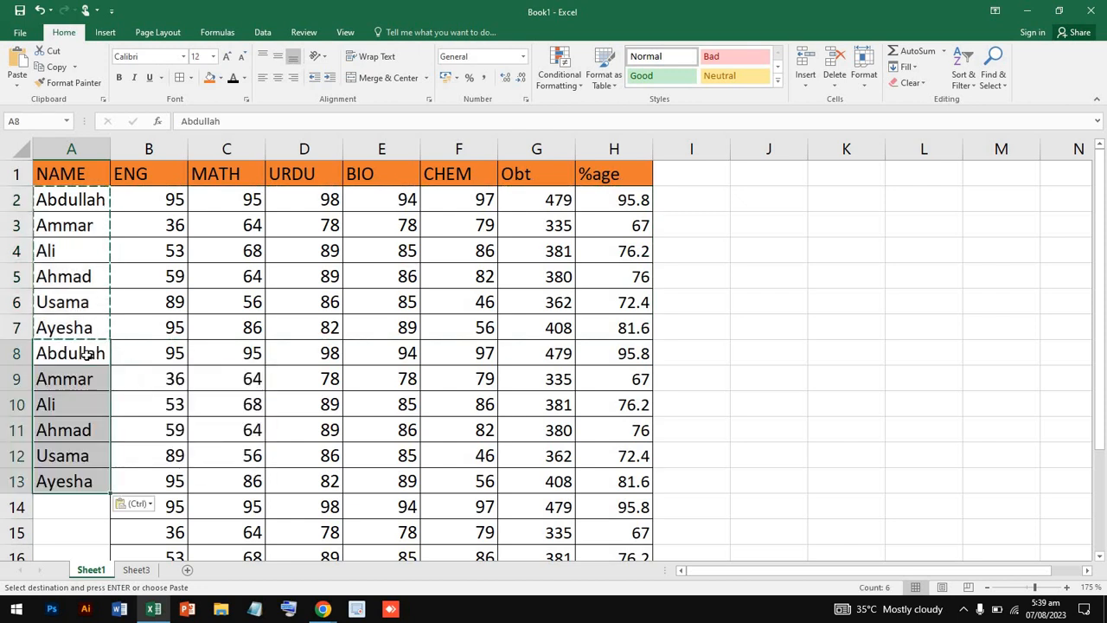
{"action": "left_click", "coordinate": [89, 508]}
{"action": "key", "text": "ctrl+v"}
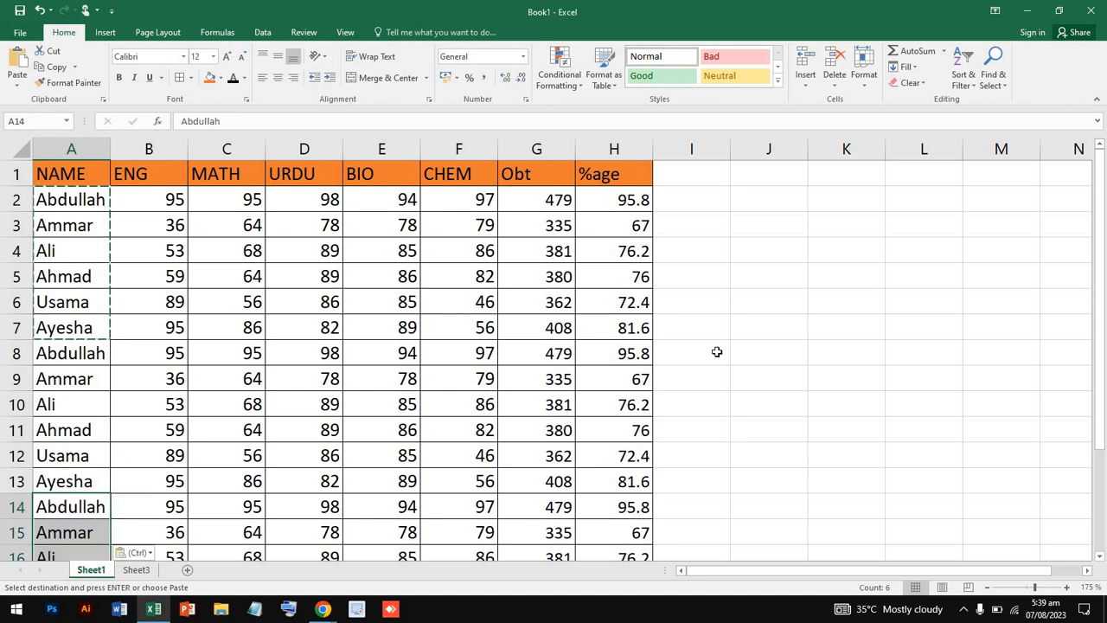
{"action": "key", "text": "Escape"}
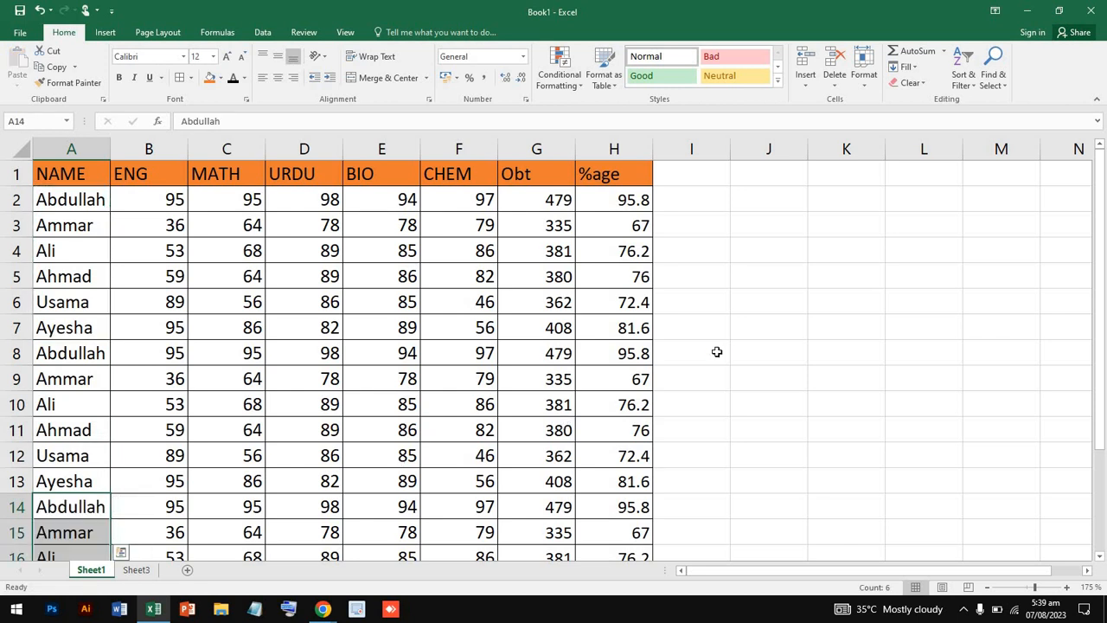
{"action": "scroll", "coordinate": [390, 397], "scroll_direction": "down", "scroll_amount": 5}
{"action": "scroll", "coordinate": [390, 397], "scroll_direction": "up", "scroll_amount": 4}
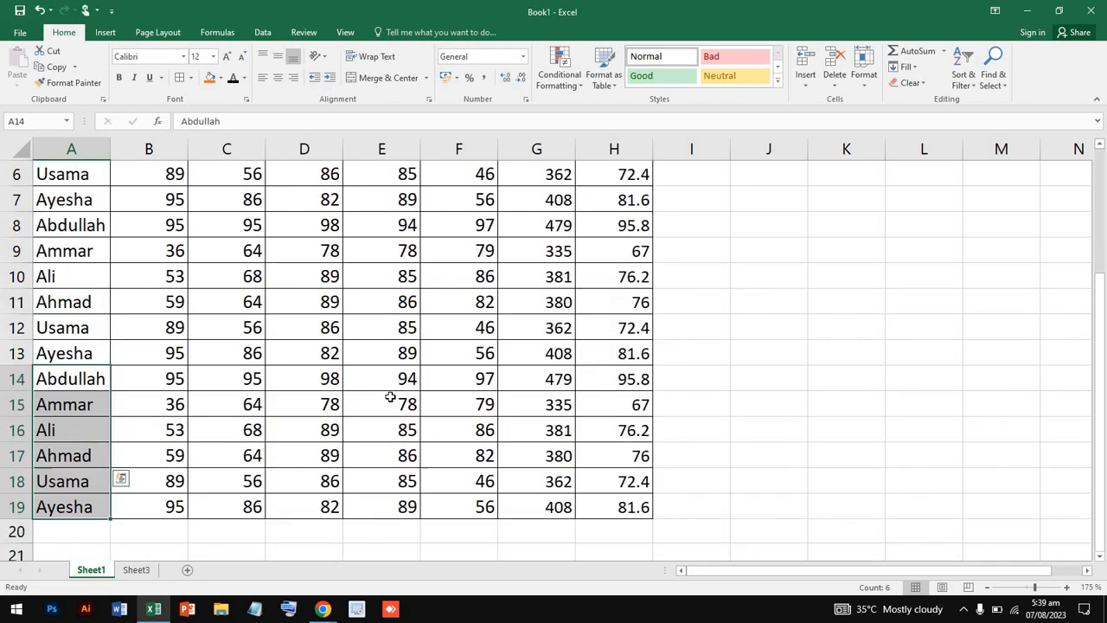
{"action": "left_click", "coordinate": [262, 357]}
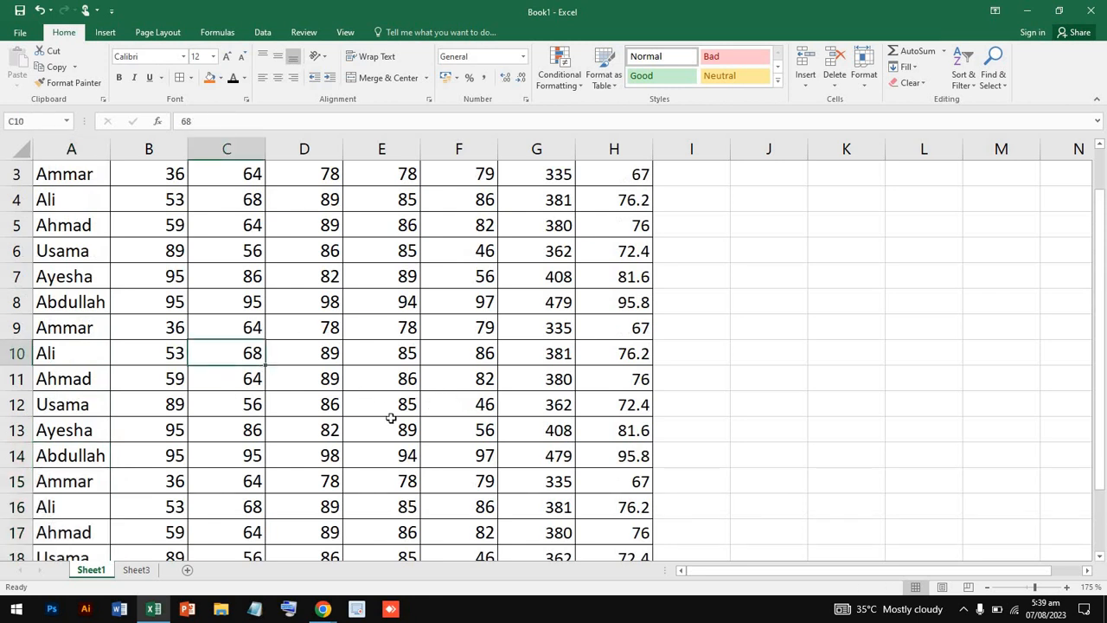
{"action": "scroll", "coordinate": [390, 418], "scroll_direction": "down", "scroll_amount": 2}
{"action": "scroll", "coordinate": [390, 417], "scroll_direction": "up", "scroll_amount": 2}
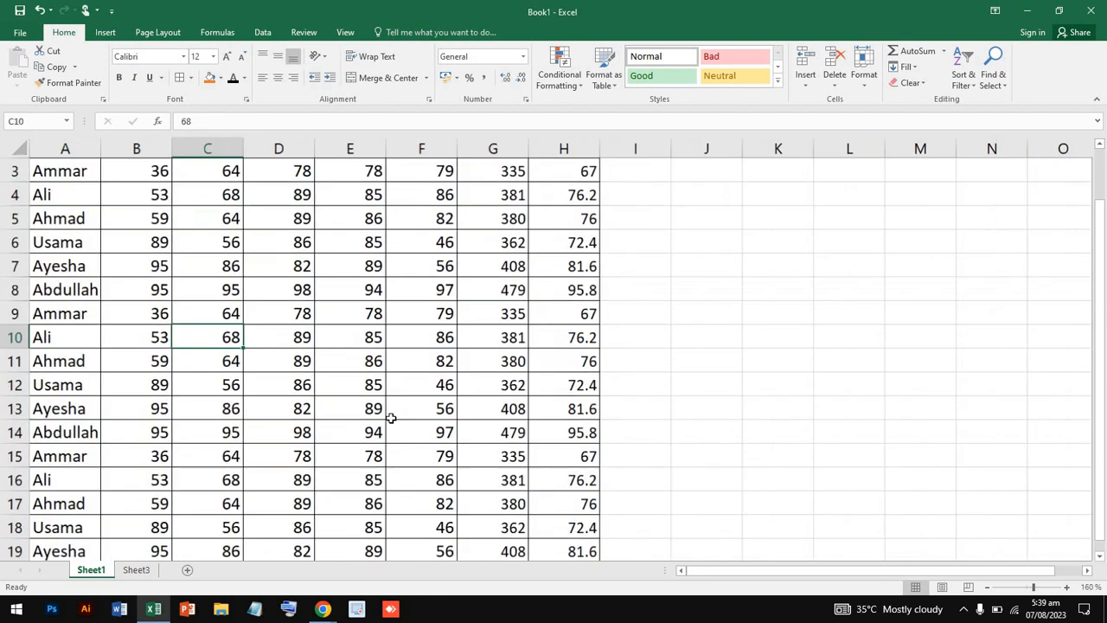
{"action": "scroll", "coordinate": [390, 418], "scroll_direction": "up", "scroll_amount": 1}
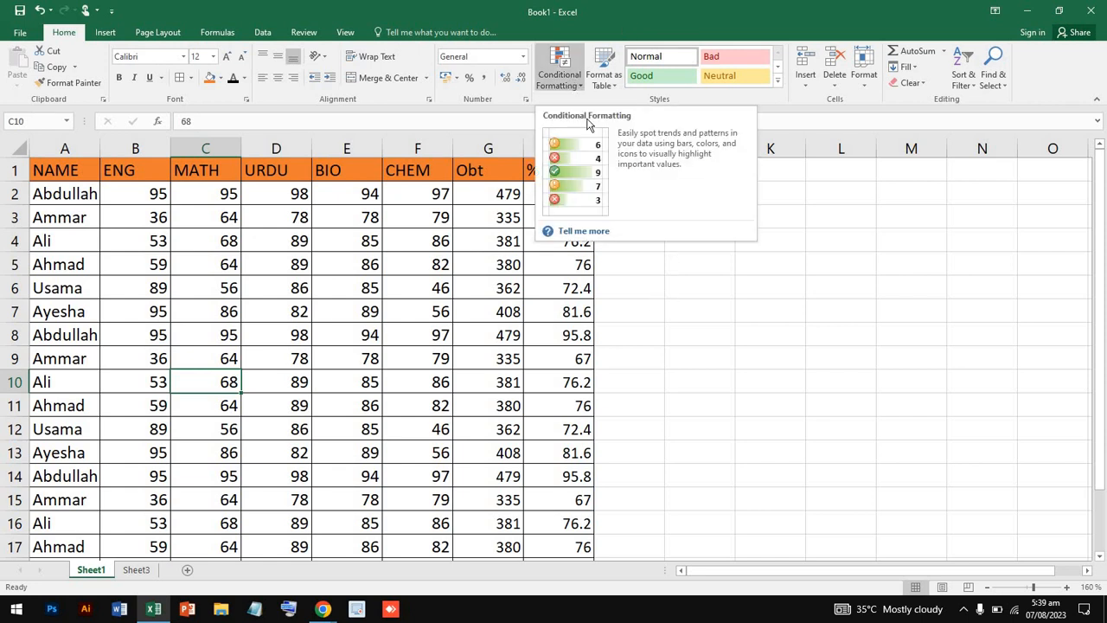
- Permanently delete the empty worksheet Sheet3 from the workbook
{"action": "left_click", "coordinate": [135, 569]}
{"action": "left_click", "coordinate": [458, 277]}
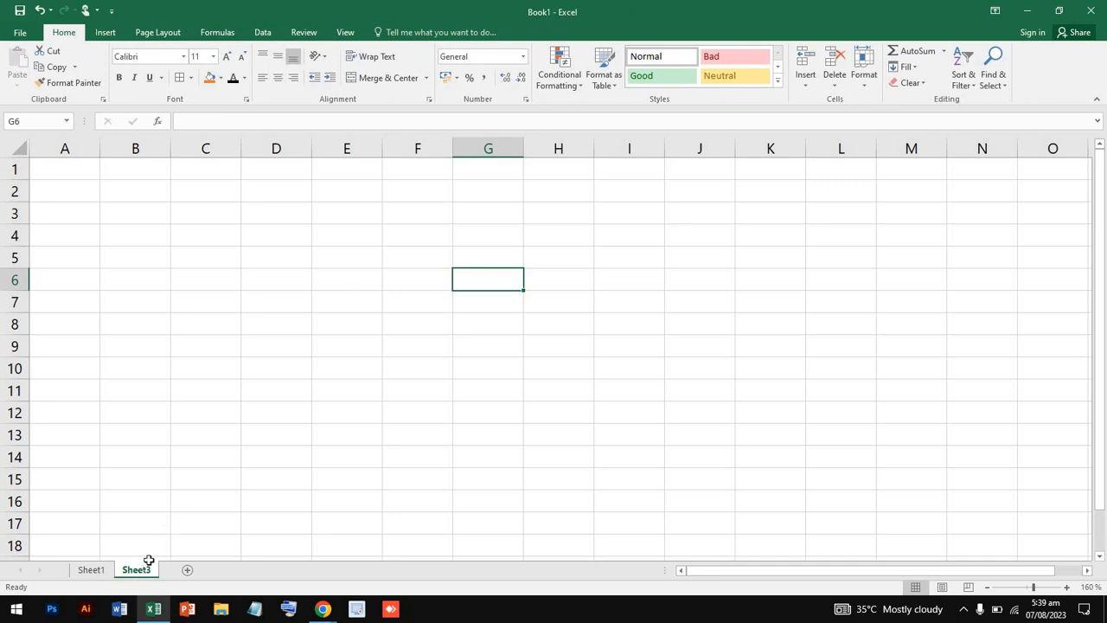
{"action": "left_click", "coordinate": [325, 331]}
{"action": "right_click", "coordinate": [324, 331]}
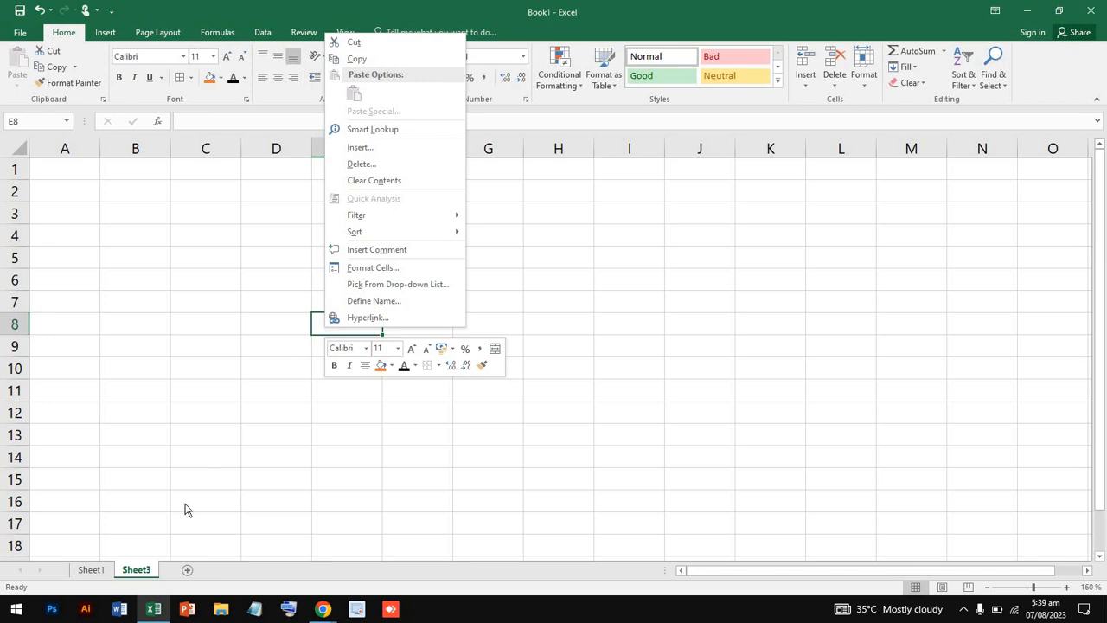
{"action": "left_click", "coordinate": [134, 570]}
{"action": "right_click", "coordinate": [134, 570]}
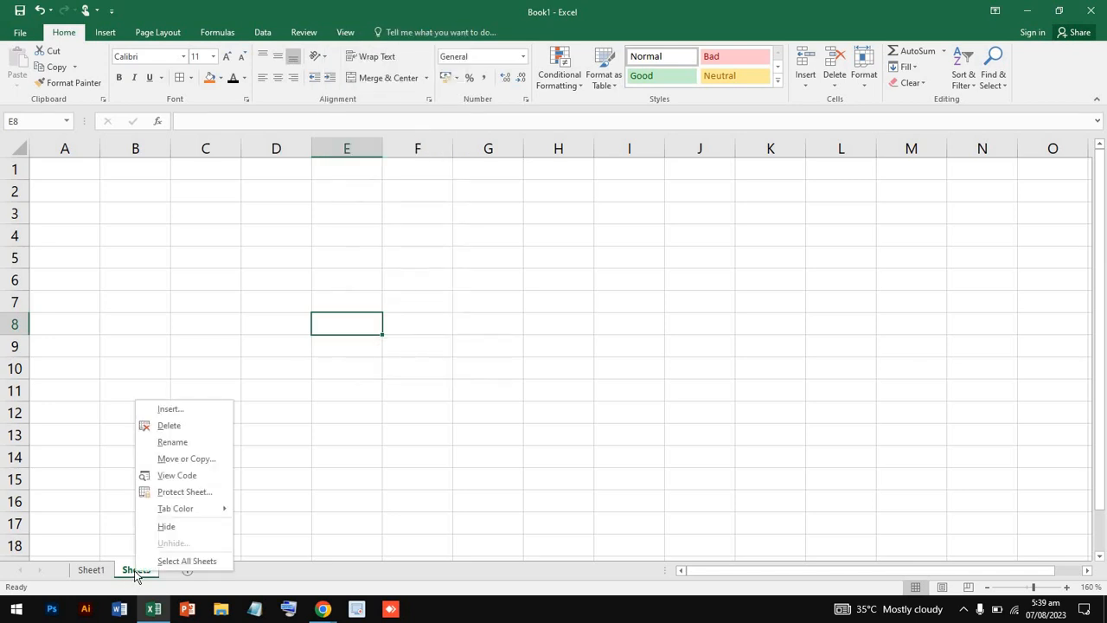
{"action": "left_click", "coordinate": [198, 424]}
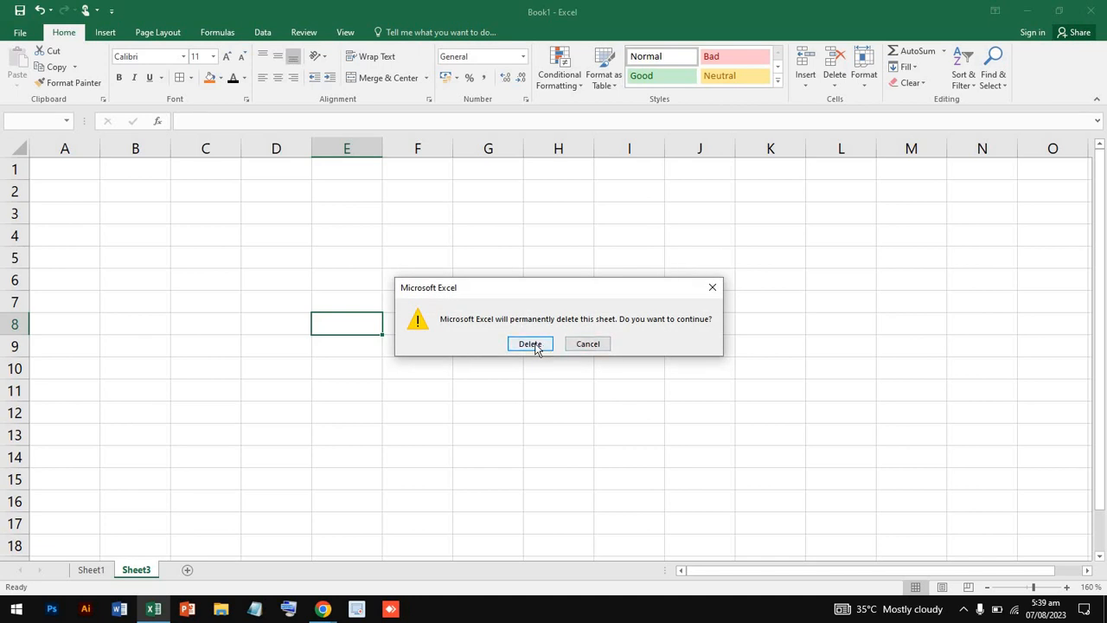
{"action": "left_click", "coordinate": [534, 344]}
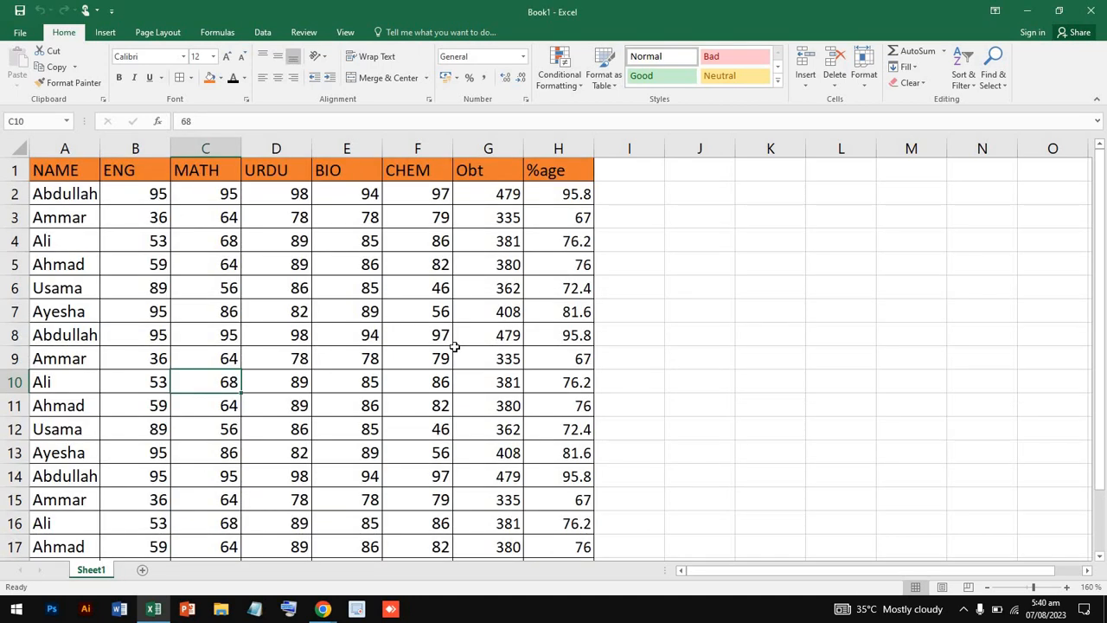
{"action": "scroll", "coordinate": [454, 346], "scroll_direction": "down", "scroll_amount": 5}
{"action": "scroll", "coordinate": [454, 346], "scroll_direction": "up", "scroll_amount": 5}
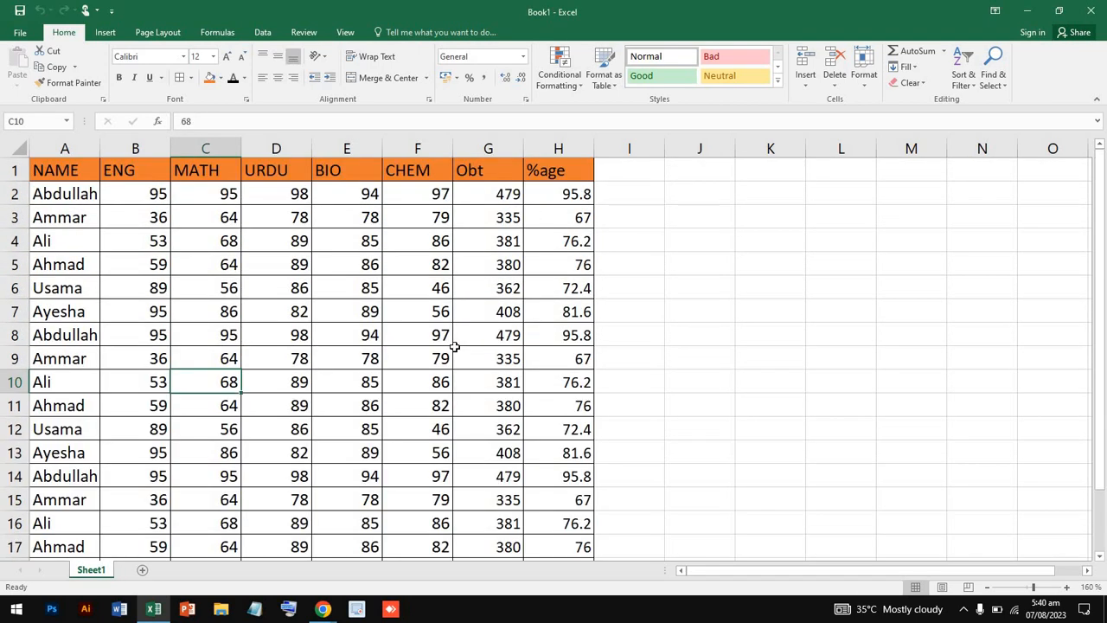
{"action": "left_click", "coordinate": [1029, 19]}
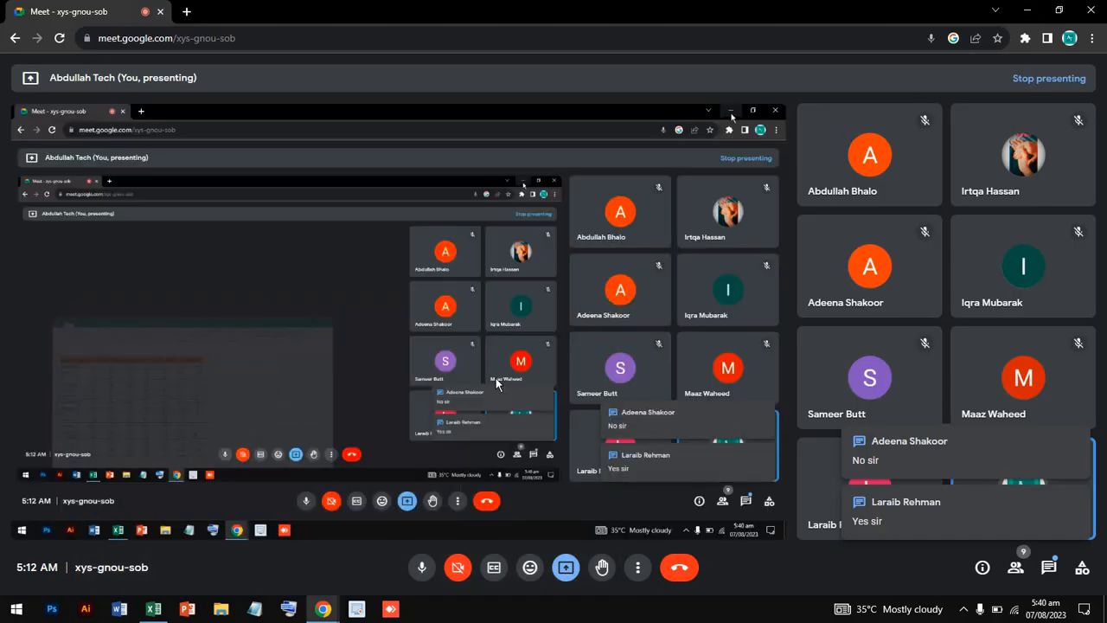
{"action": "left_click", "coordinate": [153, 608]}
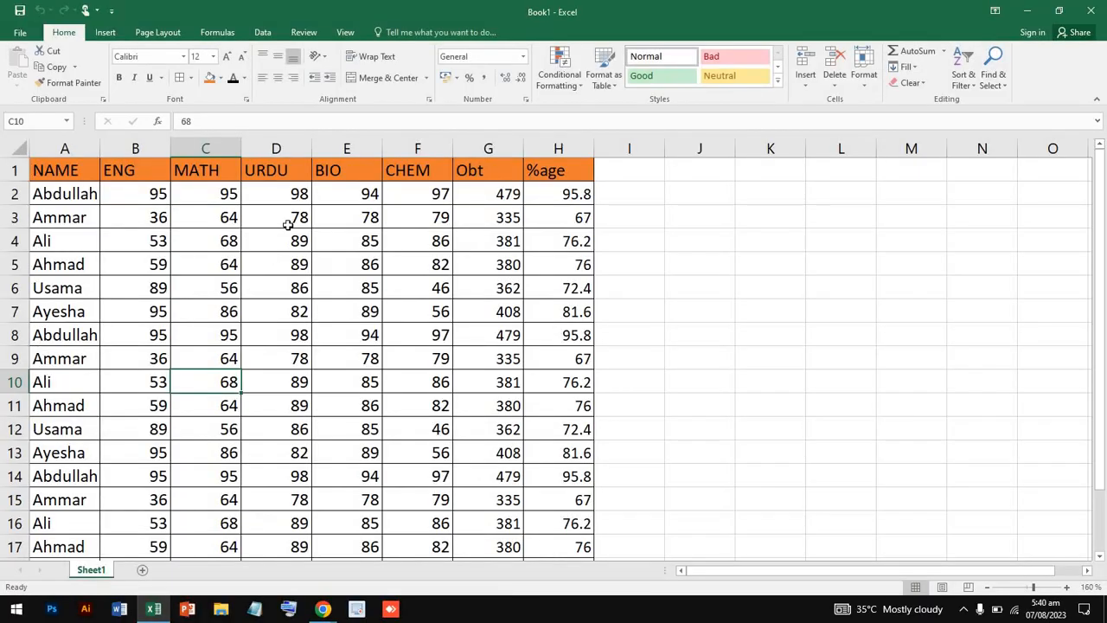
- Browse the new-workbook templates, create a workbook from "Inventory list with highlighting" and maximize its window
{"action": "left_click", "coordinate": [21, 33]}
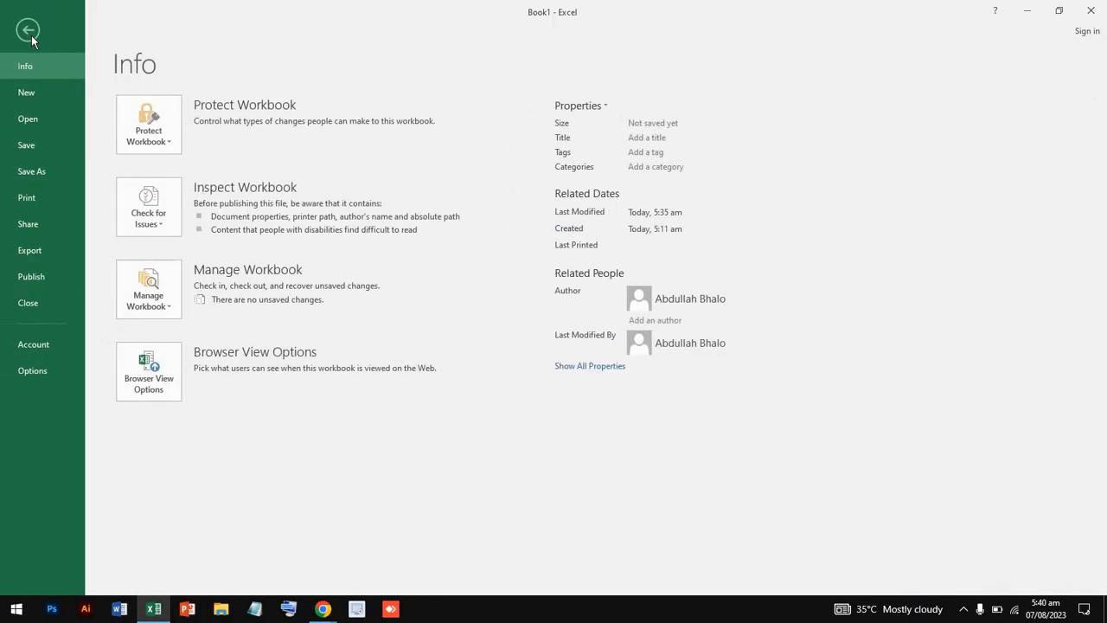
{"action": "left_click", "coordinate": [36, 96]}
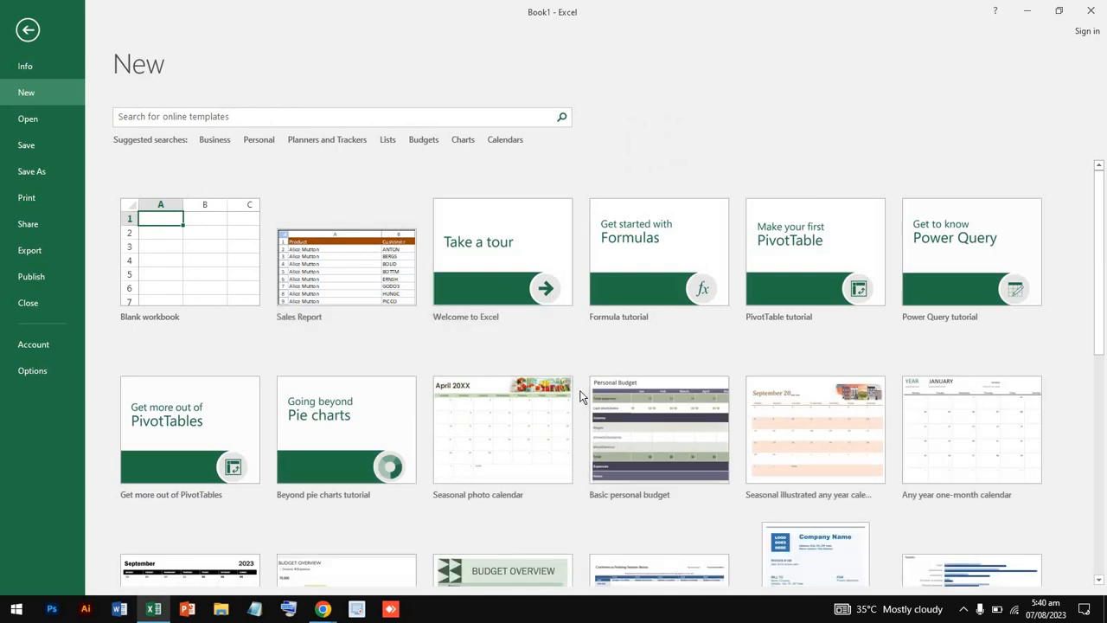
{"action": "scroll", "coordinate": [581, 396], "scroll_direction": "down", "scroll_amount": 2}
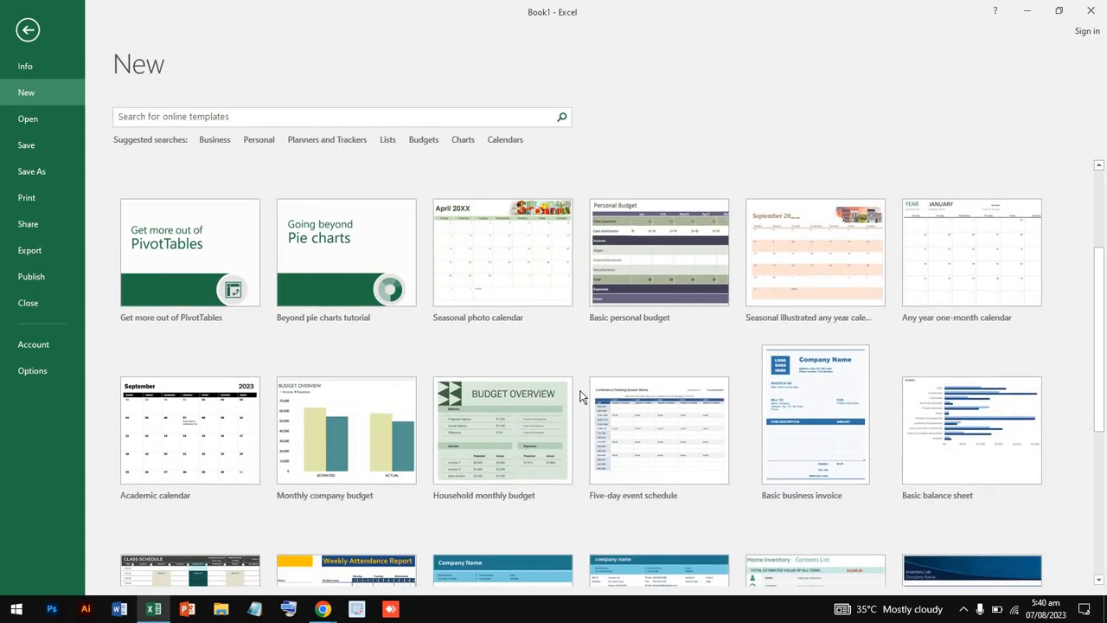
{"action": "scroll", "coordinate": [580, 396], "scroll_direction": "down", "scroll_amount": 3}
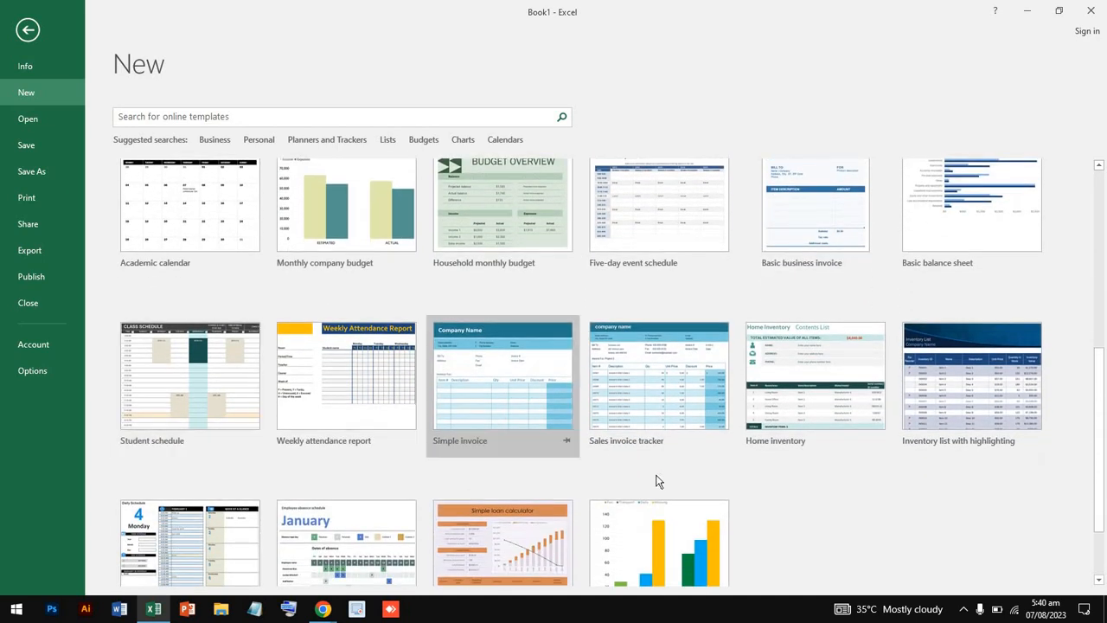
{"action": "scroll", "coordinate": [654, 482], "scroll_direction": "down", "scroll_amount": 1}
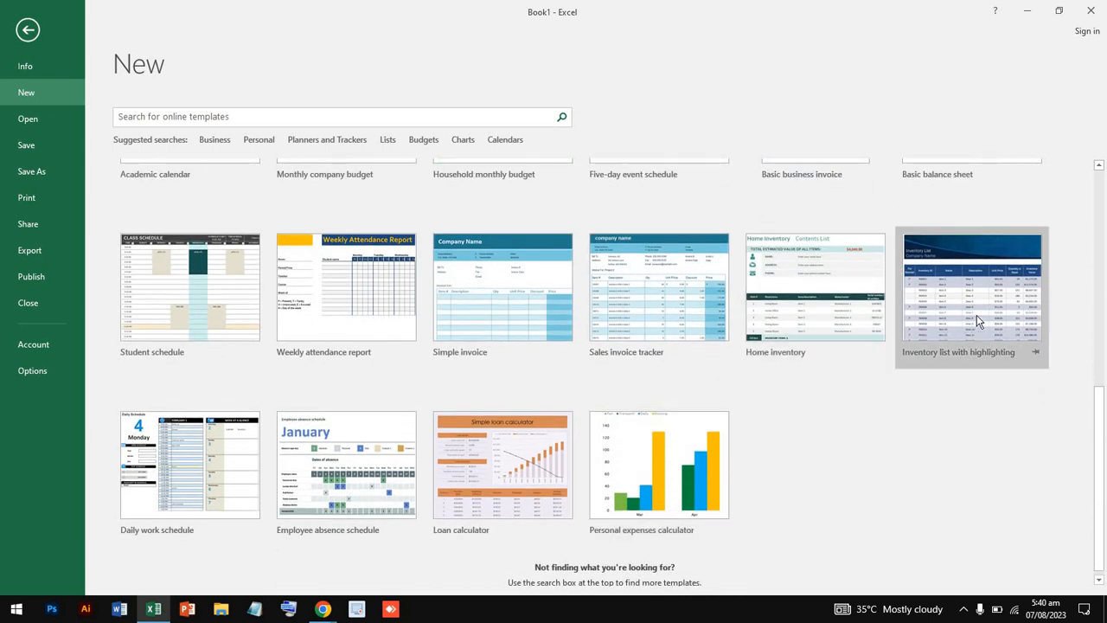
{"action": "scroll", "coordinate": [839, 413], "scroll_direction": "up", "scroll_amount": 6}
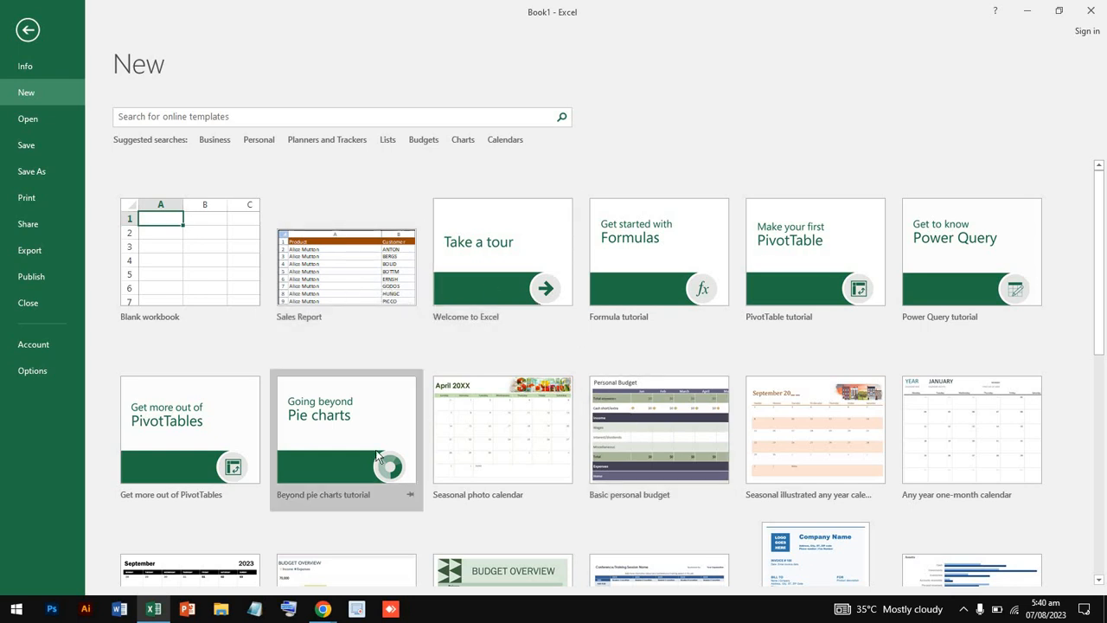
{"action": "scroll", "coordinate": [376, 457], "scroll_direction": "down", "scroll_amount": 3}
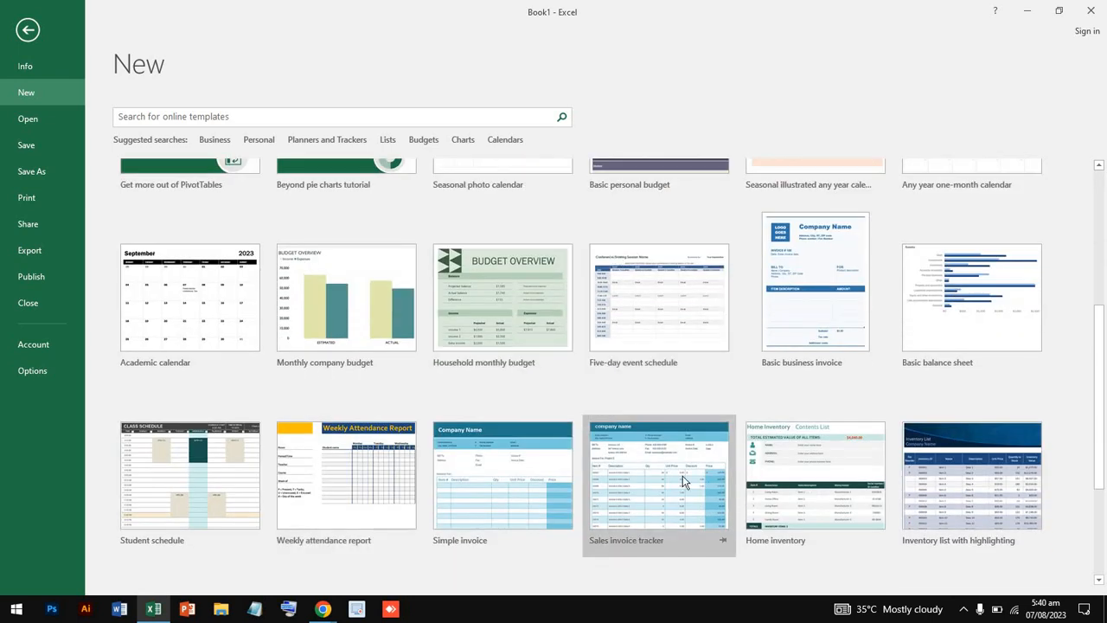
{"action": "scroll", "coordinate": [683, 485], "scroll_direction": "down", "scroll_amount": 3}
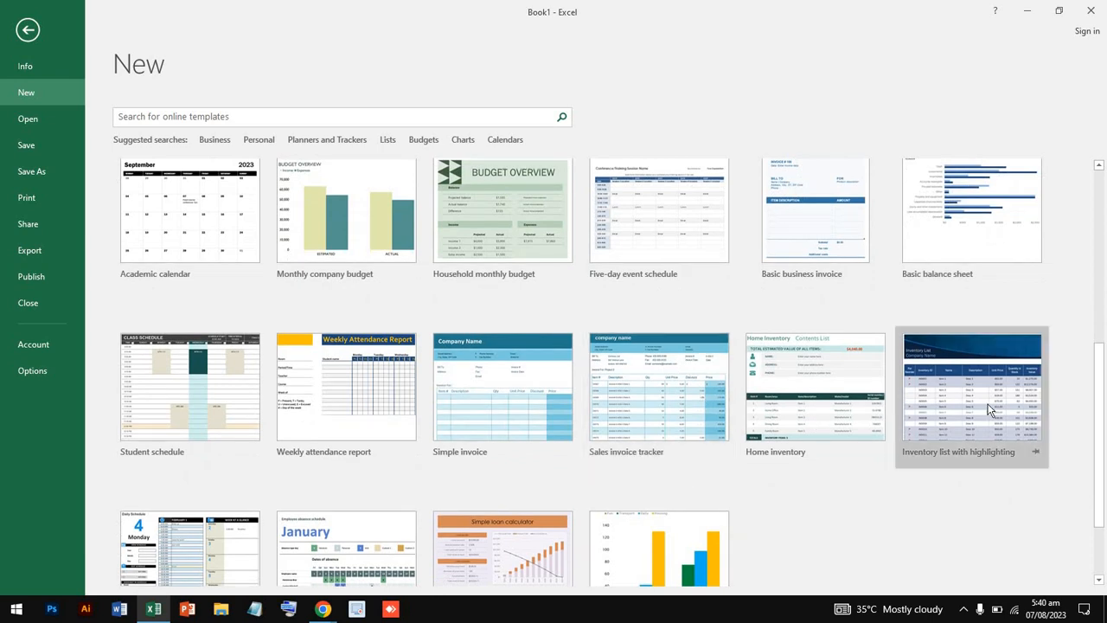
{"action": "left_click", "coordinate": [1006, 407]}
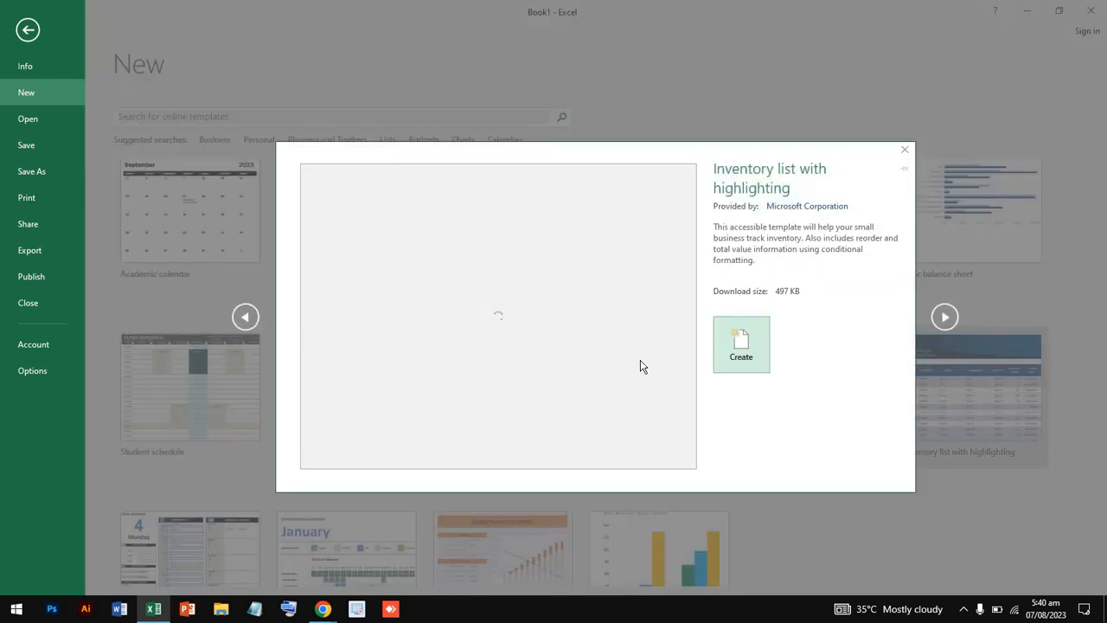
{"action": "left_click", "coordinate": [754, 361]}
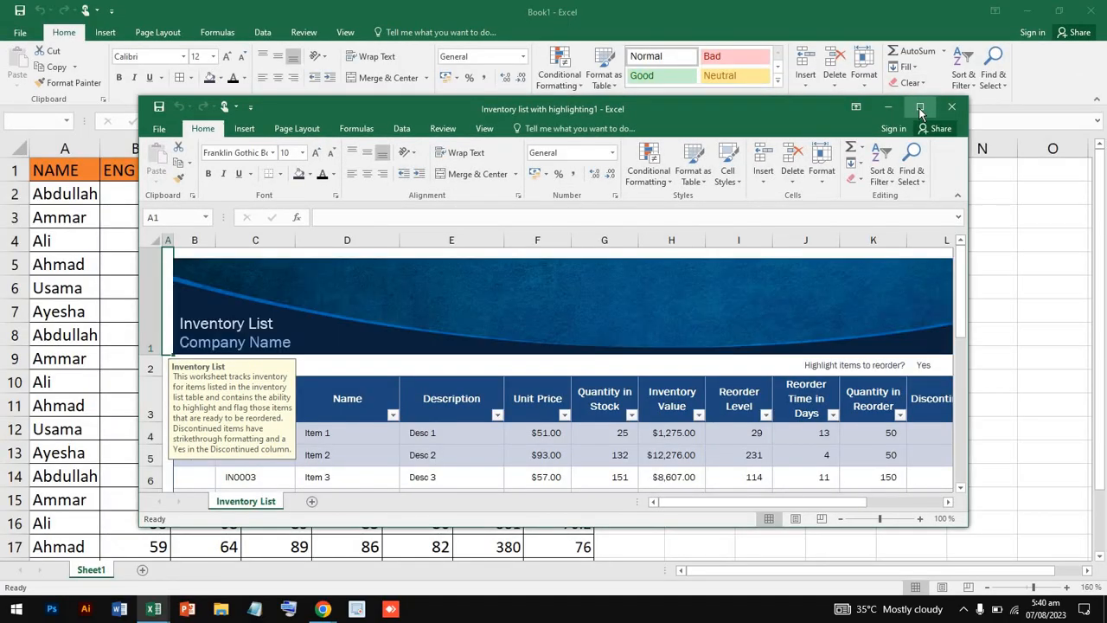
{"action": "left_click", "coordinate": [919, 108]}
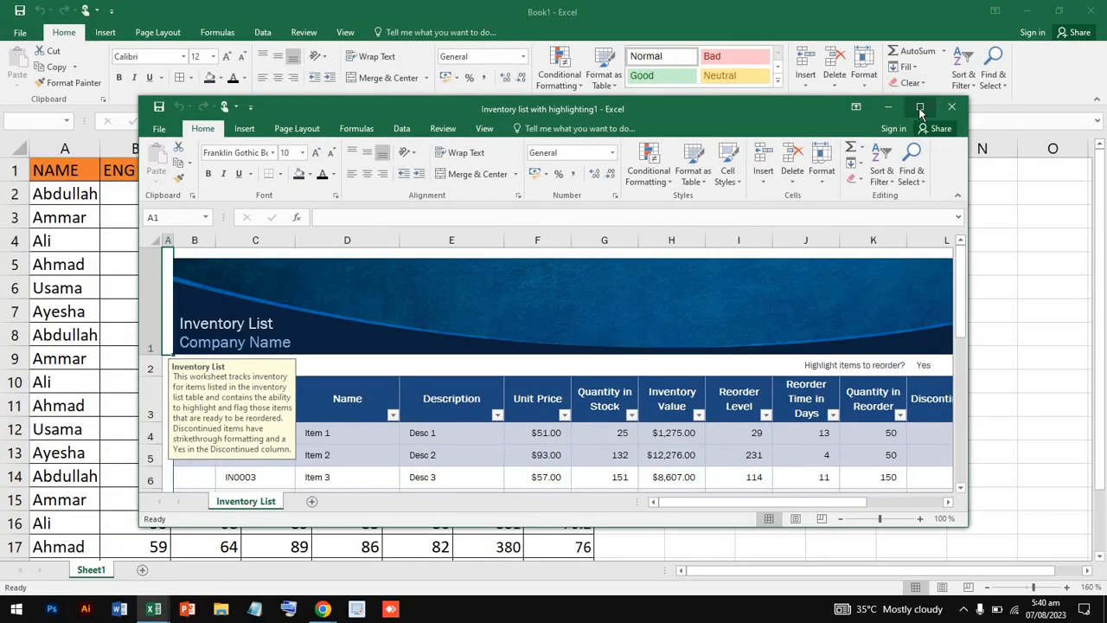
- Examine the inventory table's rows, flags and column headings at different zoom levels
{"action": "scroll", "coordinate": [603, 266], "scroll_direction": "down", "scroll_amount": 4}
{"action": "scroll", "coordinate": [605, 267], "scroll_direction": "up", "scroll_amount": 2}
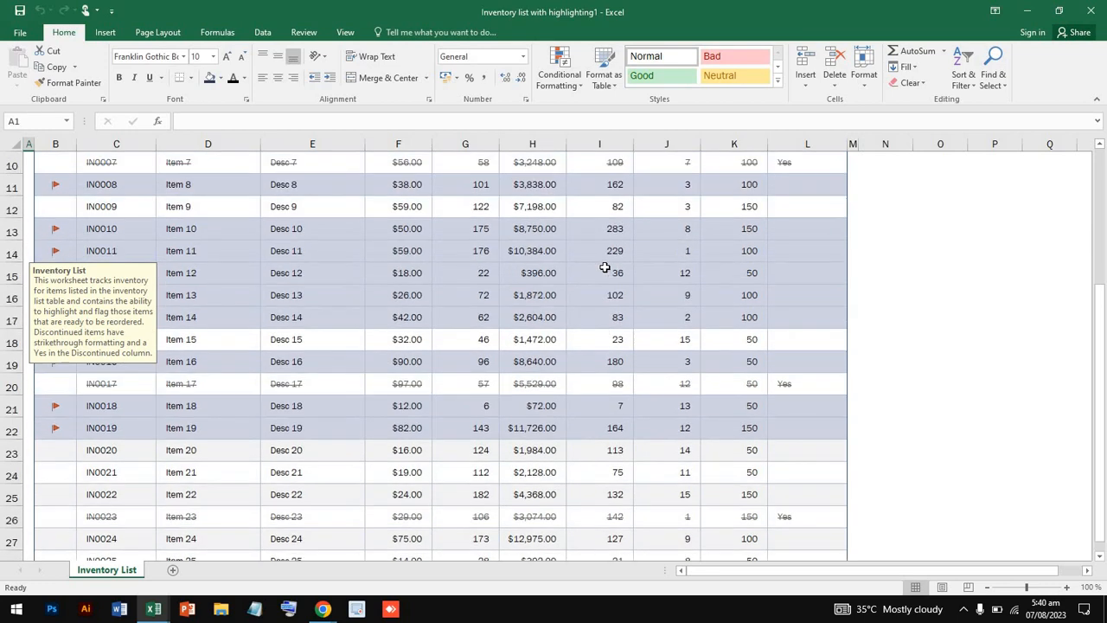
{"action": "scroll", "coordinate": [605, 267], "scroll_direction": "up", "scroll_amount": 3, "text": "ctrl"}
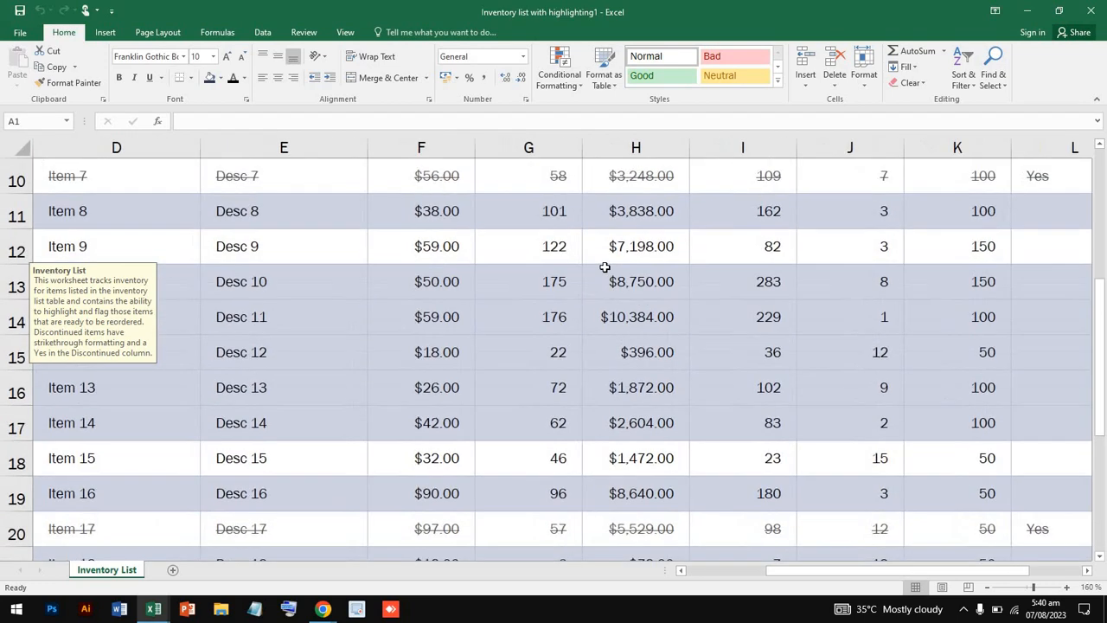
{"action": "scroll", "coordinate": [605, 267], "scroll_direction": "up", "scroll_amount": 2}
{"action": "scroll", "coordinate": [604, 267], "scroll_direction": "down", "scroll_amount": 3, "text": "ctrl"}
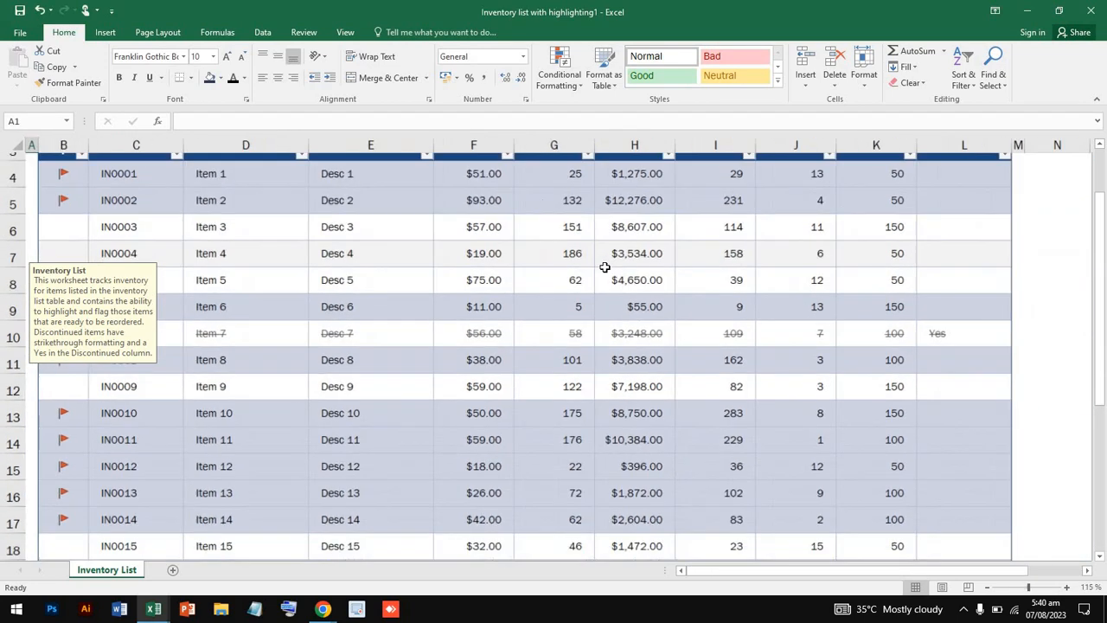
{"action": "scroll", "coordinate": [605, 267], "scroll_direction": "up", "scroll_amount": 1, "text": "ctrl"}
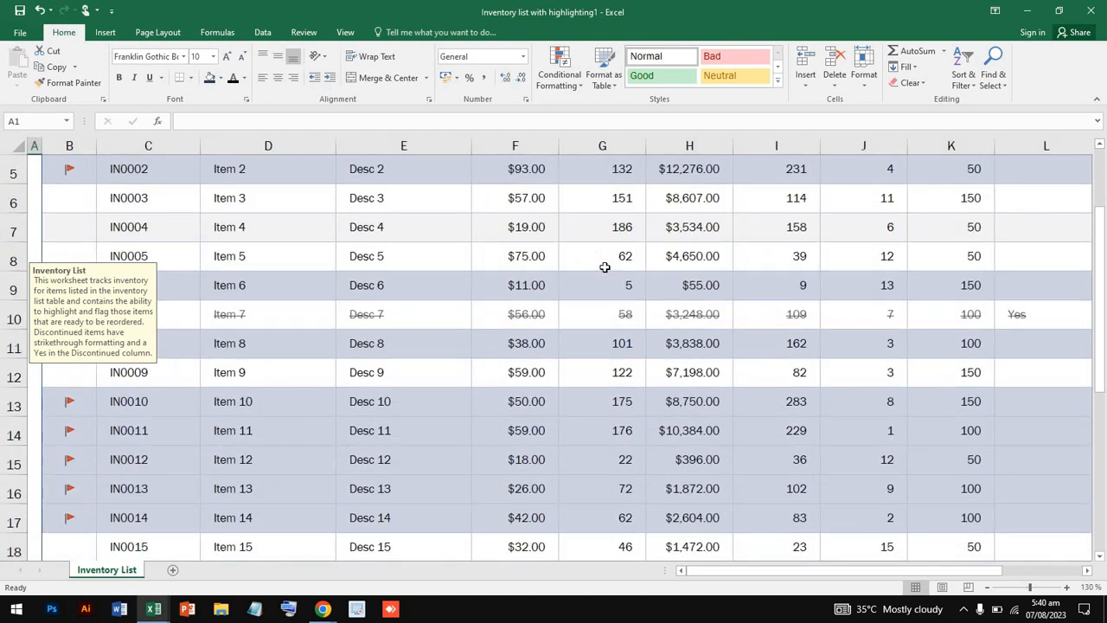
{"action": "scroll", "coordinate": [604, 267], "scroll_direction": "down", "scroll_amount": 2, "text": "ctrl"}
{"action": "scroll", "coordinate": [605, 268], "scroll_direction": "up", "scroll_amount": 3}
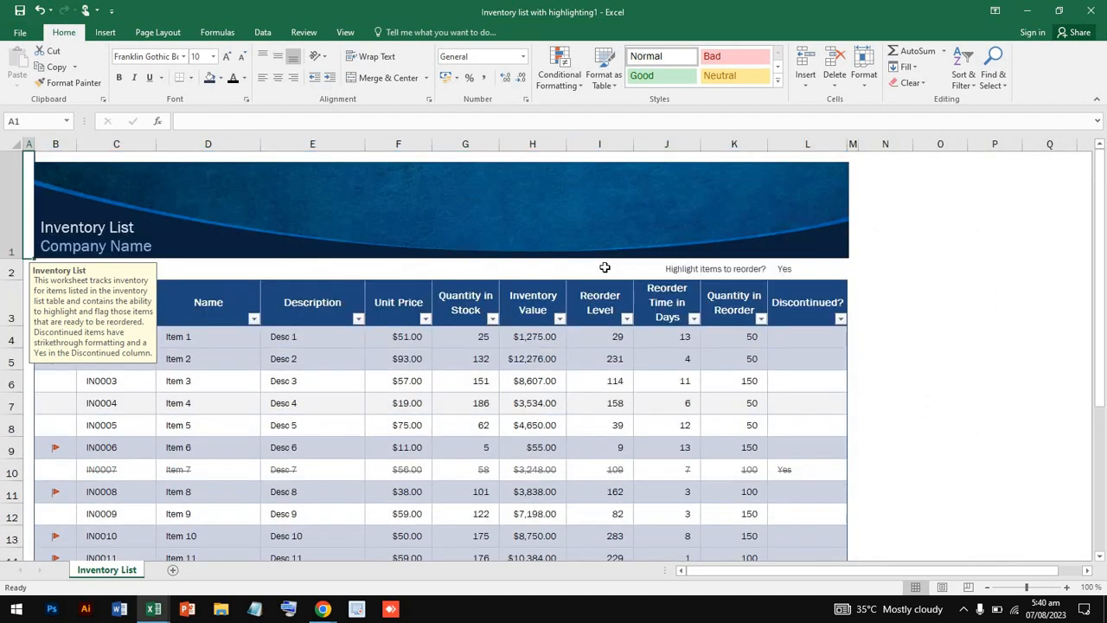
- Delete the blue banner picture behind the Inventory List and Company Name titles
{"action": "scroll", "coordinate": [605, 268], "scroll_direction": "up", "scroll_amount": 1, "text": "ctrl"}
{"action": "left_click", "coordinate": [592, 228]}
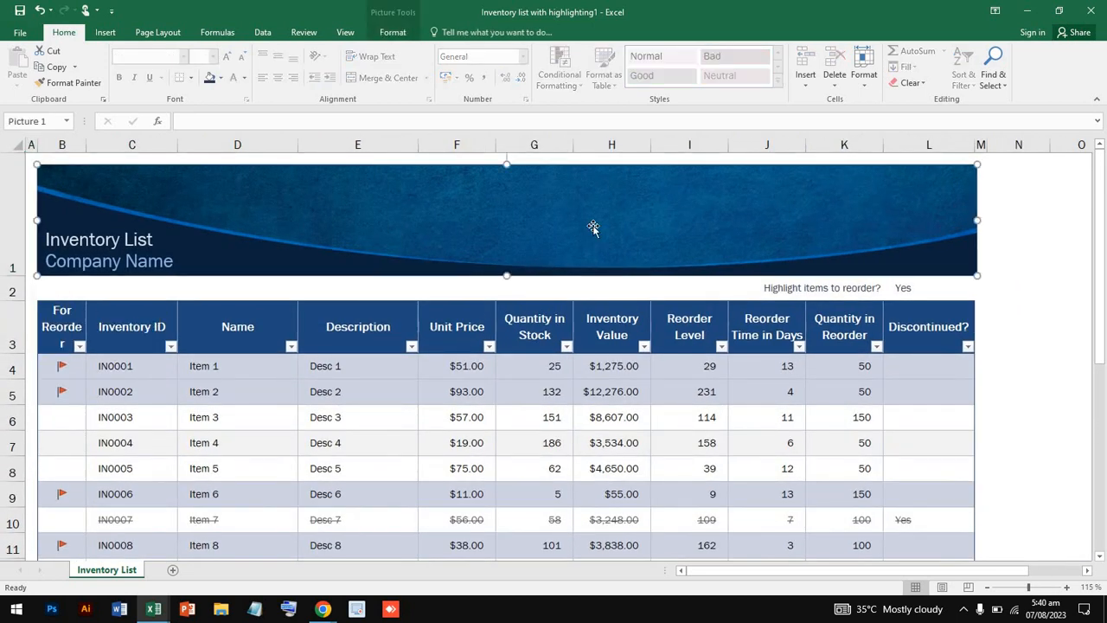
{"action": "key", "text": "Delete"}
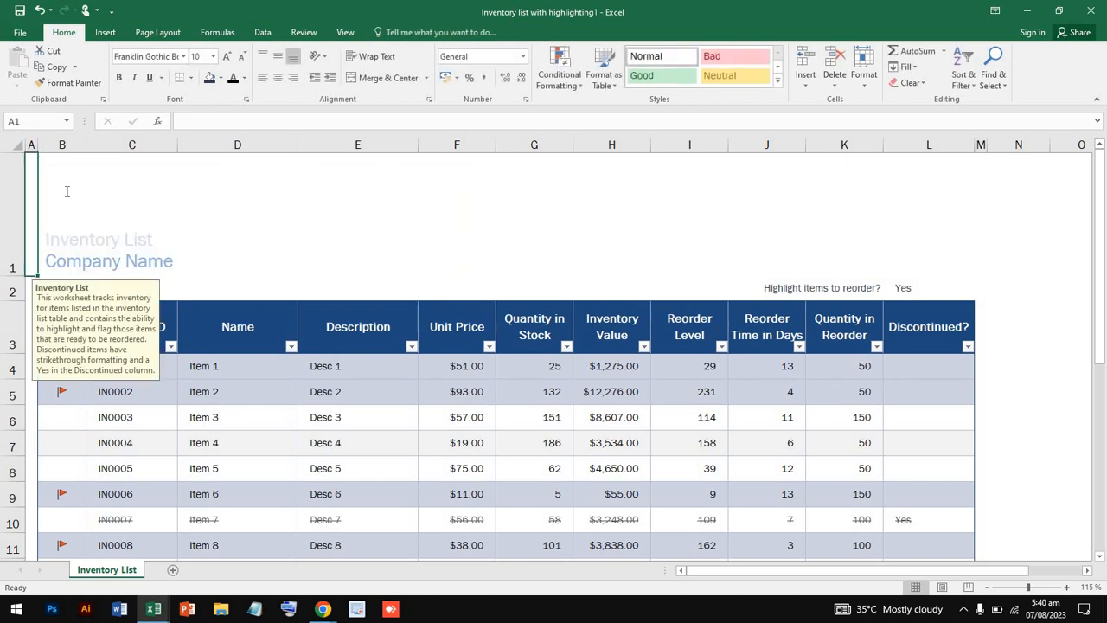
- Delete the text box holding the Inventory List and Company Name titles
{"action": "double_click", "coordinate": [138, 207]}
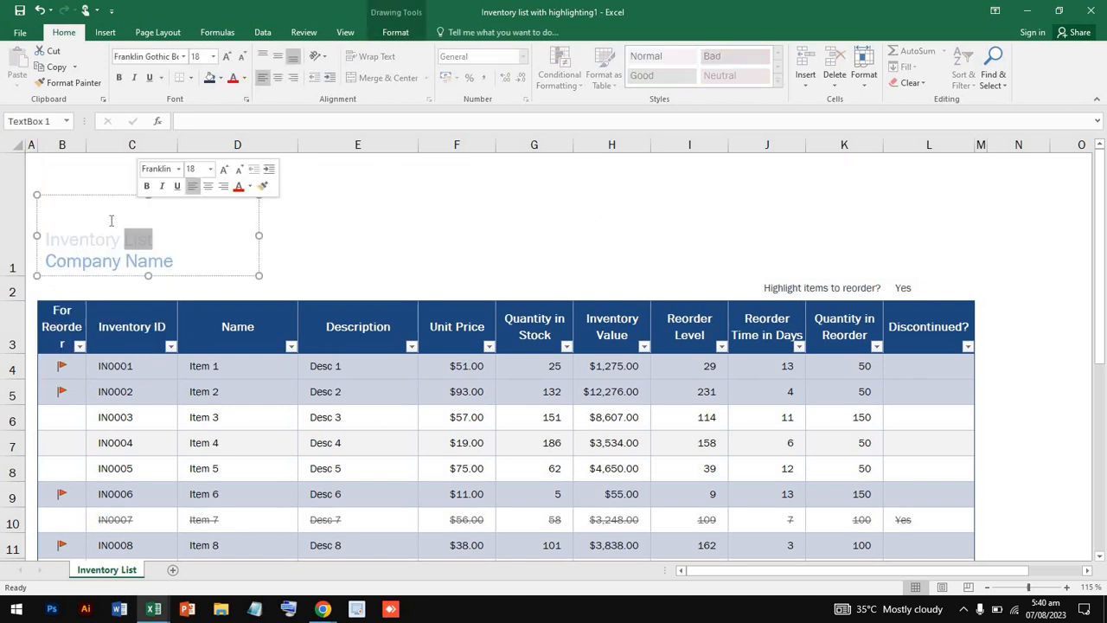
{"action": "left_click", "coordinate": [258, 257]}
{"action": "key", "text": "Delete"}
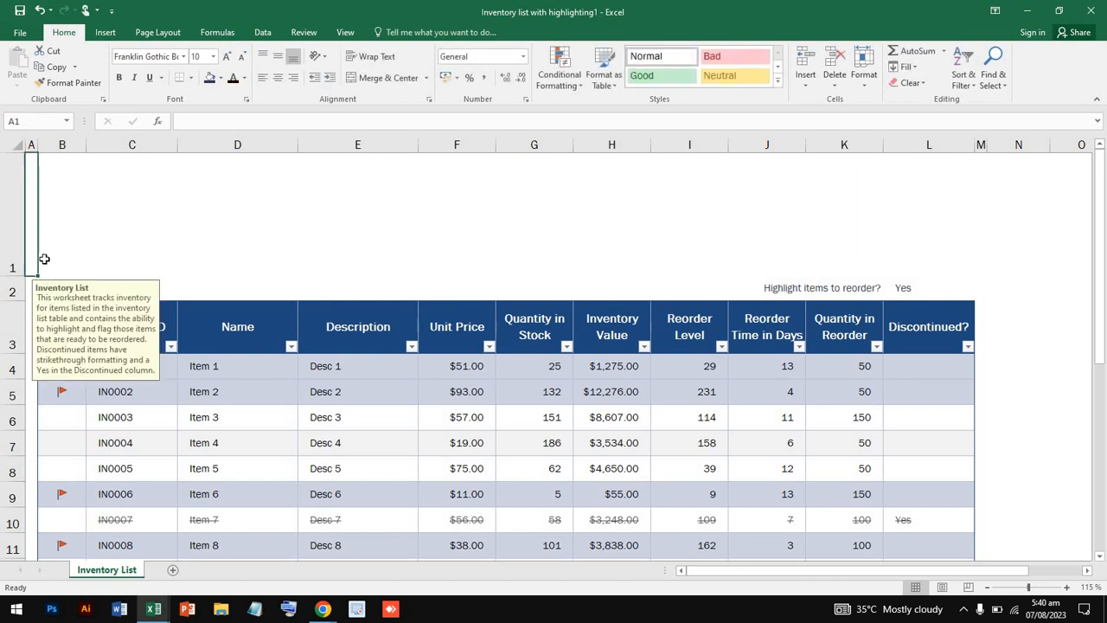
- Delete the empty title row 1 and the "Highlight items to reorder?" row above the inventory table
{"action": "left_click", "coordinate": [12, 246]}
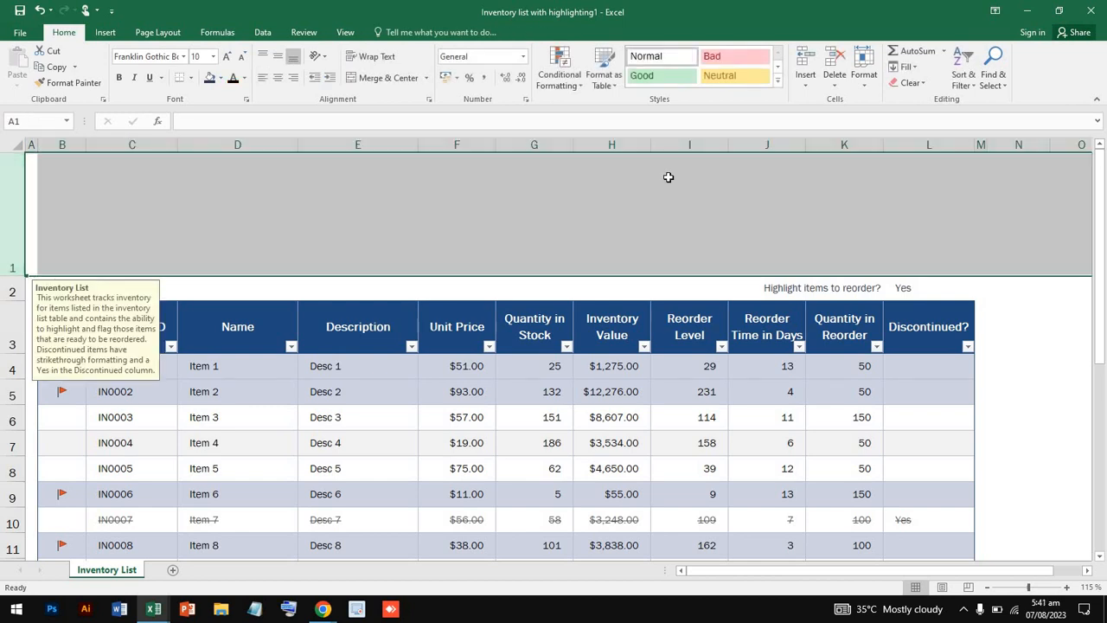
{"action": "left_click", "coordinate": [834, 82]}
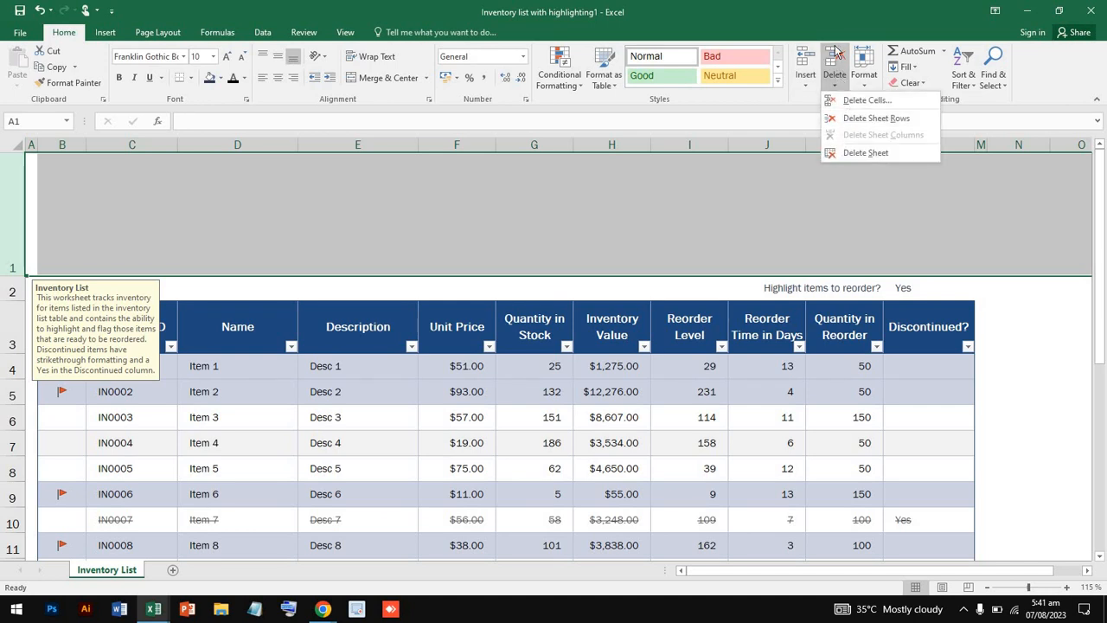
{"action": "left_click", "coordinate": [865, 118]}
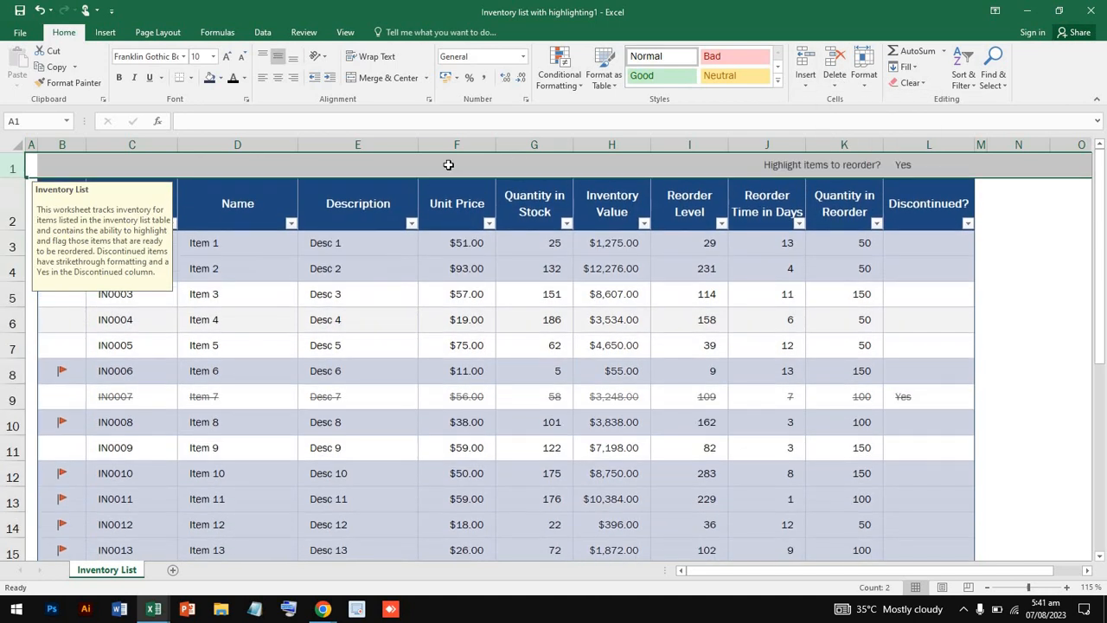
{"action": "left_click", "coordinate": [834, 64]}
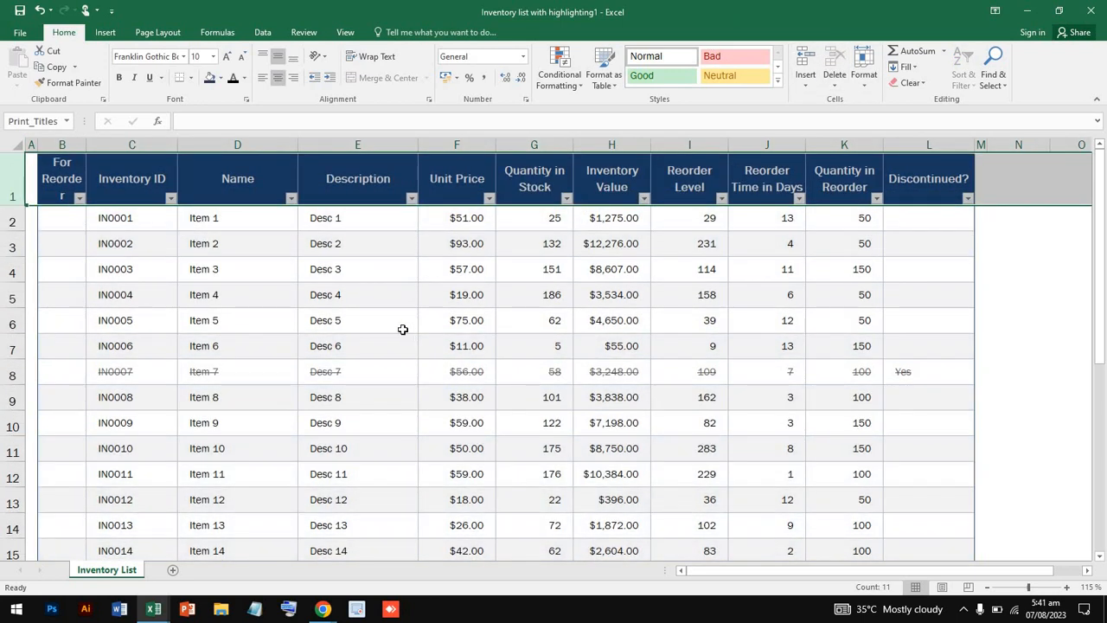
{"action": "left_click", "coordinate": [402, 330]}
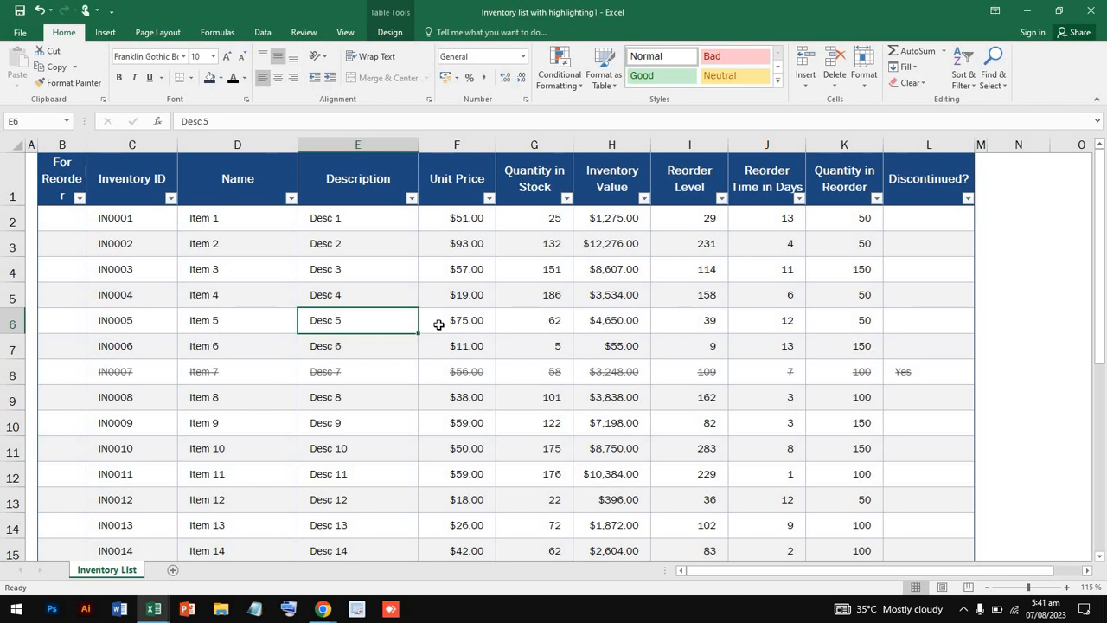
- Clear the For Reorder heading and the formula cells below it down to row 10
{"action": "scroll", "coordinate": [439, 323], "scroll_direction": "down", "scroll_amount": 5}
{"action": "scroll", "coordinate": [439, 324], "scroll_direction": "up", "scroll_amount": 5}
{"action": "left_click", "coordinate": [60, 219]}
{"action": "double_click", "coordinate": [62, 220]}
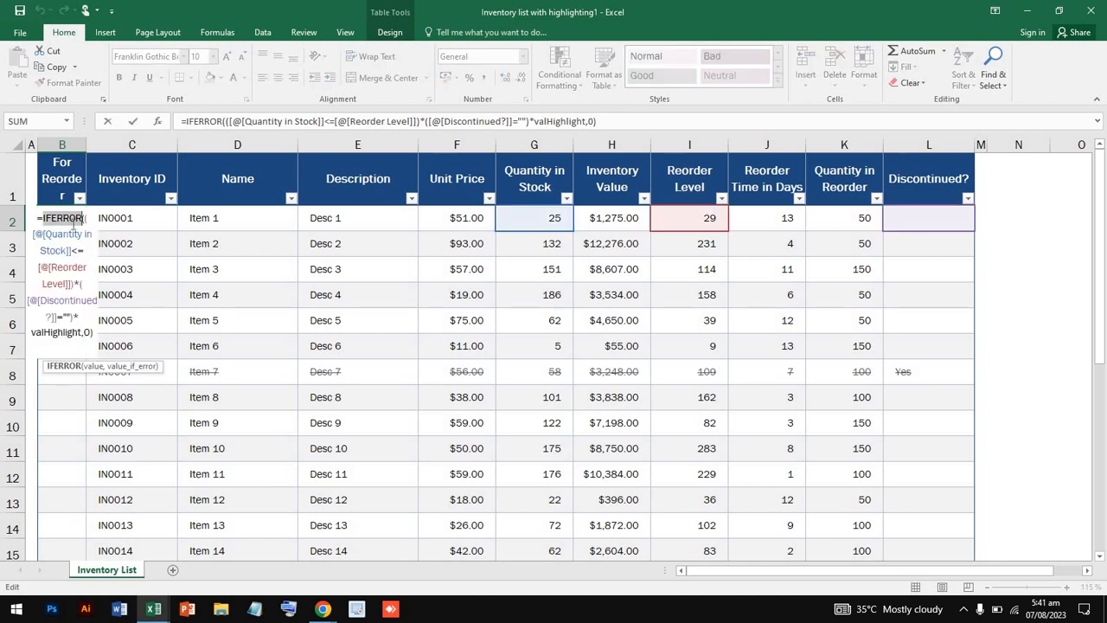
{"action": "key", "text": "Delete"}
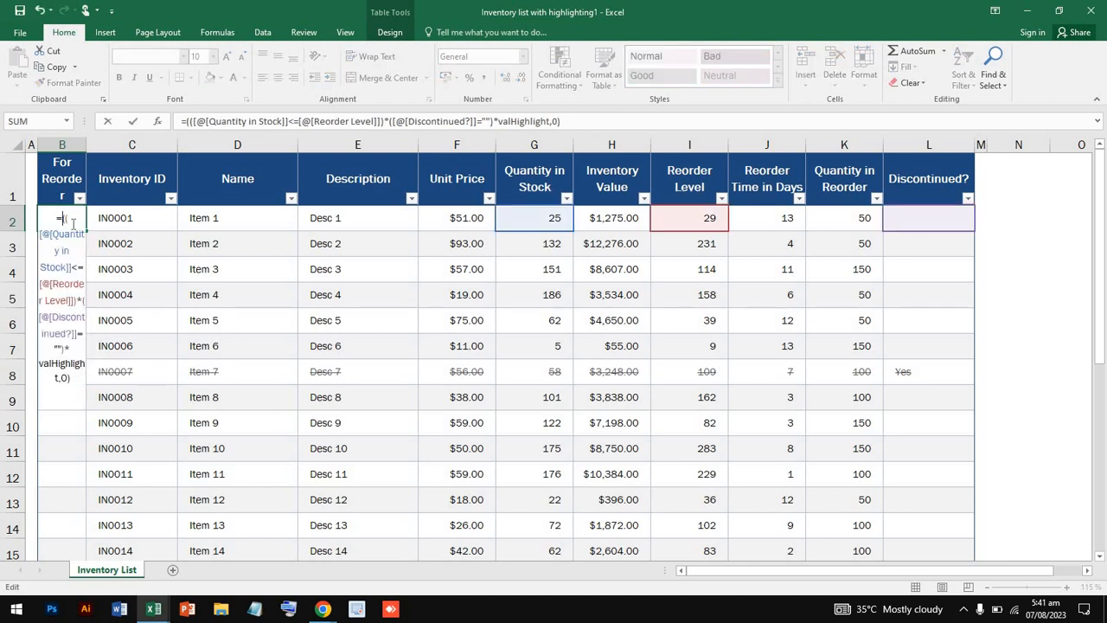
{"action": "left_click", "coordinate": [71, 420]}
{"action": "key", "text": "Escape"}
{"action": "left_click_drag", "start_coordinate": [70, 417], "coordinate": [60, 180]}
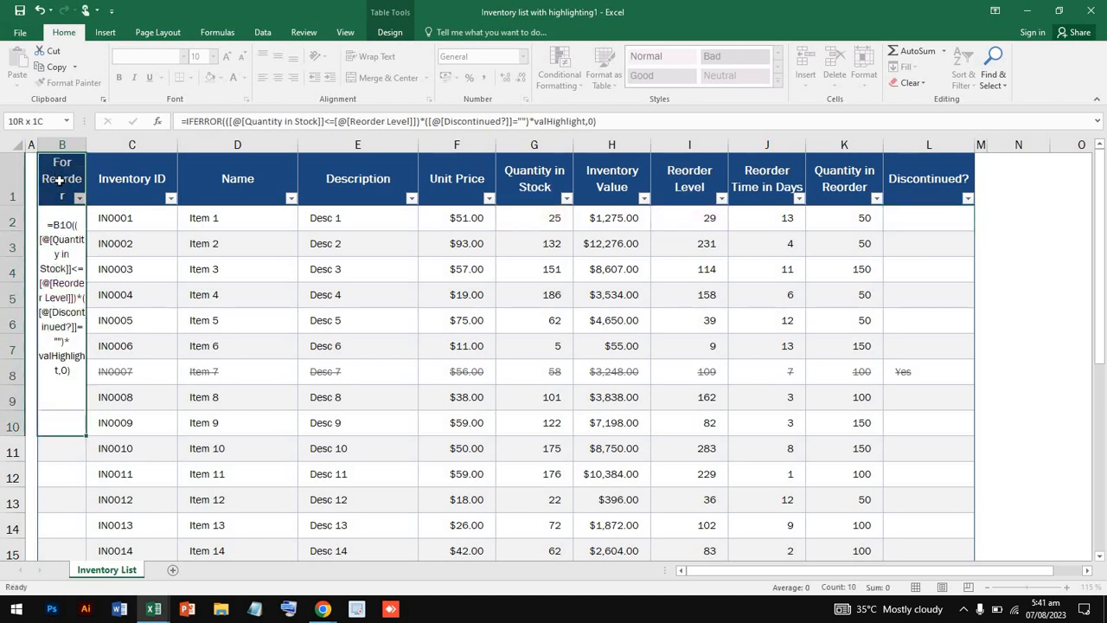
{"action": "key", "text": "Delete"}
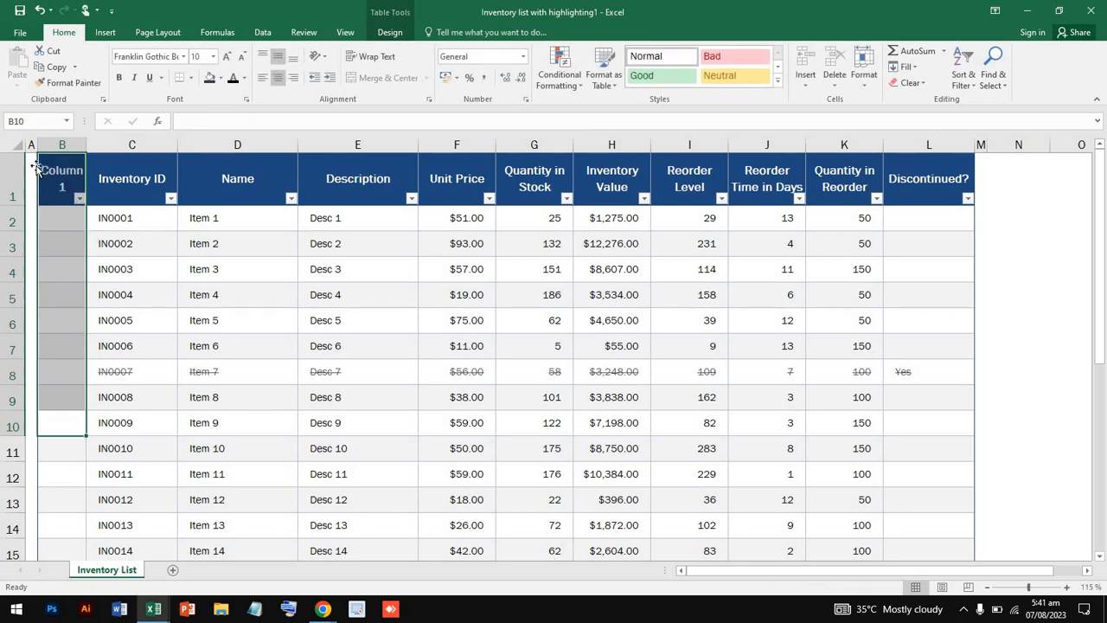
- Widen column A and delete the cleared reorder column B from the inventory table
{"action": "left_click", "coordinate": [33, 159]}
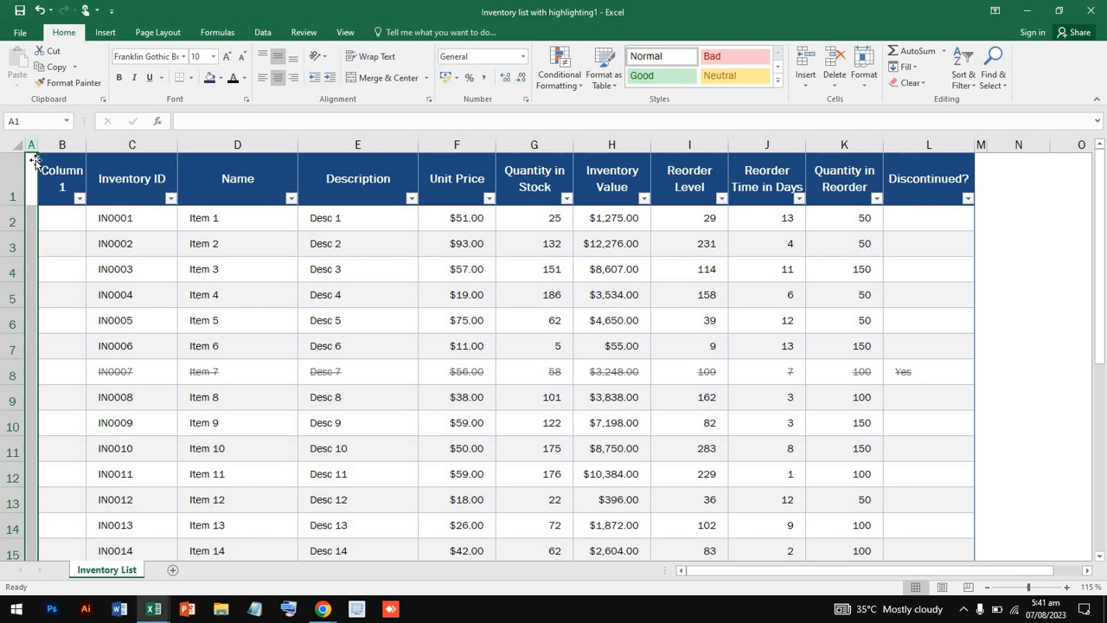
{"action": "left_click_drag", "start_coordinate": [38, 157], "coordinate": [81, 142]}
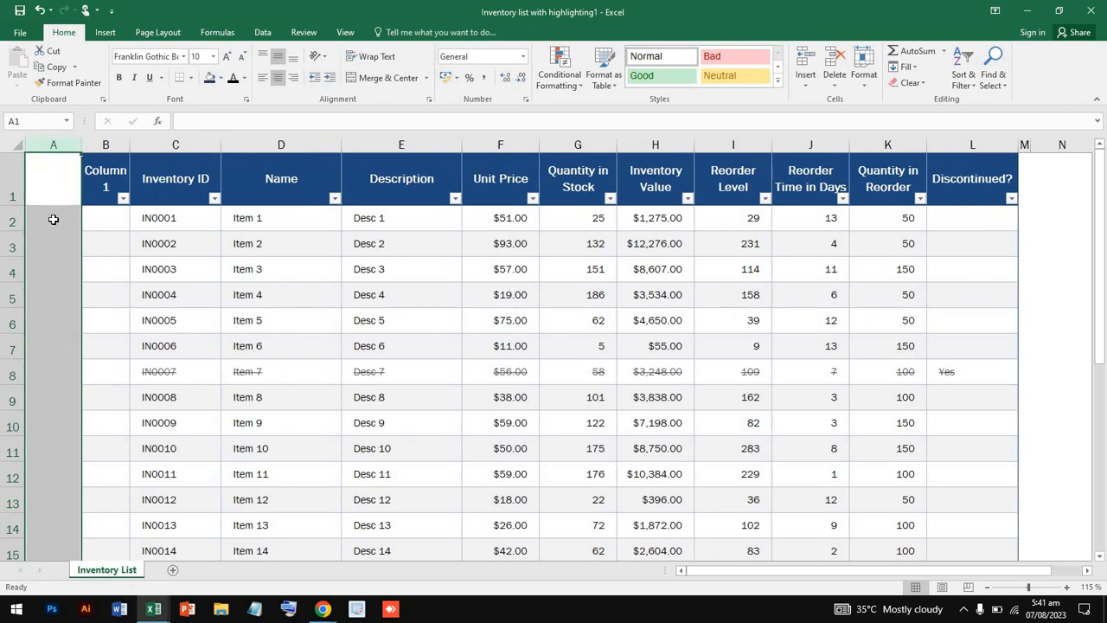
{"action": "left_click", "coordinate": [99, 173]}
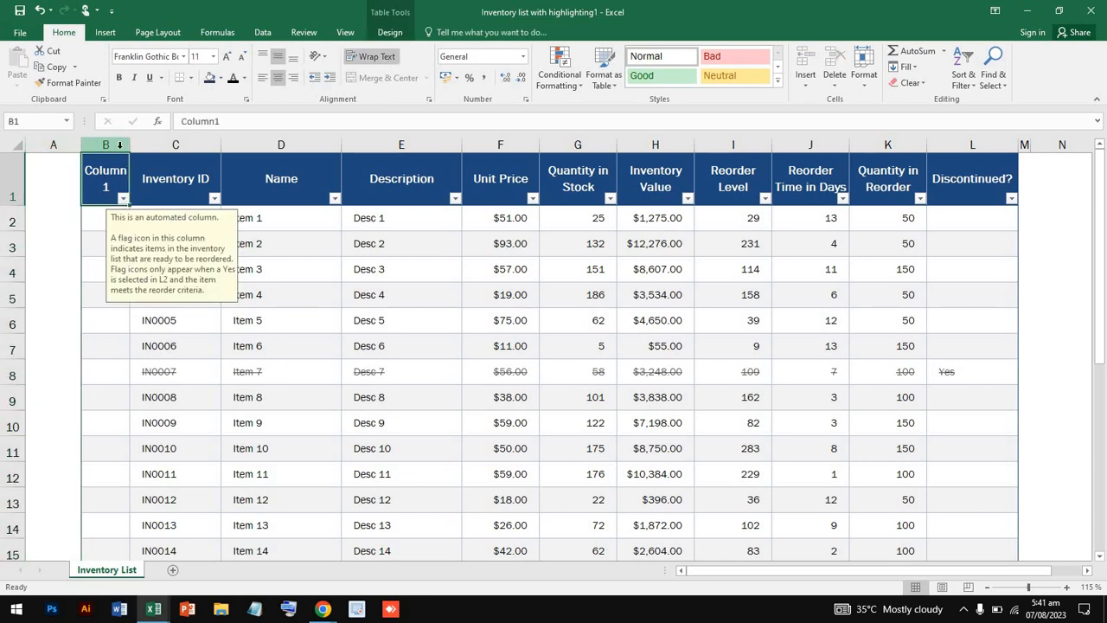
{"action": "left_click", "coordinate": [119, 145]}
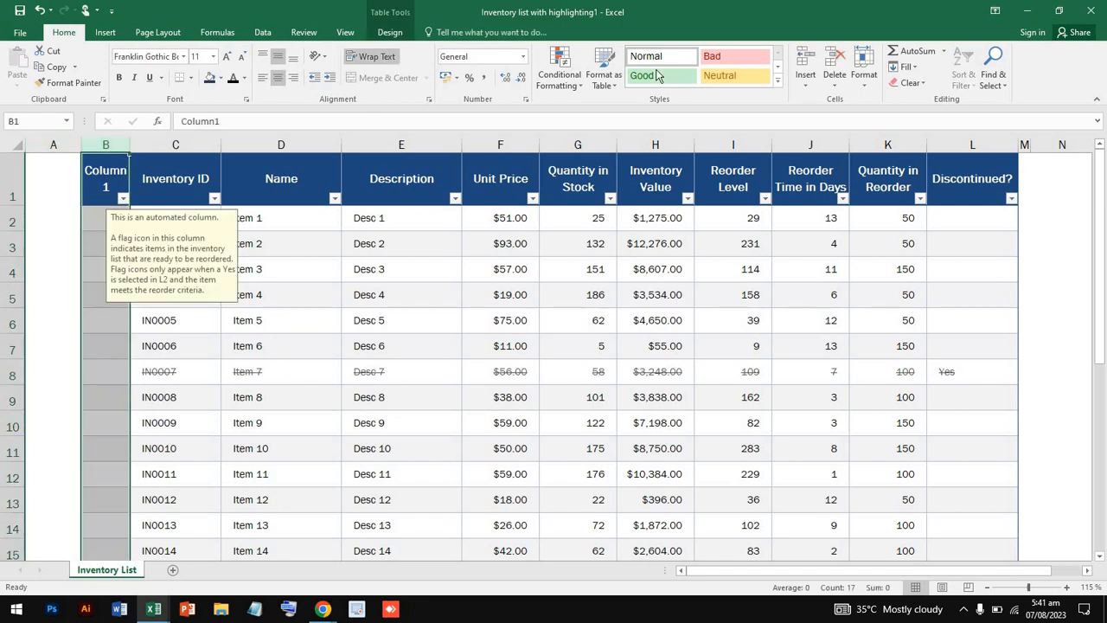
{"action": "left_click", "coordinate": [835, 59]}
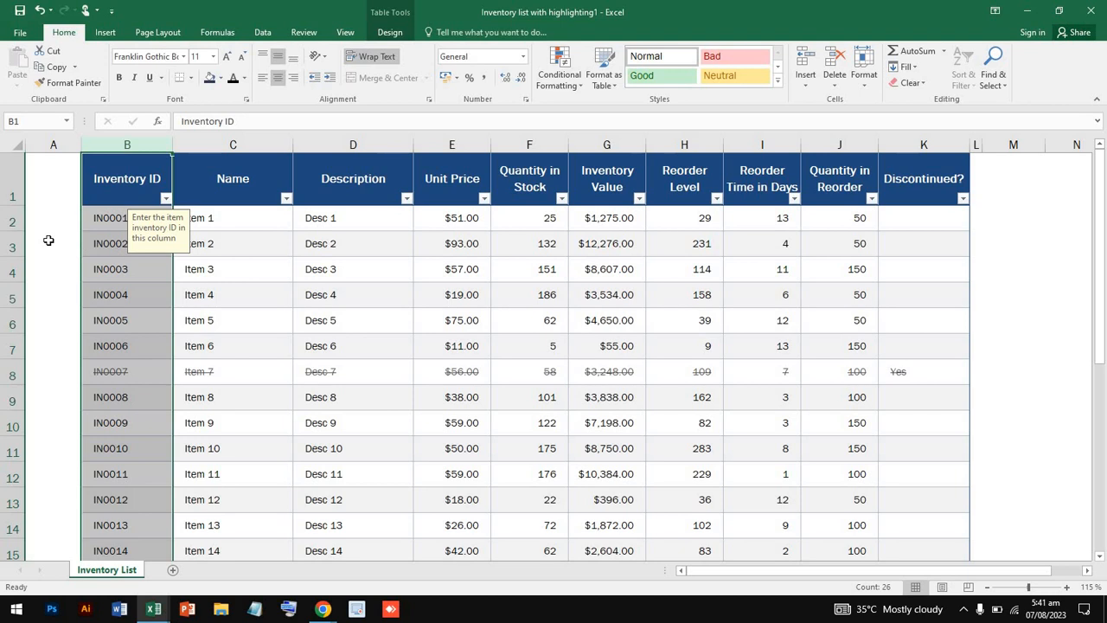
- Delete the empty column A and insert a new blank column before the Inventory ID column
{"action": "left_click", "coordinate": [49, 240]}
{"action": "left_click", "coordinate": [60, 162]}
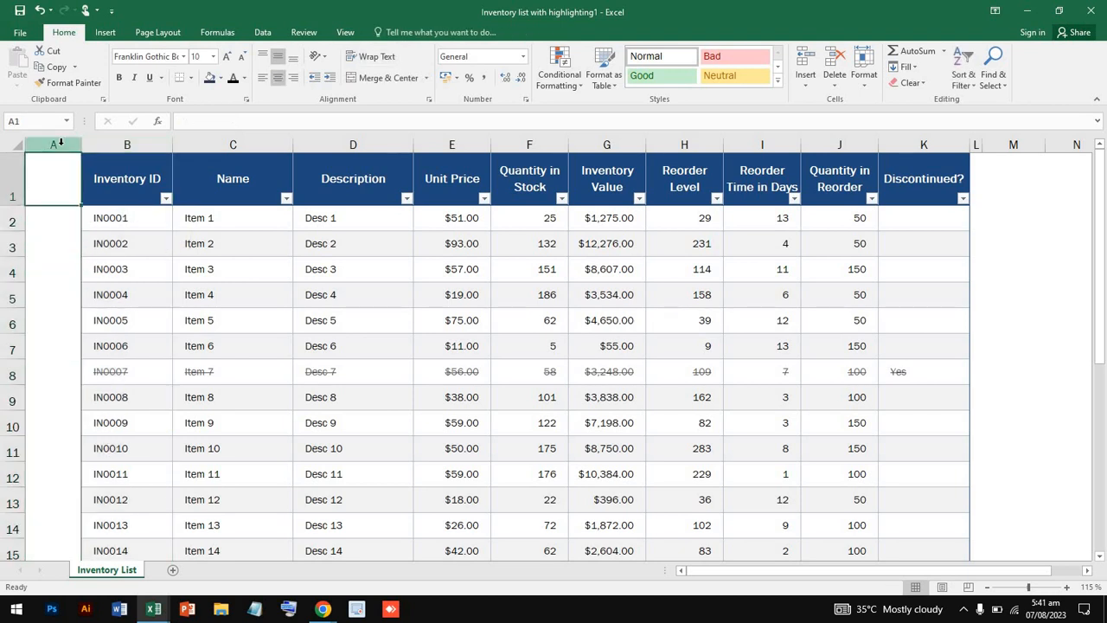
{"action": "left_click", "coordinate": [61, 141]}
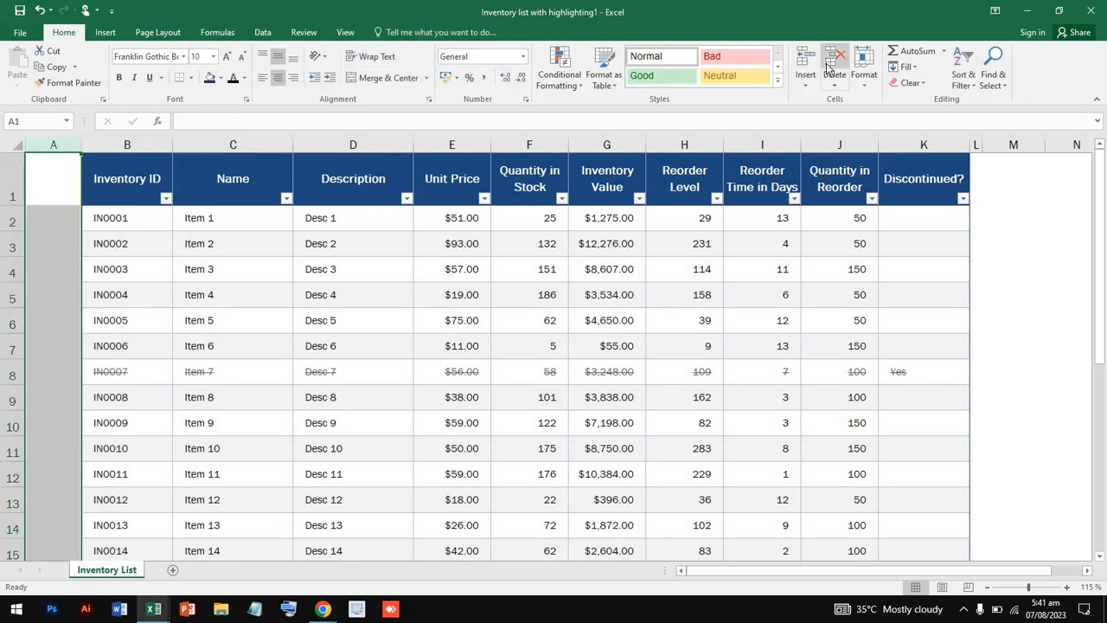
{"action": "left_click", "coordinate": [828, 68]}
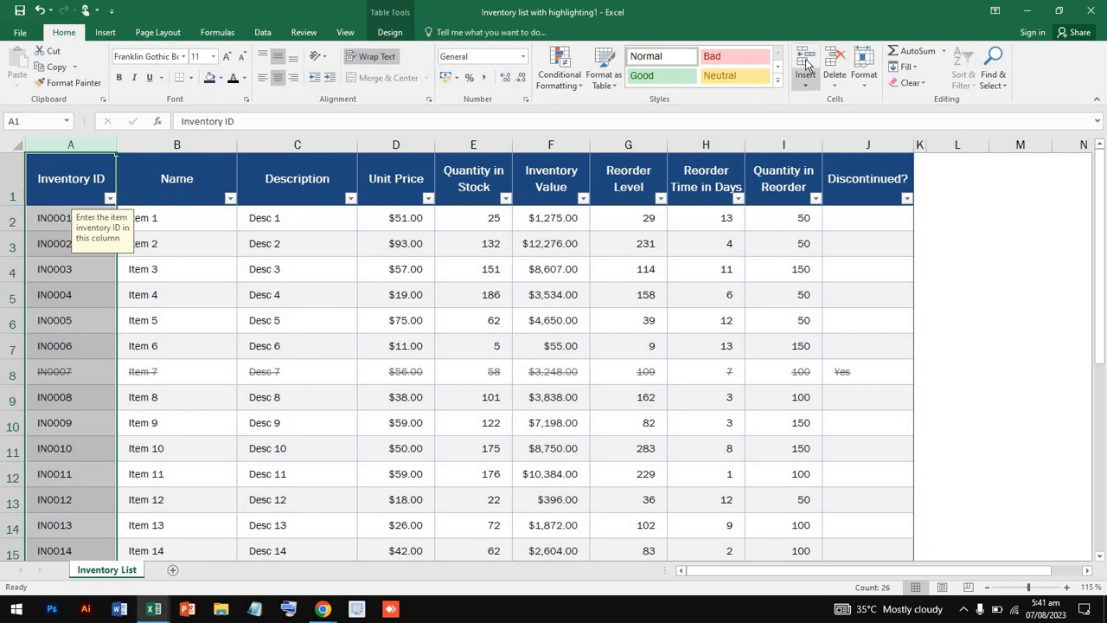
{"action": "left_click", "coordinate": [806, 65]}
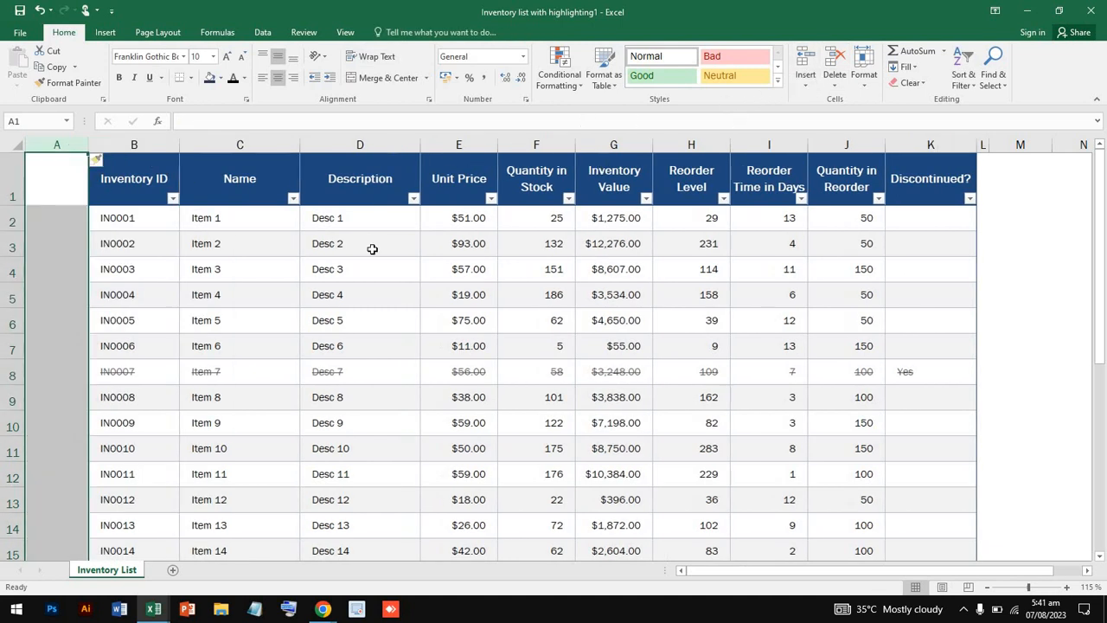
{"action": "left_click", "coordinate": [372, 249]}
{"action": "left_click", "coordinate": [65, 176]}
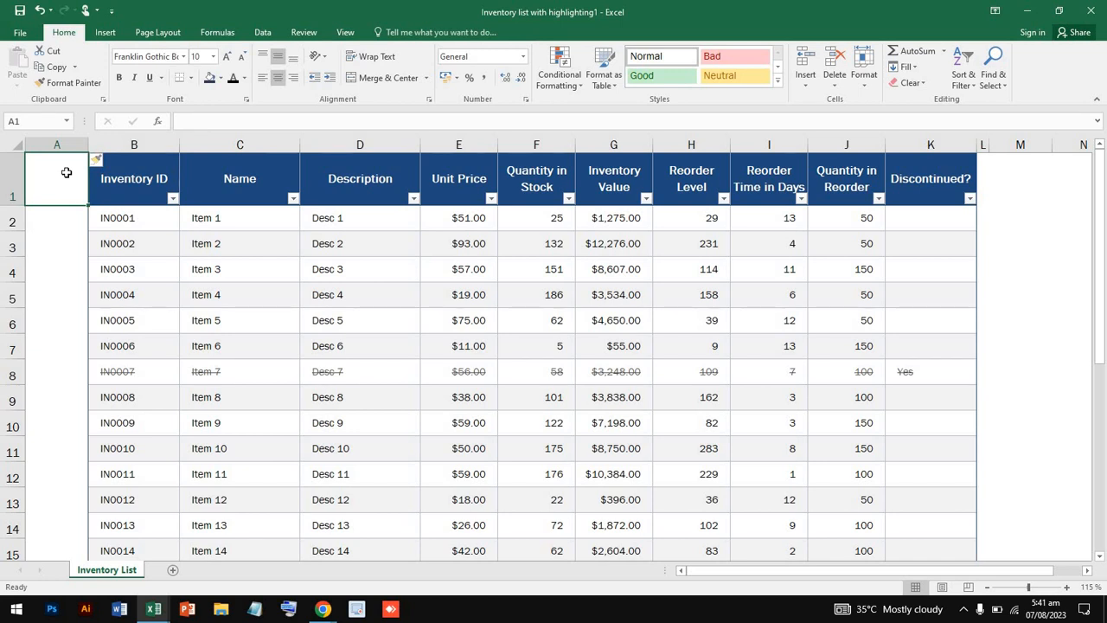
{"action": "left_click_drag", "start_coordinate": [66, 172], "coordinate": [971, 458]}
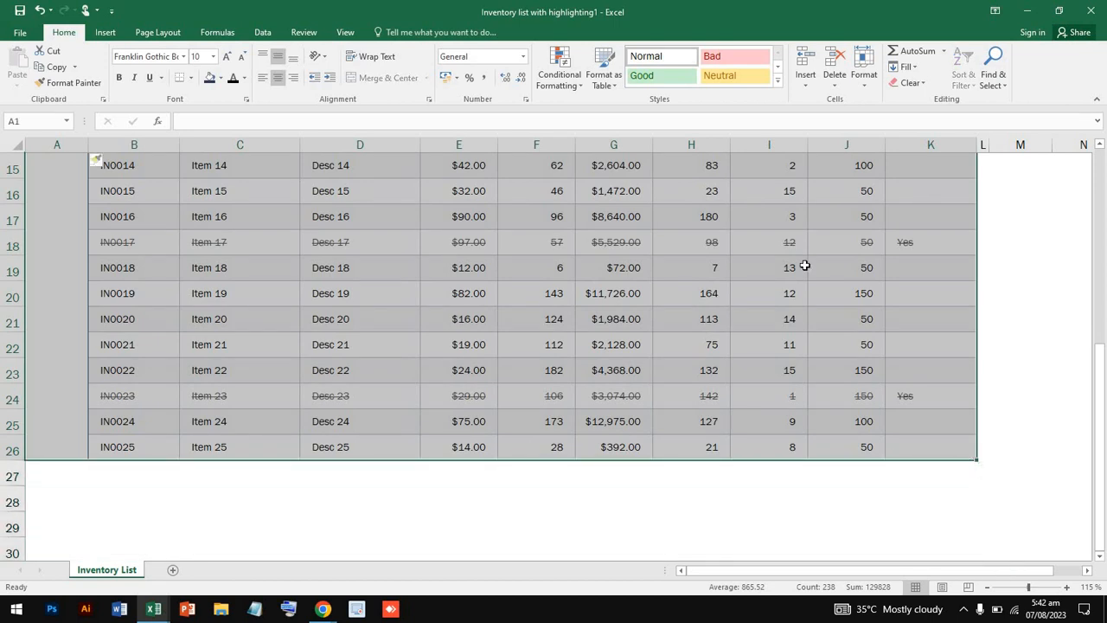
{"action": "left_click", "coordinate": [610, 82]}
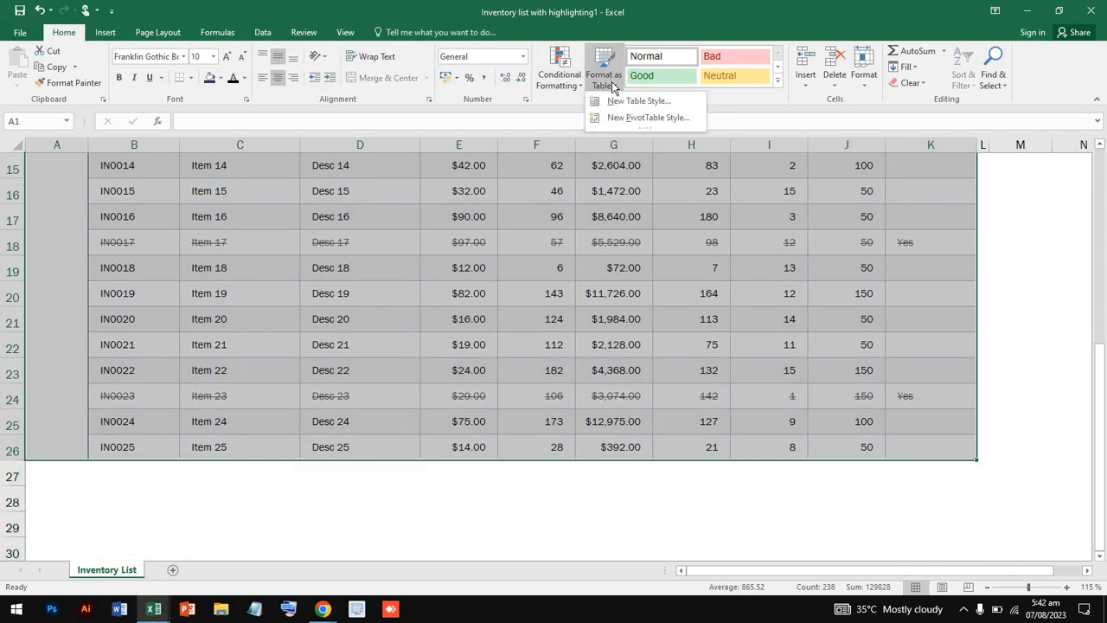
{"action": "left_click", "coordinate": [610, 82]}
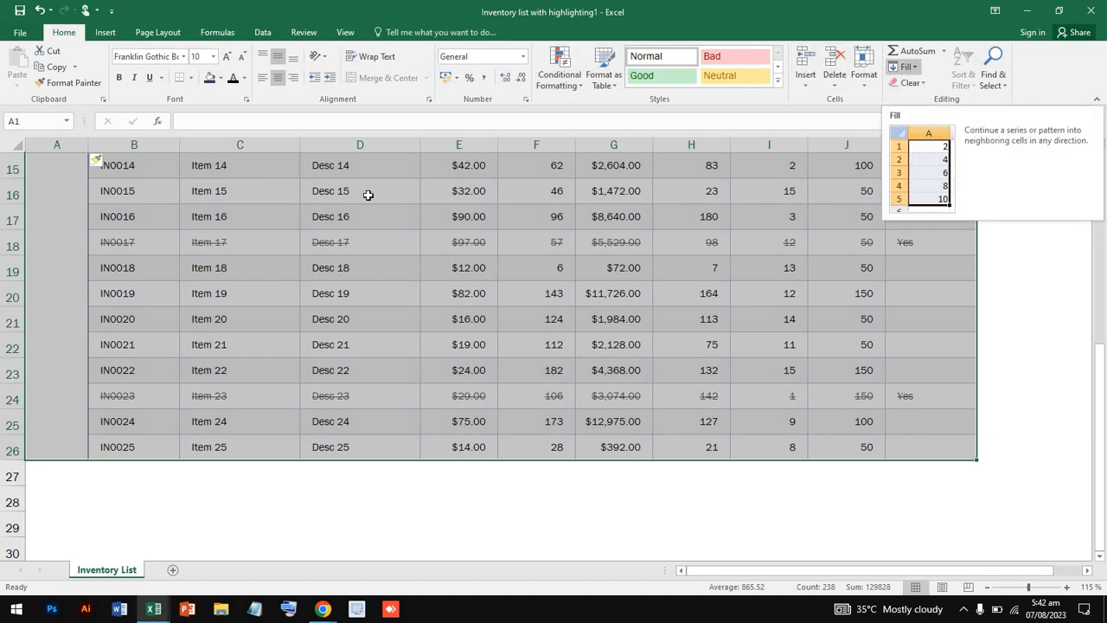
{"action": "left_click", "coordinate": [248, 242]}
{"action": "scroll", "coordinate": [249, 244], "scroll_direction": "up", "scroll_amount": 5}
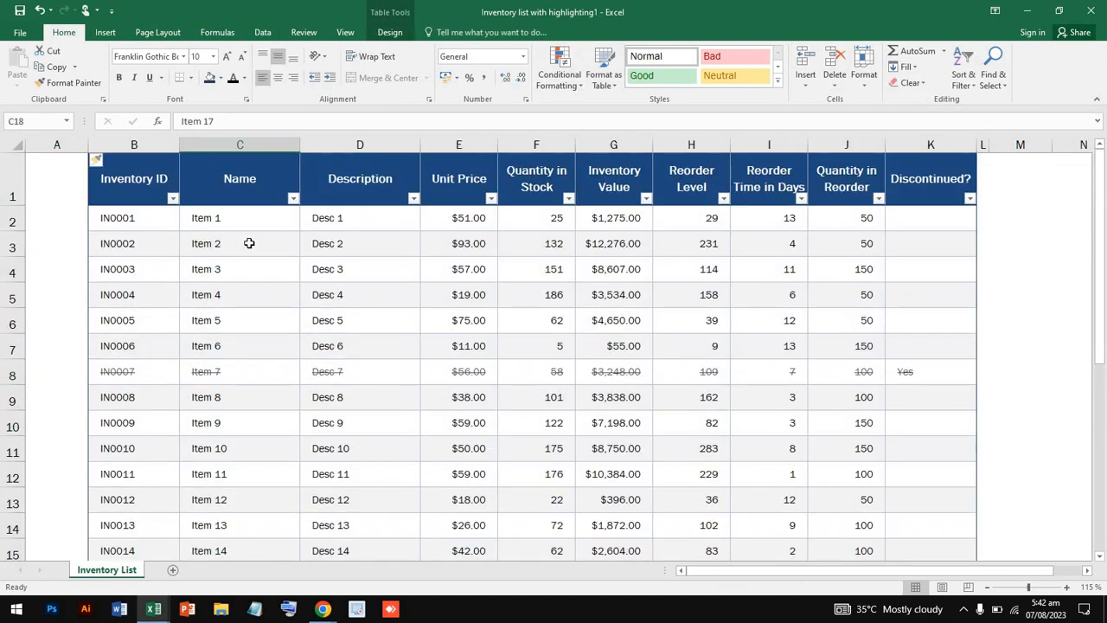
- Apply All Borders to the range A1:K26, covering the blank column and the inventory table
{"action": "left_click_drag", "start_coordinate": [56, 166], "coordinate": [1021, 504]}
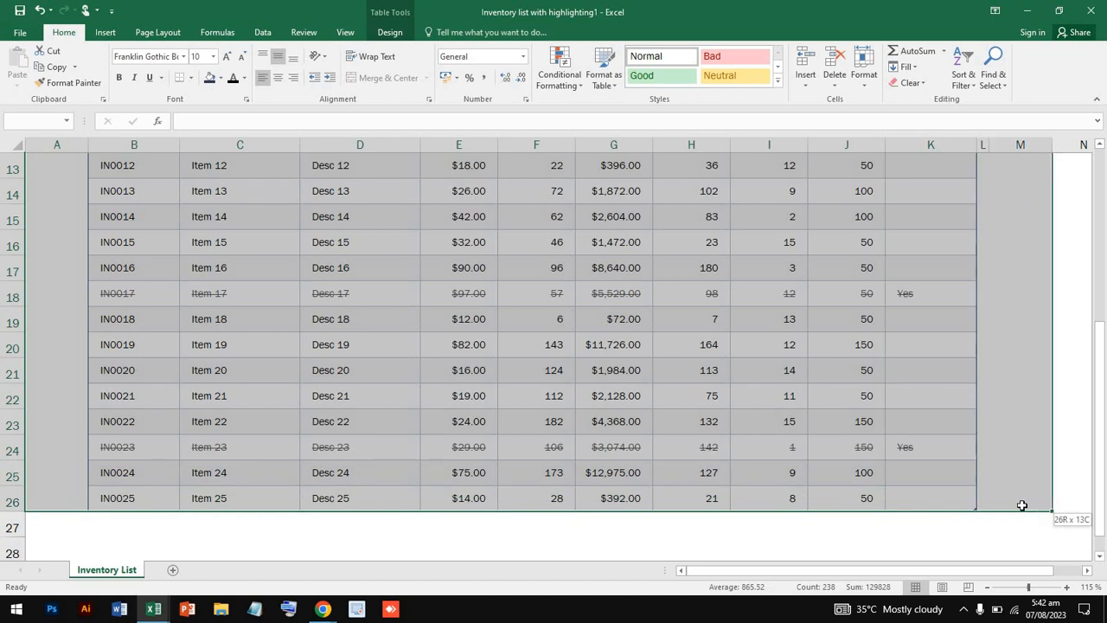
{"action": "left_click", "coordinate": [1021, 500]}
{"action": "left_click_drag", "start_coordinate": [915, 503], "coordinate": [52, 164]}
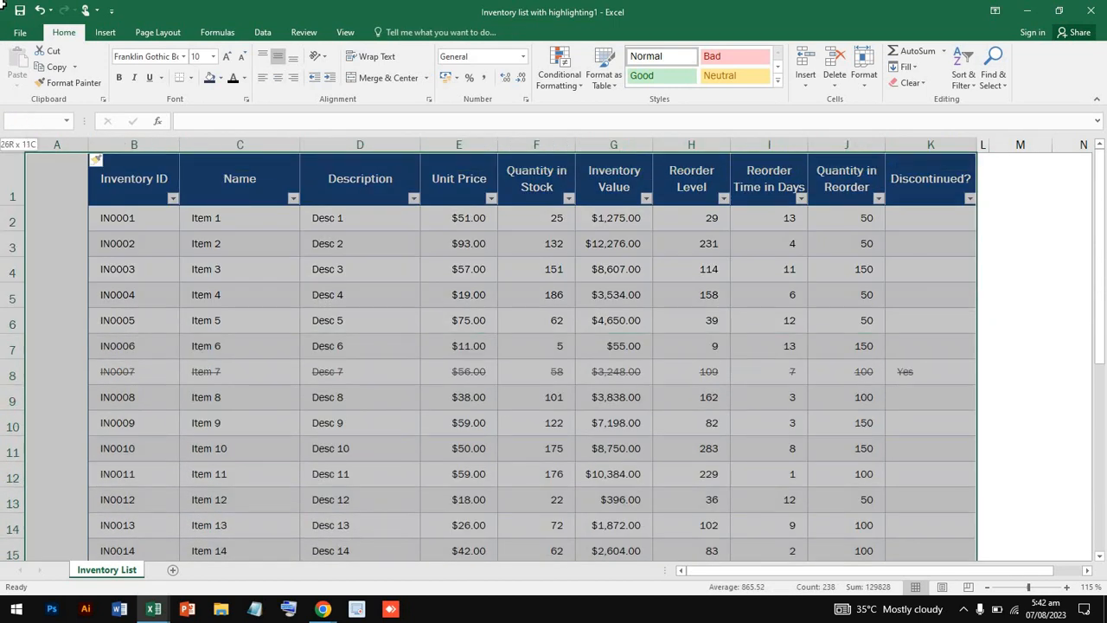
{"action": "left_click", "coordinate": [191, 78]}
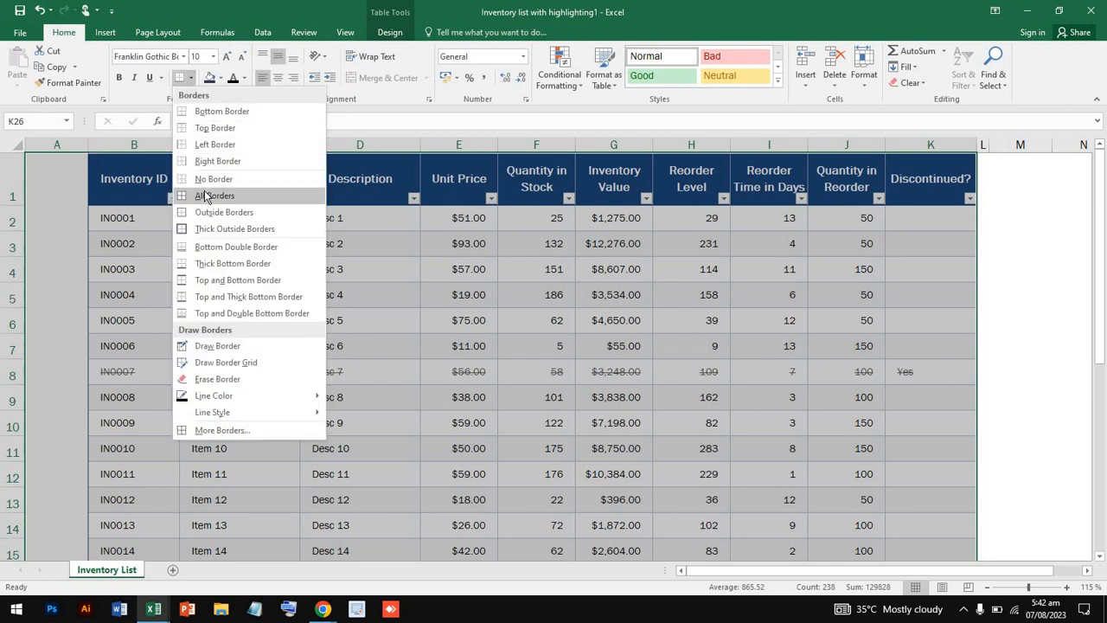
{"action": "left_click", "coordinate": [206, 196]}
{"action": "scroll", "coordinate": [259, 285], "scroll_direction": "down", "scroll_amount": 6}
{"action": "left_click", "coordinate": [265, 285]}
{"action": "scroll", "coordinate": [251, 285], "scroll_direction": "up", "scroll_amount": 6}
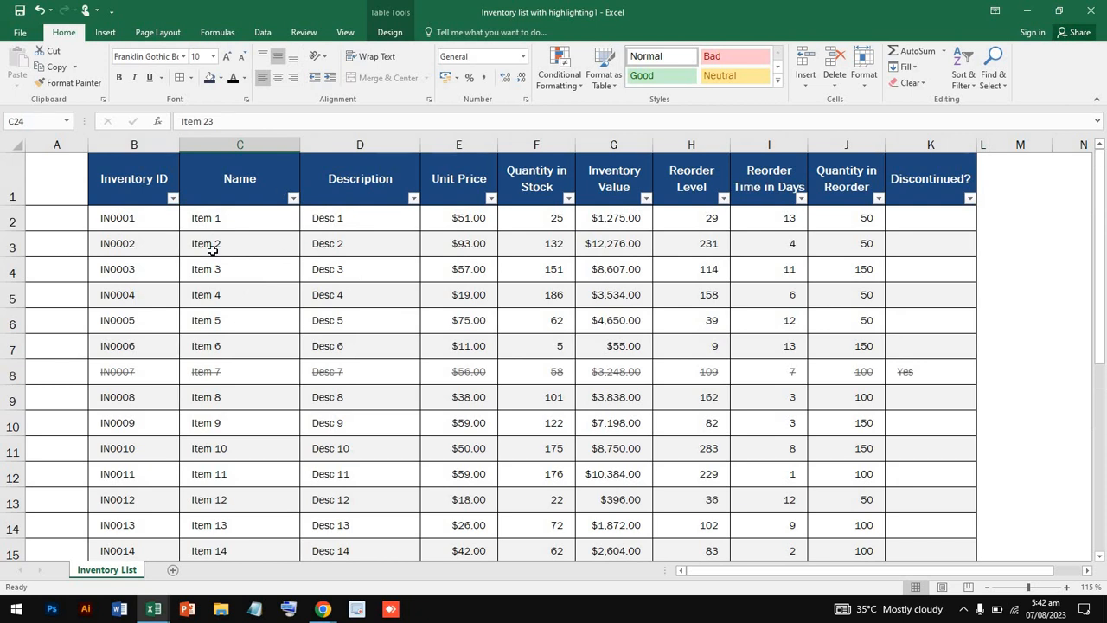
- Enter the heading "Date" in cell A1 of the blank column
{"action": "left_click", "coordinate": [50, 189]}
{"action": "type", "text": "D"}
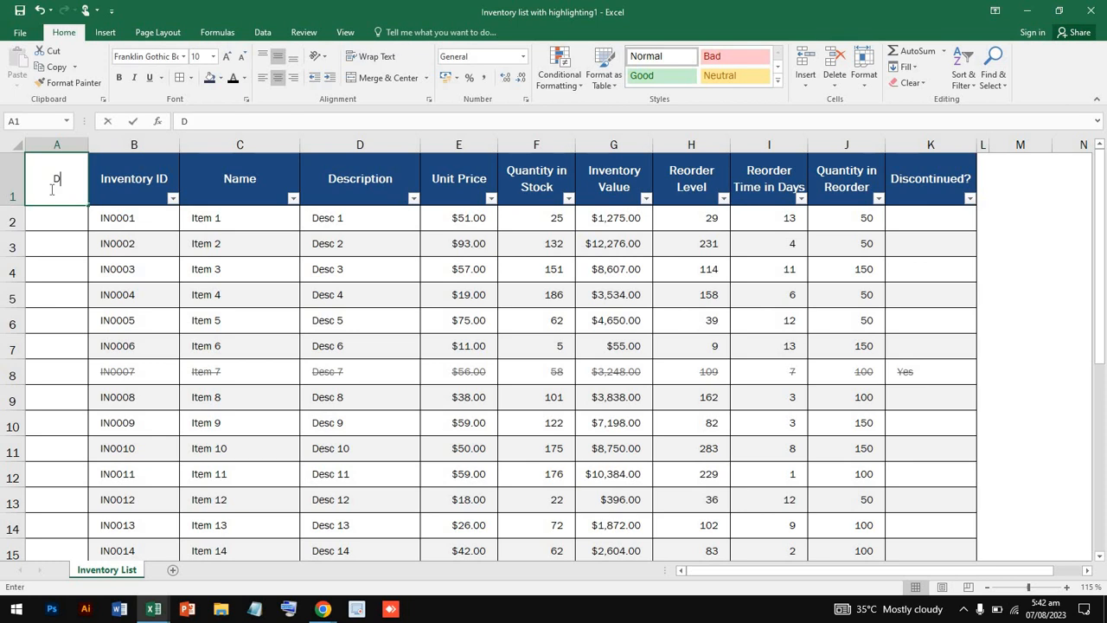
{"action": "type", "text": "sate"}
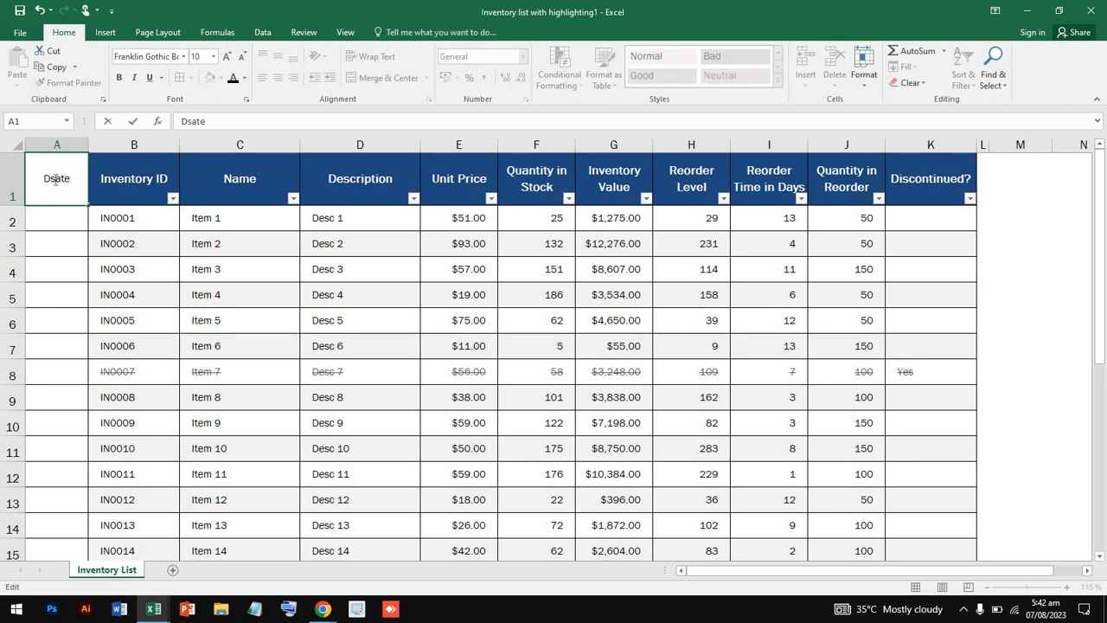
{"action": "key", "text": "BackSpace"}
{"action": "left_click", "coordinate": [49, 216]}
- Open the number format choices for cell A2 under the Date heading
{"action": "double_click", "coordinate": [68, 221]}
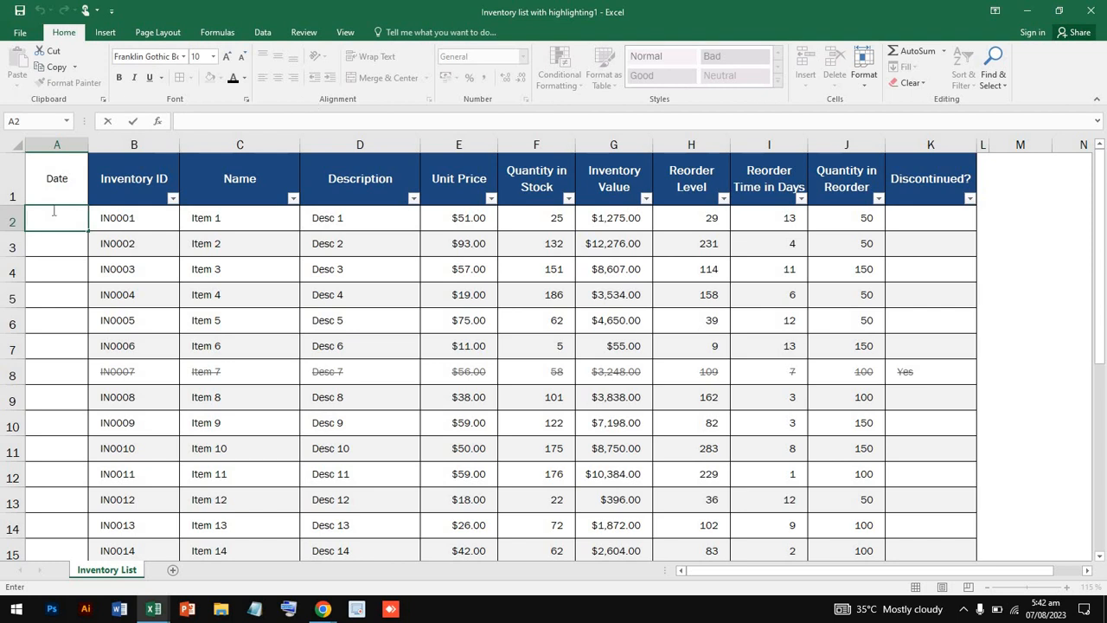
{"action": "key", "text": "Return"}
{"action": "left_click", "coordinate": [66, 213]}
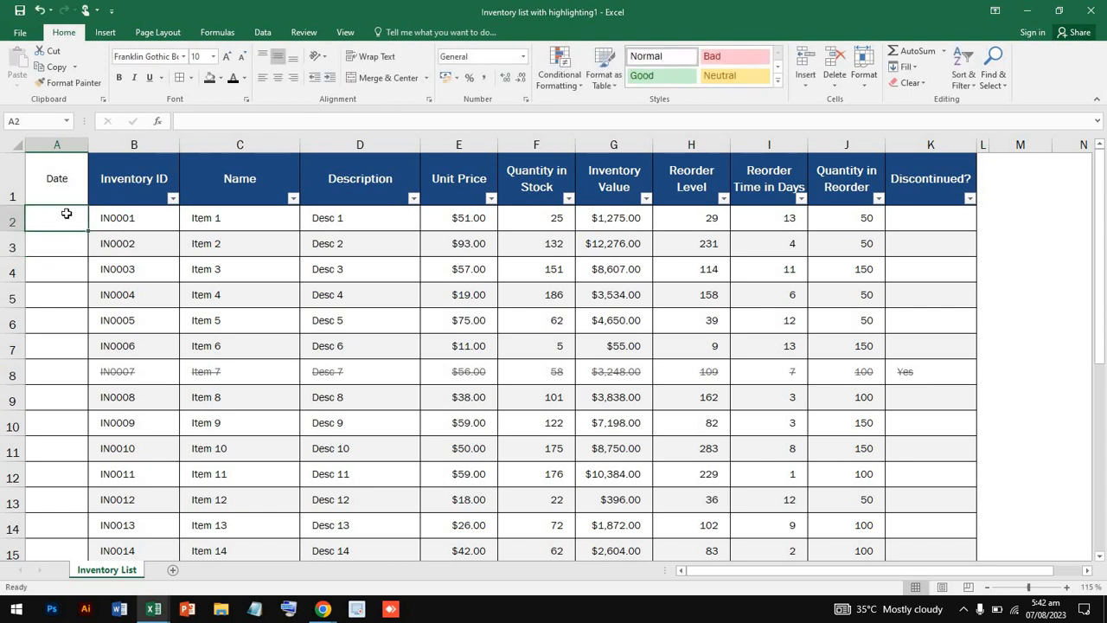
{"action": "left_click", "coordinate": [524, 57]}
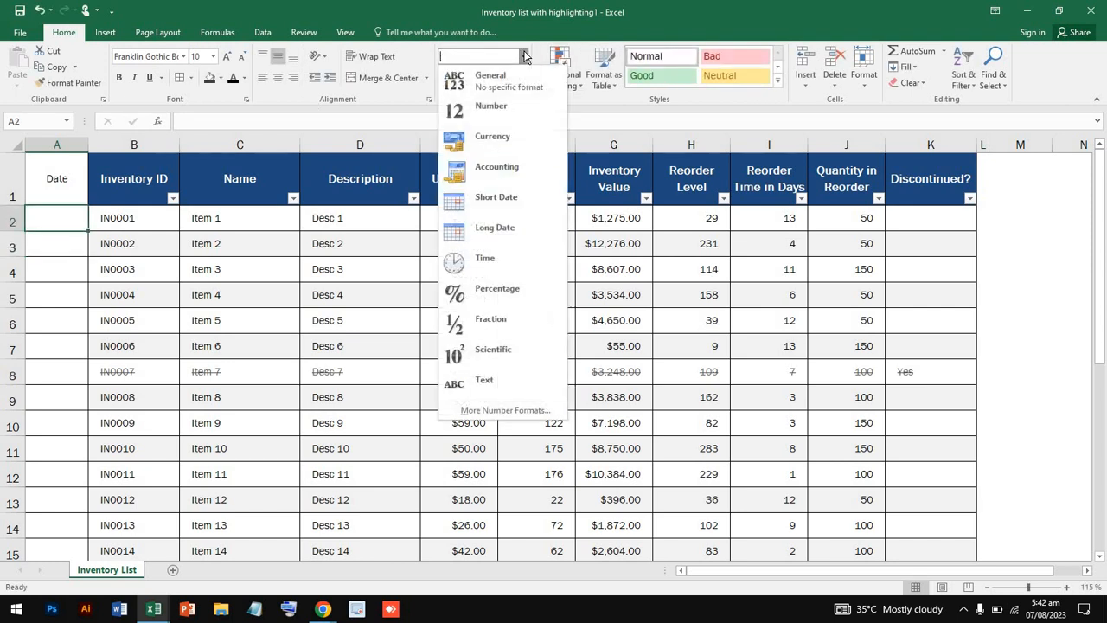
- Format cell A2 as Short Date and enter 12/05/2023 in it
{"action": "left_click", "coordinate": [508, 208]}
{"action": "double_click", "coordinate": [35, 223]}
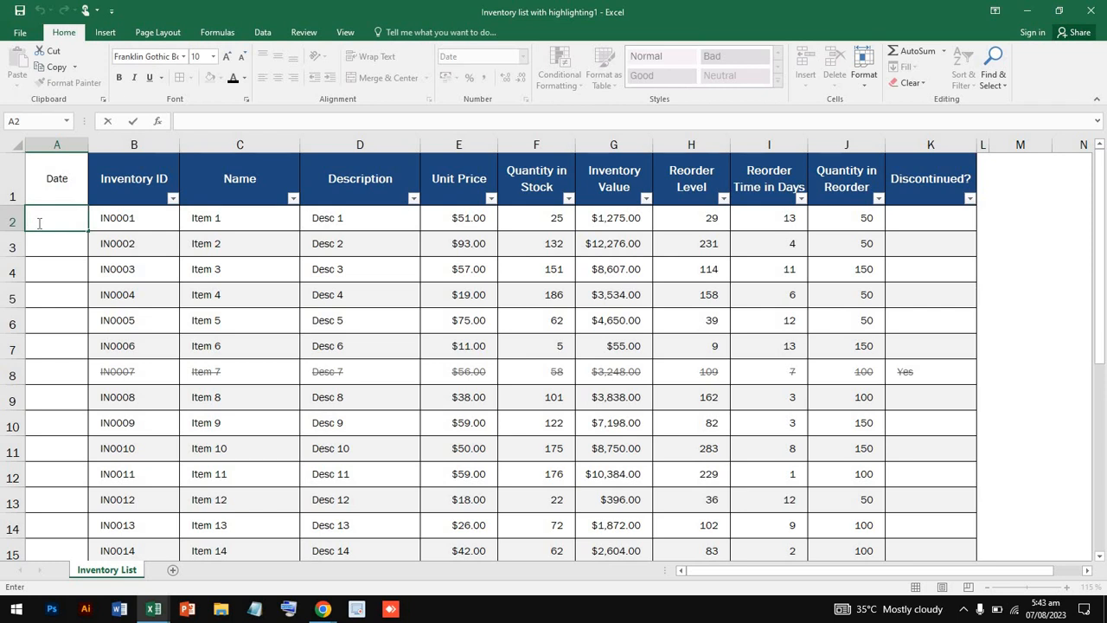
{"action": "type", "text": "12/05/2032"}
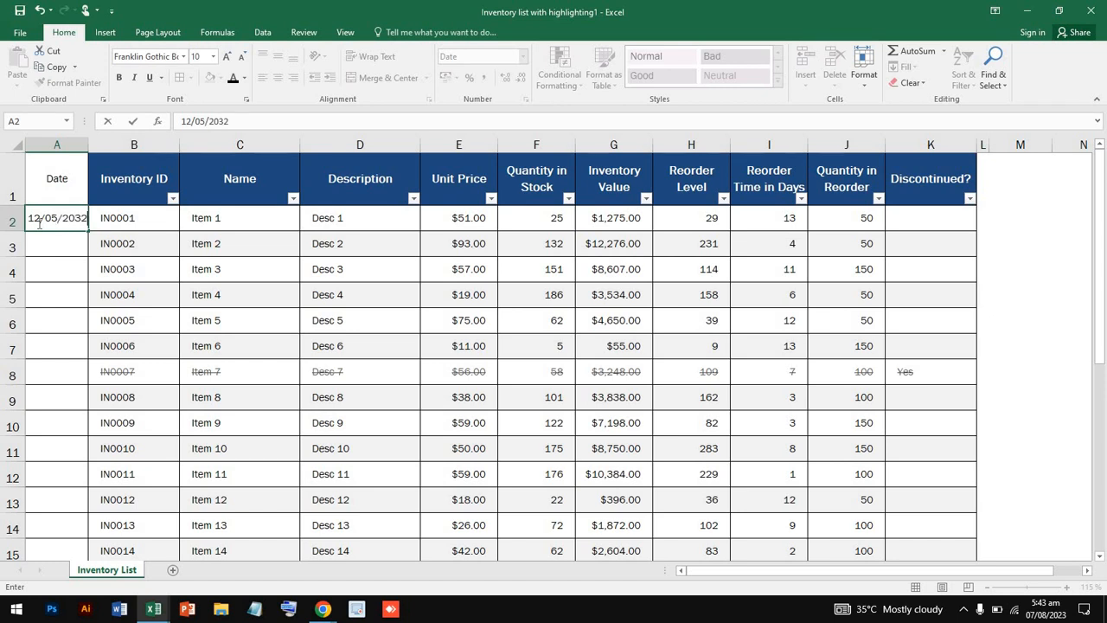
{"action": "key", "text": "BackSpace"}
{"action": "key", "text": "BackSpace"}
{"action": "type", "text": "23"}
{"action": "left_click", "coordinate": [51, 240]}
{"action": "double_click", "coordinate": [48, 240]}
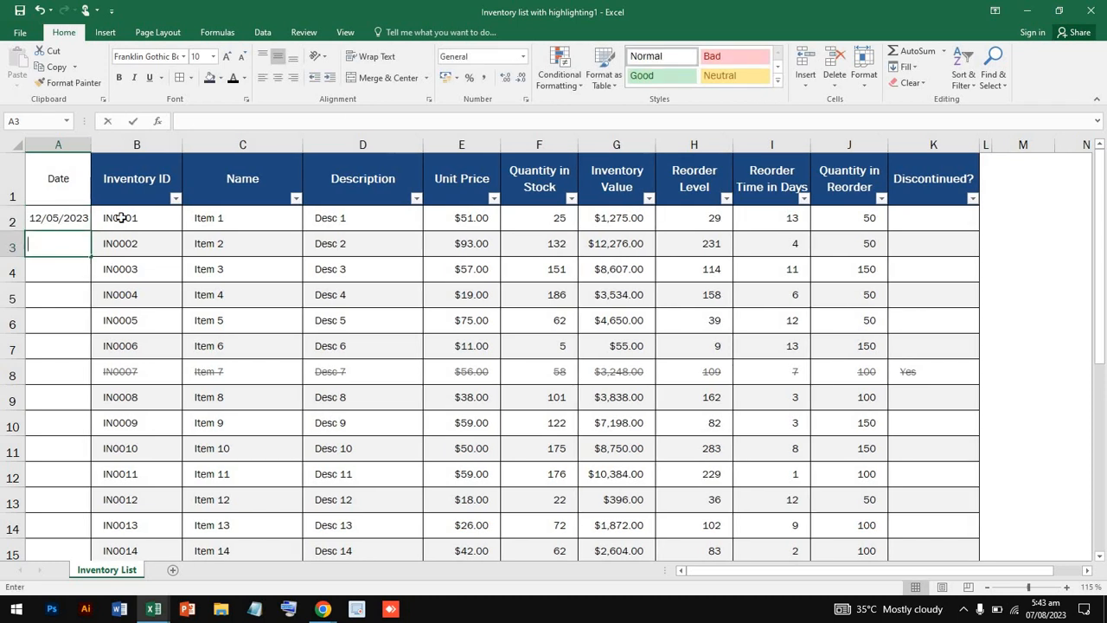
{"action": "left_click", "coordinate": [72, 220]}
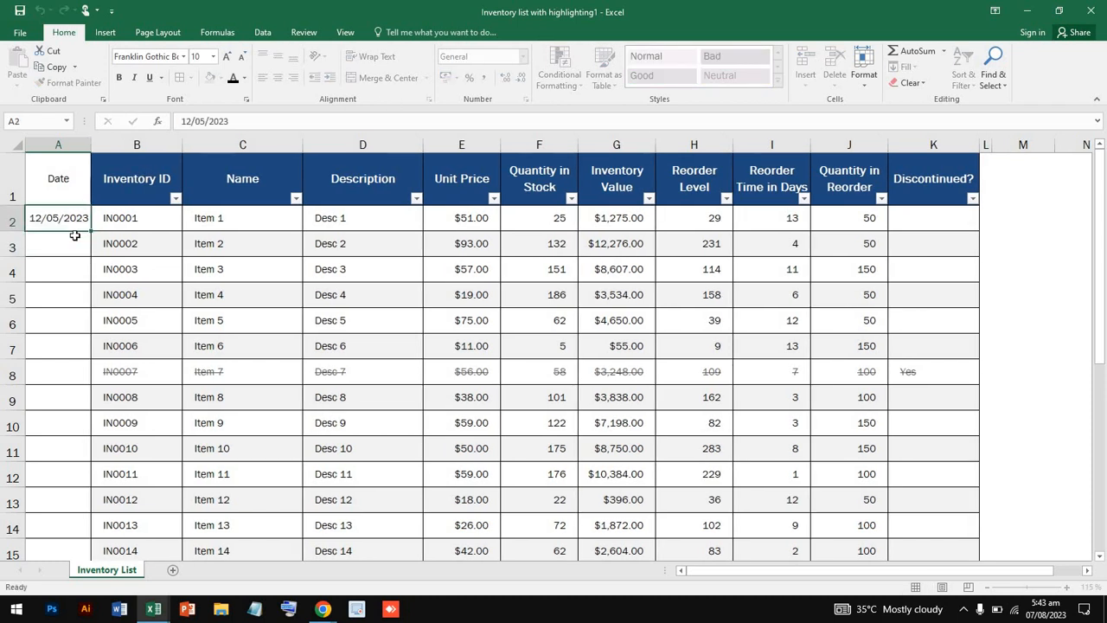
- Format cell A3 as Short Date and enter 13/05/2023 in it
{"action": "left_click", "coordinate": [75, 238]}
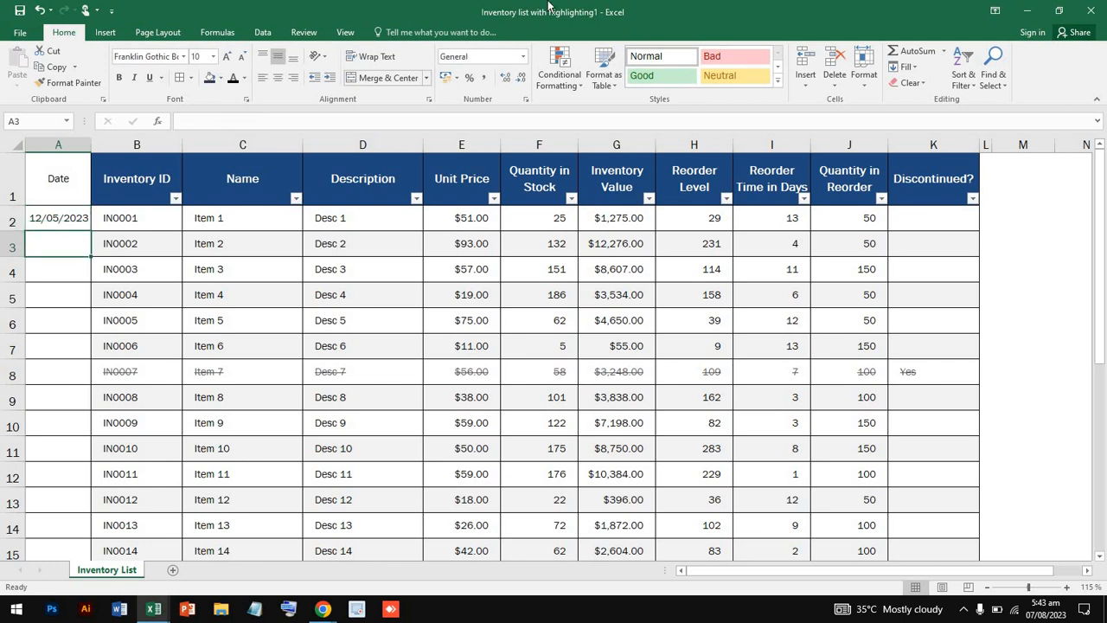
{"action": "left_click", "coordinate": [522, 56]}
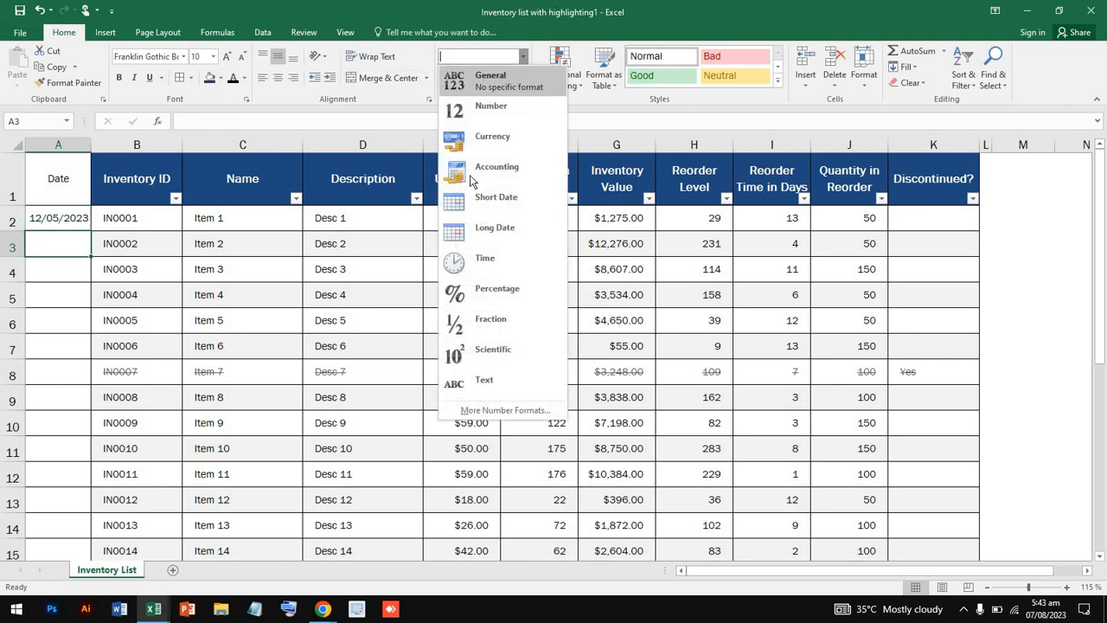
{"action": "left_click", "coordinate": [507, 204]}
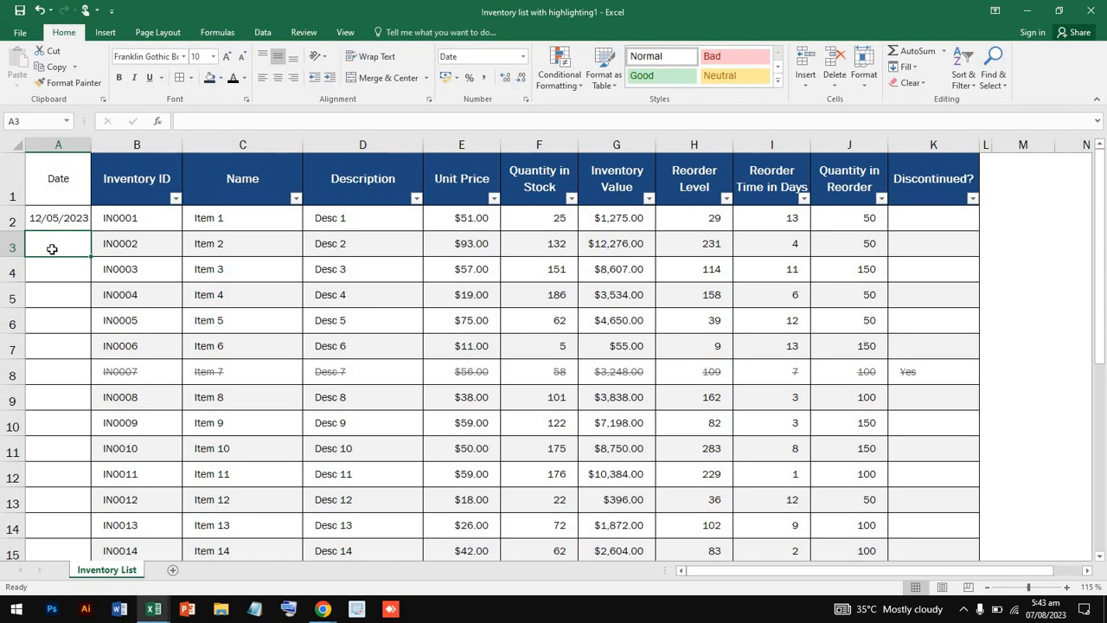
{"action": "double_click", "coordinate": [47, 243]}
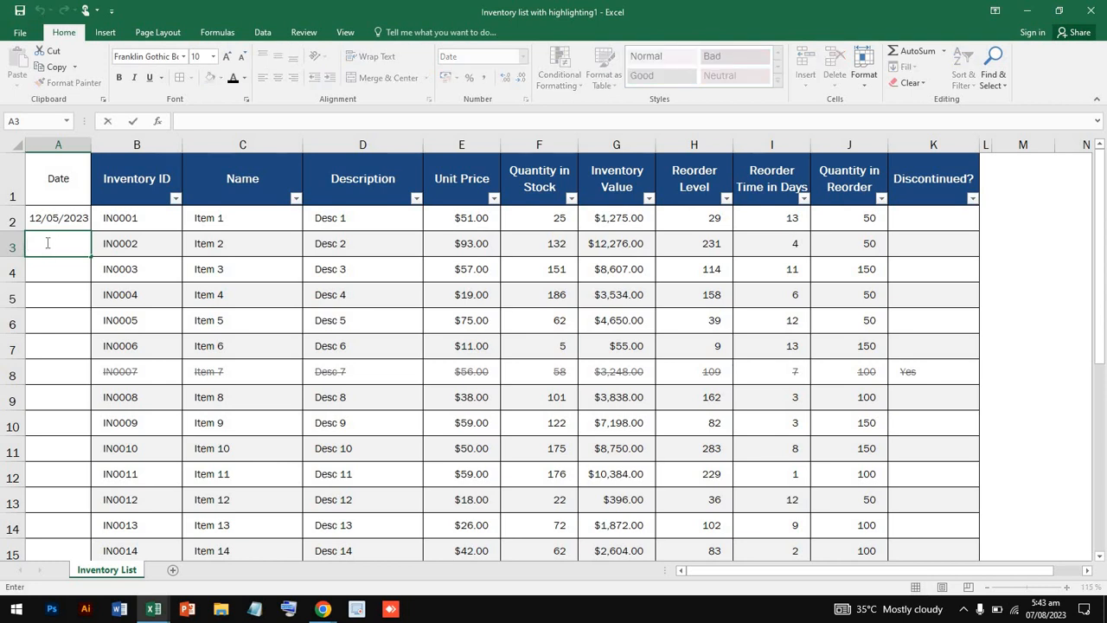
{"action": "type", "text": "13/05/2023"}
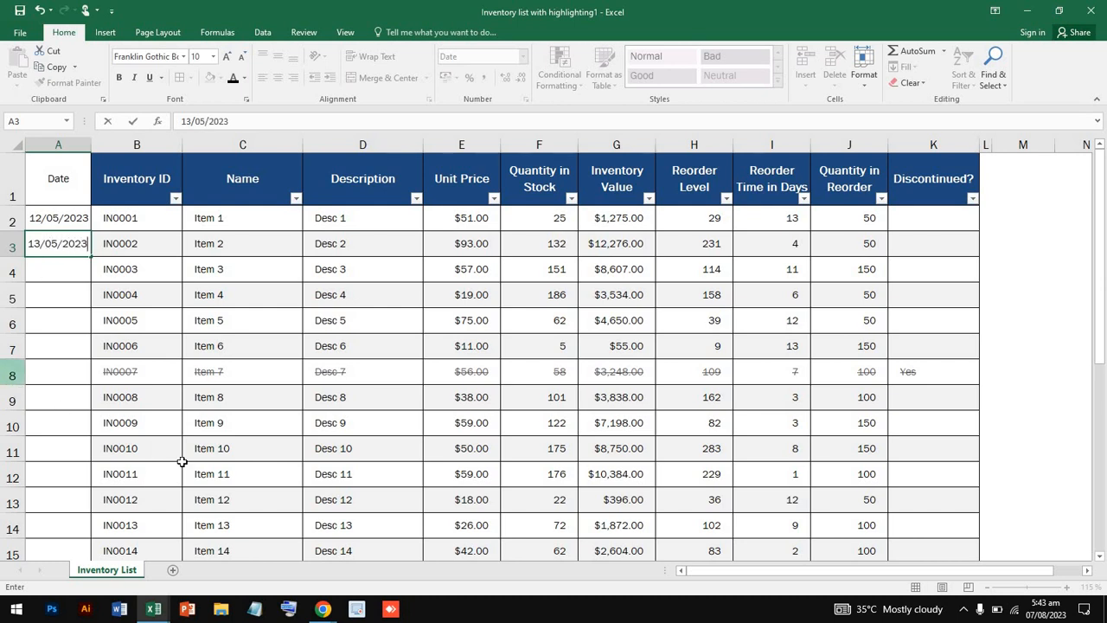
{"action": "left_click", "coordinate": [355, 614]}
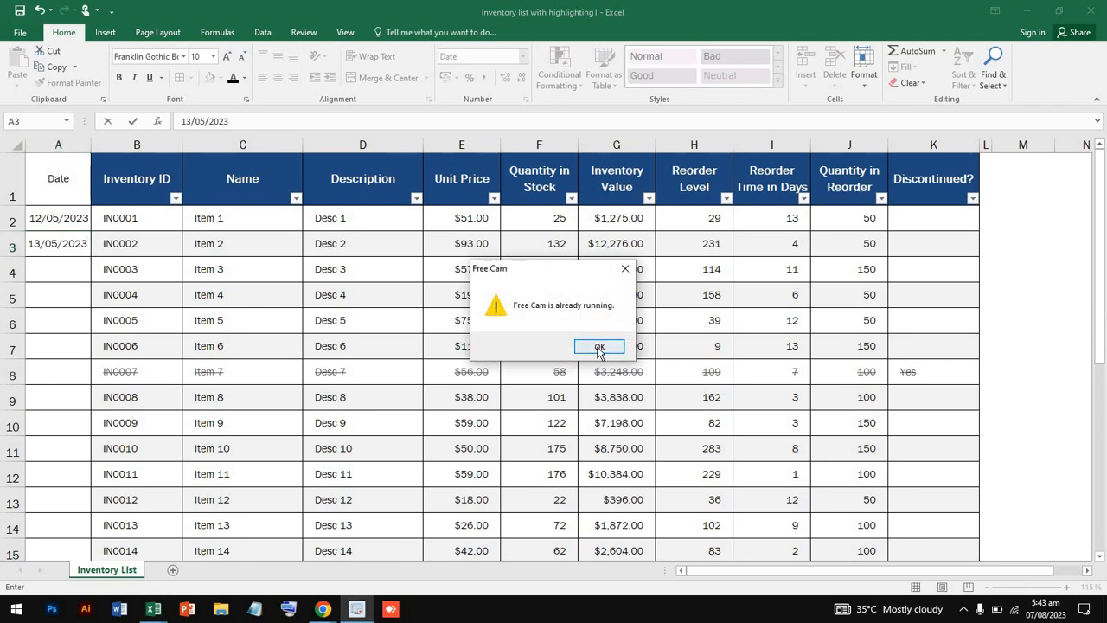
{"action": "left_click", "coordinate": [600, 346]}
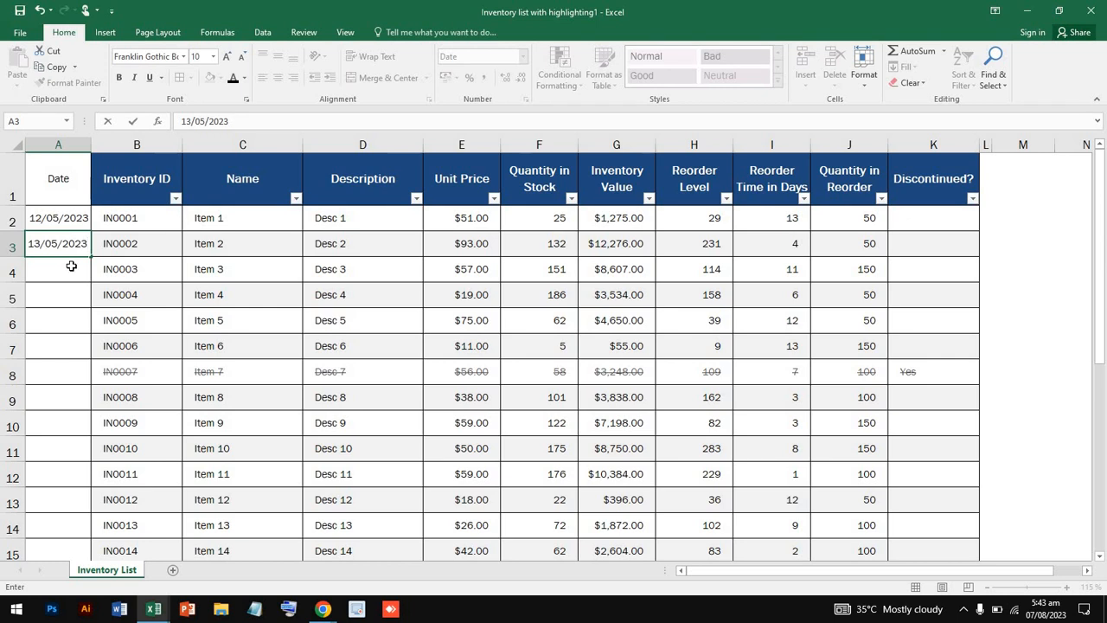
- Fill the Date column with consecutive days down to row 26 from the two dates in A2:A3
{"action": "left_click_drag", "start_coordinate": [71, 270], "coordinate": [106, 466]}
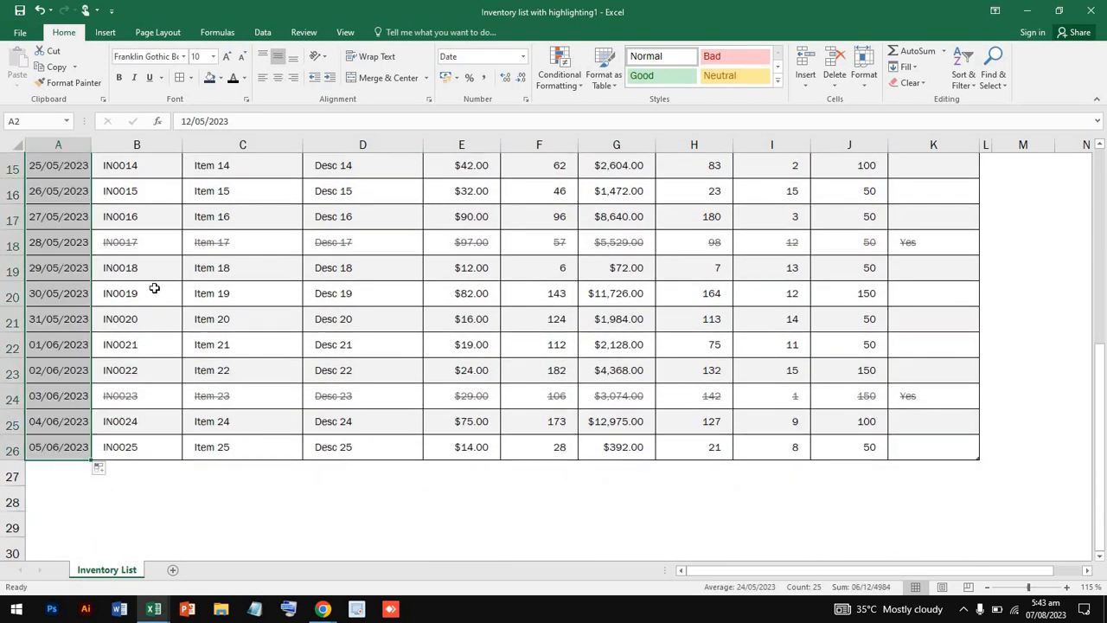
{"action": "scroll", "coordinate": [153, 286], "scroll_direction": "up", "scroll_amount": 5}
{"action": "left_click", "coordinate": [84, 262]}
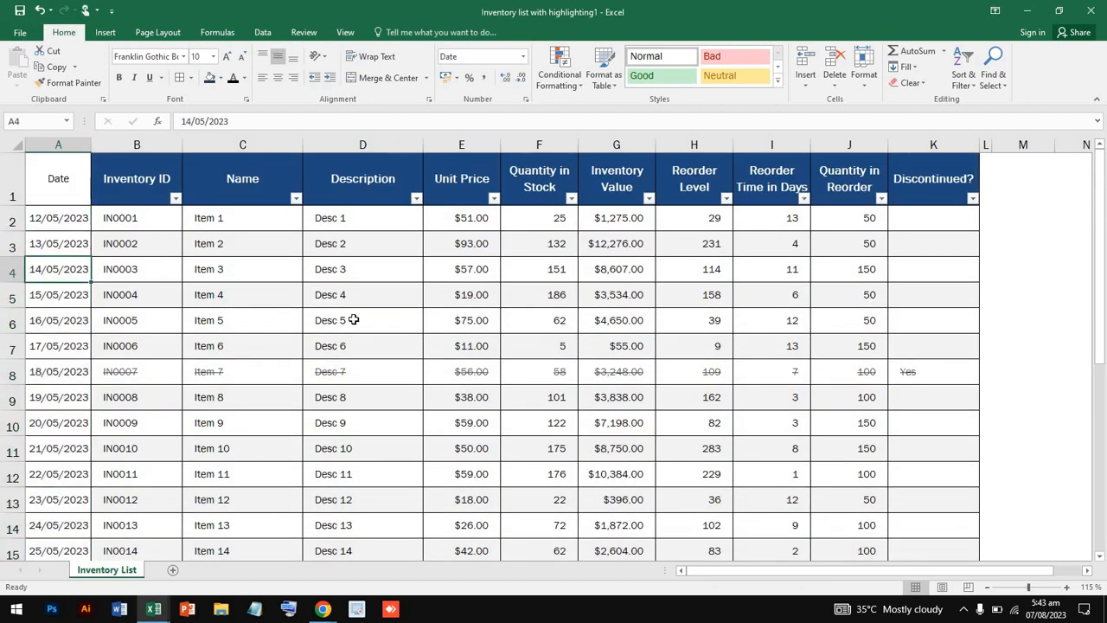
{"action": "scroll", "coordinate": [354, 320], "scroll_direction": "right", "scroll_amount": 10}
{"action": "scroll", "coordinate": [354, 320], "scroll_direction": "left", "scroll_amount": 10}
{"action": "left_click", "coordinate": [523, 56]}
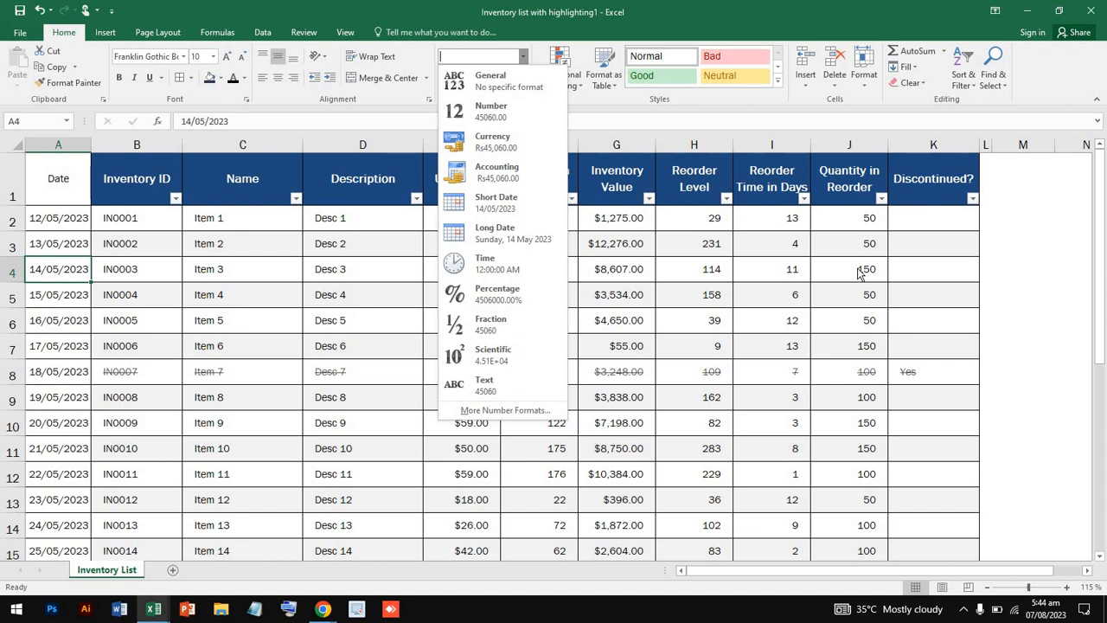
{"action": "left_click", "coordinate": [74, 242]}
{"action": "left_click", "coordinate": [75, 242]}
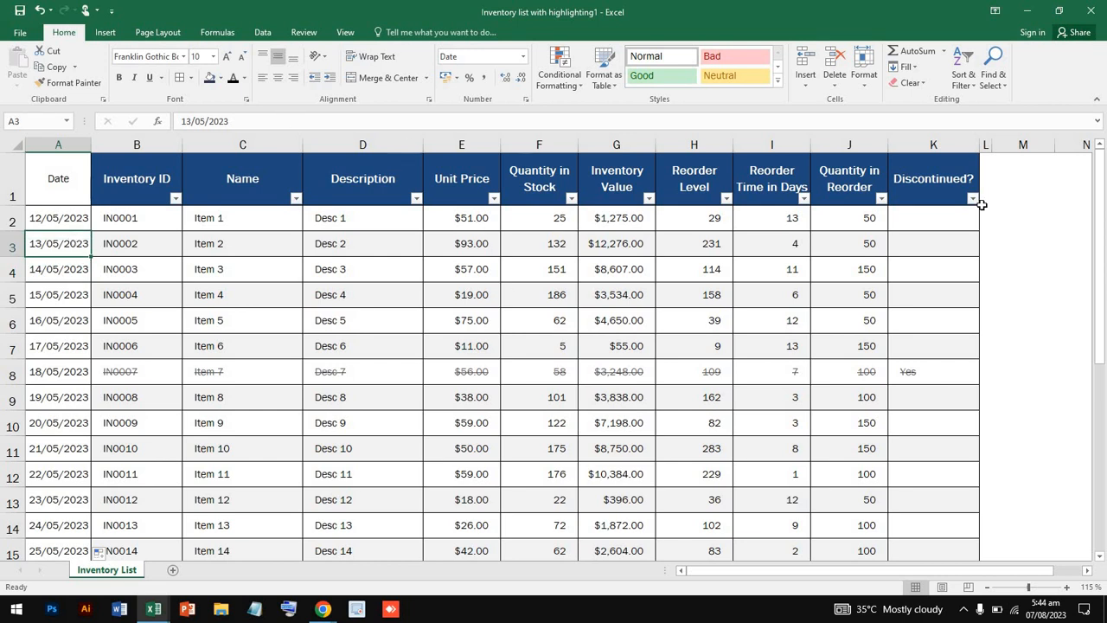
- Format empty cell Q7, outside the inventory table, as Text and enter "a" in it
{"action": "scroll", "coordinate": [982, 204], "scroll_direction": "right", "scroll_amount": 5}
{"action": "left_click", "coordinate": [390, 349]}
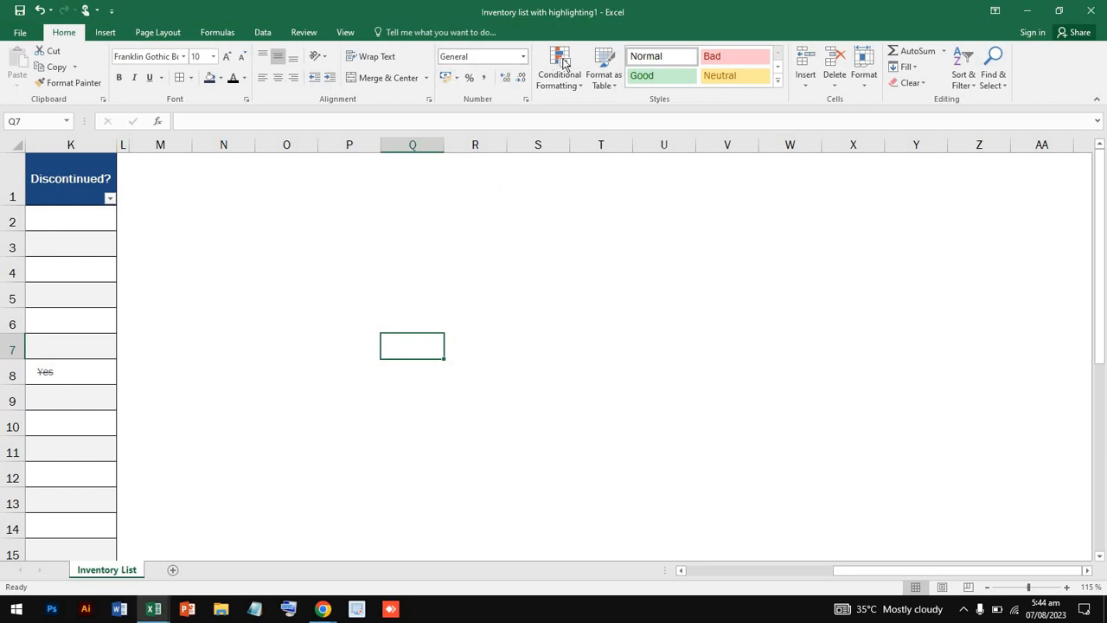
{"action": "left_click", "coordinate": [523, 56]}
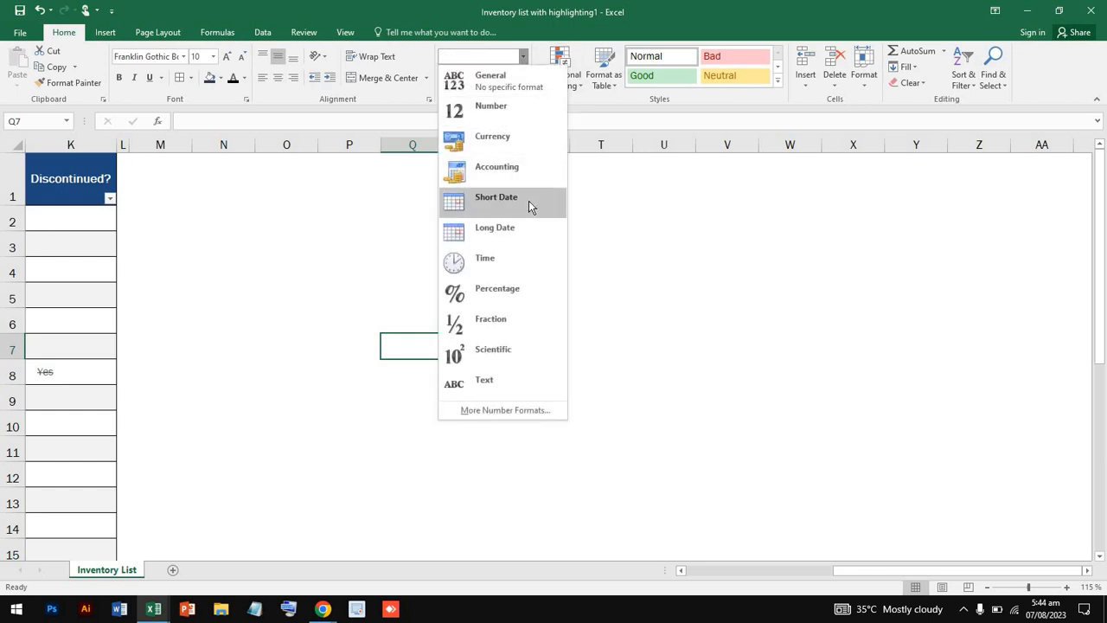
{"action": "left_click", "coordinate": [507, 387]}
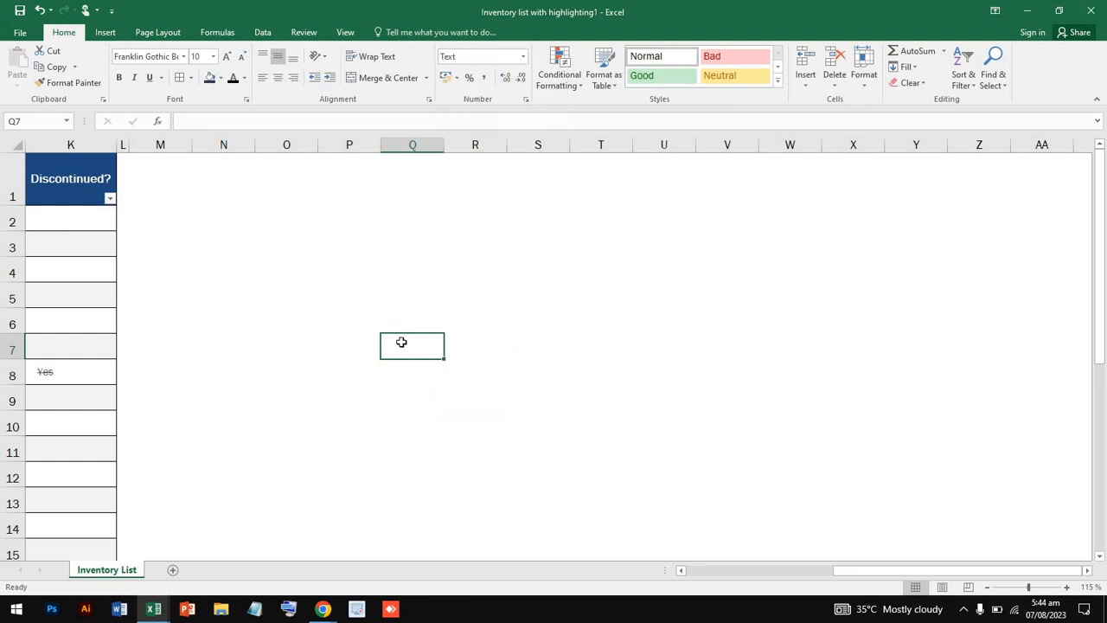
{"action": "type", "text": "a"}
{"action": "key", "text": "Return"}
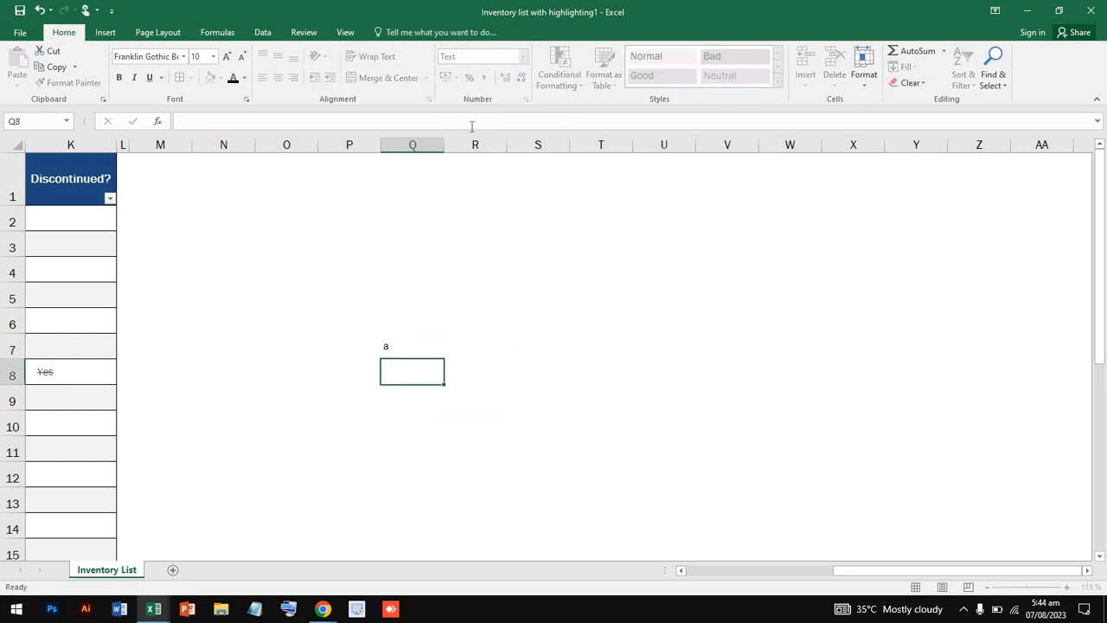
- Enter "b" in Q8 with the Text format, and auto-fill the two letters down to Q9
{"action": "left_click", "coordinate": [523, 56]}
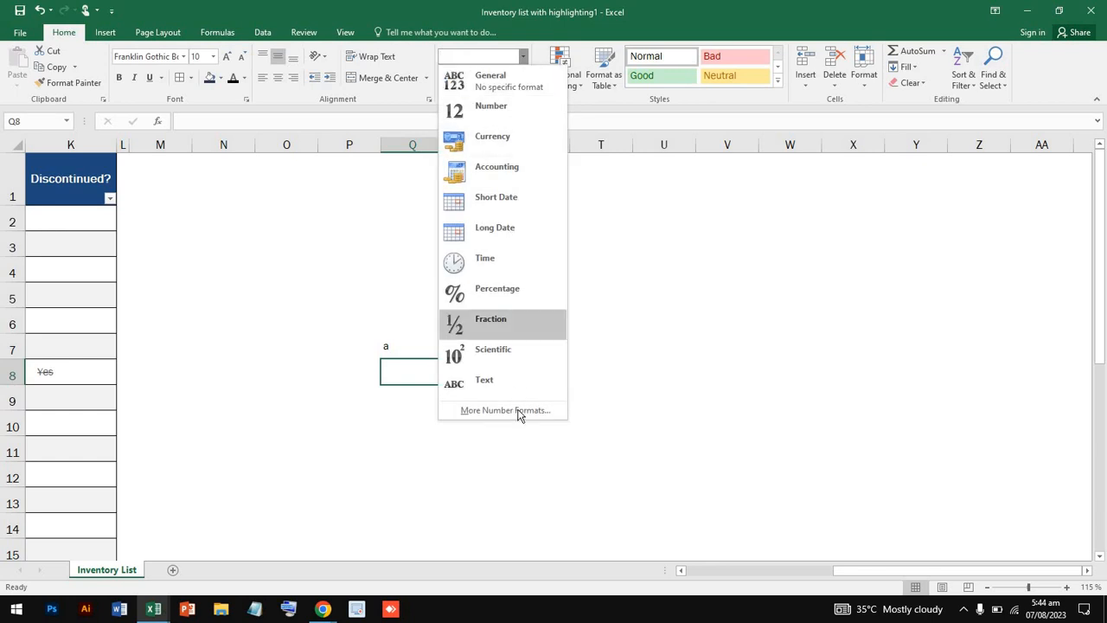
{"action": "left_click", "coordinate": [519, 382]}
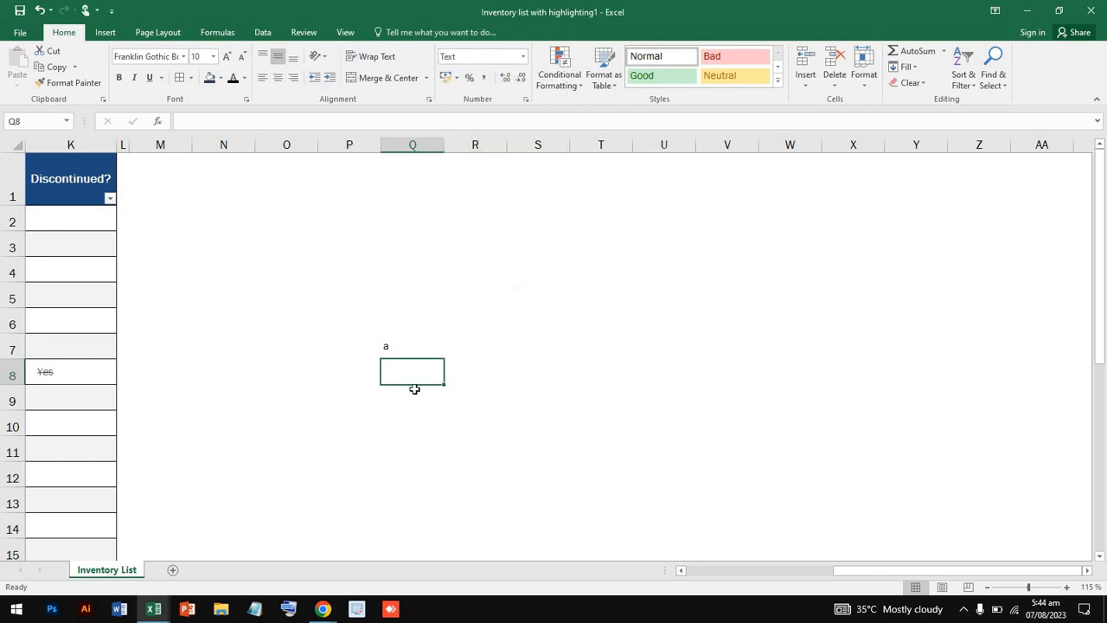
{"action": "type", "text": "b"}
{"action": "left_click", "coordinate": [432, 346]}
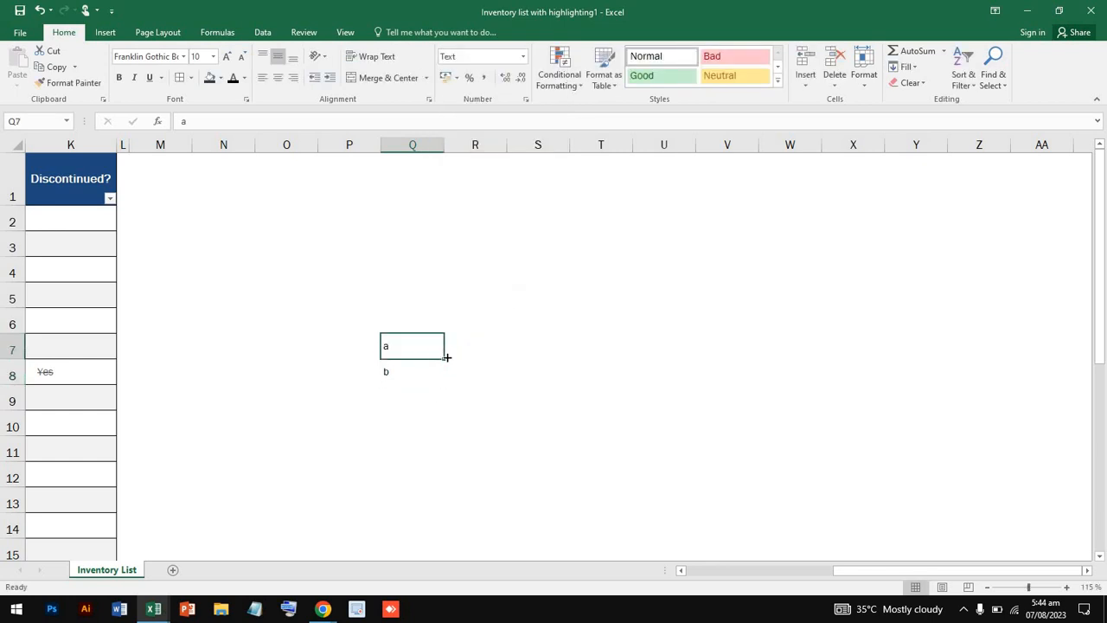
{"action": "mouse_move", "coordinate": [435, 348]}
{"action": "left_mouse_down"}
{"action": "mouse_move", "coordinate": [437, 473]}
{"action": "mouse_move", "coordinate": [438, 414]}
{"action": "left_mouse_up"}
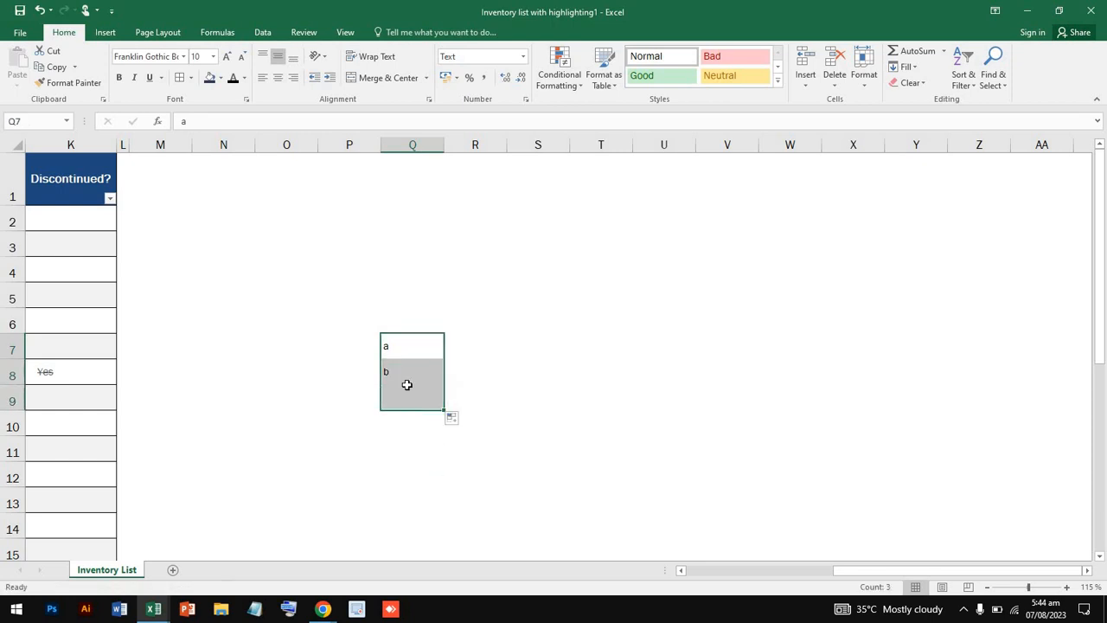
- Clear the test letters from the range Q5:R11
{"action": "left_click_drag", "start_coordinate": [388, 299], "coordinate": [470, 447]}
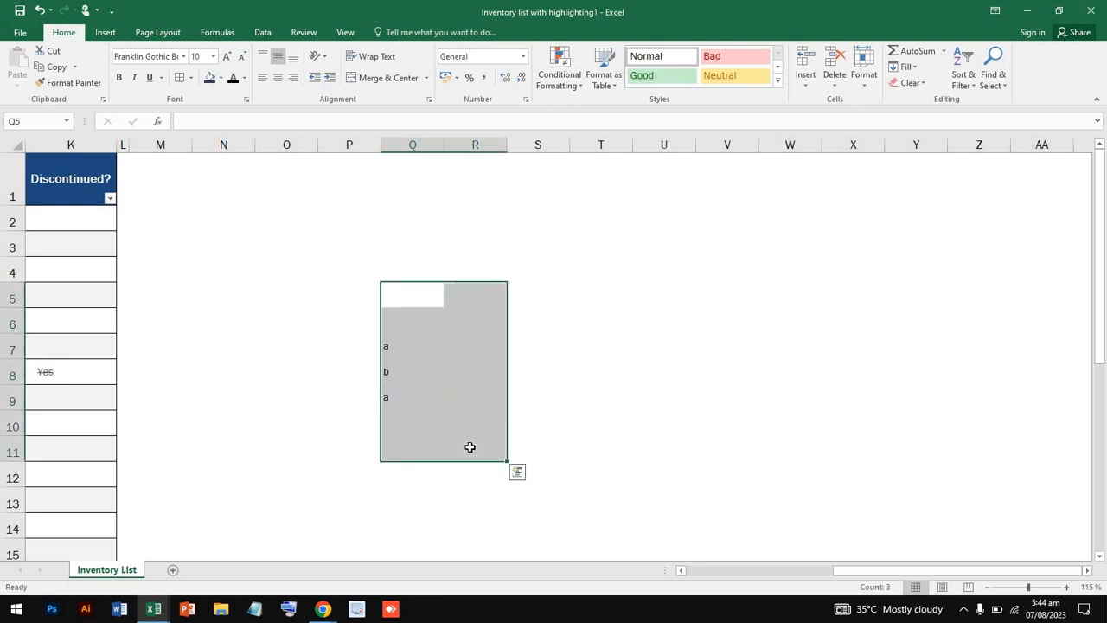
{"action": "key", "text": "Delete"}
{"action": "scroll", "coordinate": [395, 338], "scroll_direction": "right", "scroll_amount": 1}
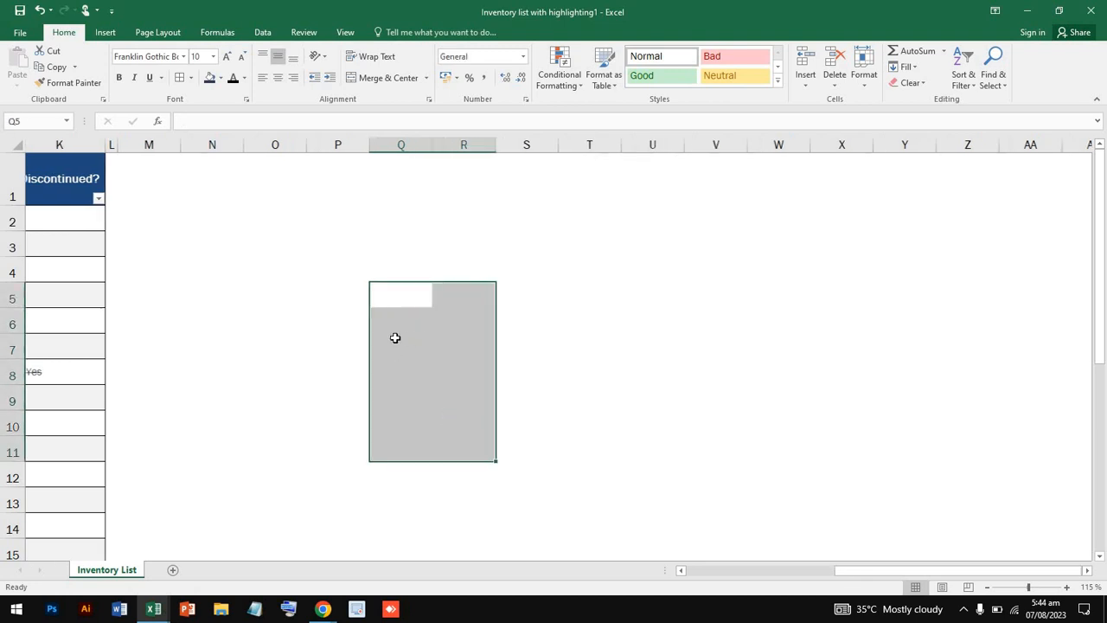
{"action": "scroll", "coordinate": [394, 337], "scroll_direction": "left", "scroll_amount": 5}
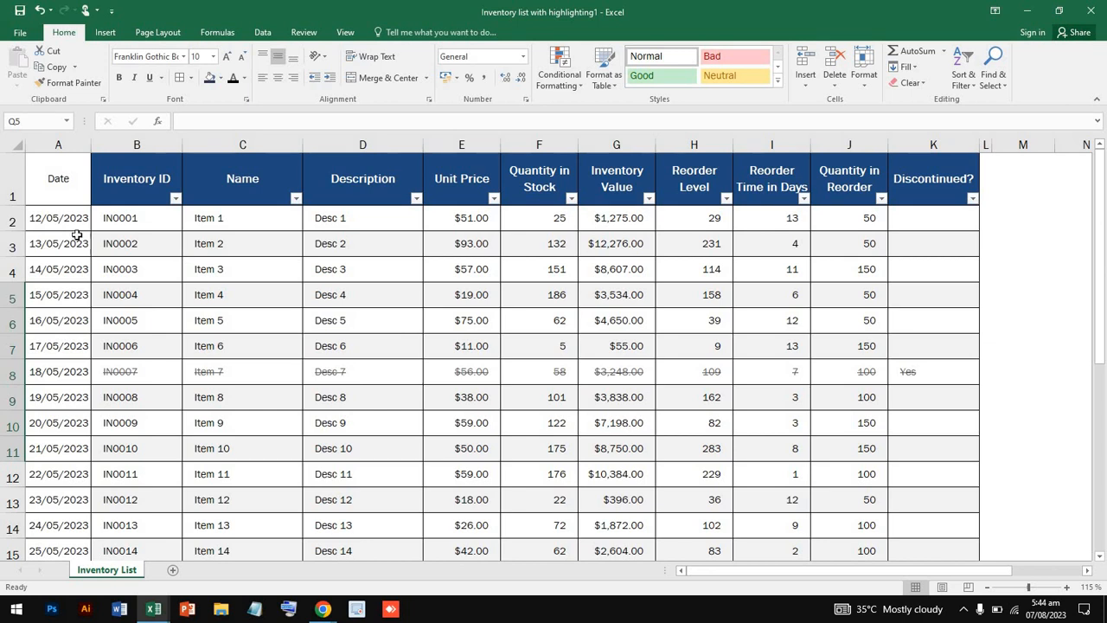
- Examine the Highlight Cells Rules available under Conditional Formatting and look through the inventory rows
{"action": "left_click", "coordinate": [76, 218]}
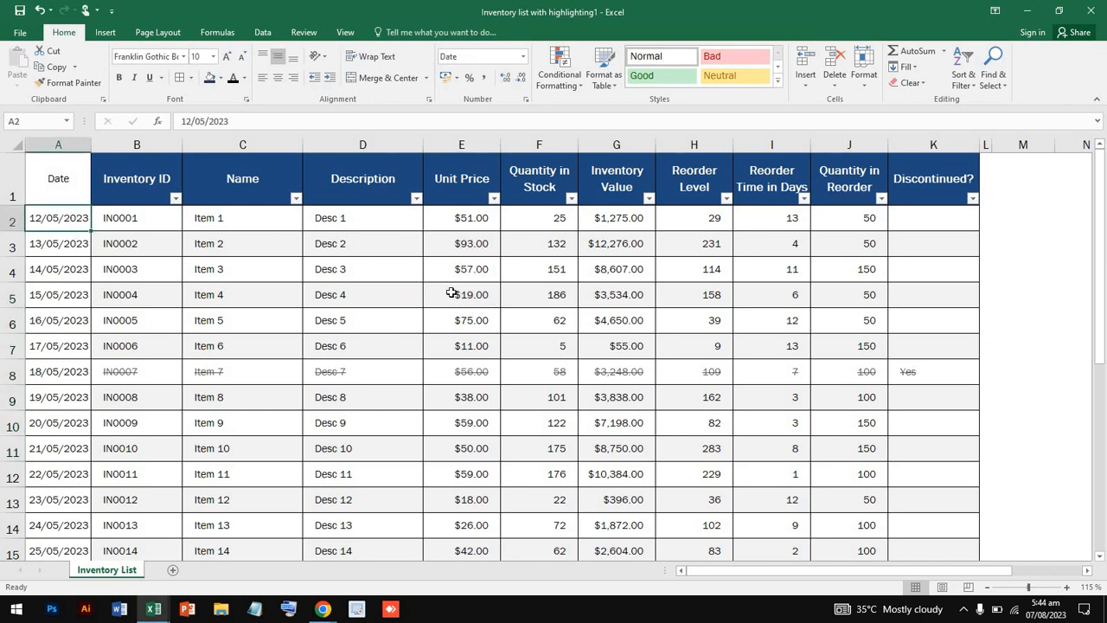
{"action": "left_click", "coordinate": [570, 78]}
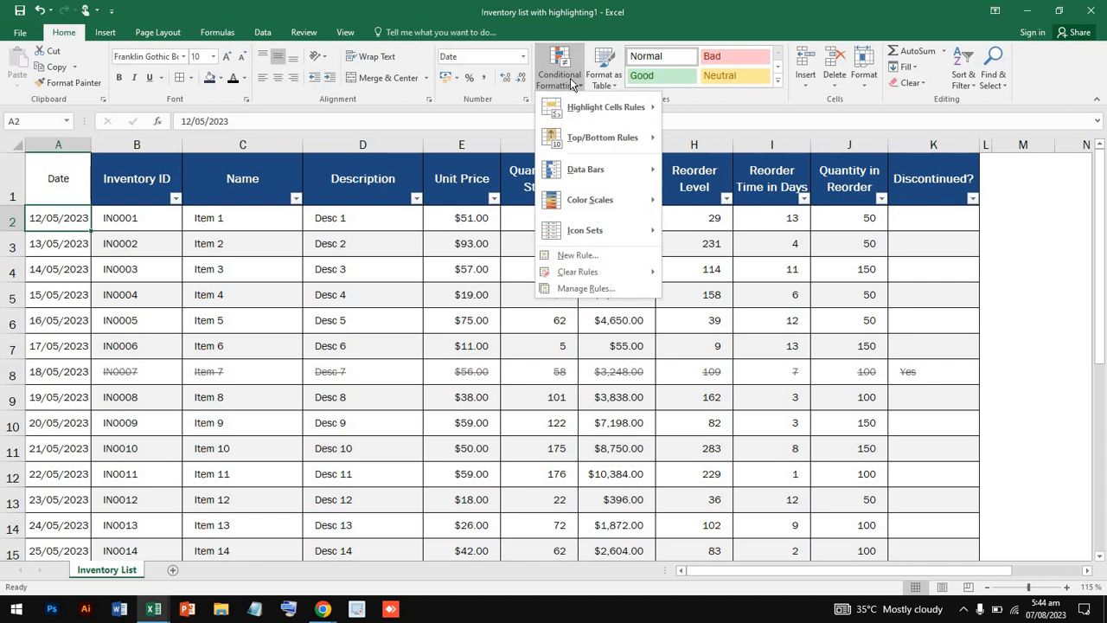
{"action": "mouse_move", "coordinate": [600, 108]}
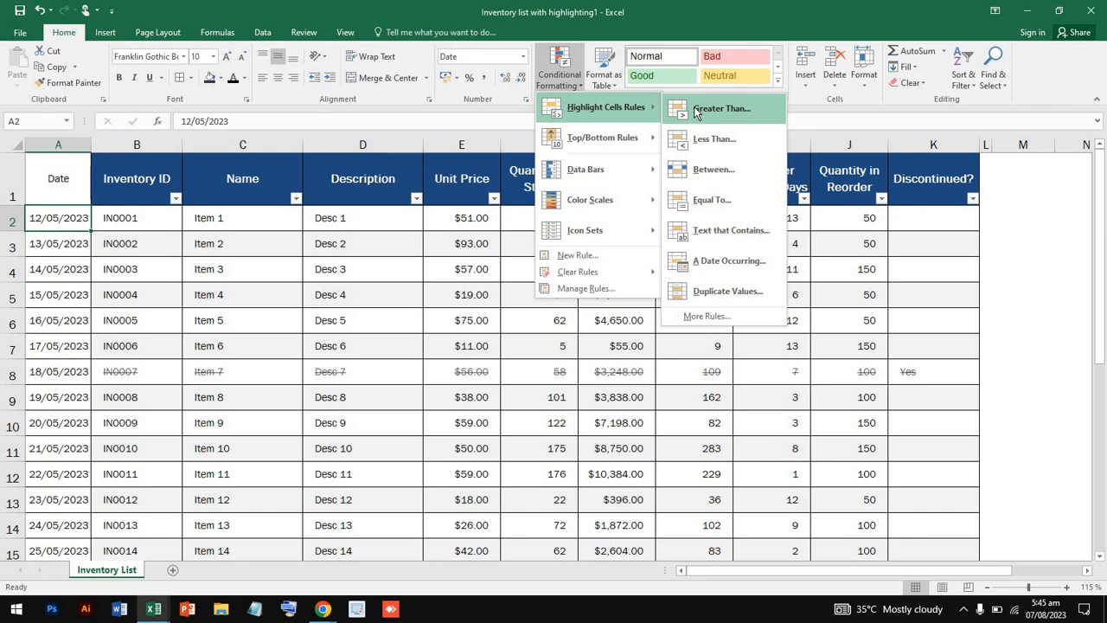
{"action": "left_click", "coordinate": [485, 246]}
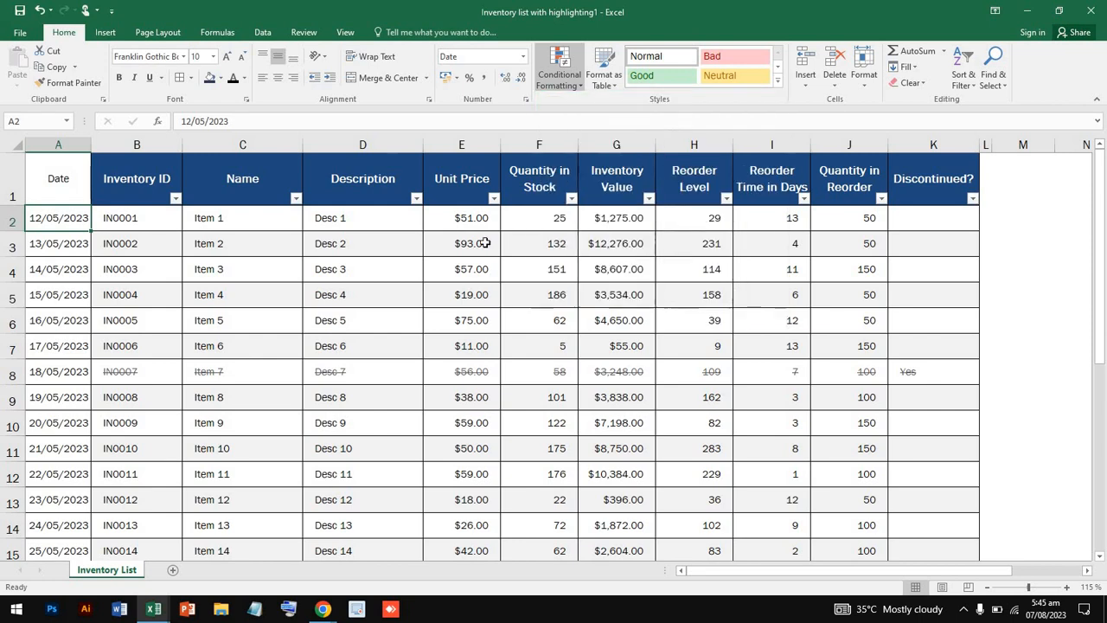
{"action": "scroll", "coordinate": [486, 242], "scroll_direction": "down", "scroll_amount": 1}
{"action": "scroll", "coordinate": [485, 242], "scroll_direction": "down", "scroll_amount": 4}
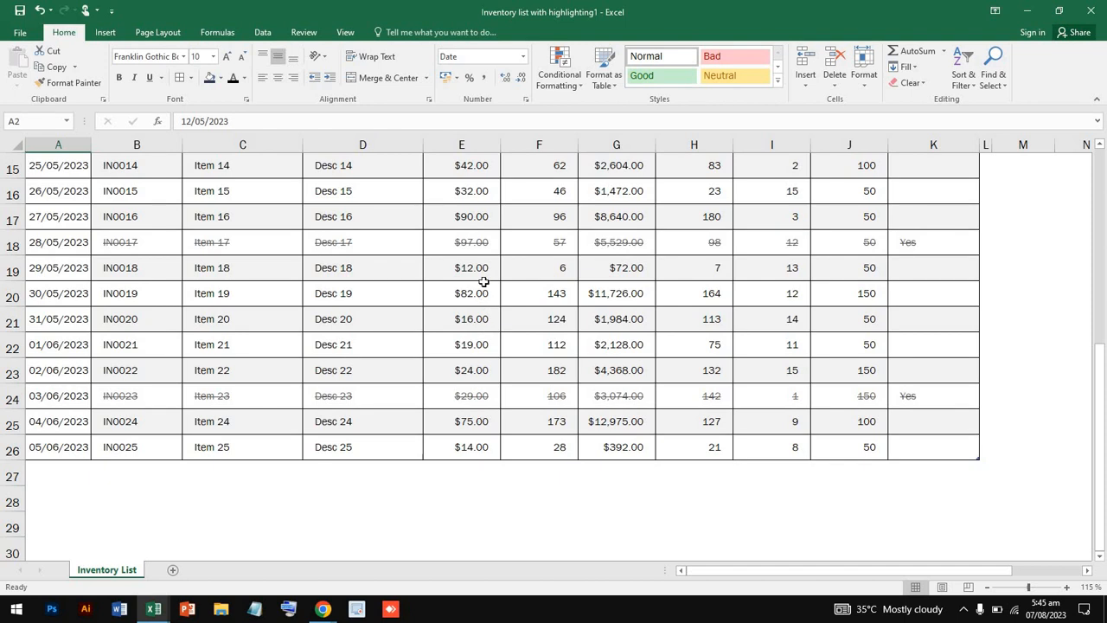
{"action": "scroll", "coordinate": [484, 270], "scroll_direction": "up", "scroll_amount": 1}
{"action": "scroll", "coordinate": [483, 269], "scroll_direction": "up", "scroll_amount": 4}
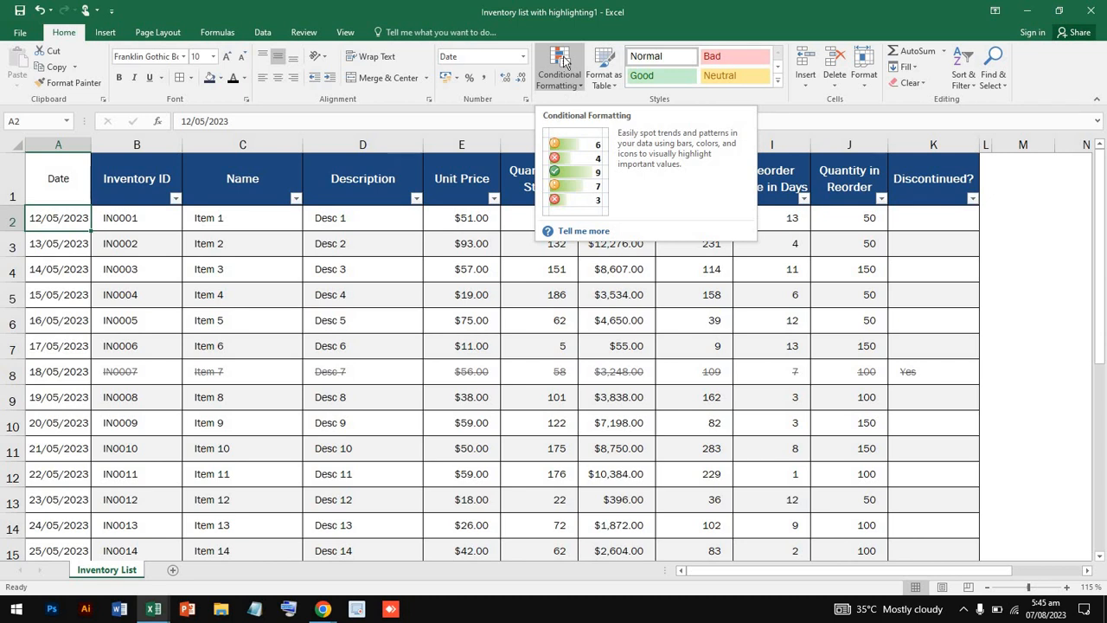
{"action": "left_click", "coordinate": [570, 87]}
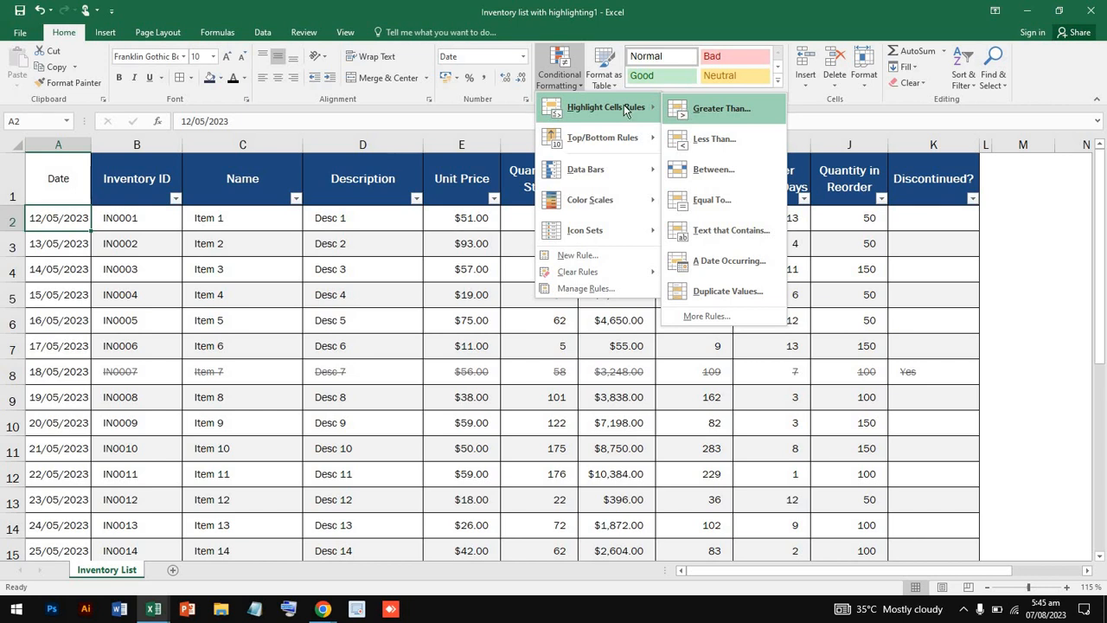
{"action": "left_click", "coordinate": [476, 258]}
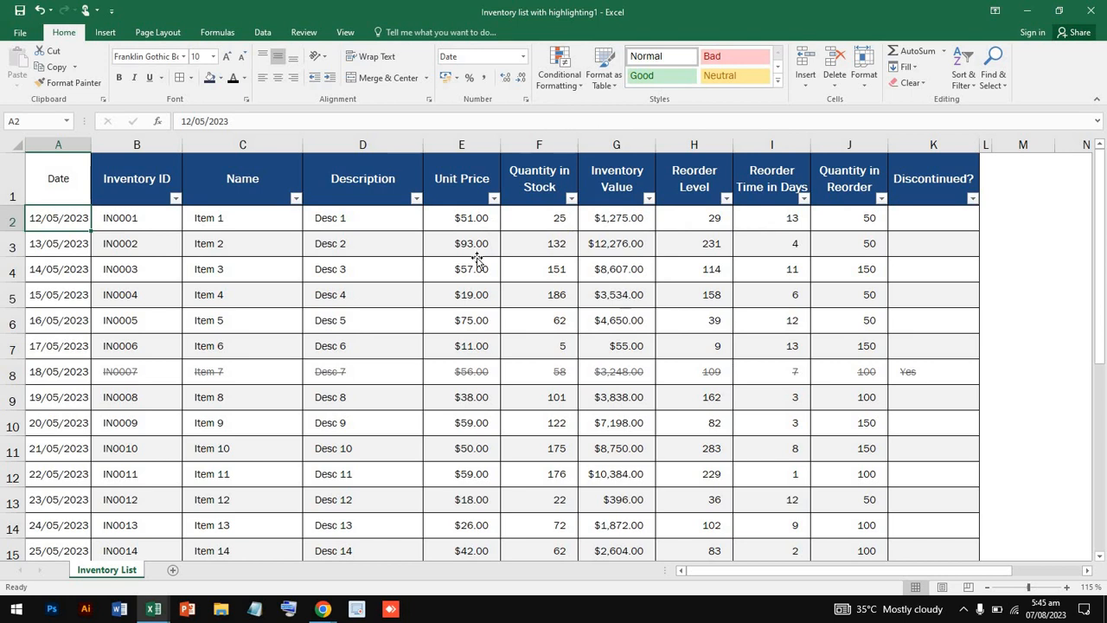
{"action": "left_click", "coordinate": [477, 258]}
{"action": "left_click", "coordinate": [477, 289]}
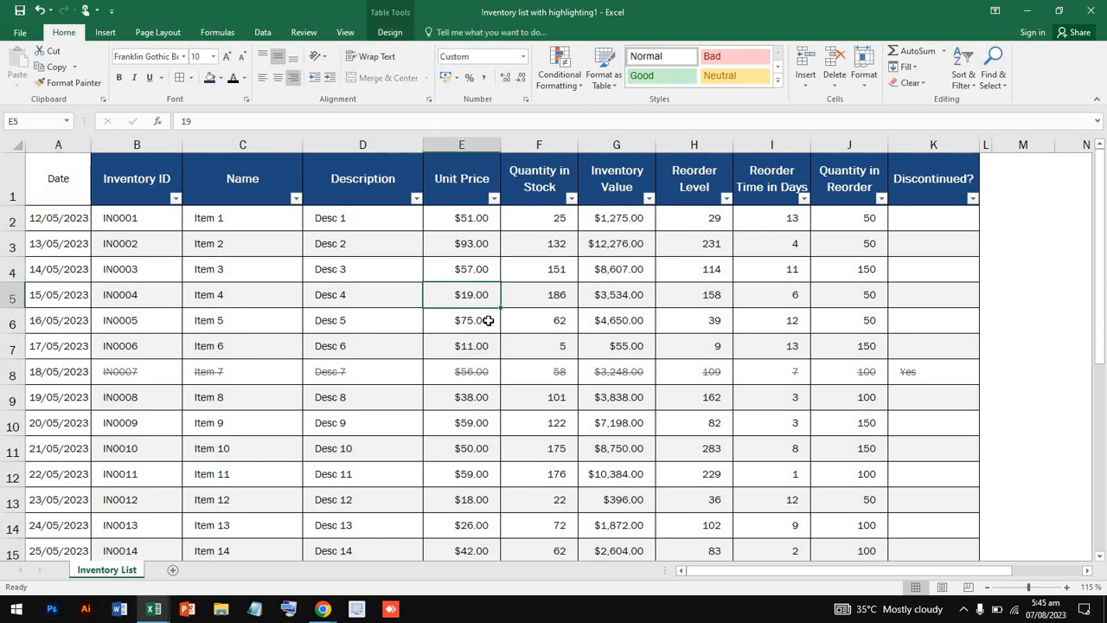
- Try a dark fill color on the Unit Price cell E3, and undo it
{"action": "left_click", "coordinate": [489, 318]}
{"action": "left_click", "coordinate": [481, 249]}
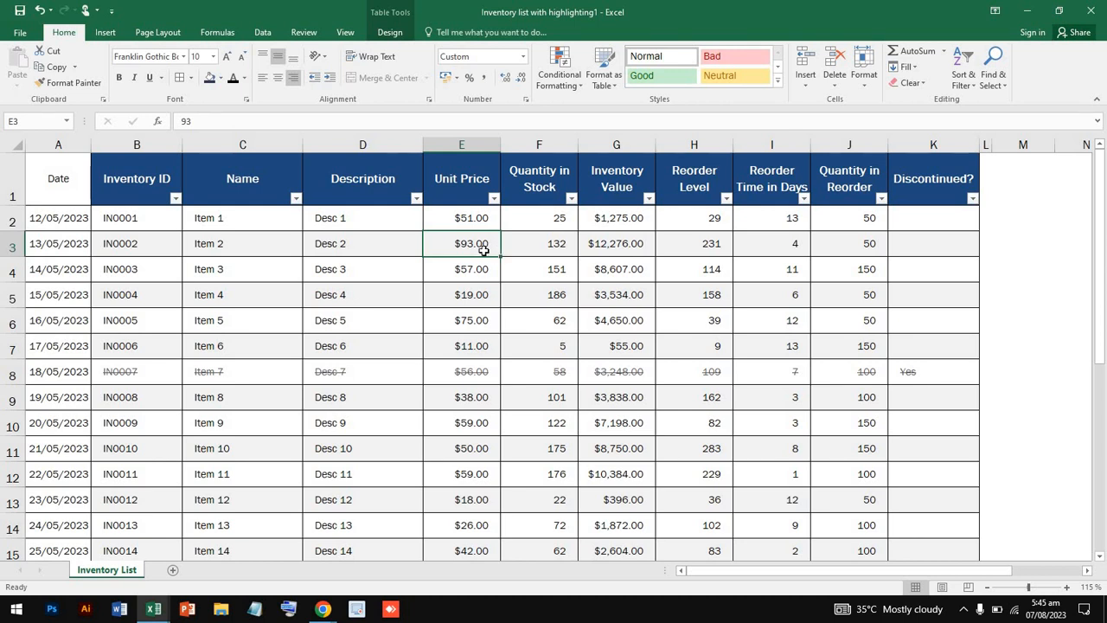
{"action": "left_click", "coordinate": [210, 77]}
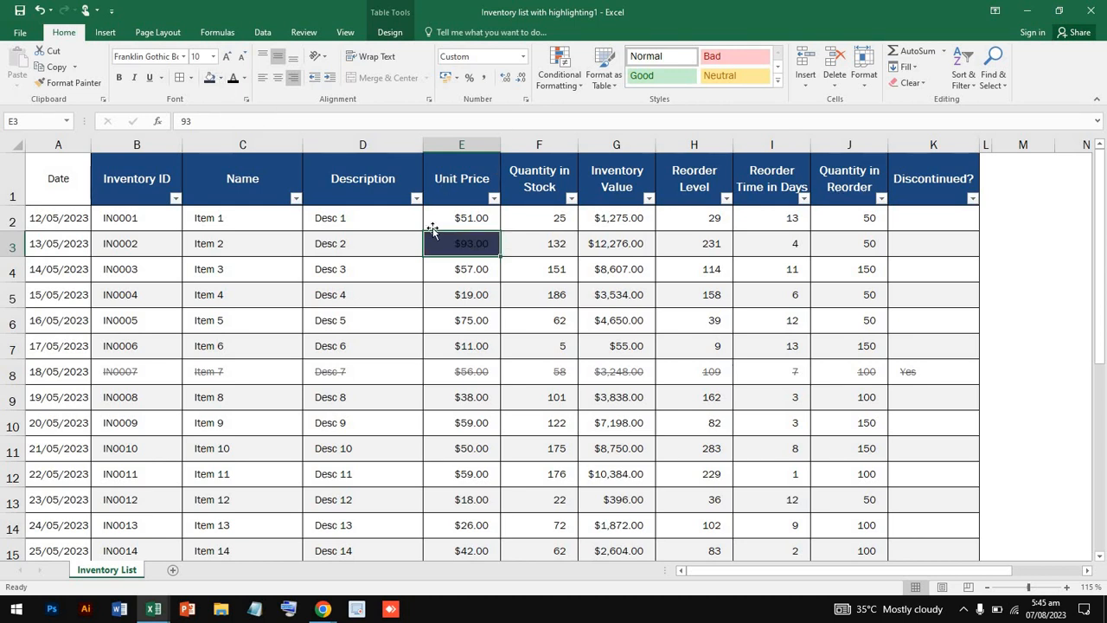
{"action": "key", "text": "ctrl+z"}
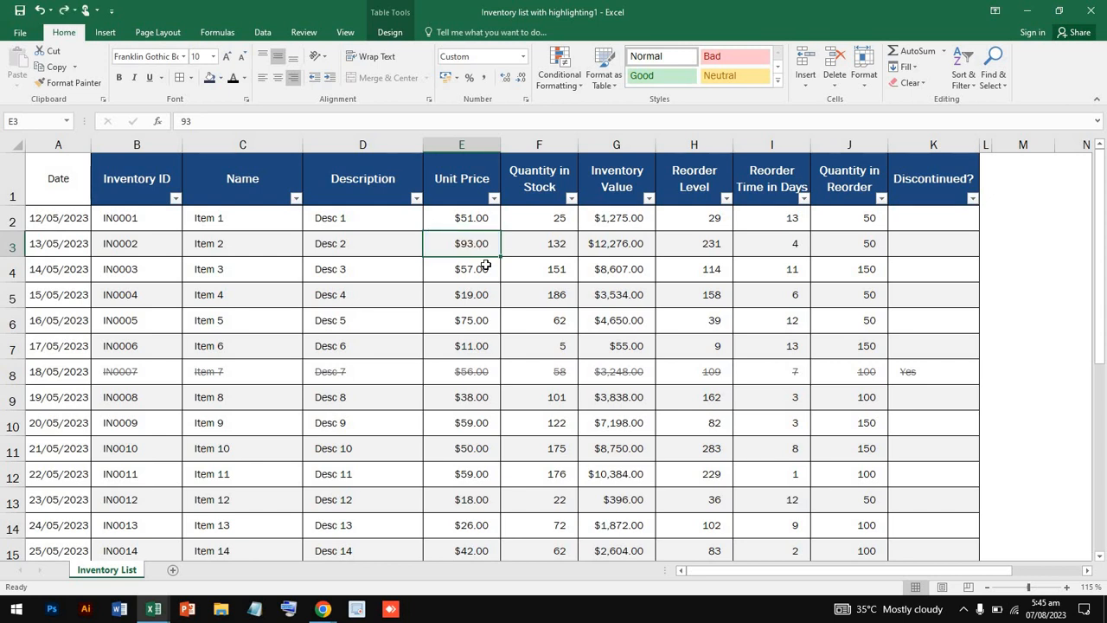
- Start a Greater Than highlight rule for the Unit Price cell E3 and set its threshold to "20 $"
{"action": "left_click", "coordinate": [578, 87]}
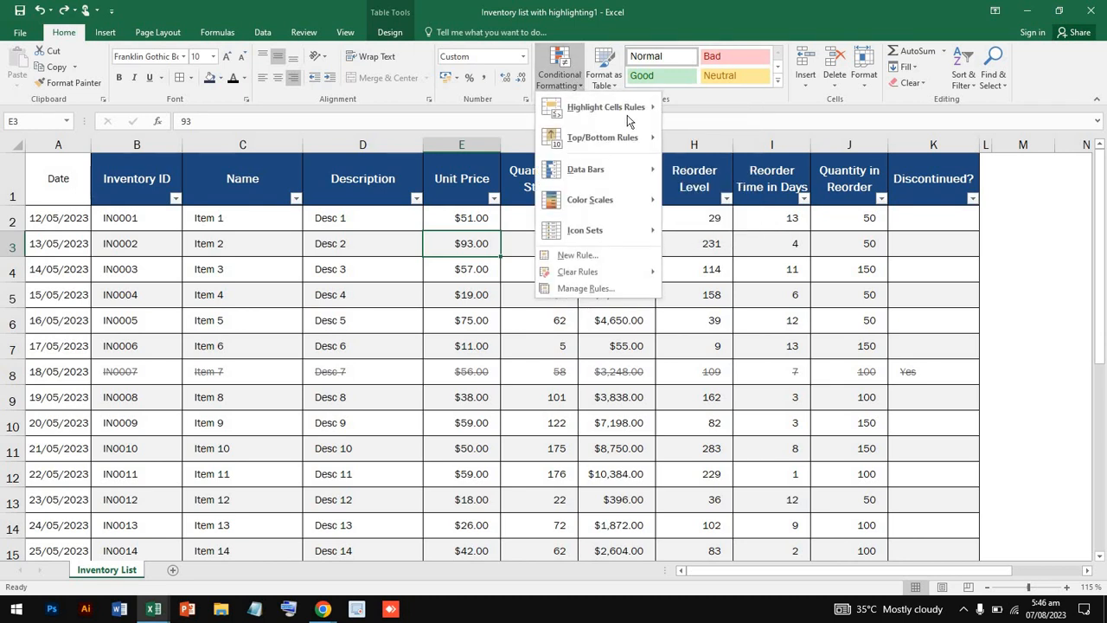
{"action": "mouse_move", "coordinate": [644, 112]}
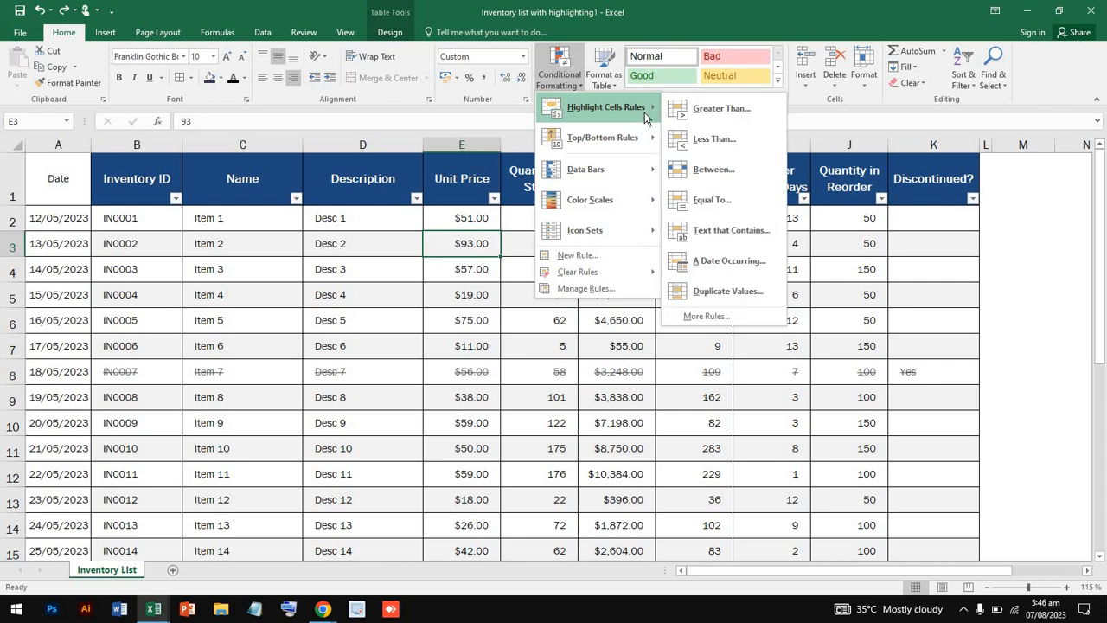
{"action": "left_click", "coordinate": [707, 109]}
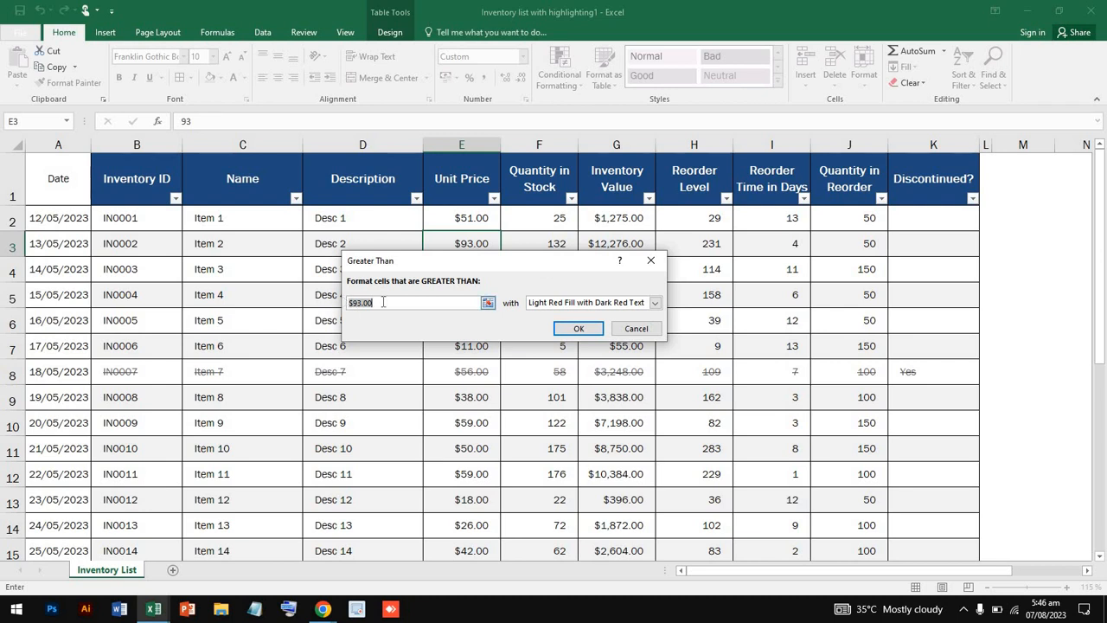
{"action": "left_click_drag", "start_coordinate": [383, 302], "coordinate": [311, 307]}
{"action": "key", "text": "BackSpace"}
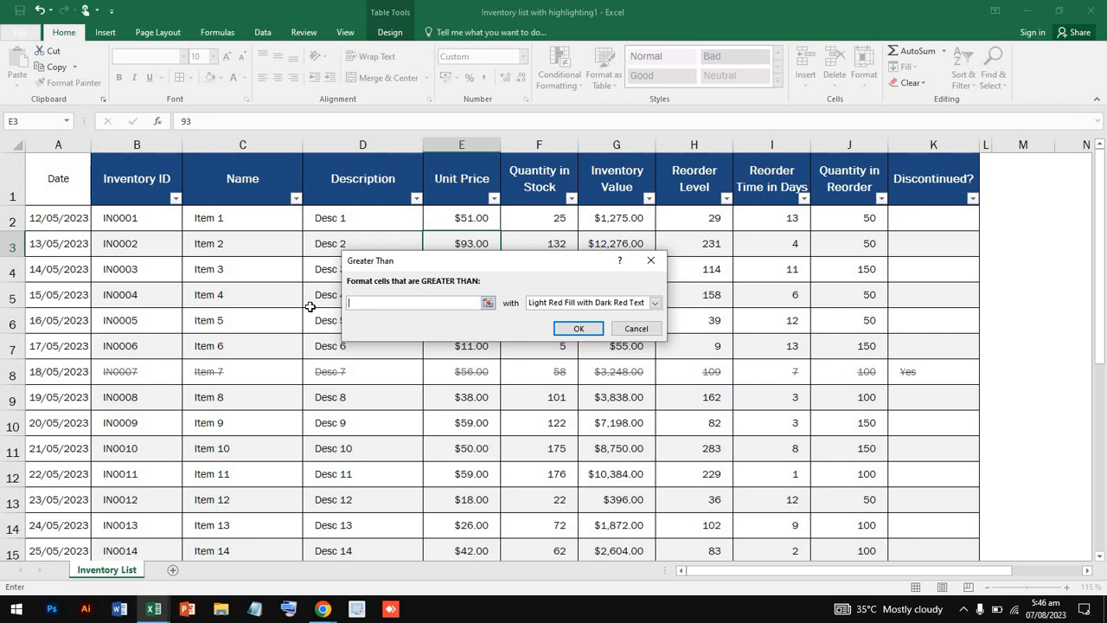
{"action": "type", "text": "20"}
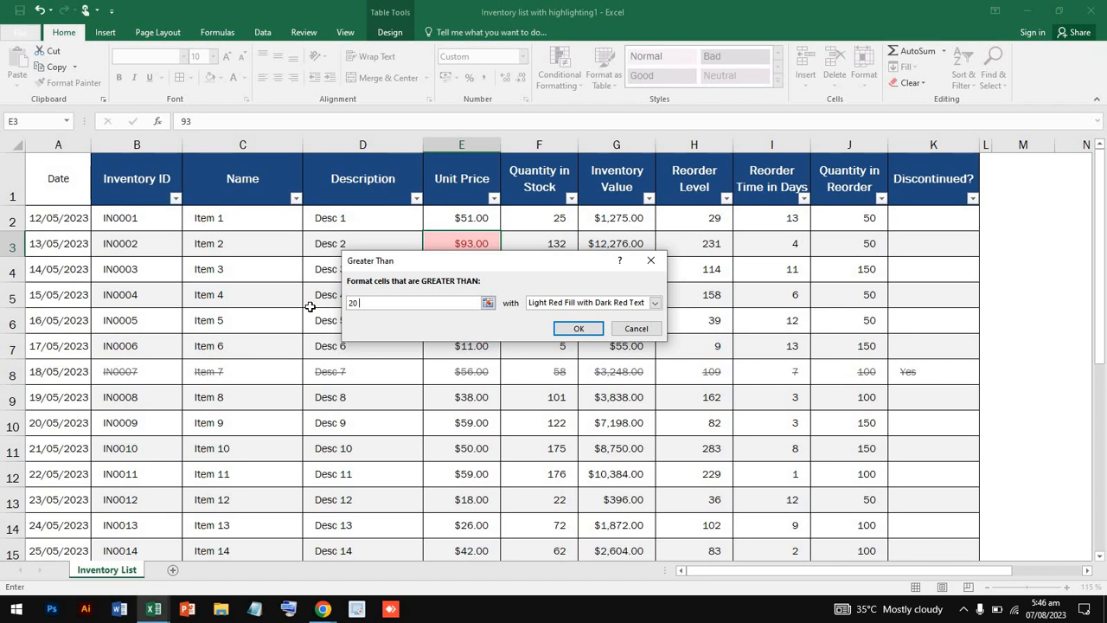
{"action": "type", "text": " &"}
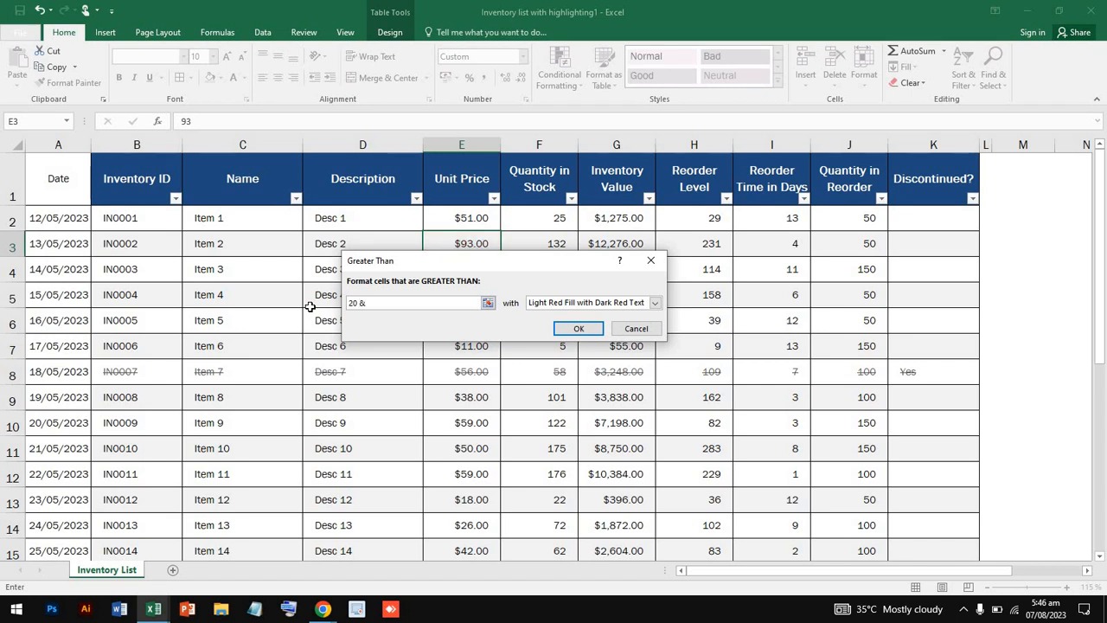
{"action": "key", "text": "BackSpace"}
{"action": "key", "text": "BackSpace"}
{"action": "type", "text": "$"}
- Choose Light Red Fill with Dark Red Text as the rule's format and apply the rule
{"action": "left_click", "coordinate": [656, 303]}
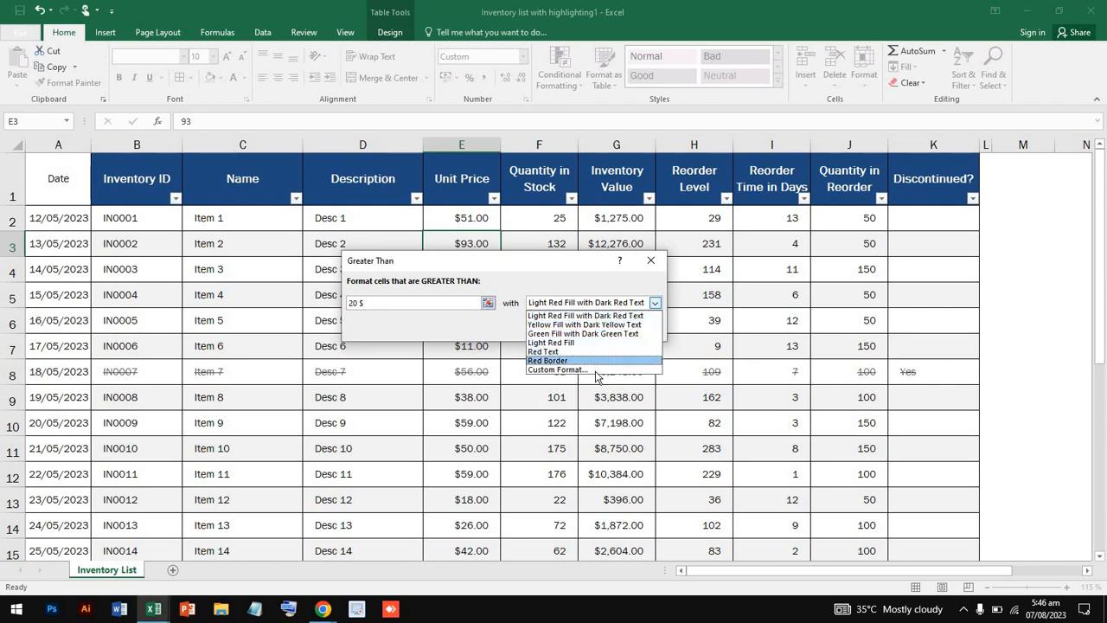
{"action": "left_click", "coordinate": [615, 316]}
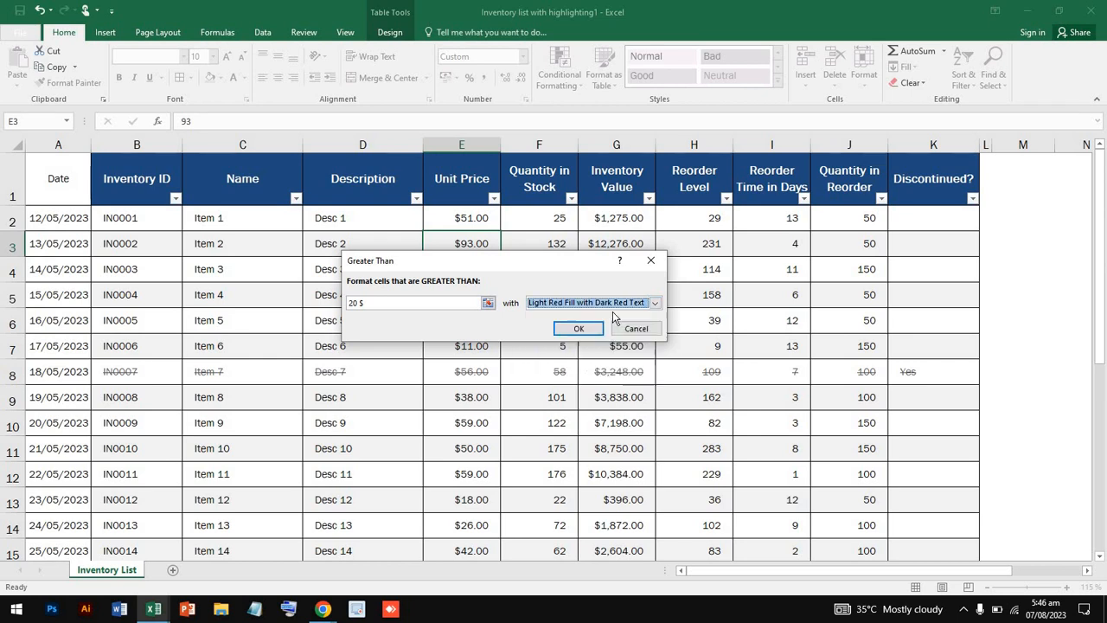
{"action": "left_click", "coordinate": [579, 328]}
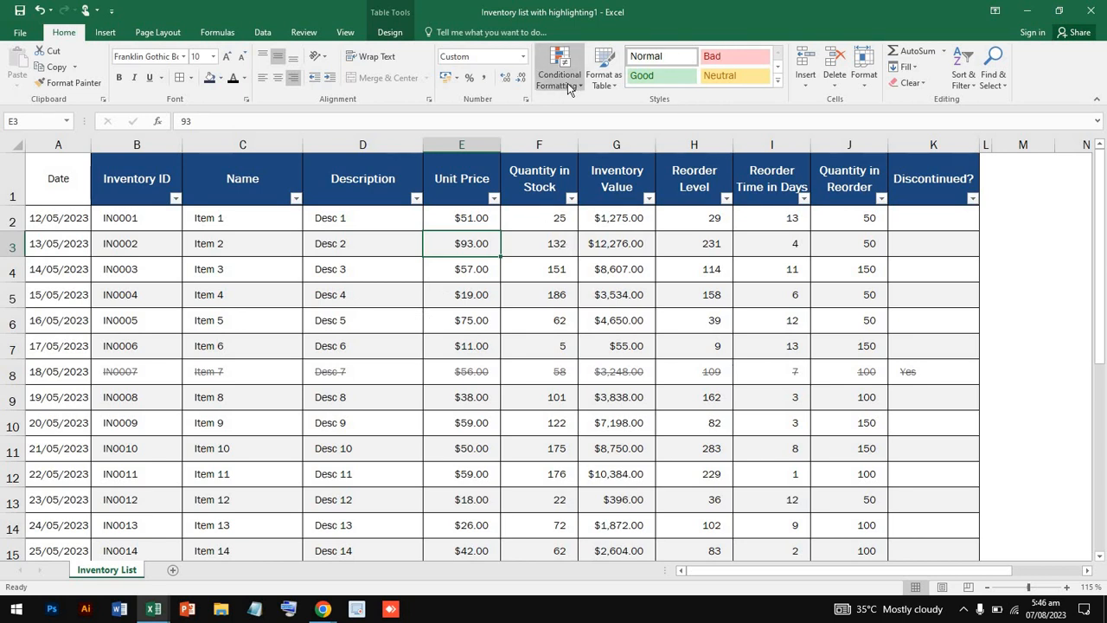
- Examine the Highlight Cells Rules and Top/Bottom Rules available for the Name cell C2
{"action": "left_click", "coordinate": [268, 219]}
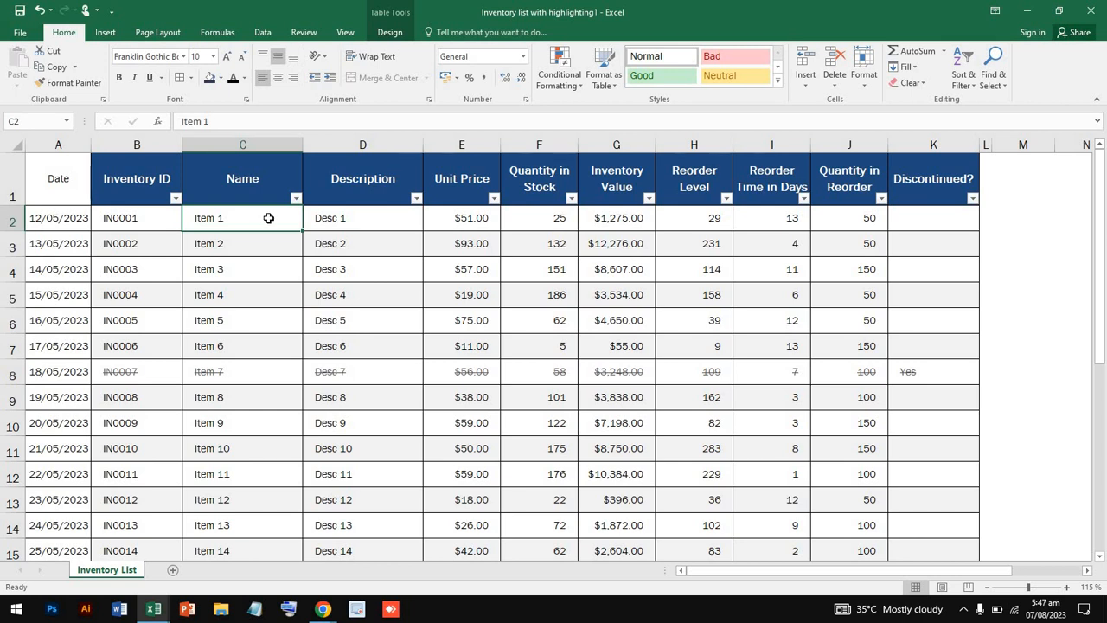
{"action": "left_click", "coordinate": [573, 87]}
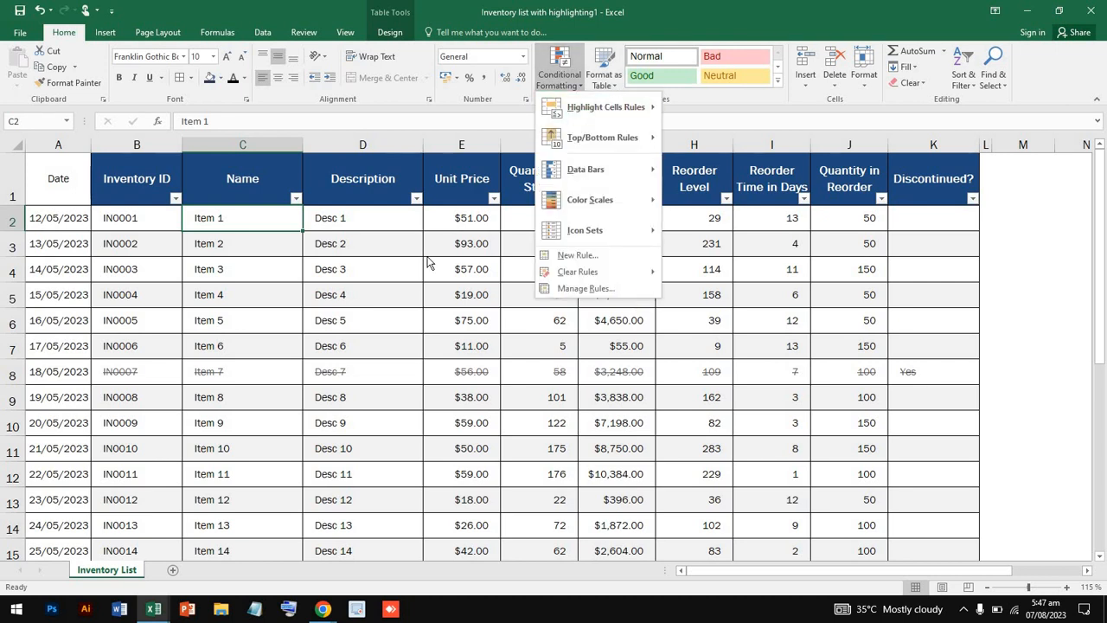
{"action": "mouse_move", "coordinate": [580, 107]}
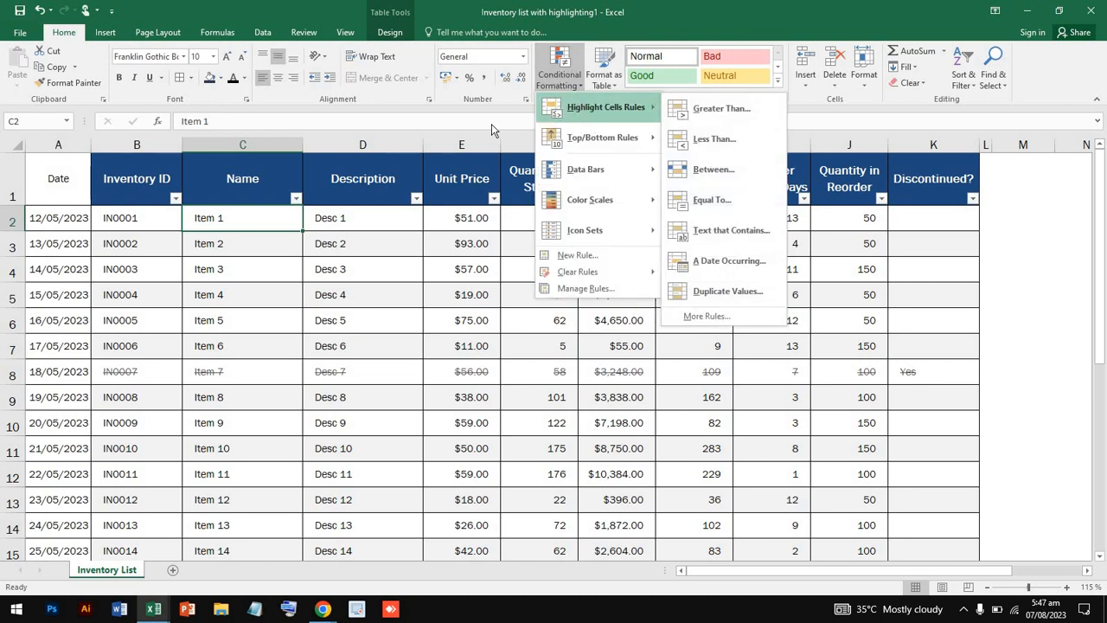
{"action": "left_click", "coordinate": [464, 247]}
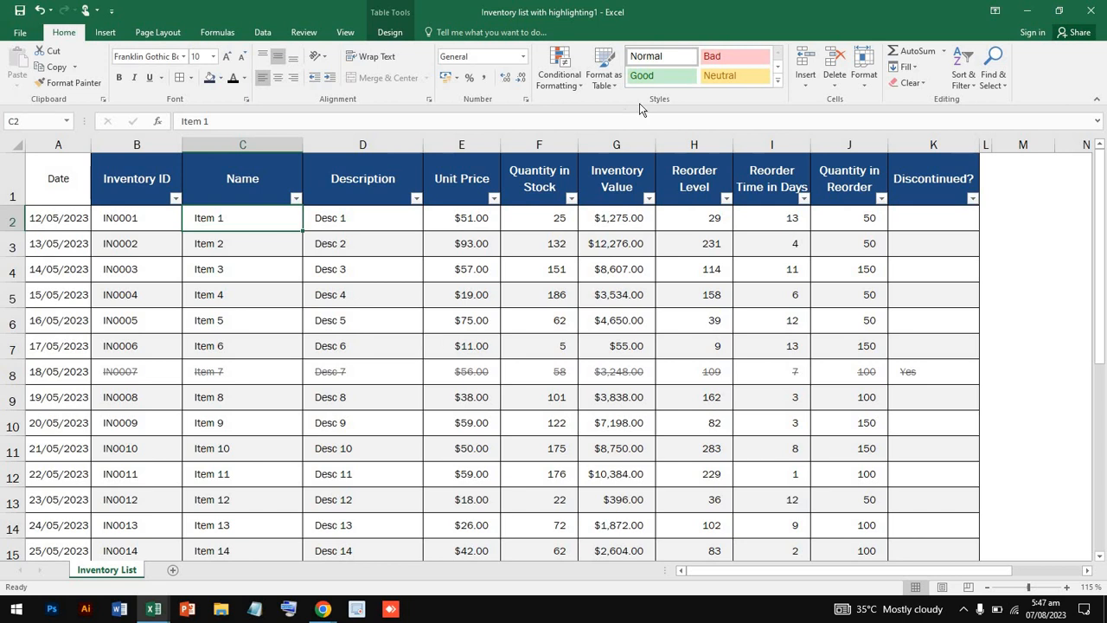
{"action": "left_click", "coordinate": [559, 69]}
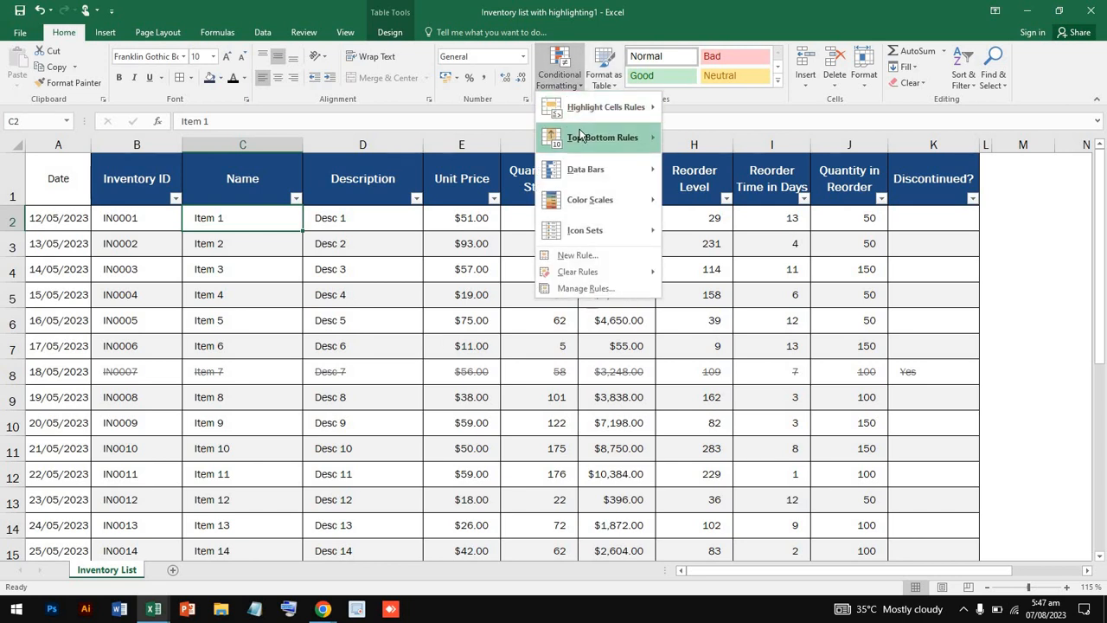
{"action": "mouse_move", "coordinate": [580, 136]}
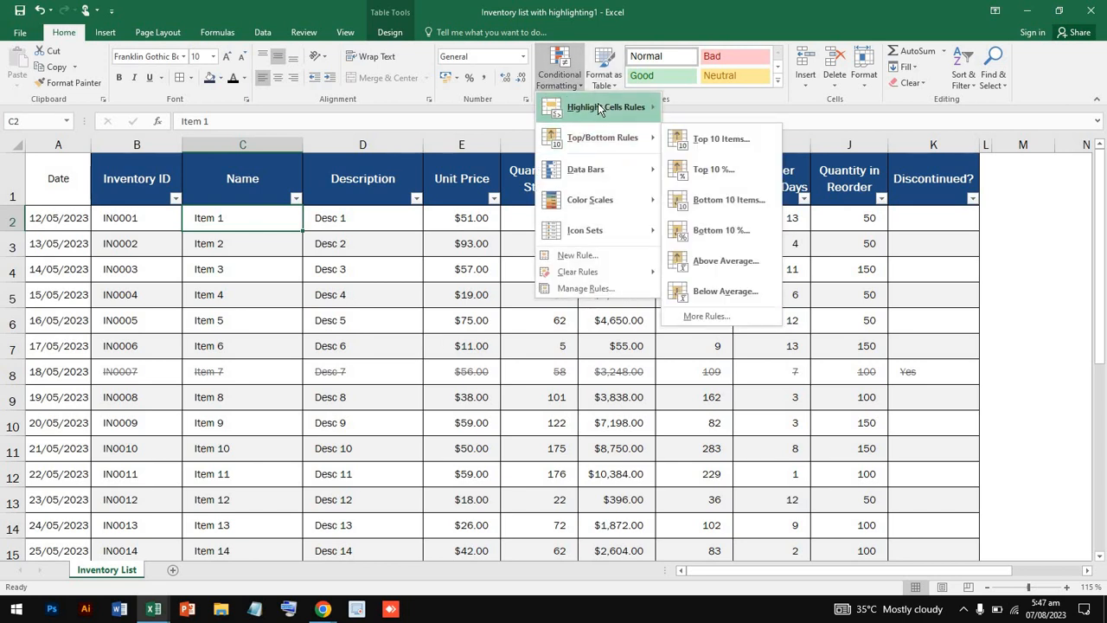
- Examine the A Date Occurring highlight rule for the whole inventory table, and close it without applying
{"action": "left_click", "coordinate": [52, 189]}
{"action": "left_click", "coordinate": [69, 192]}
{"action": "left_click_drag", "start_coordinate": [70, 192], "coordinate": [976, 451]}
{"action": "scroll", "coordinate": [712, 311], "scroll_direction": "up", "scroll_amount": 5}
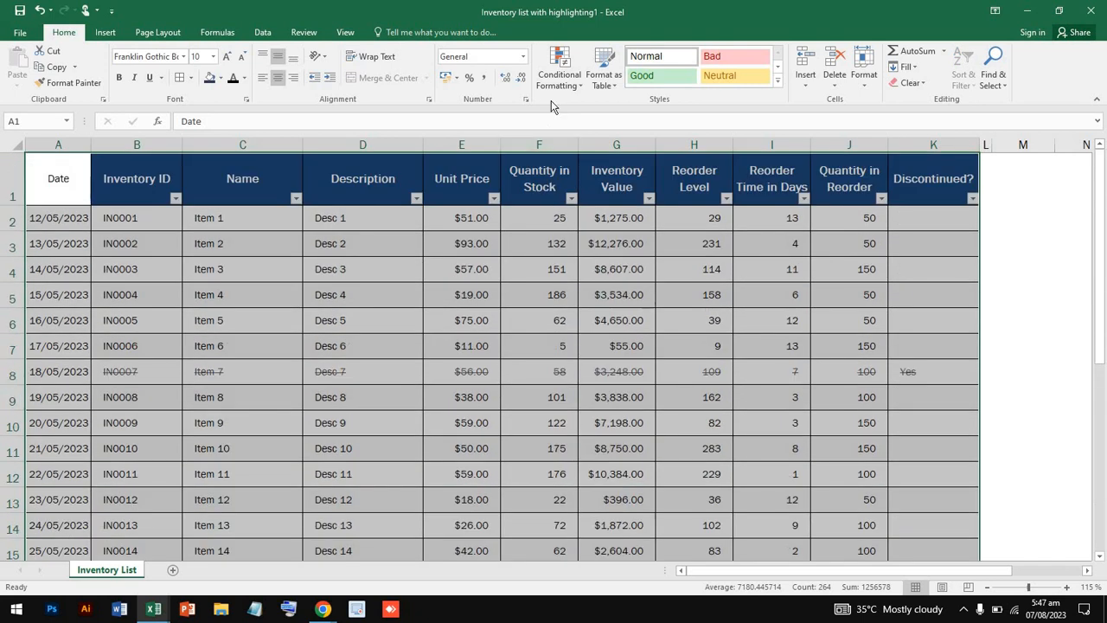
{"action": "left_click", "coordinate": [574, 82]}
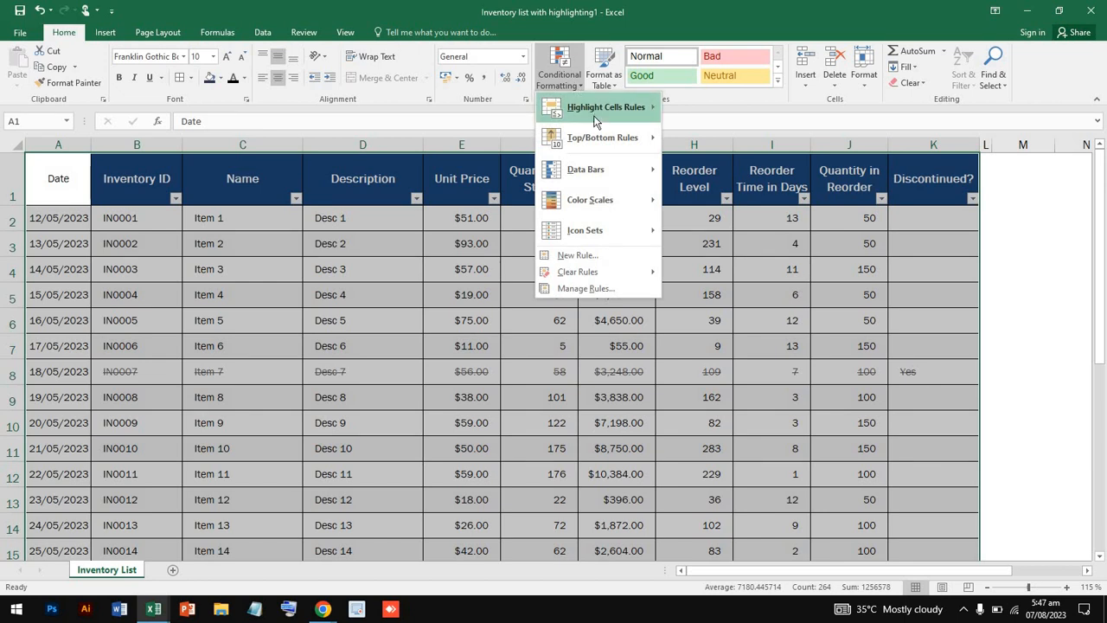
{"action": "mouse_move", "coordinate": [594, 113]}
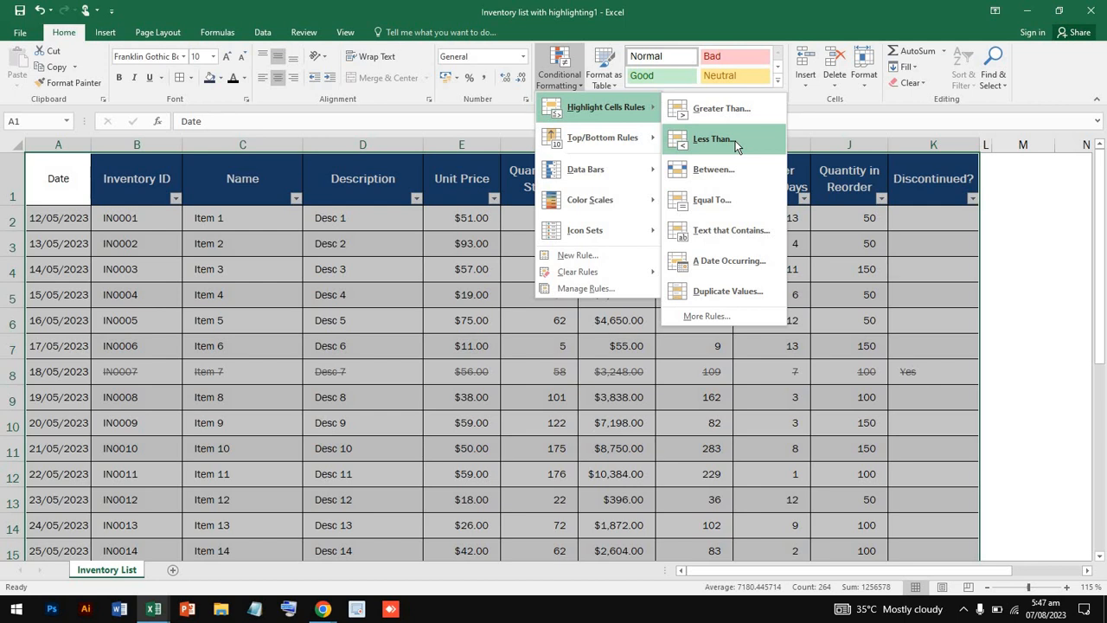
{"action": "left_click", "coordinate": [730, 261]}
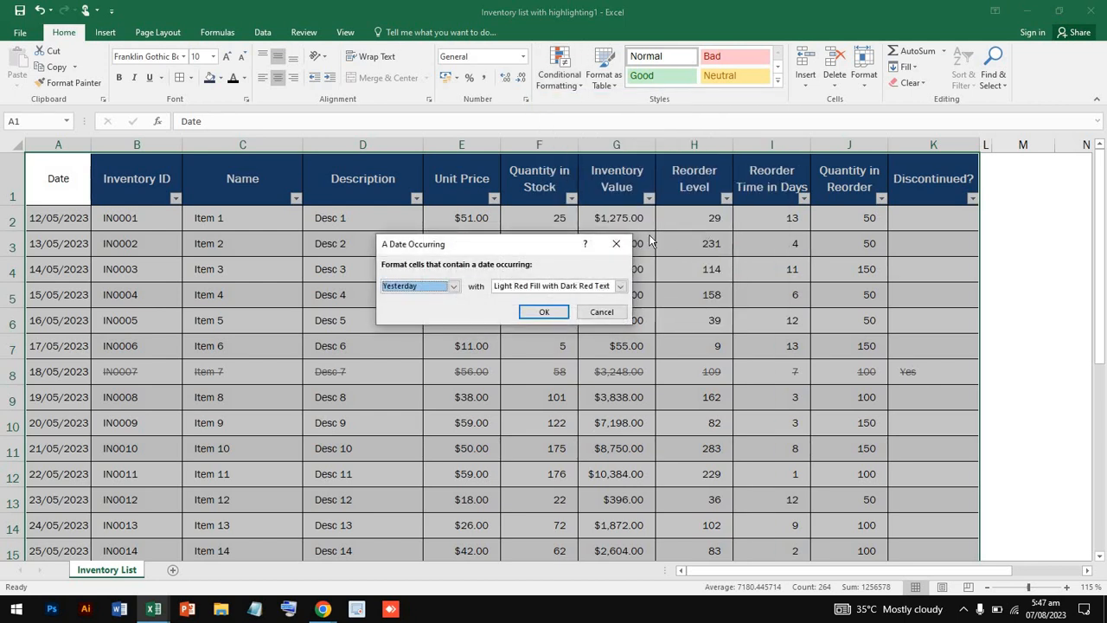
{"action": "left_click", "coordinate": [613, 246]}
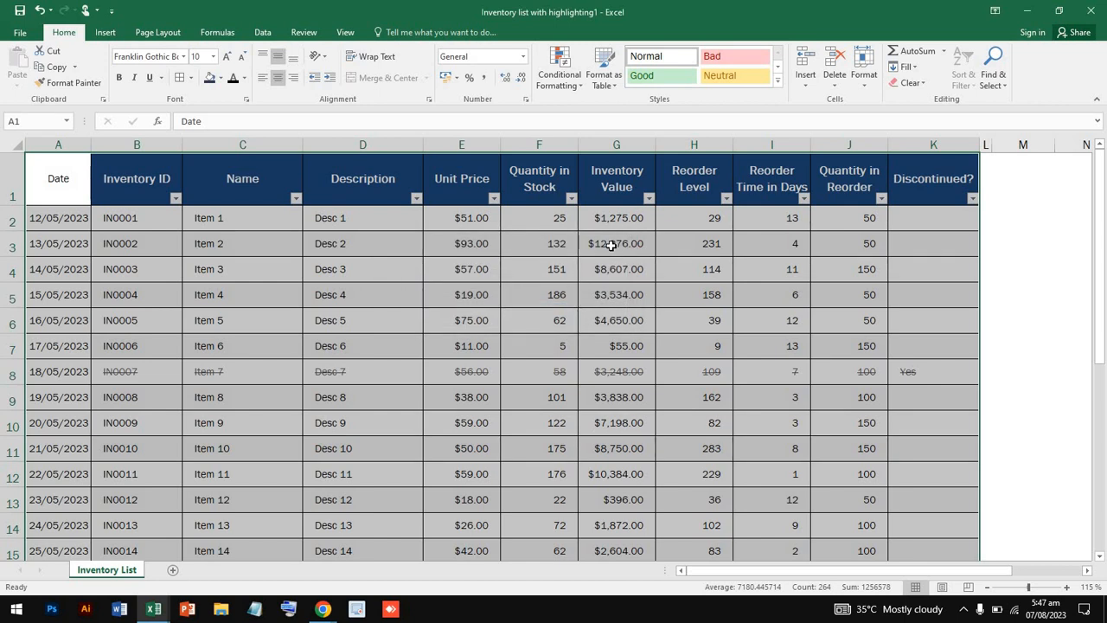
- Move the Reorder Level through Discontinued? columns with their headers (H1:K26) to cell A1 of a new sheet
{"action": "left_click_drag", "start_coordinate": [713, 231], "coordinate": [898, 421]}
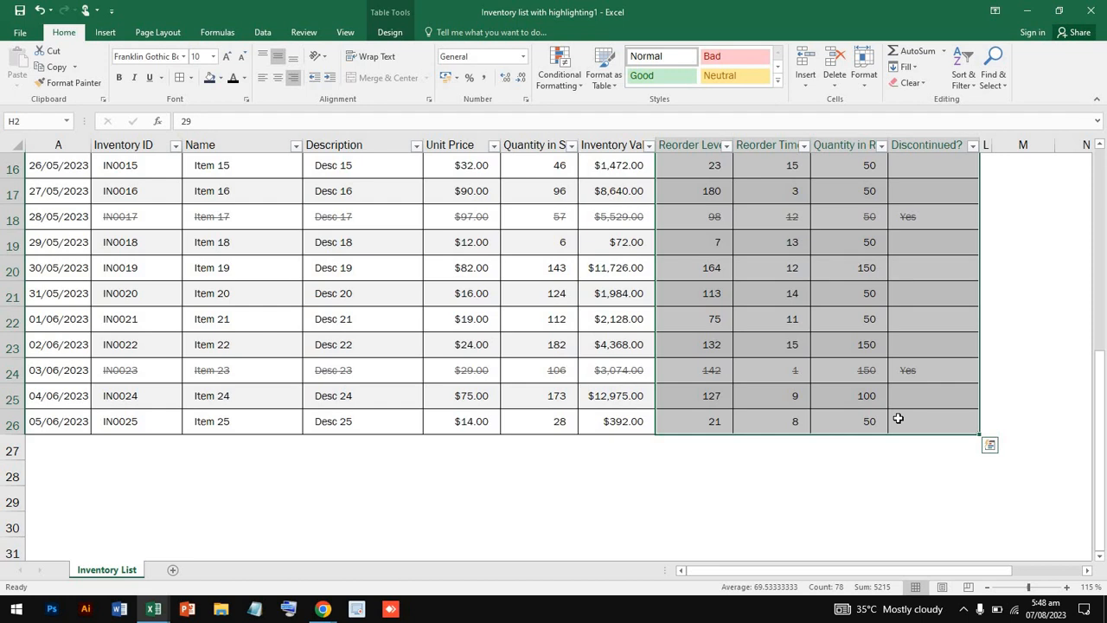
{"action": "scroll", "coordinate": [898, 419], "scroll_direction": "up", "scroll_amount": 5}
{"action": "key", "text": "ctrl+c"}
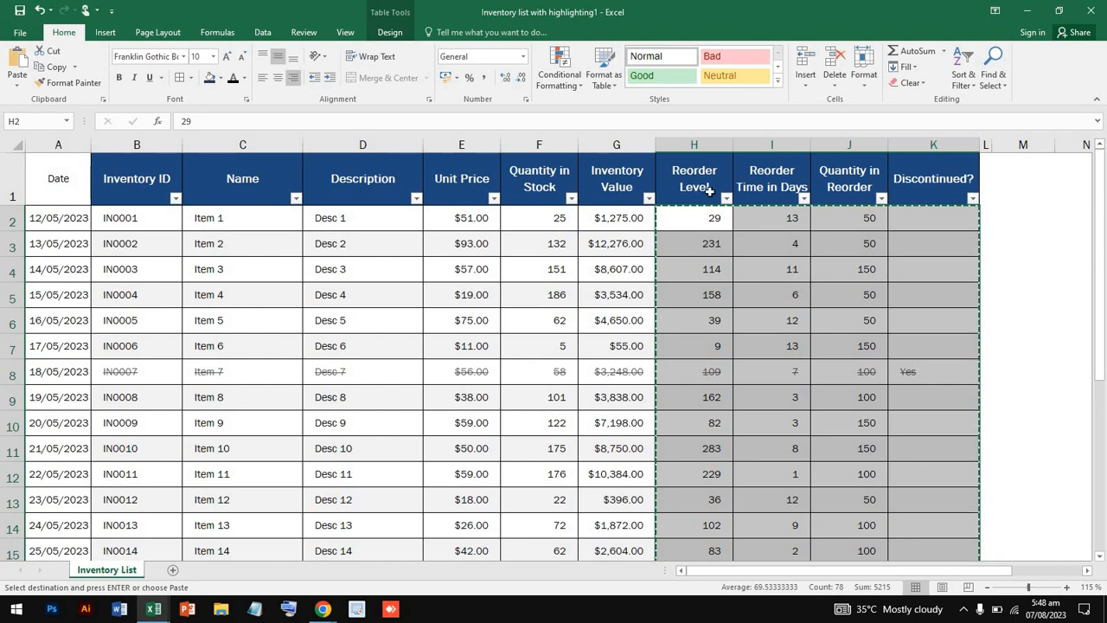
{"action": "left_click_drag", "start_coordinate": [709, 192], "coordinate": [958, 472]}
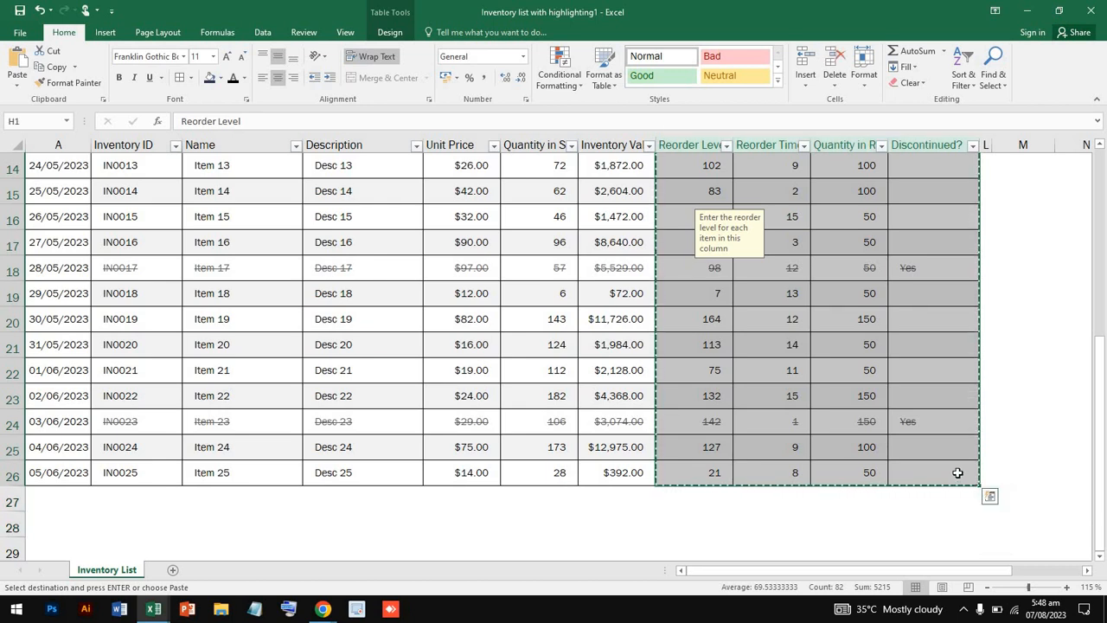
{"action": "scroll", "coordinate": [958, 472], "scroll_direction": "up", "scroll_amount": 5}
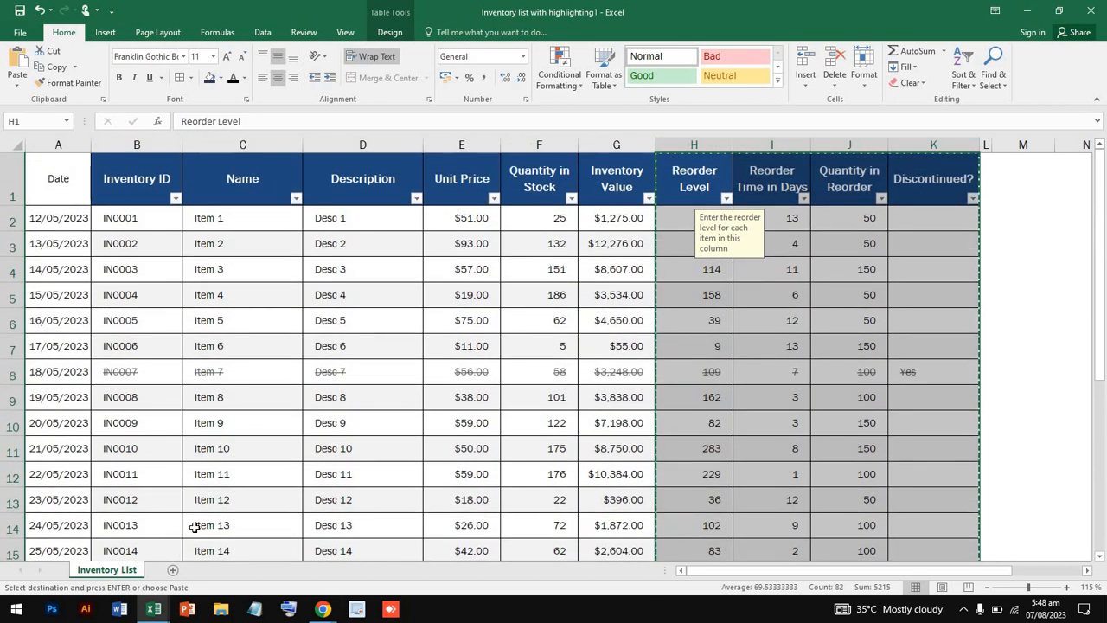
{"action": "left_click", "coordinate": [172, 570]}
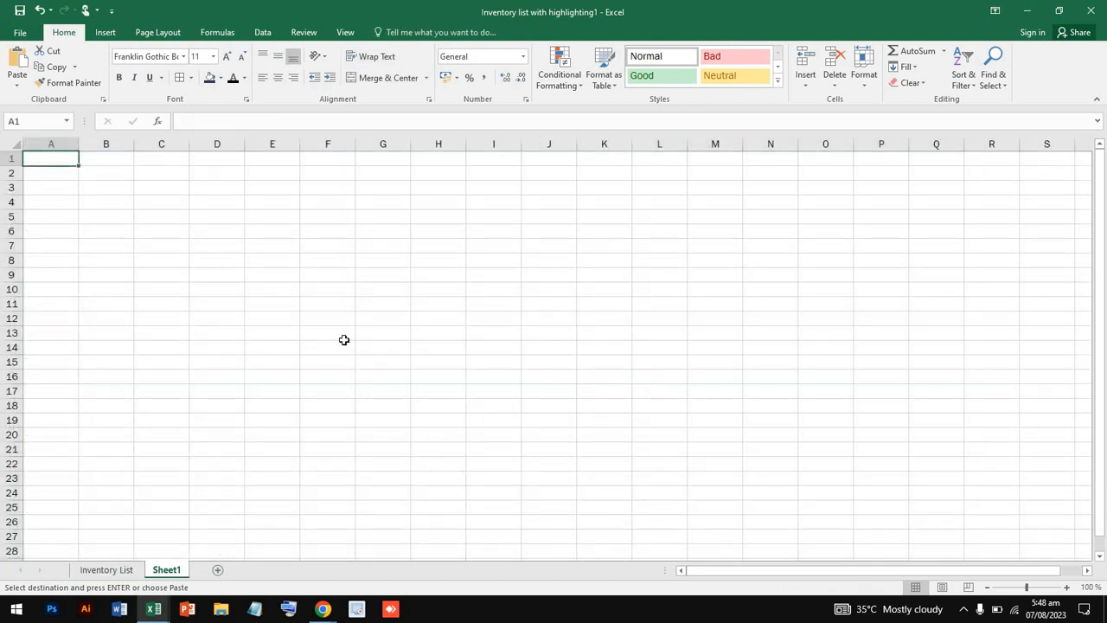
{"action": "key", "text": "ctrl+v"}
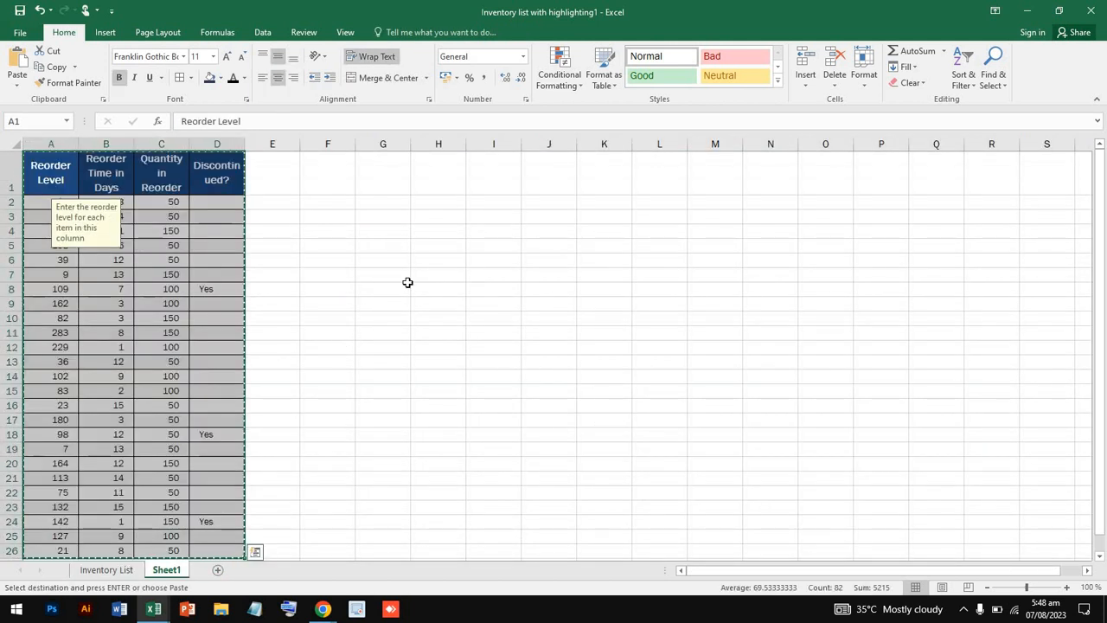
{"action": "left_click", "coordinate": [408, 286]}
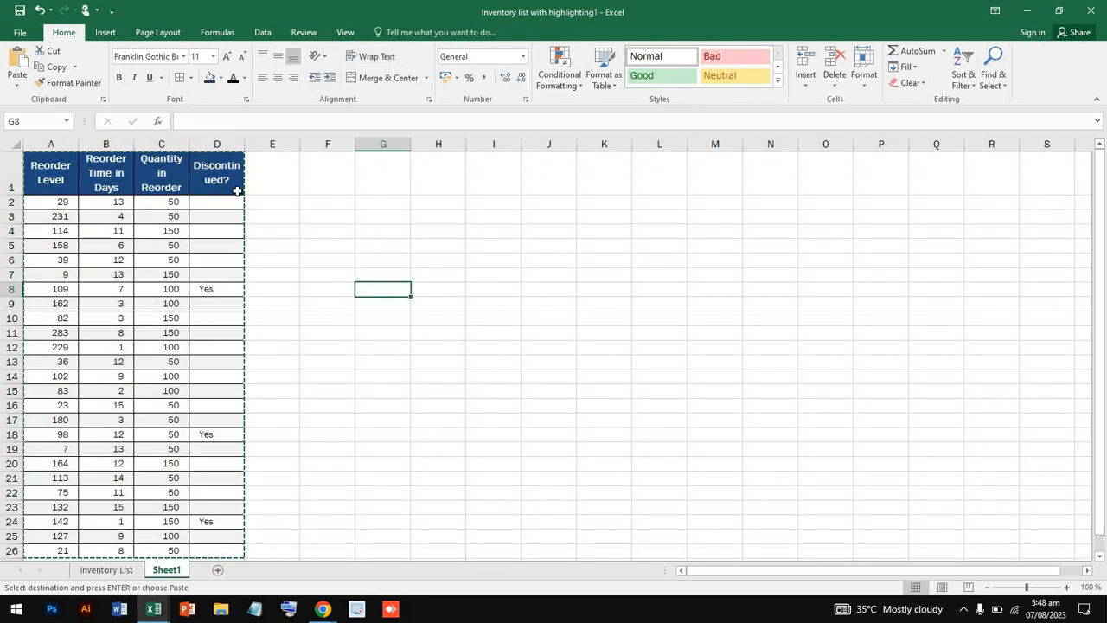
- Delete the emptied columns H to K from the Inventory List sheet
{"action": "left_click", "coordinate": [127, 575]}
{"action": "left_click", "coordinate": [703, 274]}
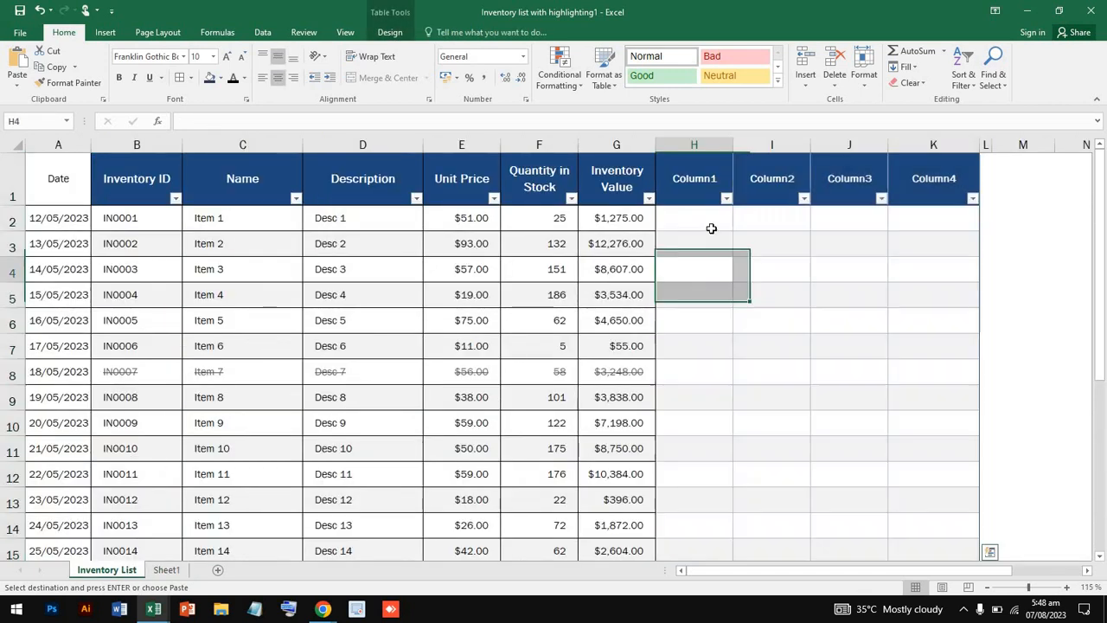
{"action": "left_click", "coordinate": [708, 146]}
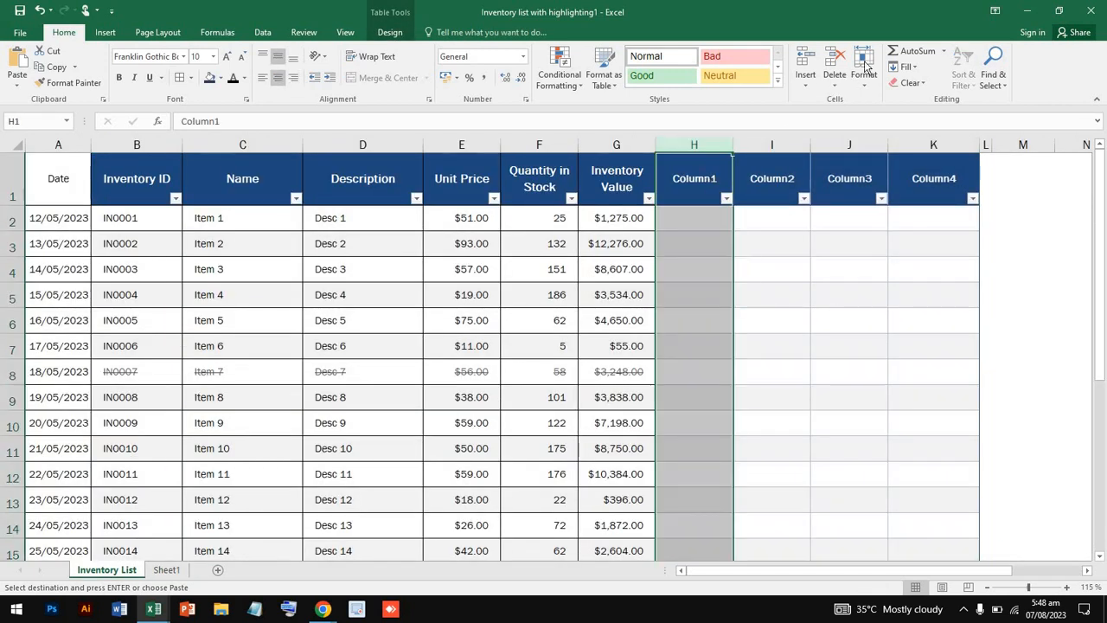
{"action": "left_click_drag", "start_coordinate": [712, 144], "coordinate": [946, 136]}
{"action": "left_click", "coordinate": [832, 61]}
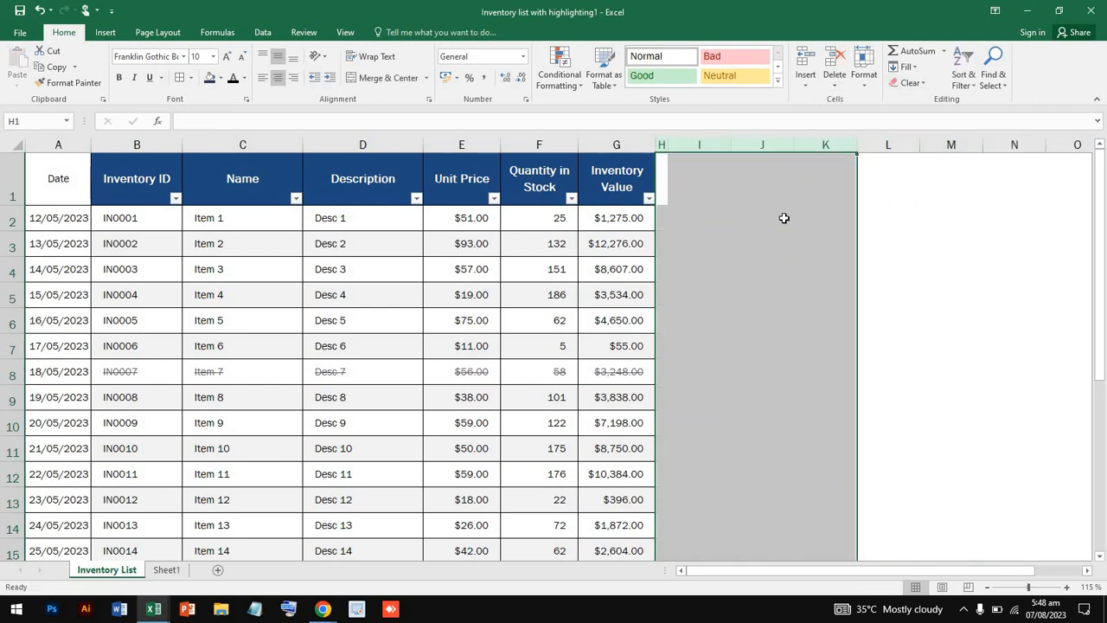
{"action": "left_click", "coordinate": [763, 217]}
- Apply a Greater Than highlight rule of $ 20 with Light Red Fill with Dark Red Text to the whole table A1:G26
{"action": "scroll", "coordinate": [458, 265], "scroll_direction": "down", "scroll_amount": 2}
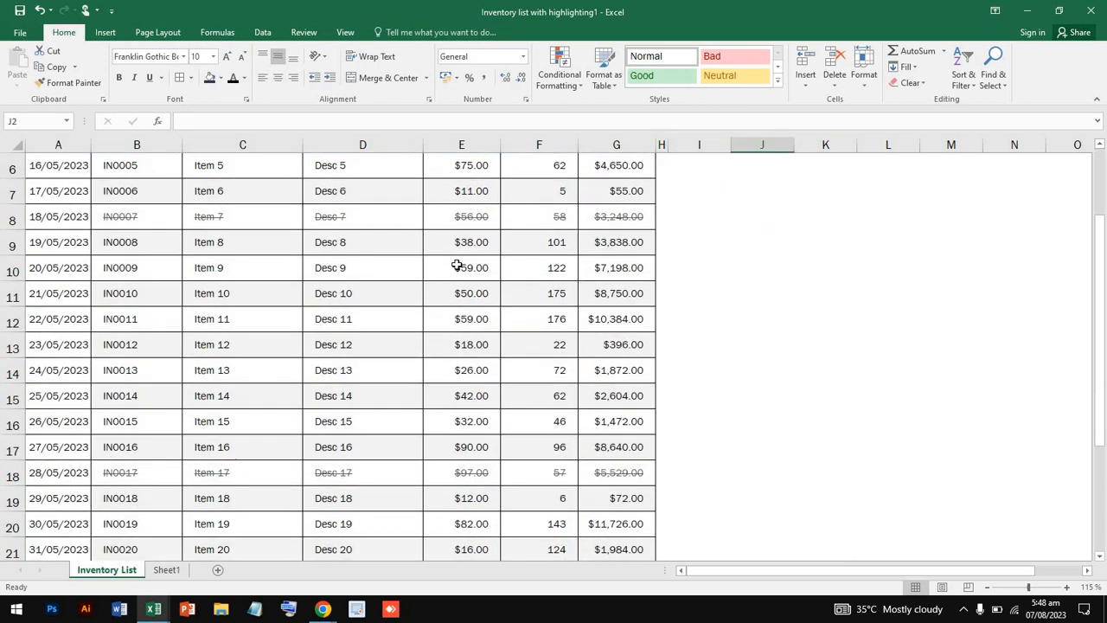
{"action": "scroll", "coordinate": [421, 264], "scroll_direction": "up", "scroll_amount": 2}
{"action": "left_click_drag", "start_coordinate": [66, 182], "coordinate": [613, 514]}
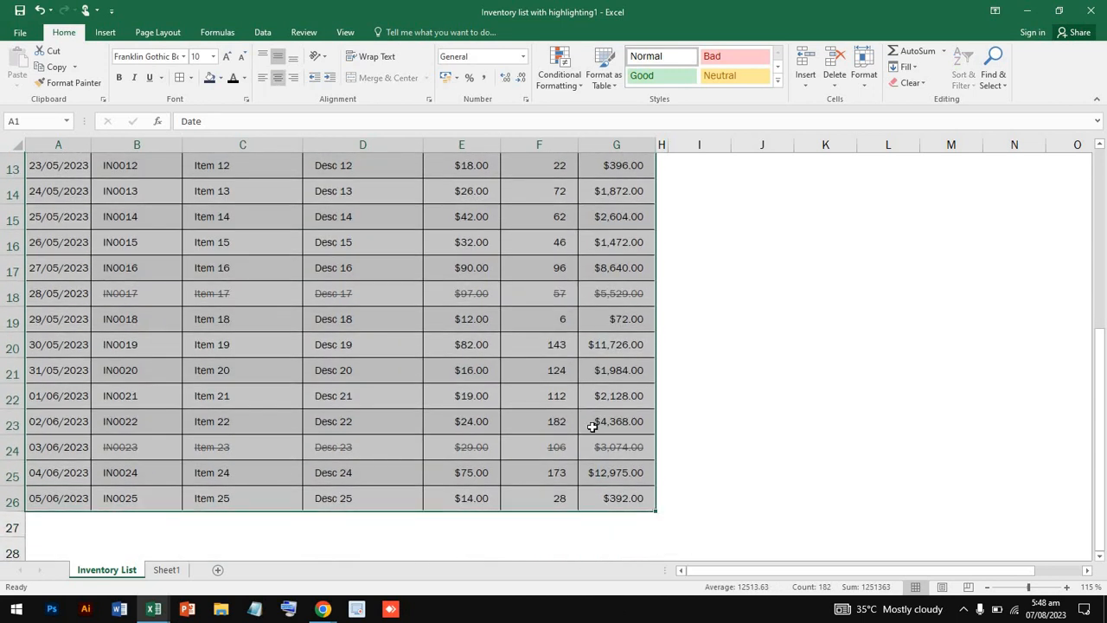
{"action": "scroll", "coordinate": [597, 428], "scroll_direction": "up", "scroll_amount": 4}
{"action": "left_click", "coordinate": [560, 67]}
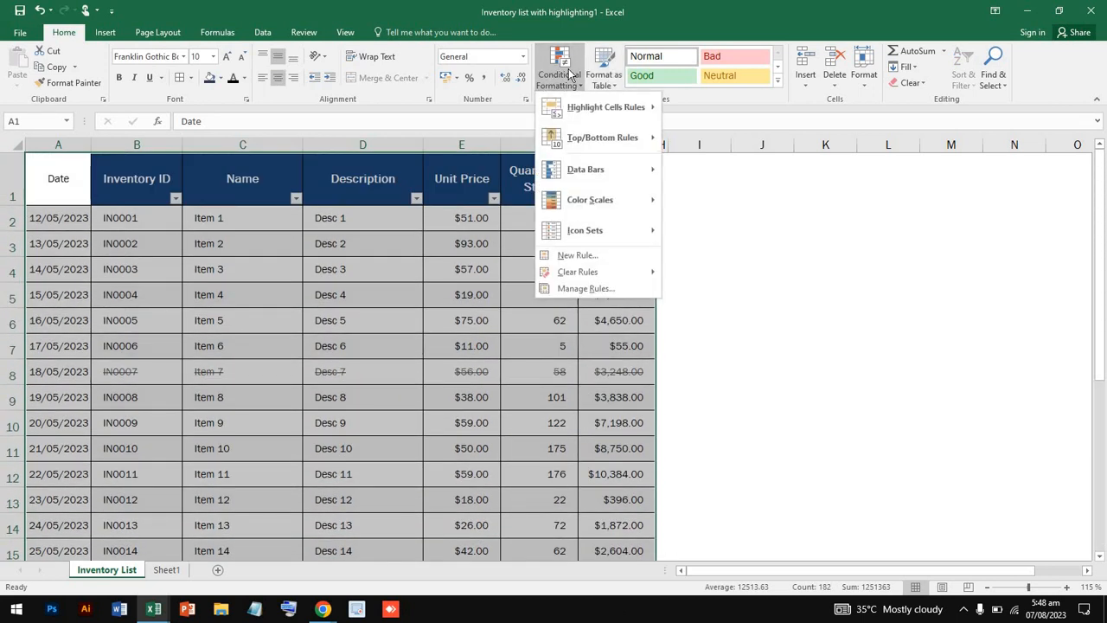
{"action": "mouse_move", "coordinate": [640, 113]}
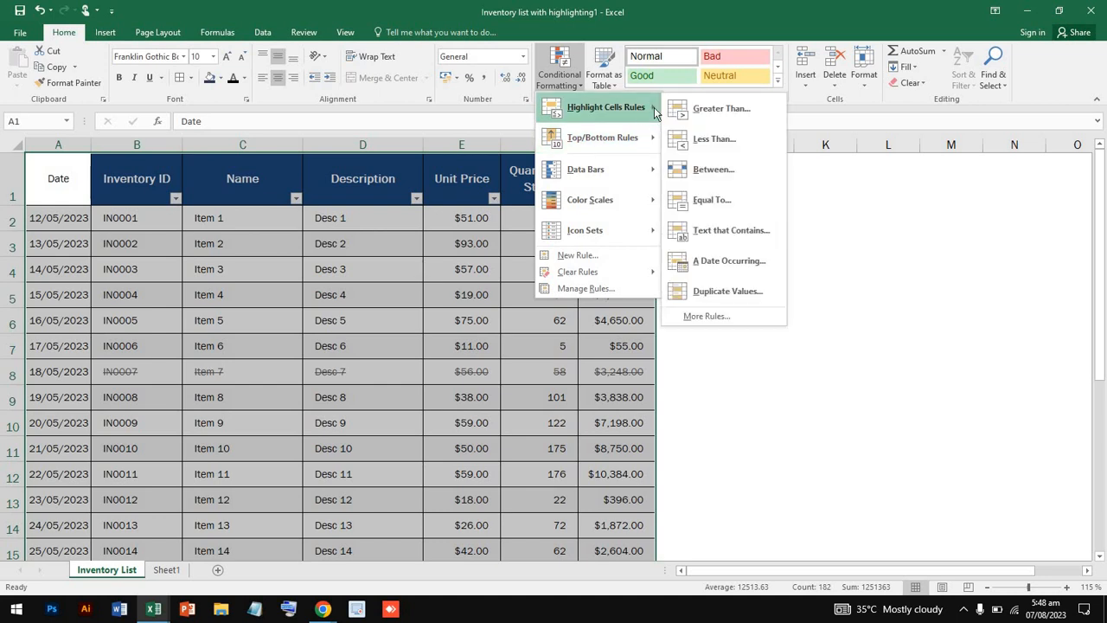
{"action": "left_click", "coordinate": [703, 110]}
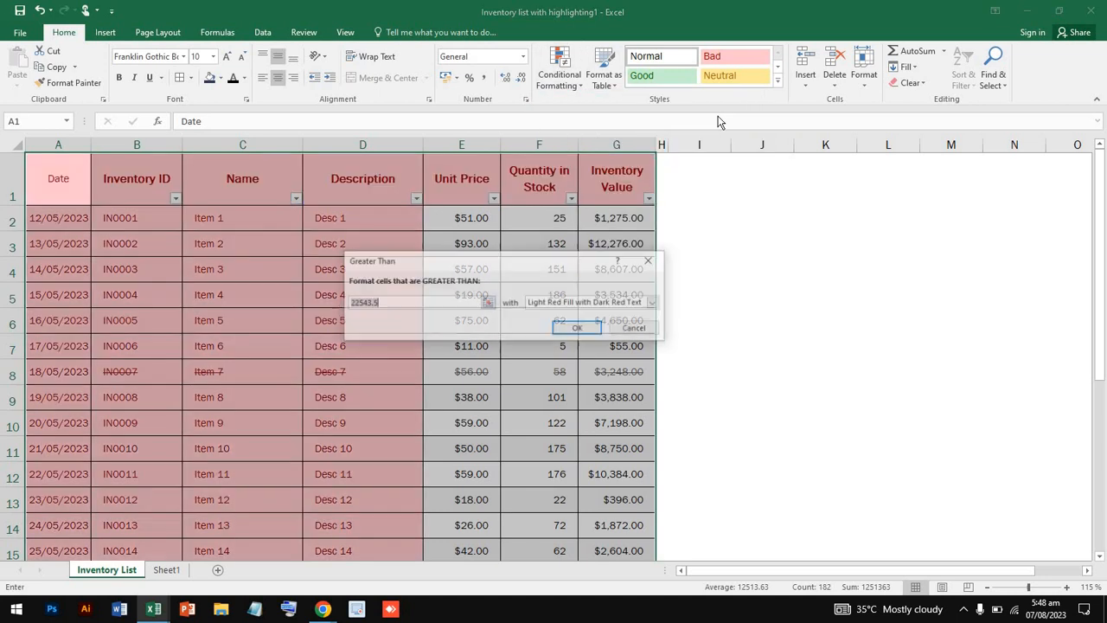
{"action": "left_click", "coordinate": [406, 301]}
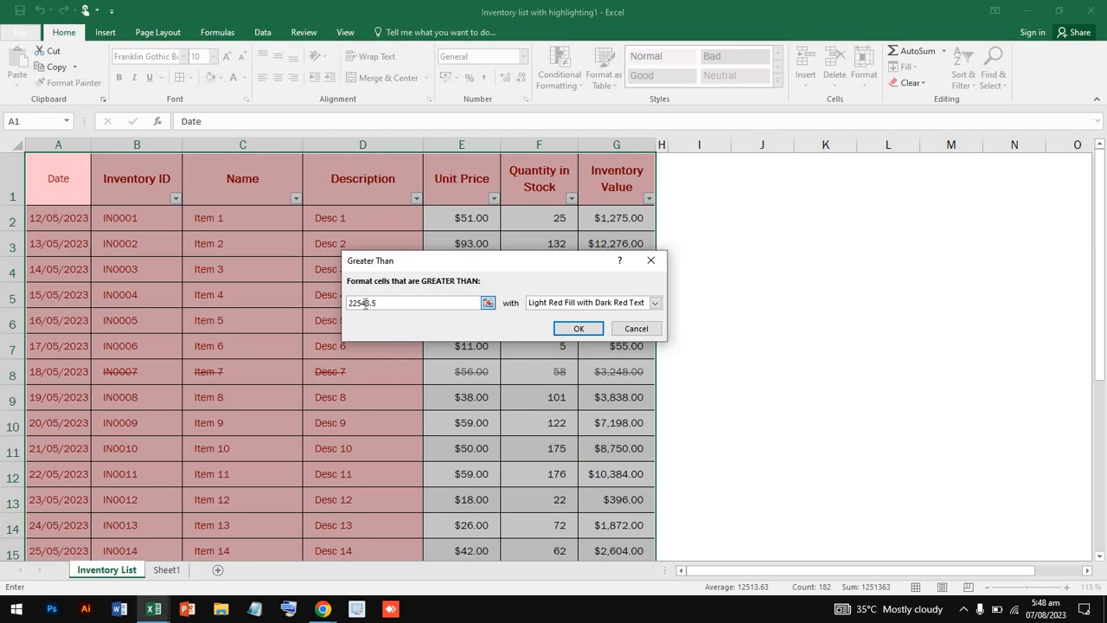
{"action": "left_click_drag", "start_coordinate": [376, 303], "coordinate": [339, 303]}
{"action": "type", "text": "5"}
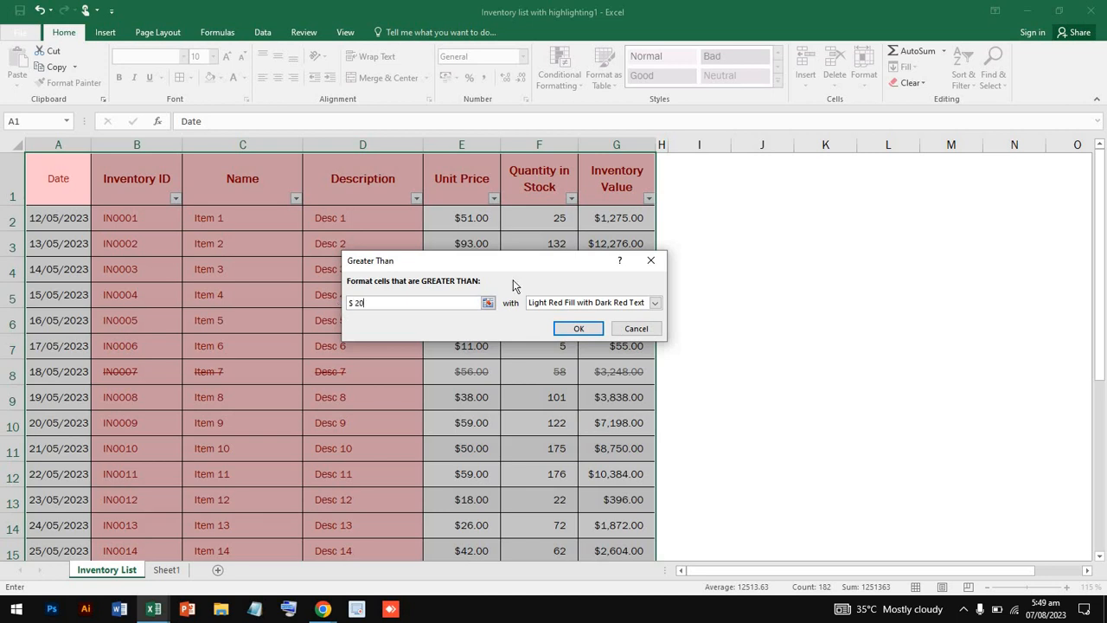
{"action": "left_click", "coordinate": [579, 329]}
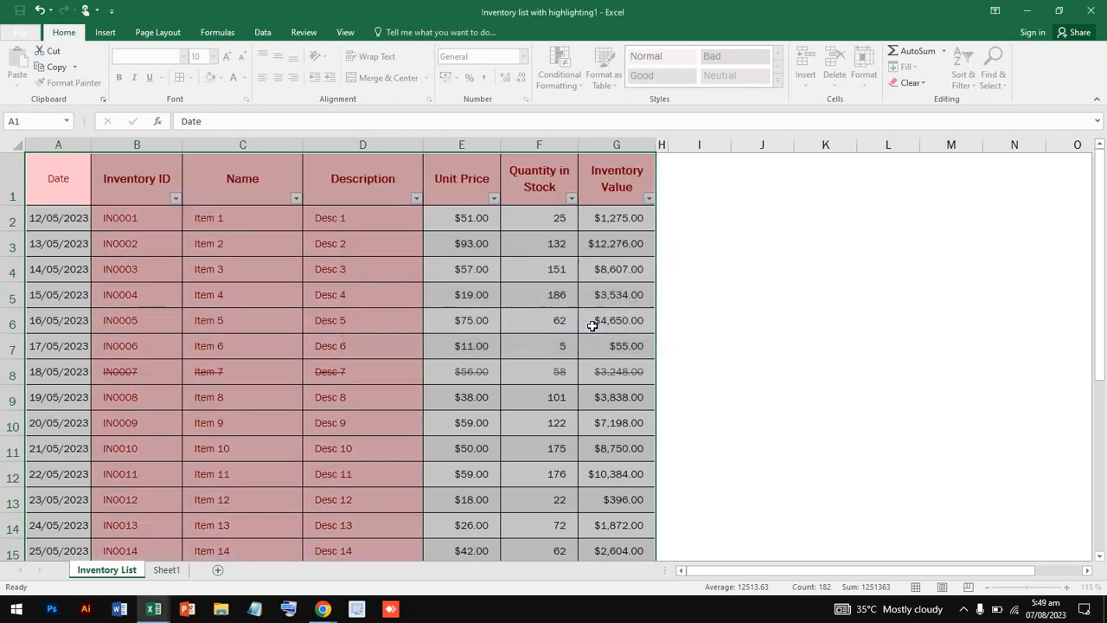
{"action": "left_click", "coordinate": [463, 255]}
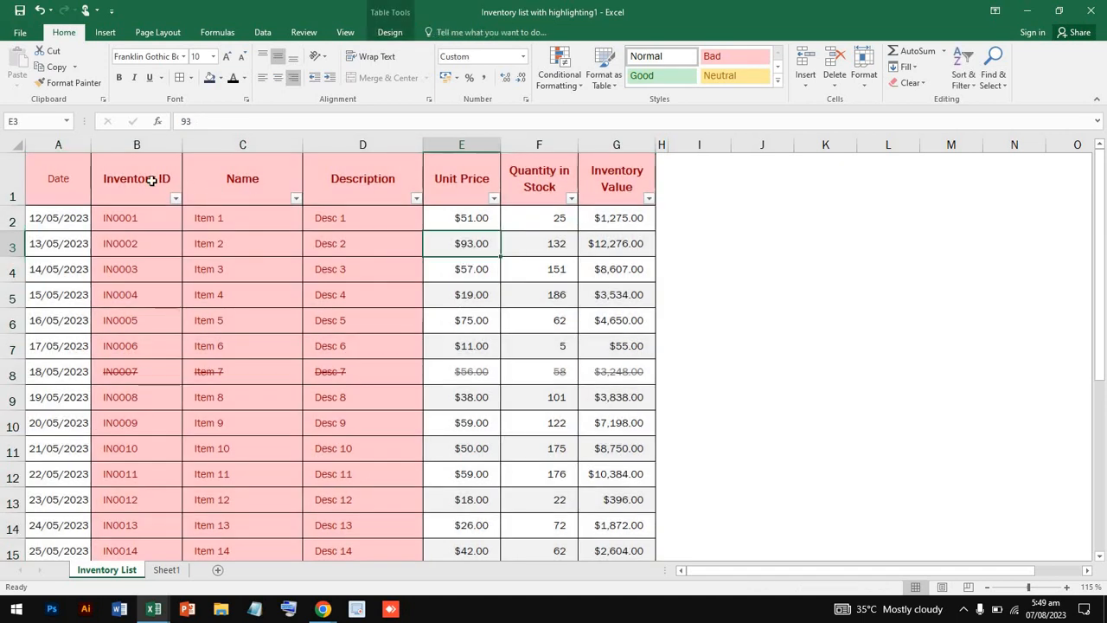
- Clear the contents of the header cells from Date to Inventory Value (A1:G1)
{"action": "left_click", "coordinate": [80, 186]}
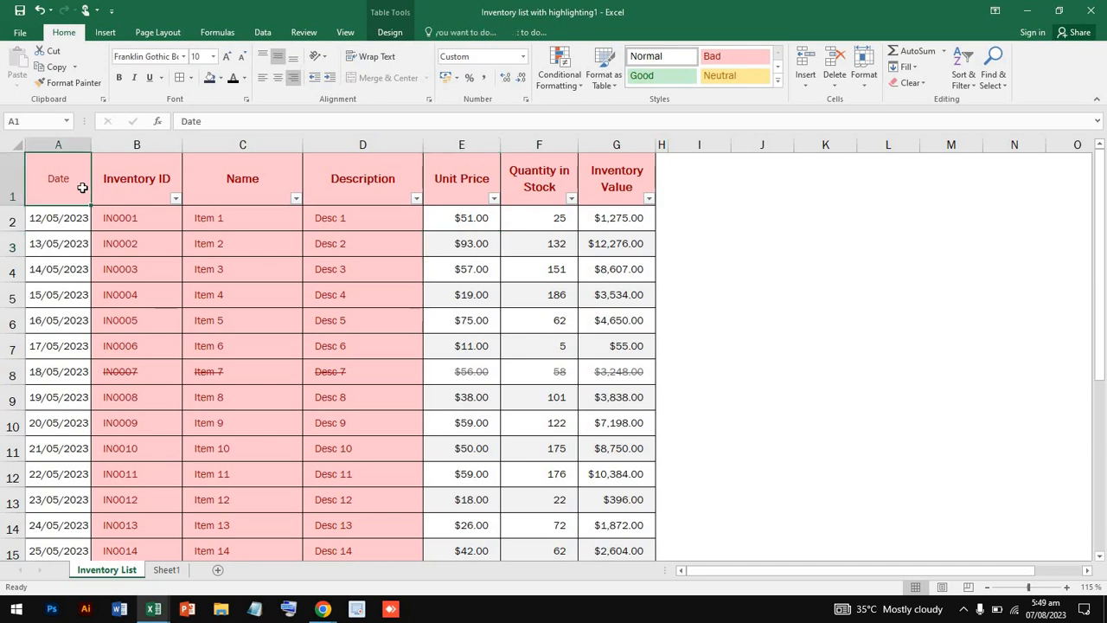
{"action": "left_click_drag", "start_coordinate": [84, 182], "coordinate": [407, 248]}
{"action": "left_click_drag", "start_coordinate": [538, 164], "coordinate": [642, 174]}
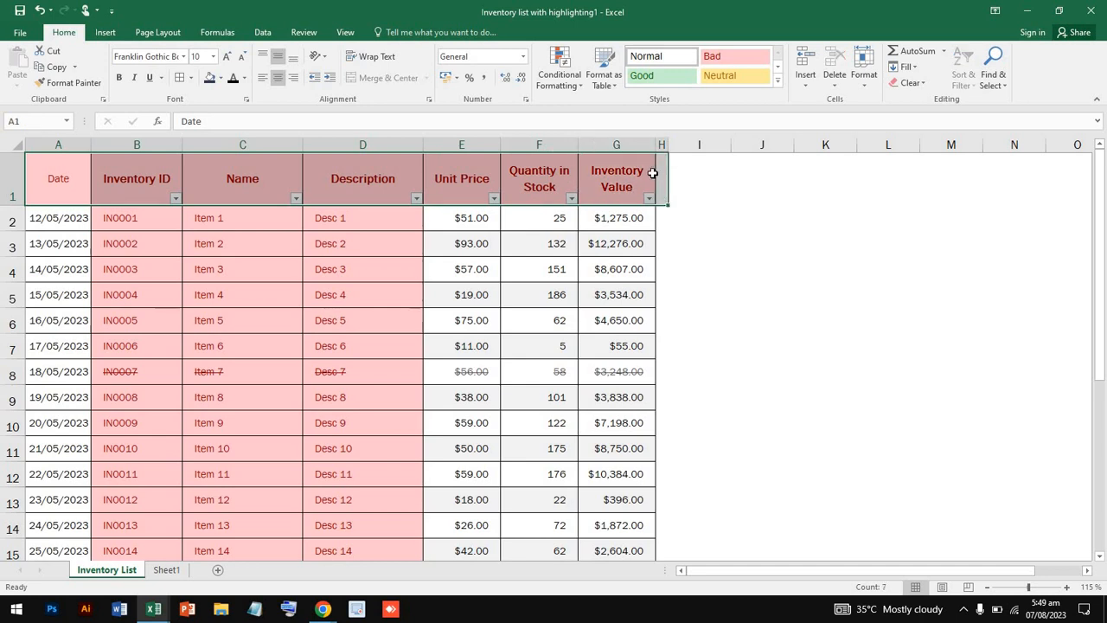
{"action": "left_click", "coordinate": [642, 174]}
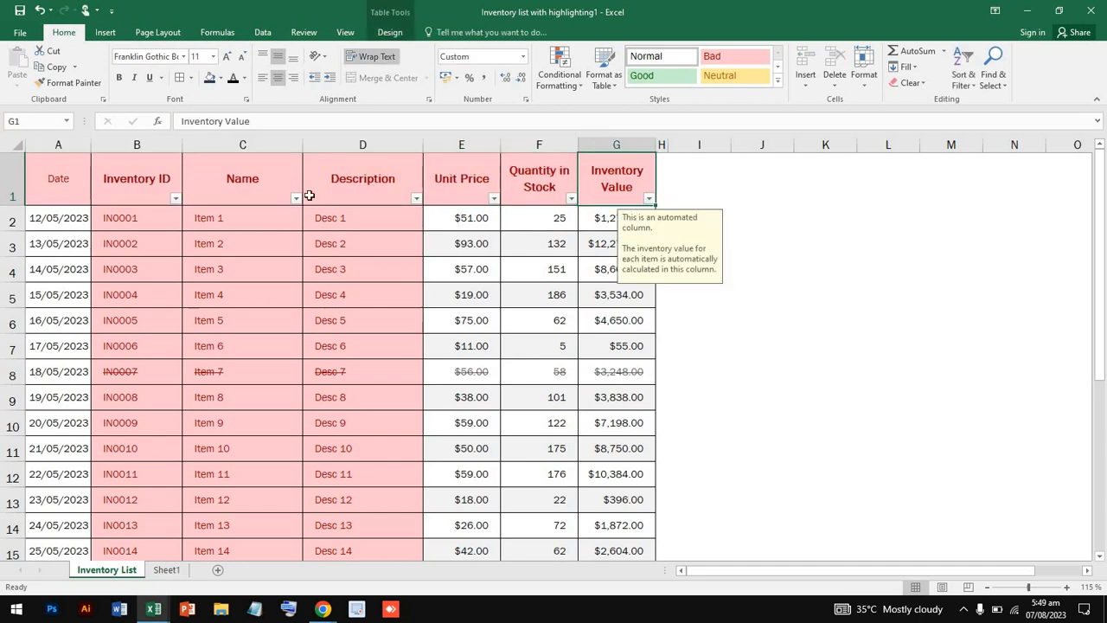
{"action": "left_click_drag", "start_coordinate": [77, 188], "coordinate": [591, 195]}
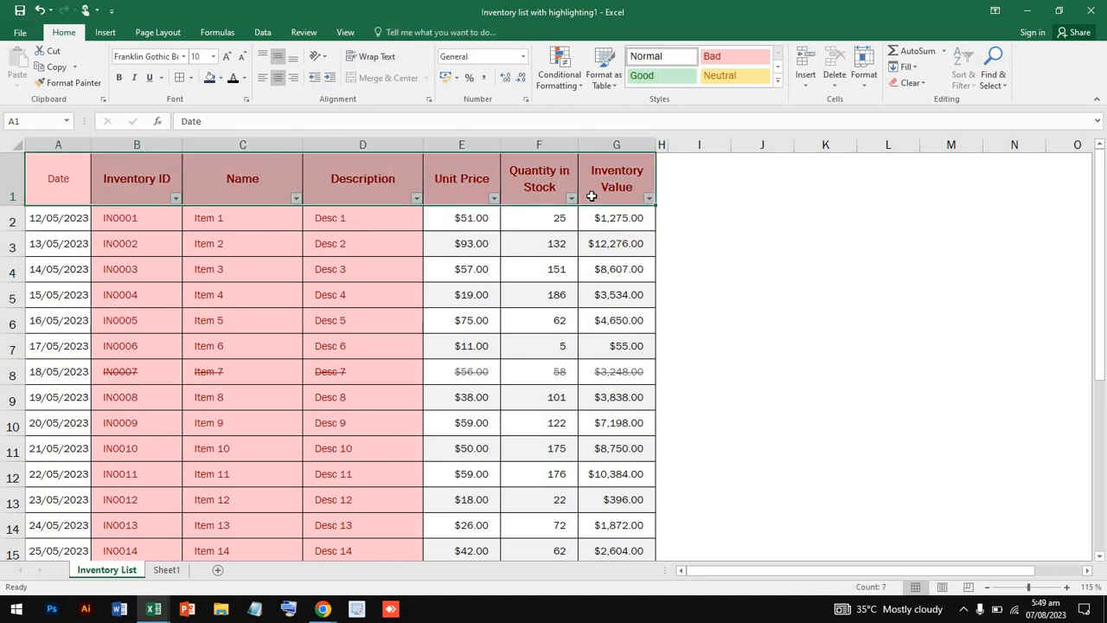
{"action": "key", "text": "Delete"}
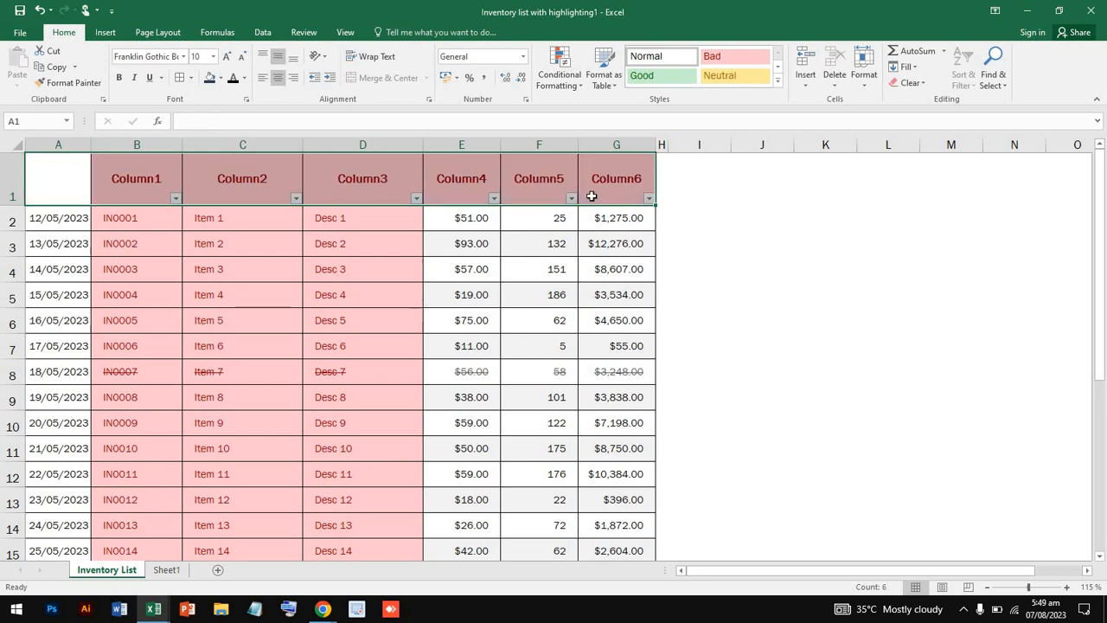
{"action": "left_click", "coordinate": [3, 186]}
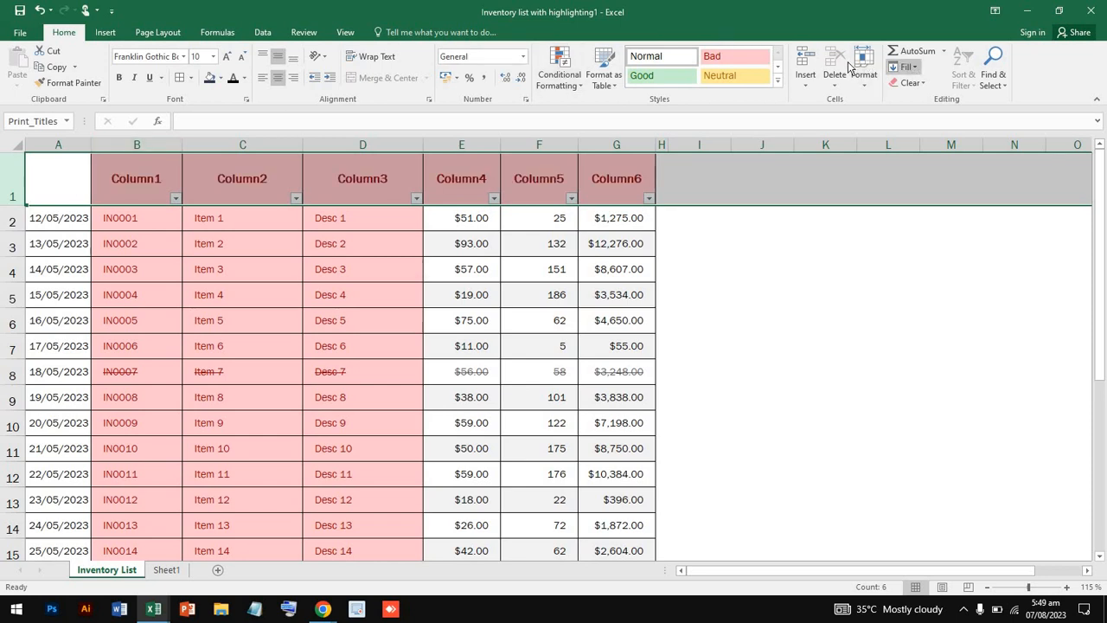
{"action": "left_click", "coordinate": [649, 198]}
{"action": "left_click", "coordinate": [706, 262]}
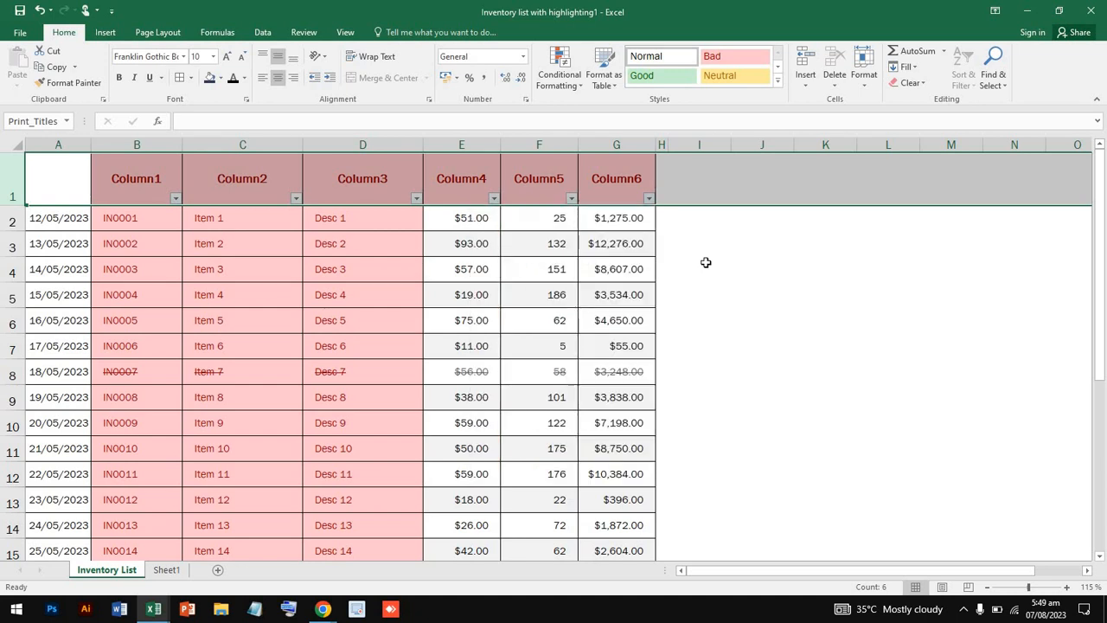
{"action": "left_click", "coordinate": [536, 313]}
{"action": "scroll", "coordinate": [536, 311], "scroll_direction": "down", "scroll_amount": 2}
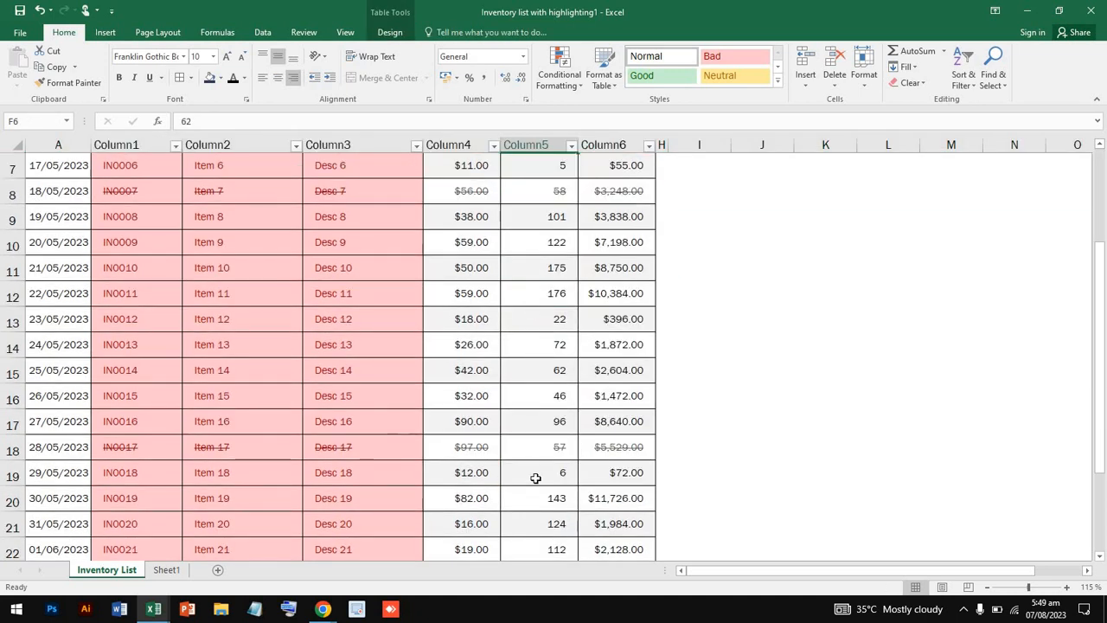
{"action": "scroll", "coordinate": [536, 478], "scroll_direction": "up", "scroll_amount": 2}
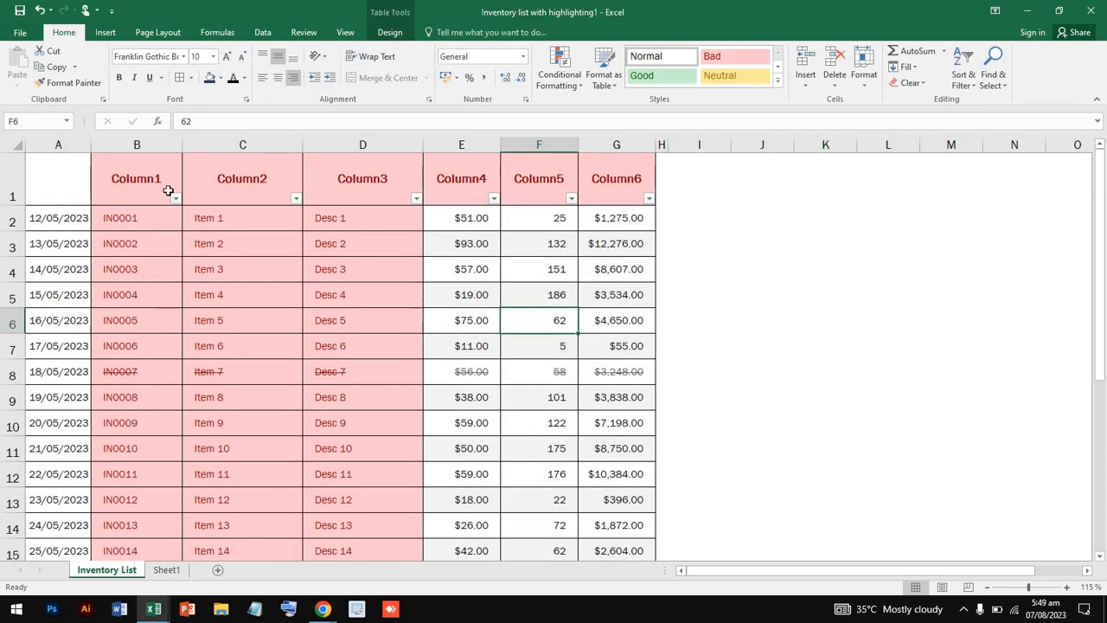
- Undo the header clearing and the Greater Than rule, and delete the emptied columns H to K again
{"action": "key", "text": "ctrl+z"}
{"action": "key", "text": "ctrl+z"}
{"action": "key", "text": "ctrl+z"}
{"action": "key", "text": "ctrl+z"}
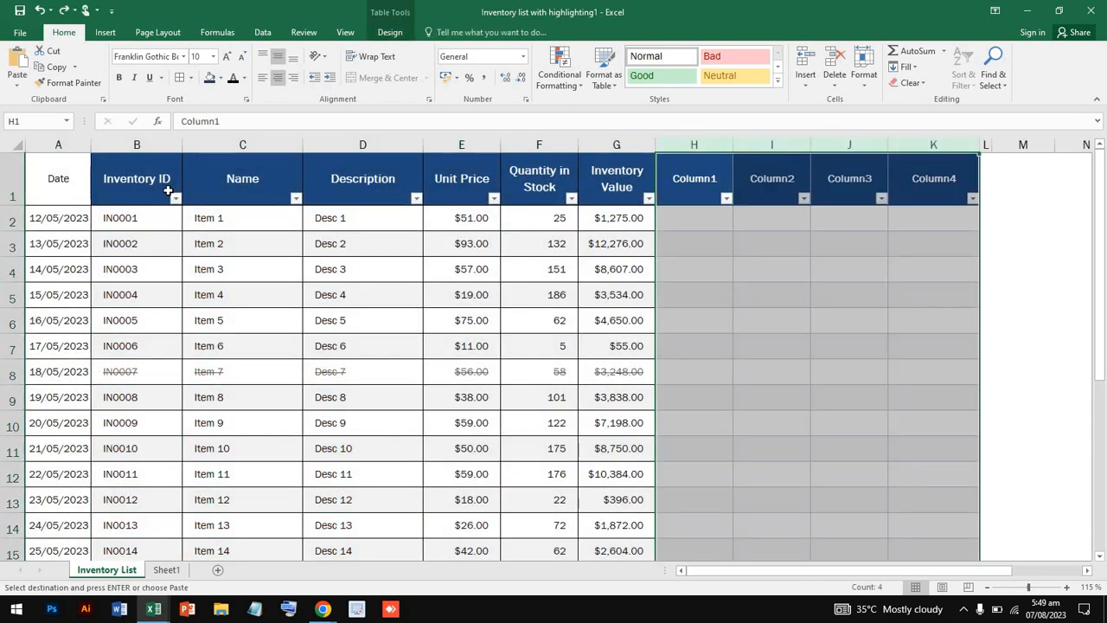
{"action": "key", "text": "Escape"}
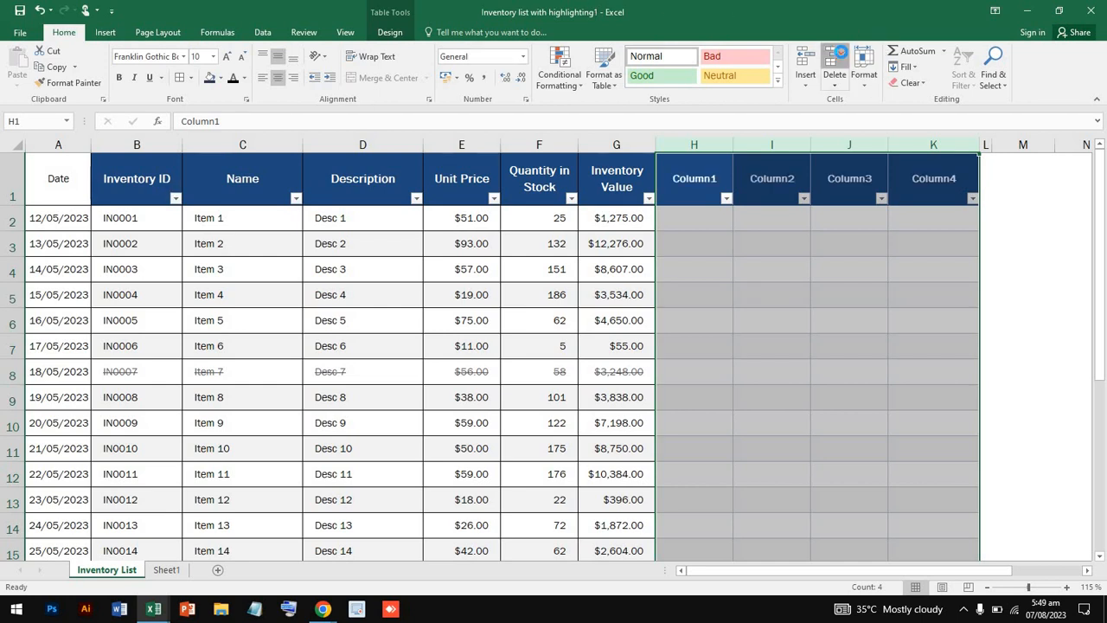
{"action": "left_click", "coordinate": [840, 54]}
{"action": "left_click", "coordinate": [617, 269]}
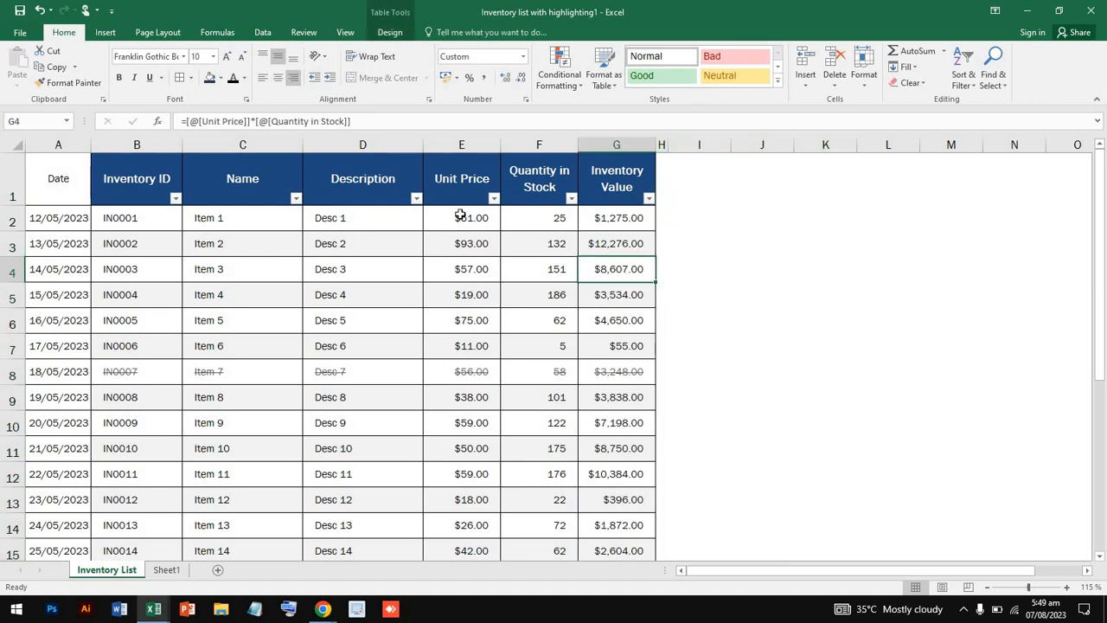
- Highlight values greater than 50 in the Unit Price, Quantity in Stock and Inventory Value cells (E2:G26) with Light Red Fill with Dark Red Text
{"action": "left_click_drag", "start_coordinate": [460, 215], "coordinate": [593, 486]}
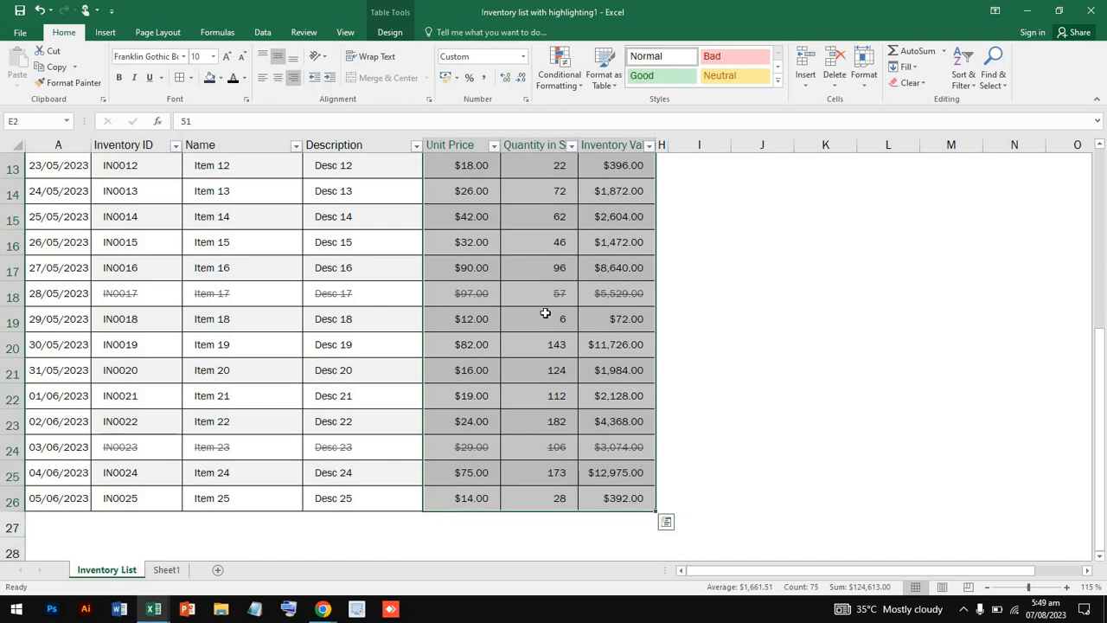
{"action": "scroll", "coordinate": [545, 314], "scroll_direction": "up", "scroll_amount": 4}
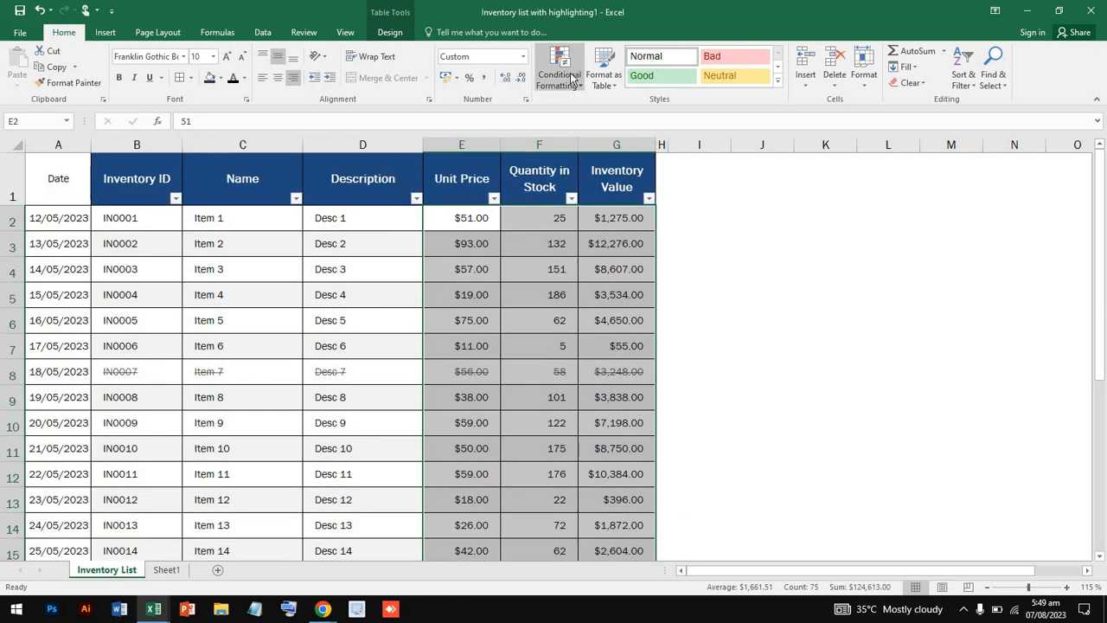
{"action": "left_click", "coordinate": [571, 79]}
{"action": "mouse_move", "coordinate": [640, 117]}
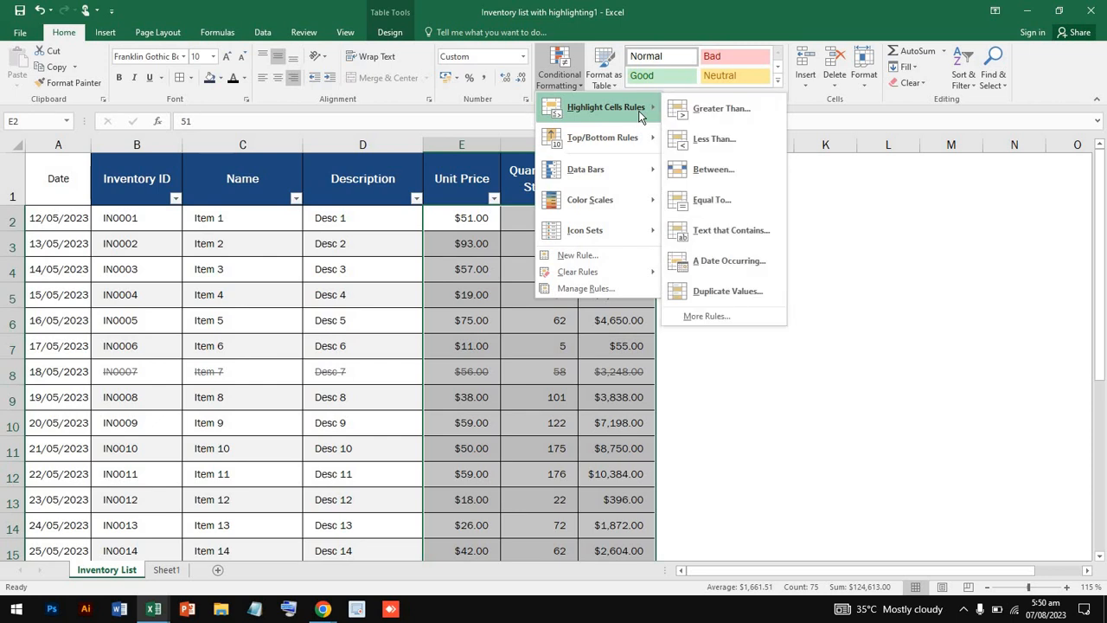
{"action": "left_click", "coordinate": [723, 109]}
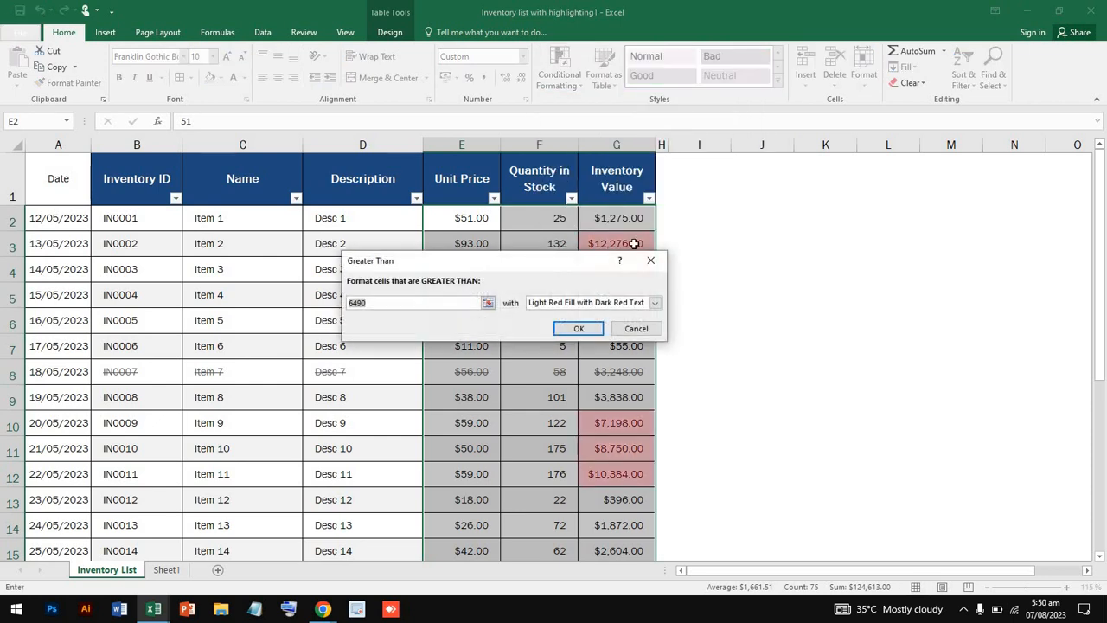
{"action": "left_click", "coordinate": [399, 303]}
{"action": "left_click_drag", "start_coordinate": [374, 303], "coordinate": [338, 309]}
{"action": "type", "text": "20"}
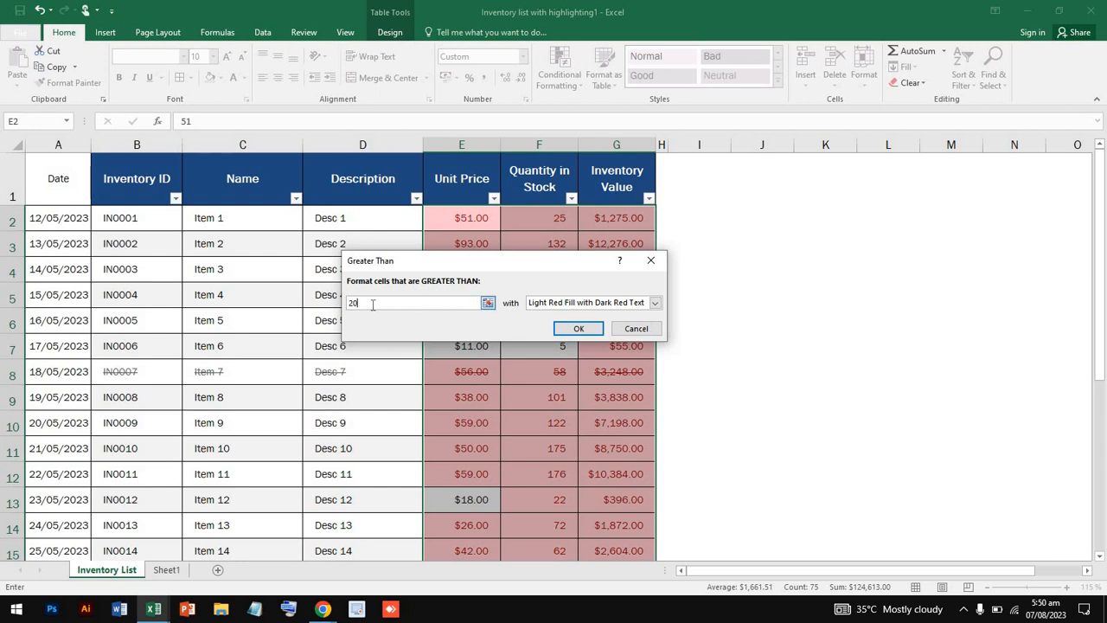
{"action": "key", "text": "BackSpace"}
{"action": "type", "text": "50"}
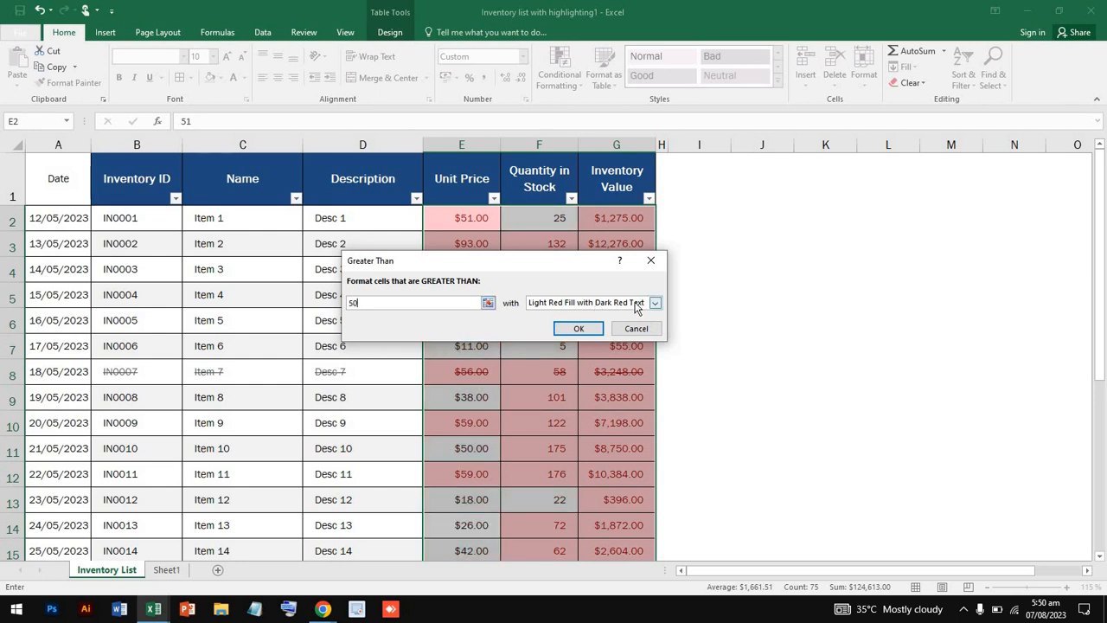
{"action": "left_click", "coordinate": [573, 330]}
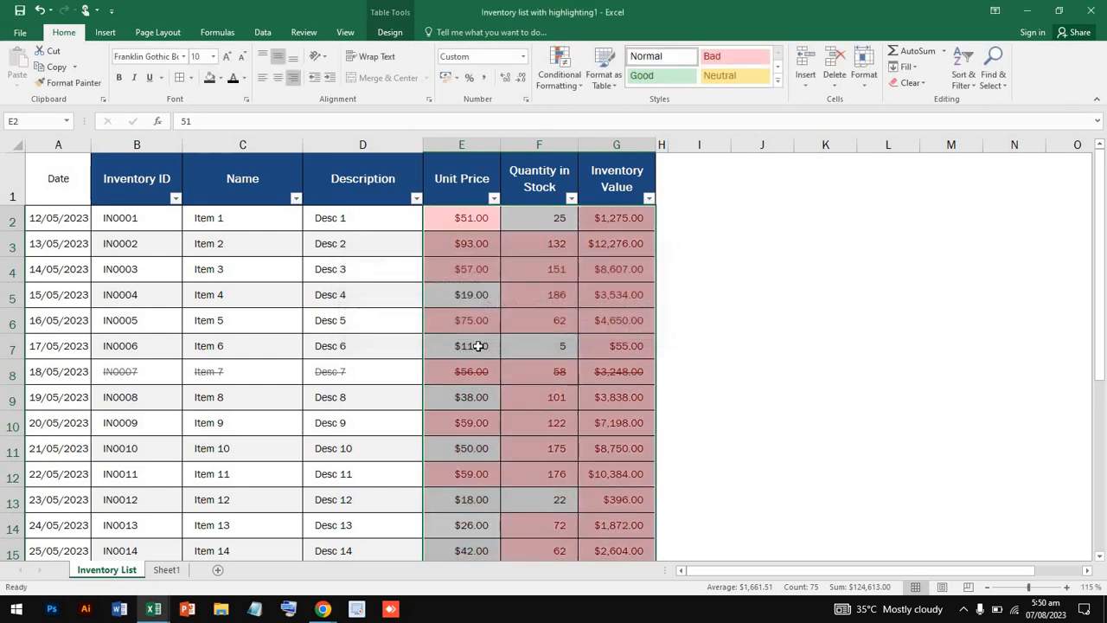
- Examine which Unit Price, Quantity in Stock and Inventory Value cells the Greater Than rule highlights down to row 26
{"action": "left_click", "coordinate": [882, 296]}
{"action": "scroll", "coordinate": [883, 296], "scroll_direction": "down", "scroll_amount": 3}
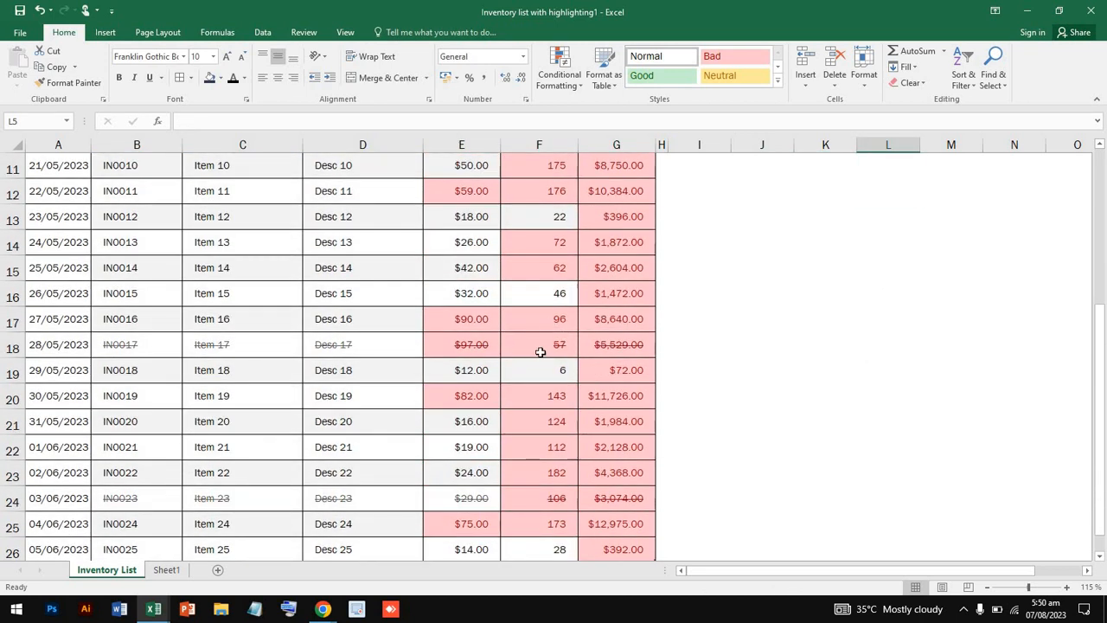
{"action": "scroll", "coordinate": [527, 355], "scroll_direction": "down", "scroll_amount": 3}
{"action": "left_click", "coordinate": [541, 349]}
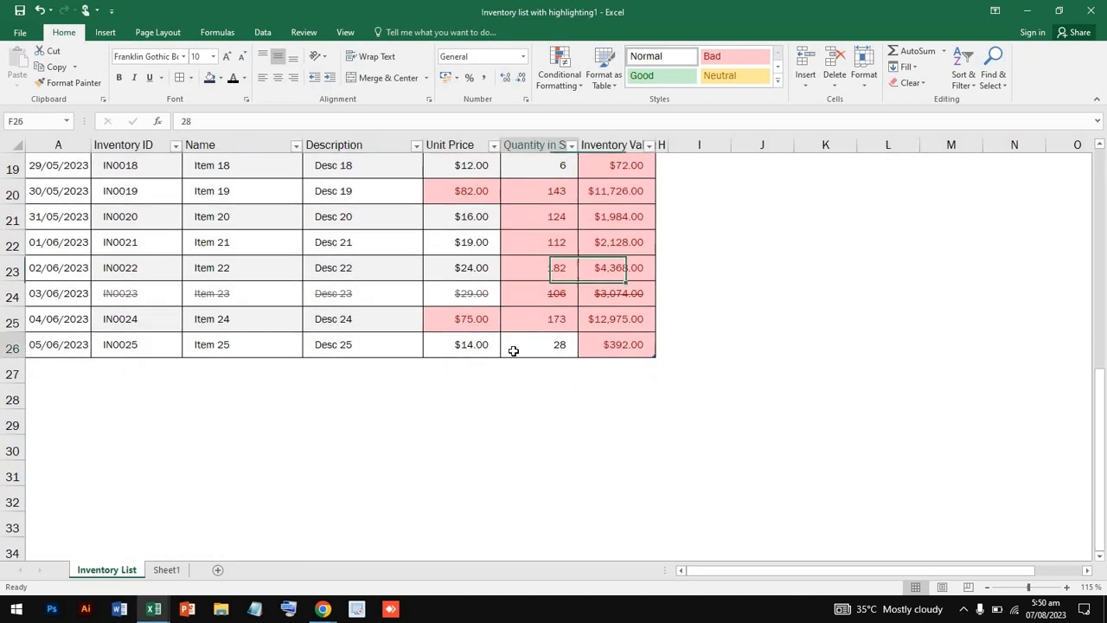
{"action": "left_click", "coordinate": [492, 348]}
{"action": "left_click", "coordinate": [480, 299]}
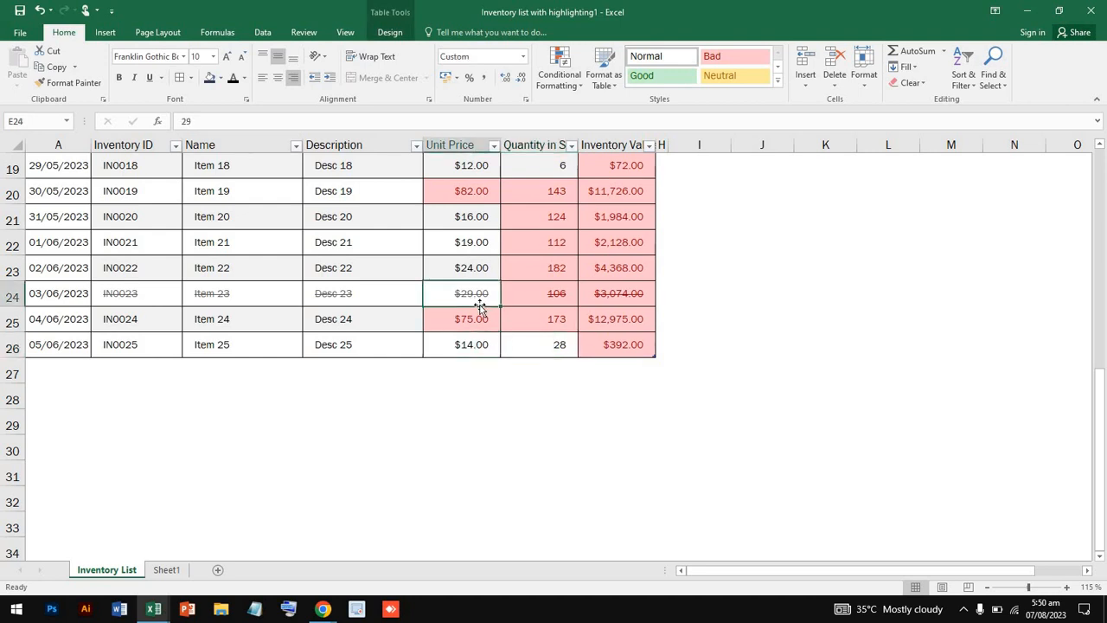
{"action": "scroll", "coordinate": [480, 298], "scroll_direction": "up", "scroll_amount": 3}
{"action": "left_click", "coordinate": [480, 291]}
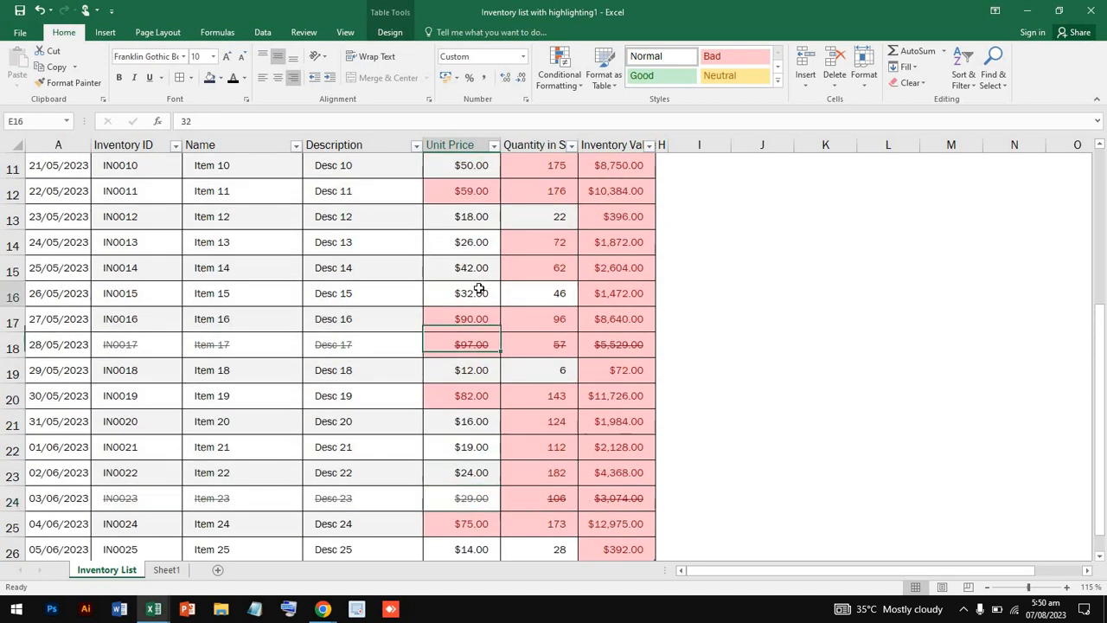
{"action": "left_click", "coordinate": [479, 267]}
{"action": "scroll", "coordinate": [479, 269], "scroll_direction": "up", "scroll_amount": 1}
{"action": "scroll", "coordinate": [480, 269], "scroll_direction": "up", "scroll_amount": 3}
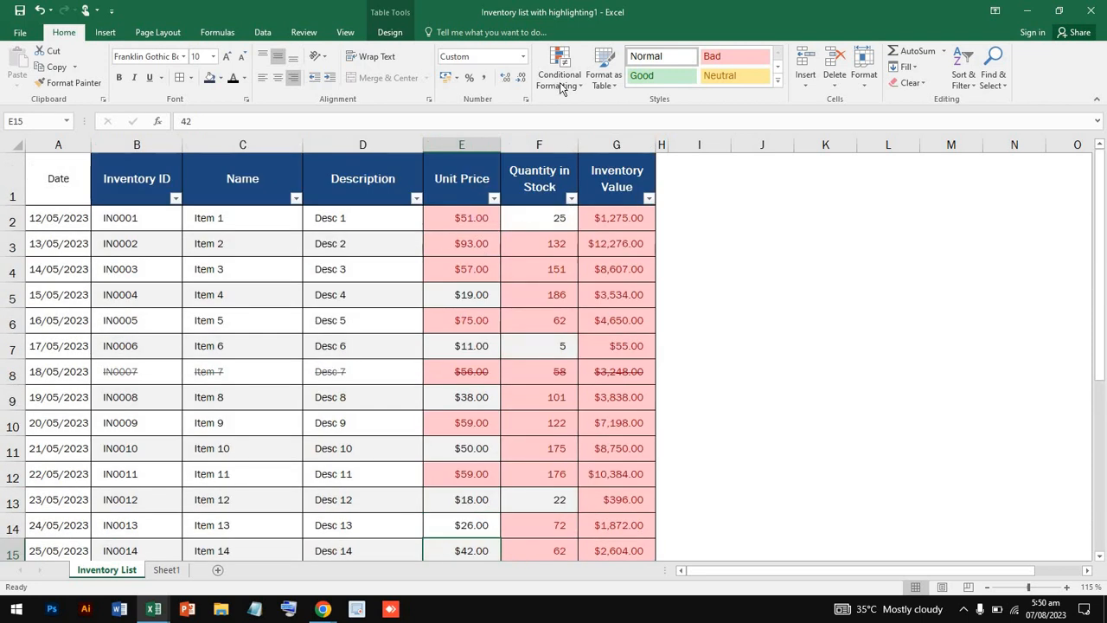
- Undo the Greater Than rule and highlight values less than 20 in E2:G26 with Light Red Fill with Dark Red Text
{"action": "key", "text": "ctrl+z"}
{"action": "left_click", "coordinate": [560, 74]}
{"action": "mouse_move", "coordinate": [617, 112]}
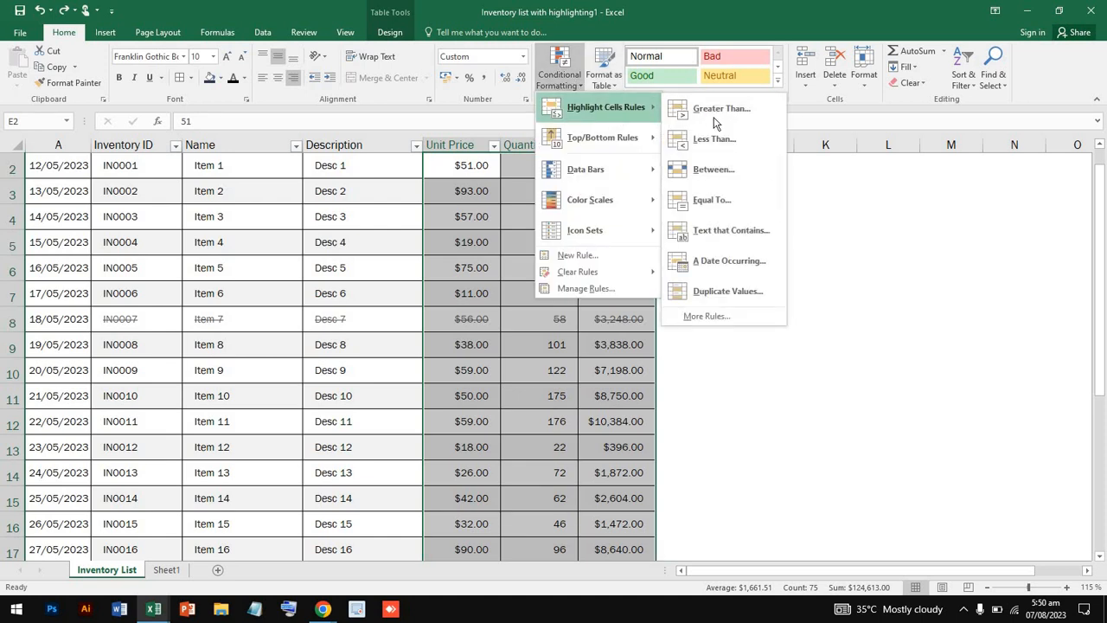
{"action": "left_click", "coordinate": [726, 143]}
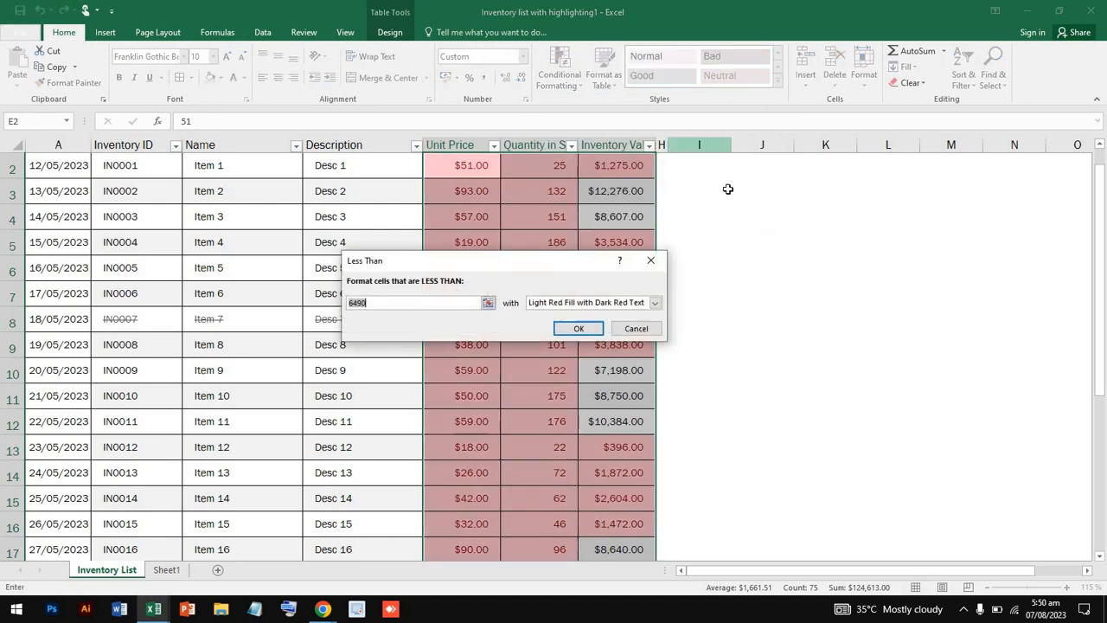
{"action": "key", "text": "BackSpace"}
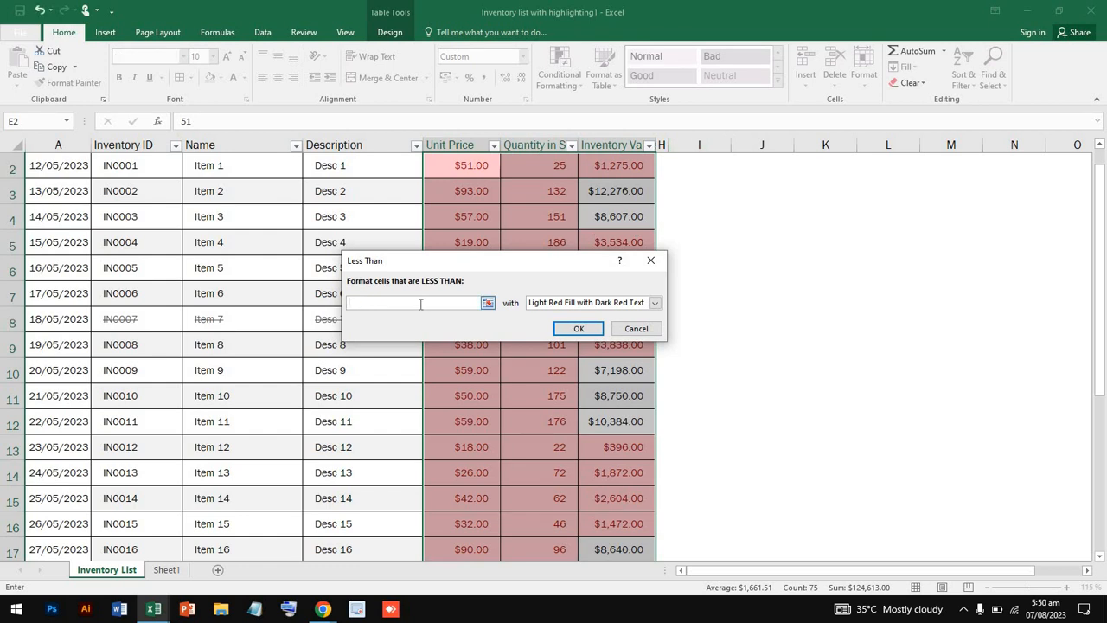
{"action": "type", "text": "20"}
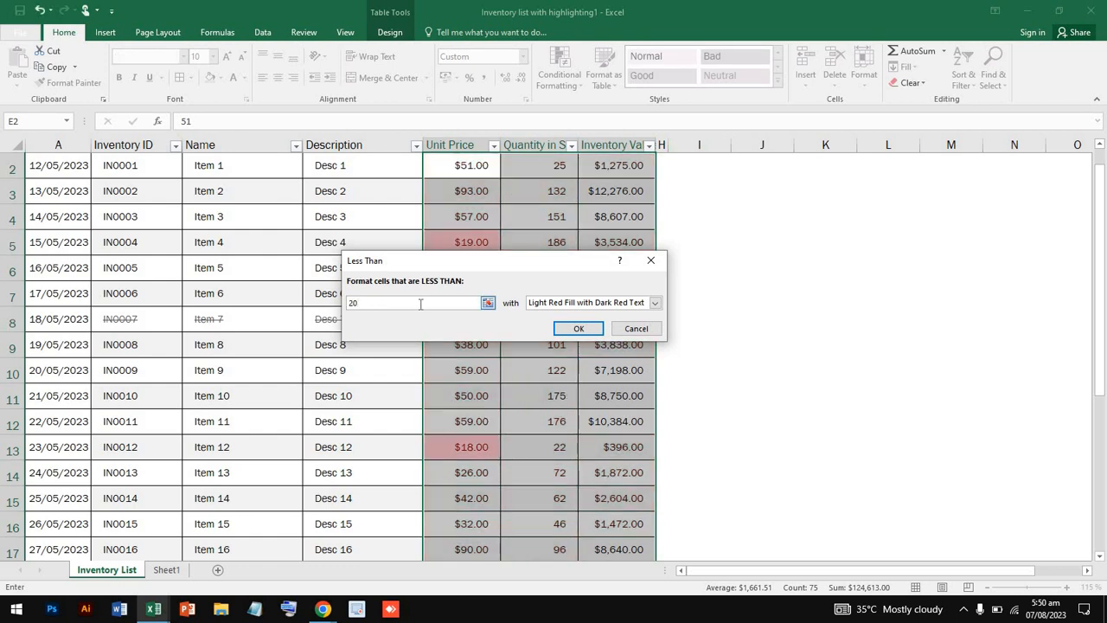
{"action": "left_click", "coordinate": [579, 329]}
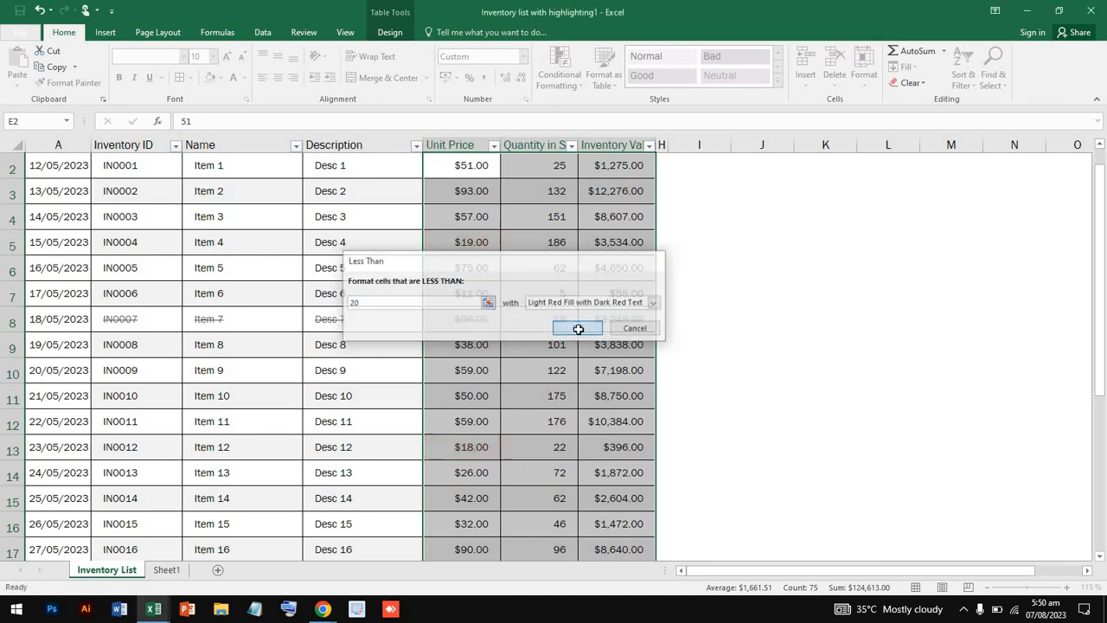
{"action": "scroll", "coordinate": [464, 451], "scroll_direction": "up", "scroll_amount": 1}
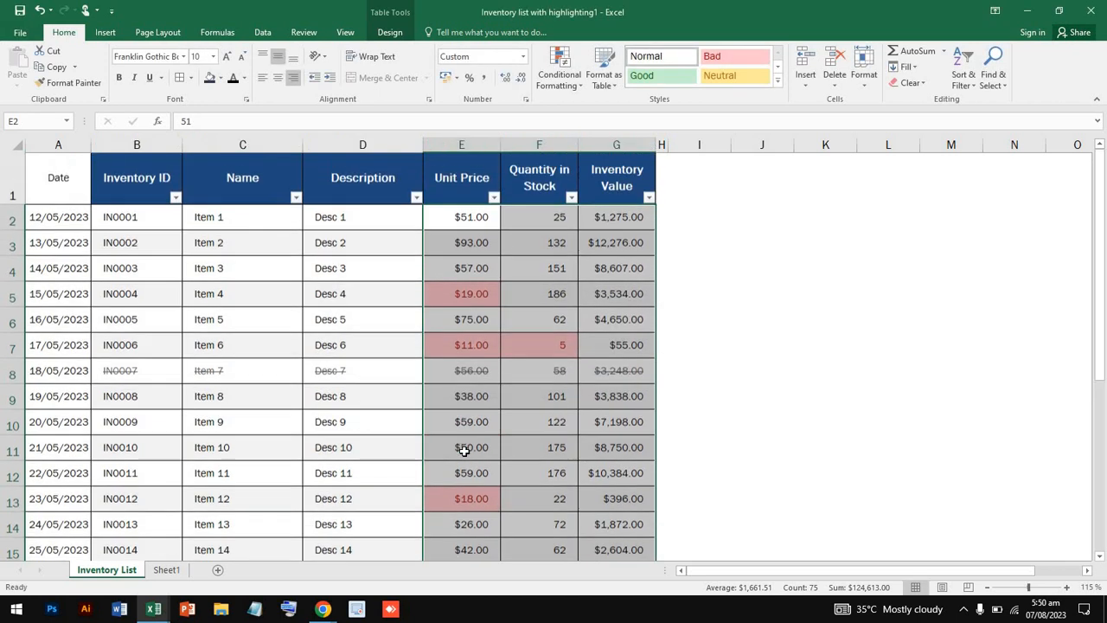
{"action": "scroll", "coordinate": [465, 451], "scroll_direction": "down", "scroll_amount": 10}
{"action": "scroll", "coordinate": [465, 450], "scroll_direction": "up", "scroll_amount": 5}
{"action": "scroll", "coordinate": [464, 450], "scroll_direction": "up", "scroll_amount": 1}
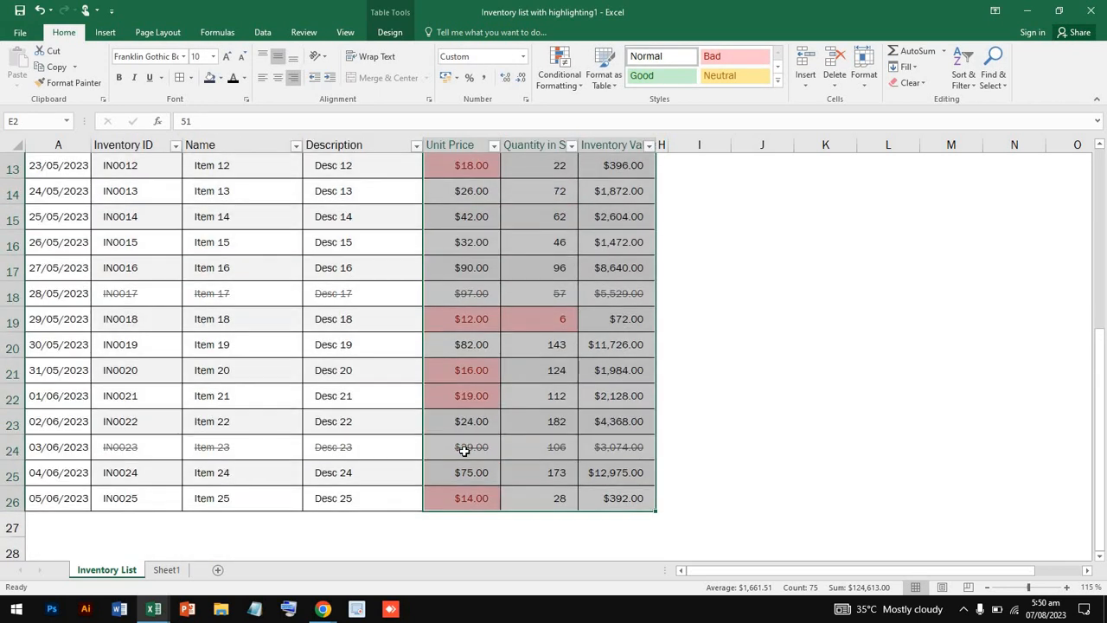
{"action": "scroll", "coordinate": [465, 451], "scroll_direction": "down", "scroll_amount": 1}
{"action": "scroll", "coordinate": [465, 451], "scroll_direction": "up", "scroll_amount": 1}
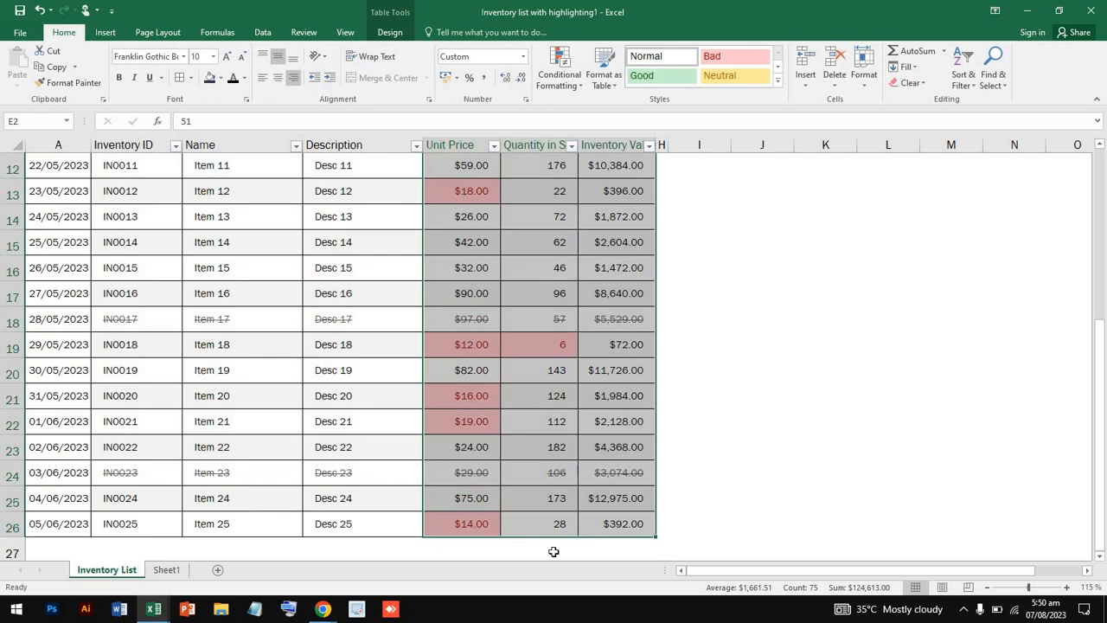
- Switch to the student marks workbook Book1, cancelling the Equal To rule started on the inventory cells
{"action": "left_click", "coordinate": [561, 76]}
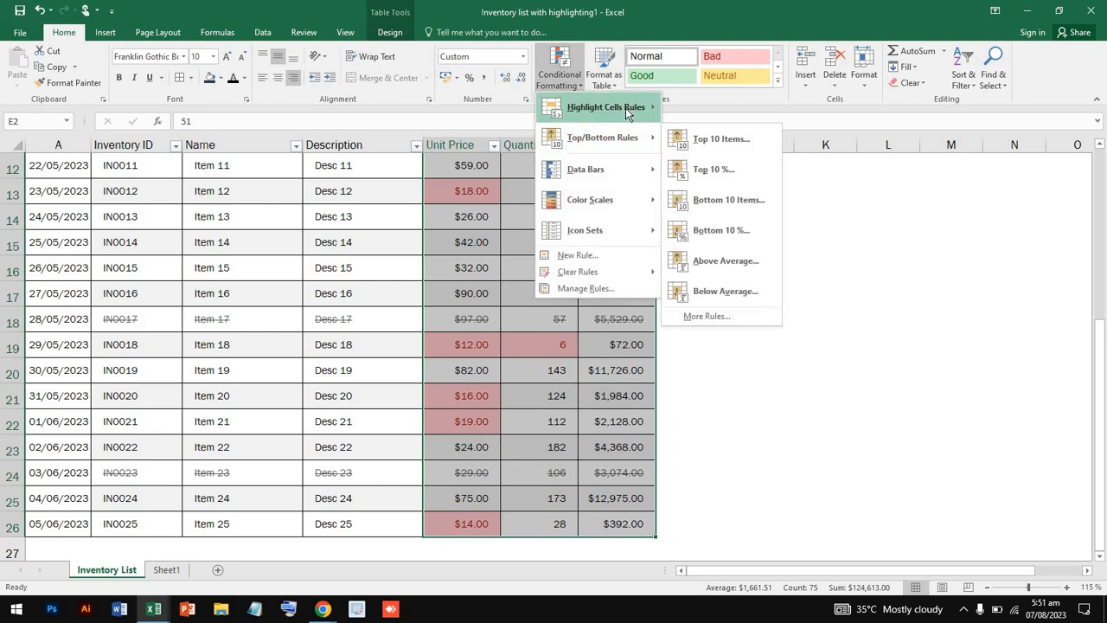
{"action": "mouse_move", "coordinate": [625, 108]}
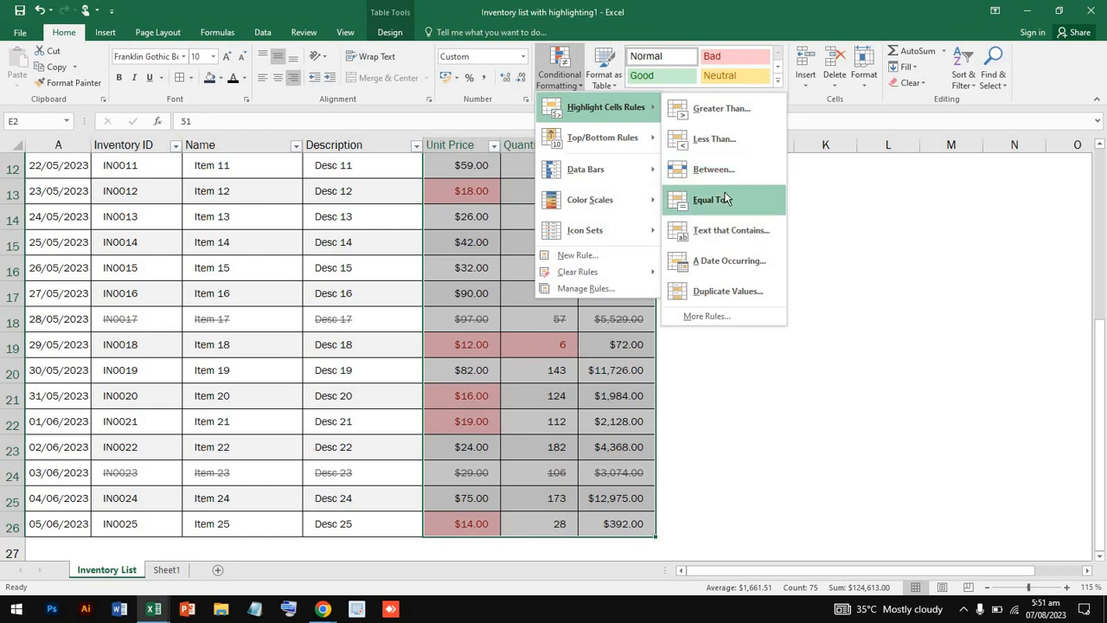
{"action": "left_click", "coordinate": [726, 200]}
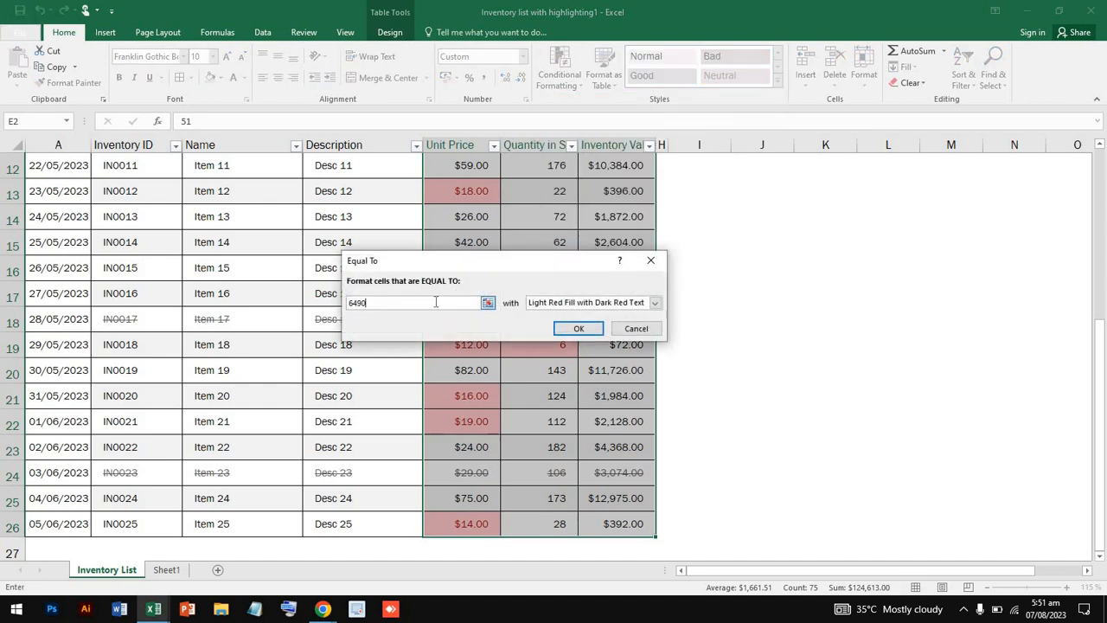
{"action": "key", "text": "BackSpace"}
{"action": "key", "text": "BackSpace"}
{"action": "left_click", "coordinate": [195, 280]}
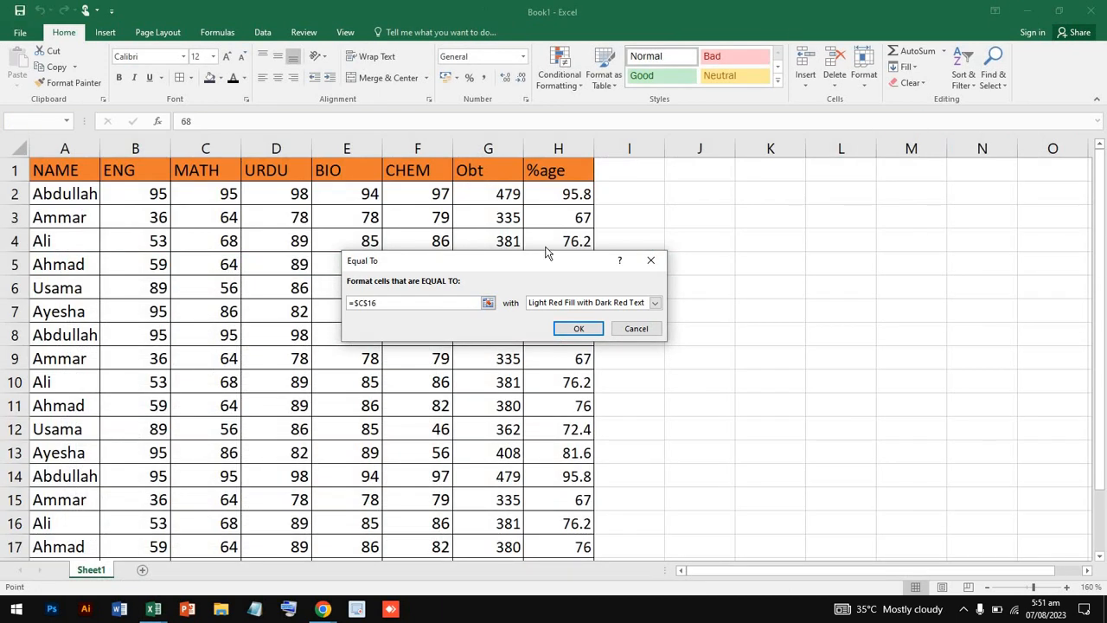
{"action": "left_click", "coordinate": [650, 260]}
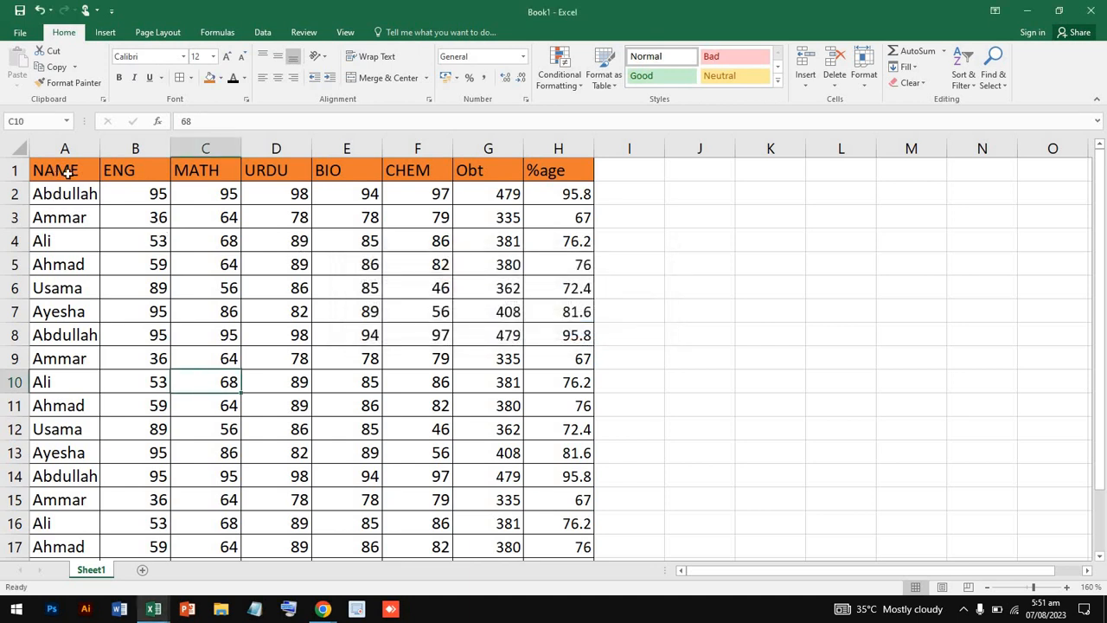
- Select the whole marks table, including its header row (A1:H19)
{"action": "left_click_drag", "start_coordinate": [65, 173], "coordinate": [549, 505]}
{"action": "scroll", "coordinate": [549, 506], "scroll_direction": "down", "scroll_amount": 2}
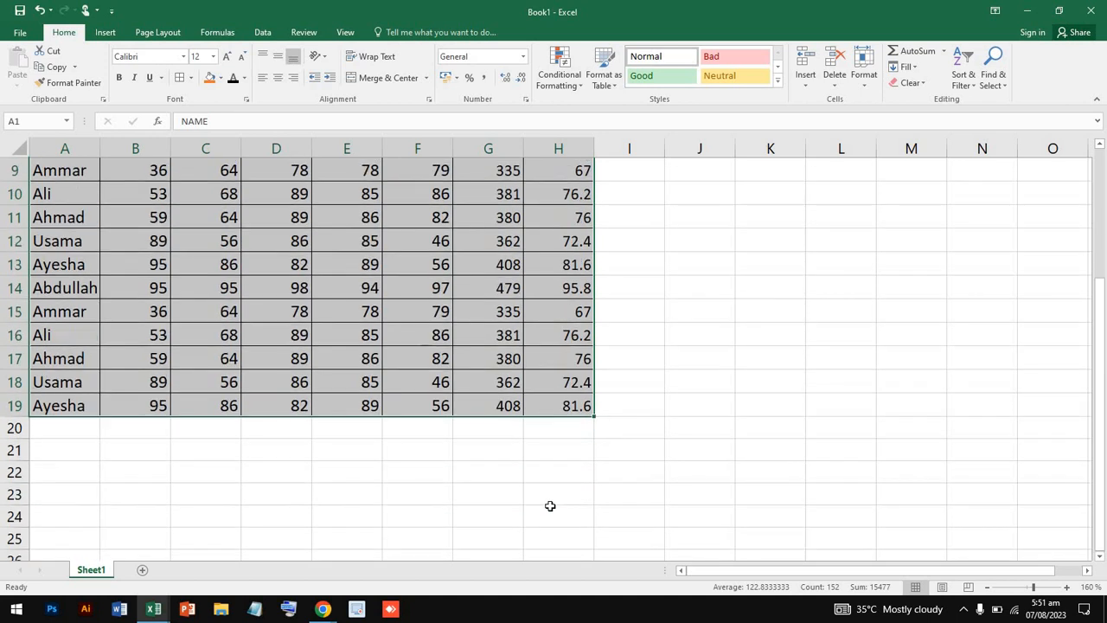
{"action": "scroll", "coordinate": [549, 506], "scroll_direction": "up", "scroll_amount": 3}
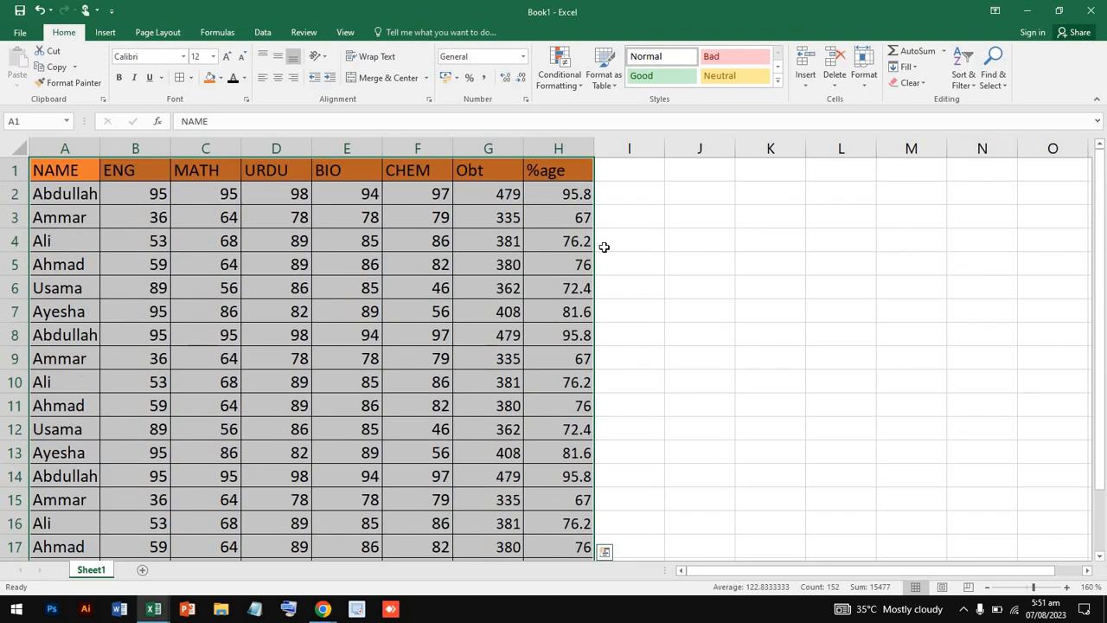
{"action": "left_click", "coordinate": [561, 74]}
{"action": "mouse_move", "coordinate": [629, 107]}
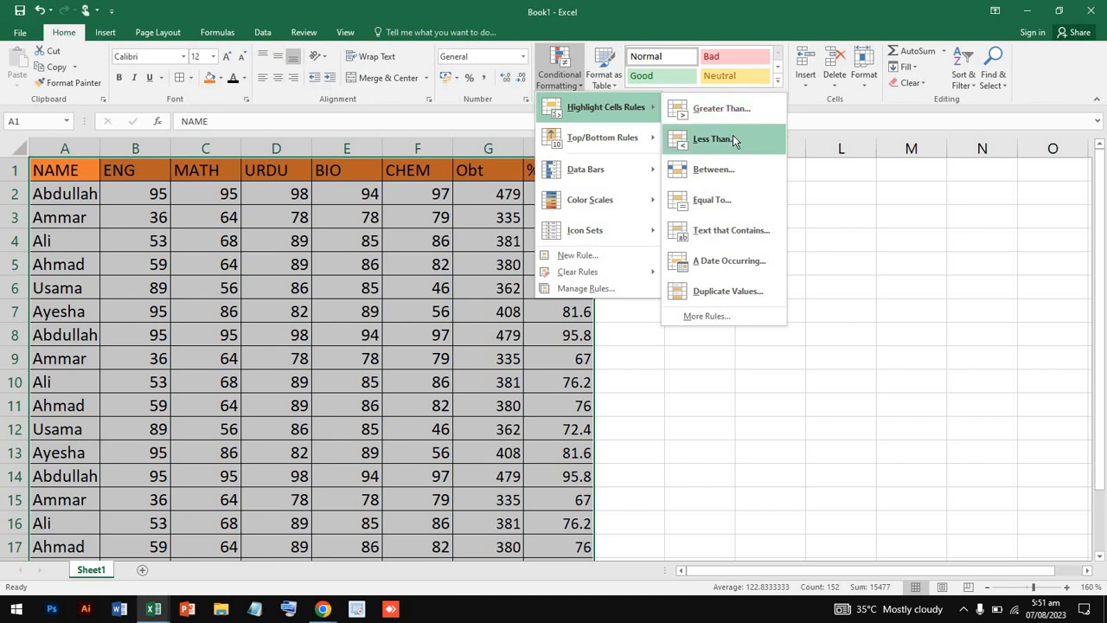
{"action": "left_click", "coordinate": [737, 169]}
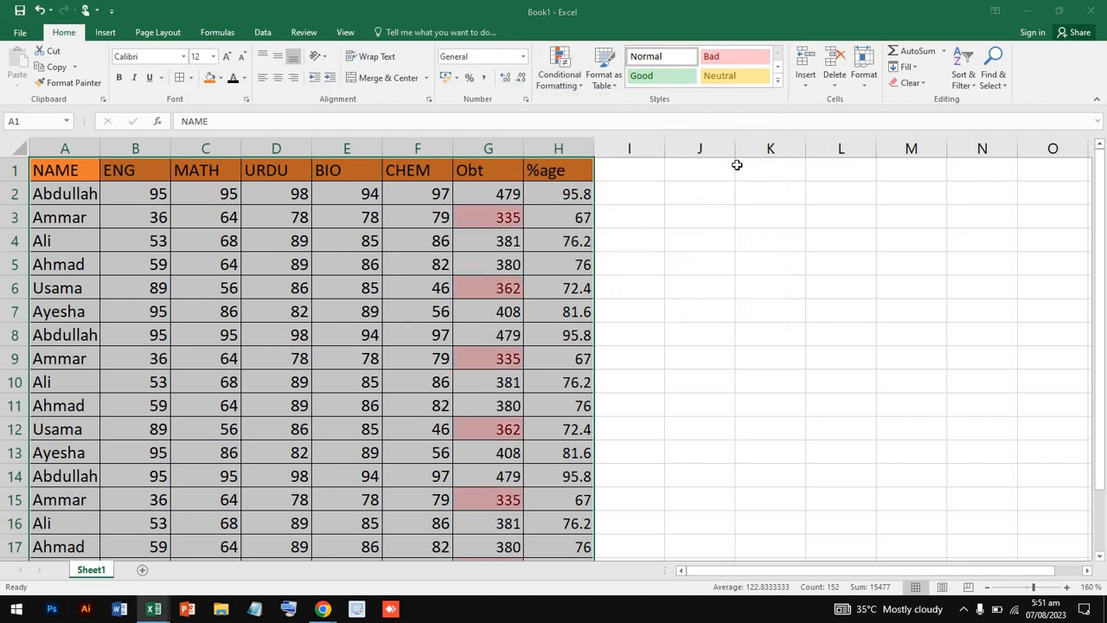
{"action": "left_click", "coordinate": [420, 306]}
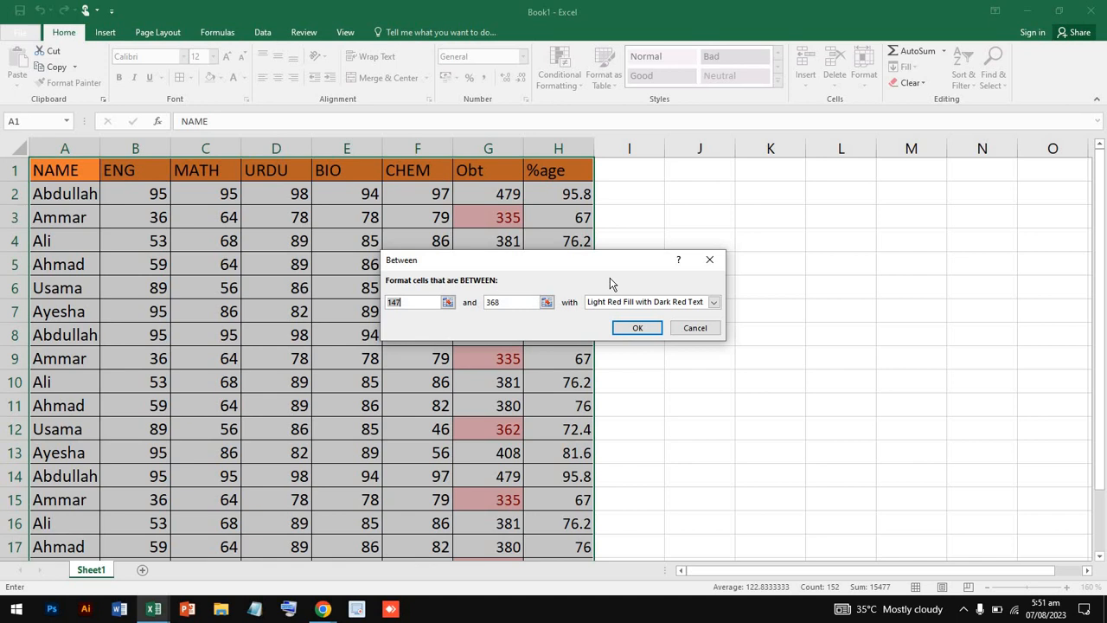
{"action": "left_click", "coordinate": [710, 262]}
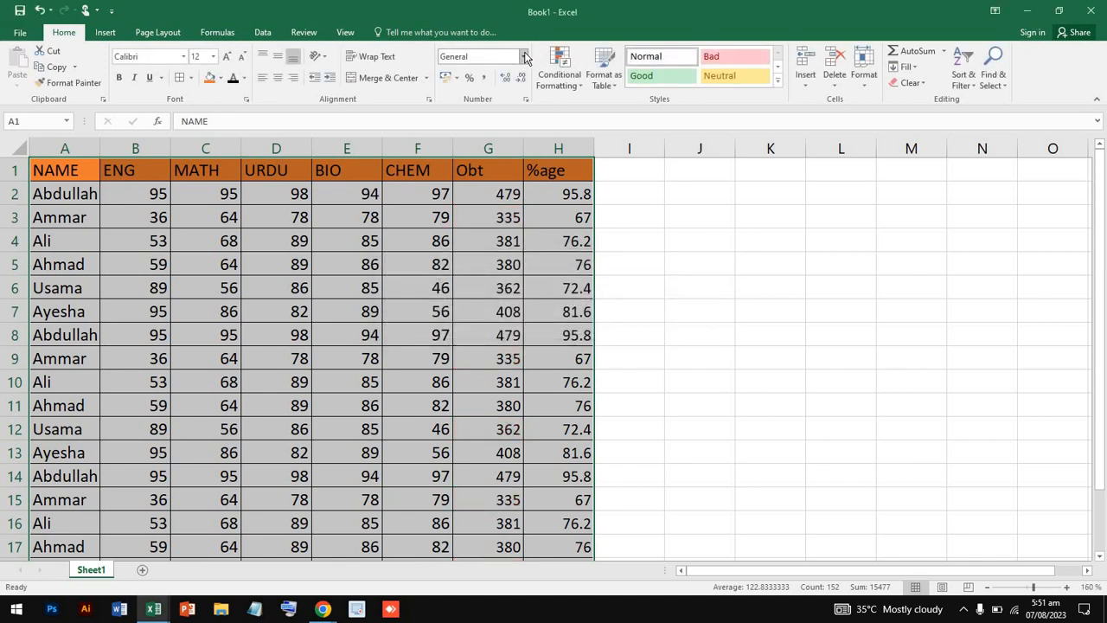
{"action": "left_click", "coordinate": [524, 56]}
- Highlight marks table cells equal to 408 with Light Red Fill with Dark Red Text and check the highlighted cells down to row 19
{"action": "left_click", "coordinate": [571, 73]}
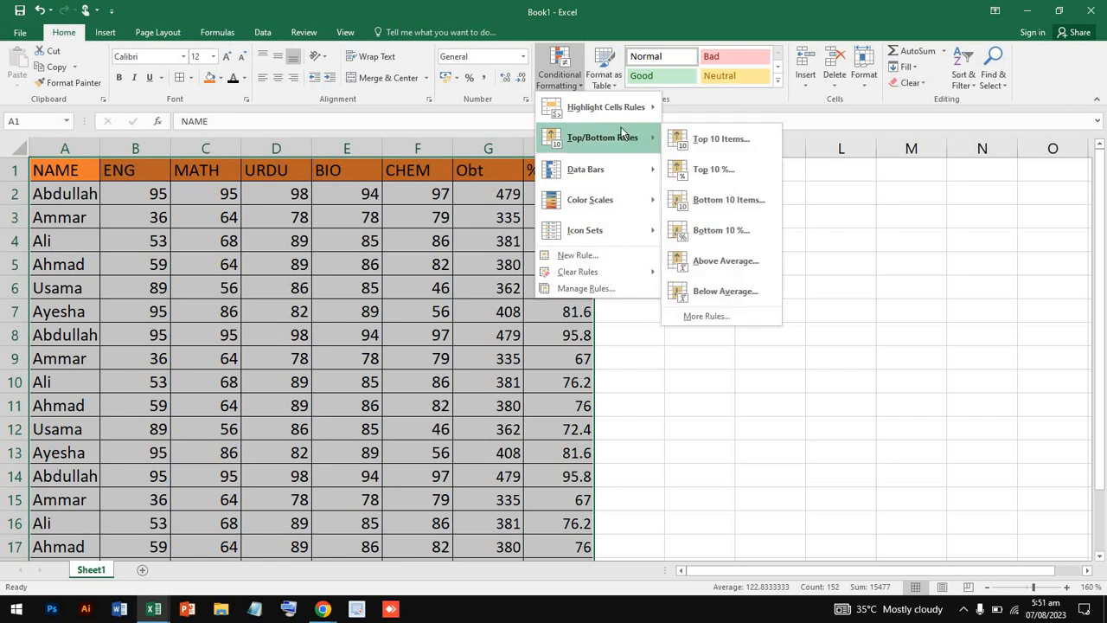
{"action": "mouse_move", "coordinate": [615, 108]}
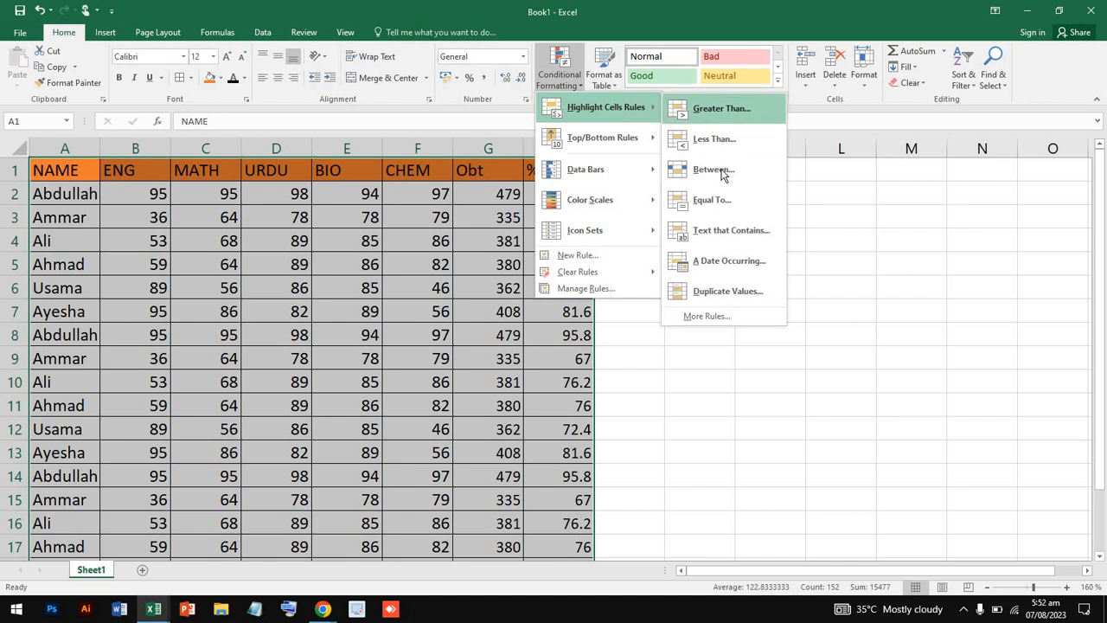
{"action": "left_click", "coordinate": [724, 201]}
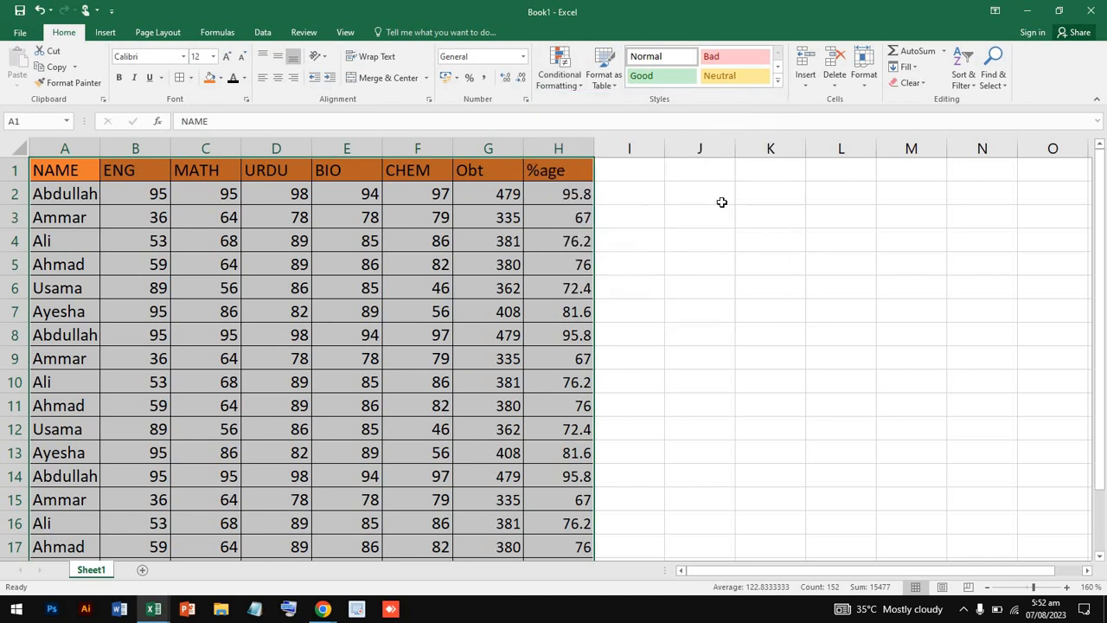
{"action": "left_click", "coordinate": [493, 300]}
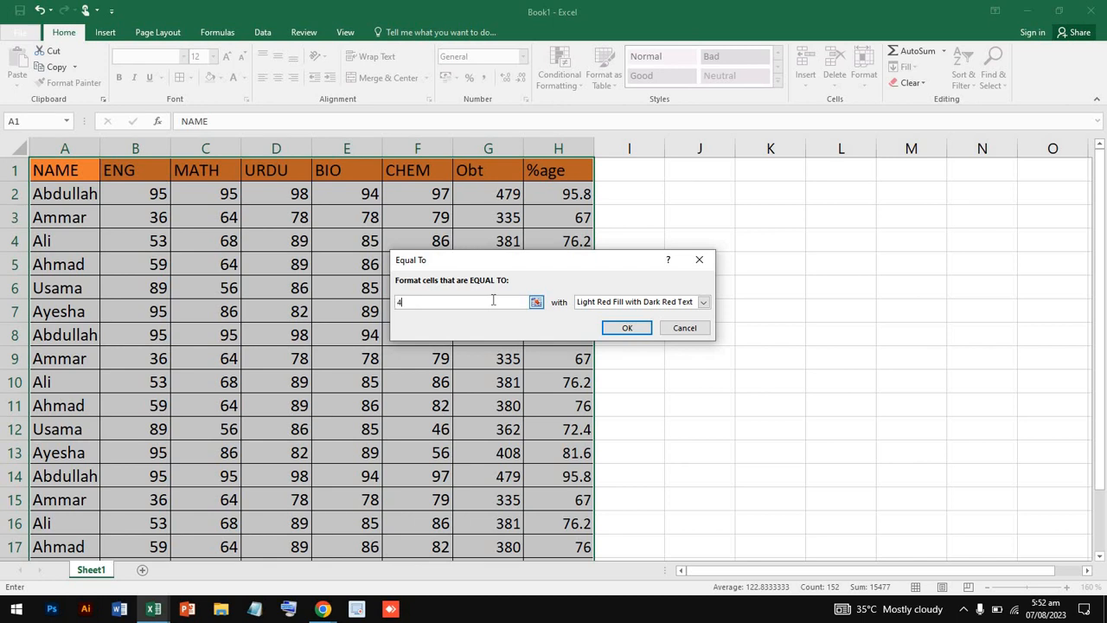
{"action": "type", "text": "408"}
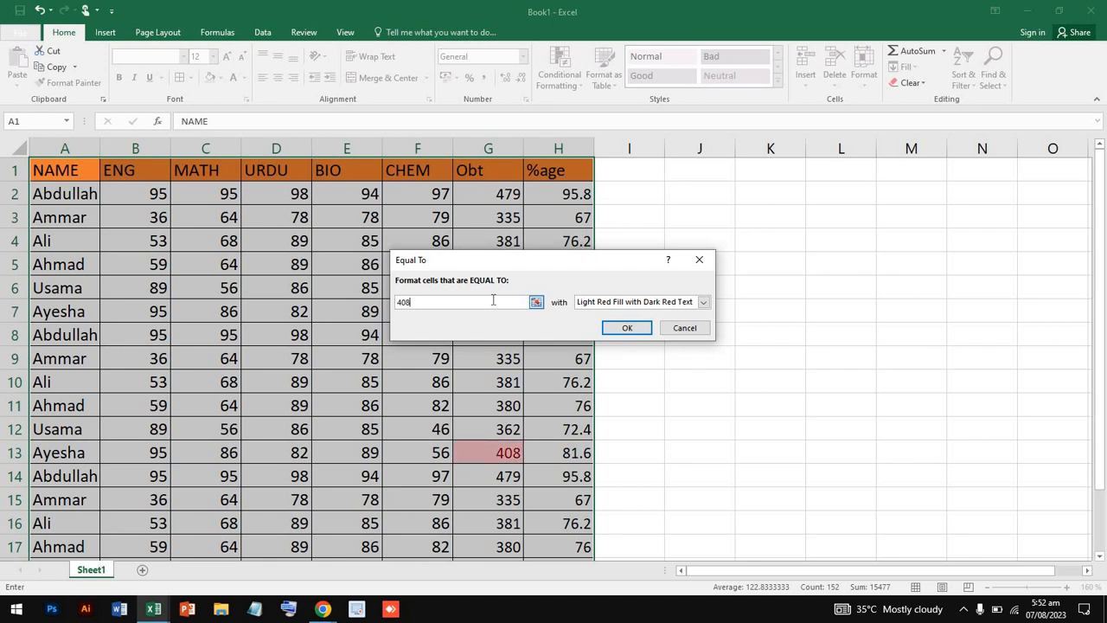
{"action": "left_click", "coordinate": [633, 328]}
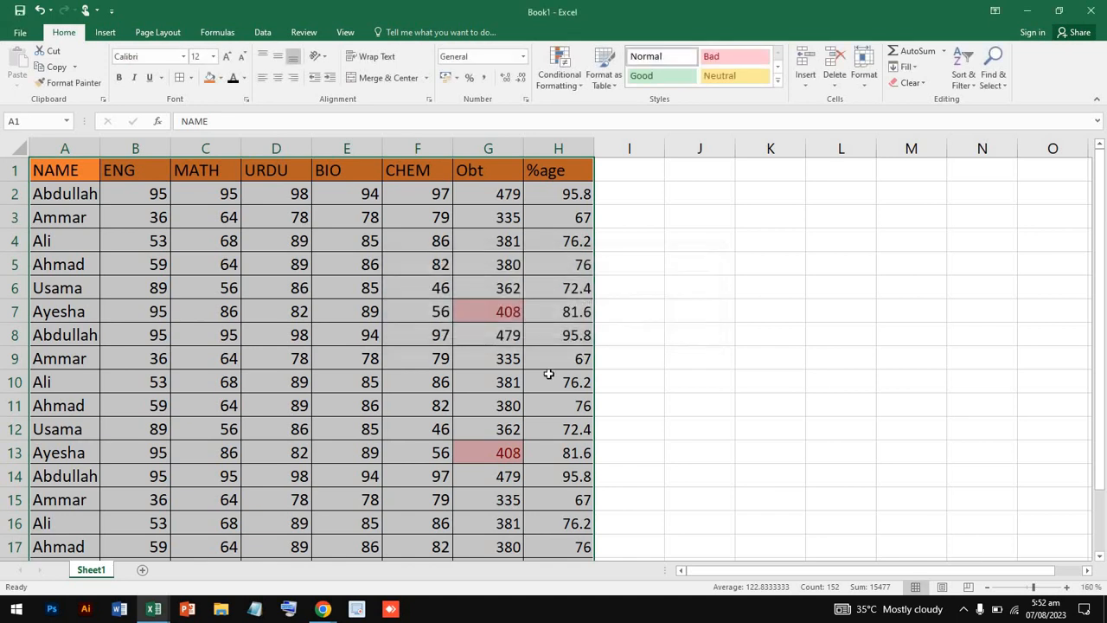
{"action": "scroll", "coordinate": [548, 373], "scroll_direction": "down", "scroll_amount": 4}
{"action": "scroll", "coordinate": [548, 374], "scroll_direction": "up", "scroll_amount": 4}
{"action": "scroll", "coordinate": [549, 373], "scroll_direction": "down", "scroll_amount": 1}
{"action": "scroll", "coordinate": [549, 374], "scroll_direction": "down", "scroll_amount": 2}
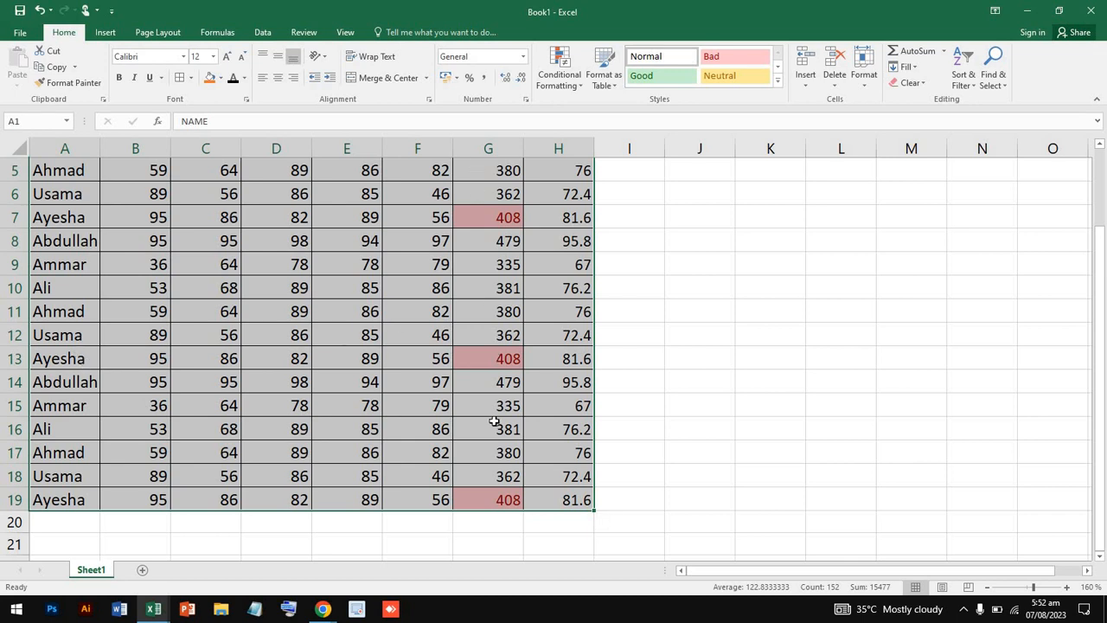
{"action": "scroll", "coordinate": [494, 464], "scroll_direction": "up", "scroll_amount": 2}
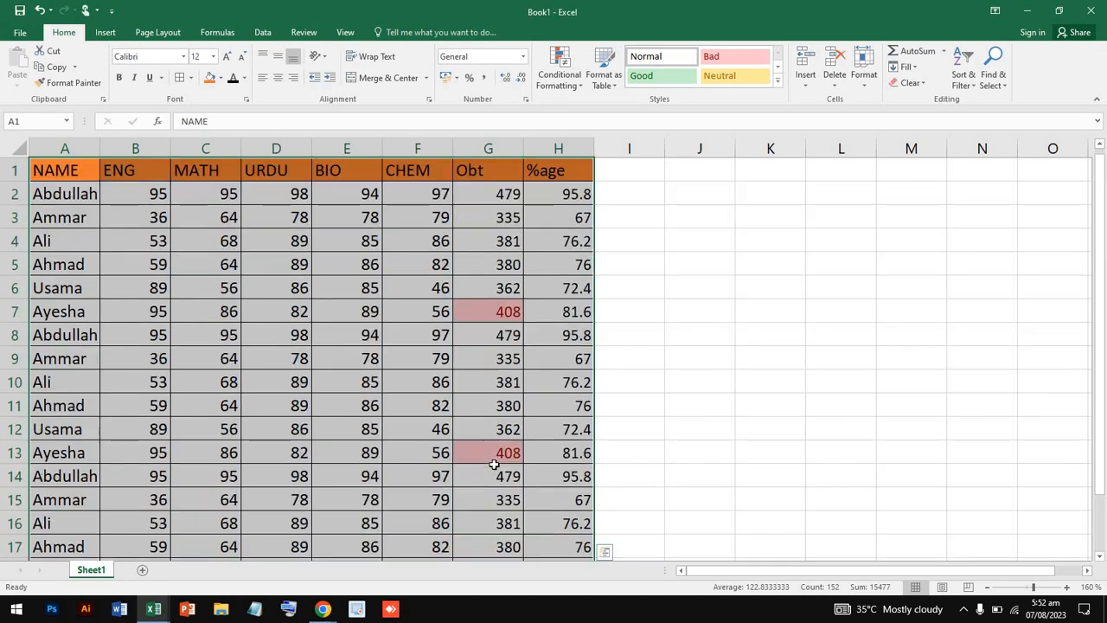
- Highlight marks table cells containing the student name shown in A4 with Light Red Fill, using a Text That Contains rule
{"action": "left_click", "coordinate": [572, 76]}
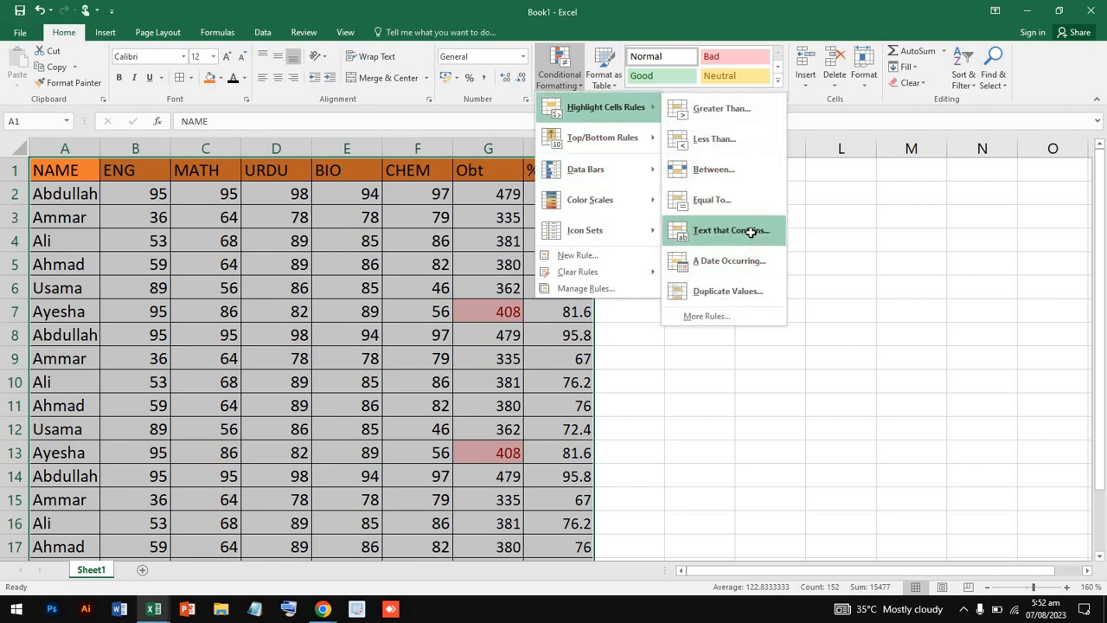
{"action": "left_click", "coordinate": [751, 233]}
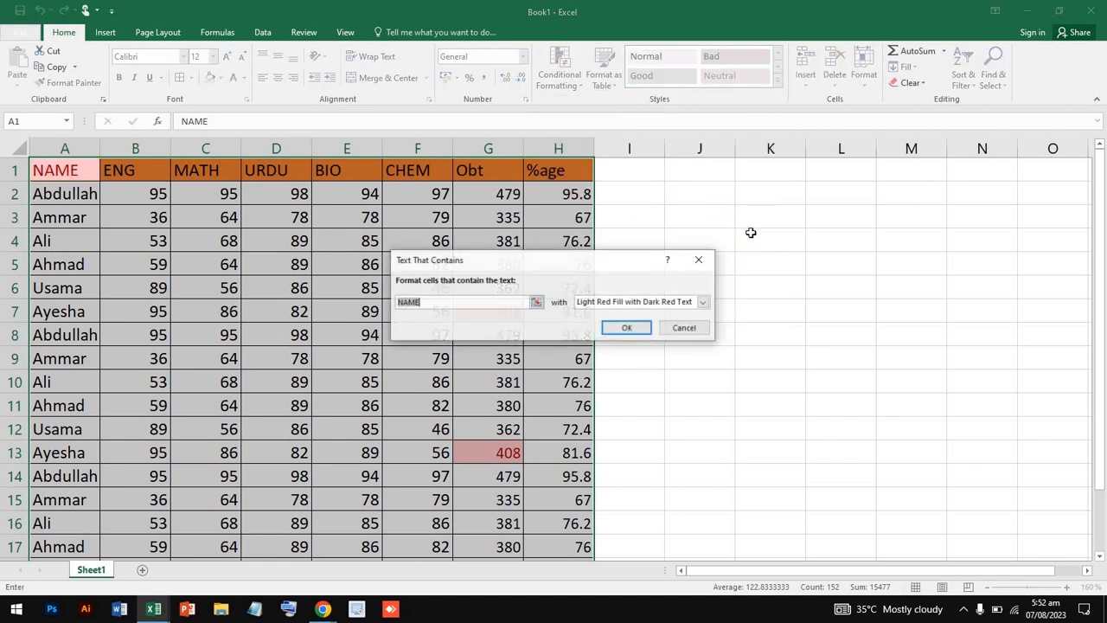
{"action": "left_click", "coordinate": [506, 303]}
{"action": "key", "text": "BackSpace"}
{"action": "key", "text": "BackSpace"}
{"action": "key", "text": "BackSpace"}
{"action": "key", "text": "BackSpace"}
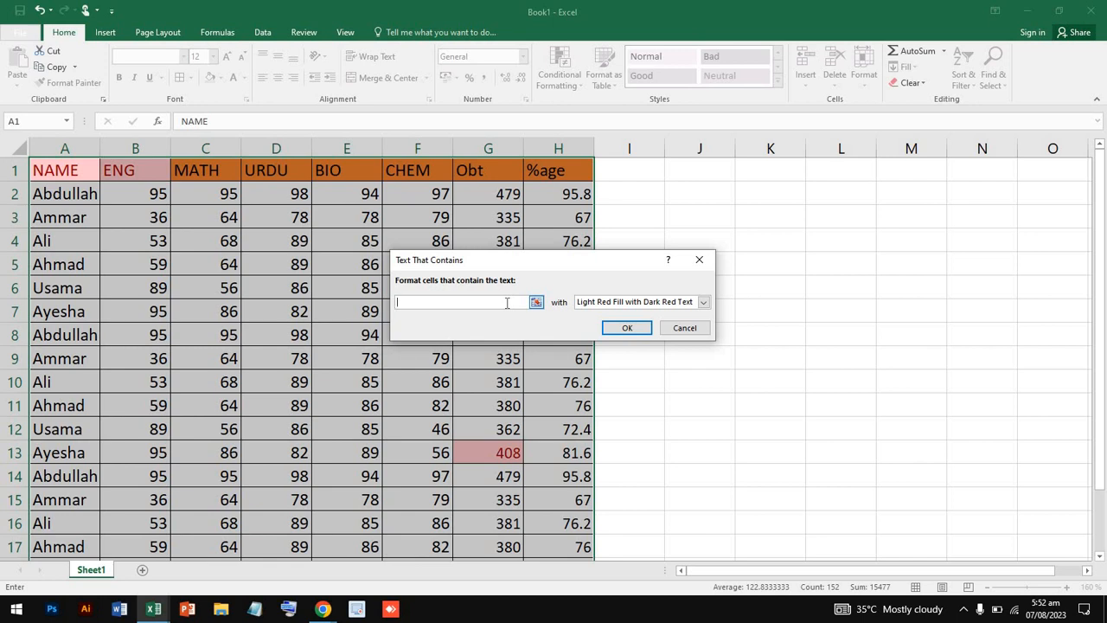
{"action": "type", "text": "Ali"}
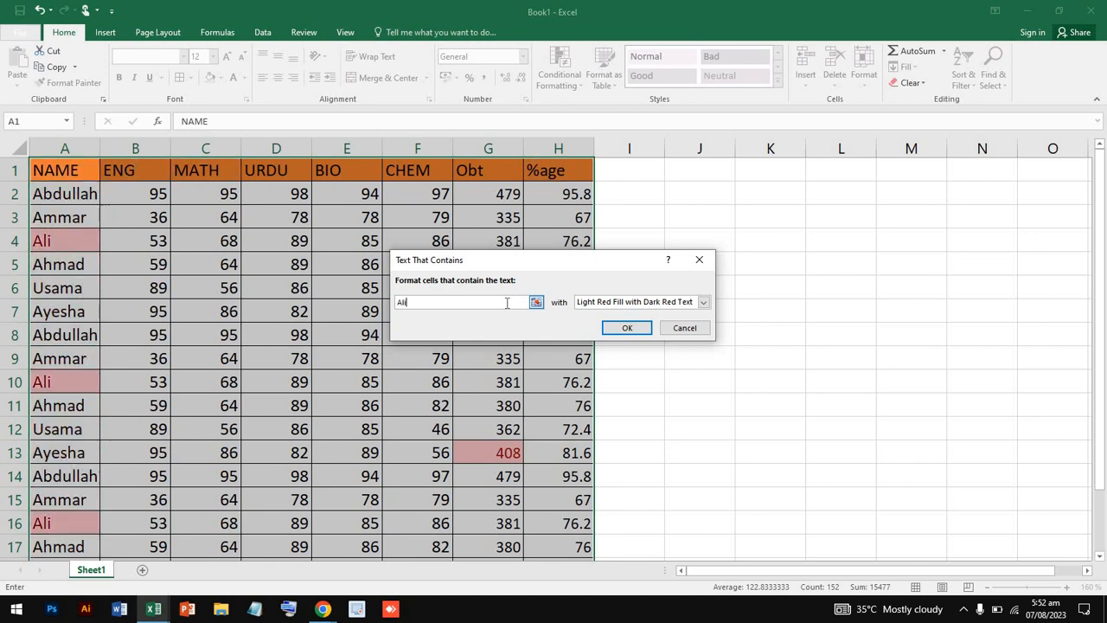
{"action": "left_click", "coordinate": [703, 302]}
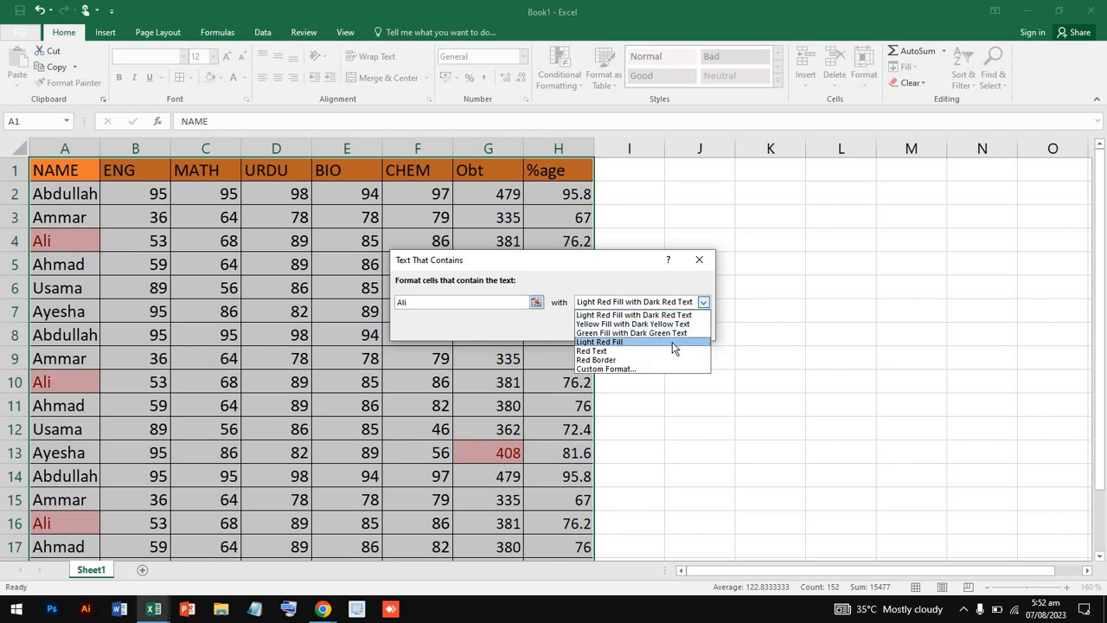
{"action": "left_click", "coordinate": [672, 341]}
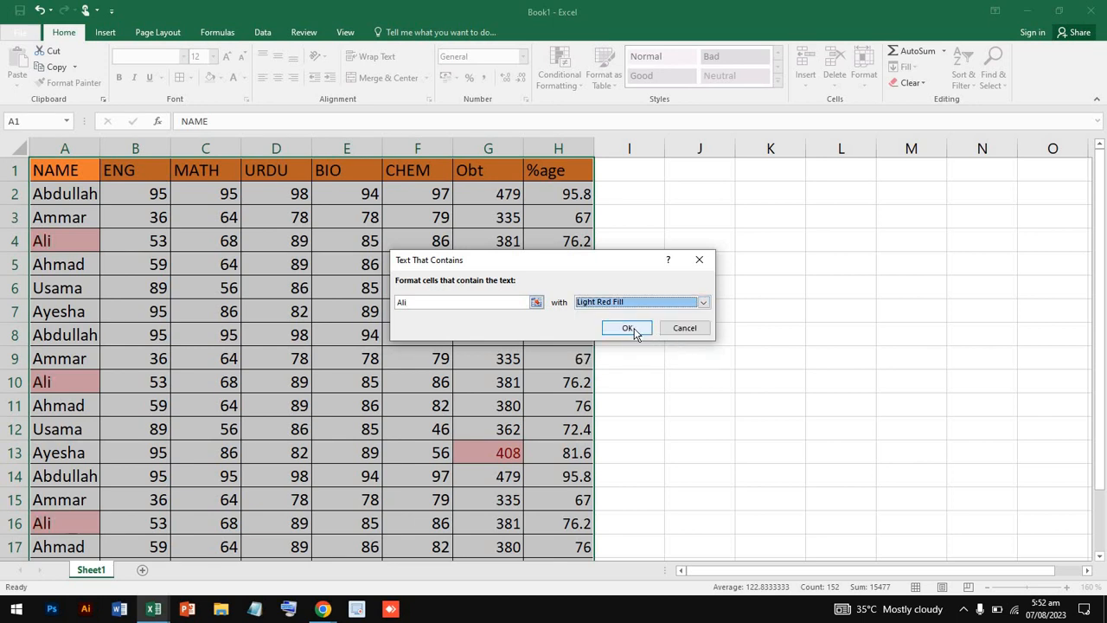
{"action": "left_click", "coordinate": [633, 332]}
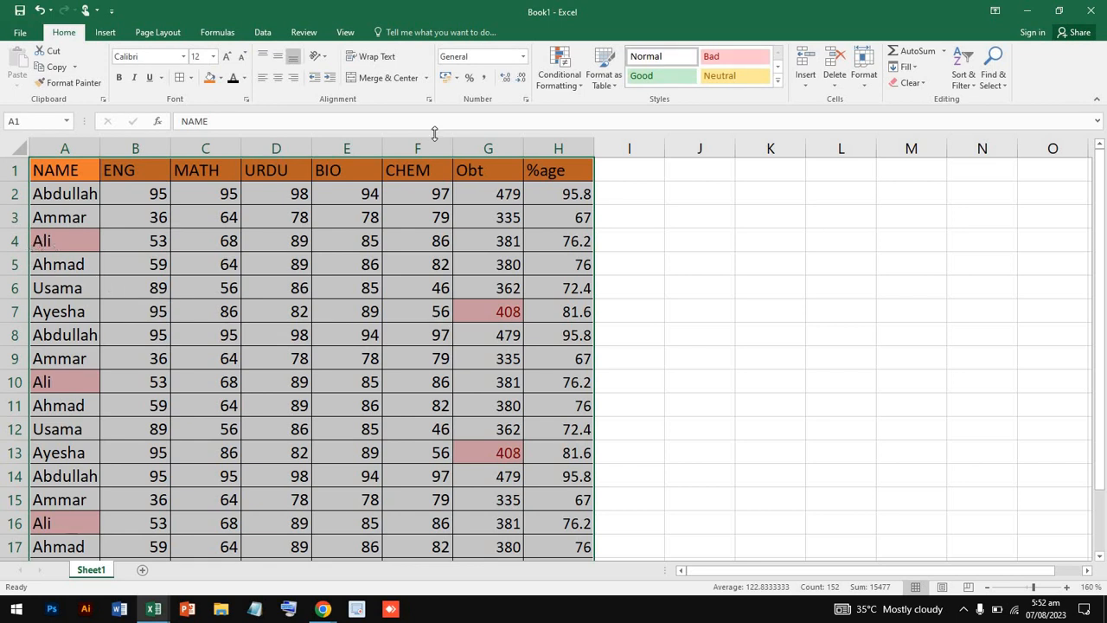
- Start a Text That Contains rule on the marks table for the student name shown in A4
{"action": "left_click", "coordinate": [572, 80]}
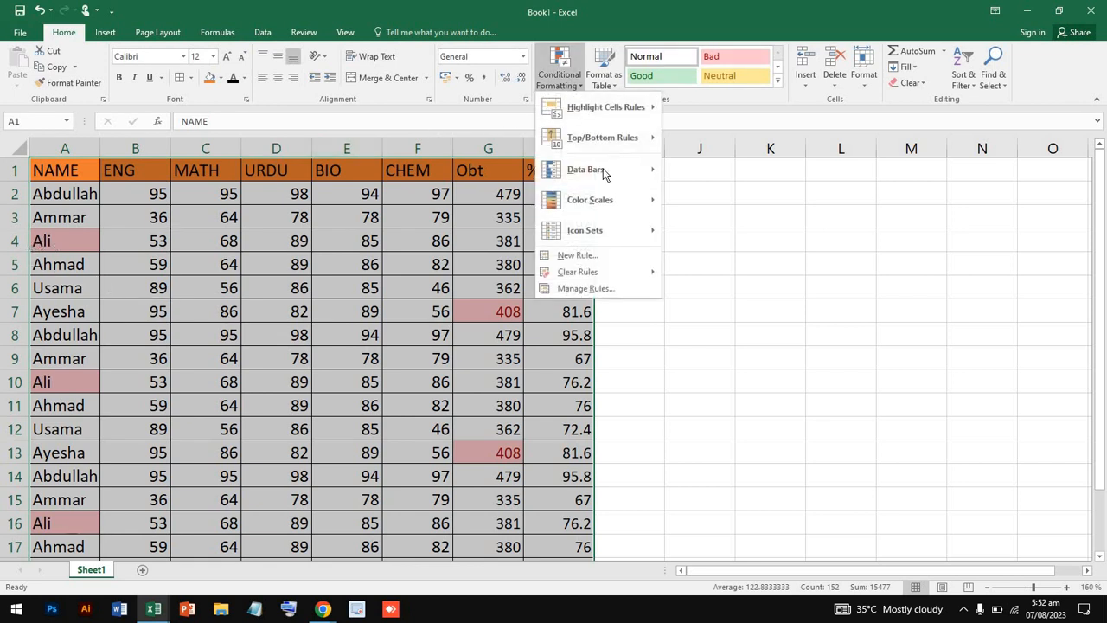
{"action": "mouse_move", "coordinate": [640, 108]}
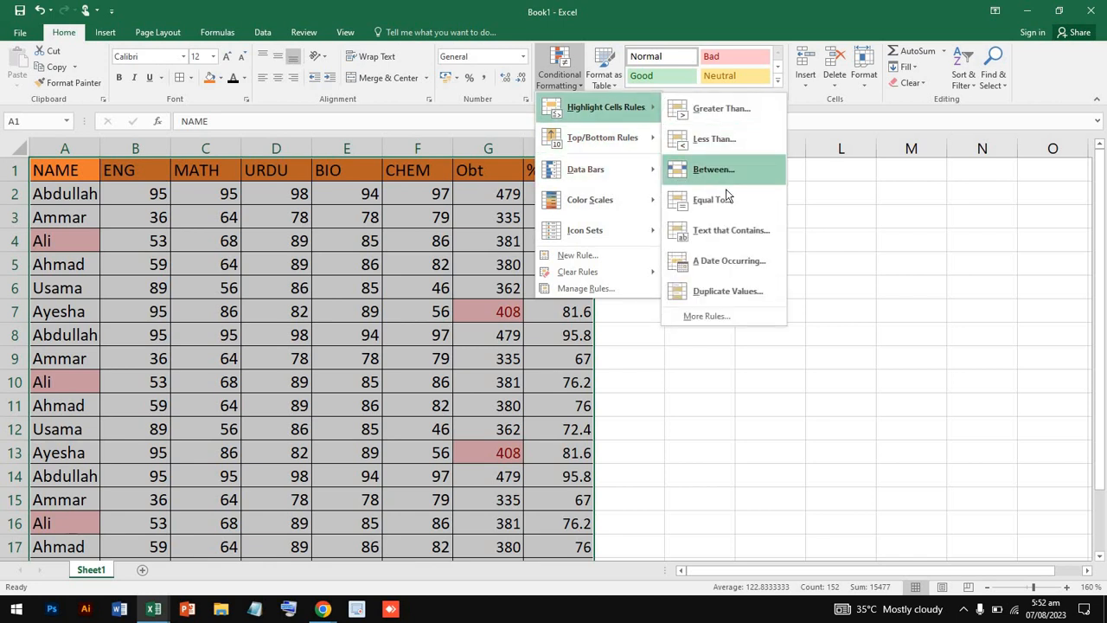
{"action": "left_click", "coordinate": [741, 237]}
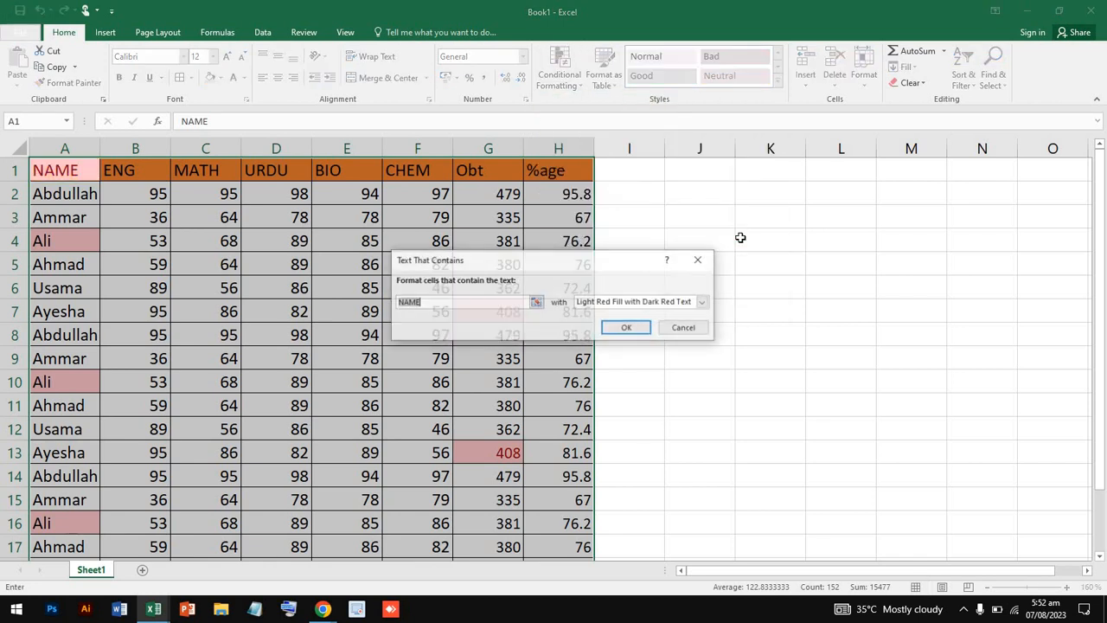
{"action": "left_click", "coordinate": [482, 303]}
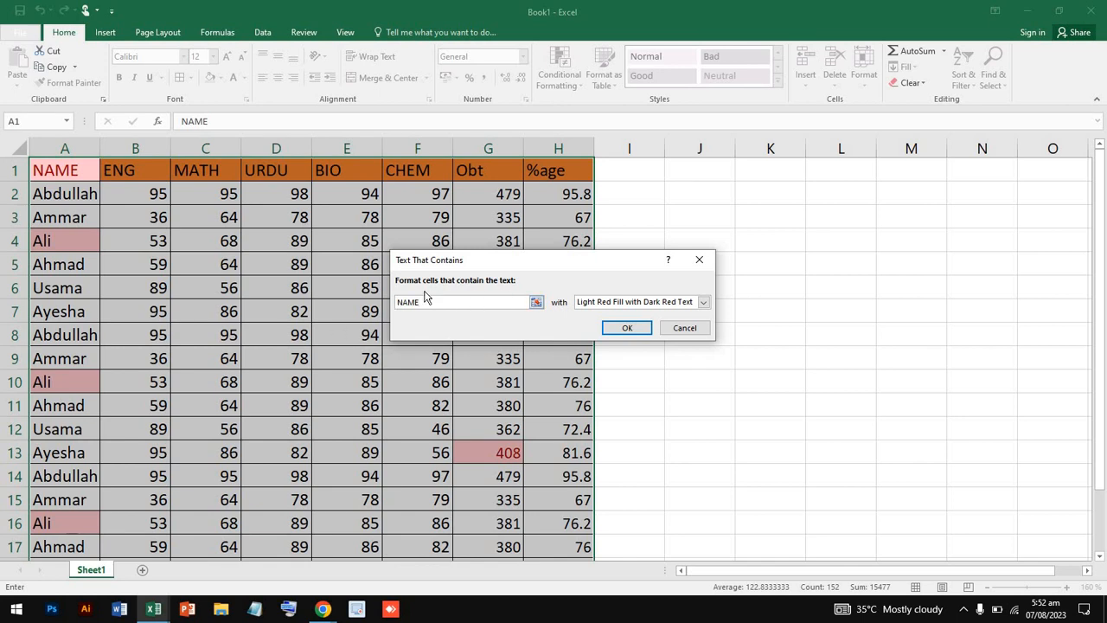
{"action": "key", "text": "BackSpace"}
{"action": "key", "text": "BackSpace"}
{"action": "key", "text": "BackSpace"}
{"action": "key", "text": "BackSpace"}
{"action": "type", "text": "A"}
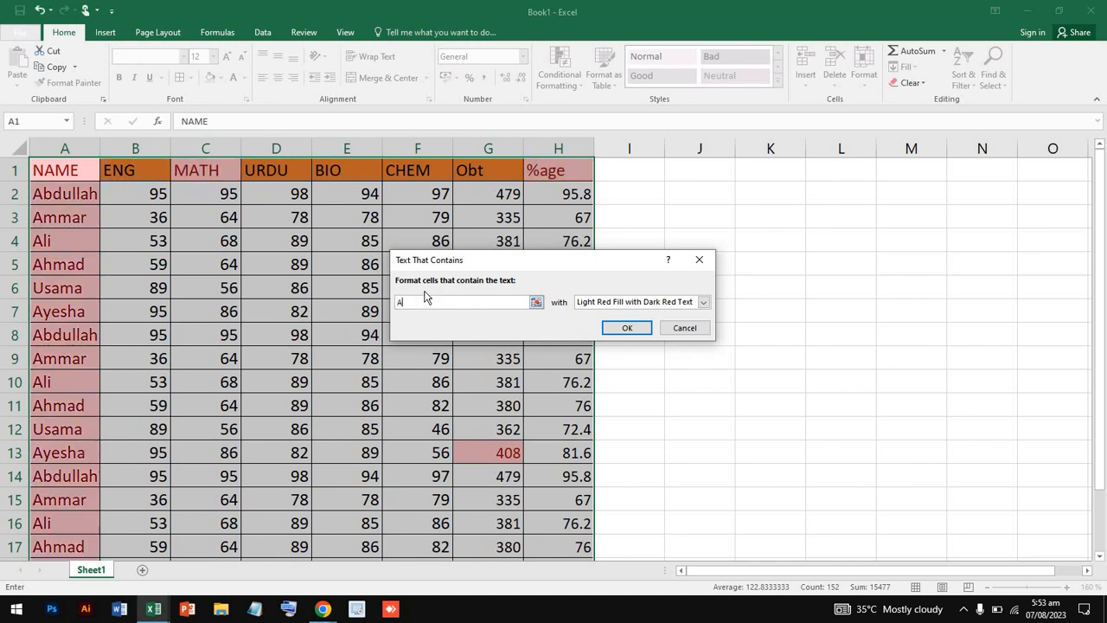
{"action": "type", "text": "li"}
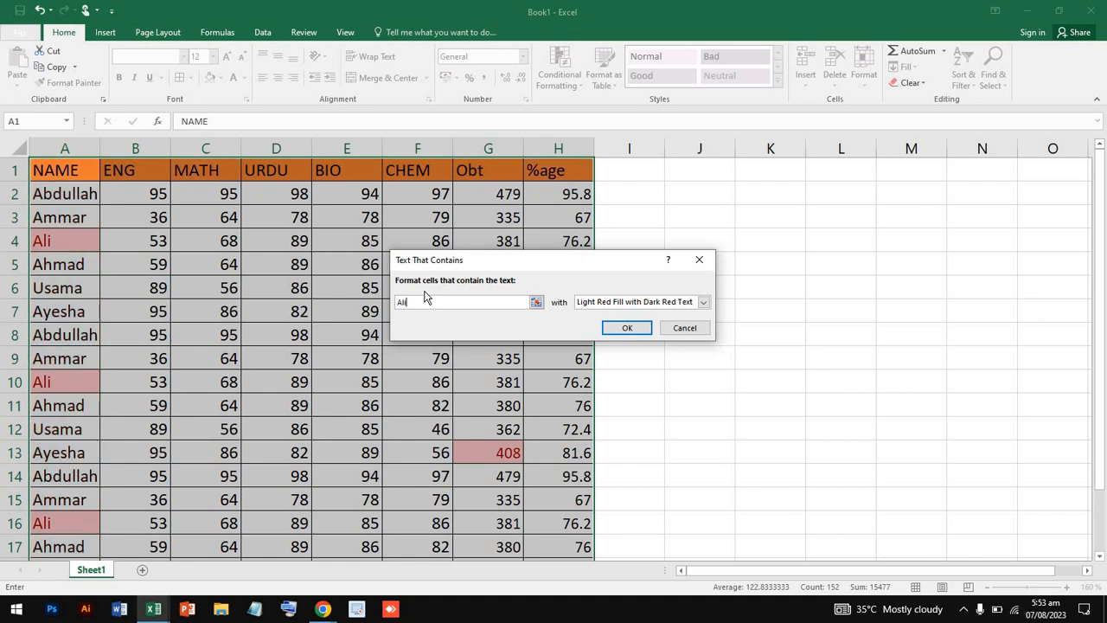
- Give the text rule a custom format with bold font and green fill, and apply it to the marks table
{"action": "left_click", "coordinate": [704, 306]}
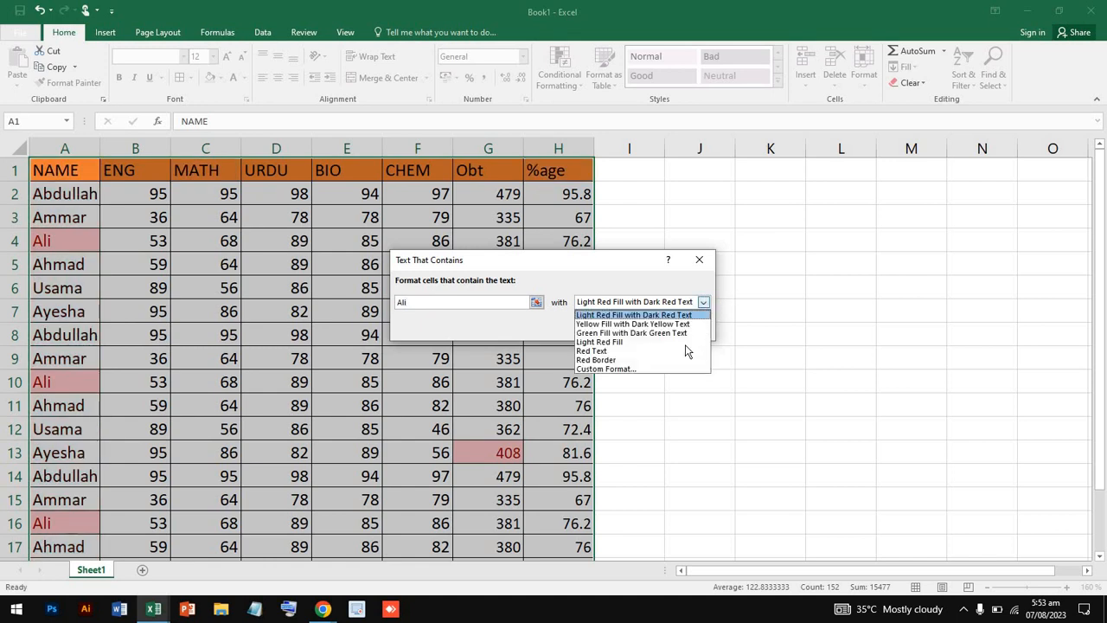
{"action": "left_click", "coordinate": [654, 370]}
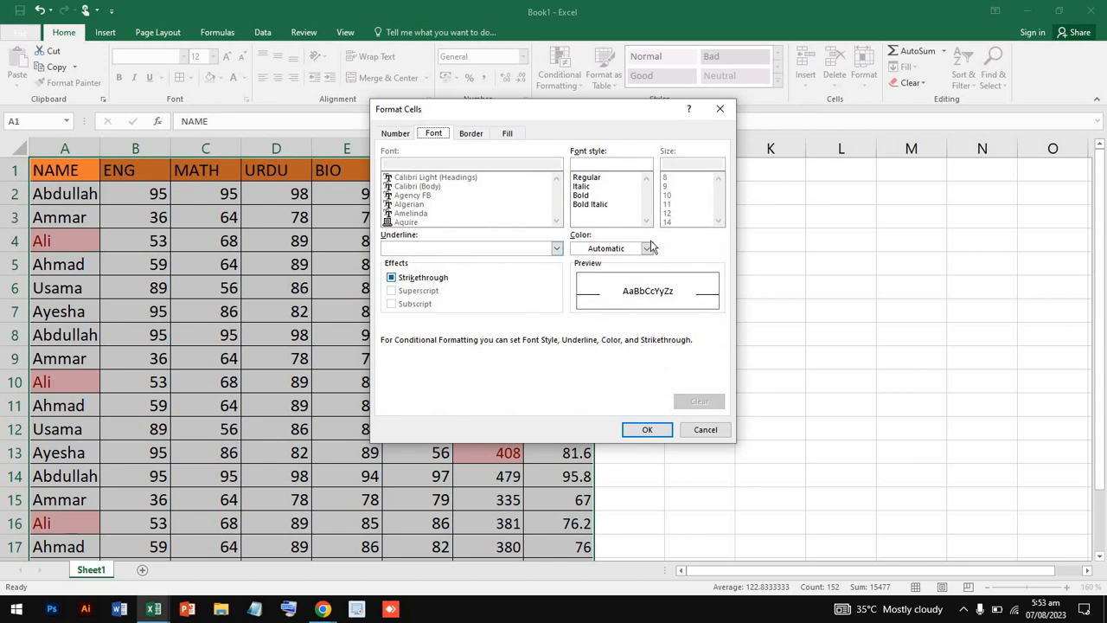
{"action": "left_click", "coordinate": [580, 195]}
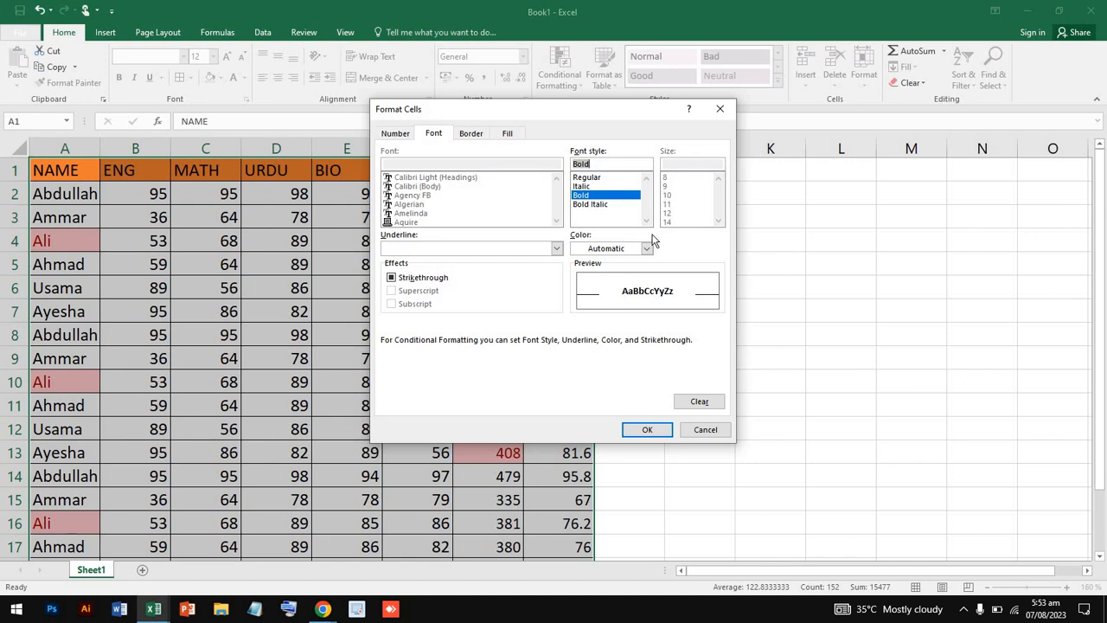
{"action": "left_click", "coordinate": [470, 135]}
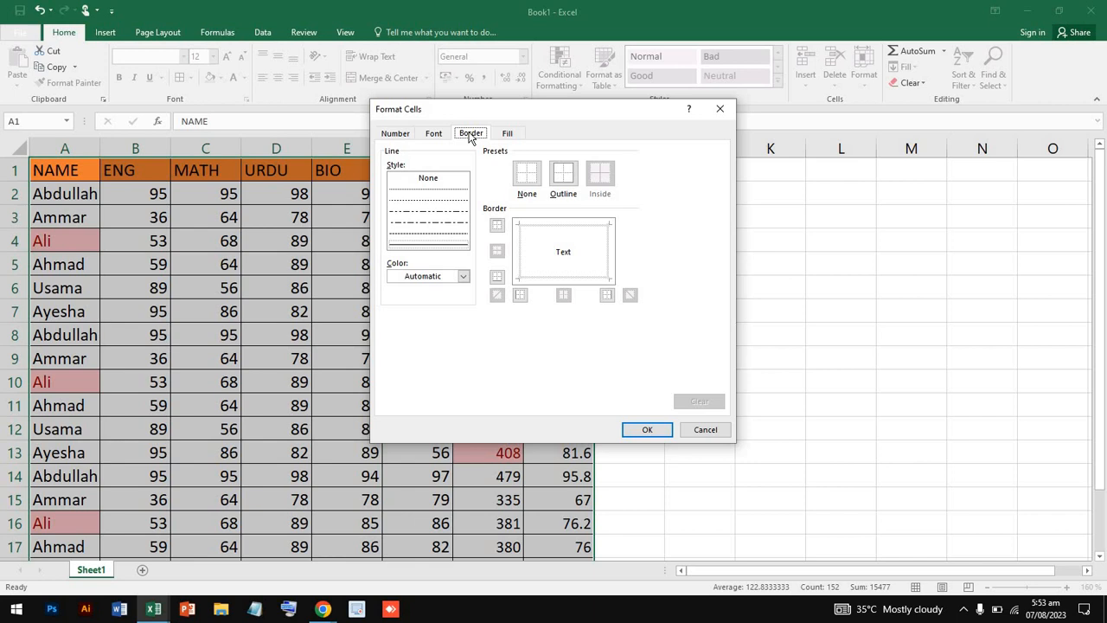
{"action": "left_click", "coordinate": [400, 135]}
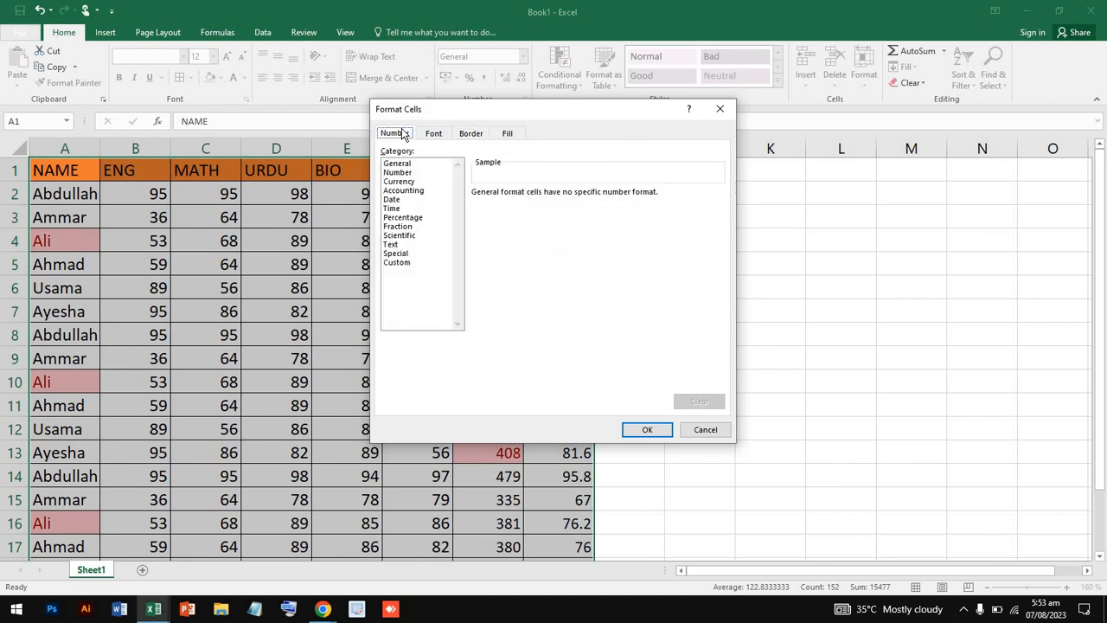
{"action": "left_click", "coordinate": [517, 135]}
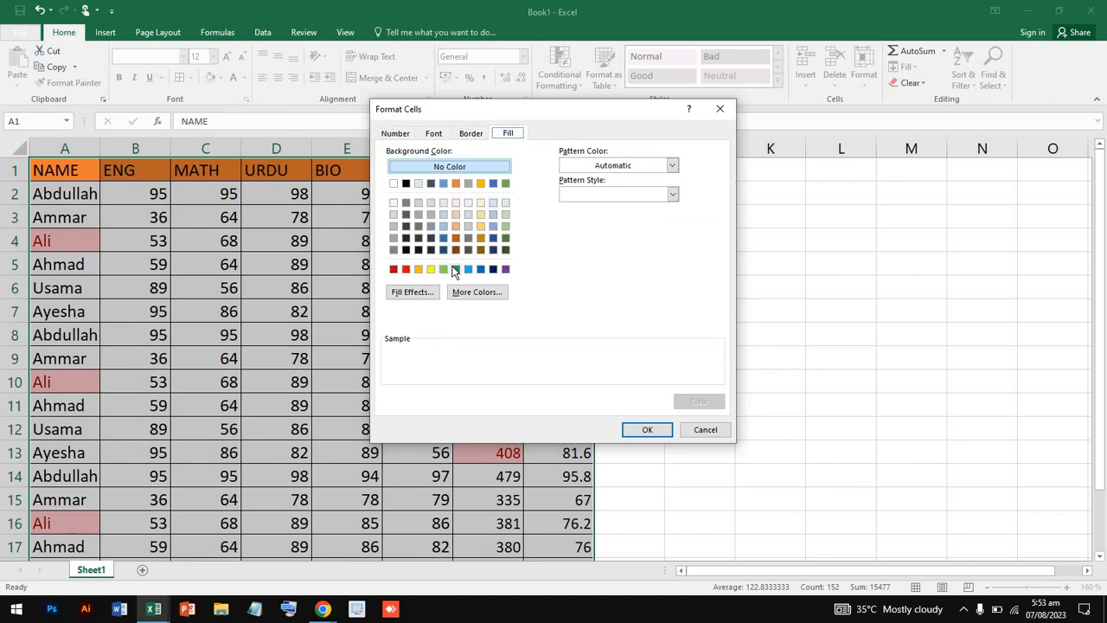
{"action": "left_click", "coordinate": [455, 269]}
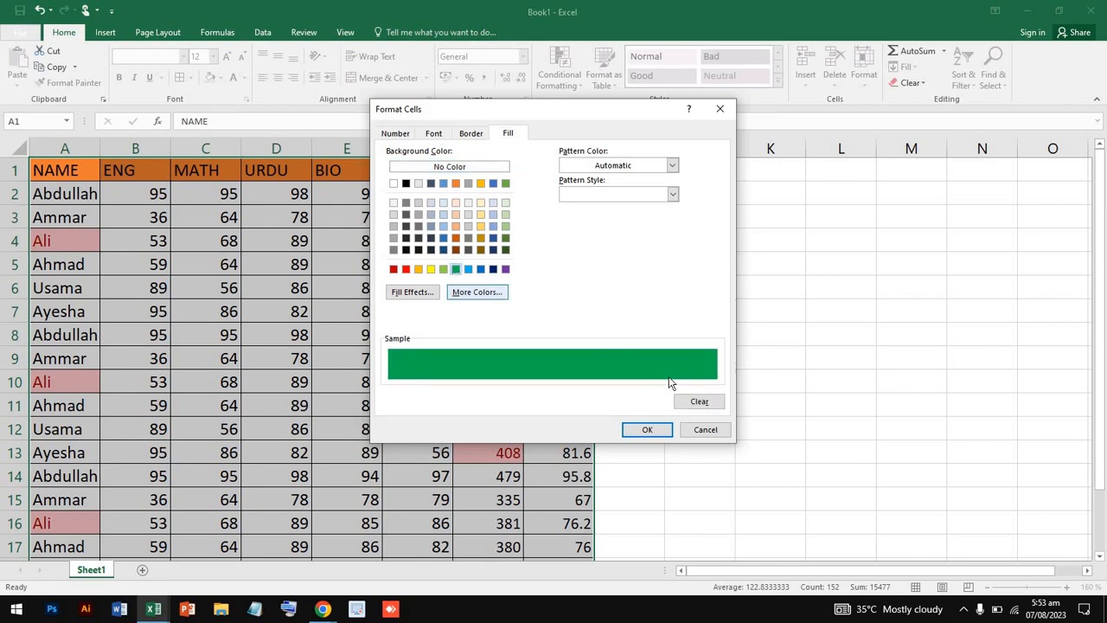
{"action": "left_click", "coordinate": [649, 430]}
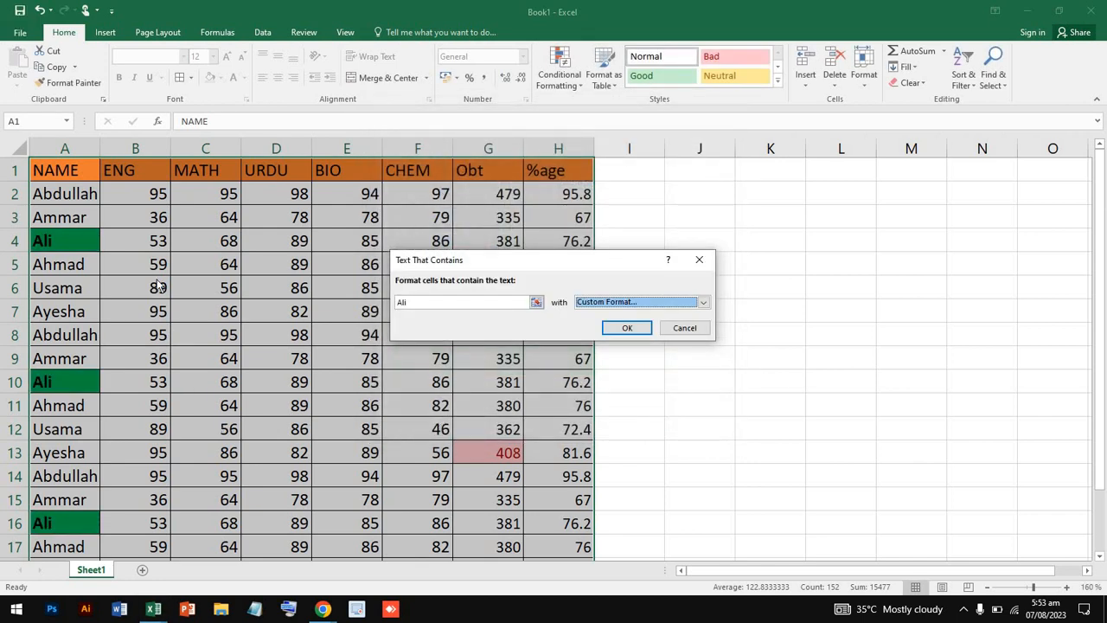
{"action": "left_click", "coordinate": [627, 322]}
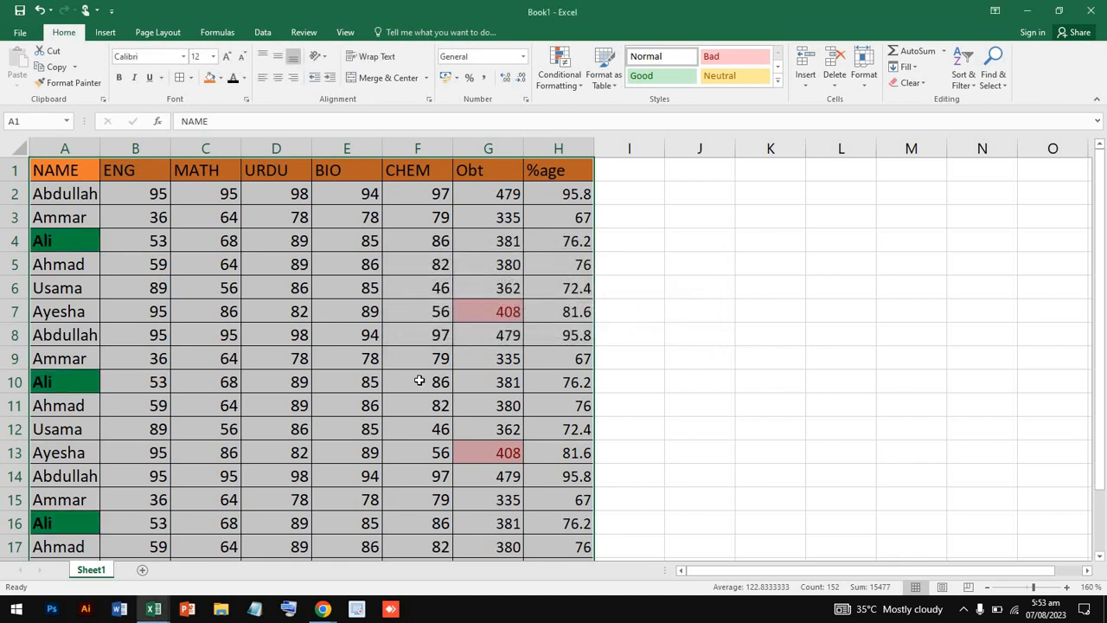
{"action": "left_click", "coordinate": [359, 350]}
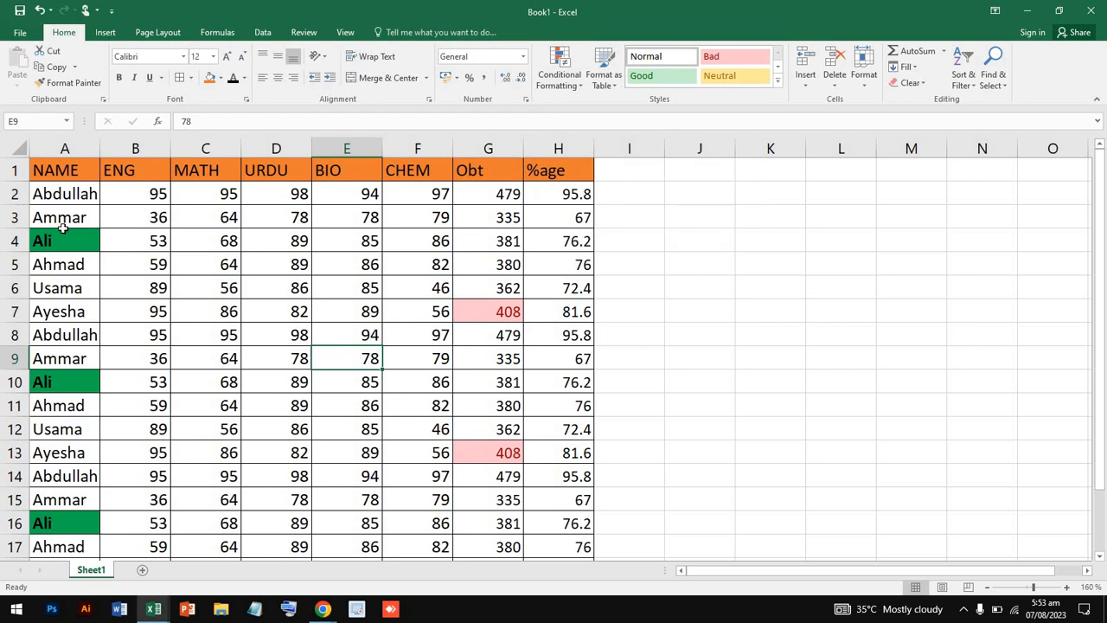
{"action": "left_click", "coordinate": [573, 73]}
{"action": "mouse_move", "coordinate": [627, 142]}
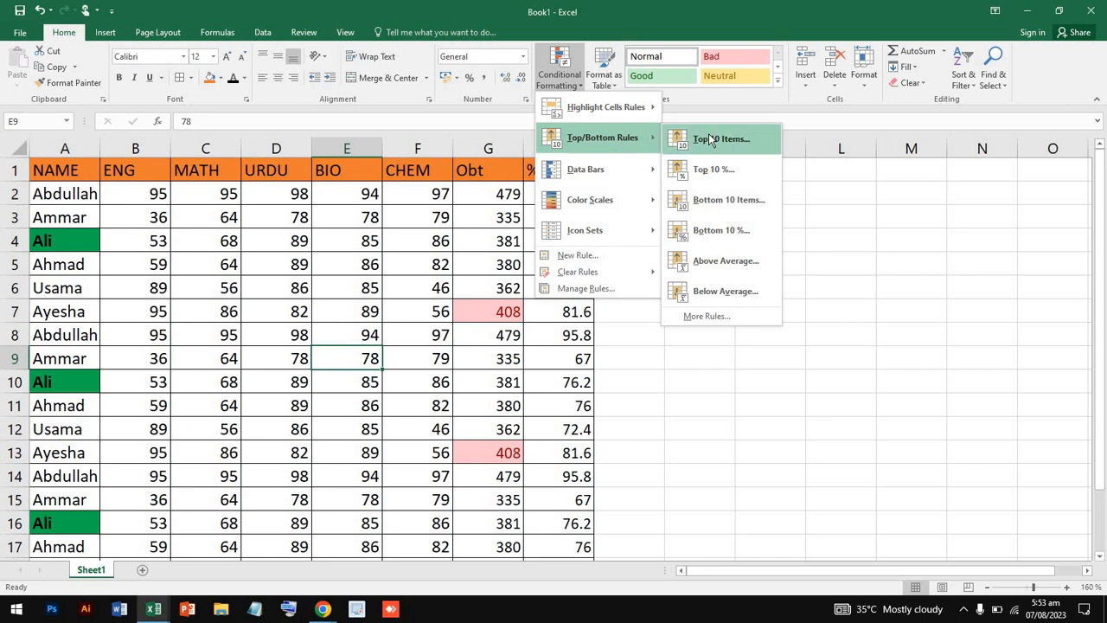
{"action": "left_click", "coordinate": [325, 264]}
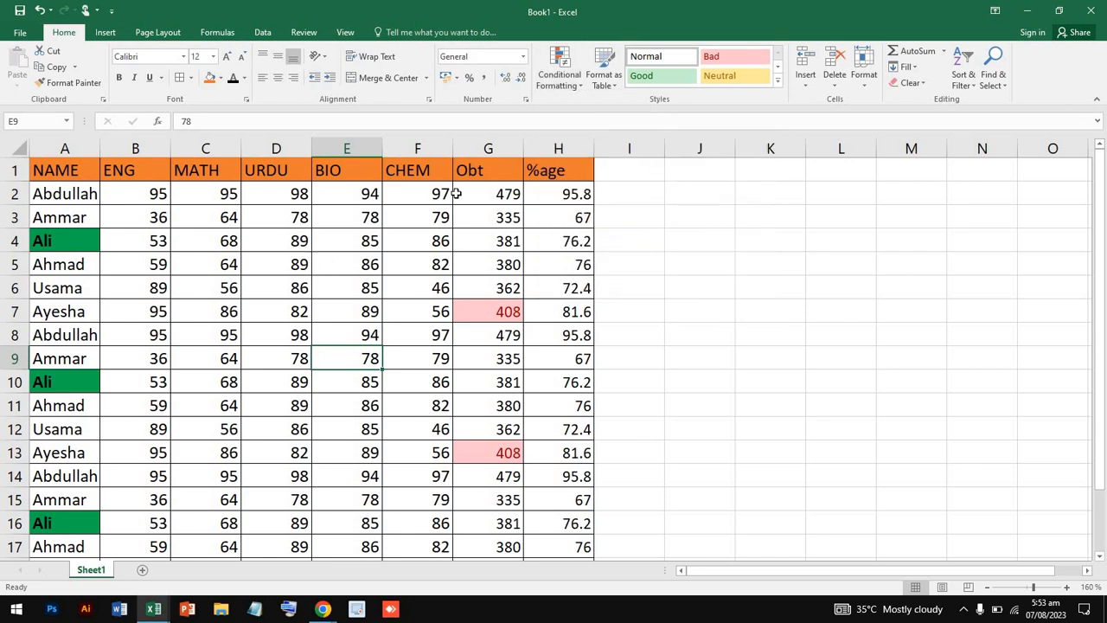
{"action": "left_click_drag", "start_coordinate": [475, 194], "coordinate": [489, 476]}
{"action": "scroll", "coordinate": [288, 405], "scroll_direction": "up", "scroll_amount": 2}
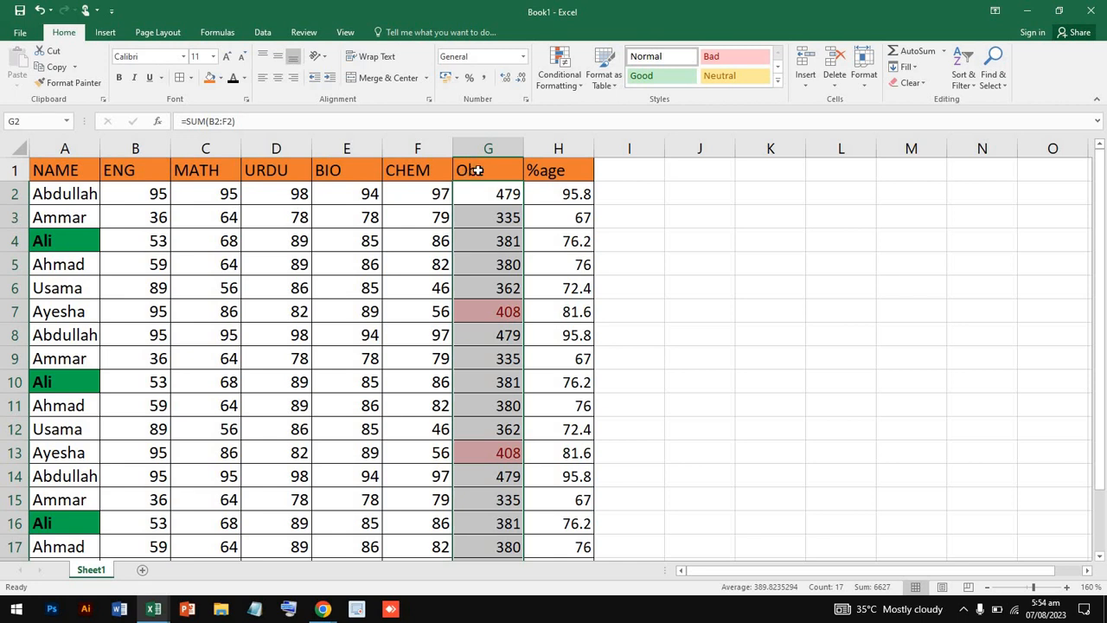
{"action": "left_click", "coordinate": [493, 192]}
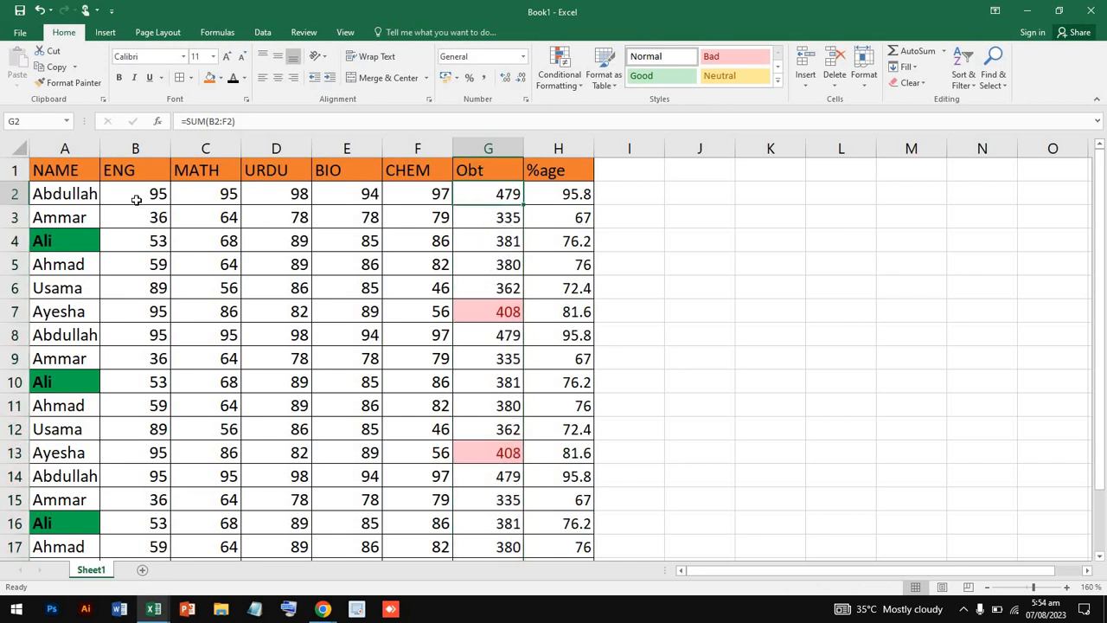
- Copy the marks in B2:F12 and add a new worksheet with the heading Items in A1
{"action": "left_click_drag", "start_coordinate": [151, 192], "coordinate": [395, 442]}
{"action": "key", "text": "ctrl+c"}
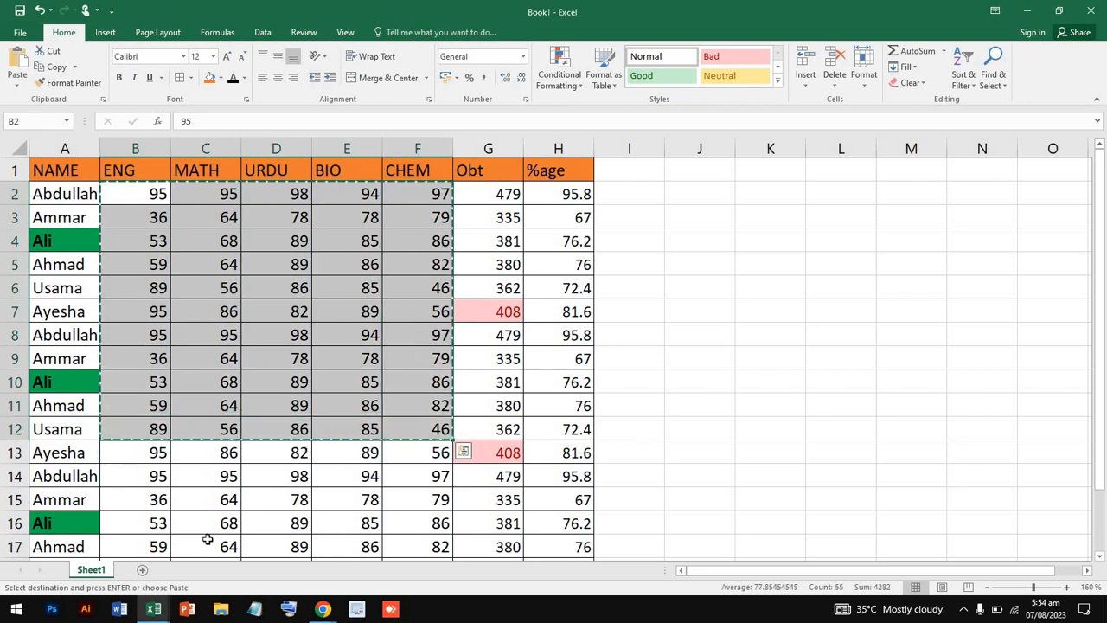
{"action": "key", "text": "shift+F11"}
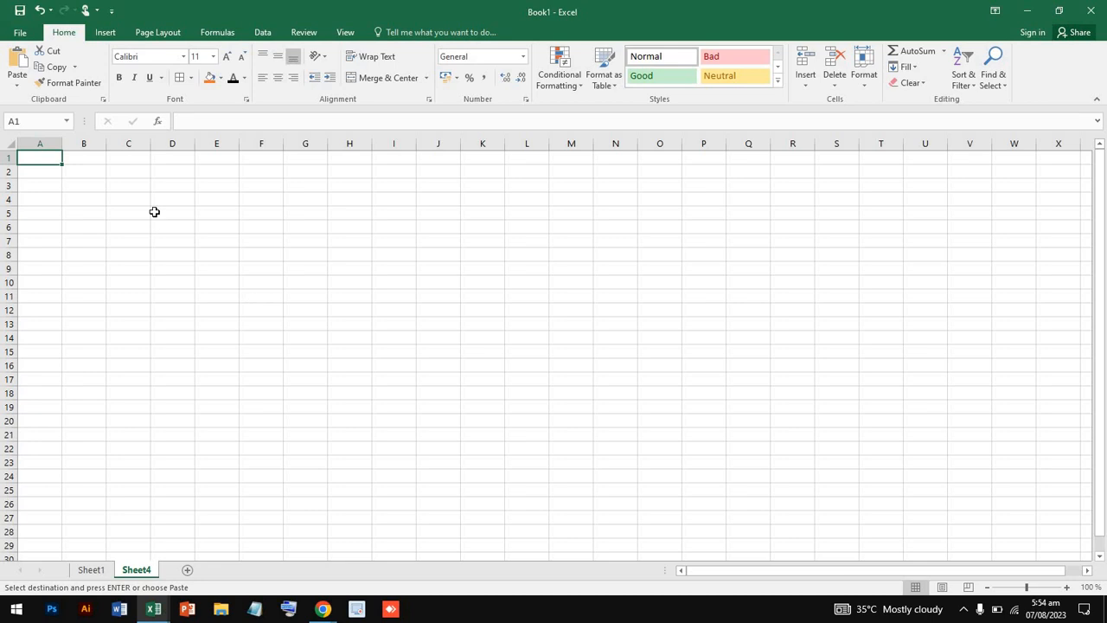
{"action": "type", "text": "Items"}
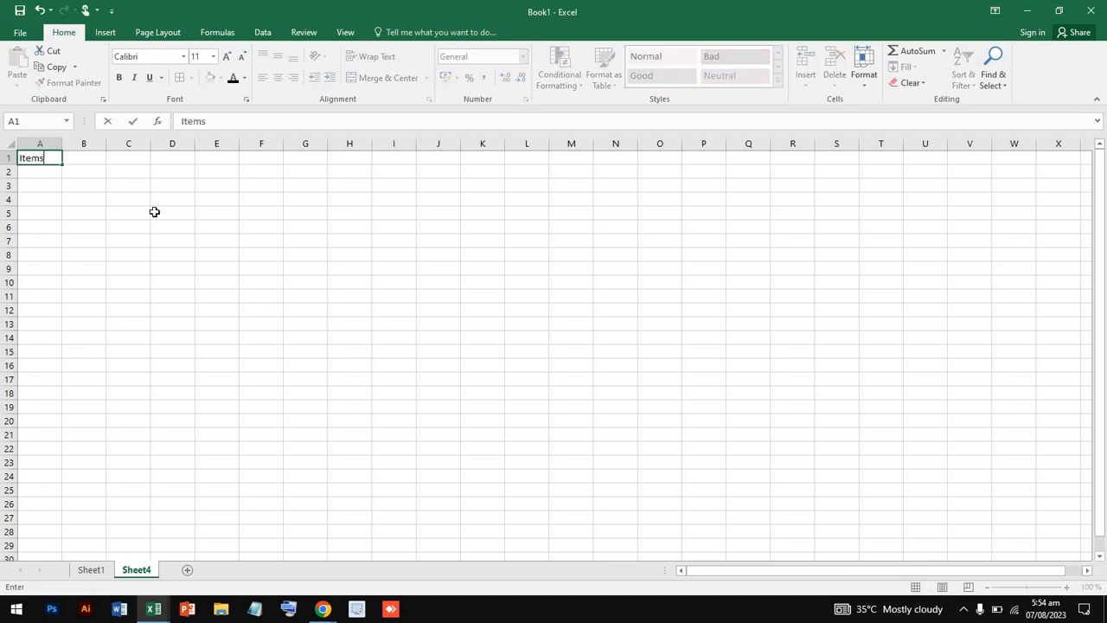
{"action": "left_click", "coordinate": [74, 158]}
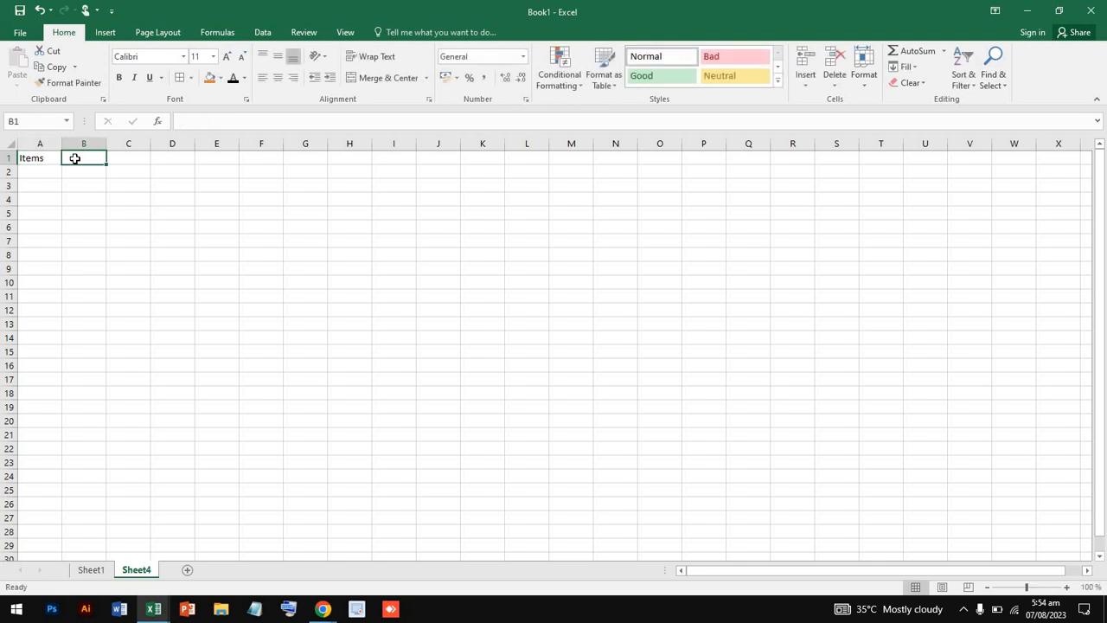
{"action": "type", "text": "c"}
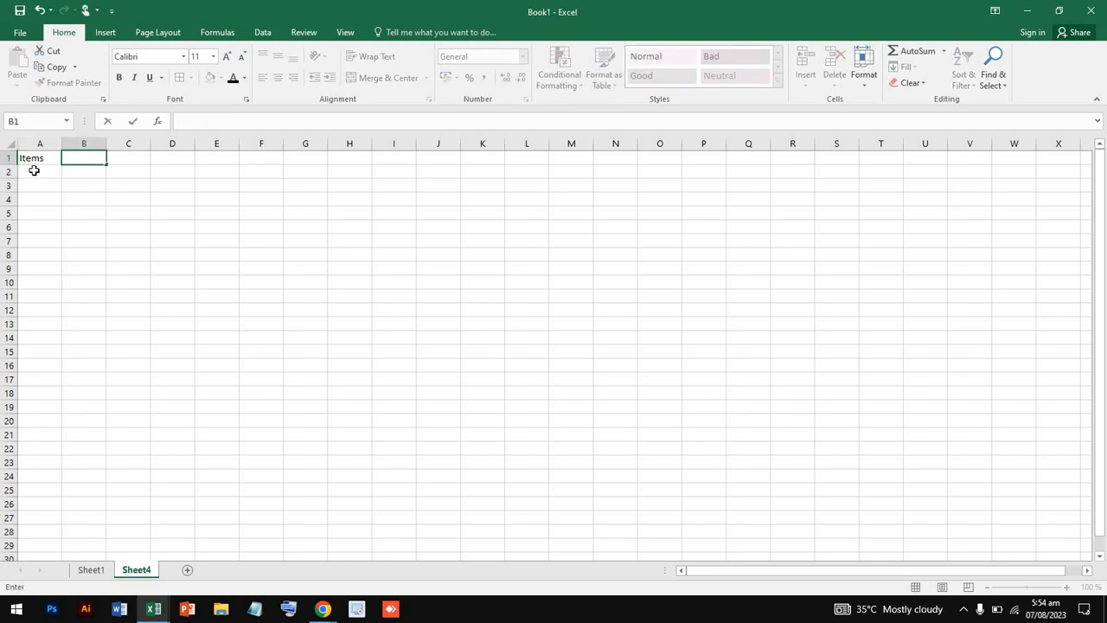
{"action": "left_click", "coordinate": [38, 170]}
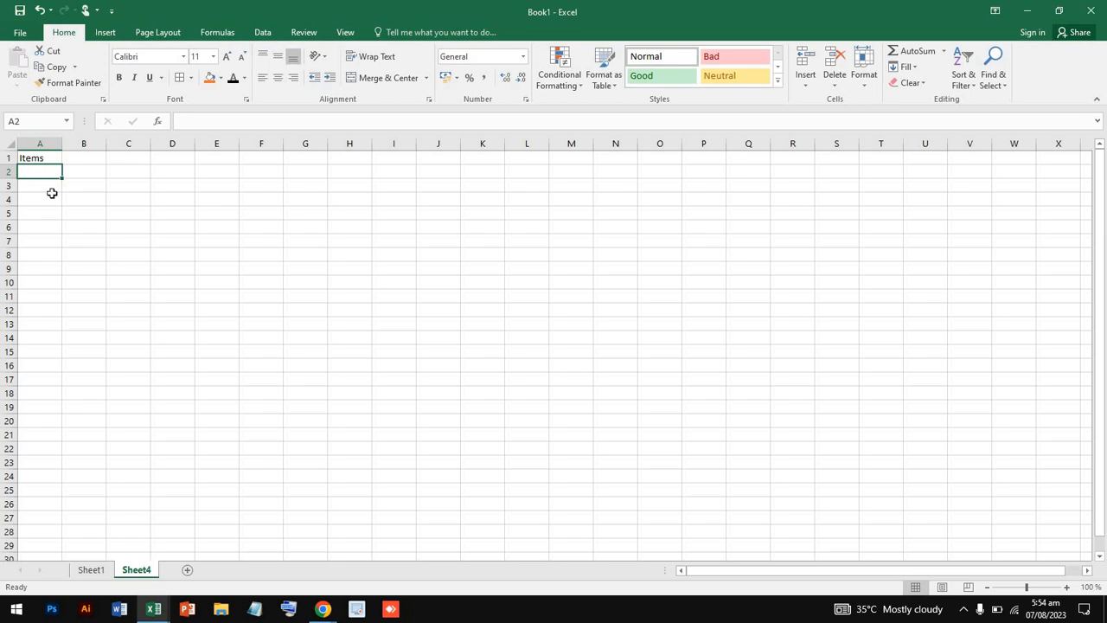
{"action": "left_click", "coordinate": [56, 194]}
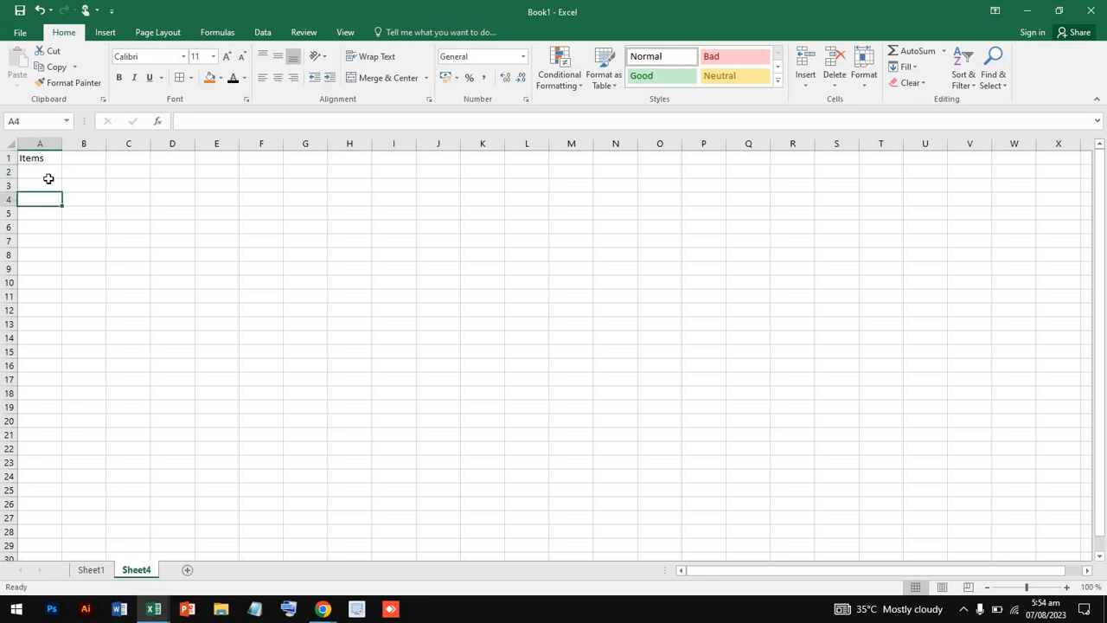
{"action": "left_click", "coordinate": [49, 183]}
- Copy the marks B2:F12 from Sheet1 again and paste them into Sheet4 starting at A2
{"action": "left_click", "coordinate": [49, 171]}
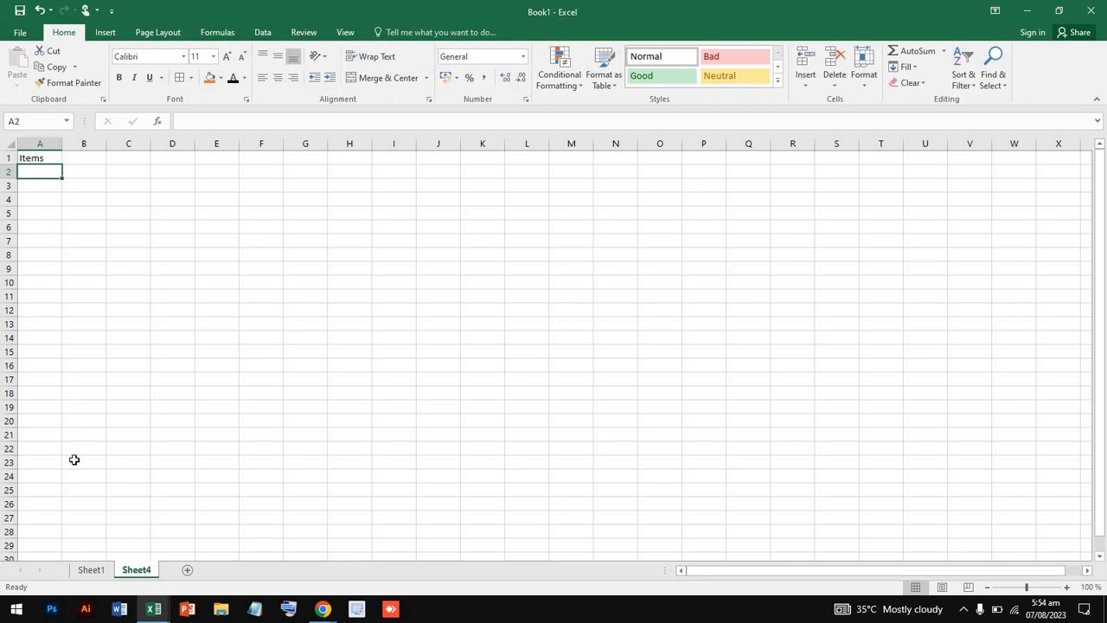
{"action": "left_click", "coordinate": [93, 573]}
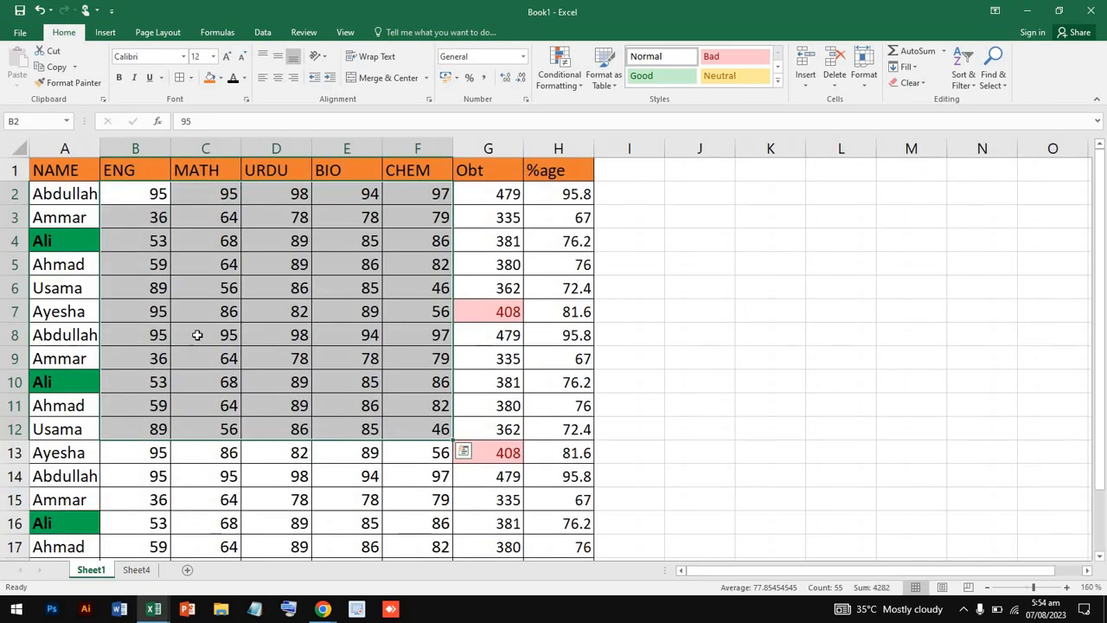
{"action": "key", "text": "ctrl+c"}
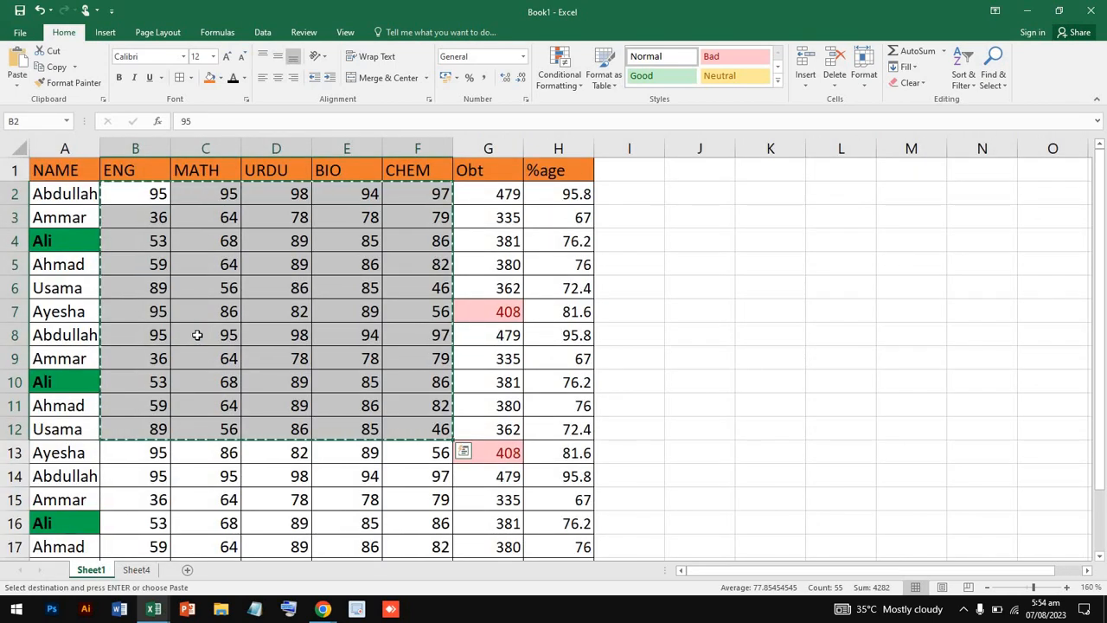
{"action": "left_click", "coordinate": [134, 570]}
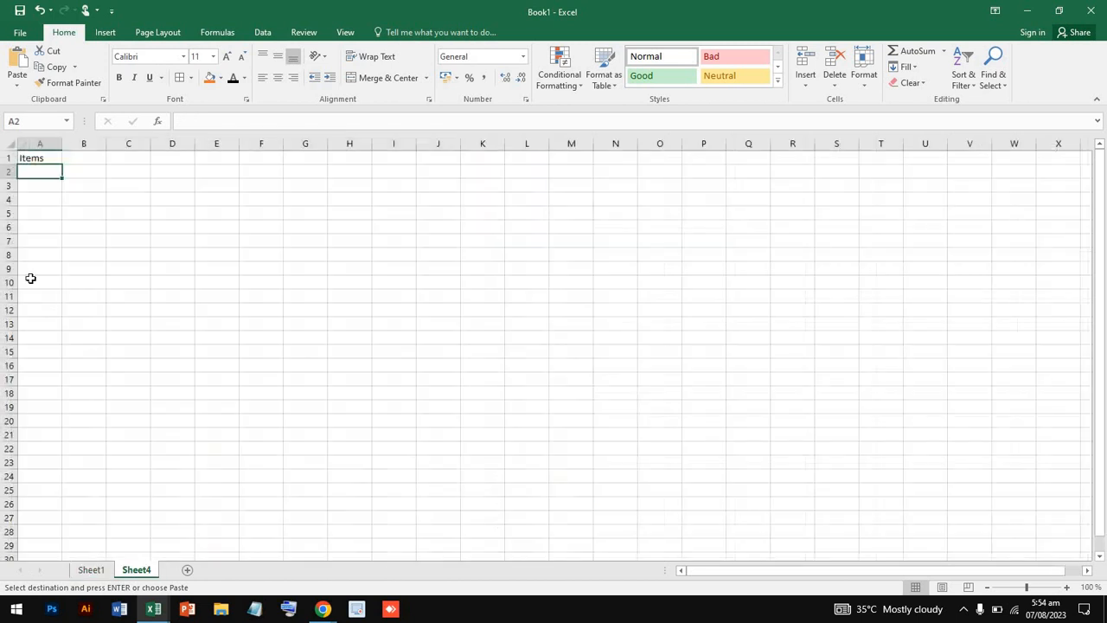
{"action": "key", "text": "ctrl+v"}
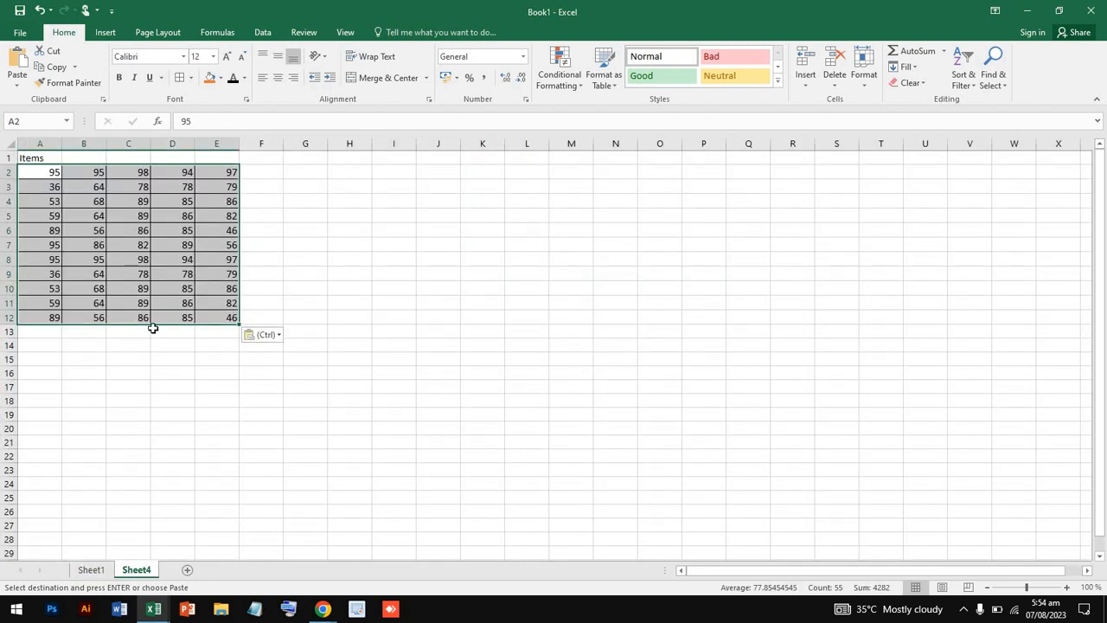
{"action": "scroll", "coordinate": [152, 329], "scroll_direction": "up", "scroll_amount": 3, "text": "ctrl"}
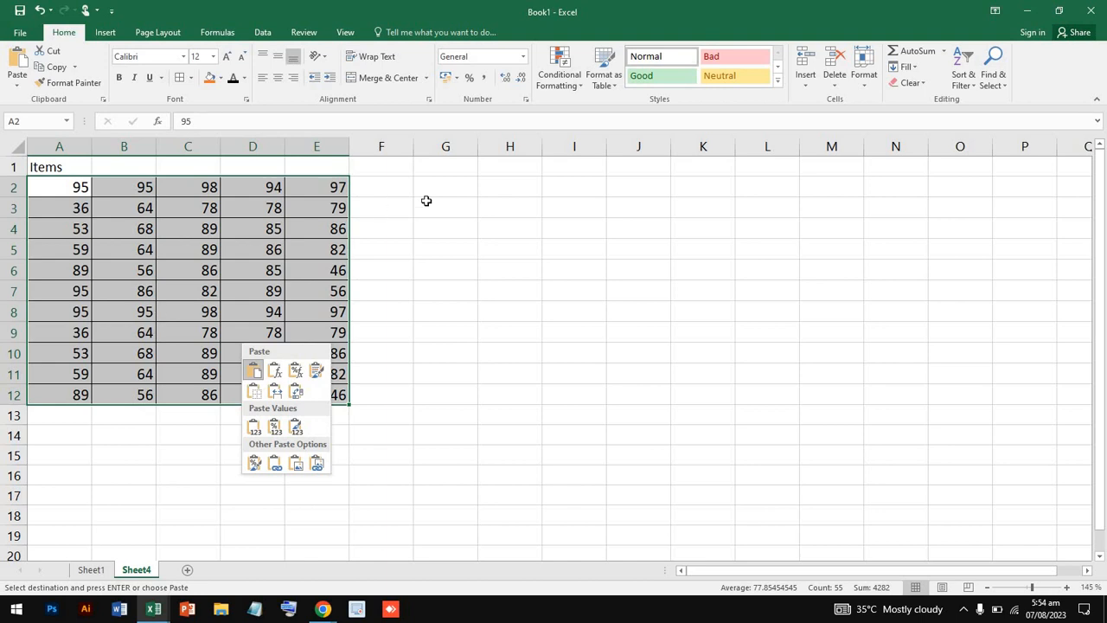
{"action": "key", "text": "Escape"}
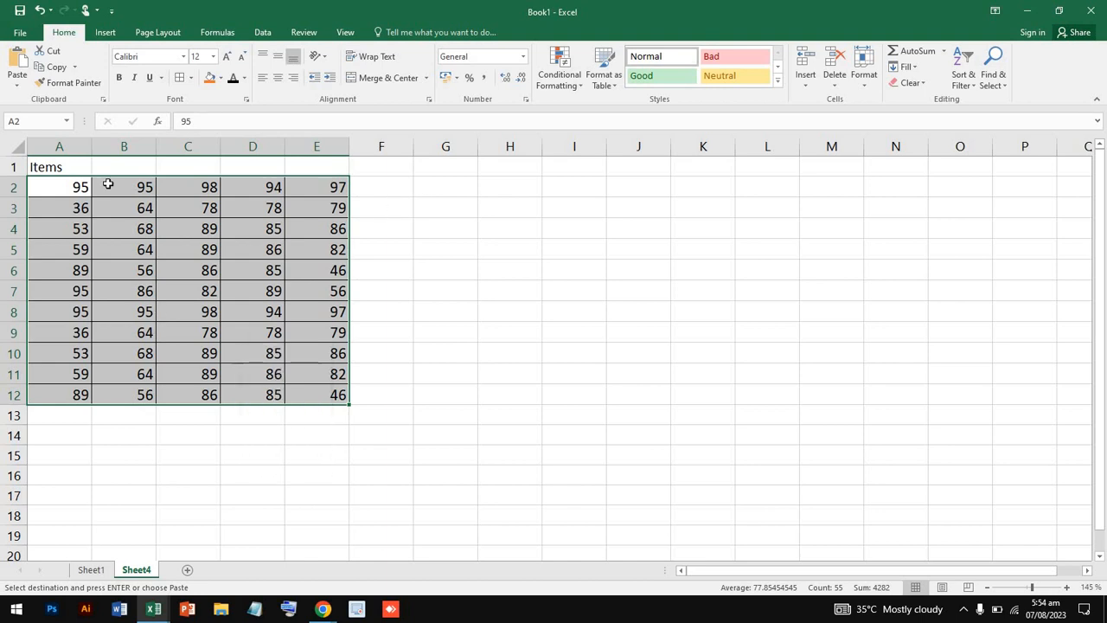
{"action": "left_click", "coordinate": [69, 168]}
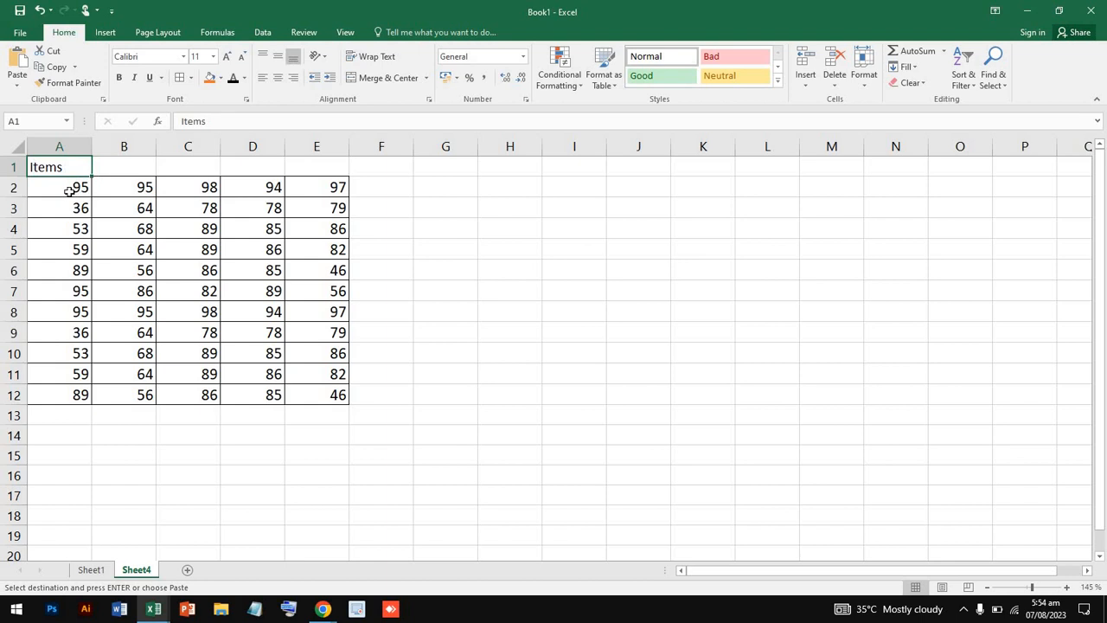
- Change the heading in A1 to Items 1 and enter the heading item 02 in B1
{"action": "left_click", "coordinate": [70, 192]}
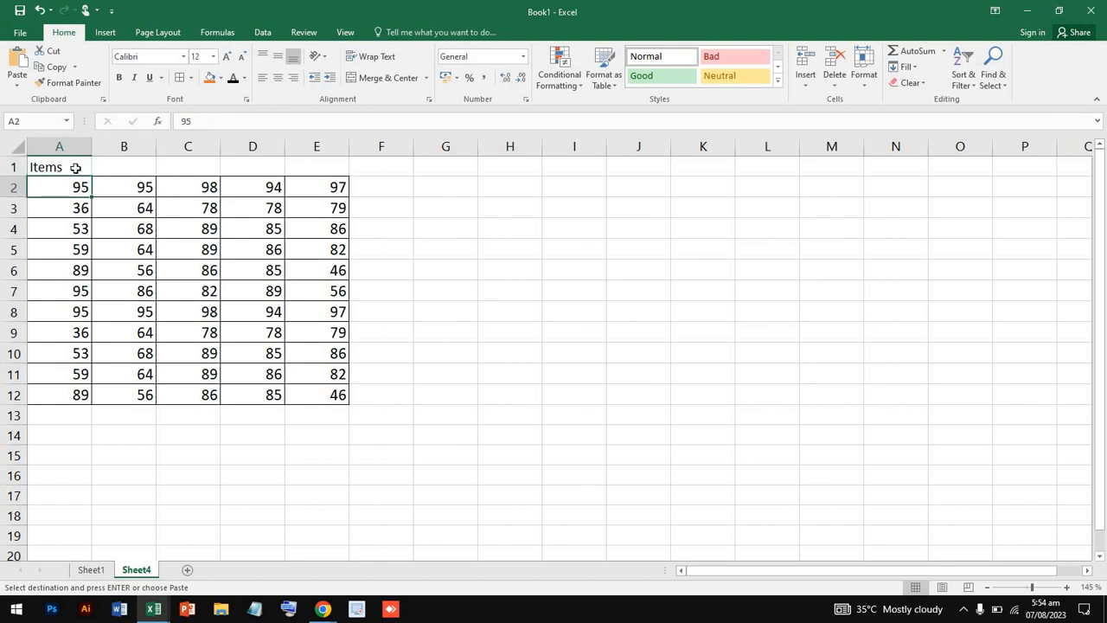
{"action": "left_click", "coordinate": [76, 168]}
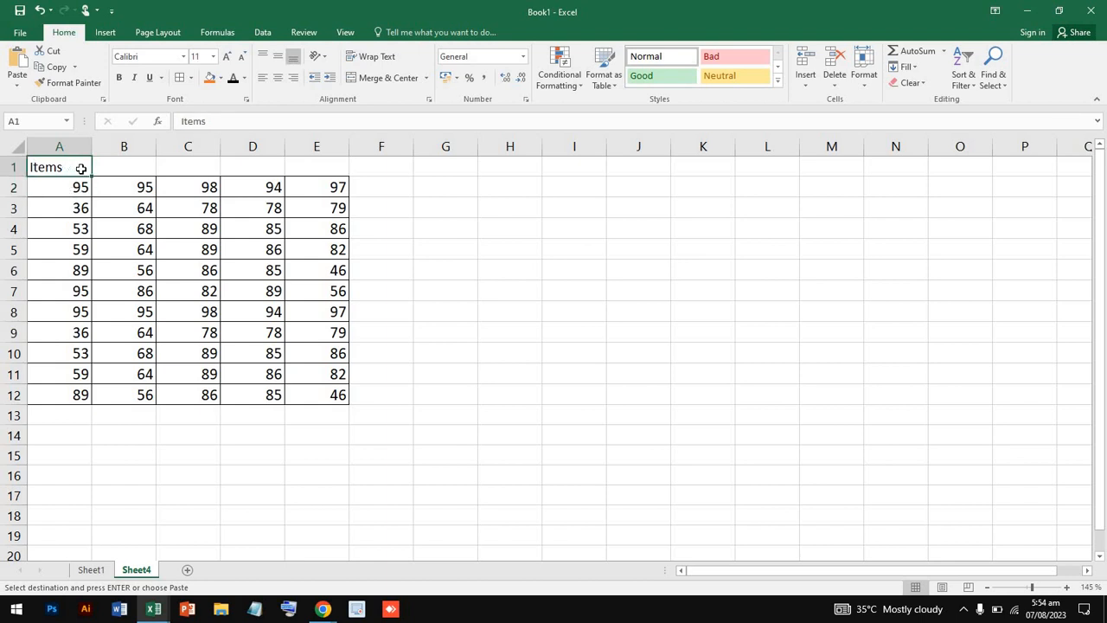
{"action": "left_click", "coordinate": [109, 167]}
{"action": "left_click", "coordinate": [68, 169]}
{"action": "double_click", "coordinate": [75, 169]}
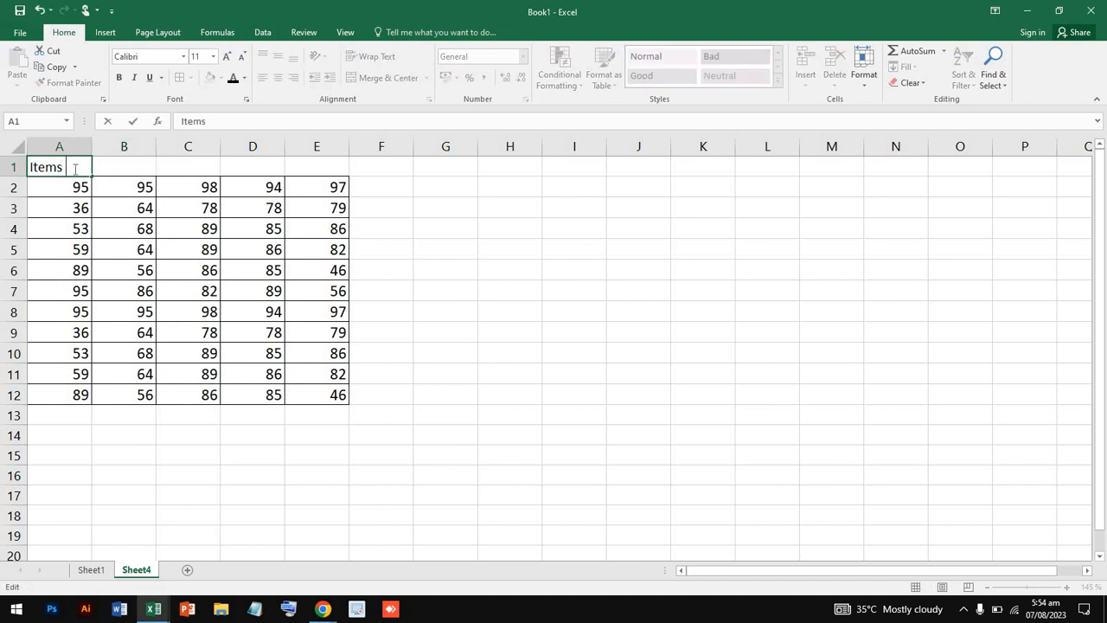
{"action": "type", "text": "1"}
{"action": "left_click", "coordinate": [121, 165]}
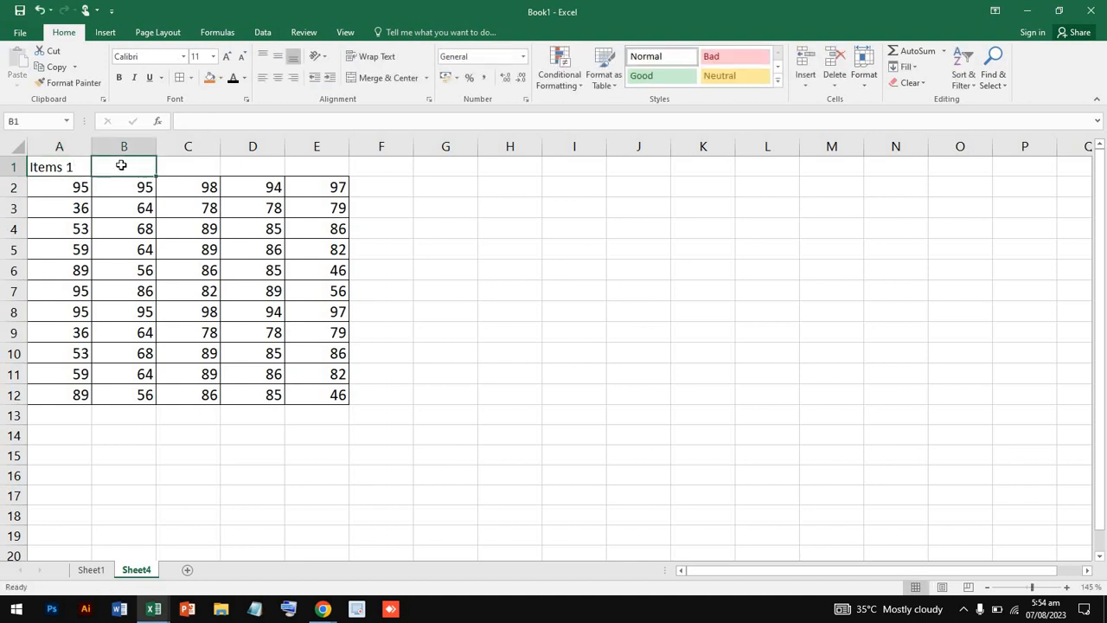
{"action": "type", "text": "2"}
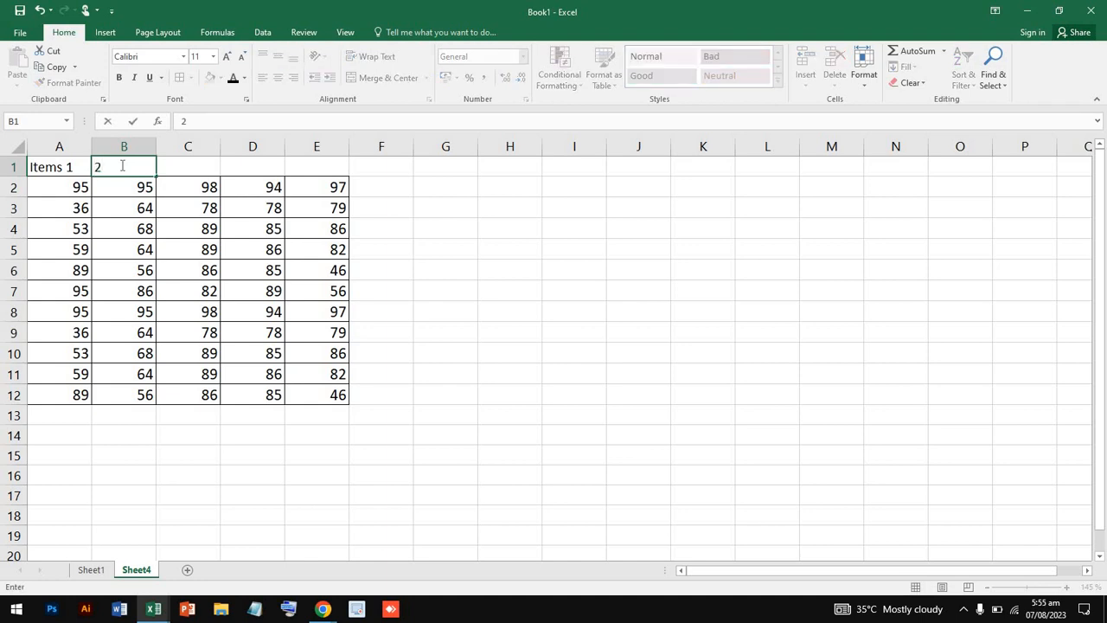
{"action": "type", "text": "item02"}
{"action": "left_click", "coordinate": [124, 165]}
- Enter the headings item 3, item 4 and item 5 in cells C1, D1 and E1
{"action": "left_click", "coordinate": [180, 165]}
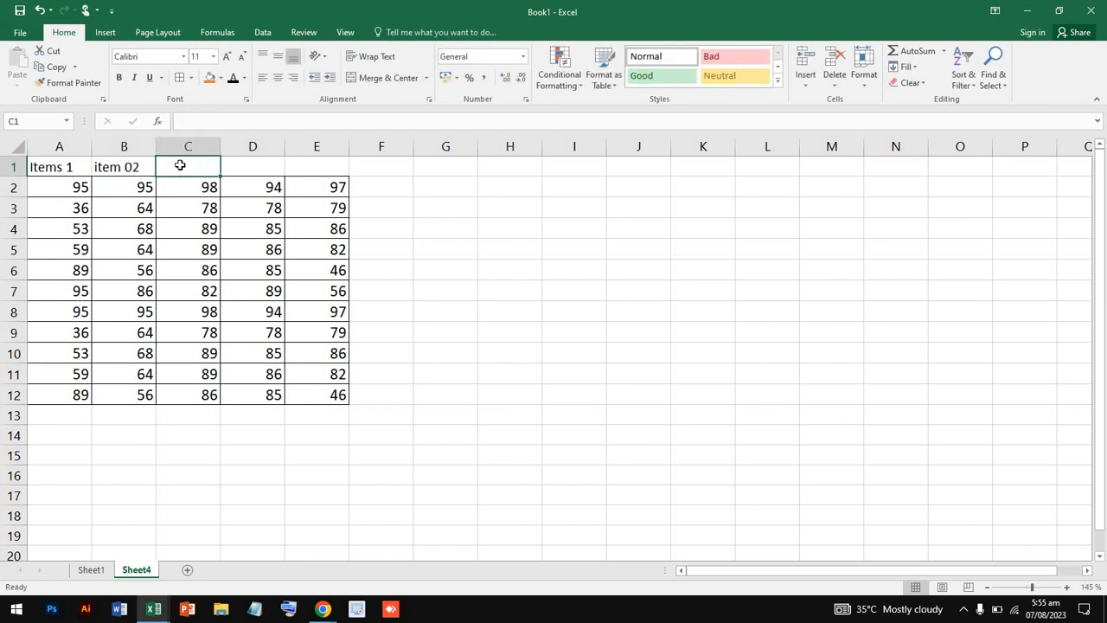
{"action": "type", "text": "item 3"}
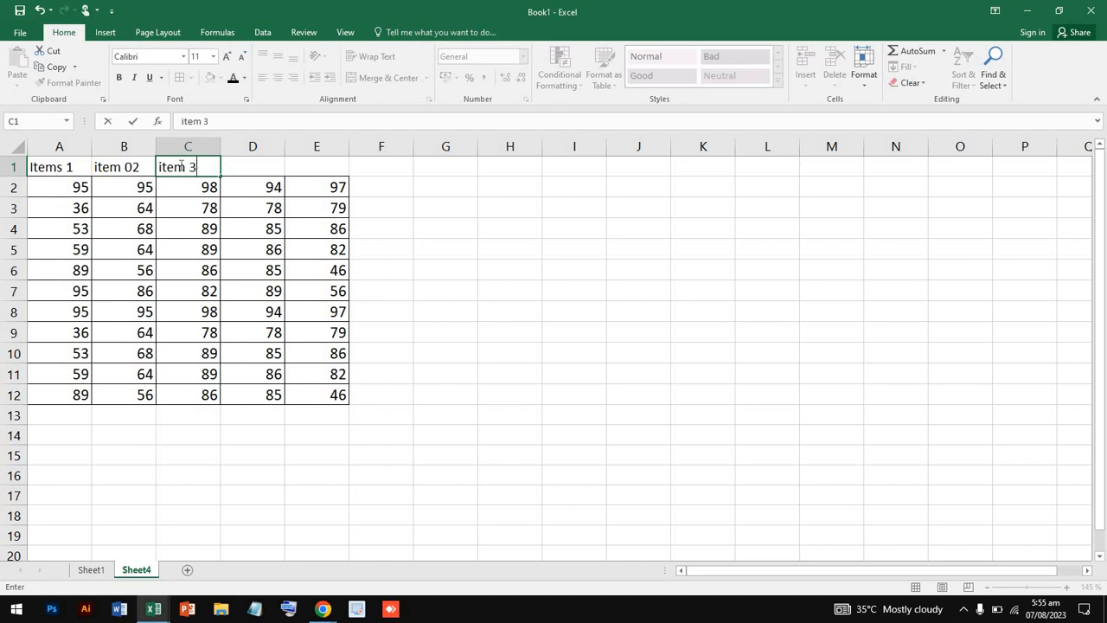
{"action": "left_click", "coordinate": [266, 165]}
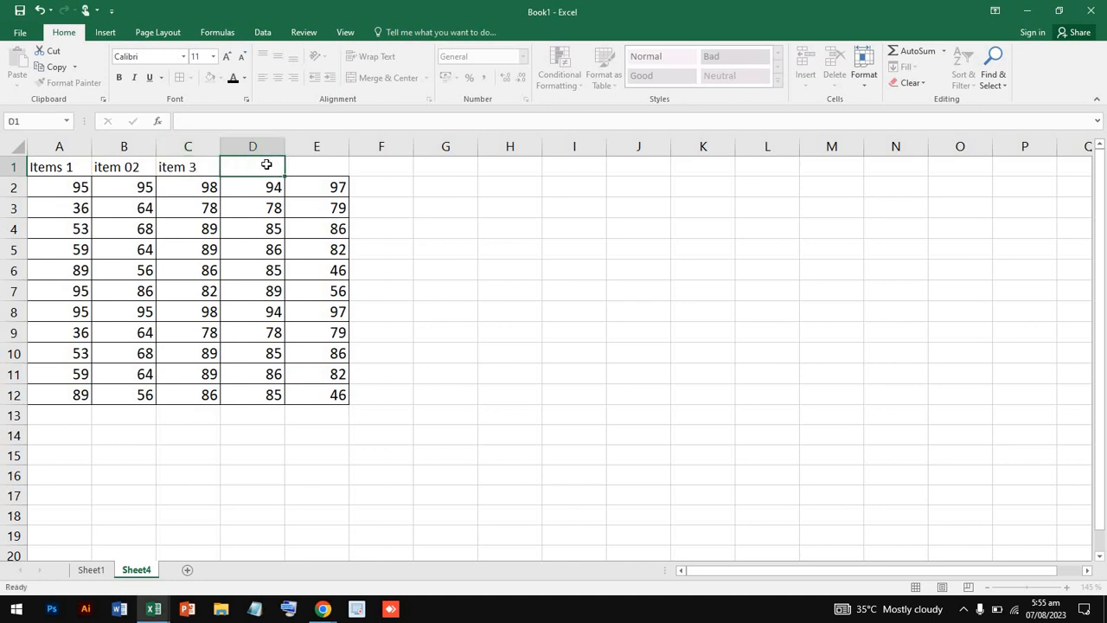
{"action": "type", "text": "item 4"}
{"action": "left_click", "coordinate": [338, 167]}
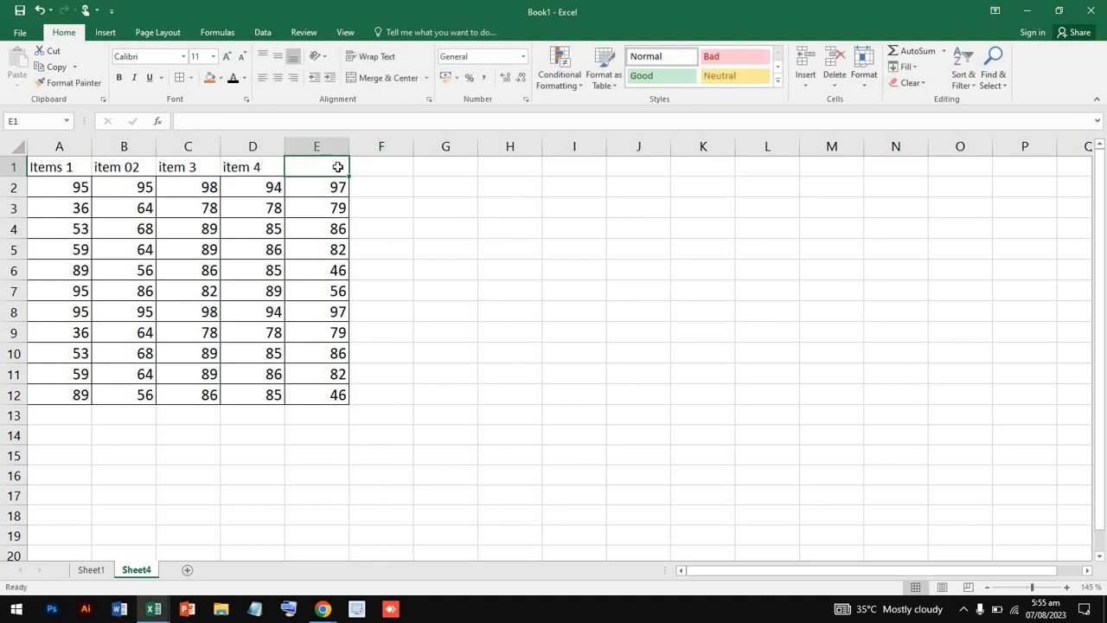
{"action": "type", "text": "item"}
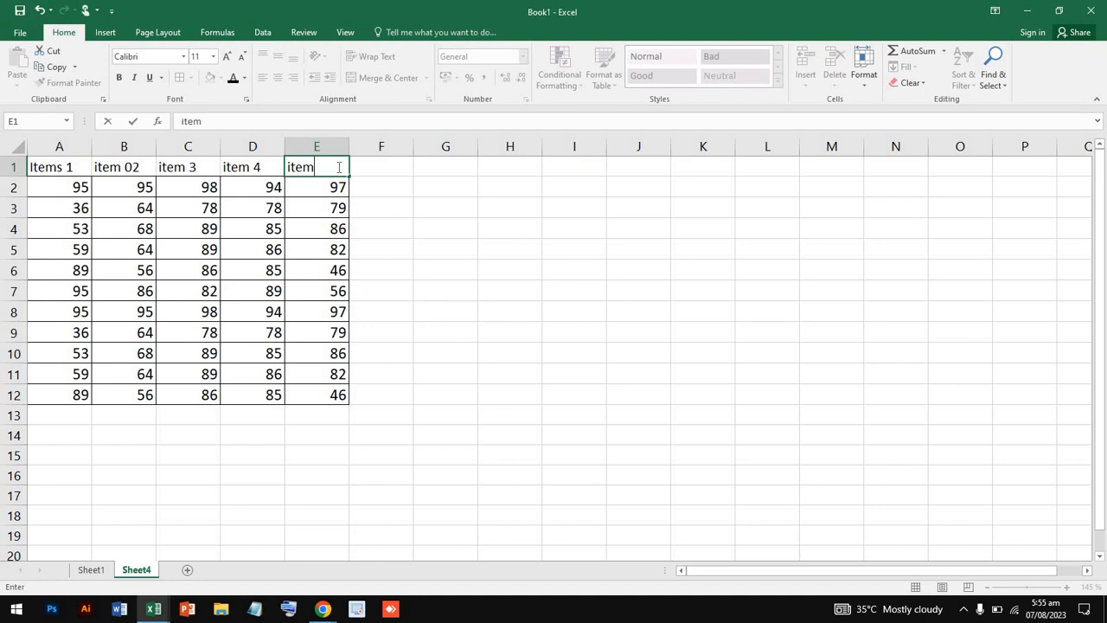
{"action": "type", "text": " 5"}
{"action": "left_click", "coordinate": [386, 248]}
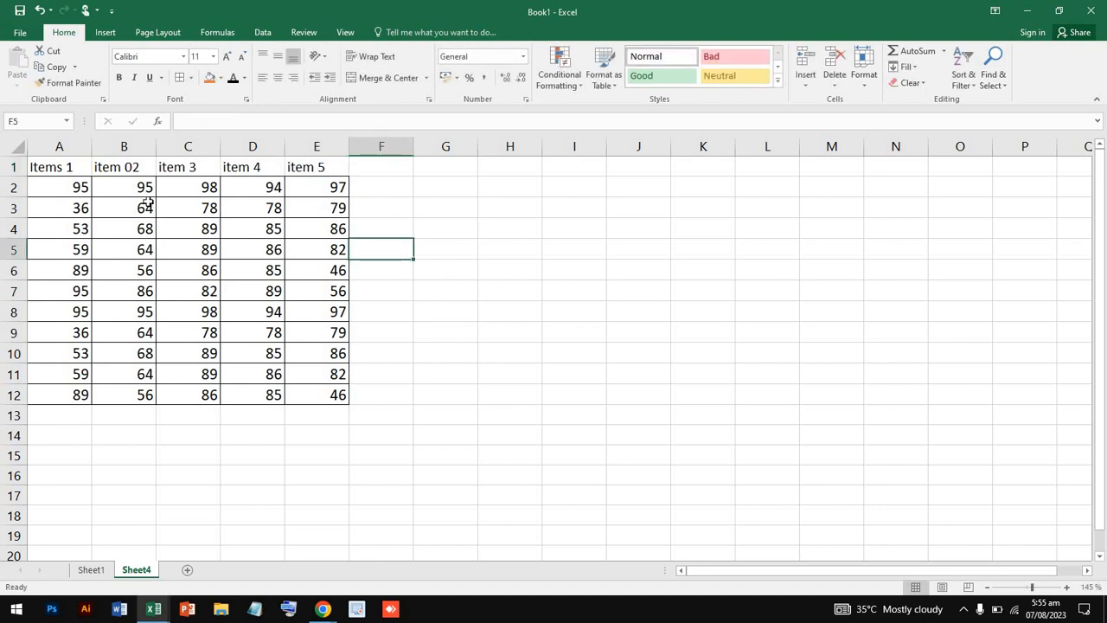
- Delete the heading row 1 and insert an empty column before the first column of numbers
{"action": "left_click", "coordinate": [62, 171]}
{"action": "left_click_drag", "start_coordinate": [69, 170], "coordinate": [294, 398]}
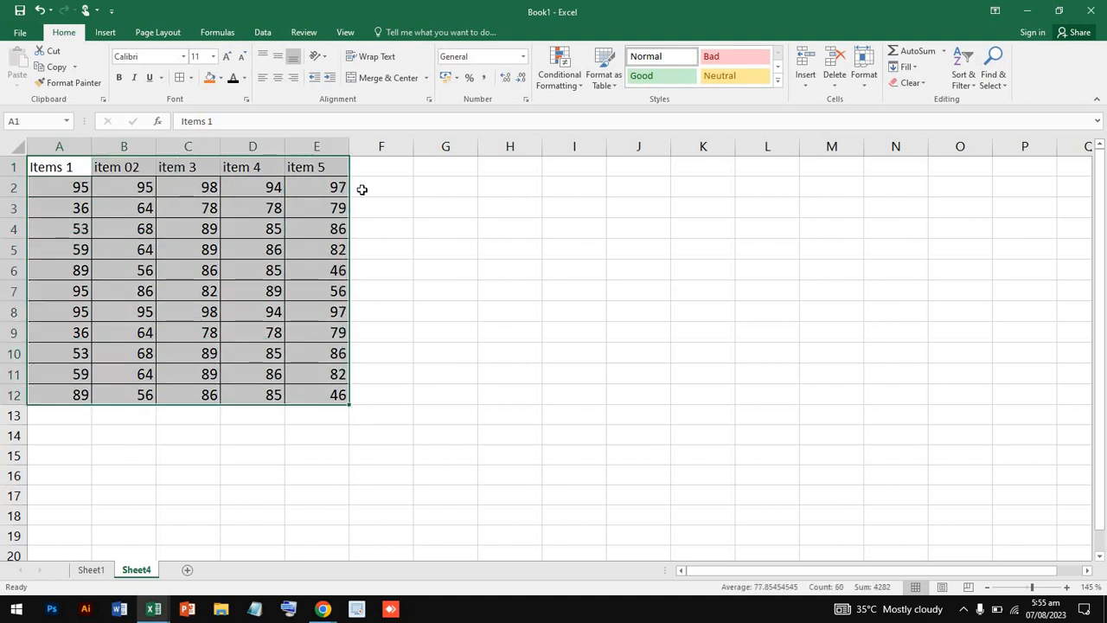
{"action": "left_click", "coordinate": [95, 165]}
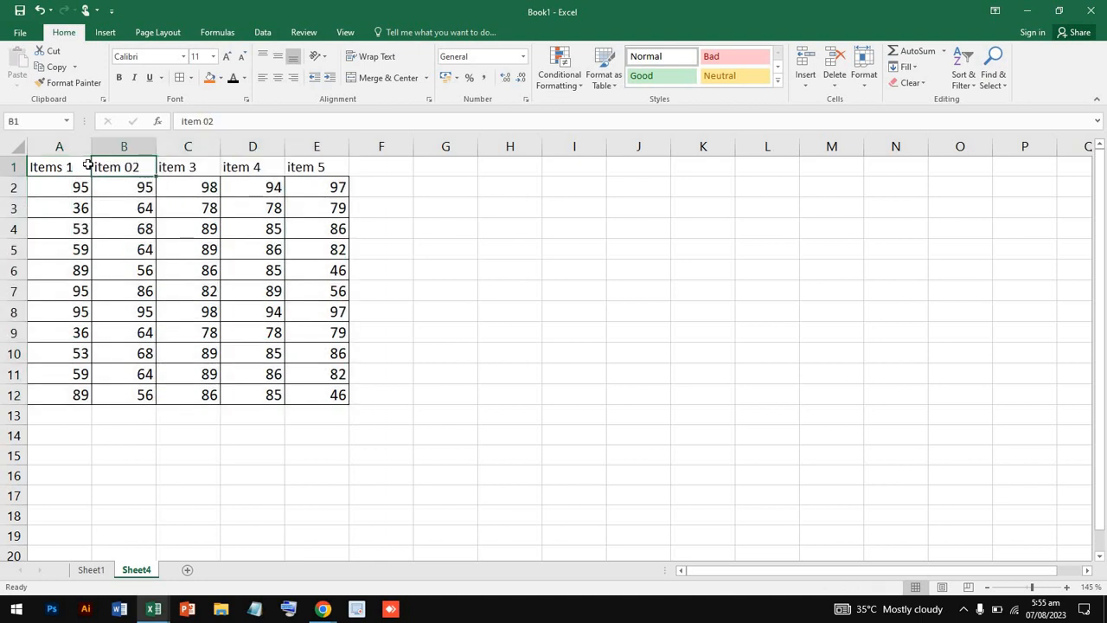
{"action": "left_click", "coordinate": [55, 166]}
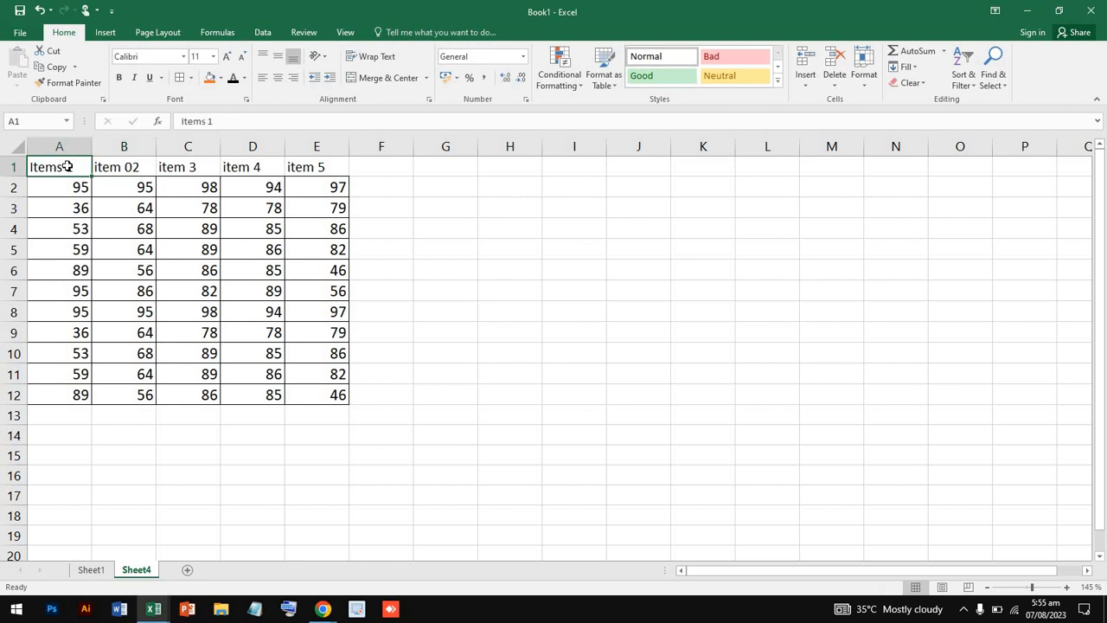
{"action": "left_click", "coordinate": [23, 167]}
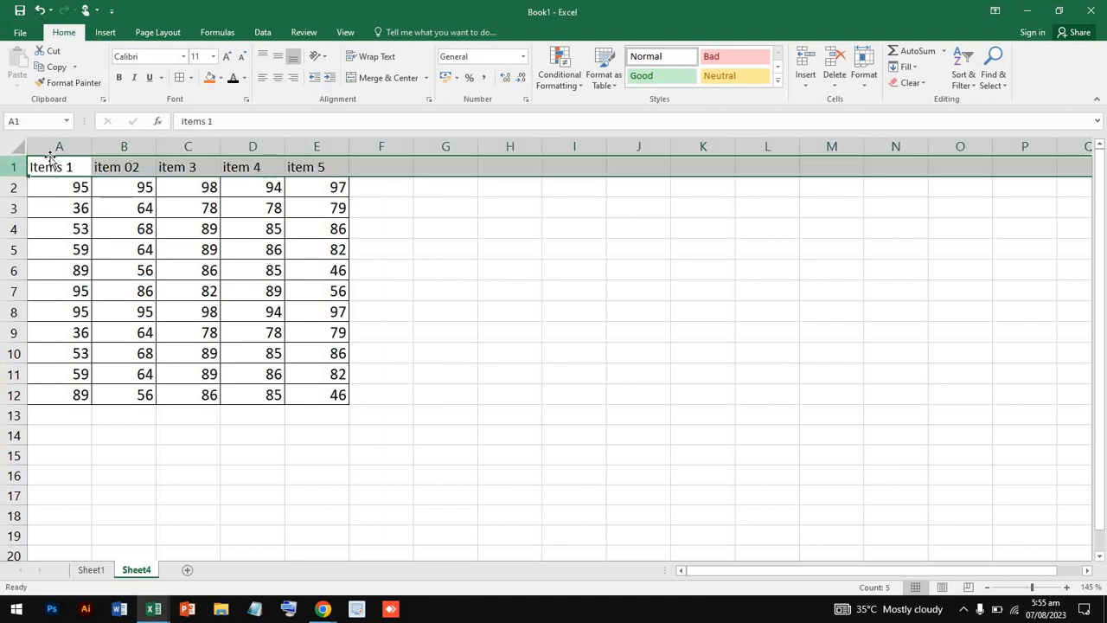
{"action": "left_click", "coordinate": [836, 61]}
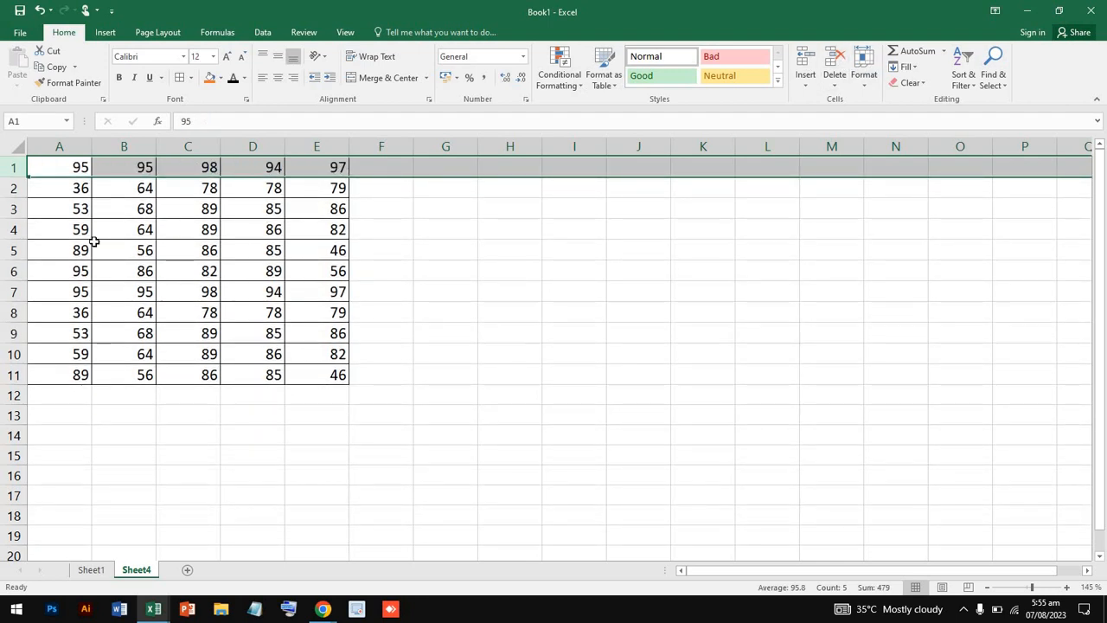
{"action": "left_click", "coordinate": [61, 144]}
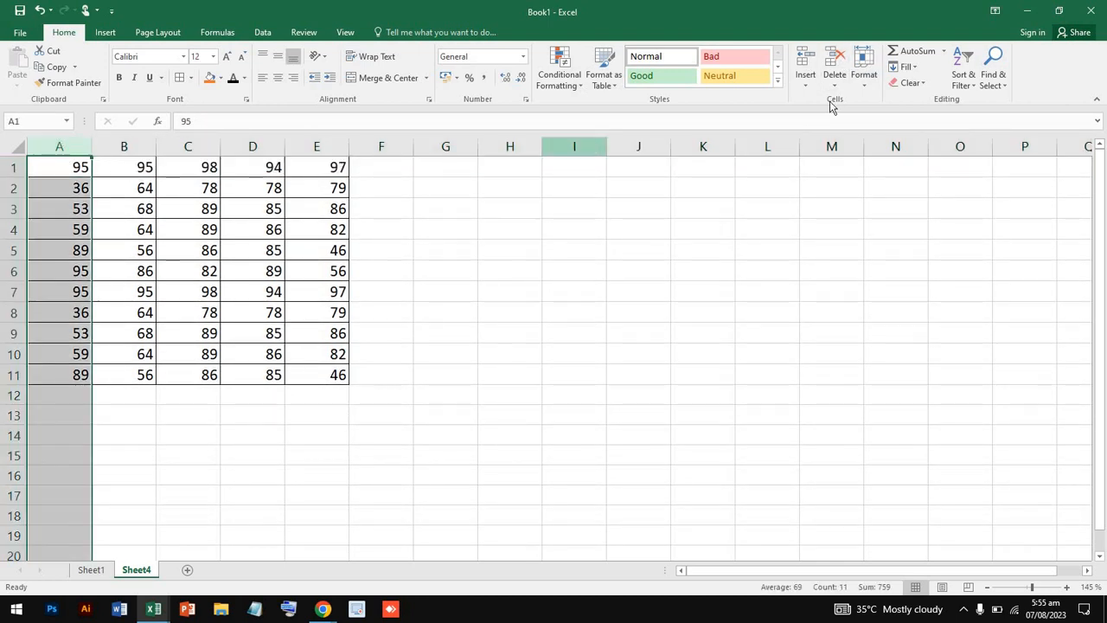
{"action": "left_click", "coordinate": [807, 60]}
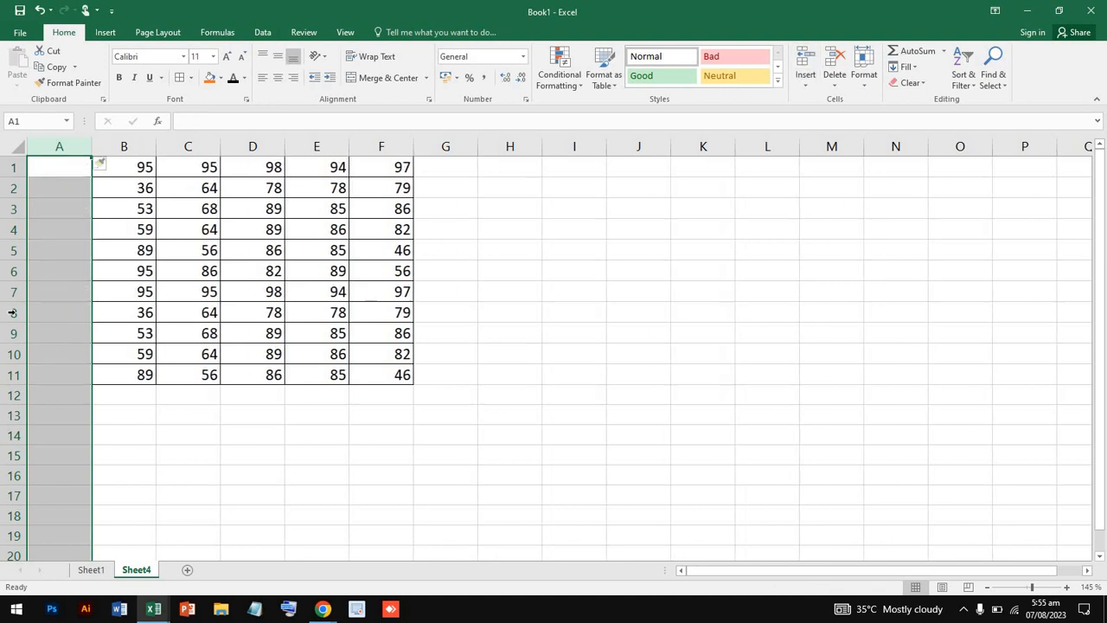
- Enter Mango in cell A1 as the label for the first row of numbers
{"action": "left_click", "coordinate": [68, 169]}
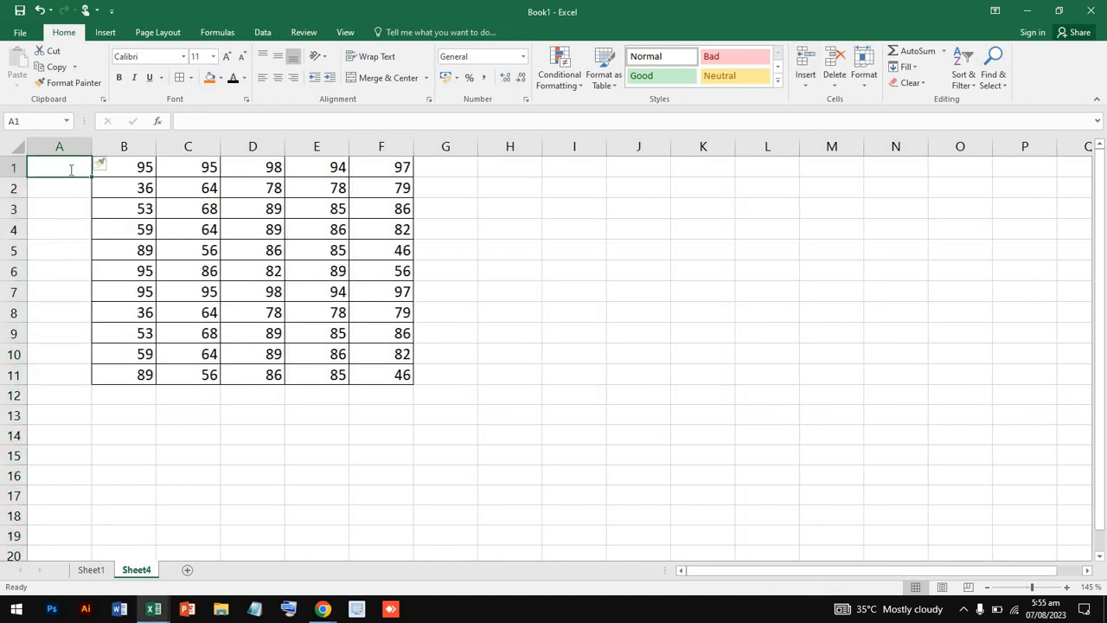
{"action": "type", "text": "banna"}
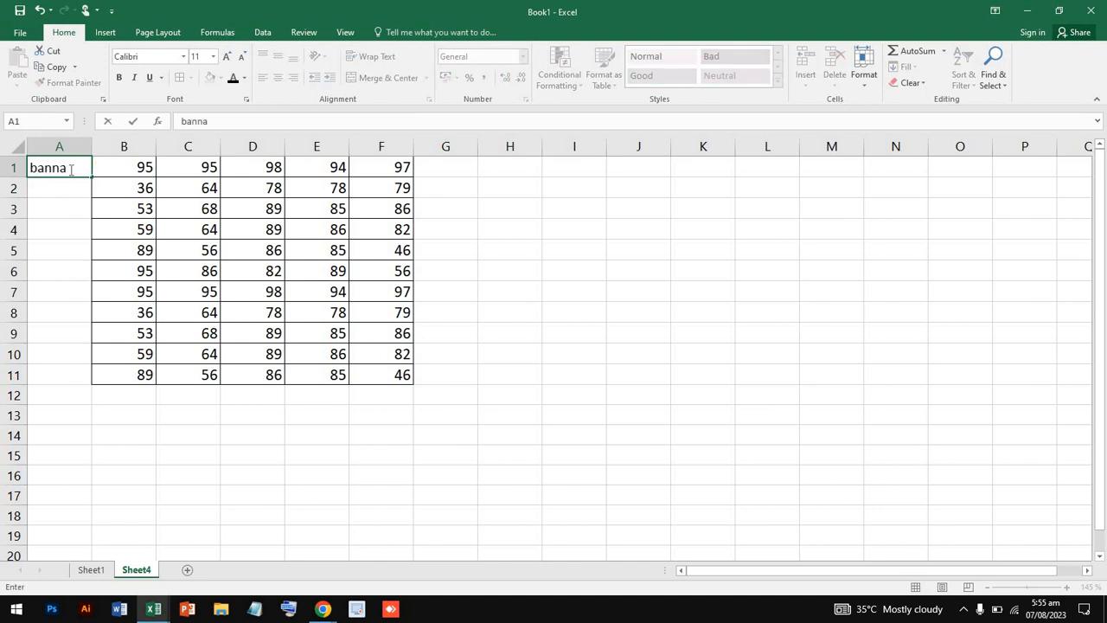
{"action": "key", "text": "BackSpace"}
{"action": "key", "text": "BackSpace"}
{"action": "key", "text": "BackSpace"}
{"action": "key", "text": "BackSpace"}
{"action": "key", "text": "BackSpace"}
{"action": "type", "text": "Man"}
{"action": "type", "text": "f"}
{"action": "key", "text": "BackSpace"}
{"action": "type", "text": "go"}
- Enter the labels banana in A2 and orange in A3
{"action": "left_click", "coordinate": [66, 197]}
{"action": "type", "text": "b"}
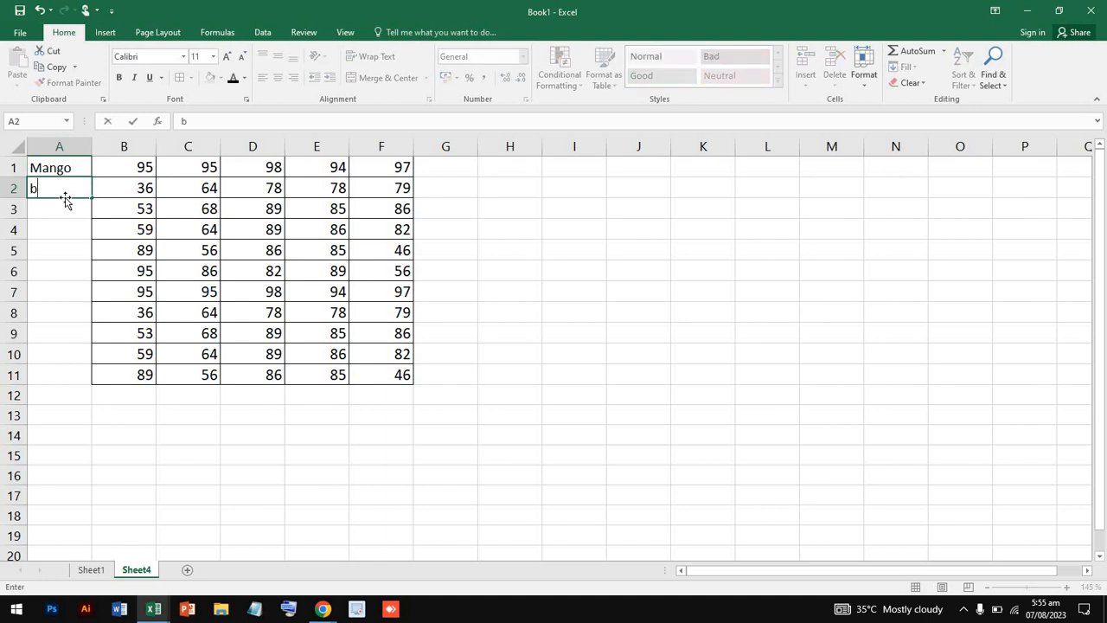
{"action": "type", "text": "anana"}
{"action": "key", "text": "Return"}
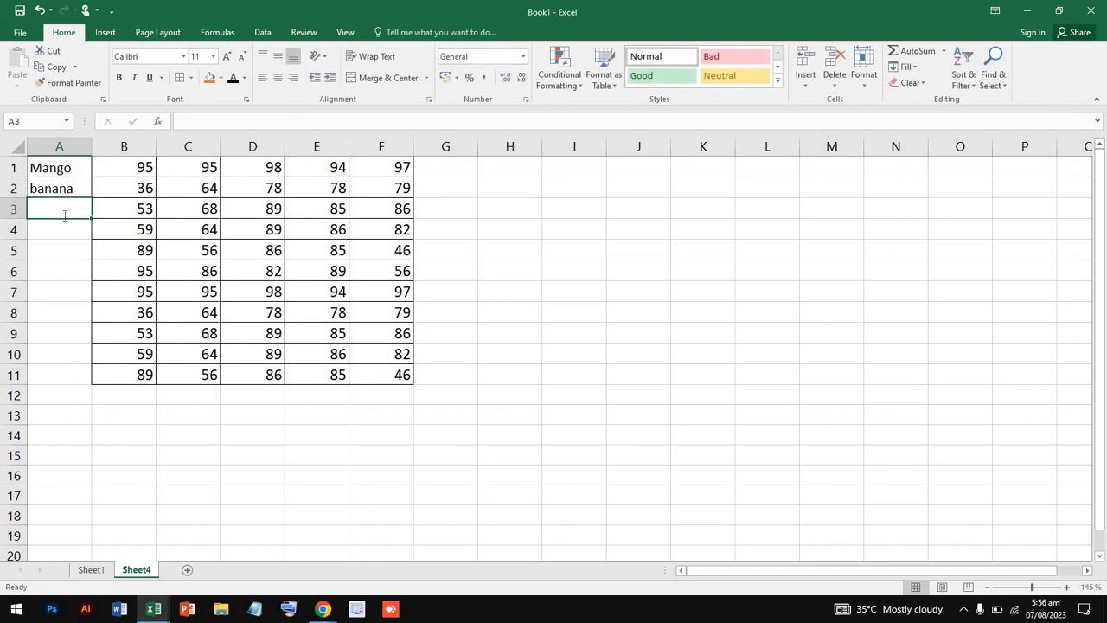
{"action": "type", "text": "orange"}
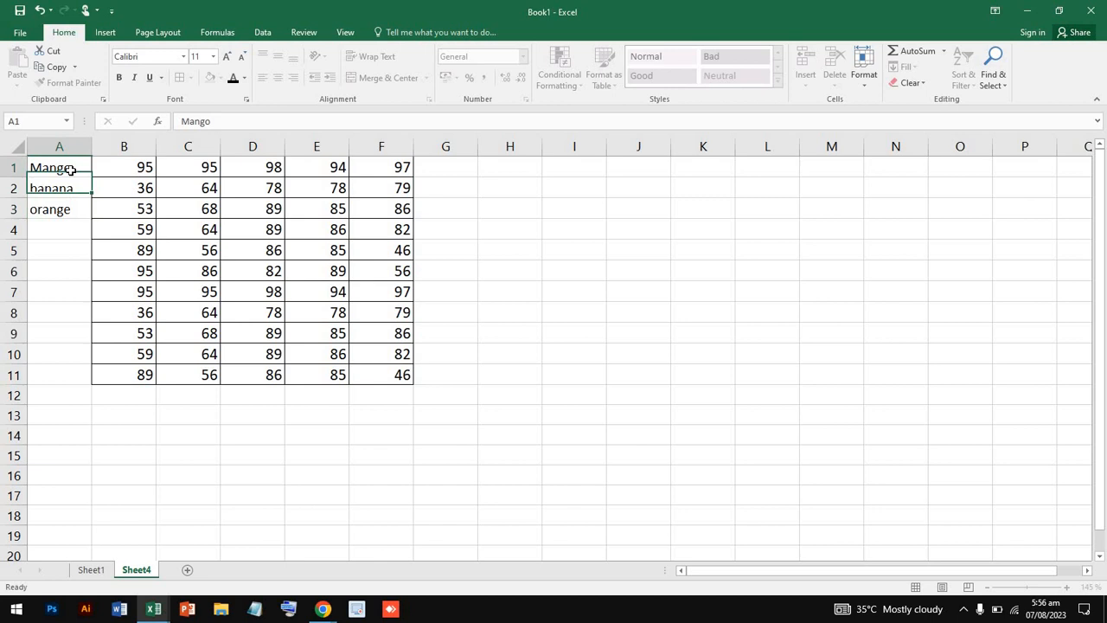
{"action": "left_click_drag", "start_coordinate": [71, 170], "coordinate": [71, 173]}
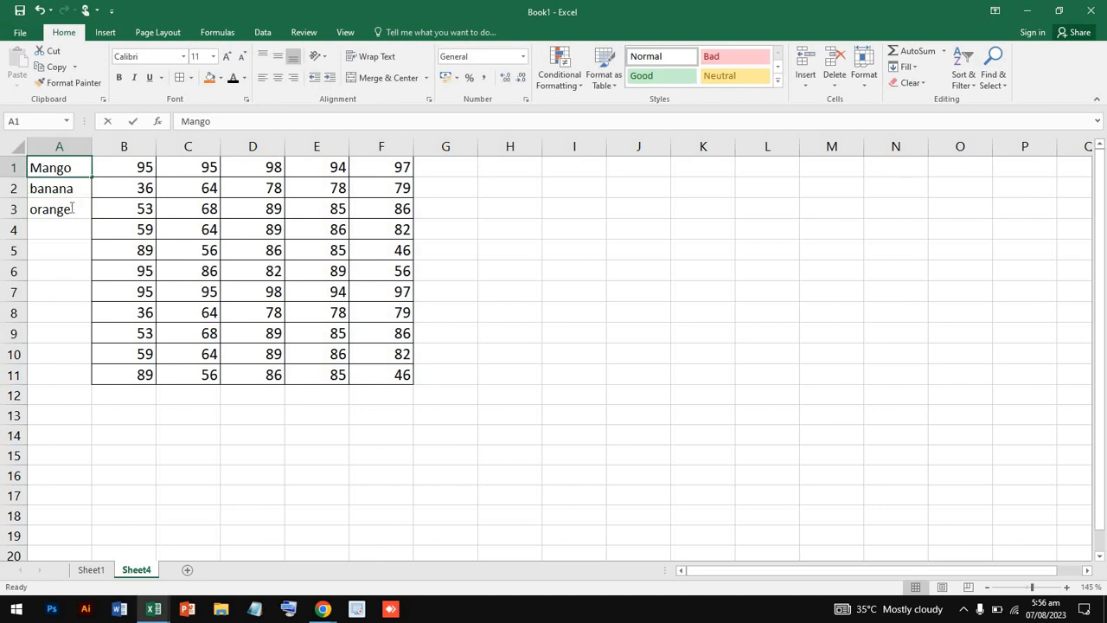
{"action": "double_click", "coordinate": [78, 176]}
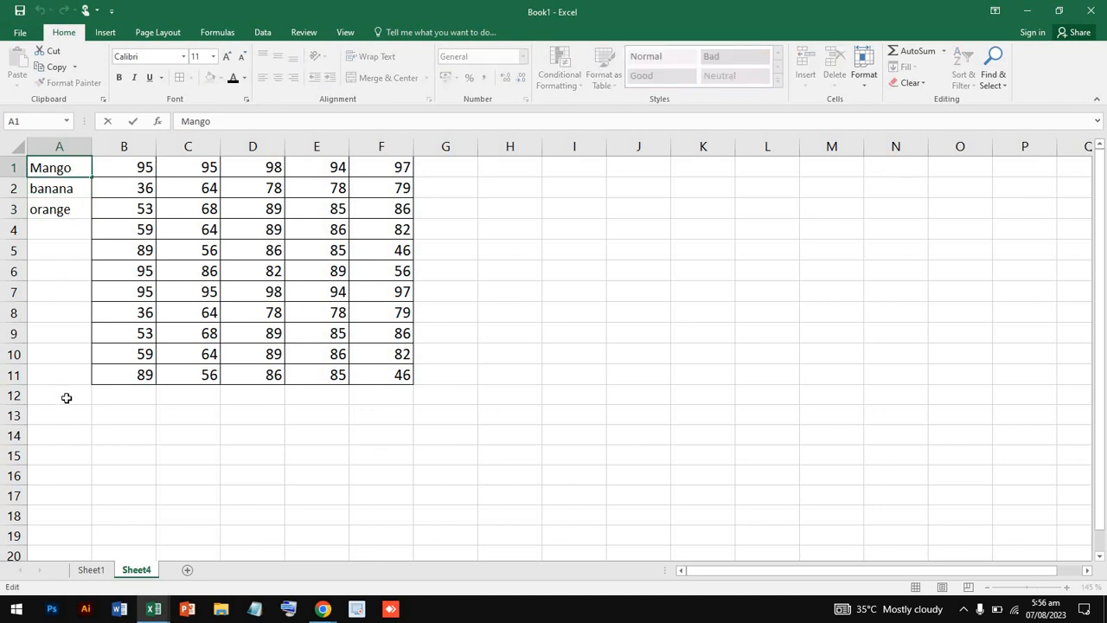
- Copy the student names in A5:A9 of Sheet1 and paste them into Sheet4 at A4 and again at A9
{"action": "left_click", "coordinate": [91, 571]}
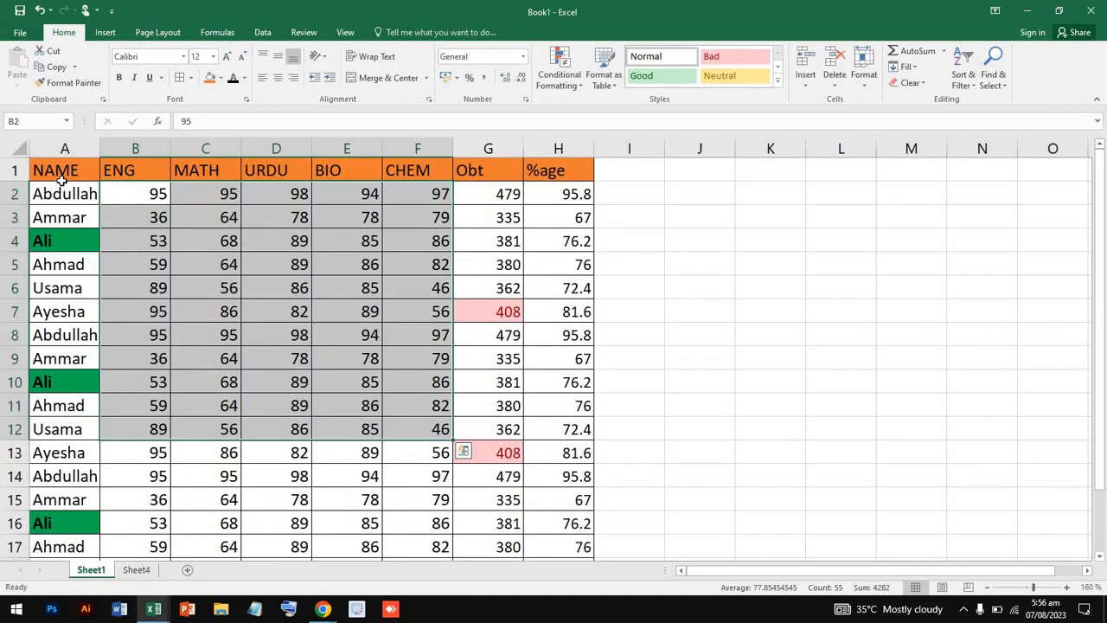
{"action": "left_click_drag", "start_coordinate": [53, 268], "coordinate": [65, 355]}
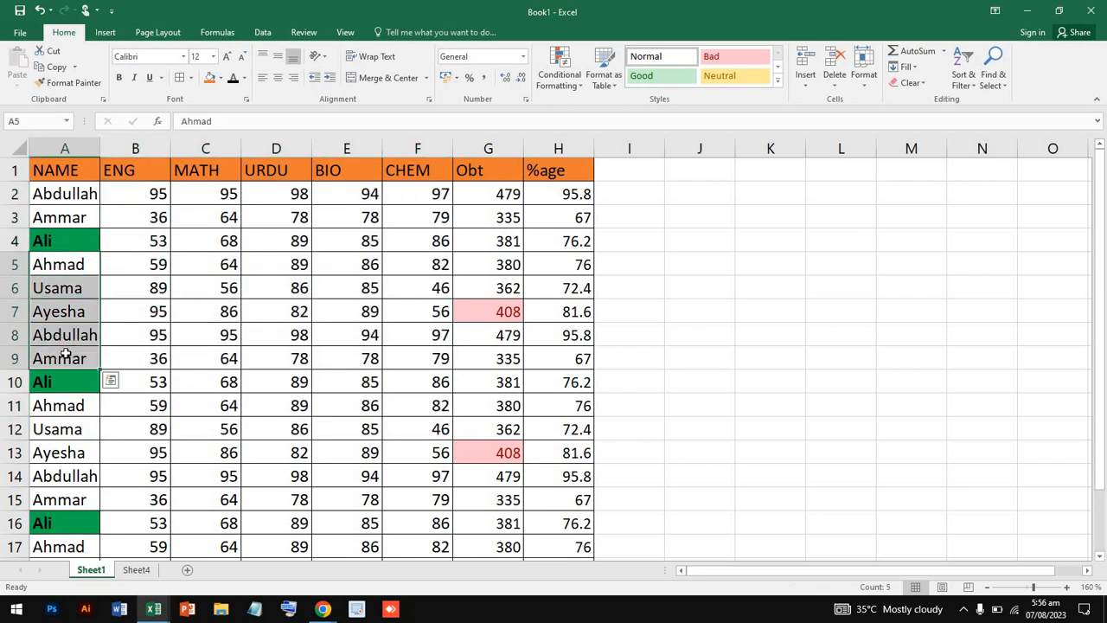
{"action": "key", "text": "ctrl+c"}
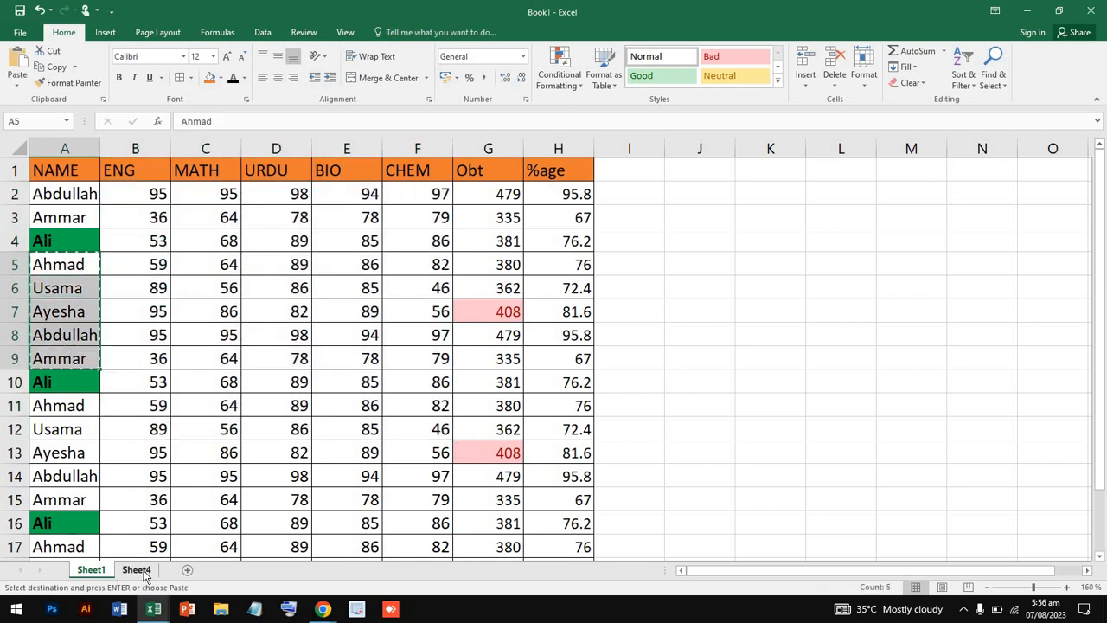
{"action": "left_click", "coordinate": [137, 570]}
{"action": "left_click", "coordinate": [66, 231]}
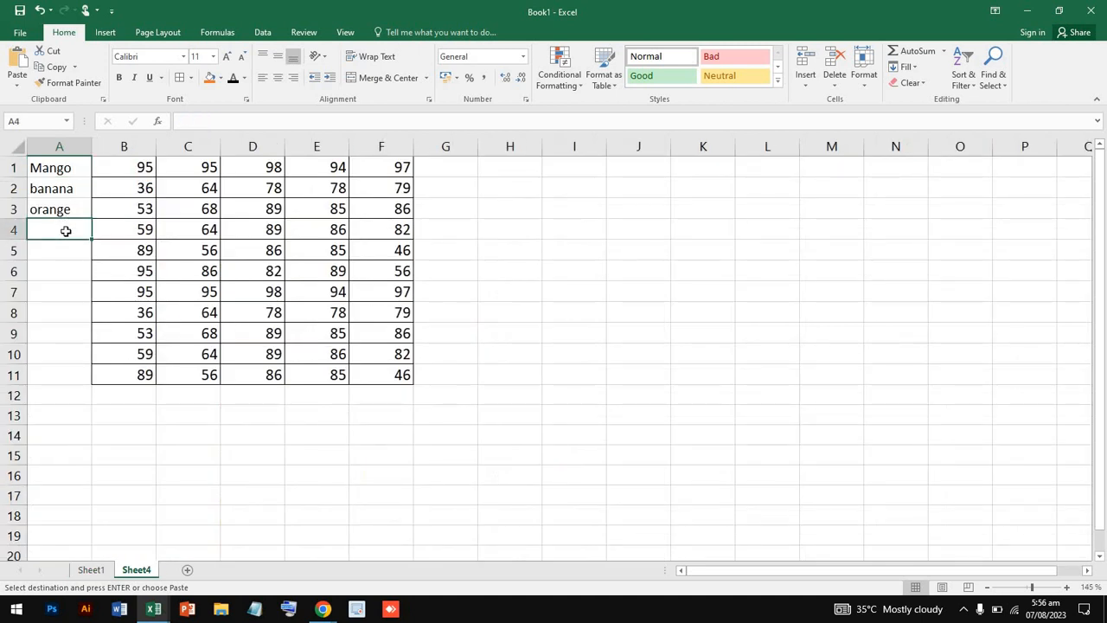
{"action": "key", "text": "ctrl+v"}
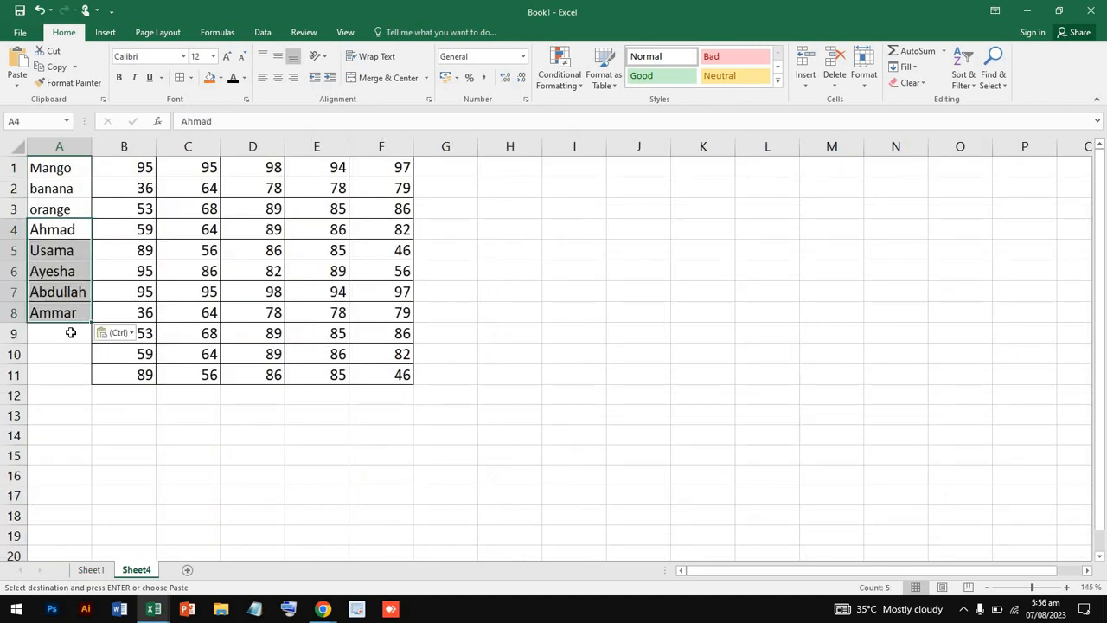
{"action": "left_click", "coordinate": [71, 332]}
{"action": "key", "text": "ctrl+v"}
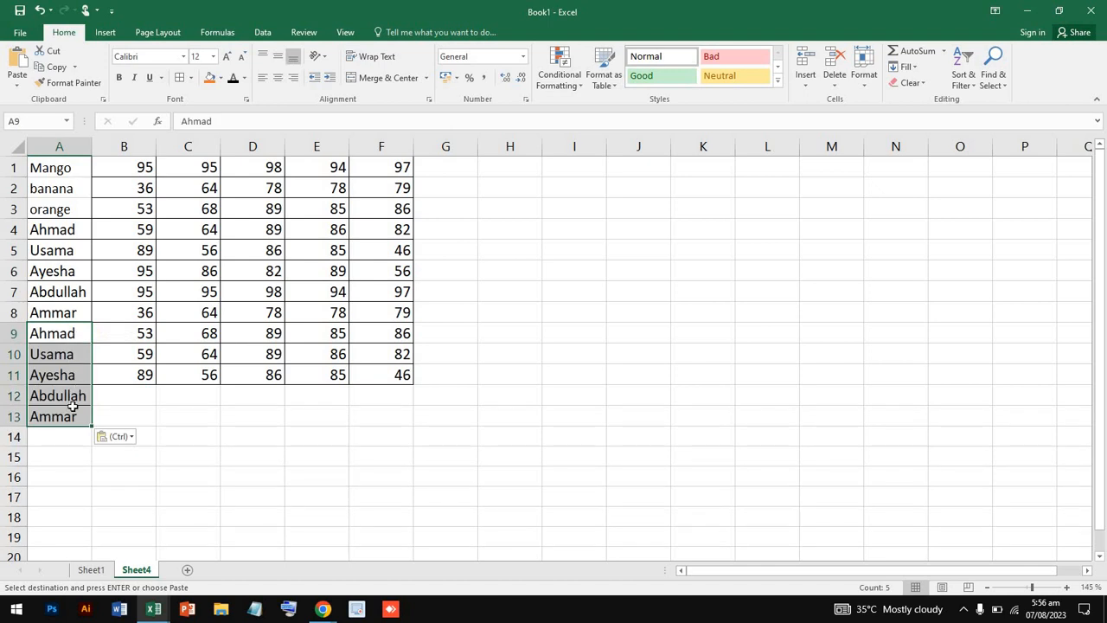
- Copy the numbers in B10:F11 and paste them at B12 to fill the last two labelled rows
{"action": "left_click", "coordinate": [103, 390]}
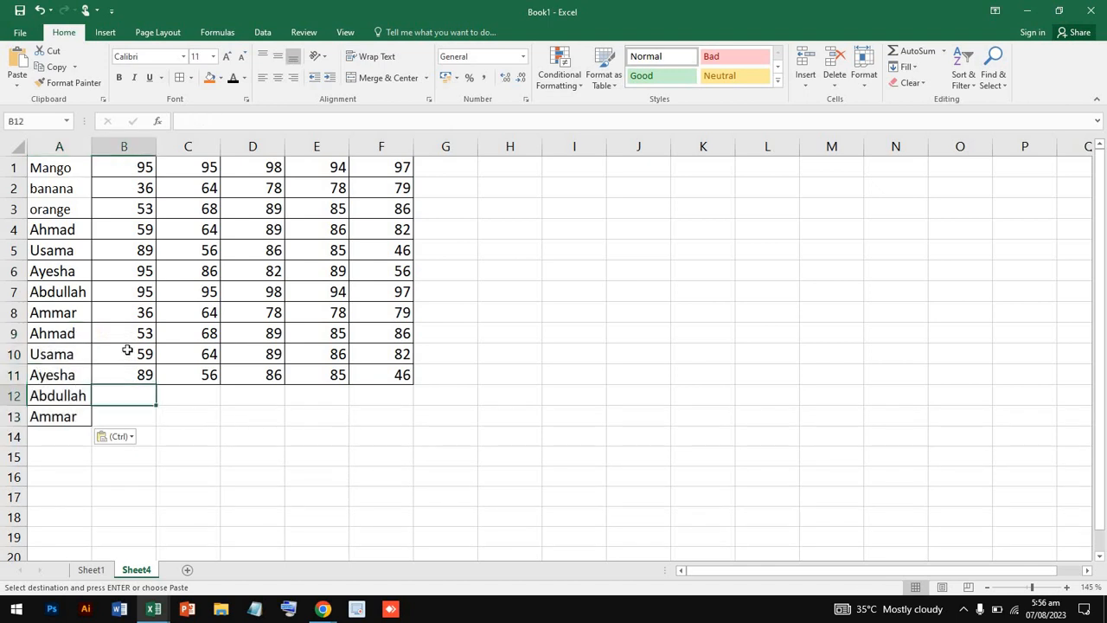
{"action": "left_click", "coordinate": [127, 350]}
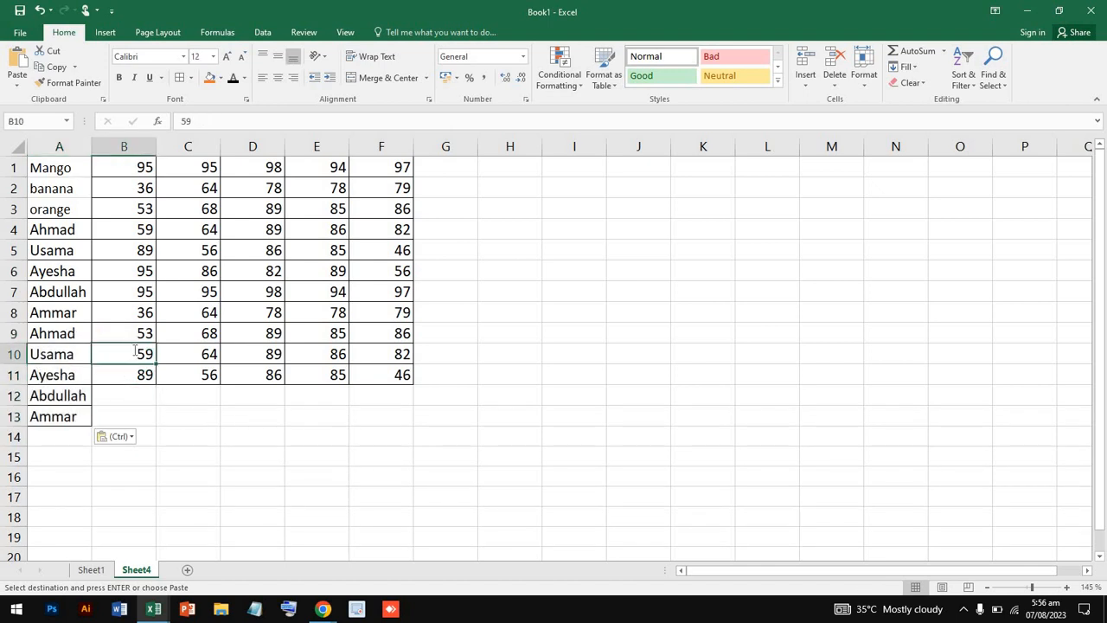
{"action": "left_click", "coordinate": [170, 387]}
{"action": "left_click", "coordinate": [144, 351]}
{"action": "left_click_drag", "start_coordinate": [325, 385], "coordinate": [370, 378]}
{"action": "key", "text": "ctrl+c"}
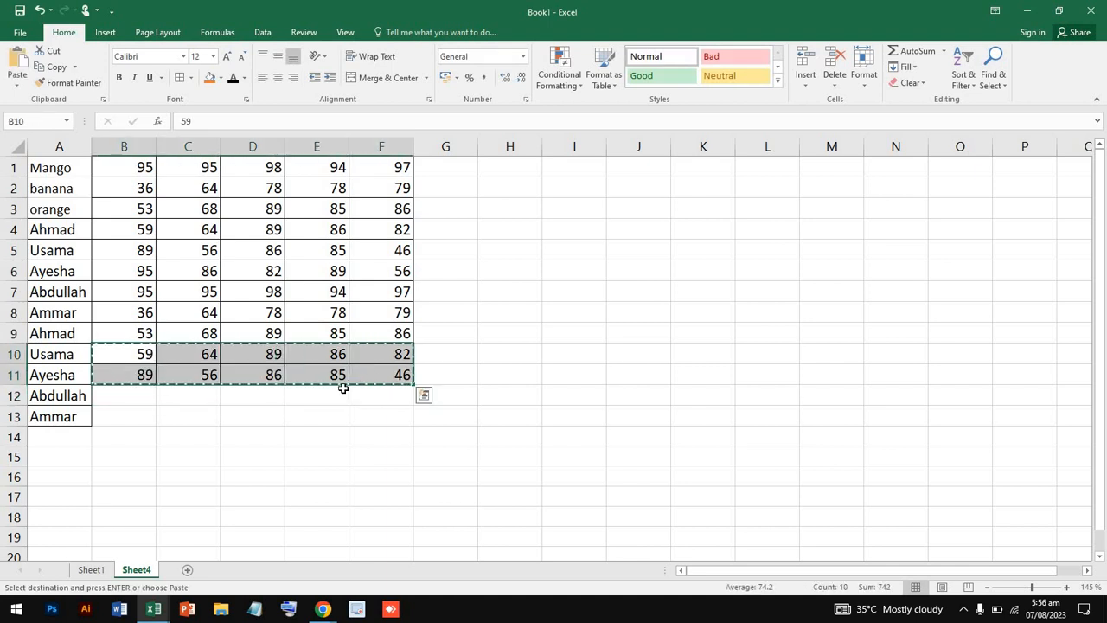
{"action": "left_click", "coordinate": [120, 394]}
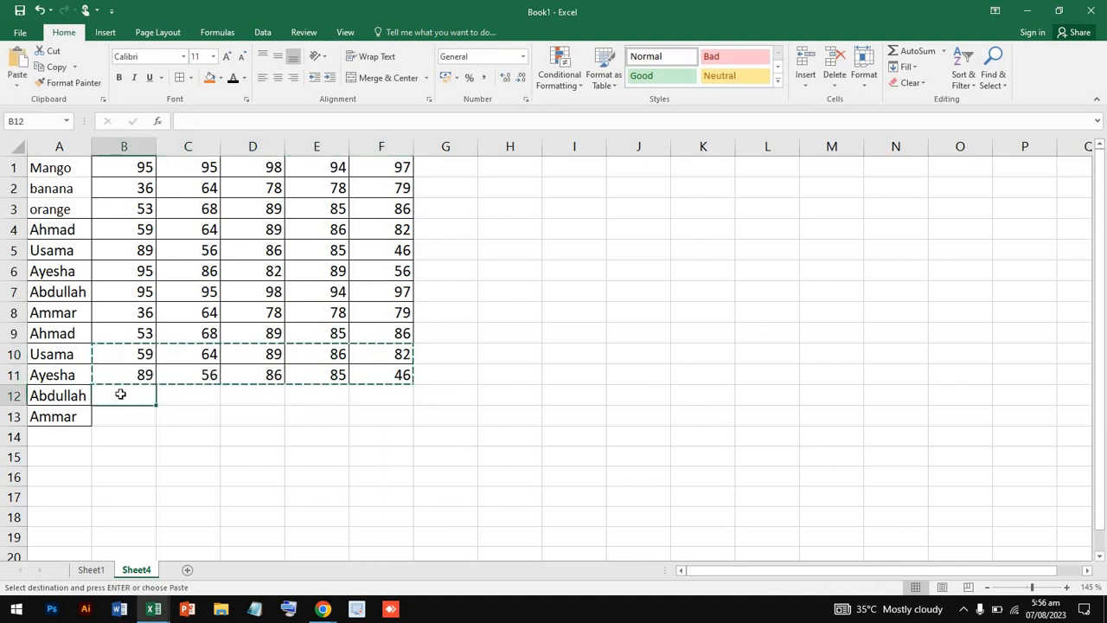
{"action": "key", "text": "ctrl+v"}
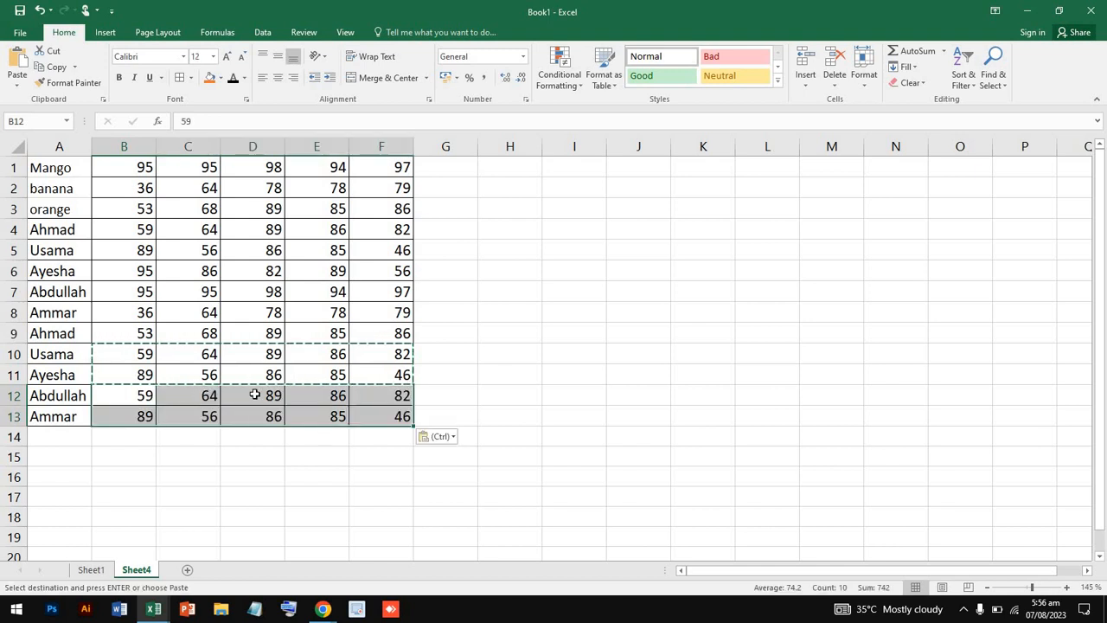
{"action": "double_click", "coordinate": [269, 395]}
{"action": "left_click_drag", "start_coordinate": [269, 395], "coordinate": [277, 397]}
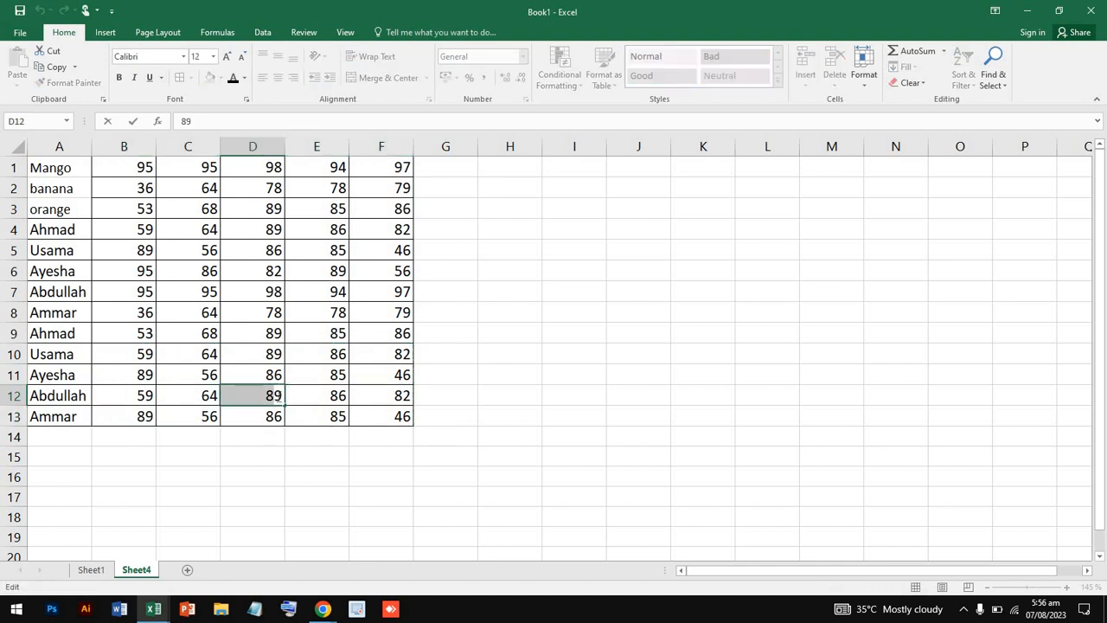
{"action": "key", "text": "Escape"}
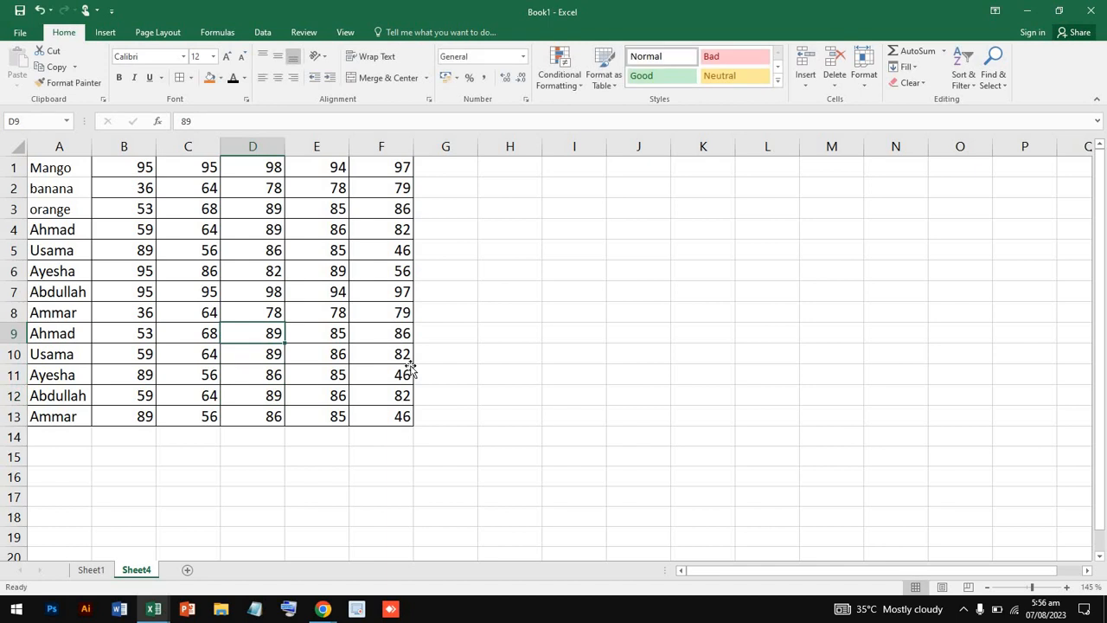
{"action": "left_click", "coordinate": [407, 371]}
{"action": "left_click", "coordinate": [519, 314]}
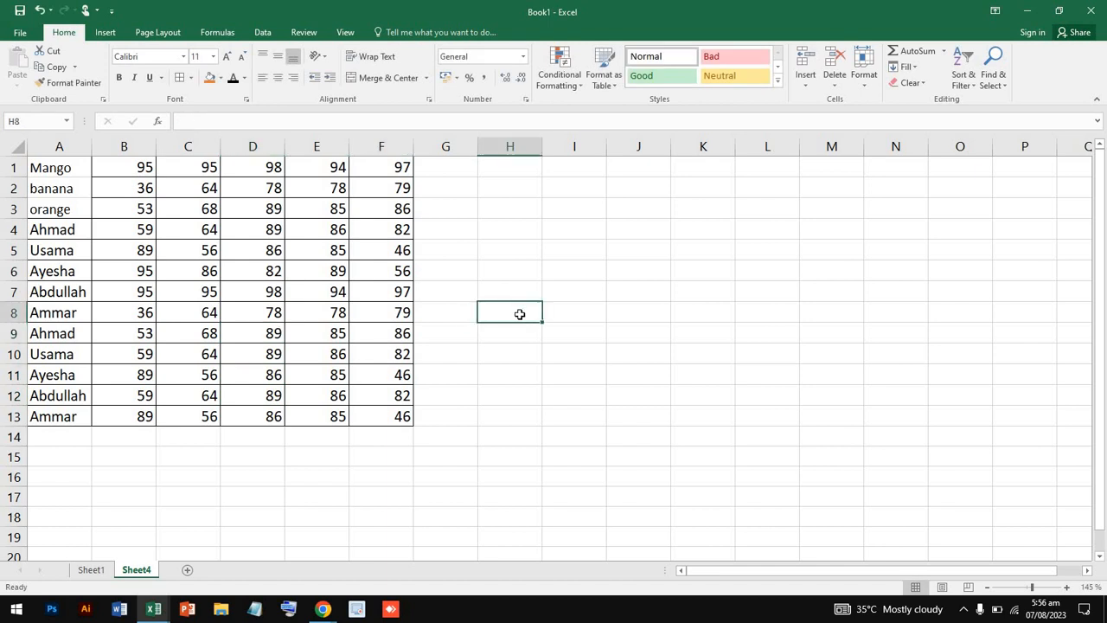
- Apply a Top 10 Items rule to A1:F13, trying Red Text and Red Border before choosing Yellow Fill with Dark Yellow Text
{"action": "left_click_drag", "start_coordinate": [76, 171], "coordinate": [404, 419]}
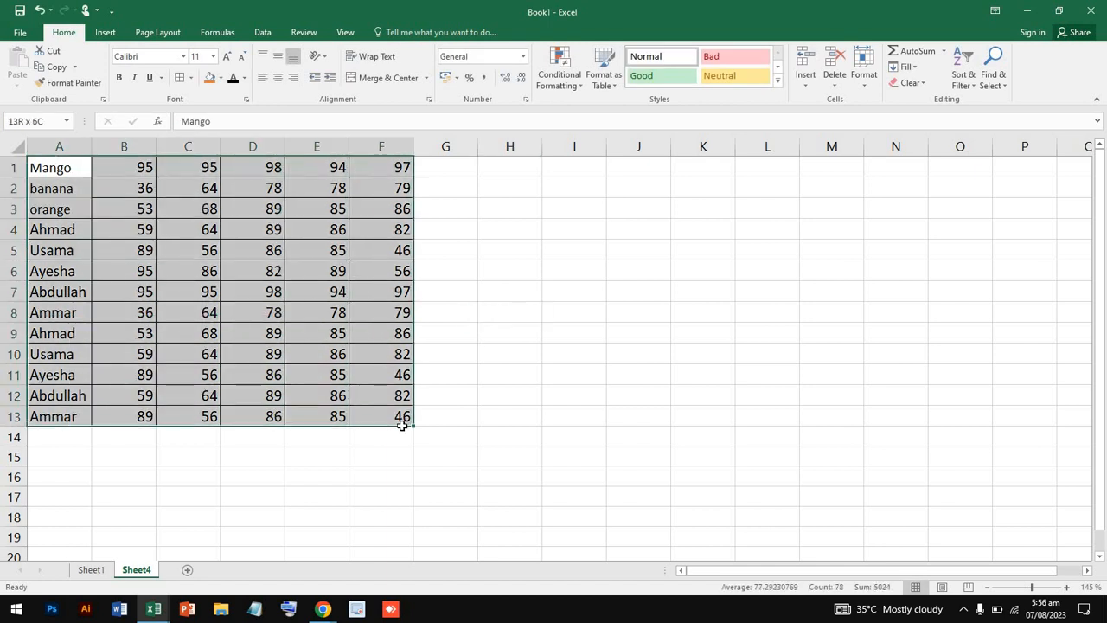
{"action": "left_click", "coordinate": [556, 83]}
{"action": "mouse_move", "coordinate": [630, 143]}
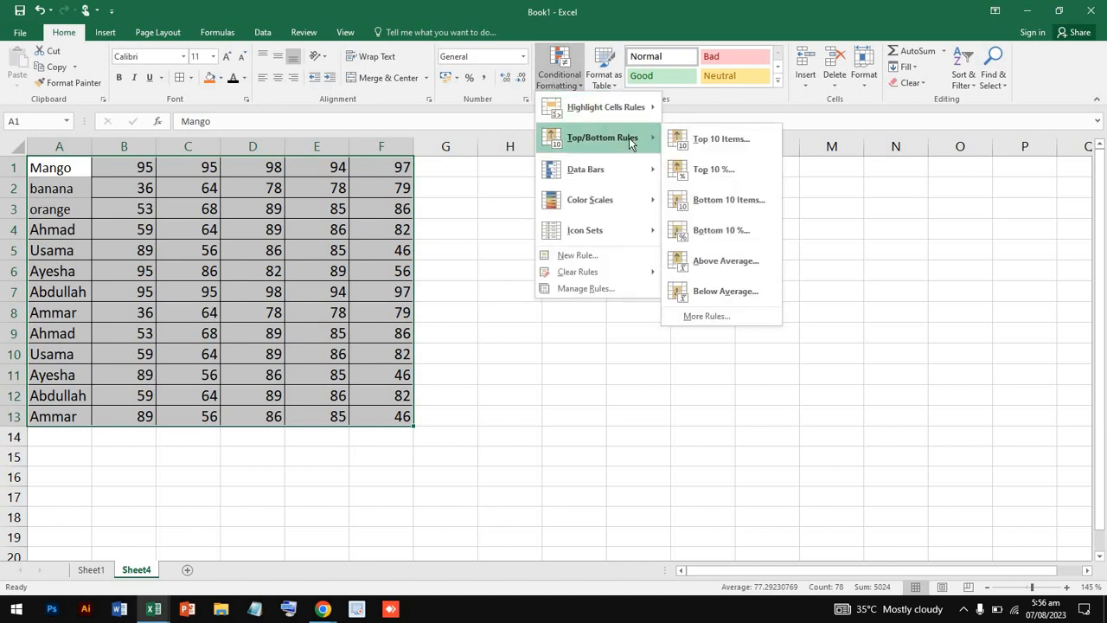
{"action": "left_click", "coordinate": [715, 141]}
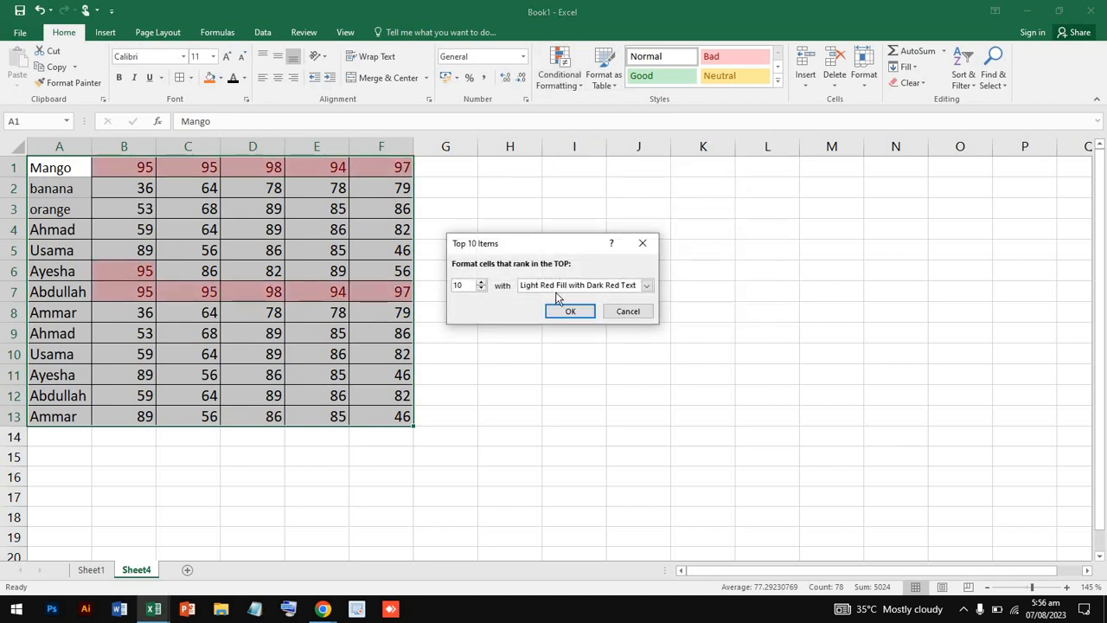
{"action": "left_click", "coordinate": [647, 287]}
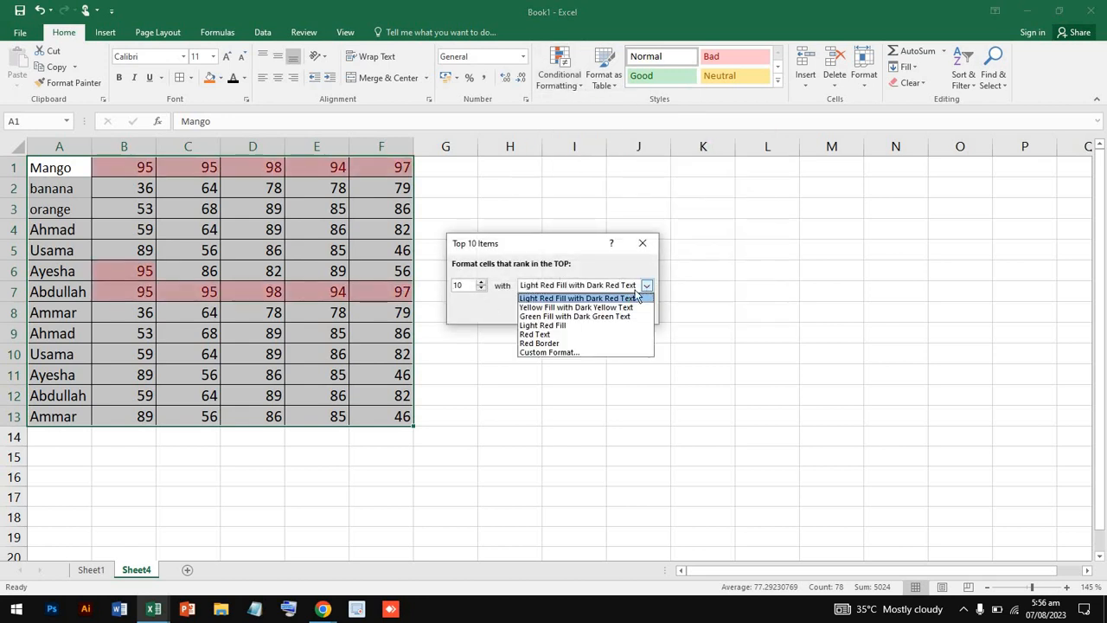
{"action": "left_click", "coordinate": [535, 334]}
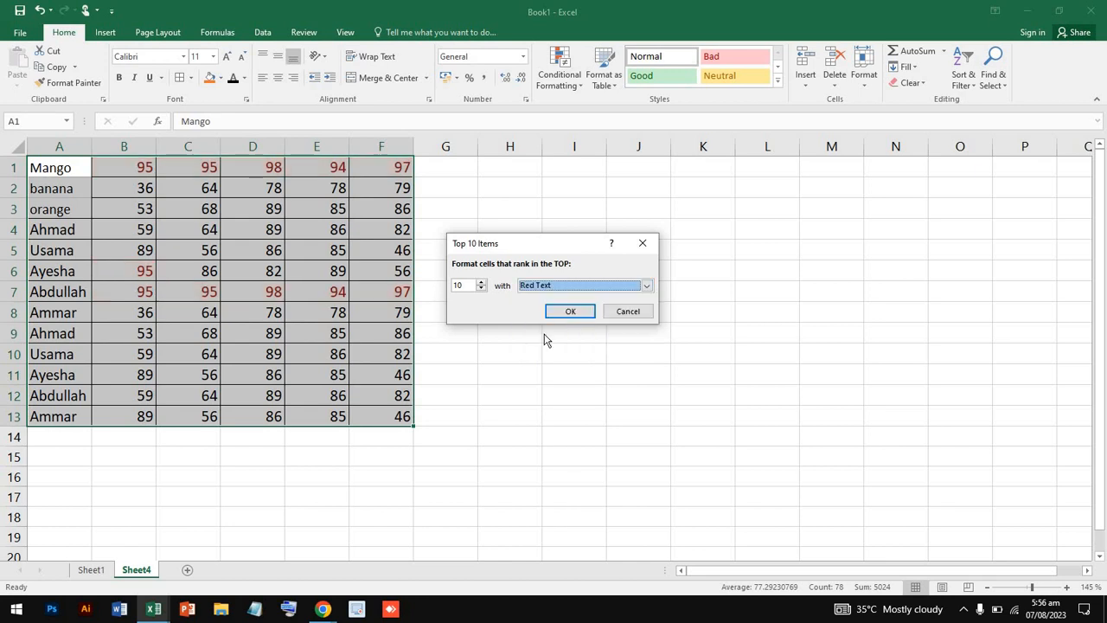
{"action": "left_click", "coordinate": [647, 285]}
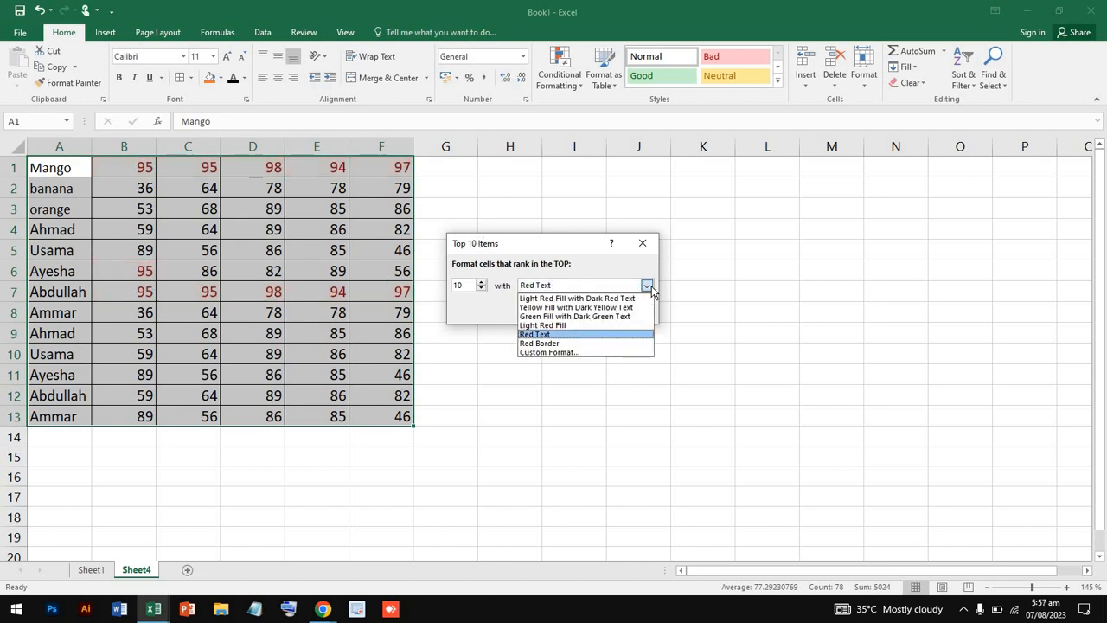
{"action": "left_click", "coordinate": [561, 344]}
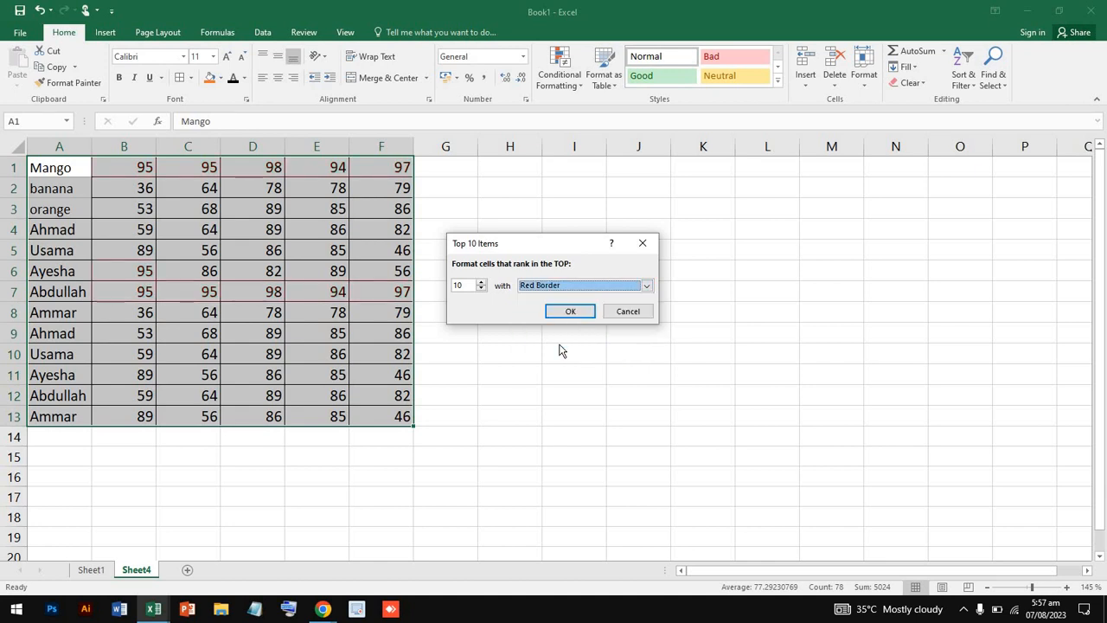
{"action": "left_click", "coordinate": [648, 288]}
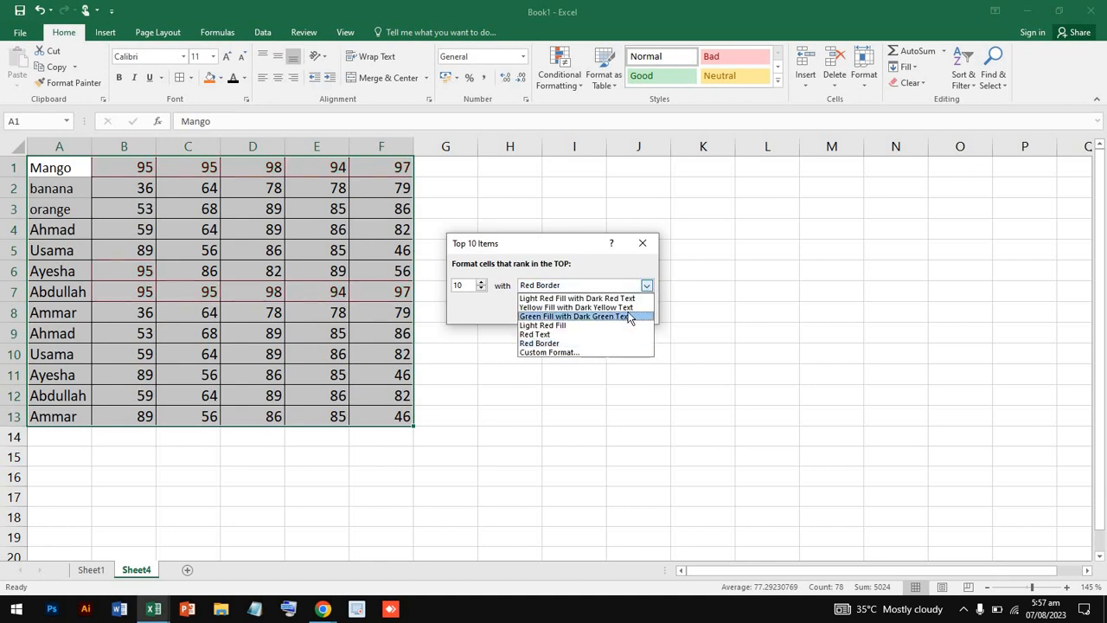
{"action": "left_click", "coordinate": [630, 308]}
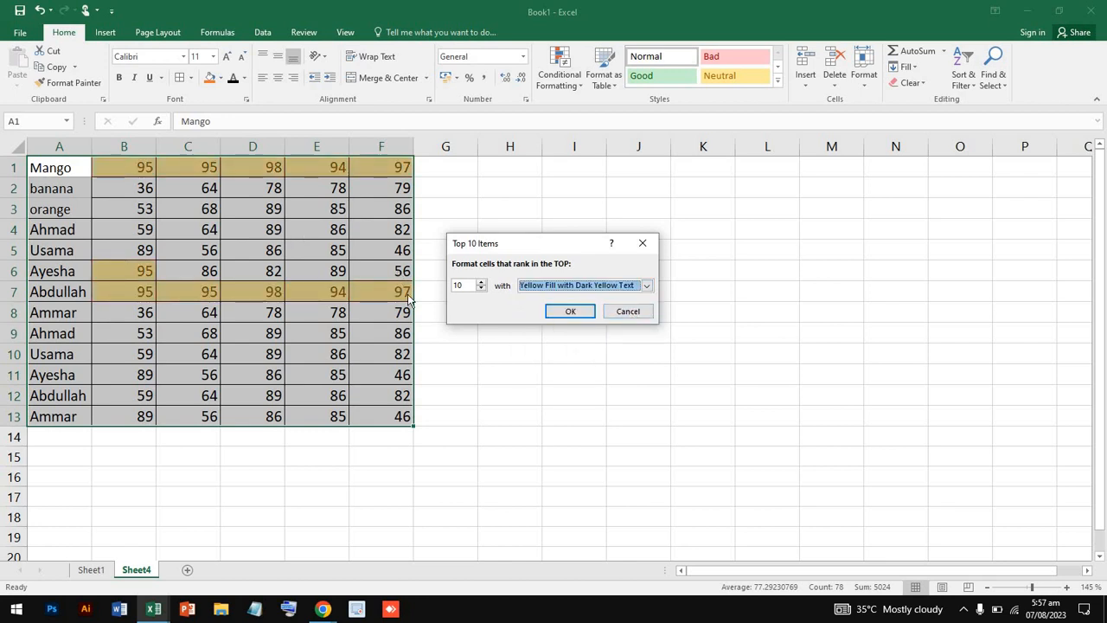
{"action": "left_click", "coordinate": [568, 312]}
{"action": "left_click", "coordinate": [363, 274]}
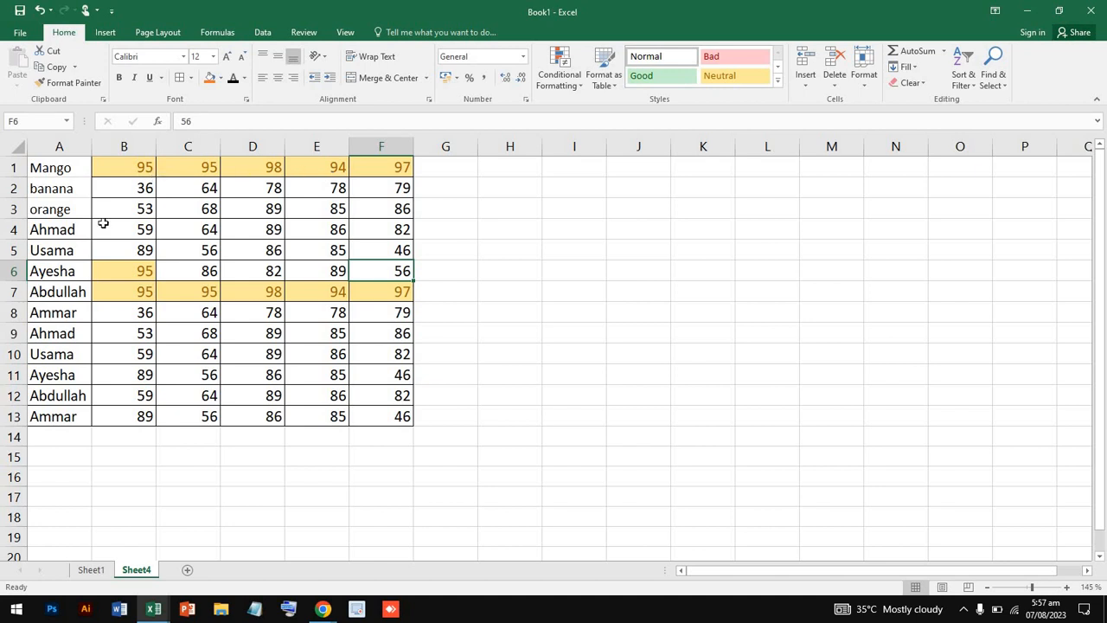
{"action": "left_click_drag", "start_coordinate": [78, 279], "coordinate": [116, 276]}
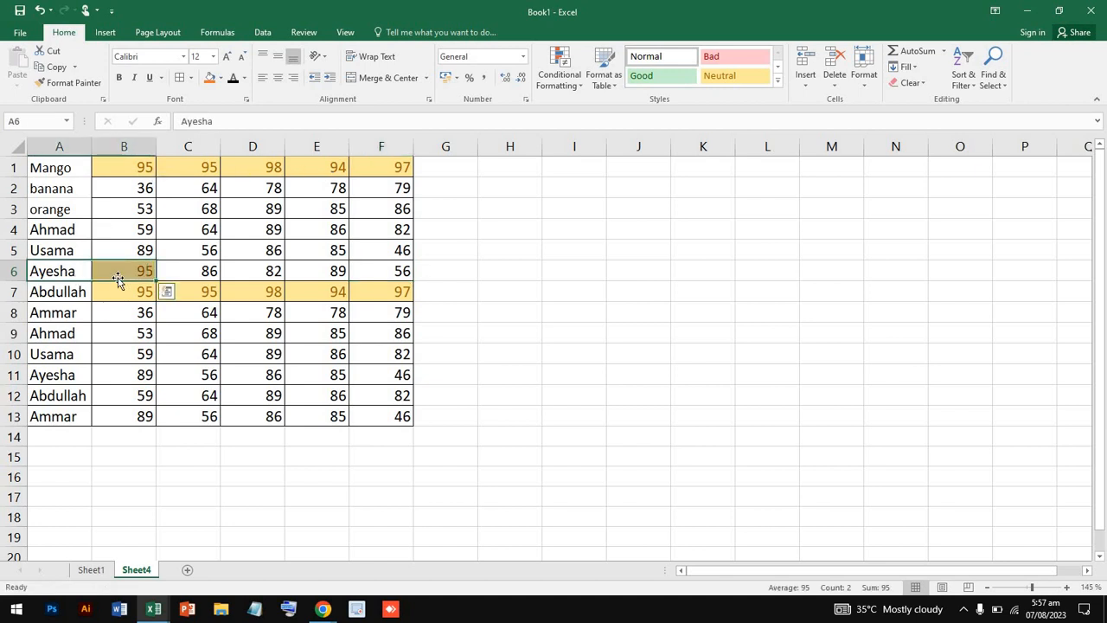
{"action": "left_click", "coordinate": [137, 273]}
- Apply a Top 10 Items rule to cell D7 alone, with rank 9 and Light Red Fill with Dark Red Text
{"action": "left_click", "coordinate": [225, 293]}
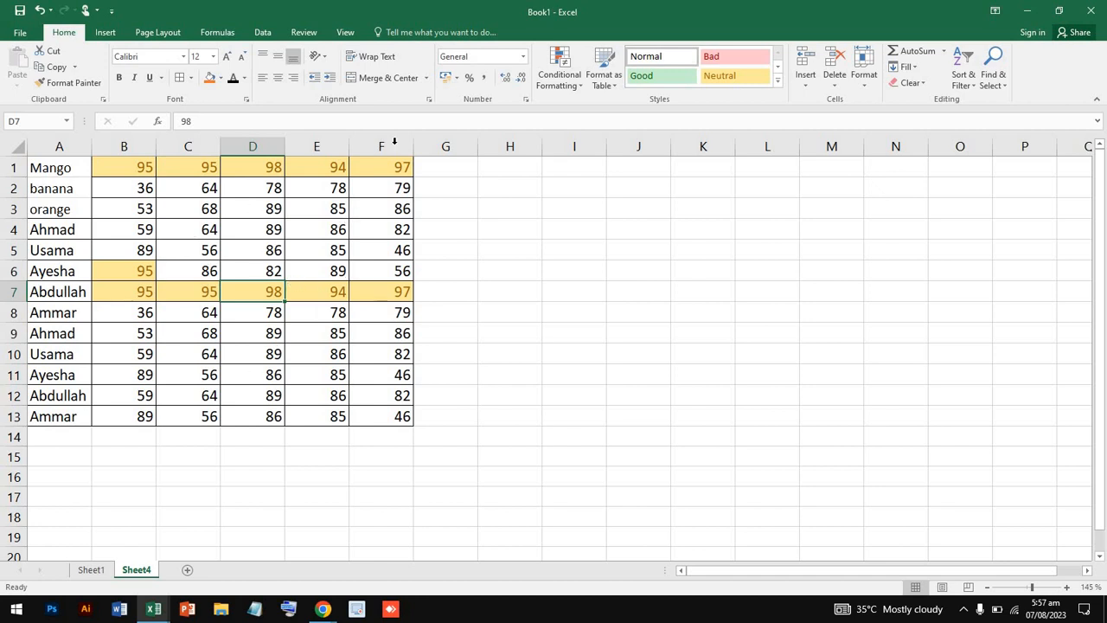
{"action": "left_click", "coordinate": [604, 71]}
{"action": "left_click", "coordinate": [558, 79]}
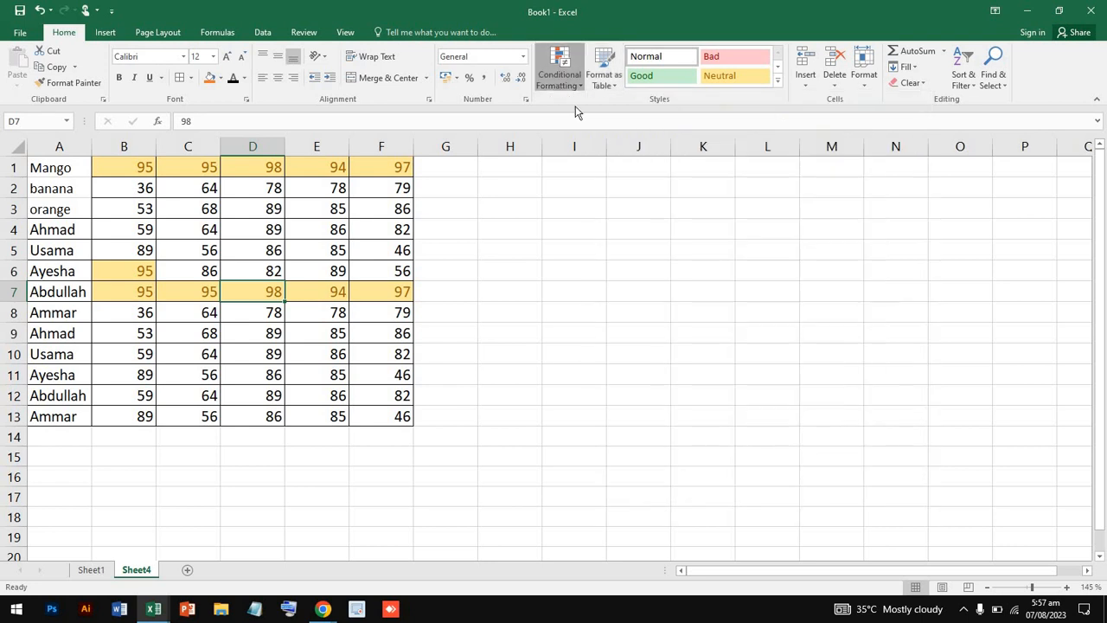
{"action": "left_click", "coordinate": [561, 76]}
{"action": "mouse_move", "coordinate": [606, 139]}
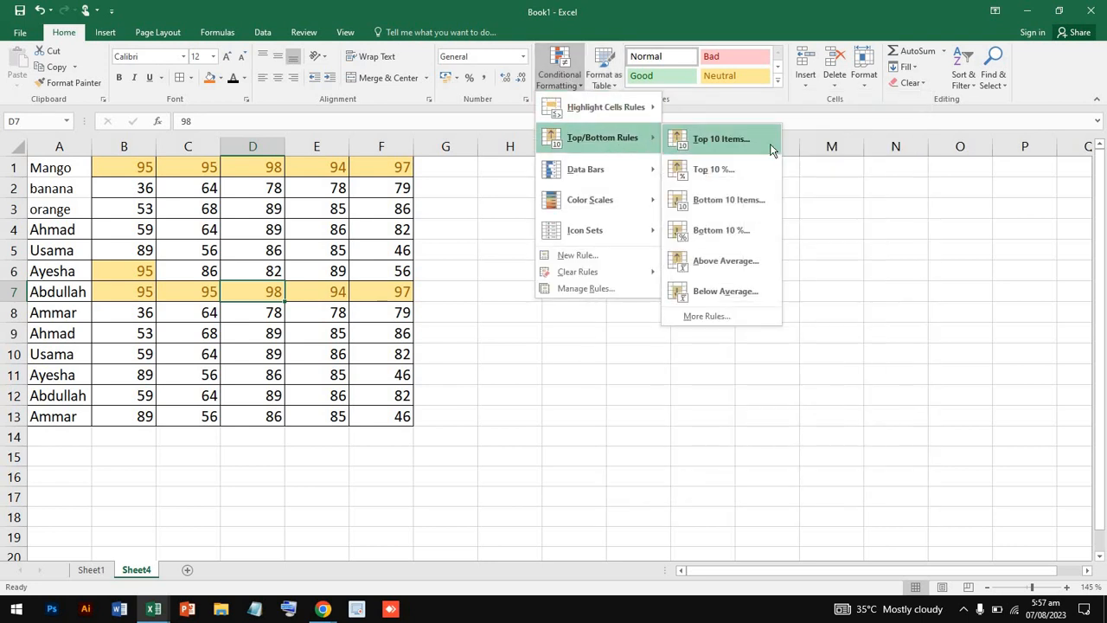
{"action": "left_click", "coordinate": [773, 150]}
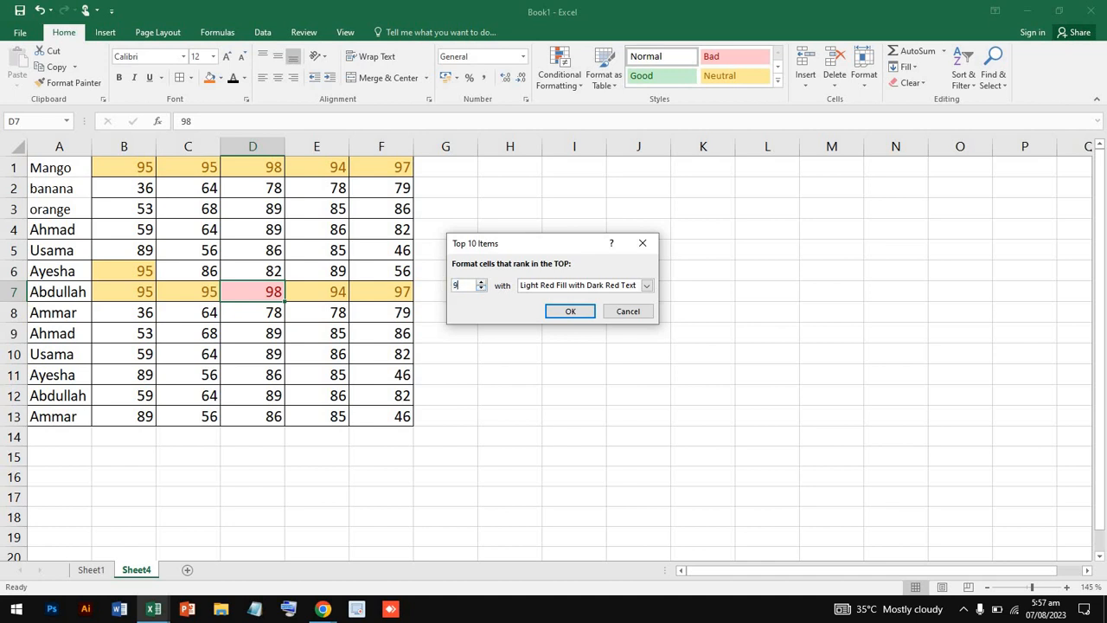
{"action": "left_click", "coordinate": [570, 312]}
{"action": "left_click", "coordinate": [365, 288]}
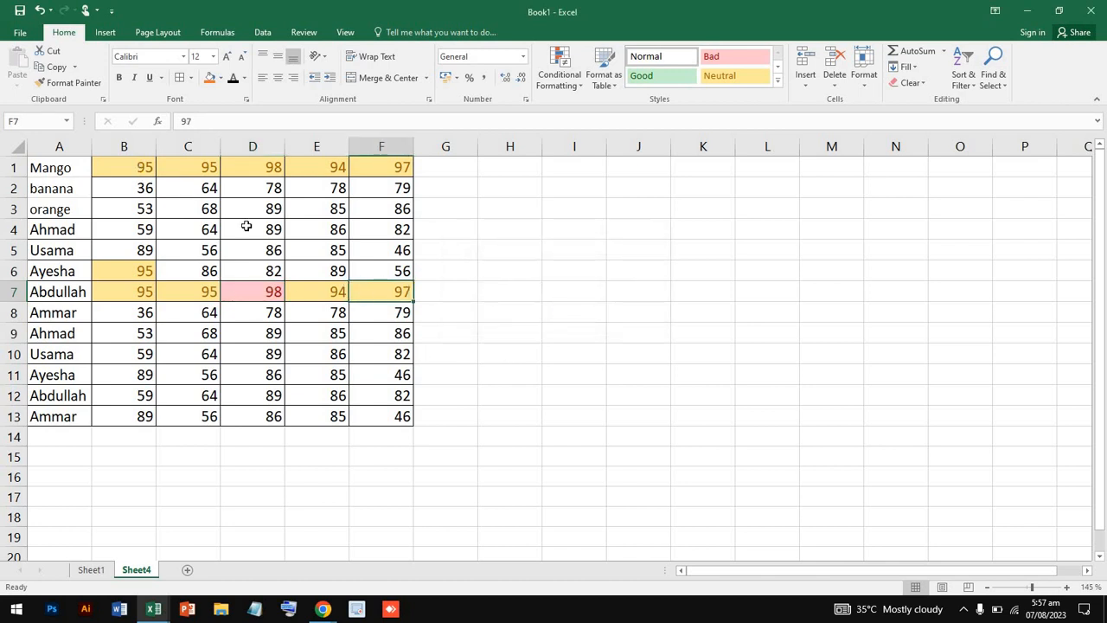
- Start a new Top 10 Items rule on the numbers in B1:F13 and try ranks of 90 and 85
{"action": "left_click_drag", "start_coordinate": [124, 167], "coordinate": [398, 419]}
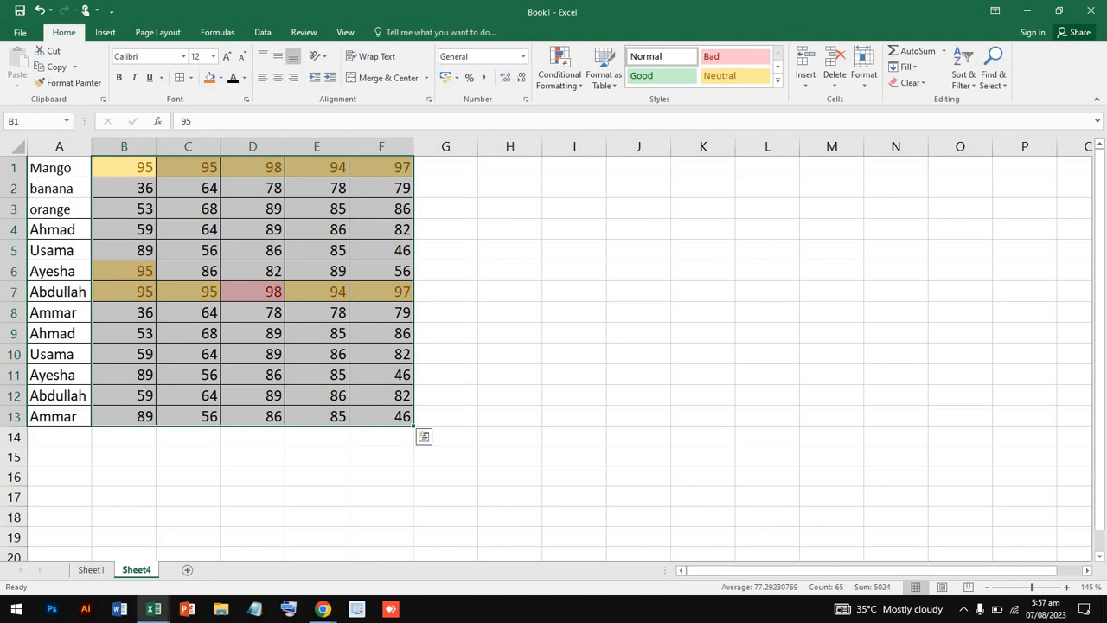
{"action": "left_click", "coordinate": [560, 74]}
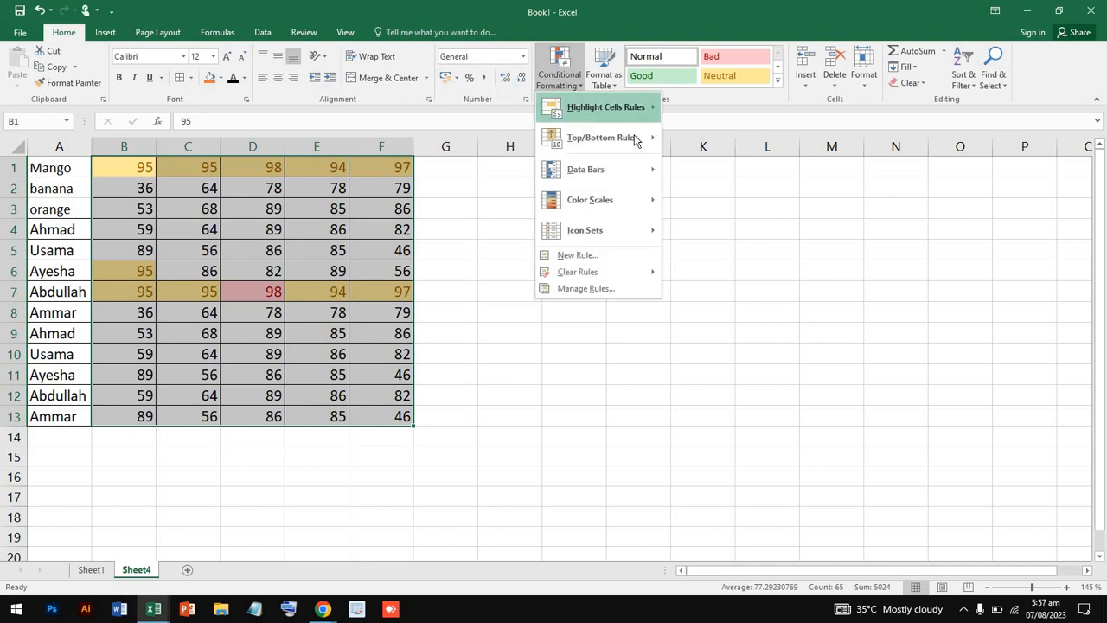
{"action": "mouse_move", "coordinate": [635, 139]}
{"action": "left_click", "coordinate": [707, 140]}
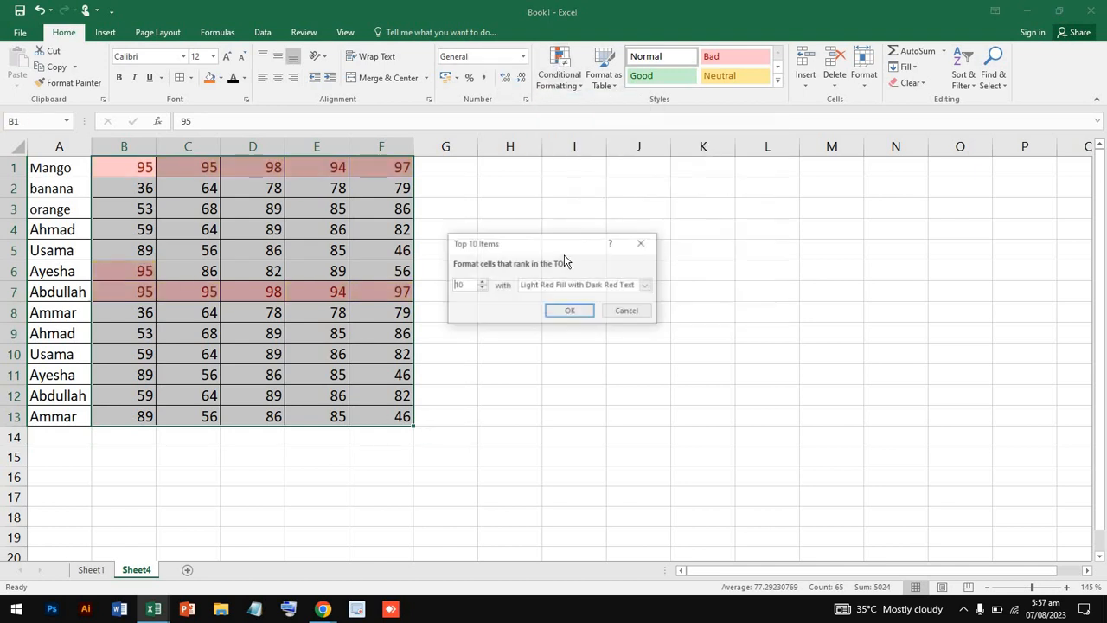
{"action": "key", "text": "BackSpace"}
{"action": "key", "text": "BackSpace"}
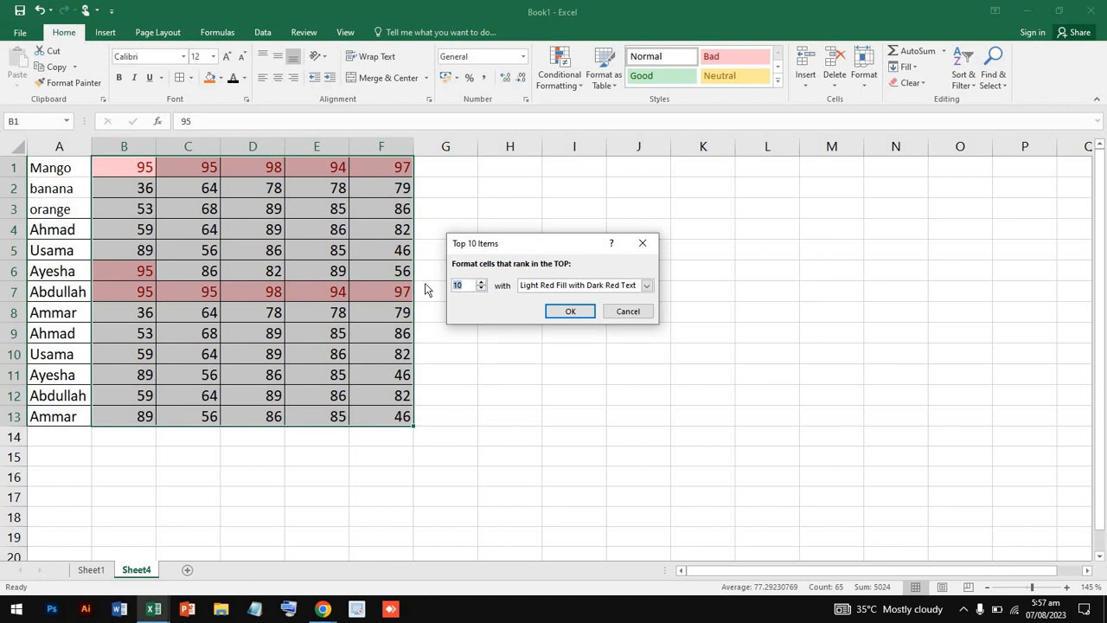
{"action": "type", "text": "90"}
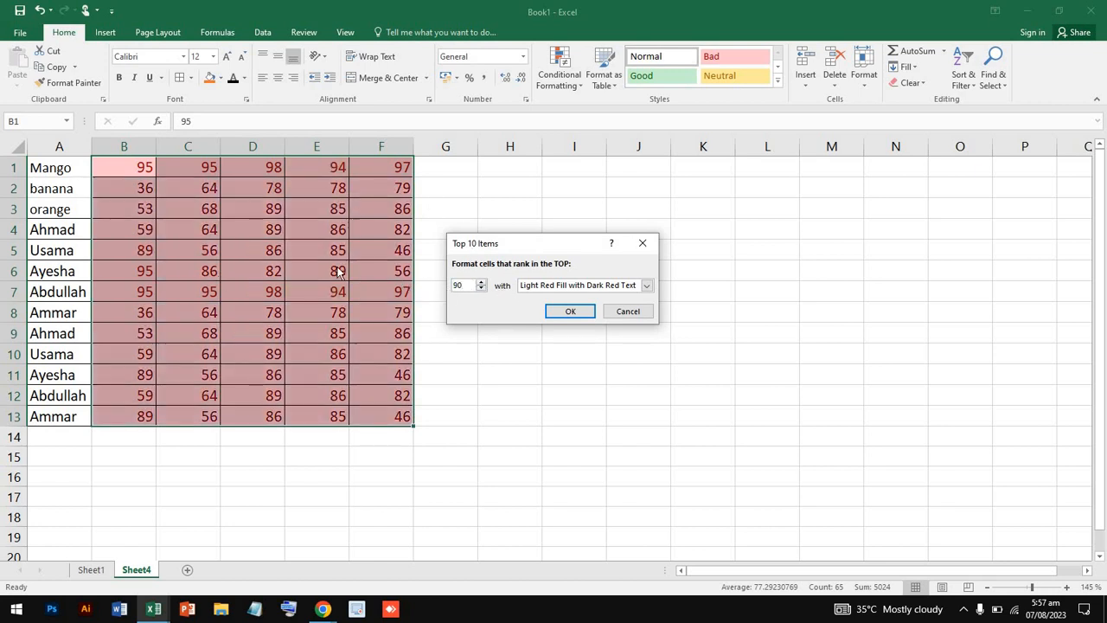
{"action": "left_click", "coordinate": [648, 285]}
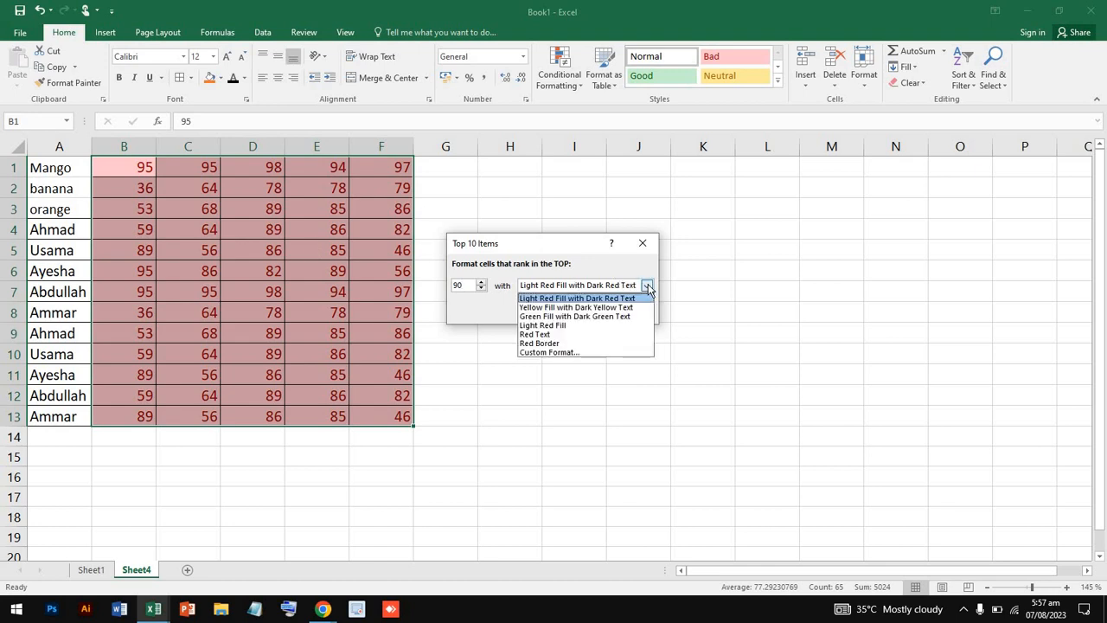
{"action": "left_click", "coordinate": [467, 287]}
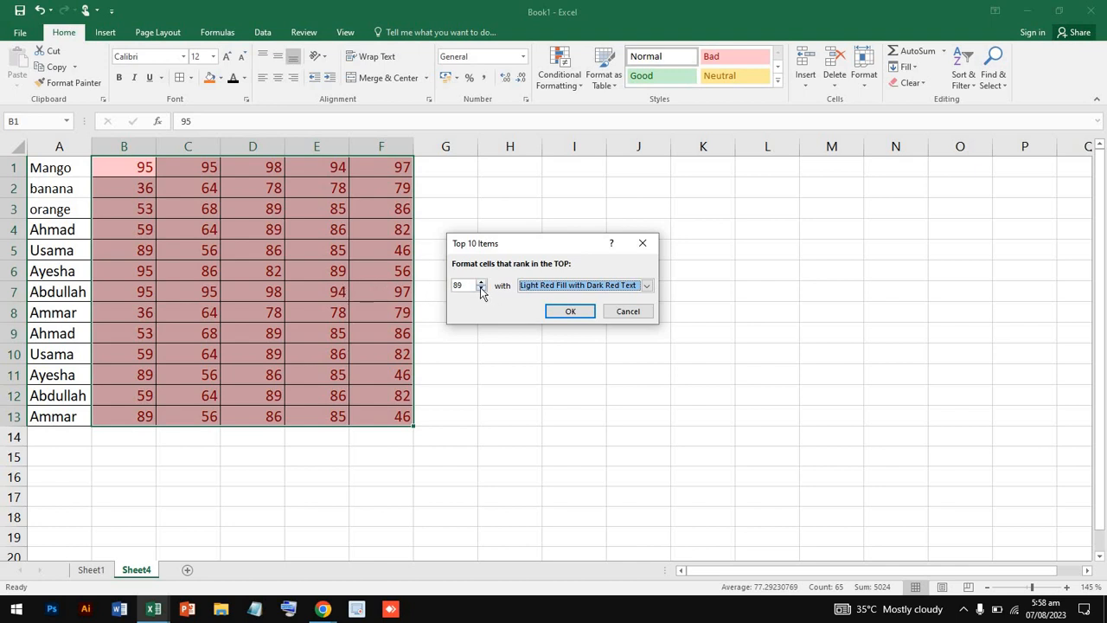
- Set the rule's rank to 10 and apply it with Light Red Fill with Dark Red Text
{"action": "double_click", "coordinate": [454, 284]}
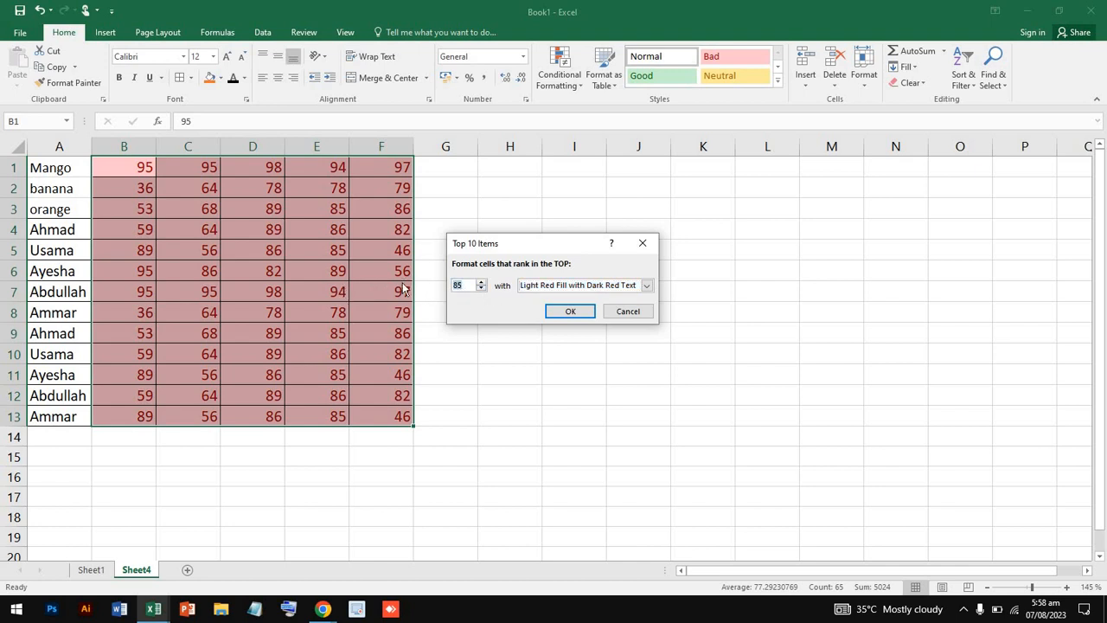
{"action": "type", "text": "10"}
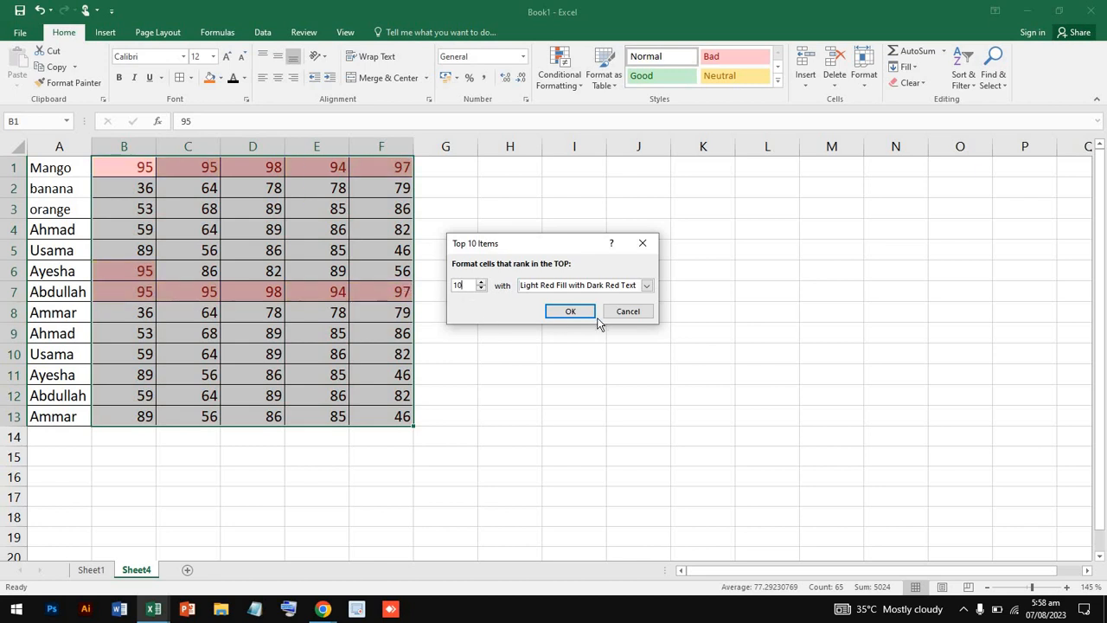
{"action": "left_click", "coordinate": [563, 313]}
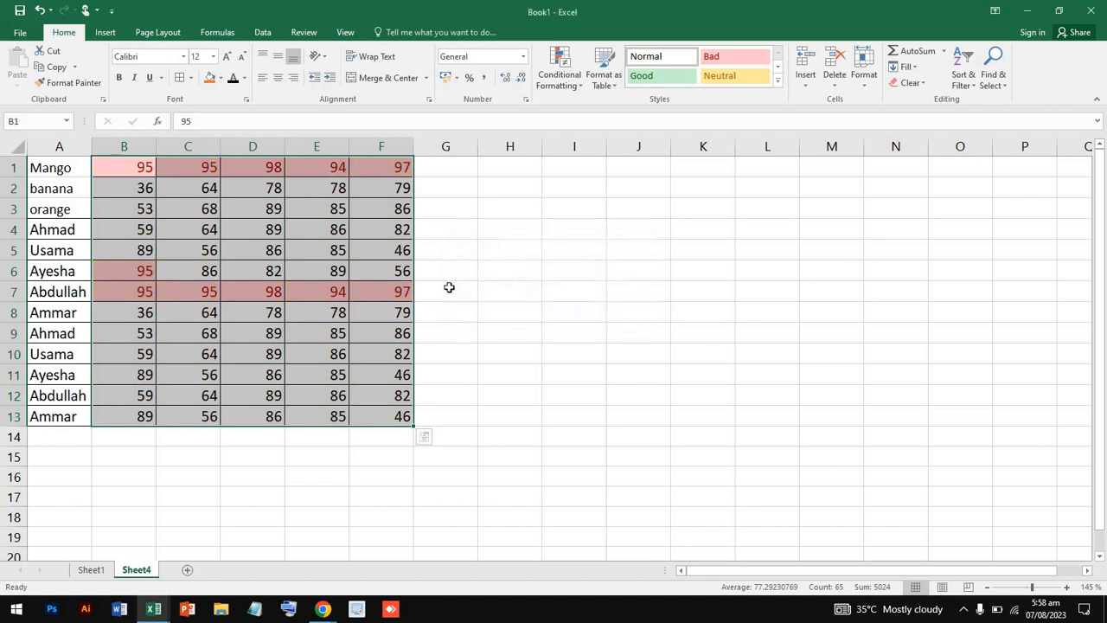
{"action": "left_click", "coordinate": [212, 204]}
{"action": "left_click", "coordinate": [144, 171]}
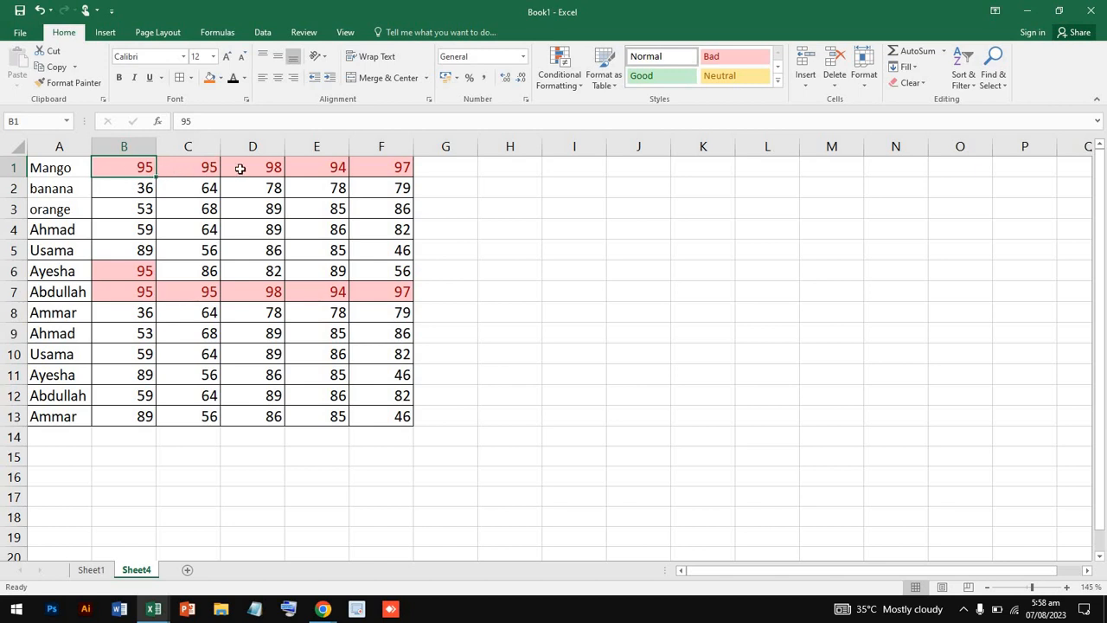
- Examine the values highlighted by the Top 10 Items rule in row 1 of Sheet4
{"action": "left_click", "coordinate": [176, 163]}
{"action": "left_click", "coordinate": [144, 164]}
{"action": "left_click", "coordinate": [196, 167]}
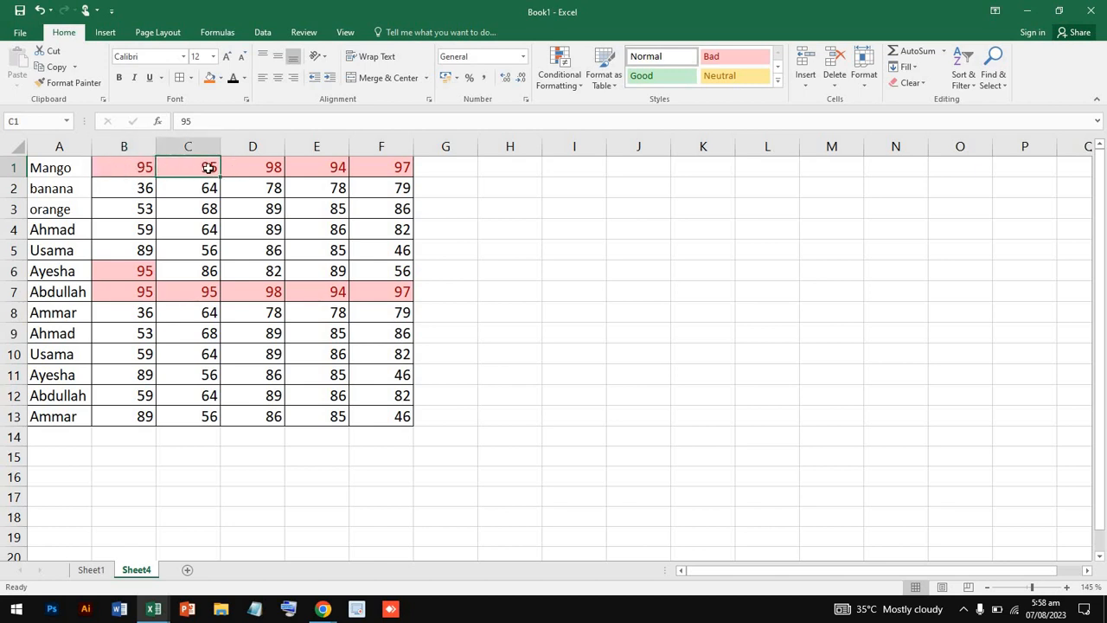
{"action": "left_click", "coordinate": [270, 165]}
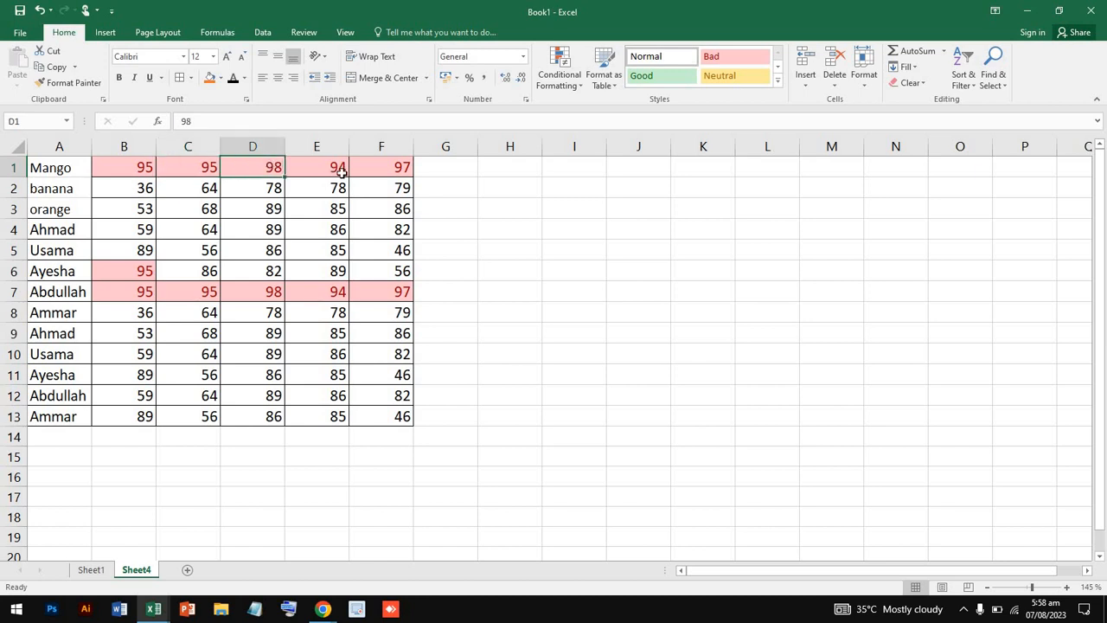
{"action": "left_click", "coordinate": [219, 164]}
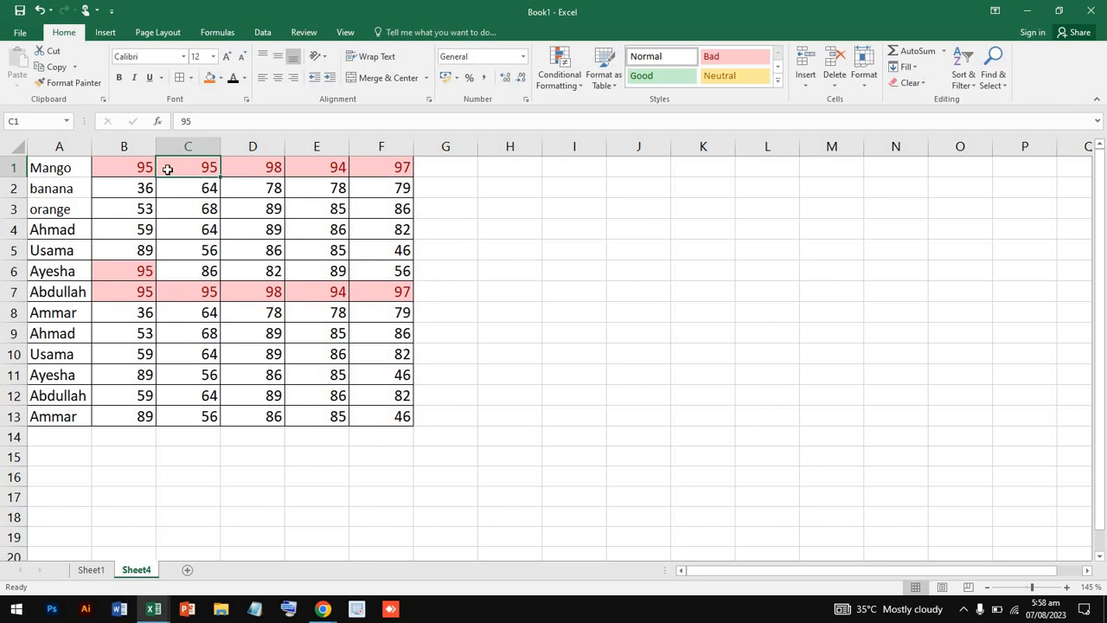
{"action": "left_click", "coordinate": [79, 161]}
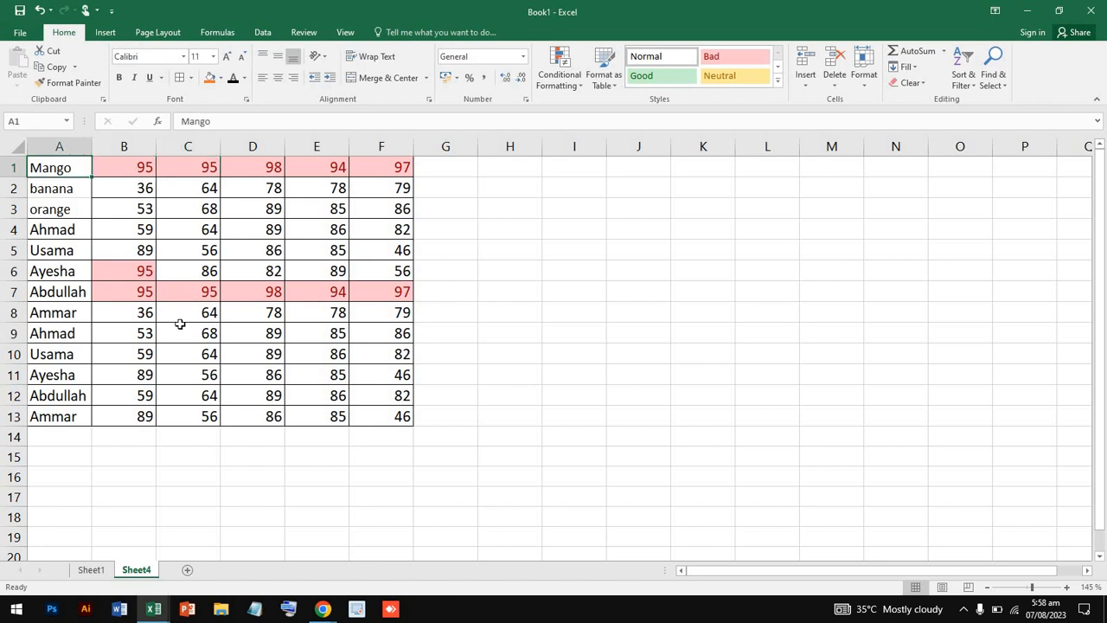
- Switch to the "Inventory list with highlighting1" workbook and show the beginning of its inventory table
{"action": "left_click", "coordinate": [1027, 10]}
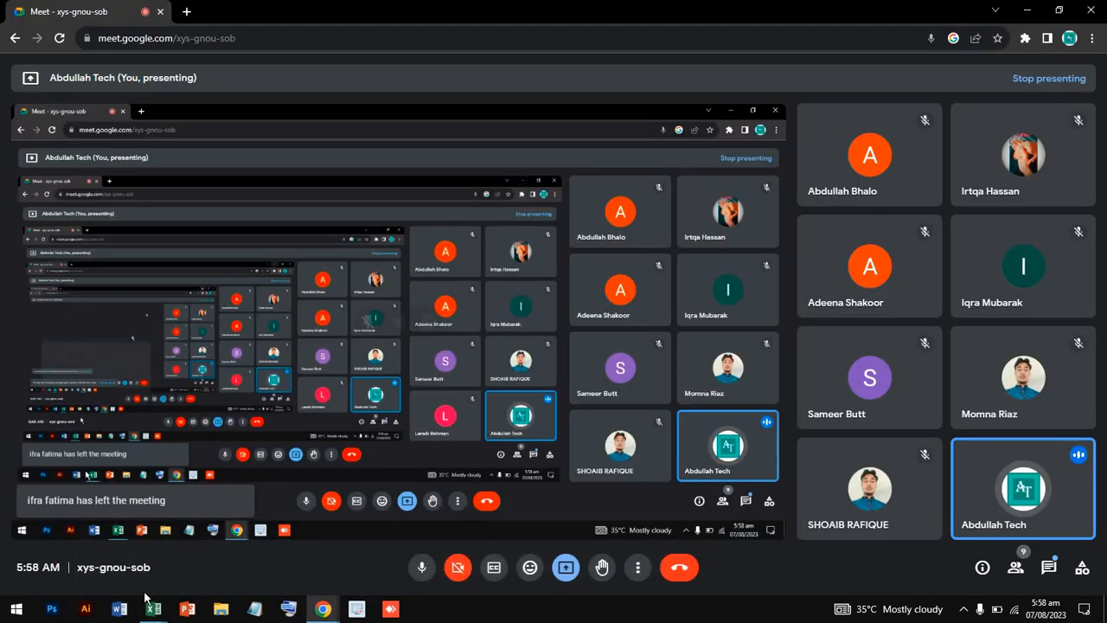
{"action": "mouse_move", "coordinate": [153, 609]}
{"action": "left_click", "coordinate": [234, 563]}
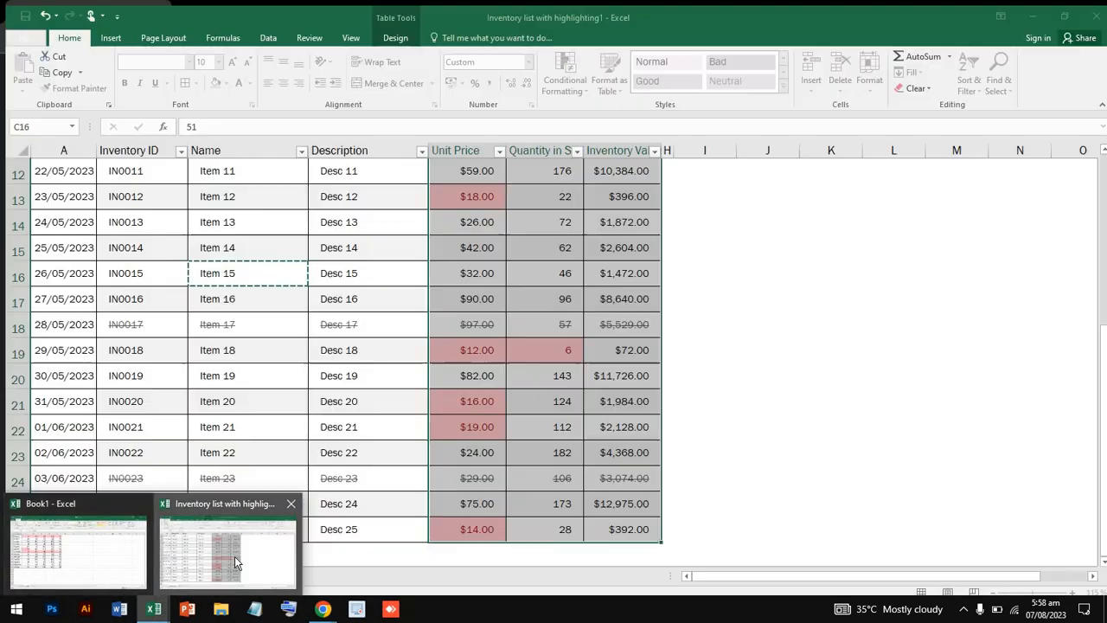
{"action": "scroll", "coordinate": [612, 208], "scroll_direction": "up", "scroll_amount": 4}
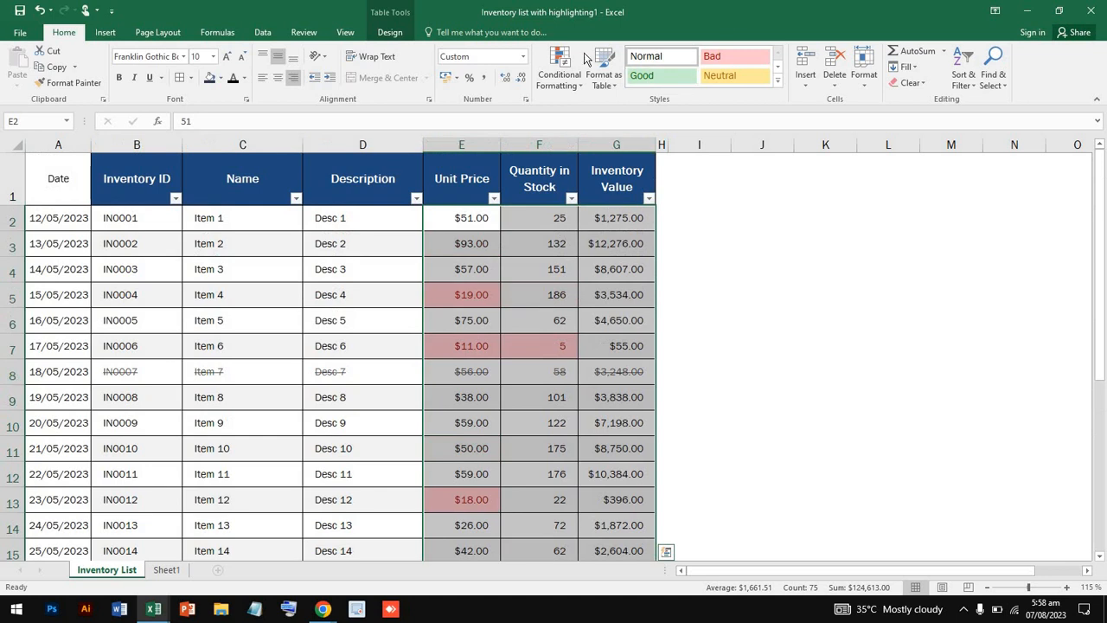
- Apply a Bottom 10 Items rule with Yellow Fill with Dark Yellow Text to the Unit Price, Quantity in Stock and Inventory Value data
{"action": "left_click", "coordinate": [560, 74]}
{"action": "left_click", "coordinate": [573, 82]}
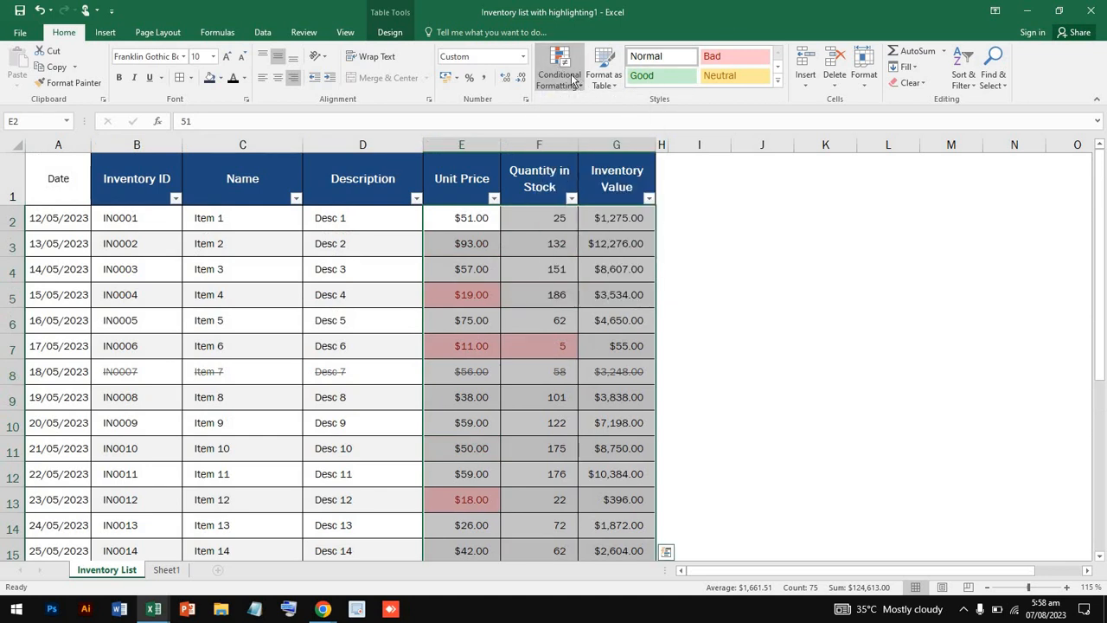
{"action": "left_click", "coordinate": [573, 80]}
{"action": "mouse_move", "coordinate": [638, 145]}
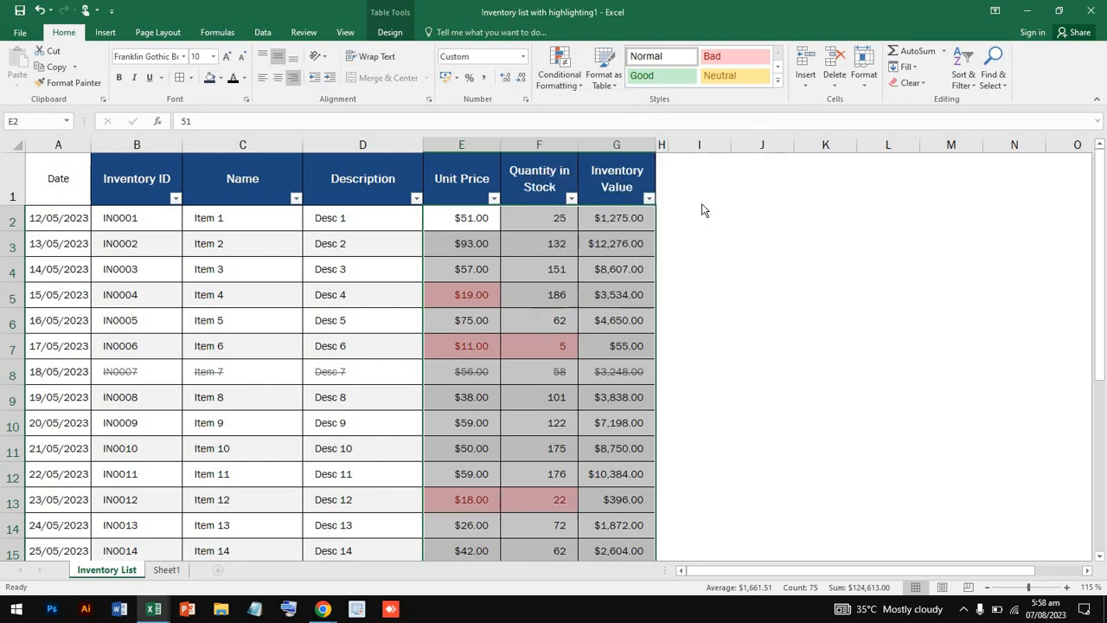
{"action": "left_click", "coordinate": [702, 201]}
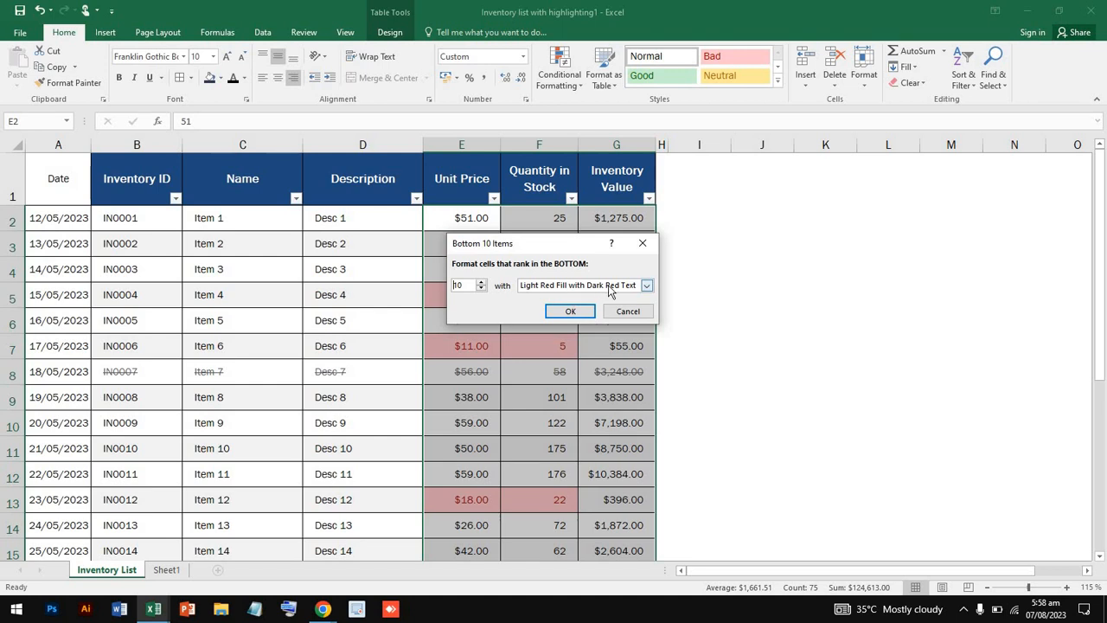
{"action": "left_click", "coordinate": [646, 287]}
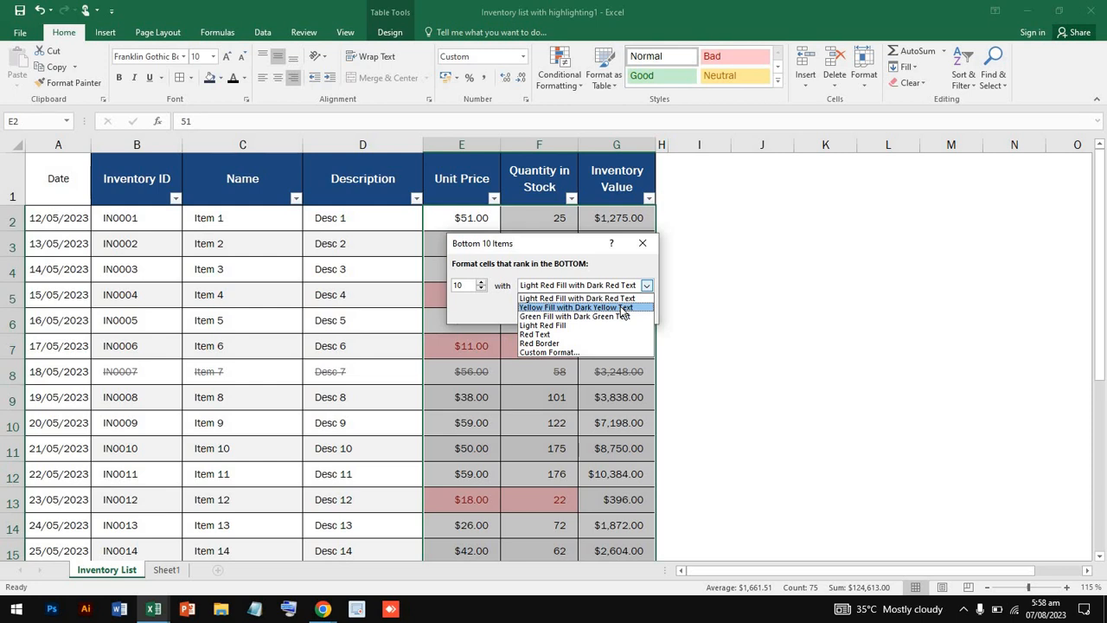
{"action": "left_click", "coordinate": [622, 309]}
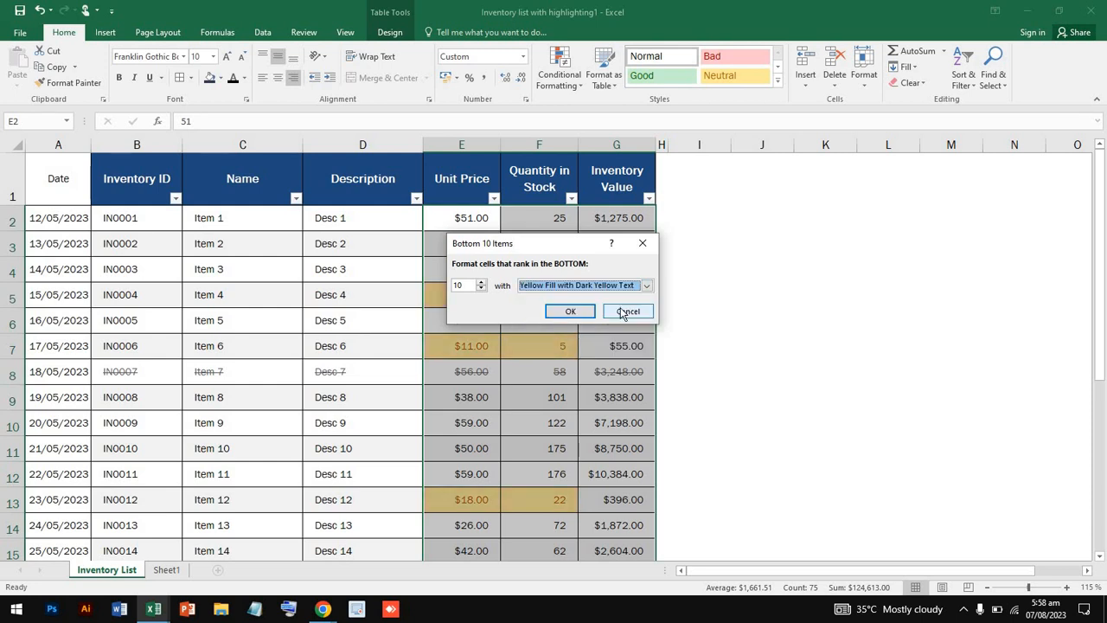
{"action": "left_click", "coordinate": [570, 313]}
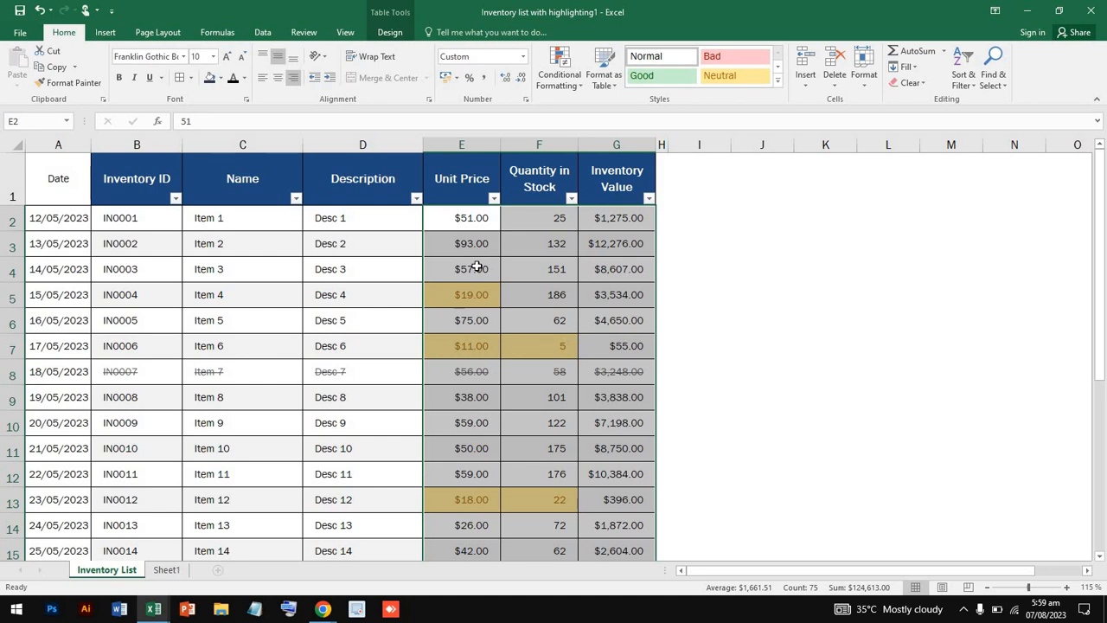
- Examine which Unit Price and Quantity in Stock cells the Bottom 10 Items rule highlights throughout the inventory table
{"action": "scroll", "coordinate": [476, 267], "scroll_direction": "down", "scroll_amount": 5}
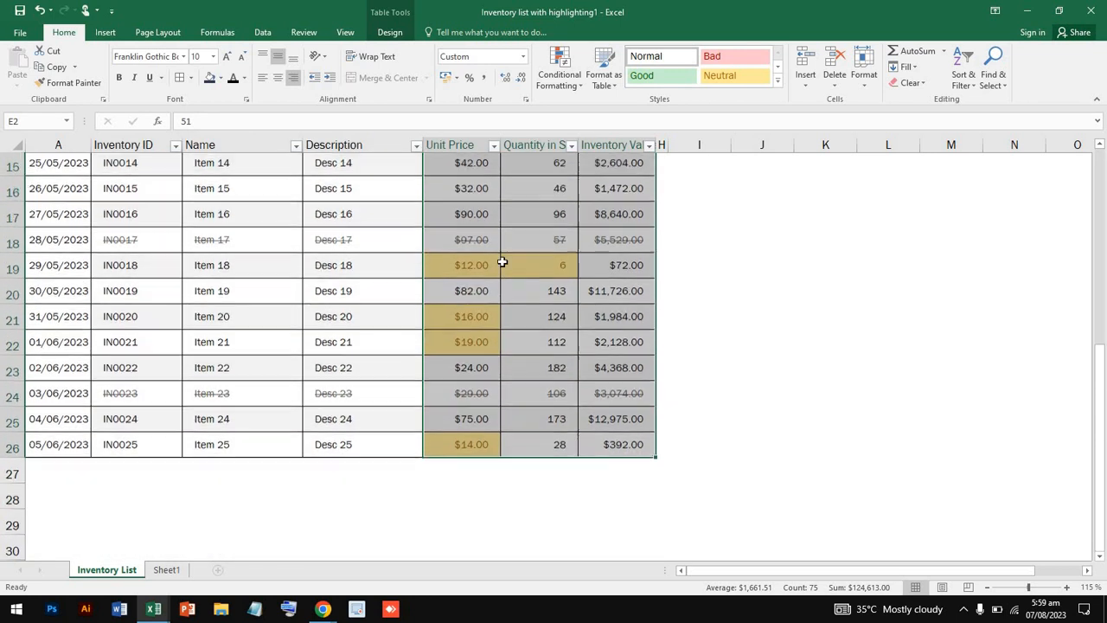
{"action": "left_click", "coordinate": [534, 267]}
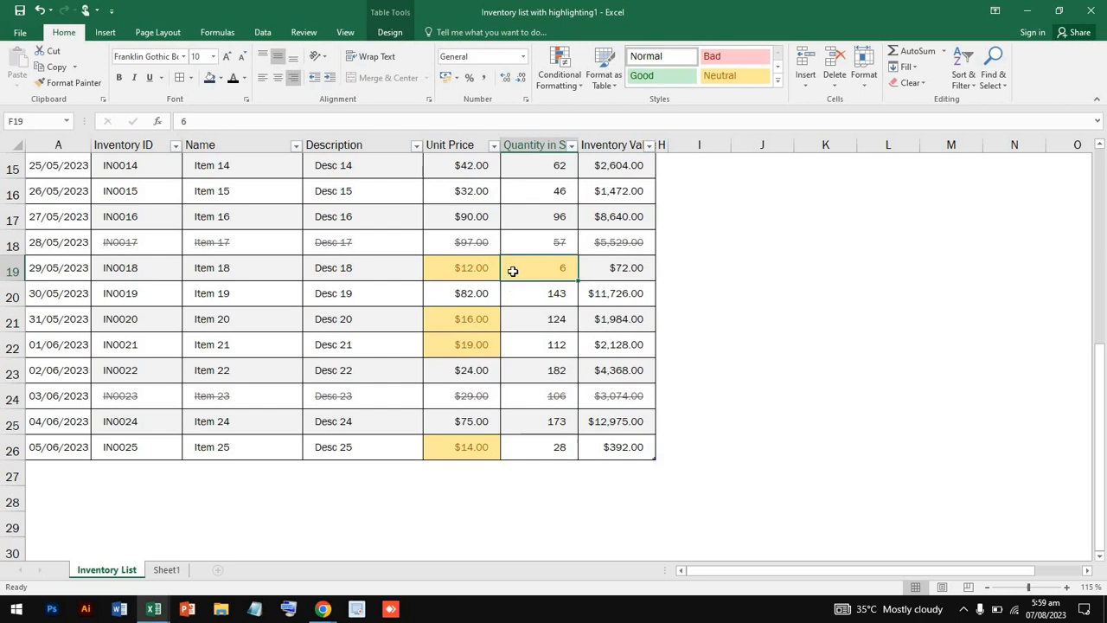
{"action": "left_click", "coordinate": [481, 270]}
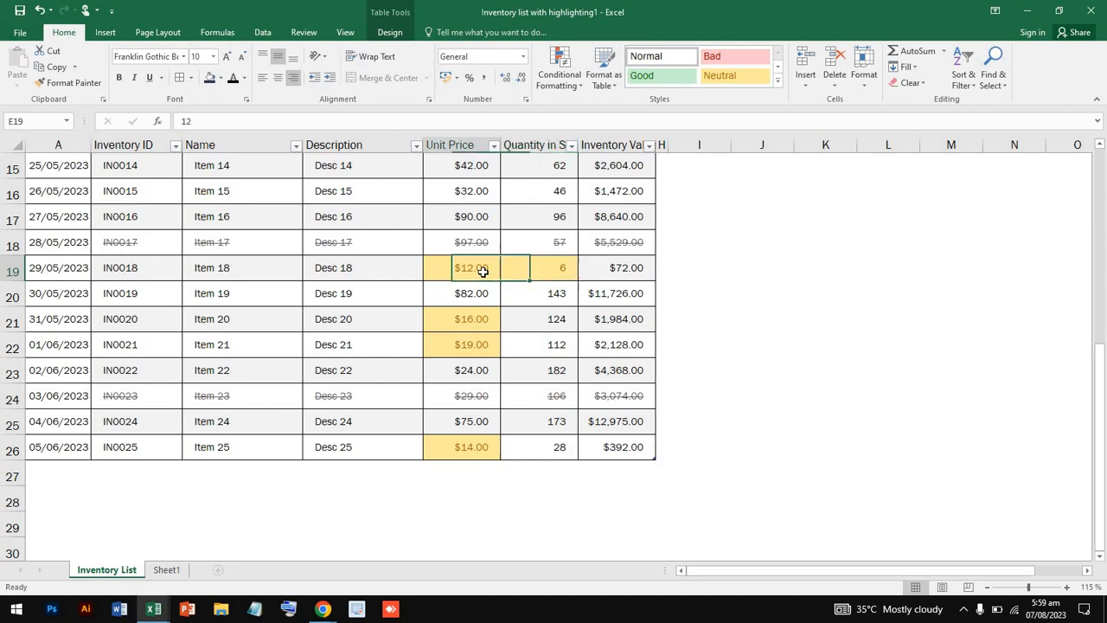
{"action": "left_click", "coordinate": [481, 324]}
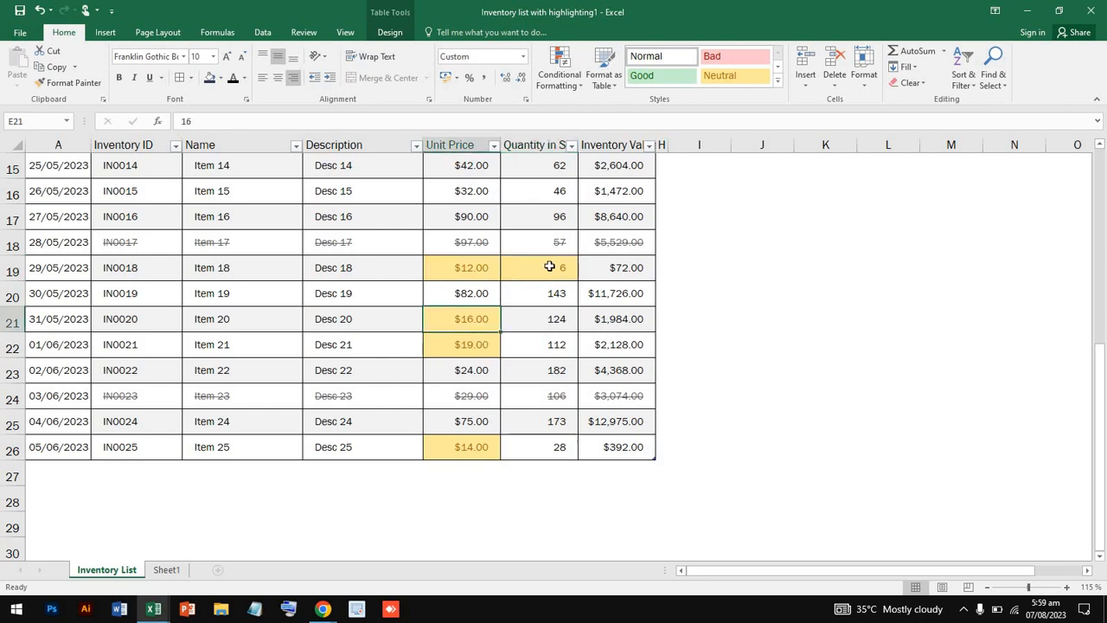
{"action": "left_click", "coordinate": [456, 444]}
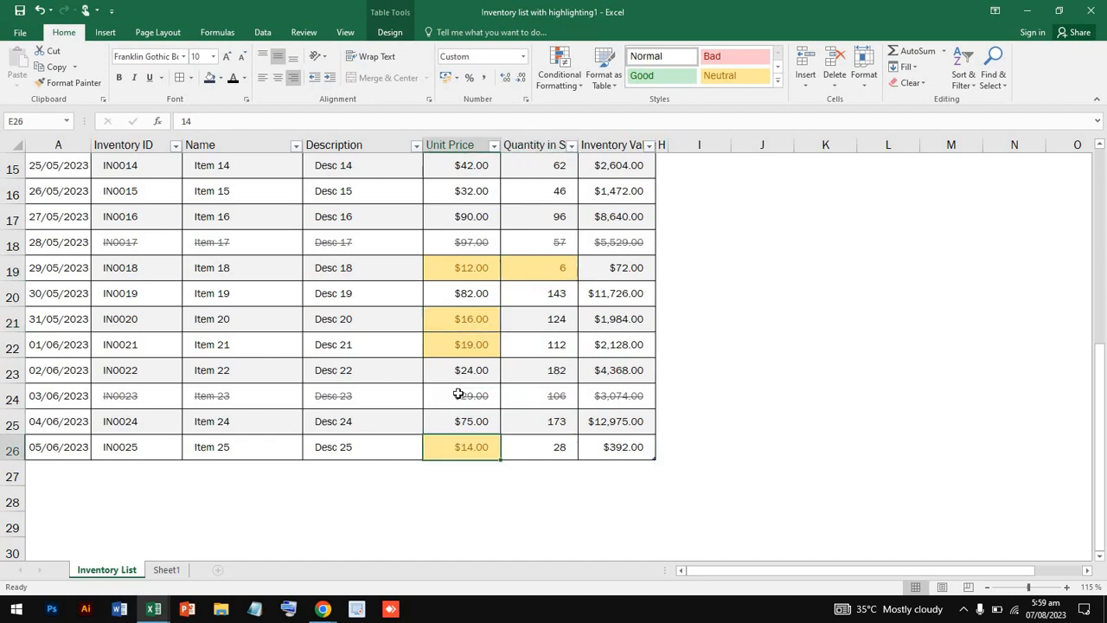
{"action": "left_click", "coordinate": [467, 352]}
{"action": "left_click", "coordinate": [463, 318]}
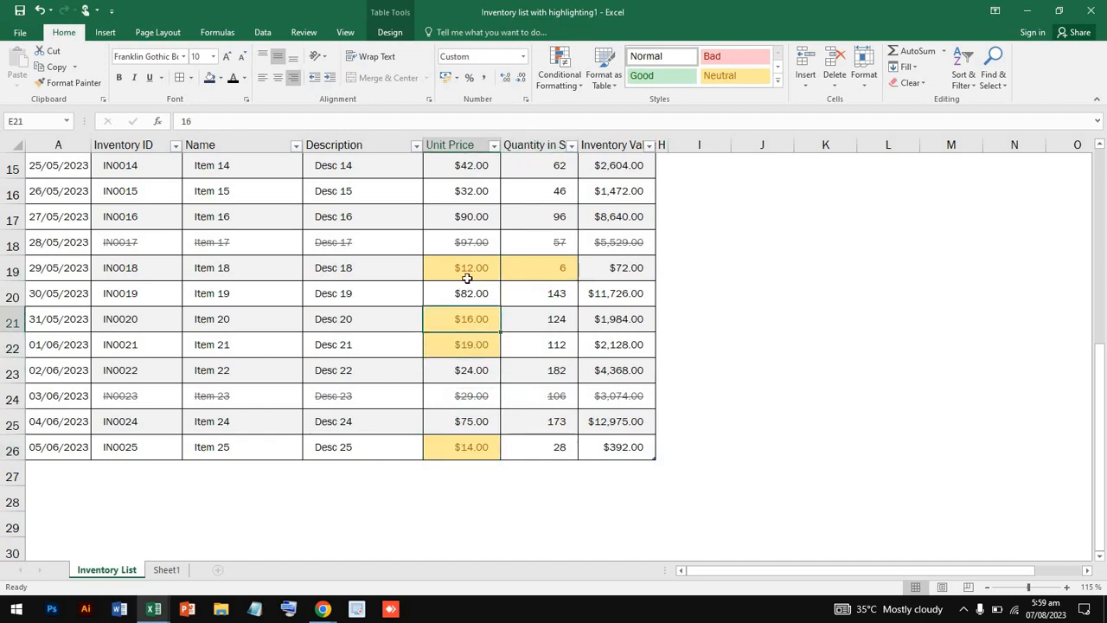
{"action": "left_click", "coordinate": [467, 275]}
{"action": "scroll", "coordinate": [467, 277], "scroll_direction": "up", "scroll_amount": 3}
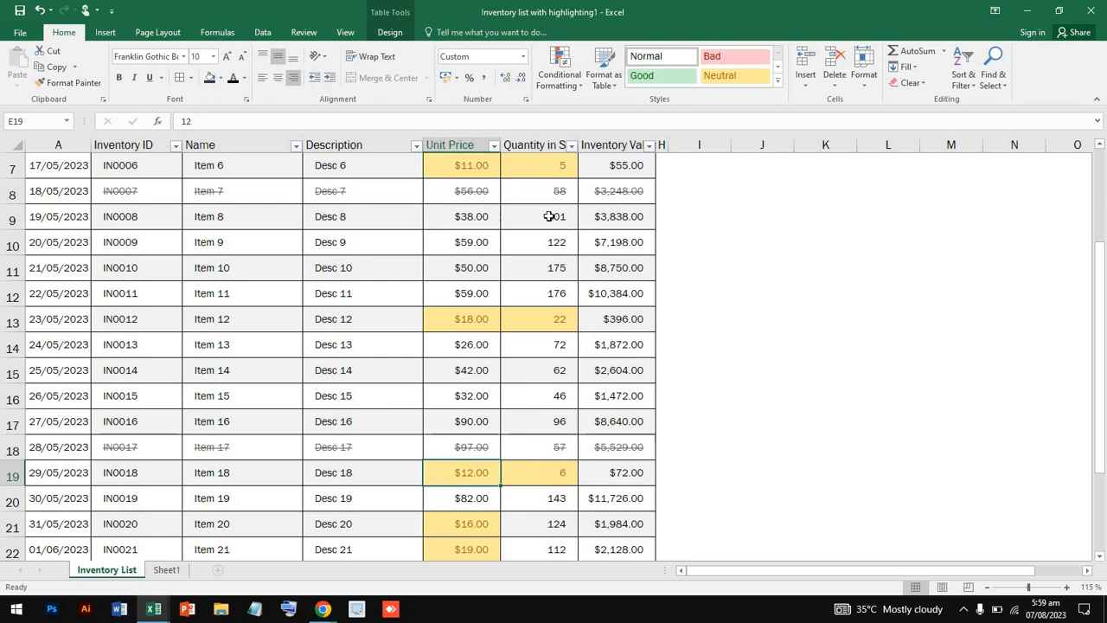
{"action": "left_click", "coordinate": [534, 245]}
{"action": "scroll", "coordinate": [532, 240], "scroll_direction": "up", "scroll_amount": 2}
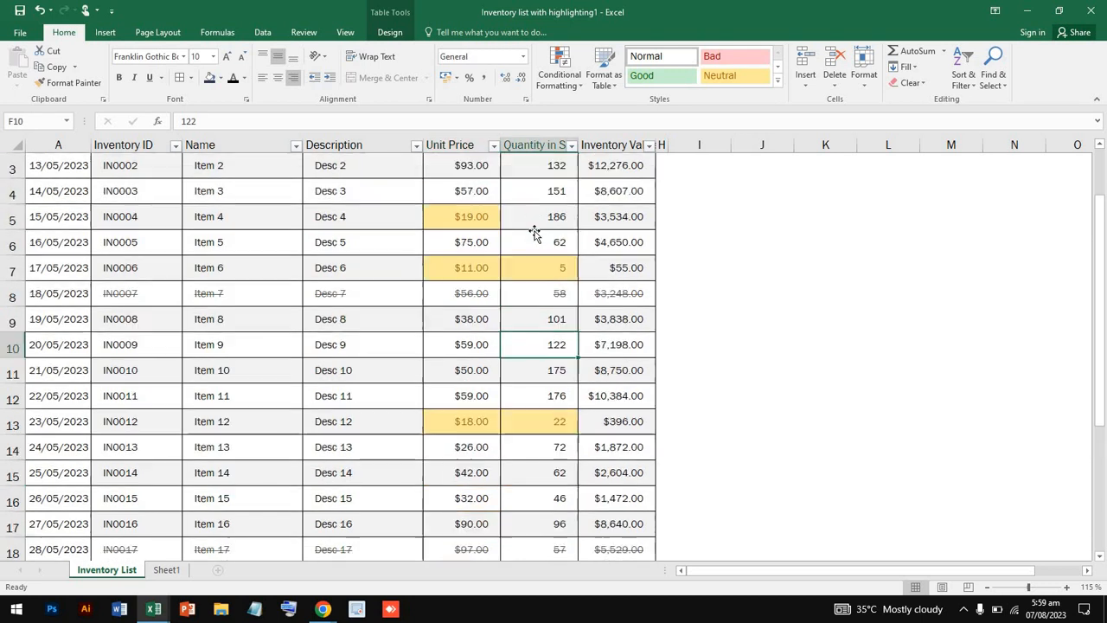
{"action": "scroll", "coordinate": [470, 164], "scroll_direction": "up", "scroll_amount": 1}
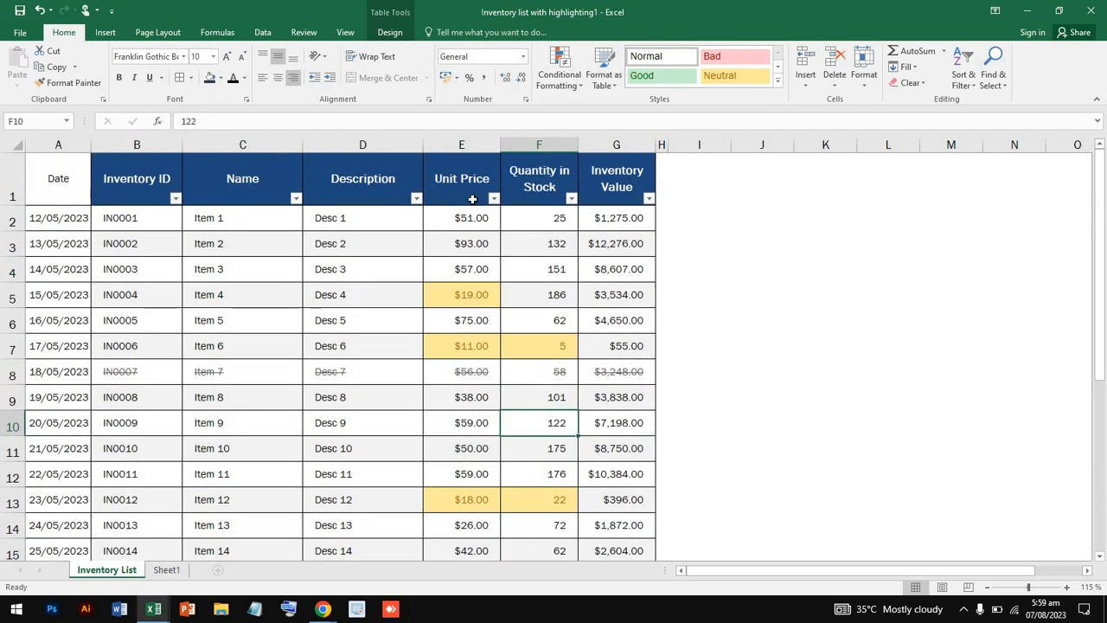
{"action": "left_click", "coordinate": [472, 218]}
{"action": "double_click", "coordinate": [471, 218]}
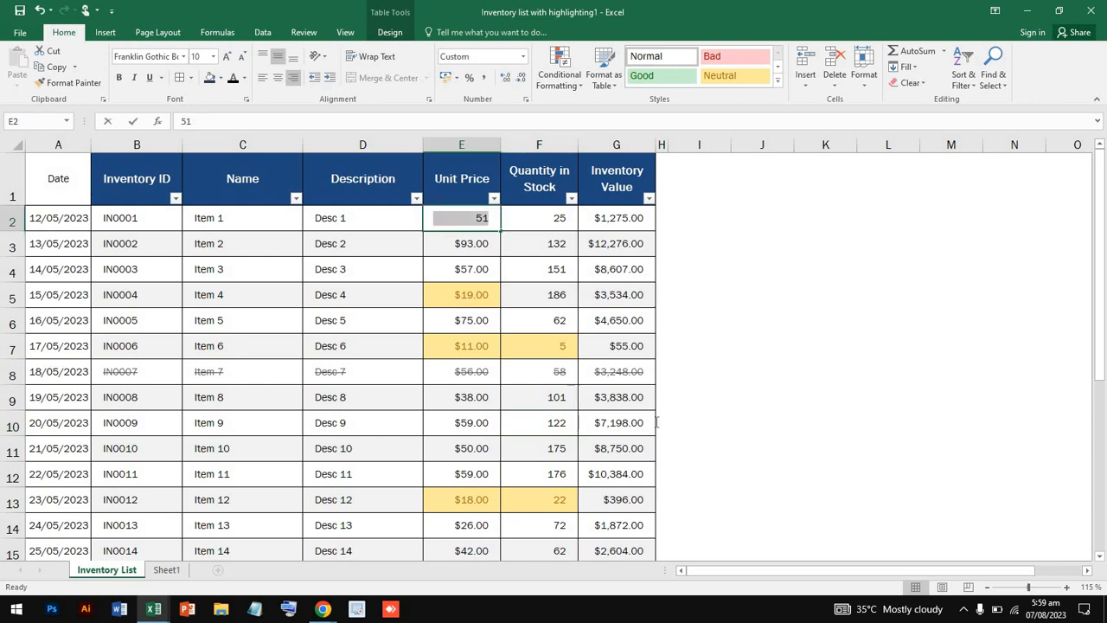
{"action": "left_click", "coordinate": [711, 319]}
{"action": "left_click_drag", "start_coordinate": [610, 441], "coordinate": [548, 492]}
{"action": "left_click", "coordinate": [320, 339]}
{"action": "scroll", "coordinate": [319, 339], "scroll_direction": "up", "scroll_amount": 20}
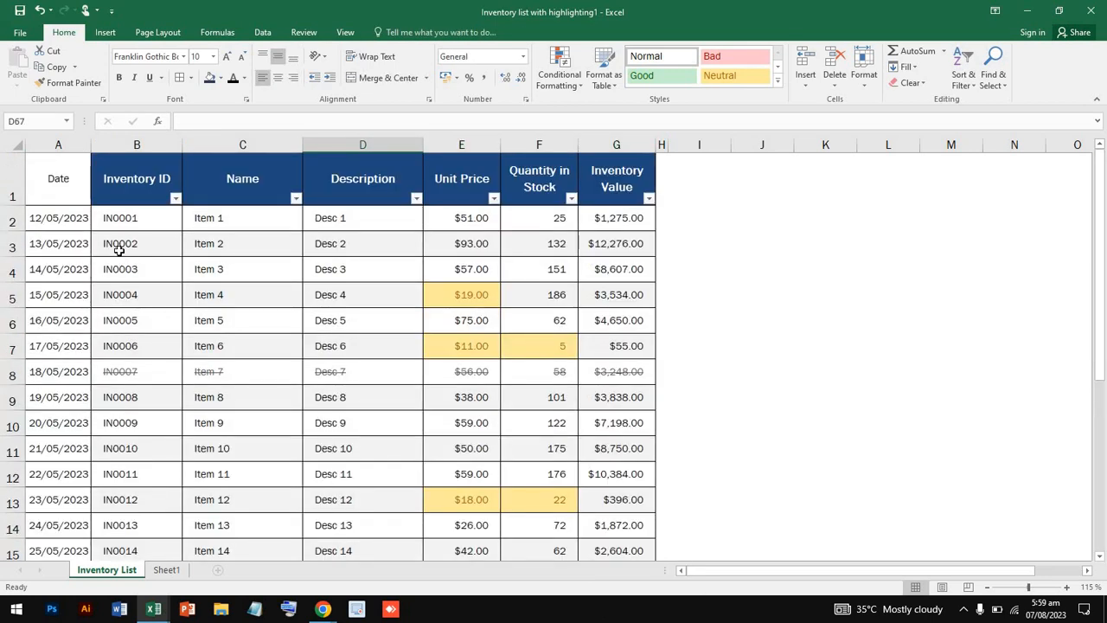
{"action": "key", "text": "ctrl+a"}
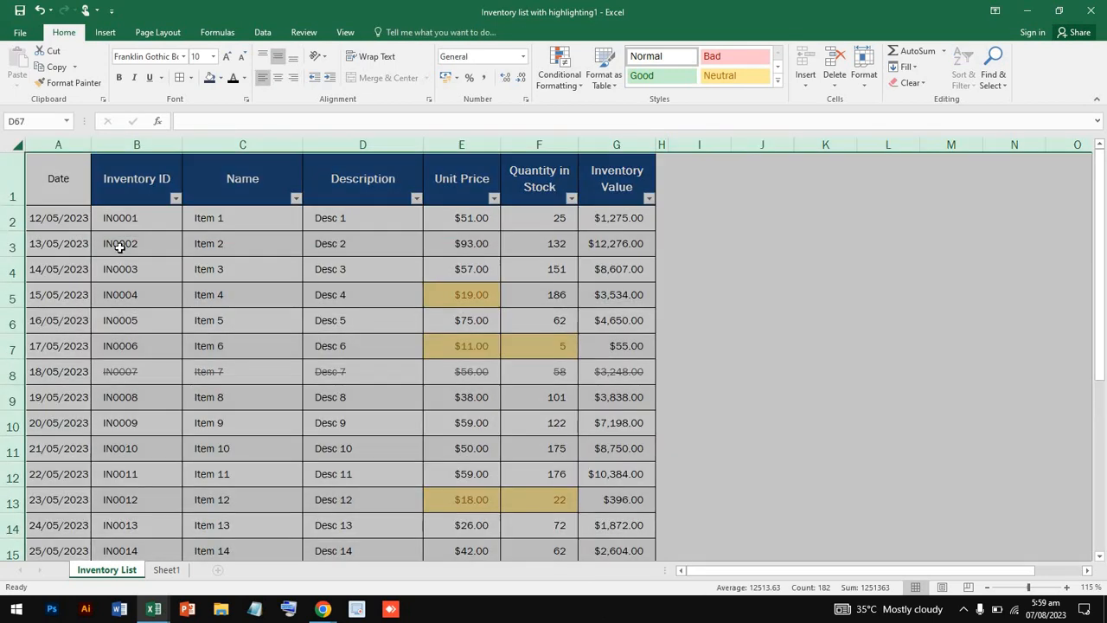
{"action": "left_click", "coordinate": [566, 76]}
{"action": "mouse_move", "coordinate": [642, 167]}
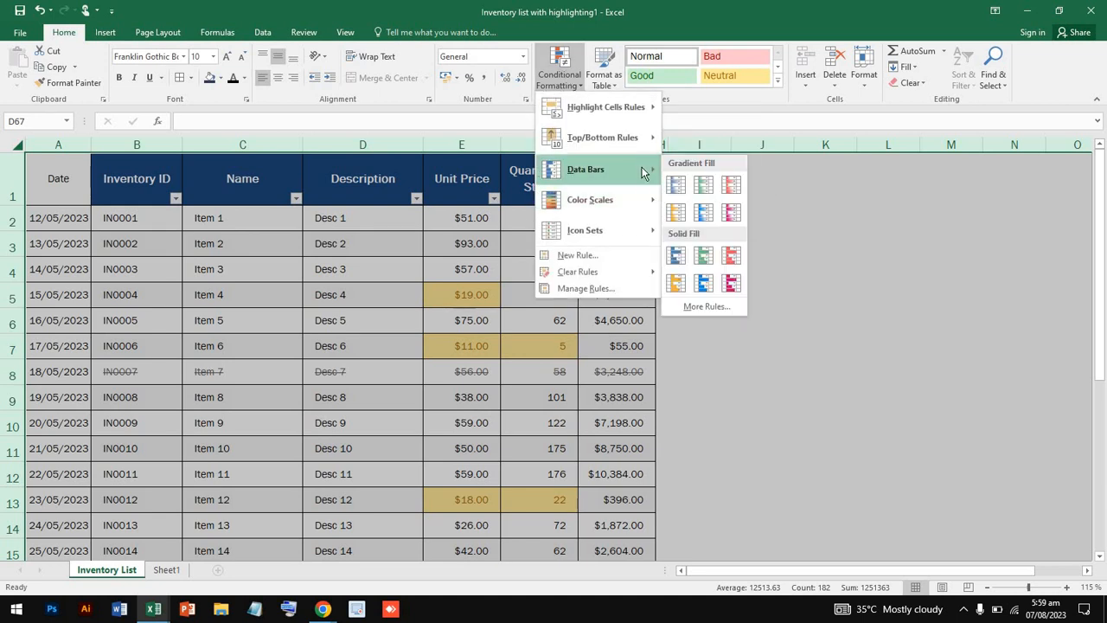
{"action": "mouse_move", "coordinate": [644, 134]}
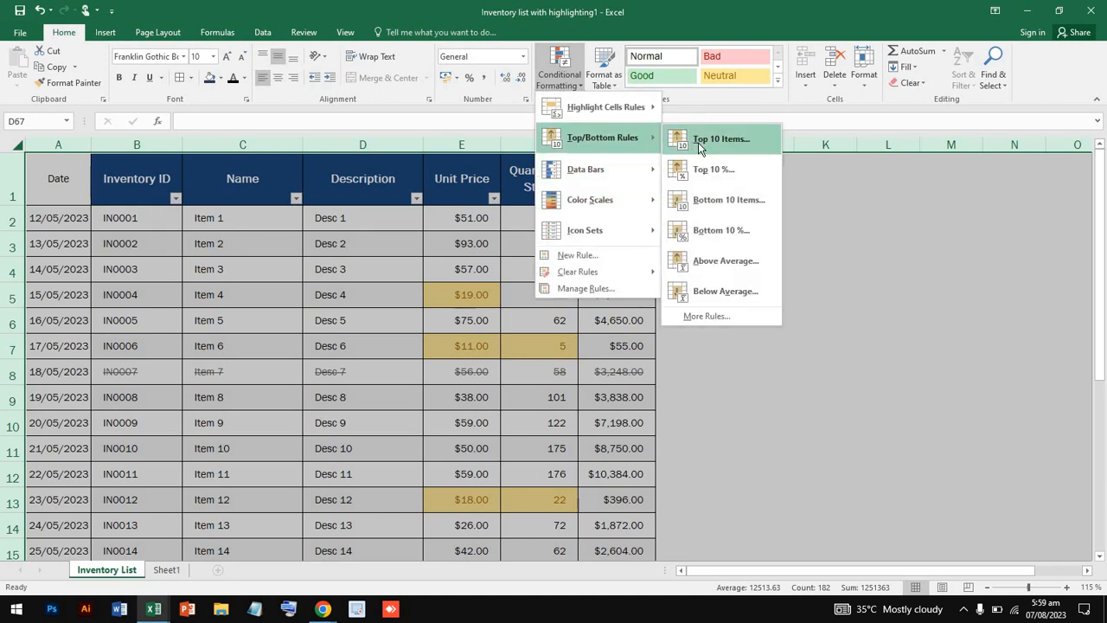
{"action": "key", "text": "Escape"}
{"action": "key", "text": "Escape"}
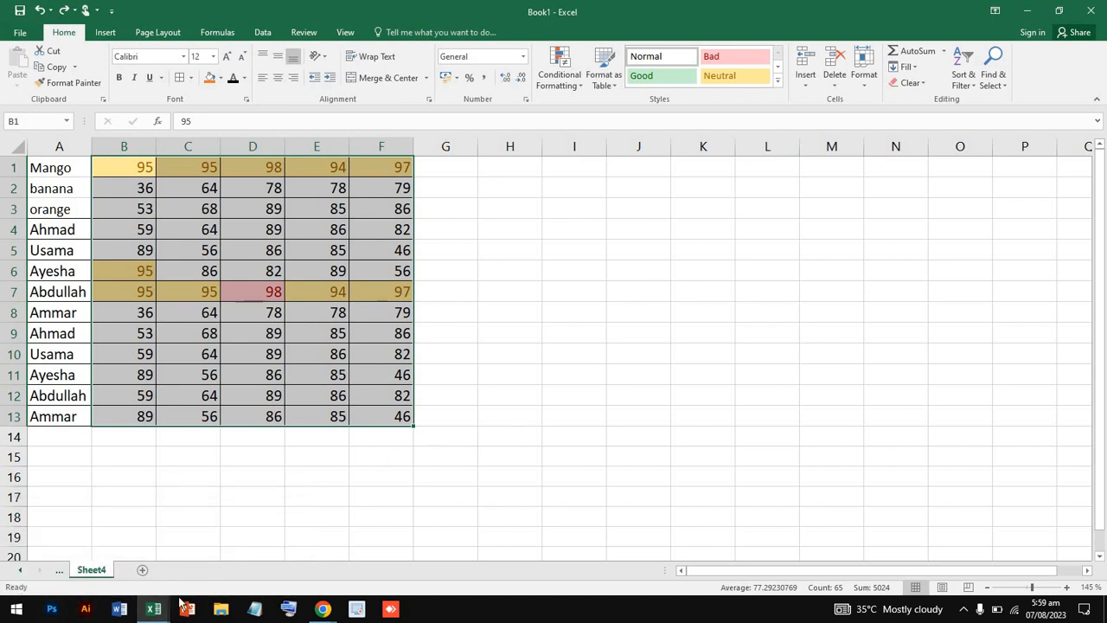
- Return to the "Inventory list with highlighting1" workbook and select the whole inventory table, A1:G26
{"action": "mouse_move", "coordinate": [154, 609]}
{"action": "left_click", "coordinate": [223, 545]}
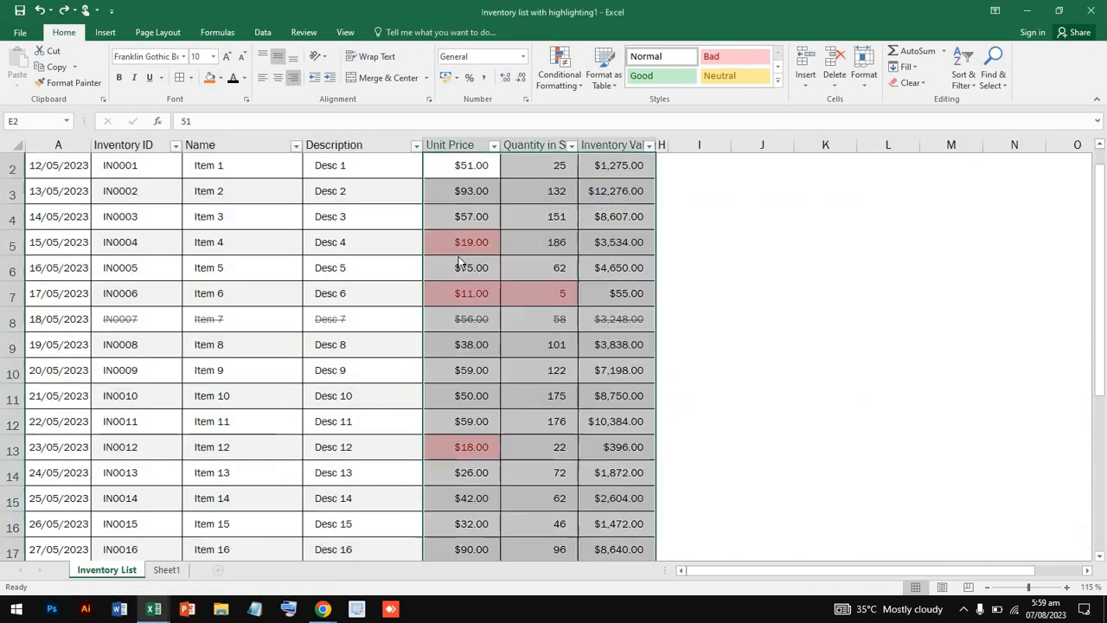
{"action": "scroll", "coordinate": [459, 259], "scroll_direction": "up", "scroll_amount": 1}
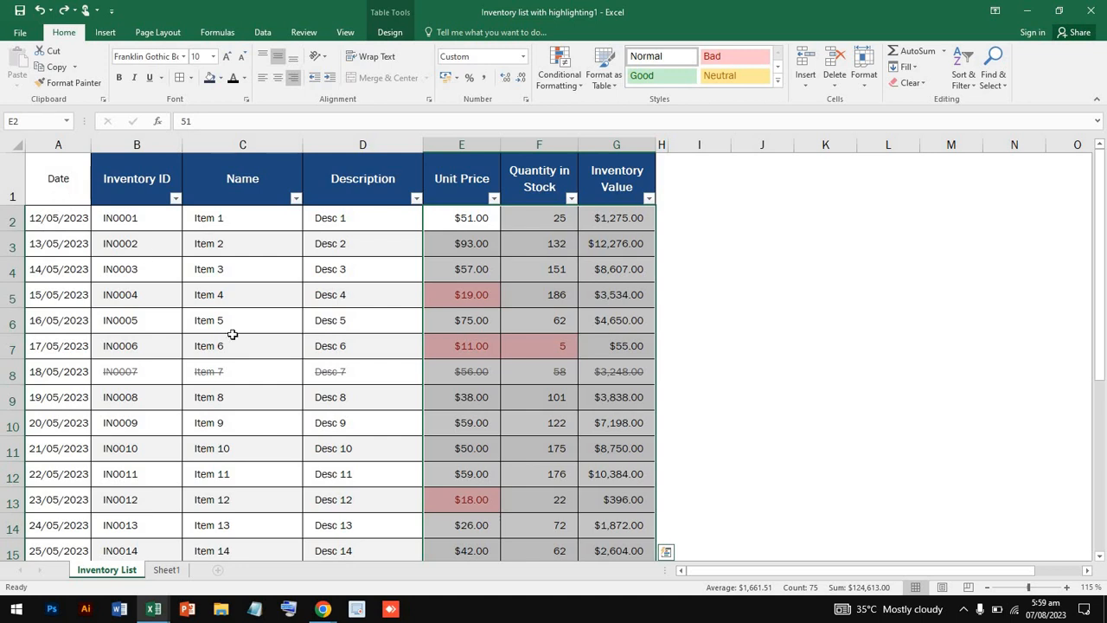
{"action": "left_click_drag", "start_coordinate": [58, 179], "coordinate": [644, 346]}
- Preview the gradient and solid data bar styles on the whole inventory table without applying one
{"action": "left_click", "coordinate": [561, 78]}
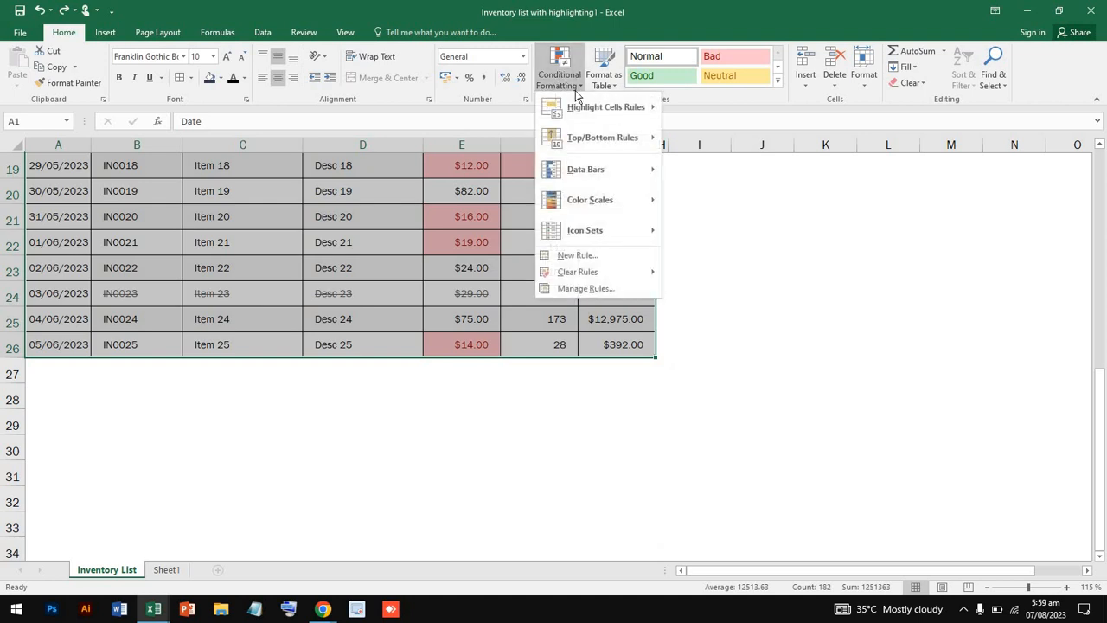
{"action": "mouse_move", "coordinate": [616, 178]}
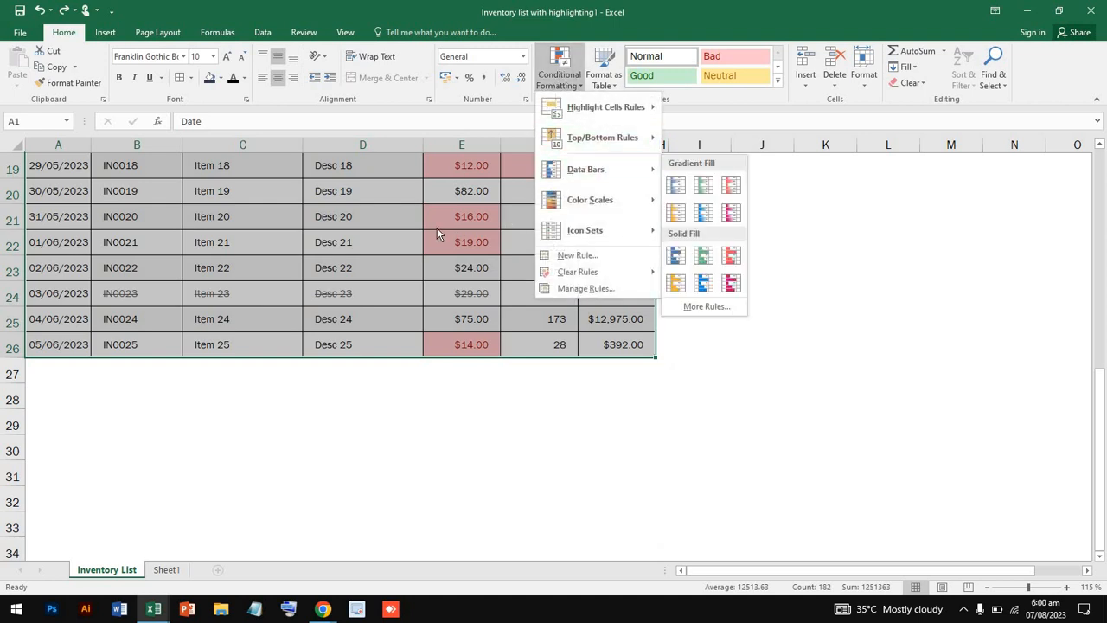
{"action": "left_click", "coordinate": [679, 410]}
{"action": "scroll", "coordinate": [678, 403], "scroll_direction": "up", "scroll_amount": 6}
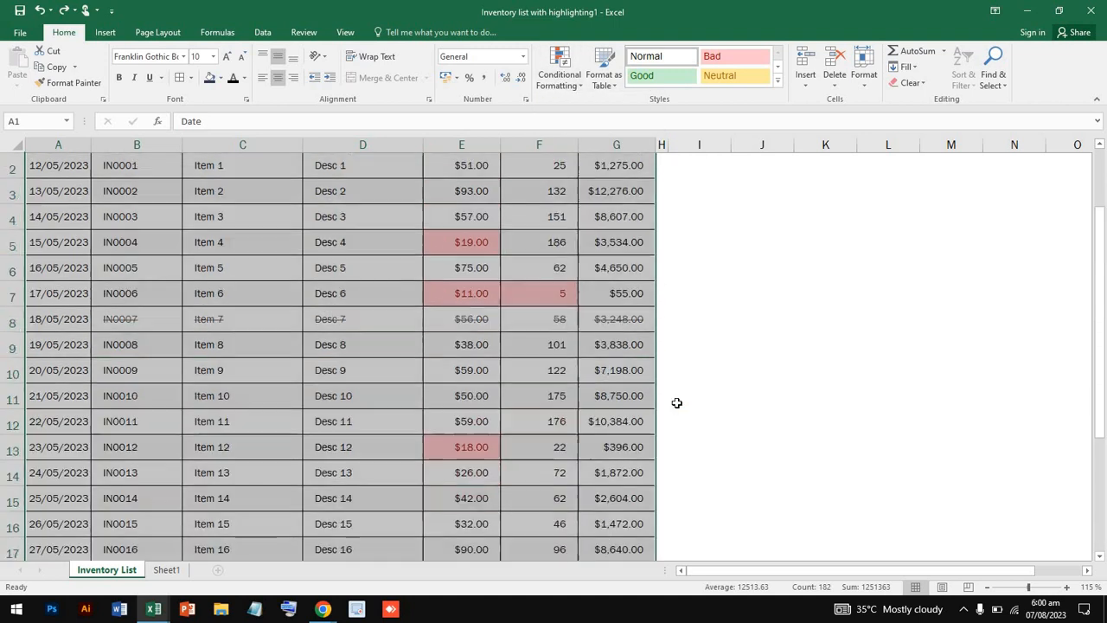
{"action": "left_click", "coordinate": [558, 82]}
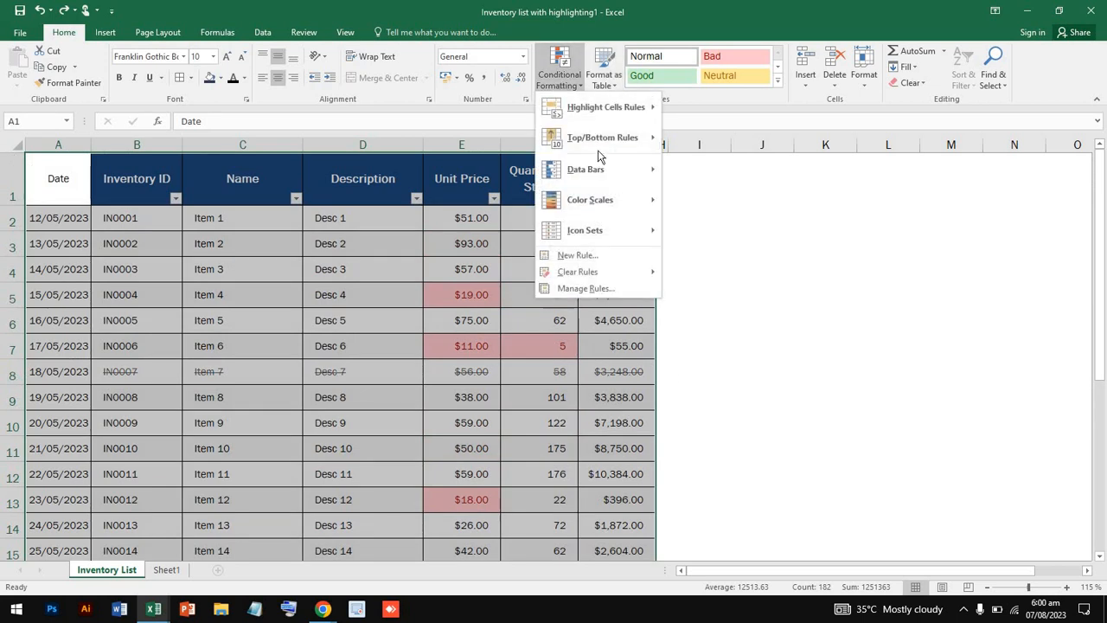
{"action": "mouse_move", "coordinate": [627, 168]}
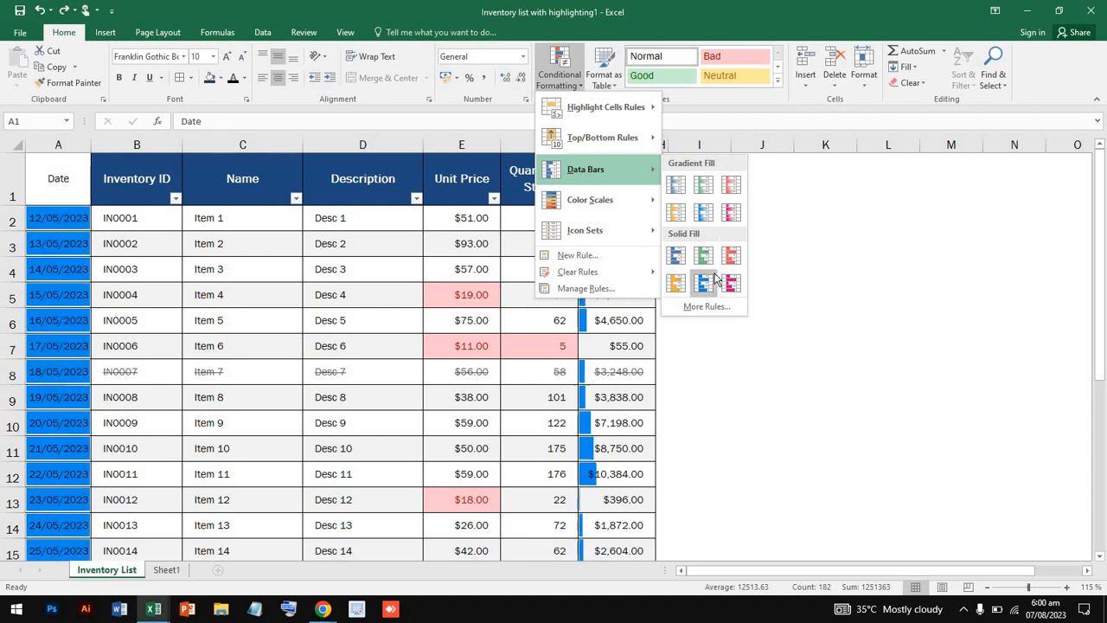
{"action": "left_click", "coordinate": [235, 414]}
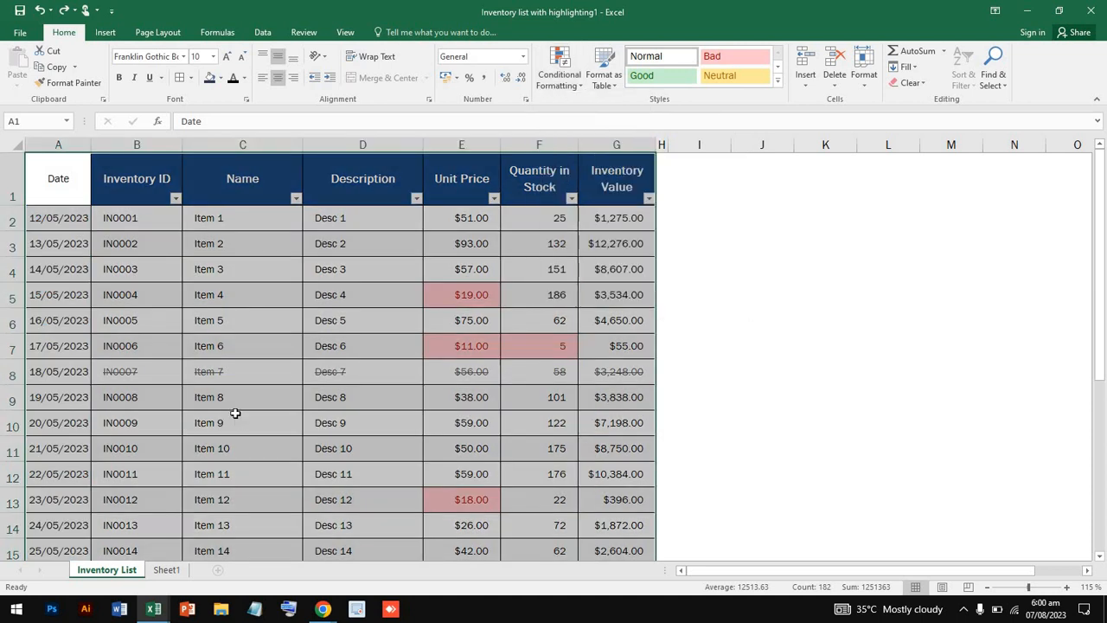
- Open Sheet1 of the inventory workbook and select the reorder data A2:D26 below the headers
{"action": "left_click", "coordinate": [169, 573]}
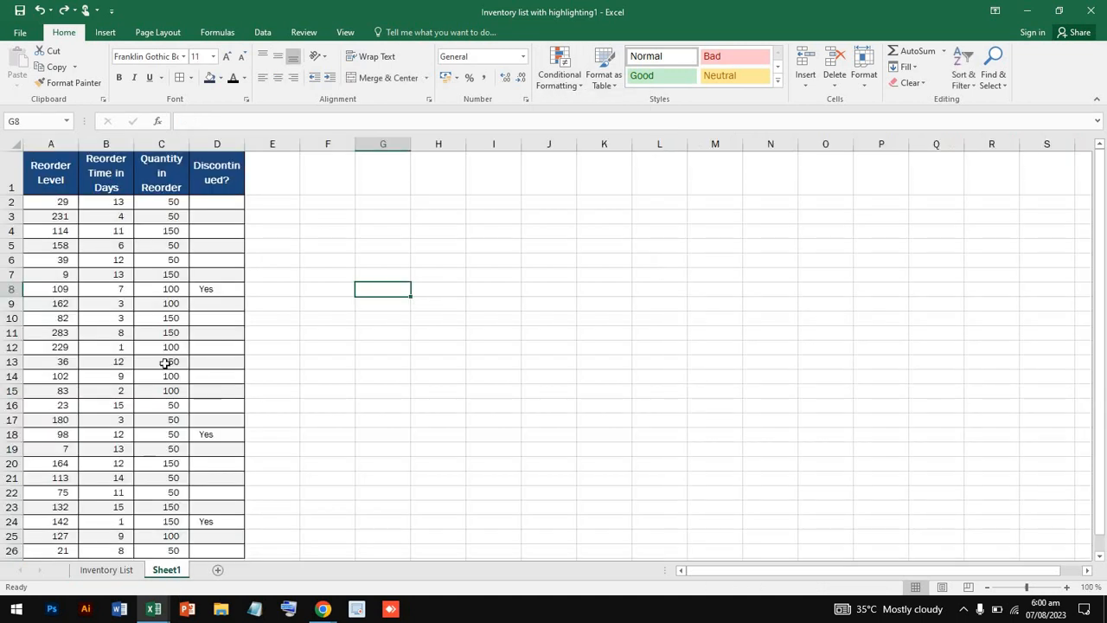
{"action": "scroll", "coordinate": [165, 363], "scroll_direction": "down", "scroll_amount": 3}
{"action": "scroll", "coordinate": [116, 346], "scroll_direction": "up", "scroll_amount": 3}
{"action": "scroll", "coordinate": [305, 317], "scroll_direction": "down", "scroll_amount": 1}
{"action": "scroll", "coordinate": [308, 320], "scroll_direction": "up", "scroll_amount": 5, "text": "ctrl"}
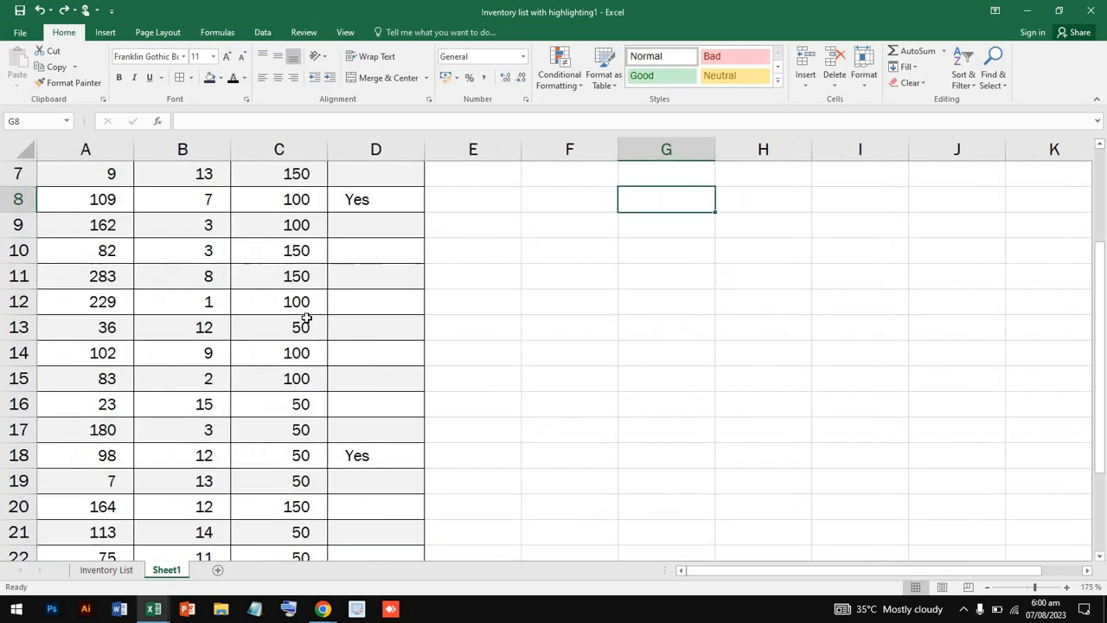
{"action": "scroll", "coordinate": [307, 320], "scroll_direction": "up", "scroll_amount": 2}
{"action": "left_click_drag", "start_coordinate": [95, 250], "coordinate": [358, 492]}
{"action": "scroll", "coordinate": [361, 478], "scroll_direction": "up", "scroll_amount": 4}
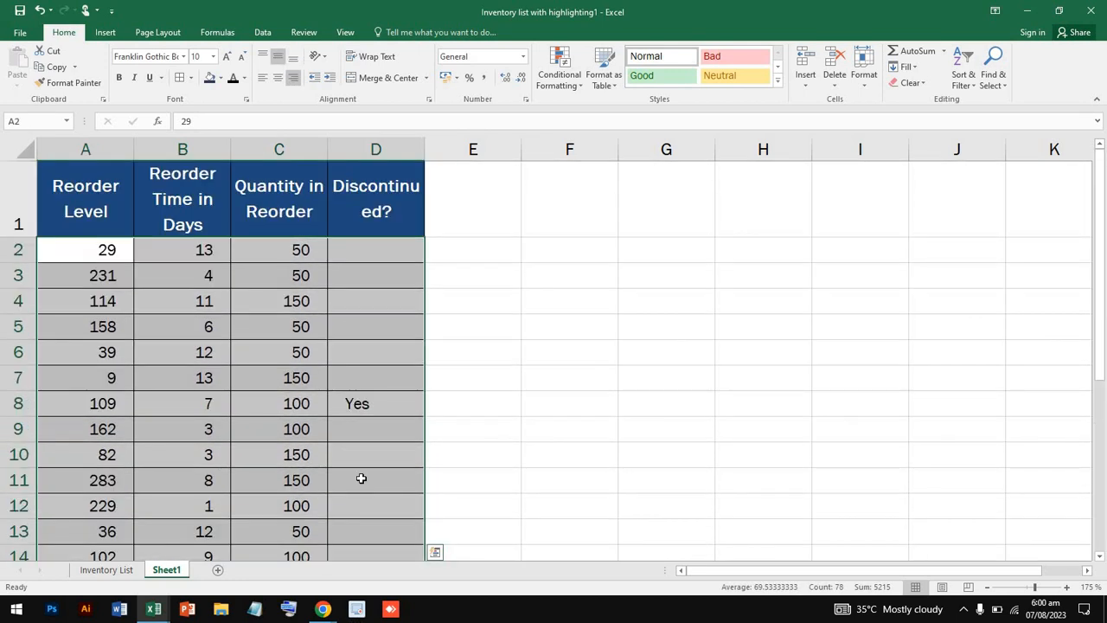
- Preview the Data Bars, Color Scales and Icon Sets choices for the selected reorder data
{"action": "left_click", "coordinate": [559, 69]}
{"action": "mouse_move", "coordinate": [603, 183]}
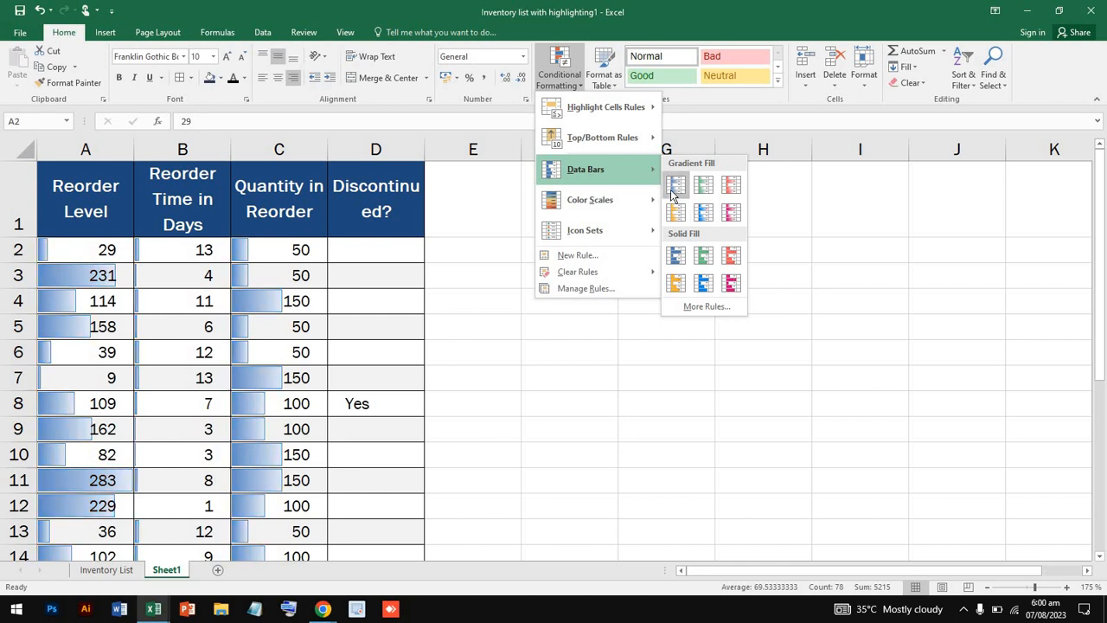
{"action": "mouse_move", "coordinate": [629, 195]}
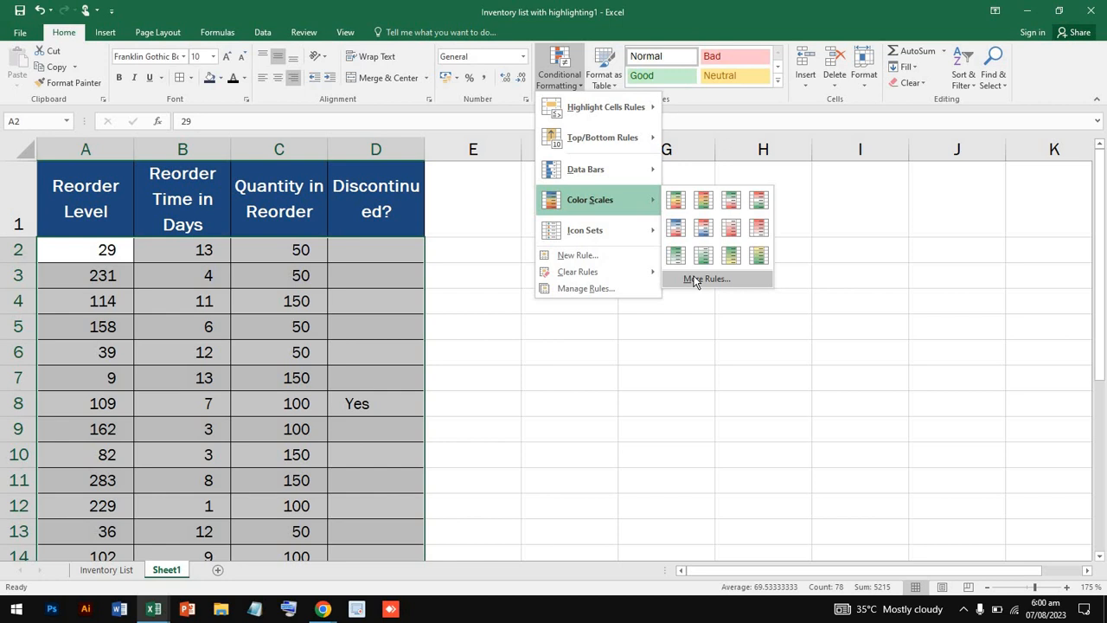
{"action": "mouse_move", "coordinate": [654, 235]}
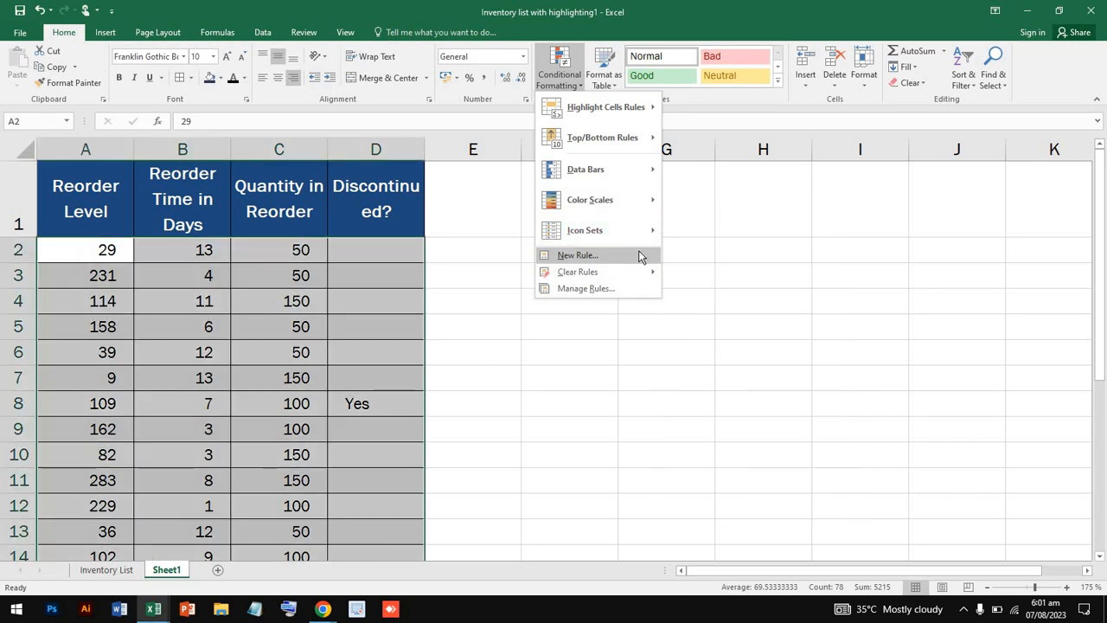
- Start a new formatting rule for only cells that contain a cell value equal to 50
{"action": "left_click", "coordinate": [642, 262]}
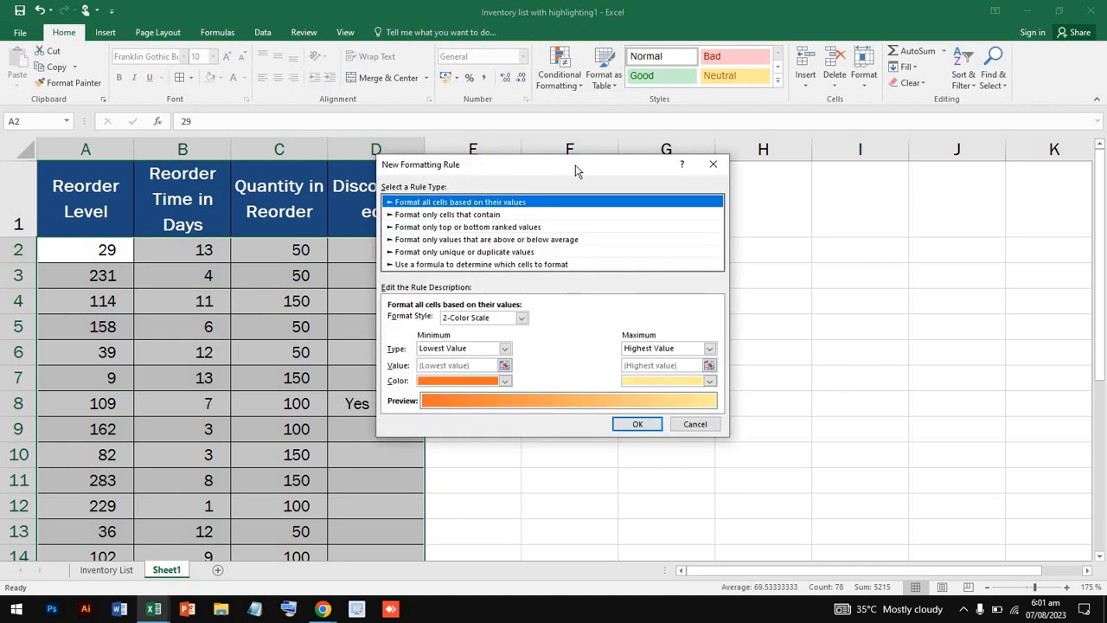
{"action": "left_click_drag", "start_coordinate": [577, 170], "coordinate": [725, 192]}
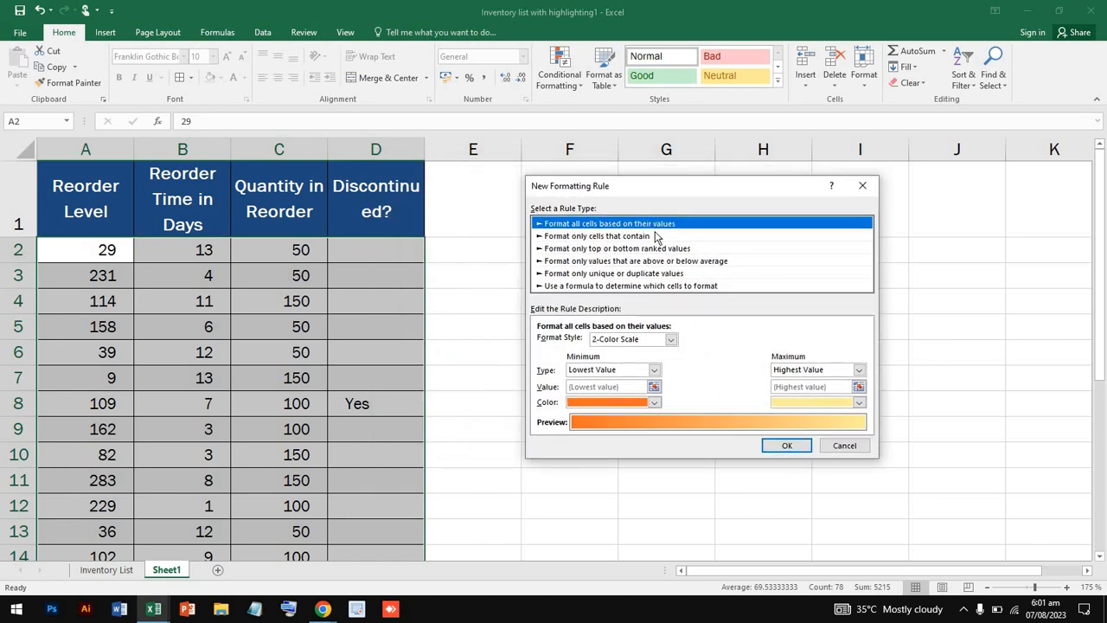
{"action": "left_click", "coordinate": [647, 236]}
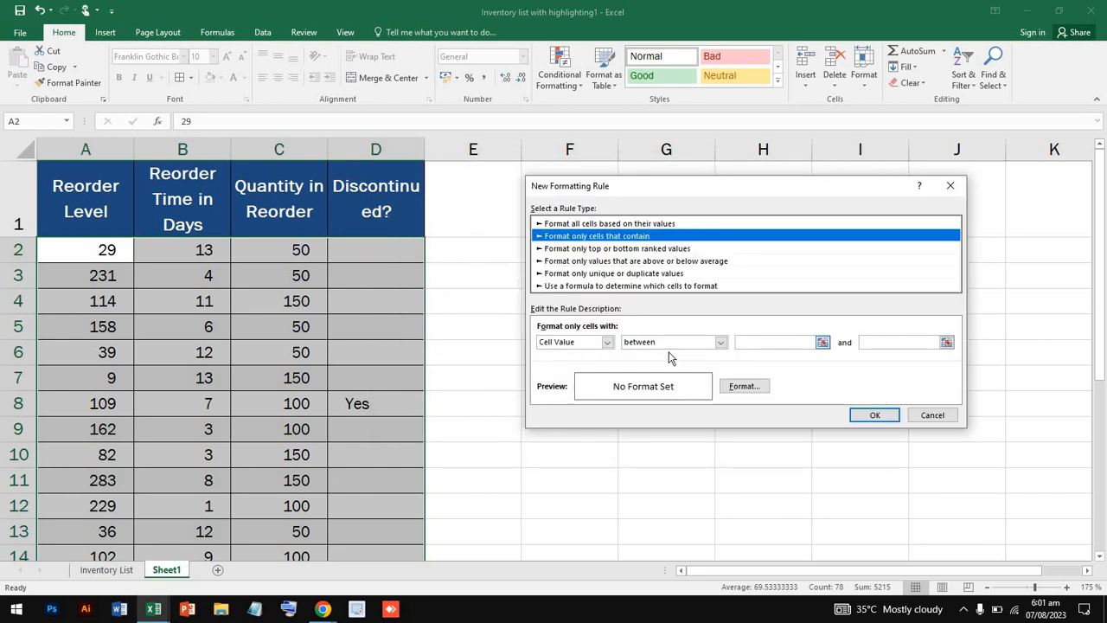
{"action": "left_click", "coordinate": [608, 344]}
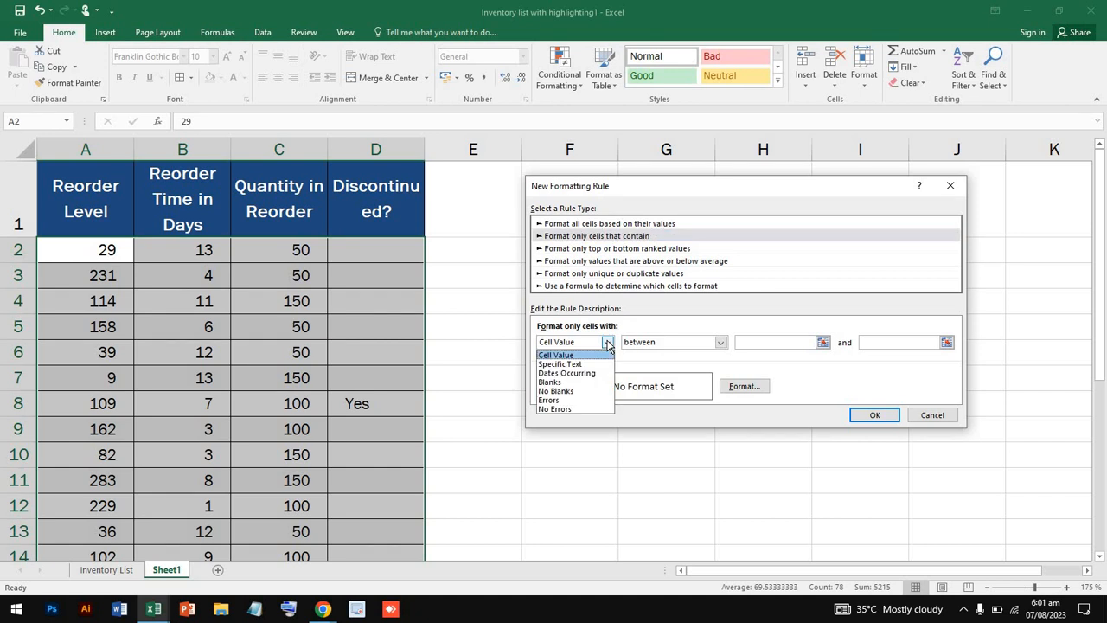
{"action": "left_click", "coordinate": [608, 344]}
{"action": "left_click", "coordinate": [608, 343]}
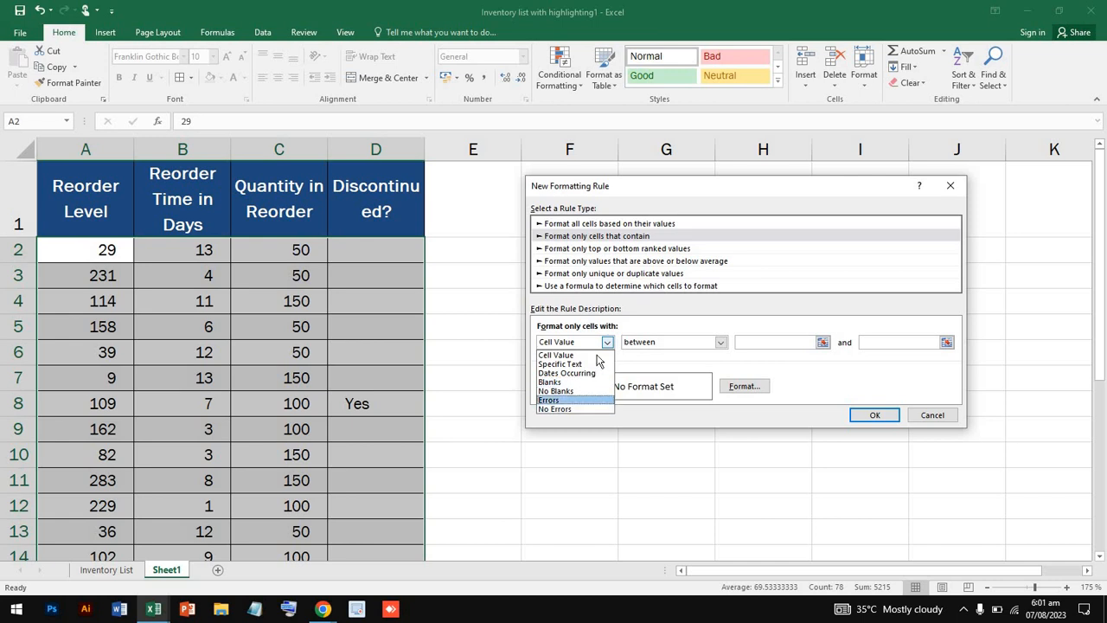
{"action": "left_click", "coordinate": [597, 355]}
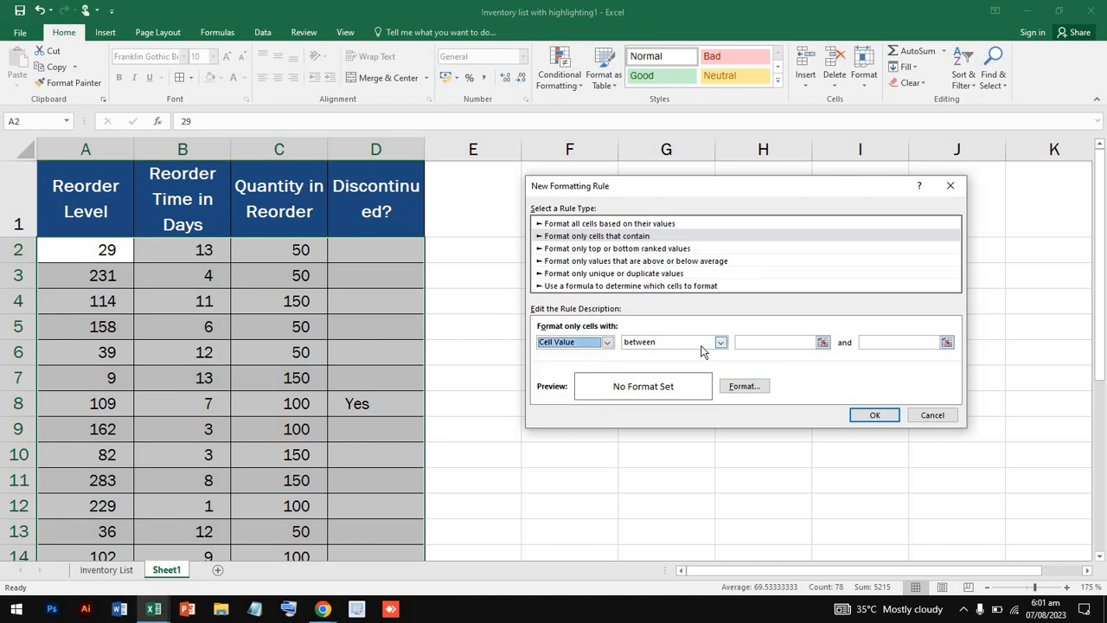
{"action": "left_click", "coordinate": [722, 342]}
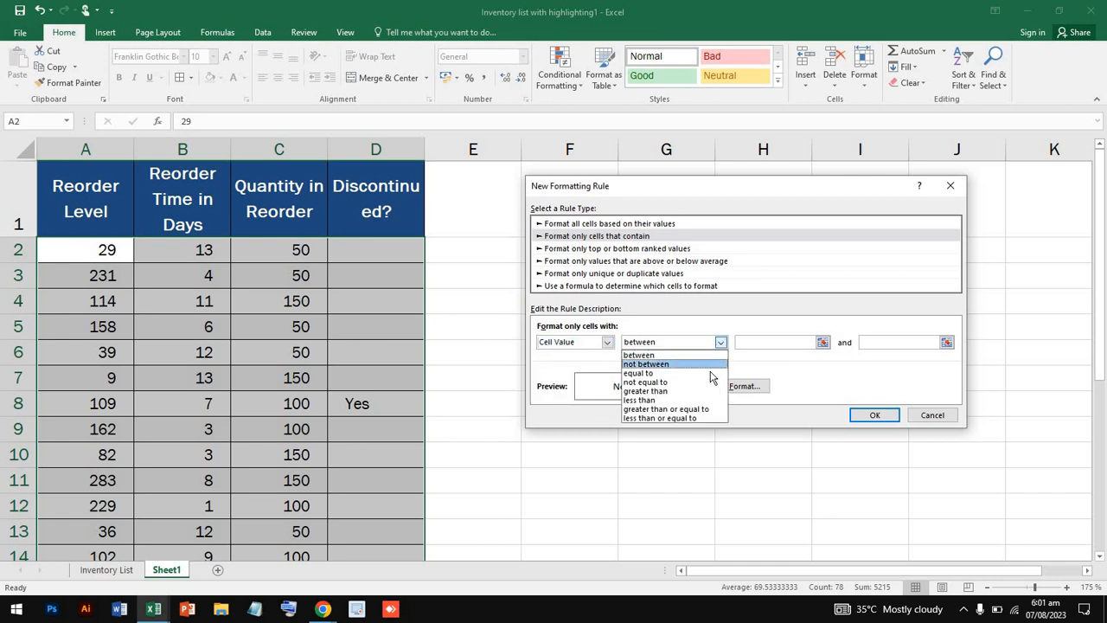
{"action": "left_click", "coordinate": [683, 374]}
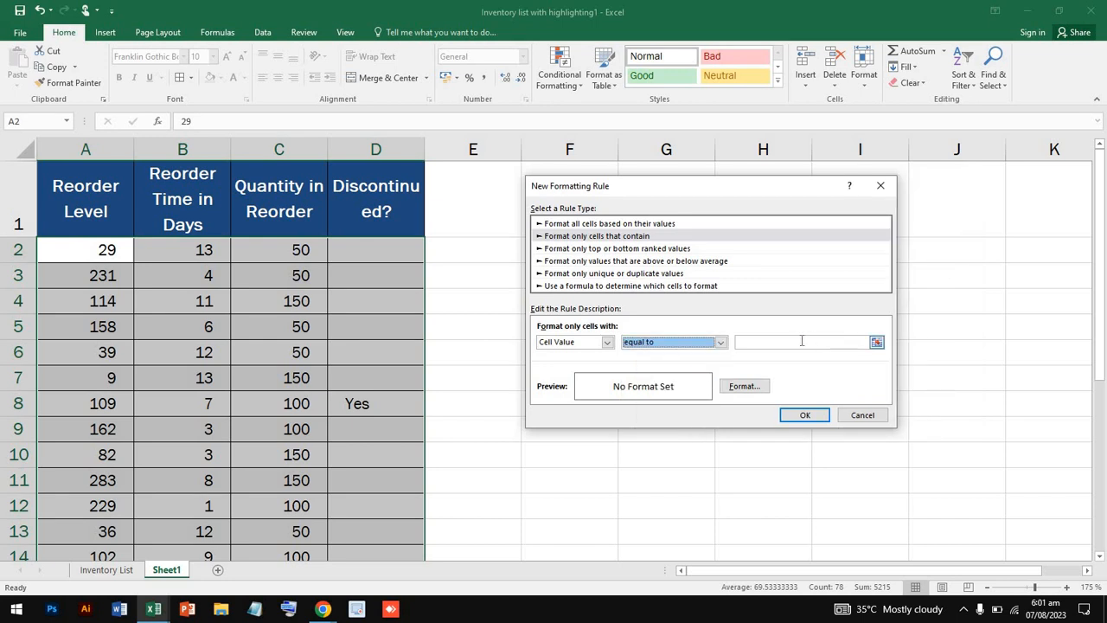
{"action": "left_click", "coordinate": [779, 344]}
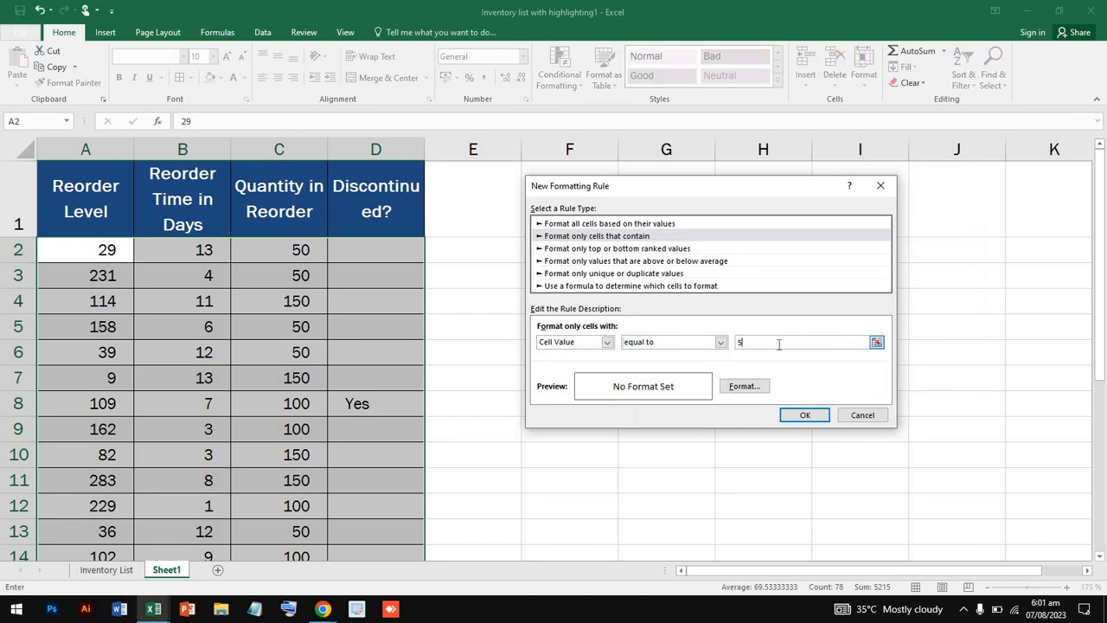
- Give the rule's format a red background fill and apply the rule to the reorder data
{"action": "left_click", "coordinate": [757, 391]}
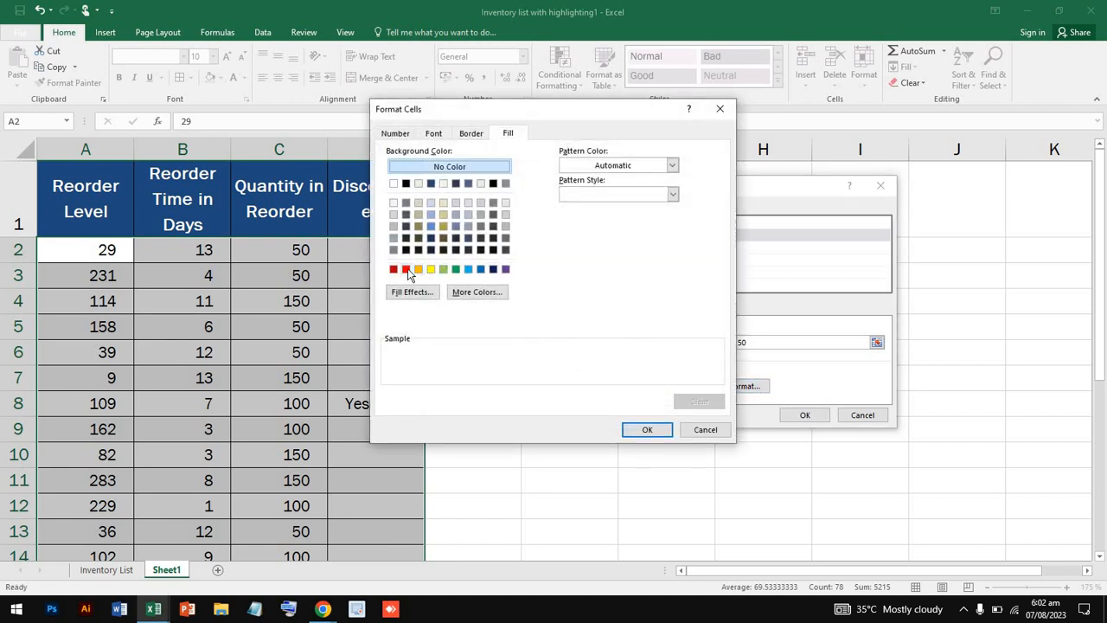
{"action": "left_click", "coordinate": [406, 269]}
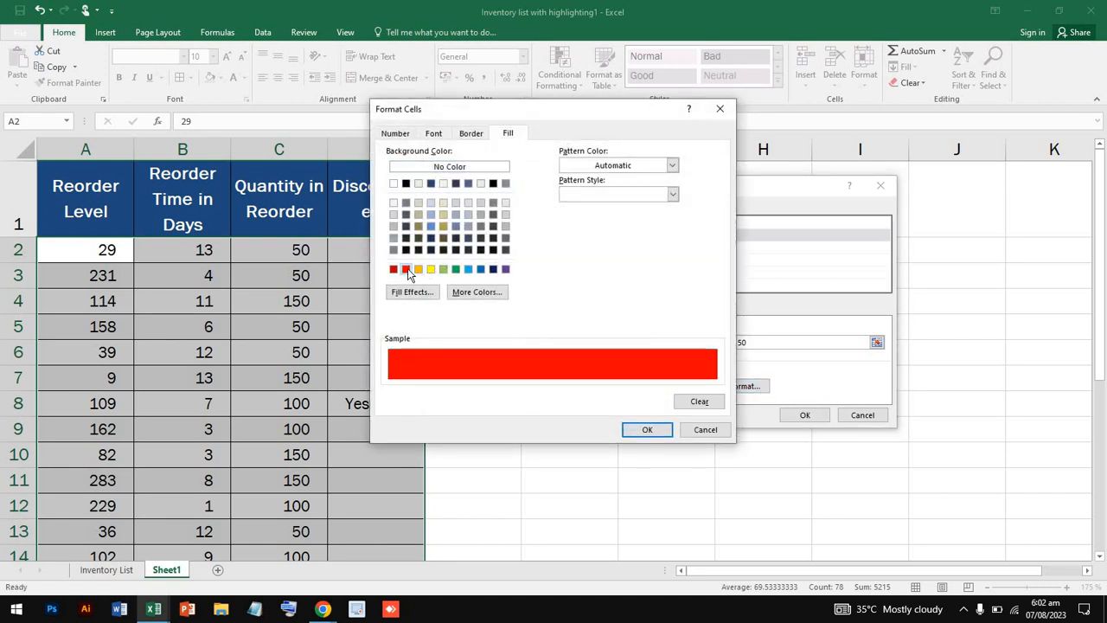
{"action": "left_click", "coordinate": [651, 429]}
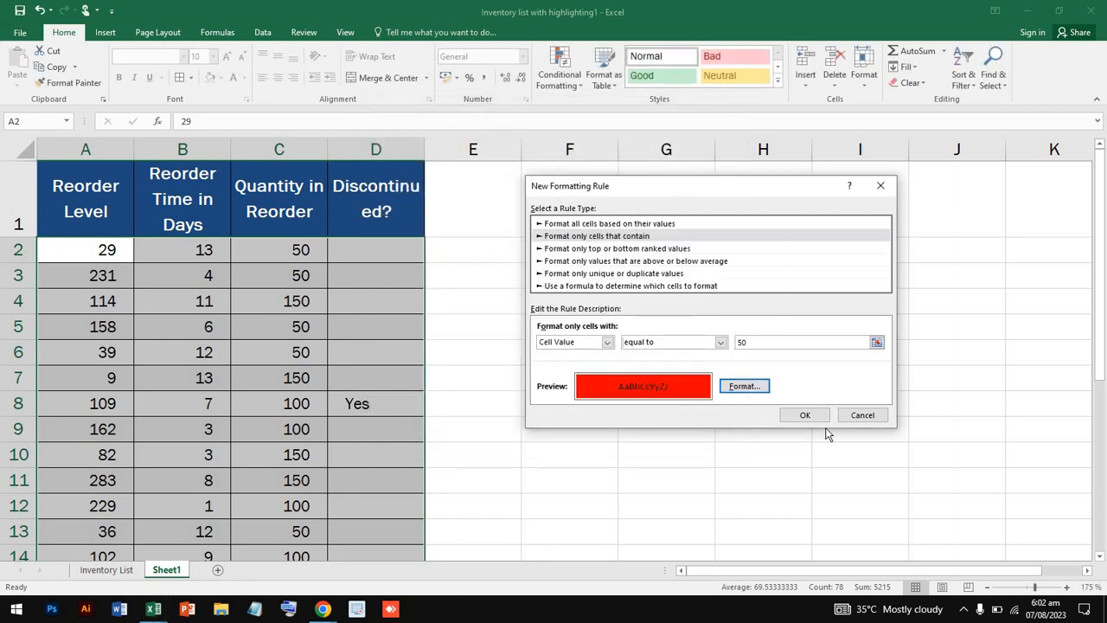
{"action": "left_click", "coordinate": [798, 419]}
- Check the highlighted Quantity in Reorder cells throughout the table and undo the new formatting rule
{"action": "scroll", "coordinate": [441, 362], "scroll_direction": "down", "scroll_amount": 5}
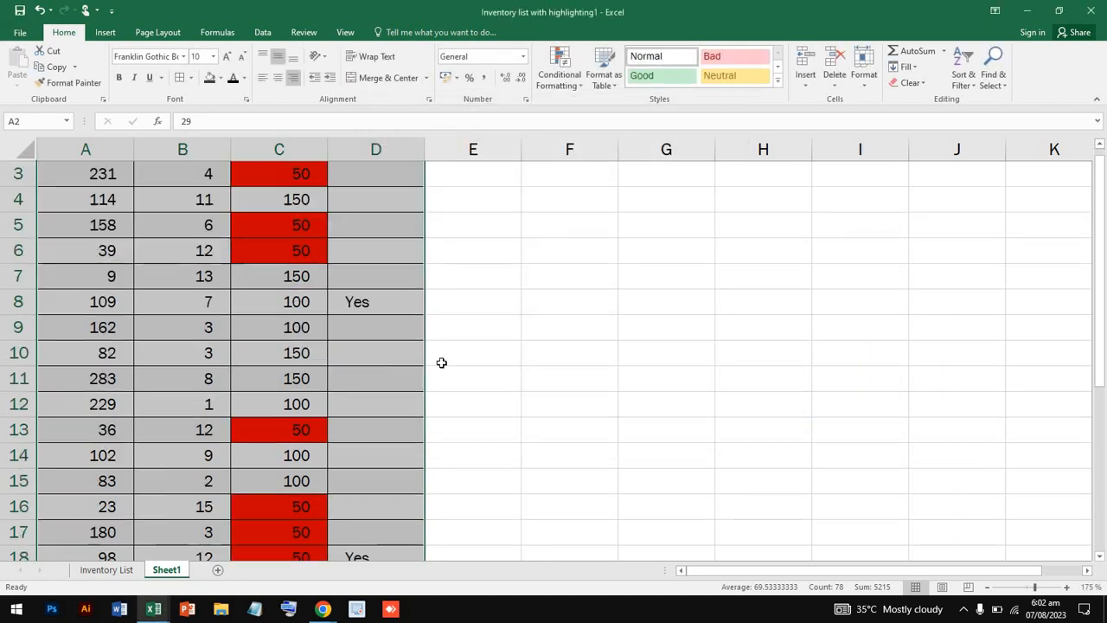
{"action": "scroll", "coordinate": [441, 363], "scroll_direction": "down", "scroll_amount": 1}
{"action": "scroll", "coordinate": [441, 363], "scroll_direction": "up", "scroll_amount": 6}
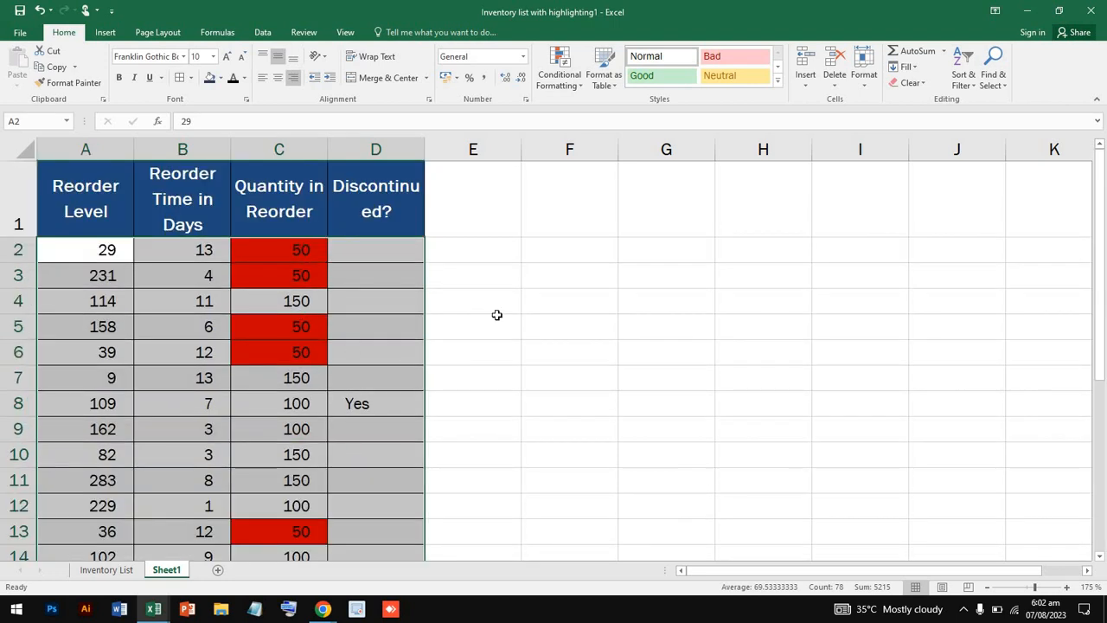
{"action": "left_click", "coordinate": [631, 205]}
{"action": "left_click", "coordinate": [301, 277]}
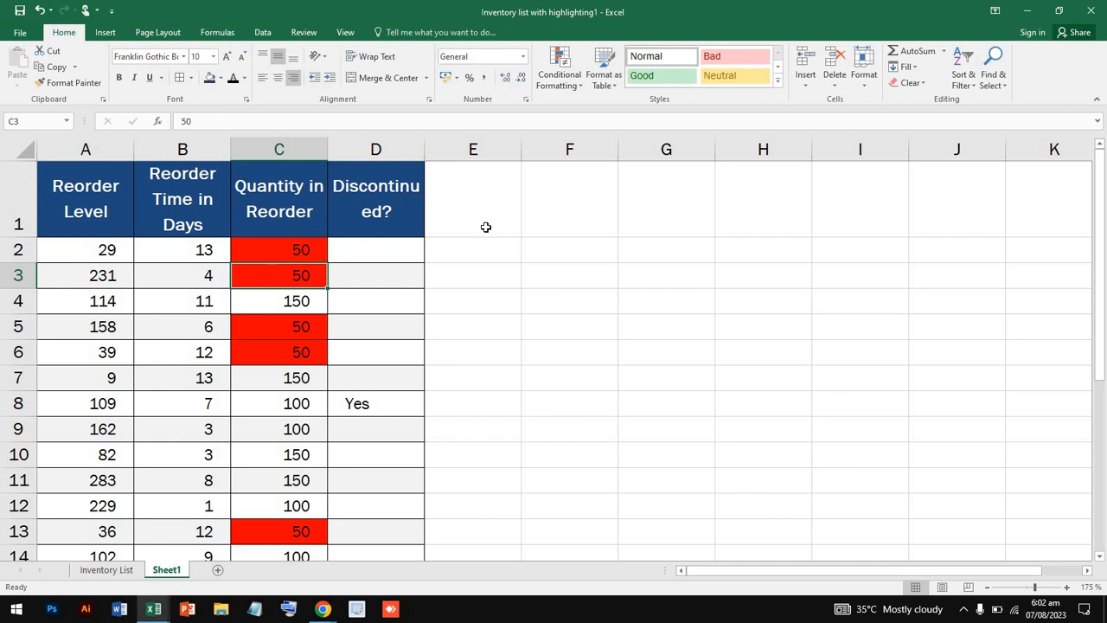
{"action": "key", "text": "ctrl+z"}
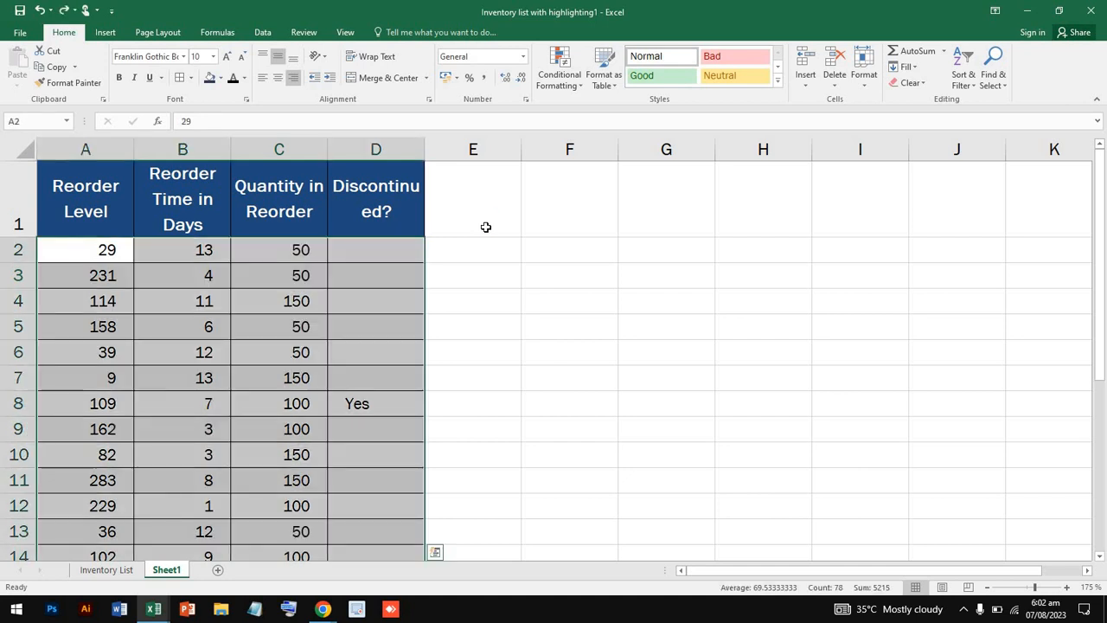
- Review the reorder data's existing rules in the Conditional Formatting Rules Manager, then close it and deselect the data
{"action": "left_click", "coordinate": [569, 84]}
{"action": "mouse_move", "coordinate": [634, 273]}
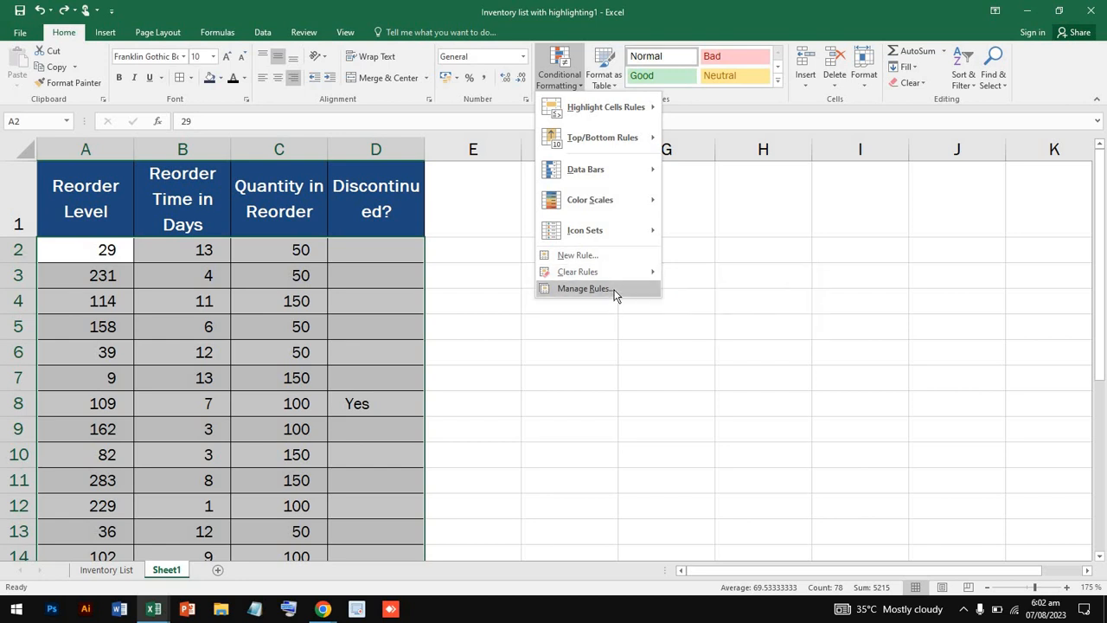
{"action": "left_click", "coordinate": [600, 291]}
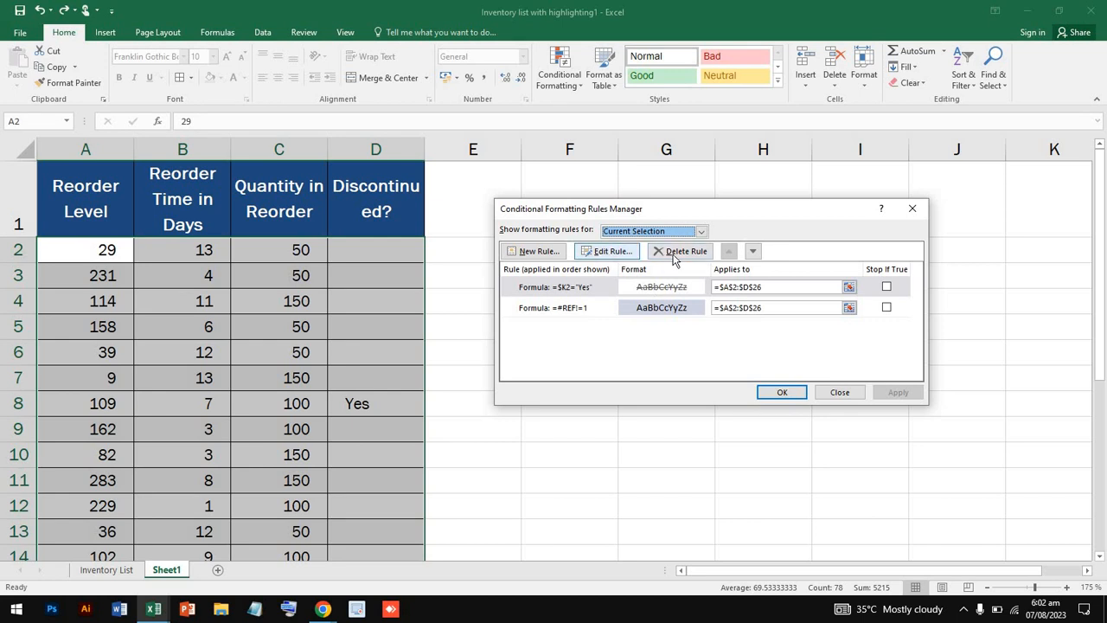
{"action": "left_click", "coordinate": [914, 209]}
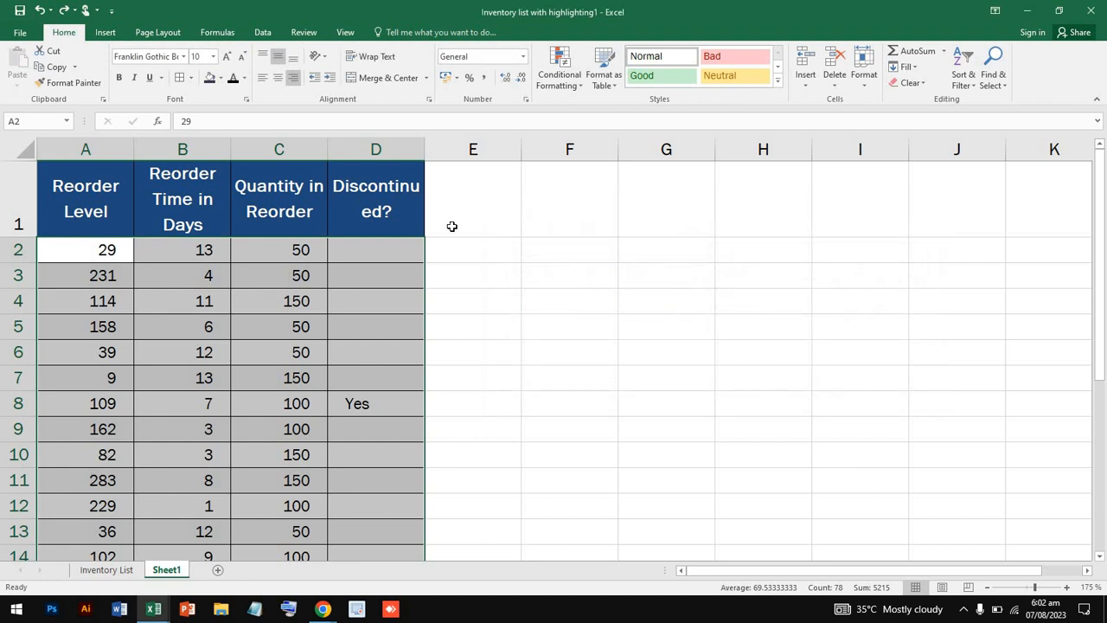
{"action": "left_click", "coordinate": [592, 336]}
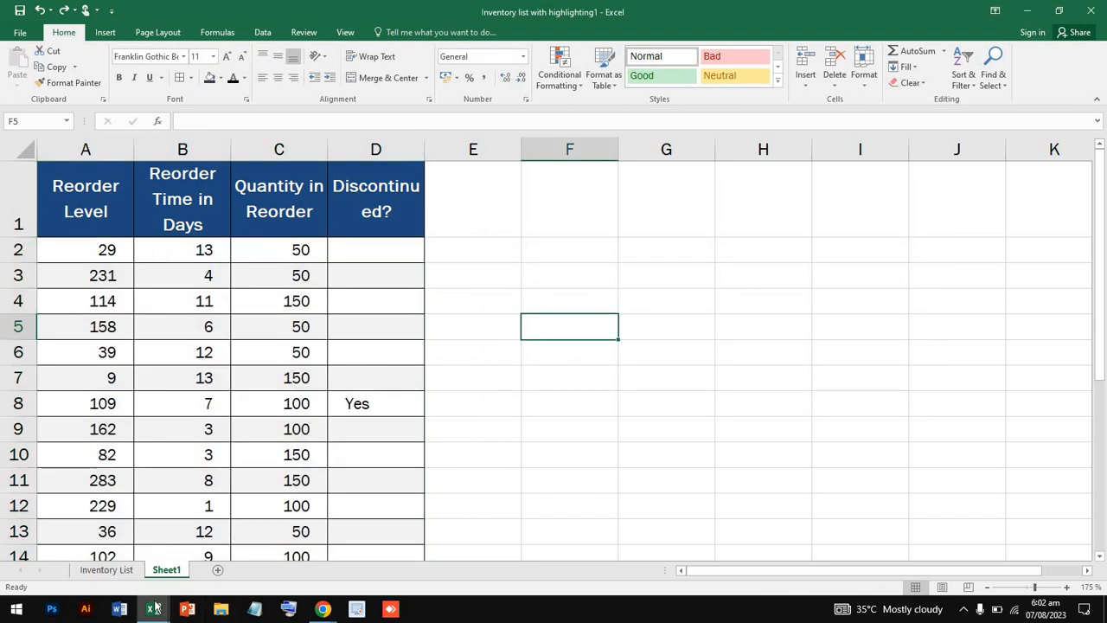
- Switch to the Book1 workbook and show the end of the marks table on Sheet1
{"action": "mouse_move", "coordinate": [155, 608]}
{"action": "left_click", "coordinate": [75, 545]}
{"action": "left_click", "coordinate": [529, 268]}
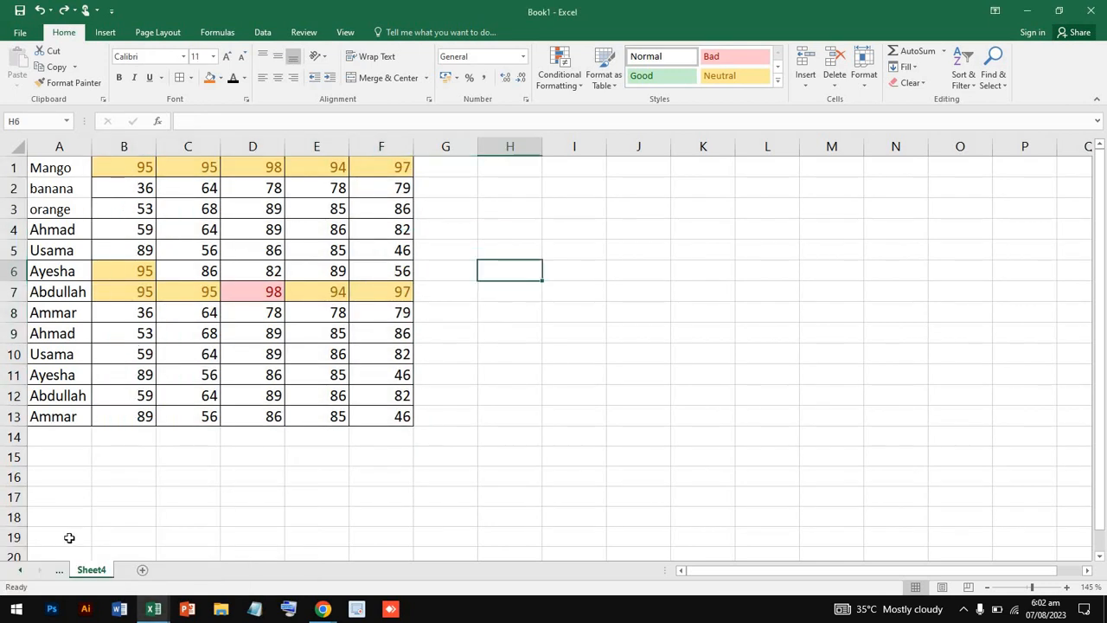
{"action": "left_click", "coordinate": [61, 571]}
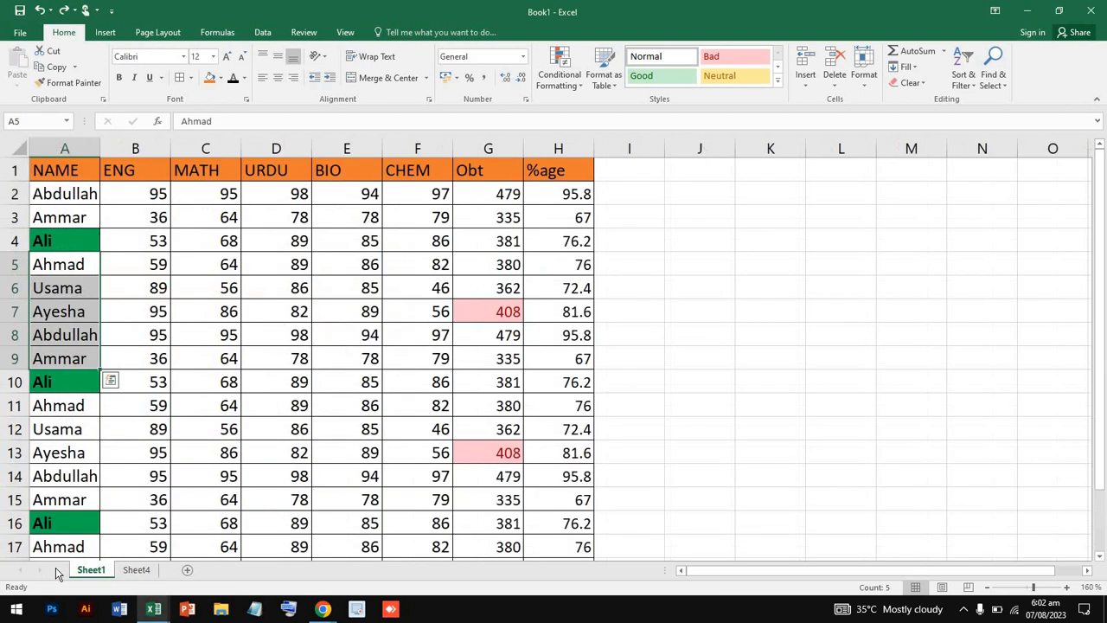
{"action": "left_click", "coordinate": [231, 335]}
{"action": "scroll", "coordinate": [231, 335], "scroll_direction": "down", "scroll_amount": 3}
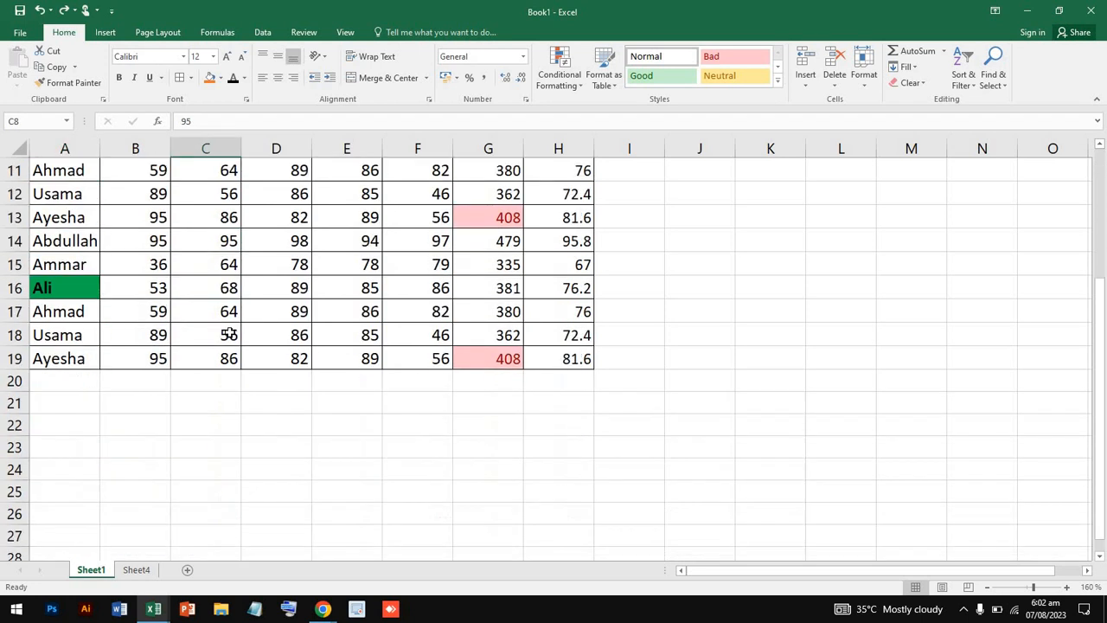
- Clear the conditional formatting rules from the selected MATH cell C8 in the marks table
{"action": "scroll", "coordinate": [231, 335], "scroll_direction": "up", "scroll_amount": 3}
{"action": "left_click", "coordinate": [577, 77]}
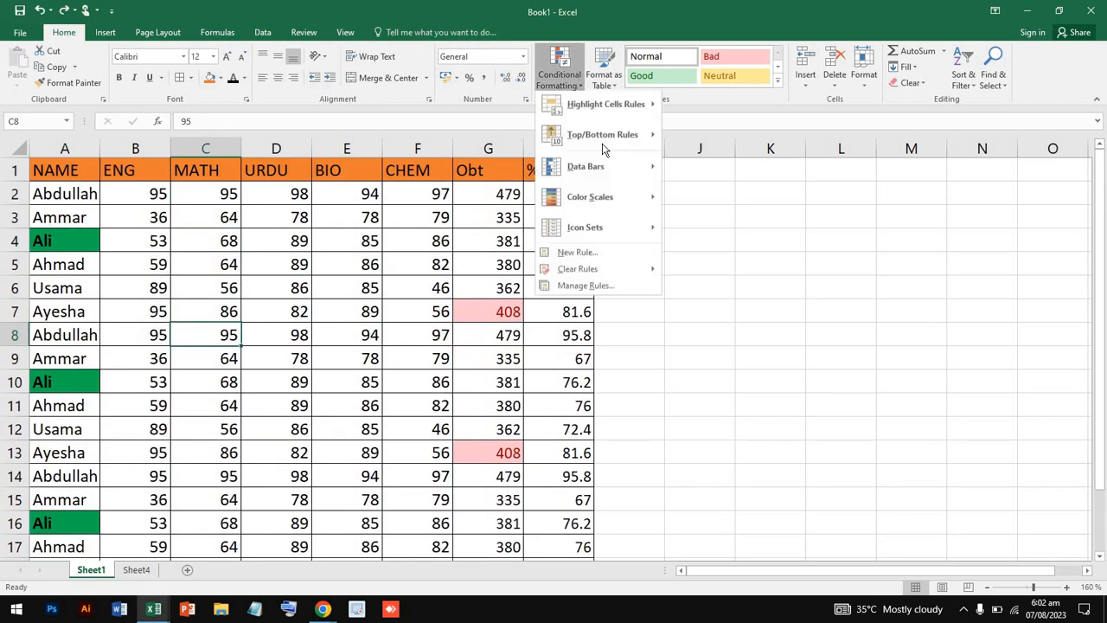
{"action": "mouse_move", "coordinate": [619, 277]}
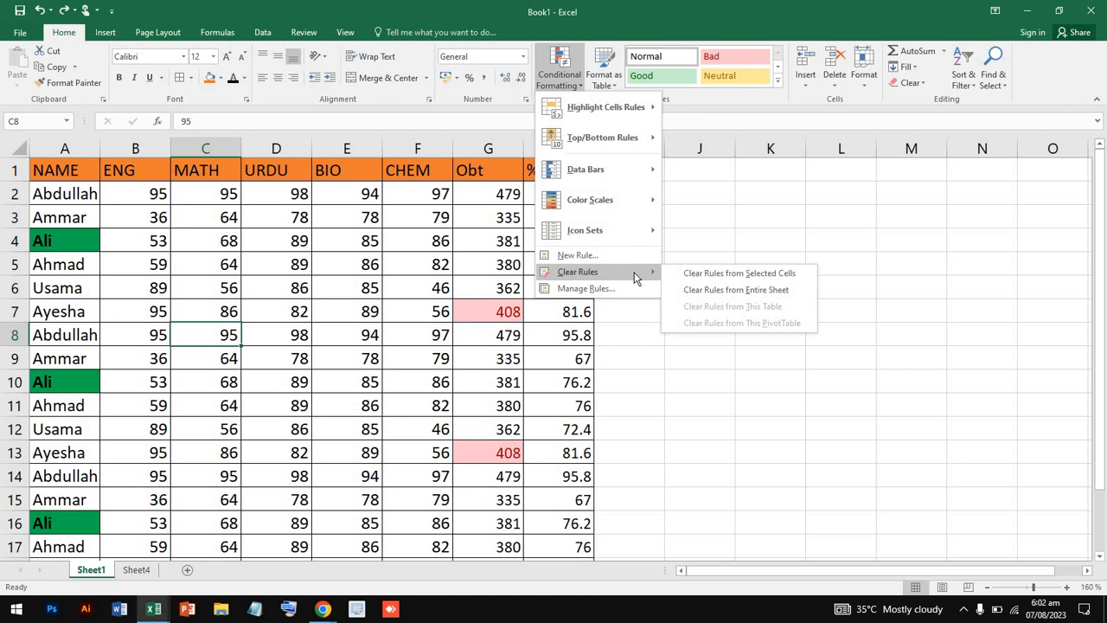
{"action": "left_click", "coordinate": [704, 278]}
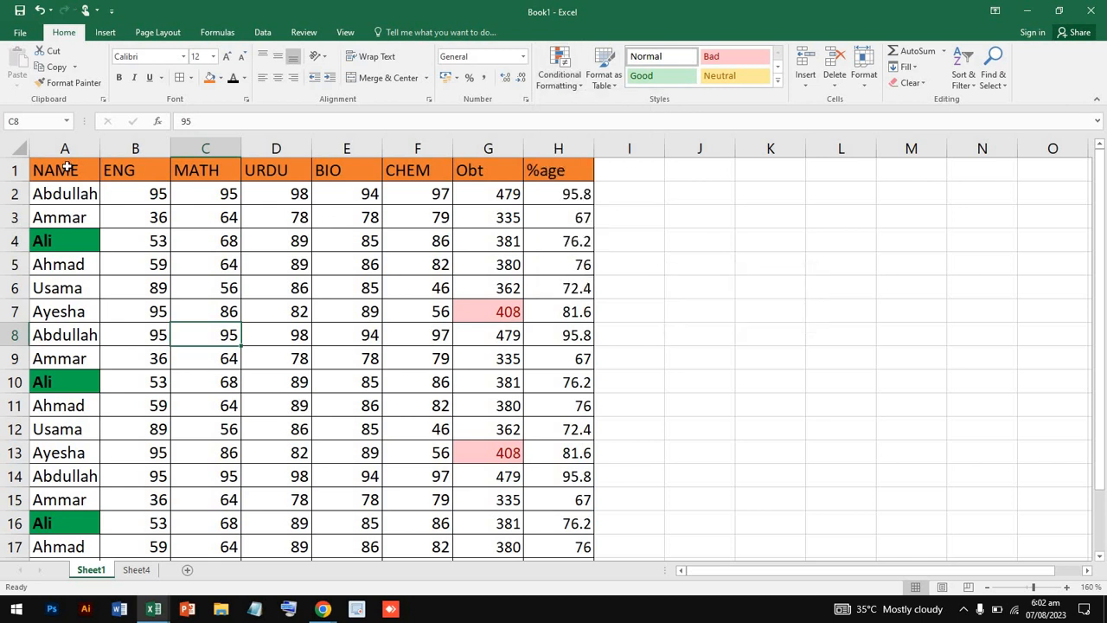
- Select the whole marks table, clear the conditional formatting rules from its cells, and deselect the table
{"action": "key", "text": "ctrl+a"}
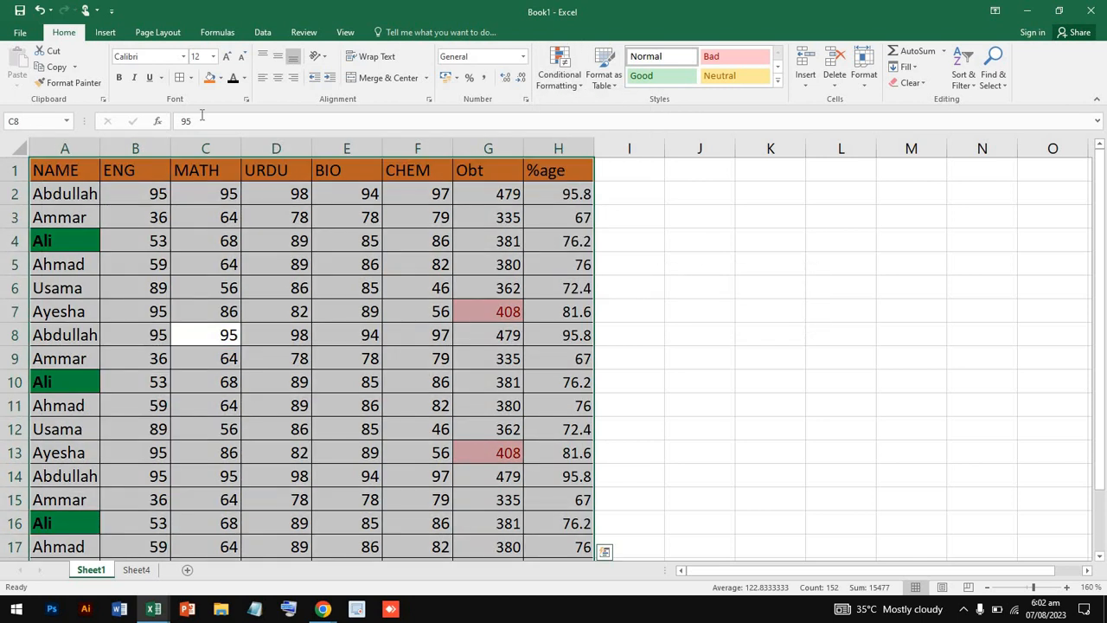
{"action": "left_click", "coordinate": [573, 74]}
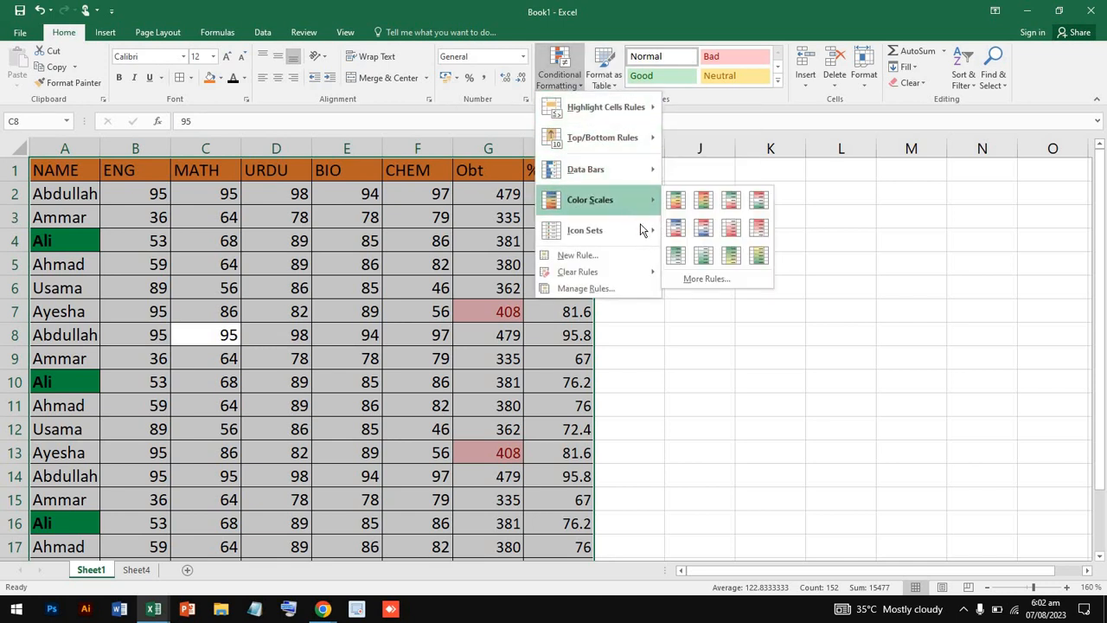
{"action": "mouse_move", "coordinate": [639, 232]}
{"action": "mouse_move", "coordinate": [625, 269]}
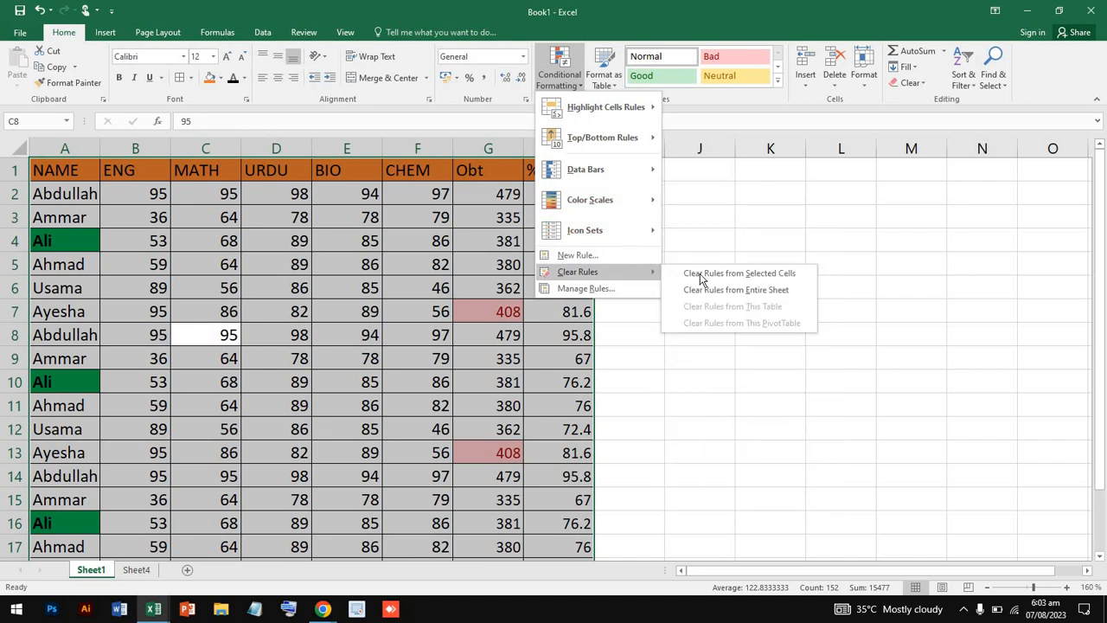
{"action": "left_click", "coordinate": [707, 275]}
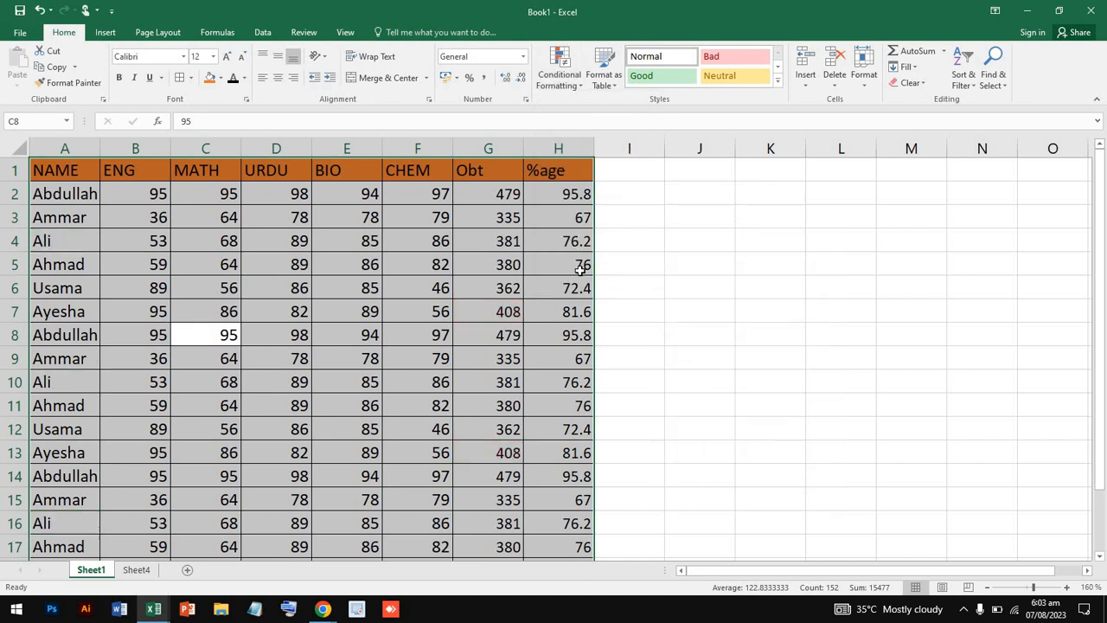
{"action": "left_click", "coordinate": [580, 269]}
{"action": "left_click", "coordinate": [753, 322]}
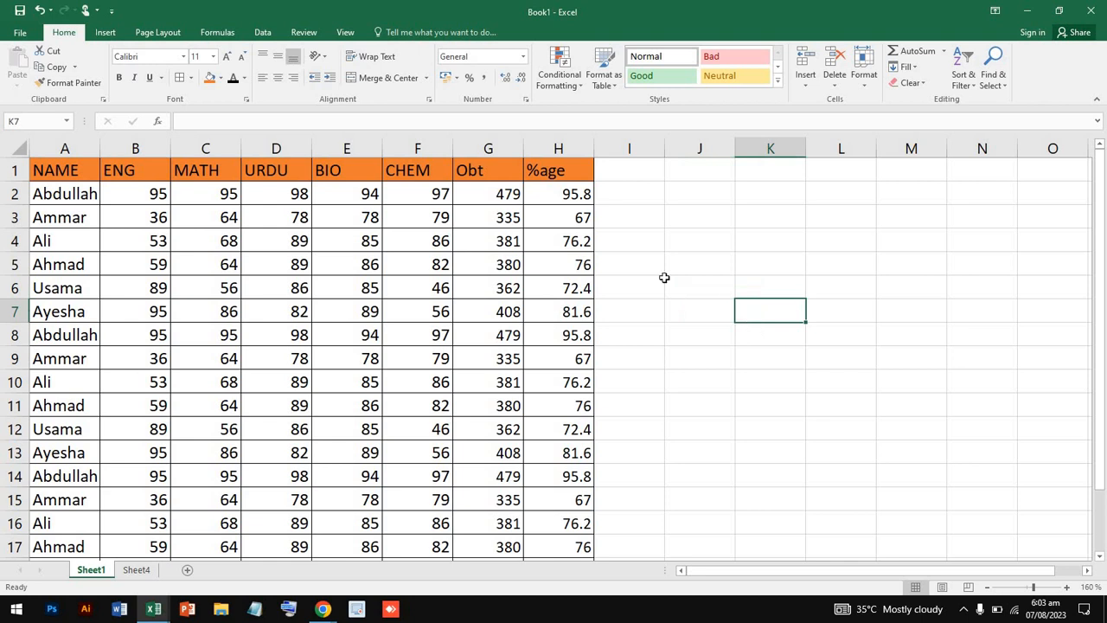
- Select the entire sheet and begin formatting it as a table in the black-header light style, pointing the data range at H7
{"action": "left_click", "coordinate": [603, 78]}
{"action": "left_click", "coordinate": [154, 249]}
{"action": "key", "text": "ctrl+a"}
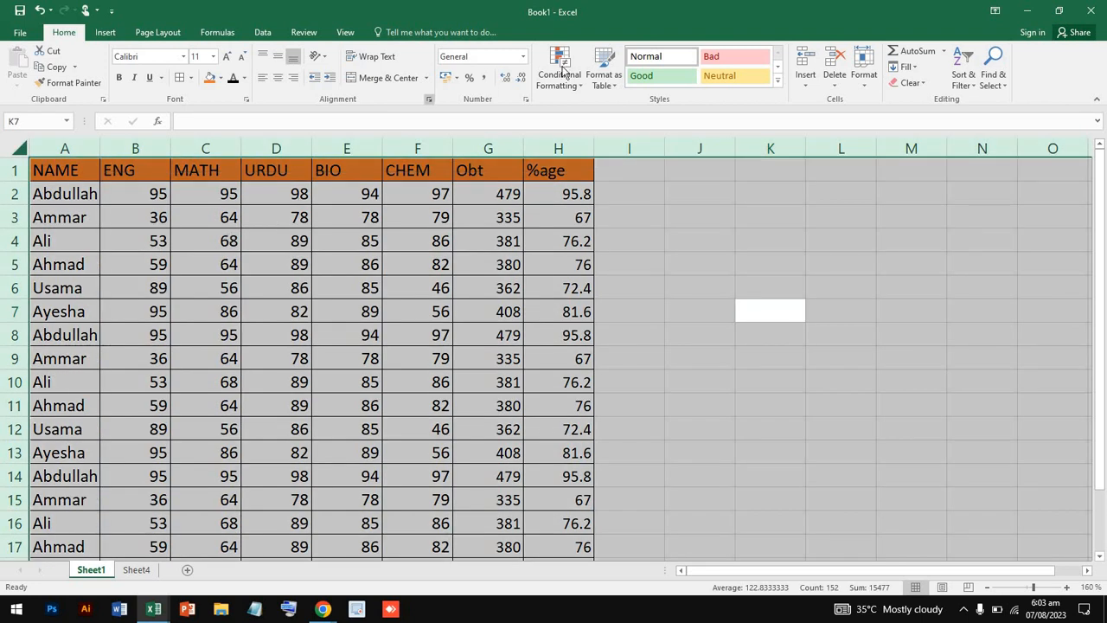
{"action": "left_click", "coordinate": [603, 80]}
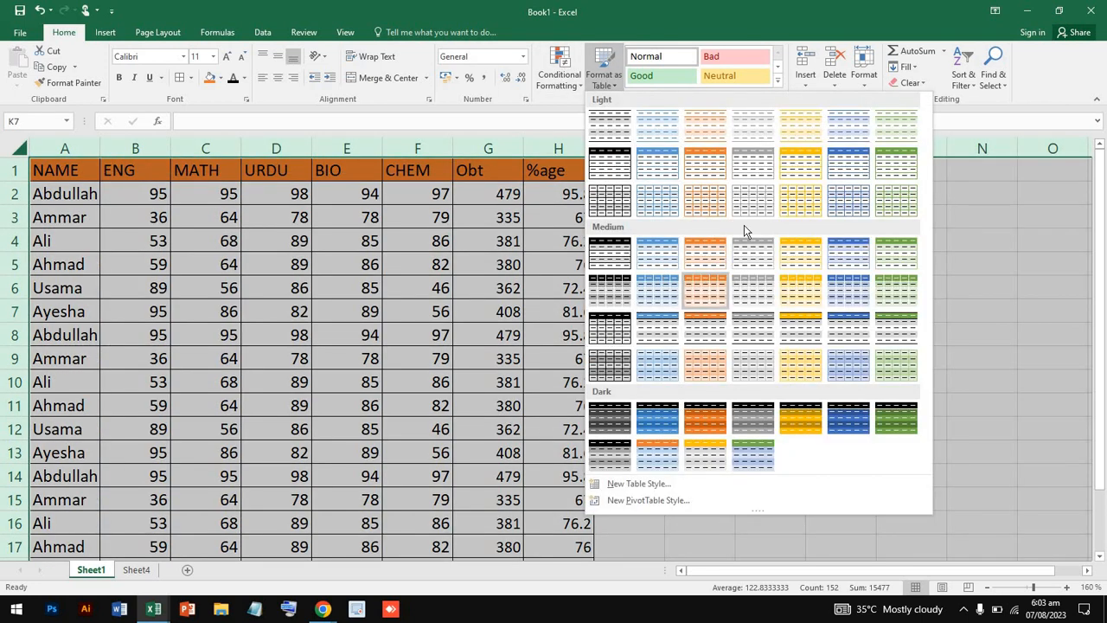
{"action": "left_click", "coordinate": [612, 170]}
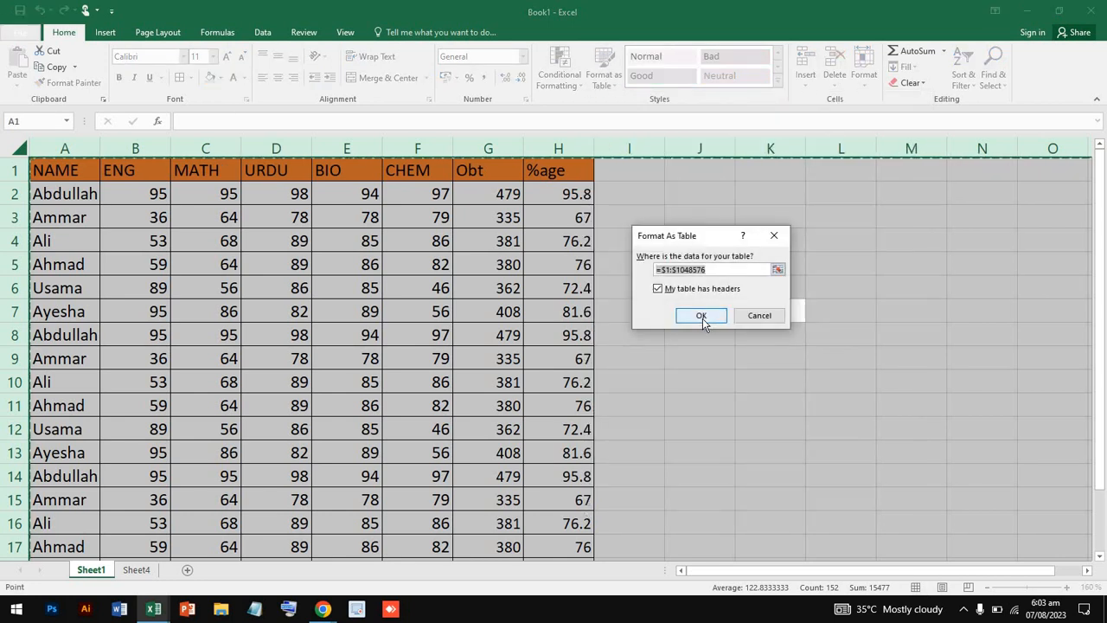
{"action": "left_click", "coordinate": [561, 319]}
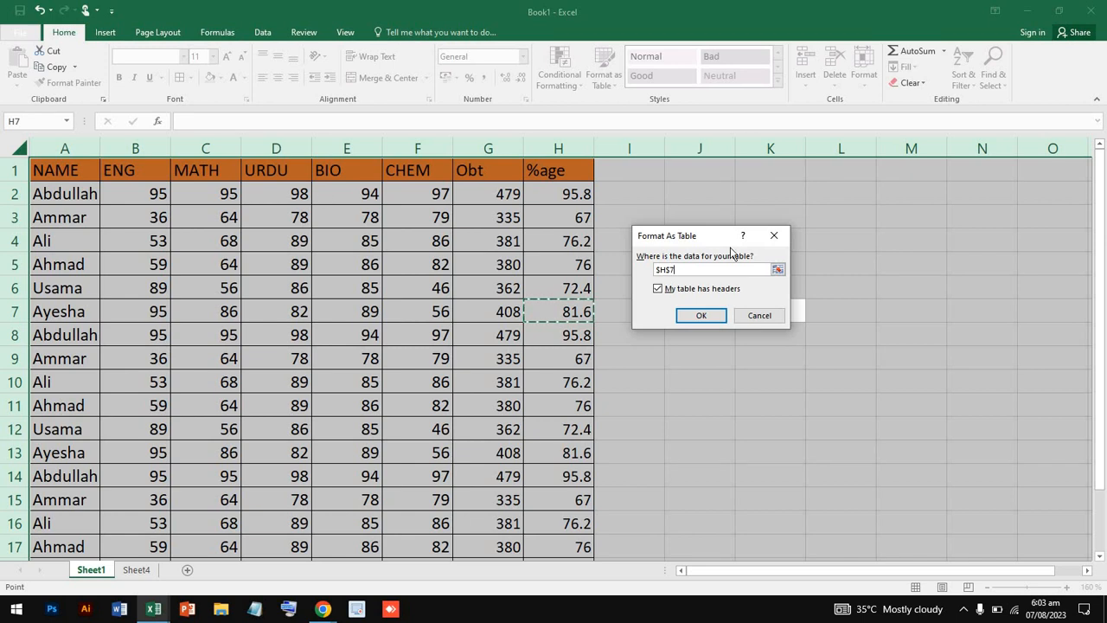
- Format the range A1:H19 as a table with headers, using the light table style with a black header row
{"action": "left_click", "coordinate": [759, 315]}
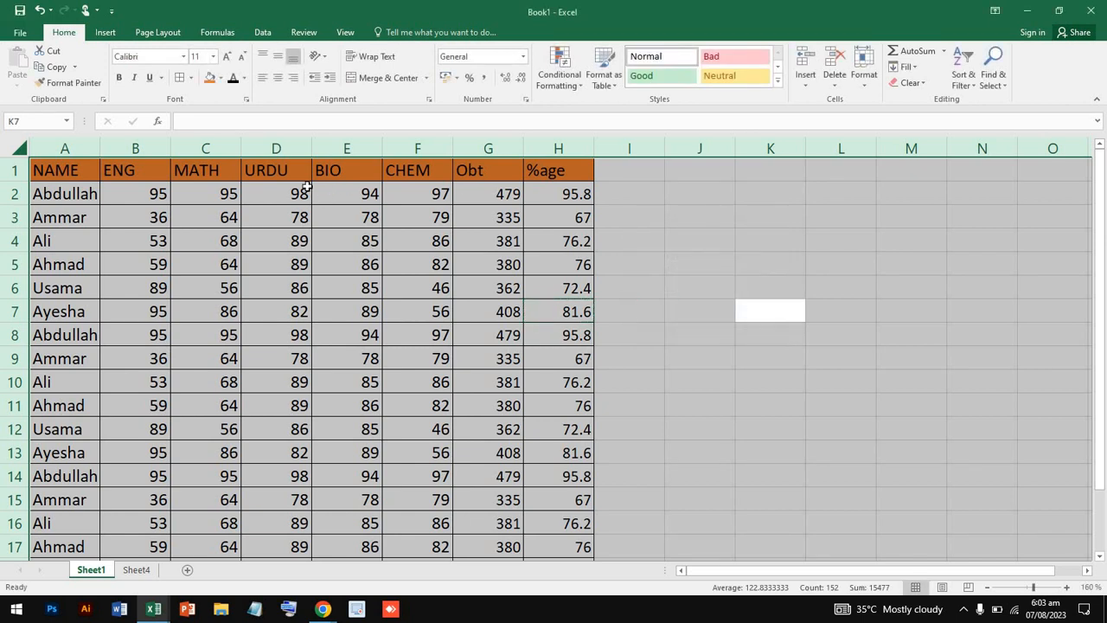
{"action": "left_click", "coordinate": [752, 351]}
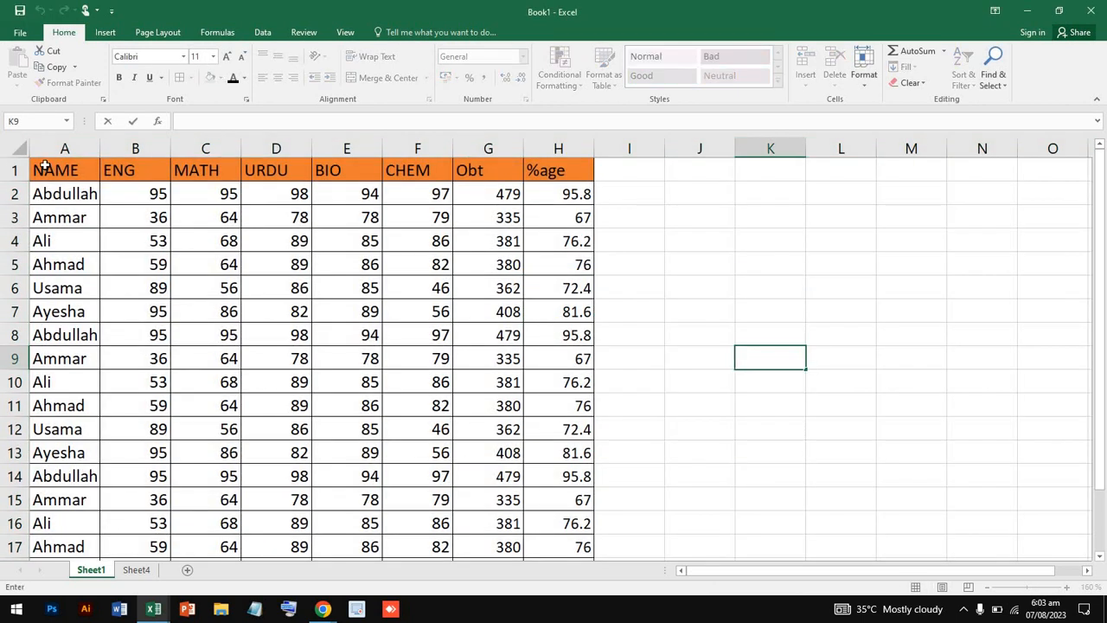
{"action": "left_click_drag", "start_coordinate": [79, 173], "coordinate": [525, 476]}
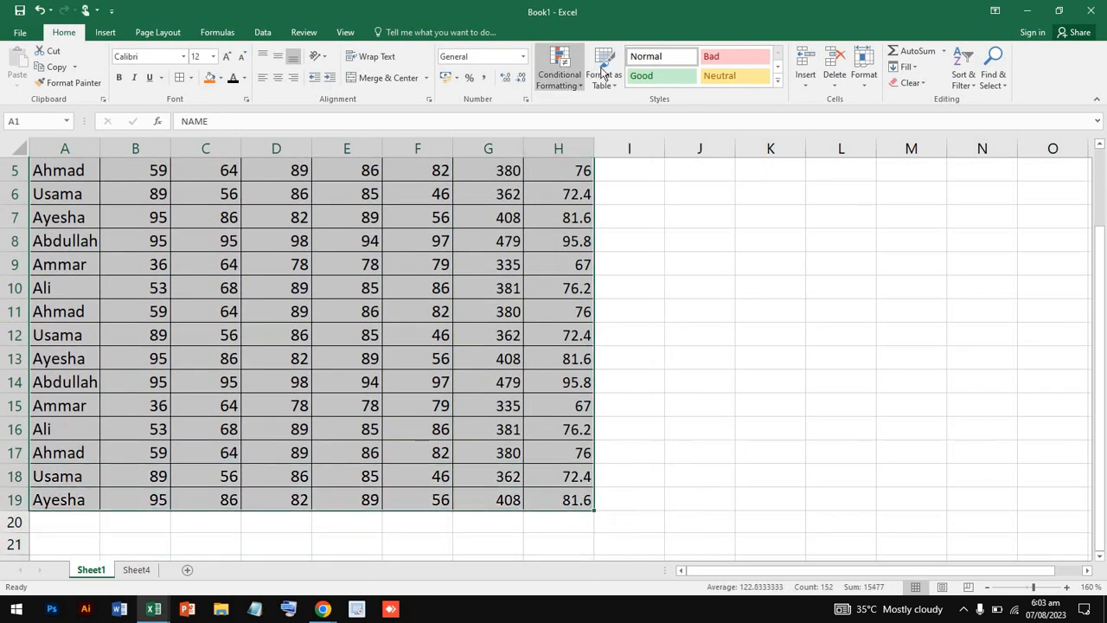
{"action": "scroll", "coordinate": [456, 238], "scroll_direction": "up", "scroll_amount": 2}
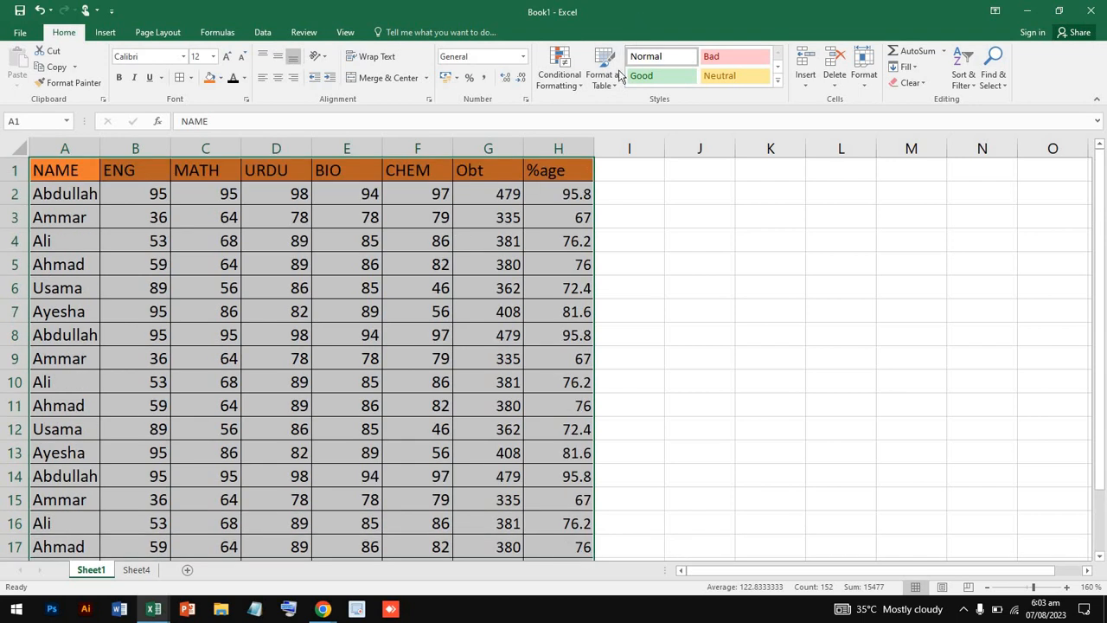
{"action": "left_click", "coordinate": [617, 78]}
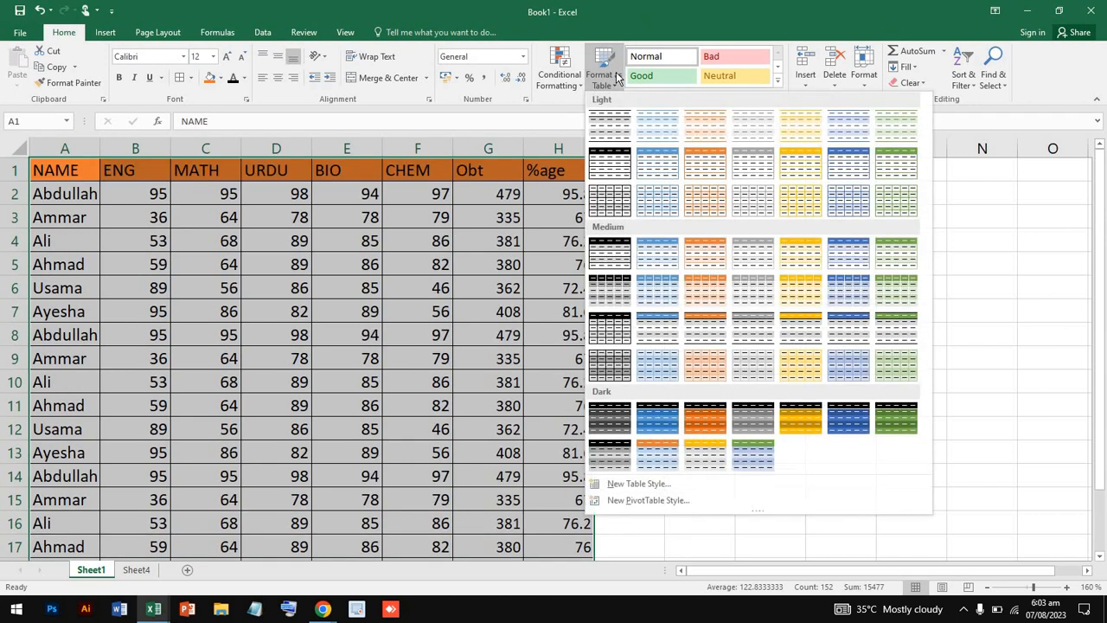
{"action": "left_click", "coordinate": [620, 172]}
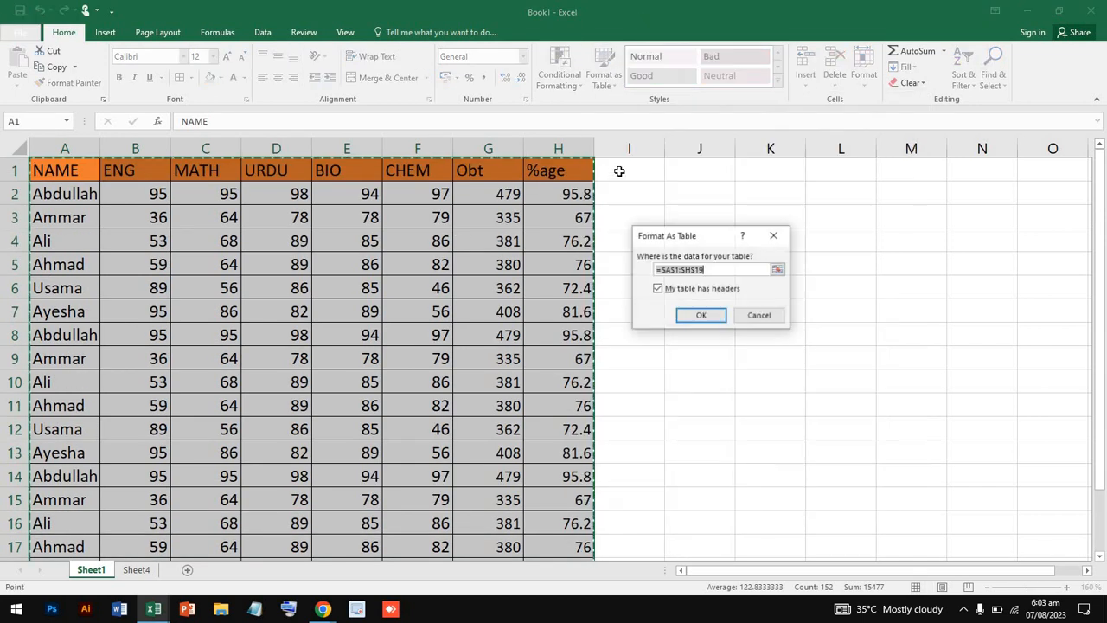
{"action": "left_click", "coordinate": [696, 315]}
{"action": "left_click", "coordinate": [423, 305]}
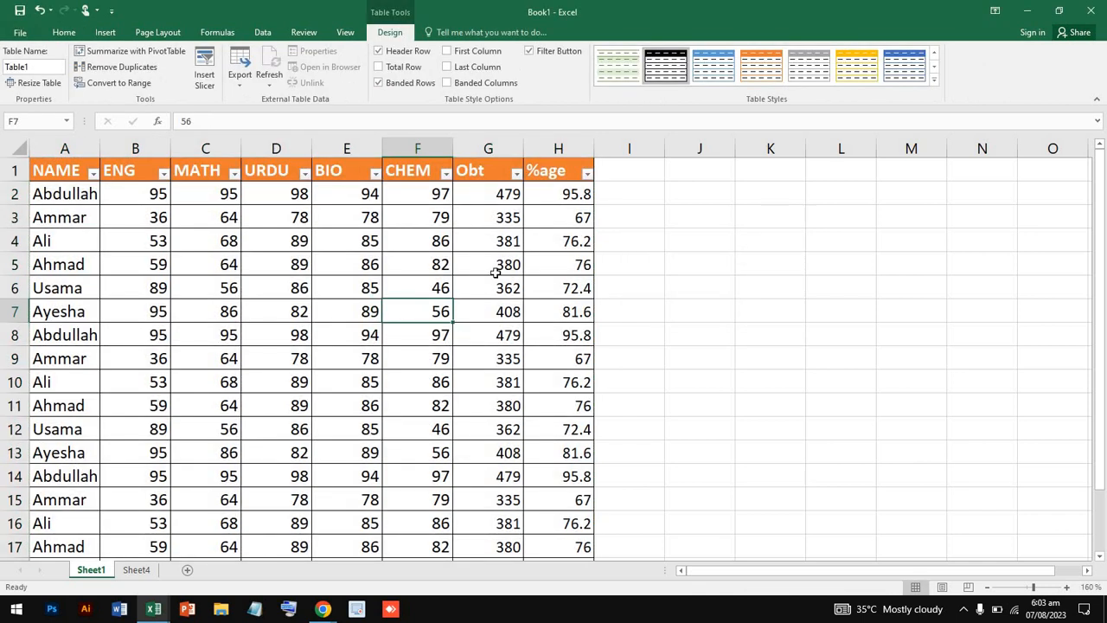
{"action": "left_click", "coordinate": [855, 254]}
{"action": "left_click", "coordinate": [456, 233]}
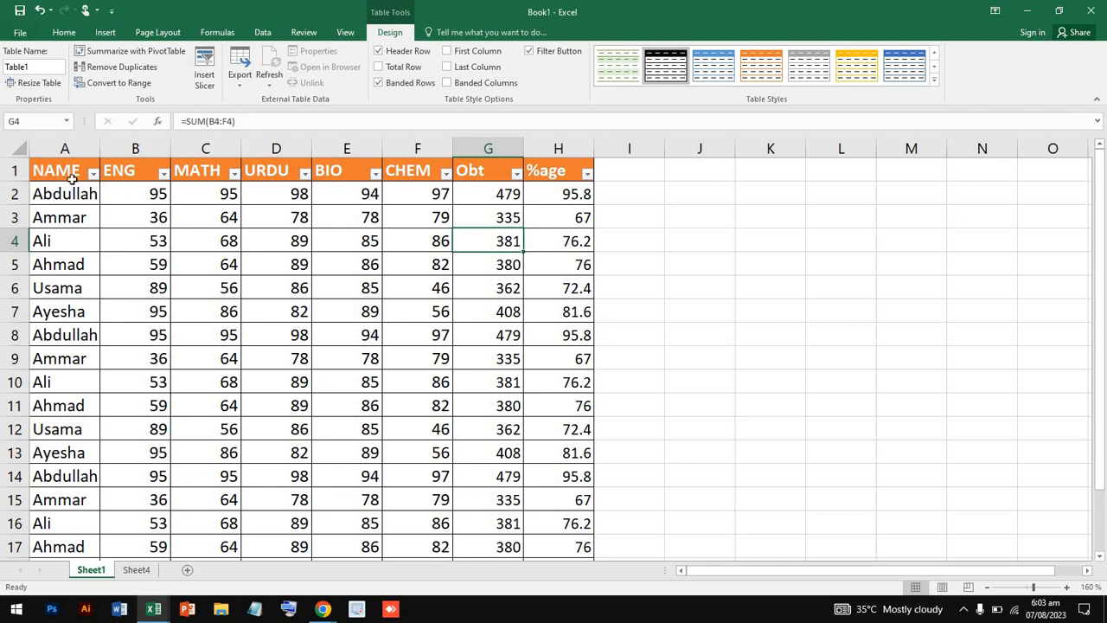
- Apply the dark gold style with a black header to the whole marks table
{"action": "left_click_drag", "start_coordinate": [72, 178], "coordinate": [538, 200]}
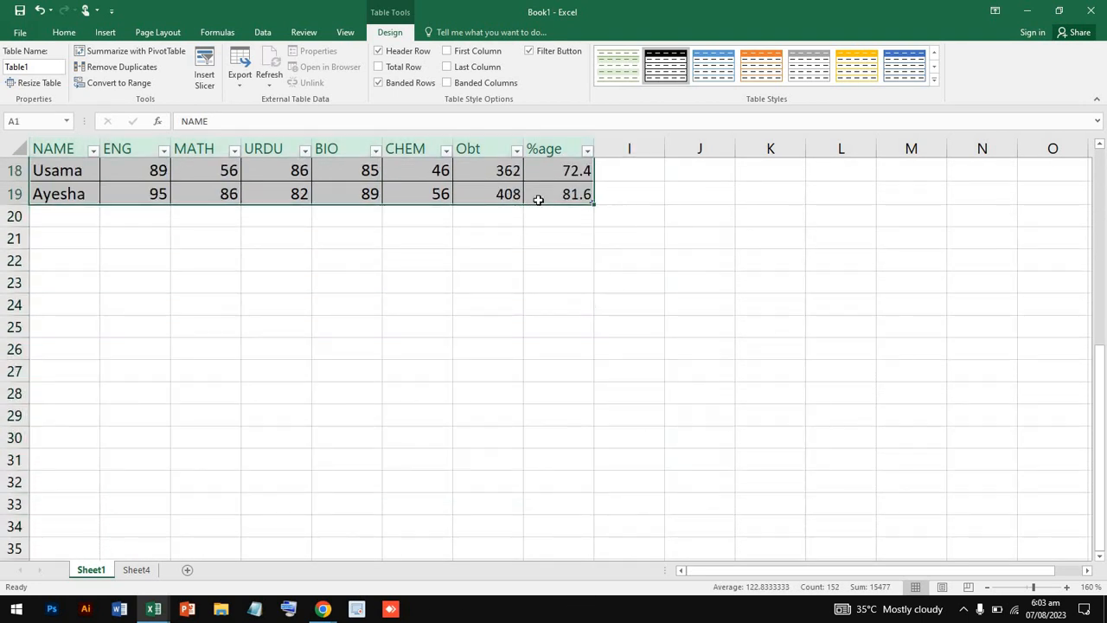
{"action": "scroll", "coordinate": [538, 199], "scroll_direction": "up", "scroll_amount": 6}
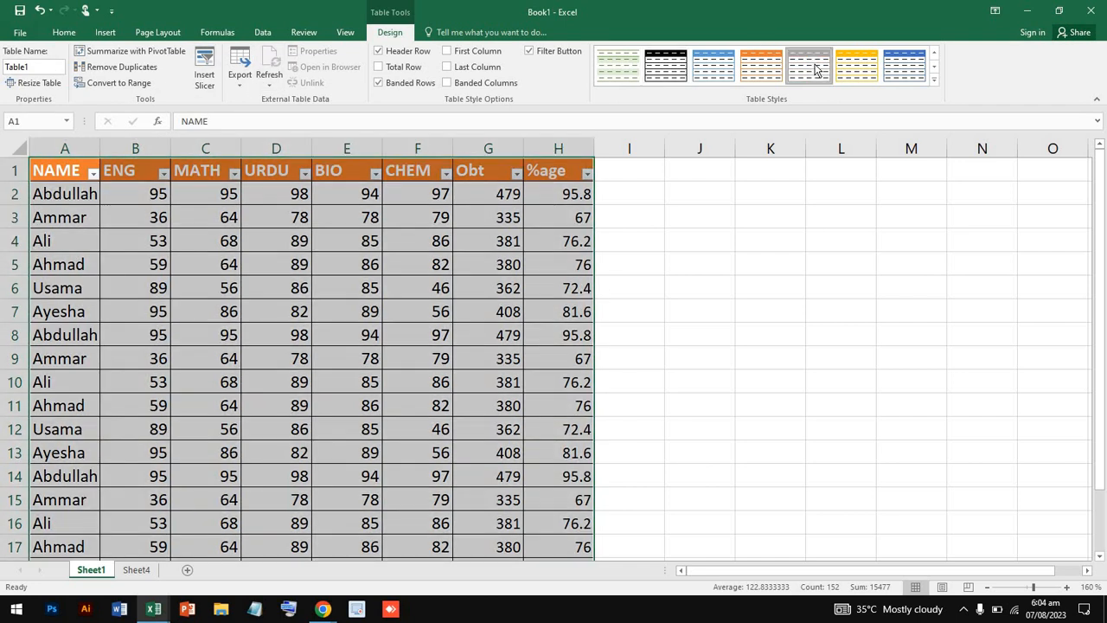
{"action": "left_click", "coordinate": [818, 70]}
{"action": "left_click", "coordinate": [934, 83]}
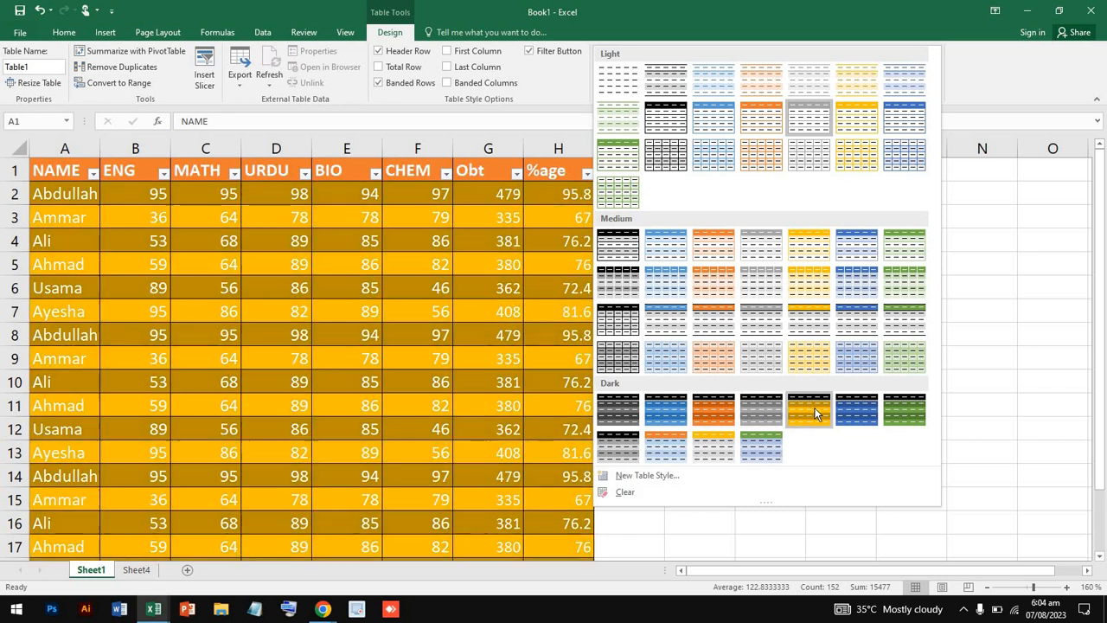
{"action": "left_click", "coordinate": [814, 410]}
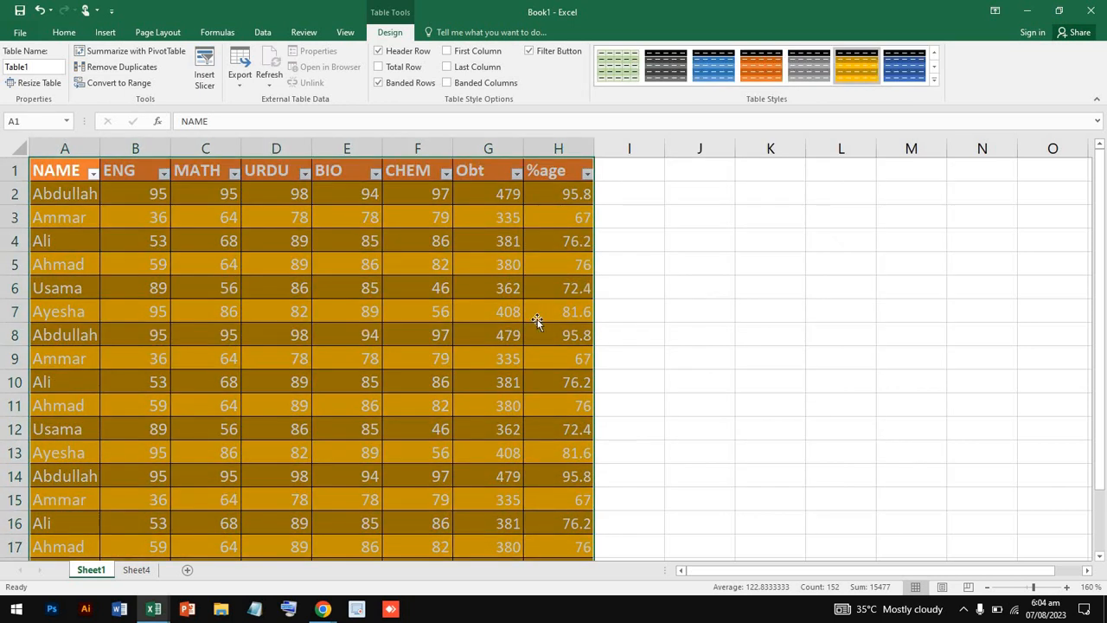
{"action": "left_click", "coordinate": [536, 321]}
{"action": "left_click", "coordinate": [568, 179]}
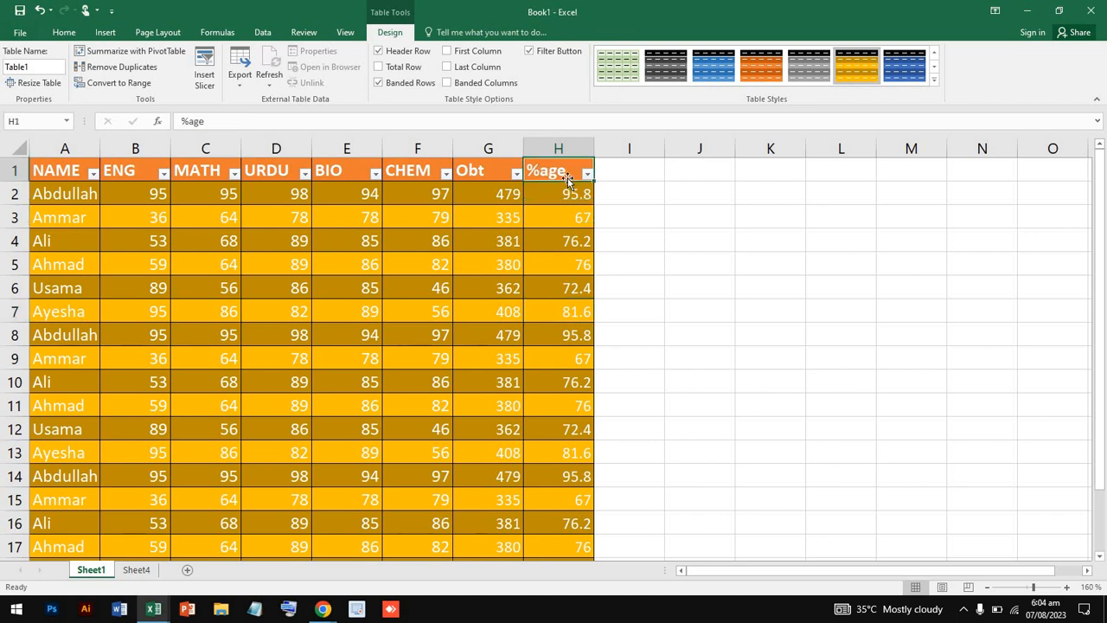
{"action": "left_click_drag", "start_coordinate": [513, 170], "coordinate": [35, 162]}
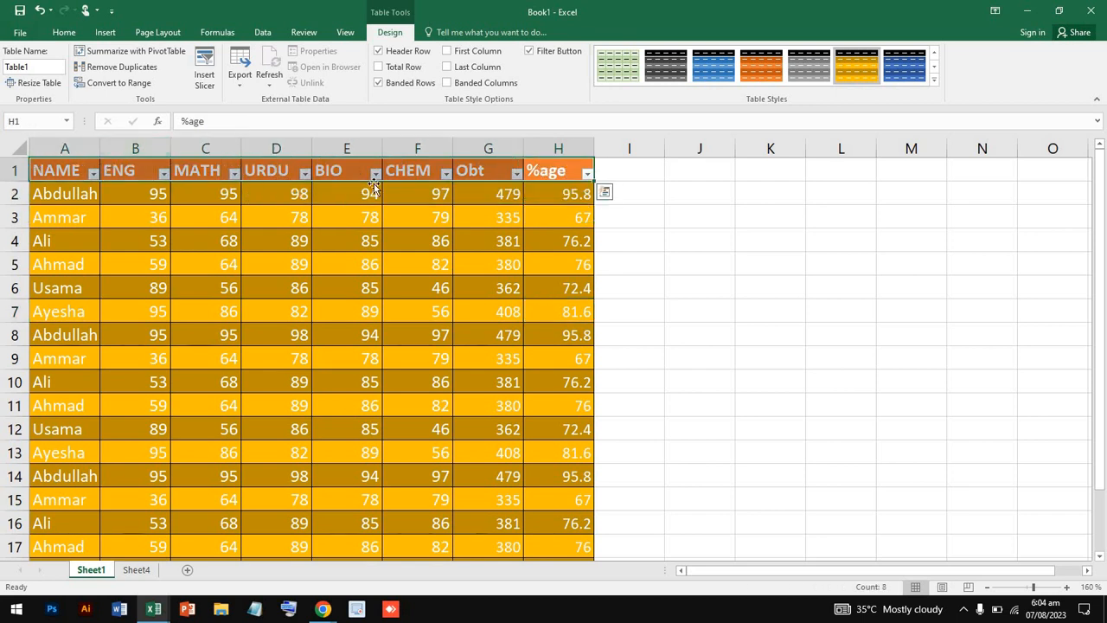
{"action": "left_click", "coordinate": [605, 195]}
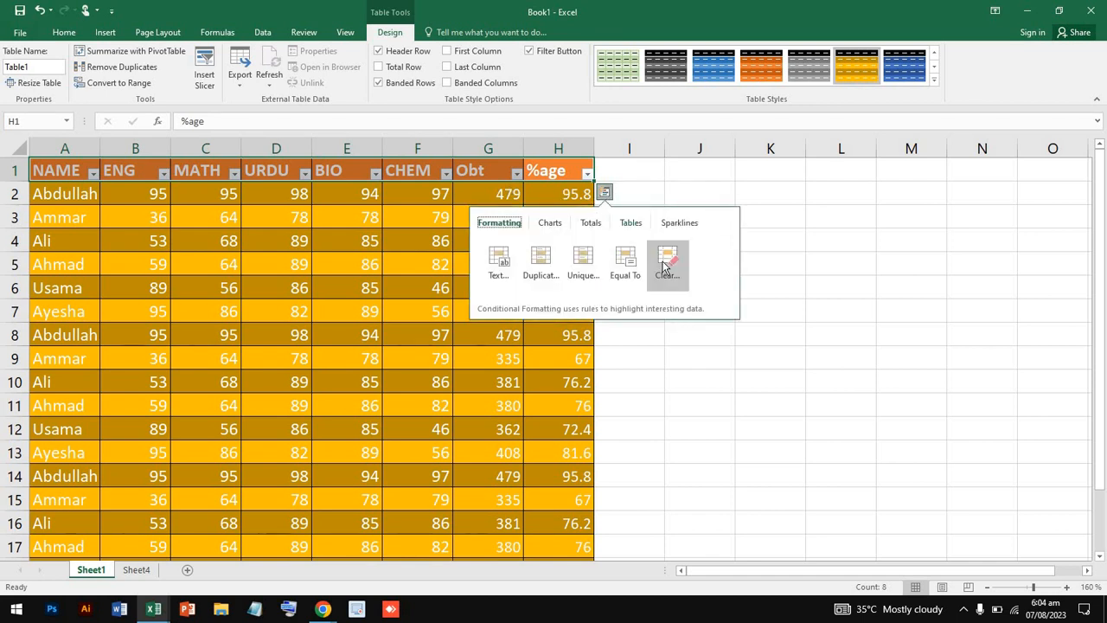
{"action": "left_click", "coordinate": [678, 192]}
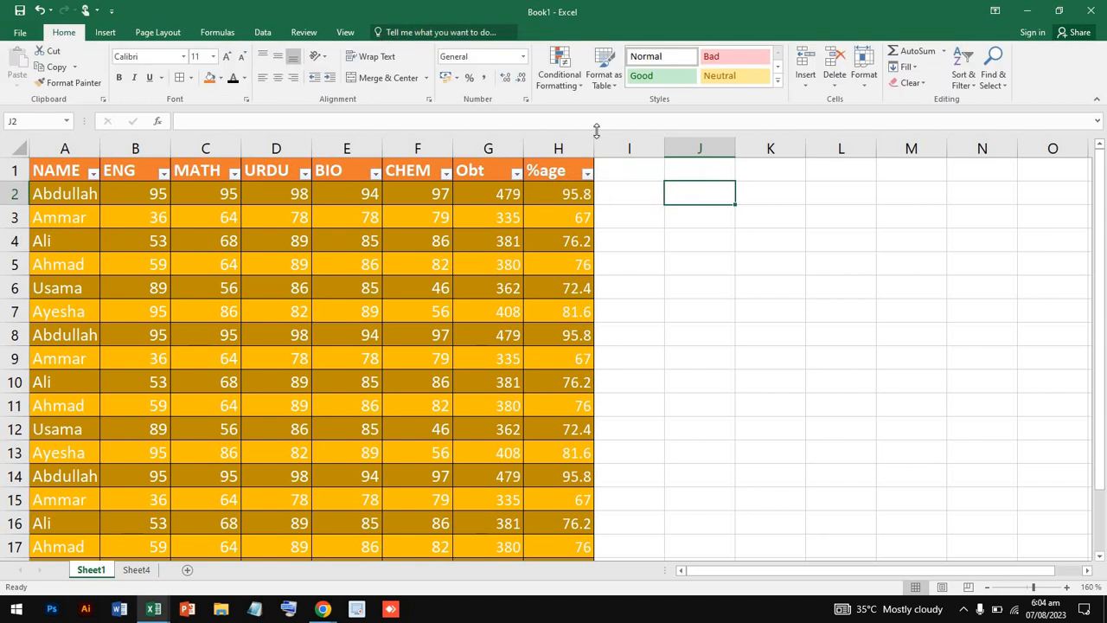
{"action": "left_click", "coordinate": [551, 170]}
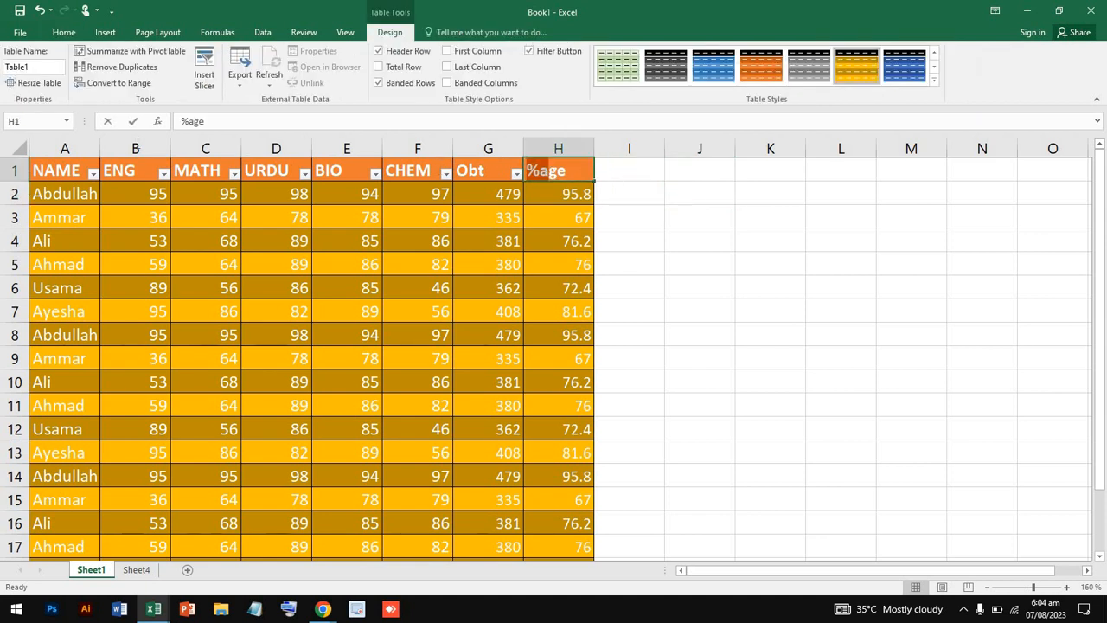
{"action": "key", "text": "F2"}
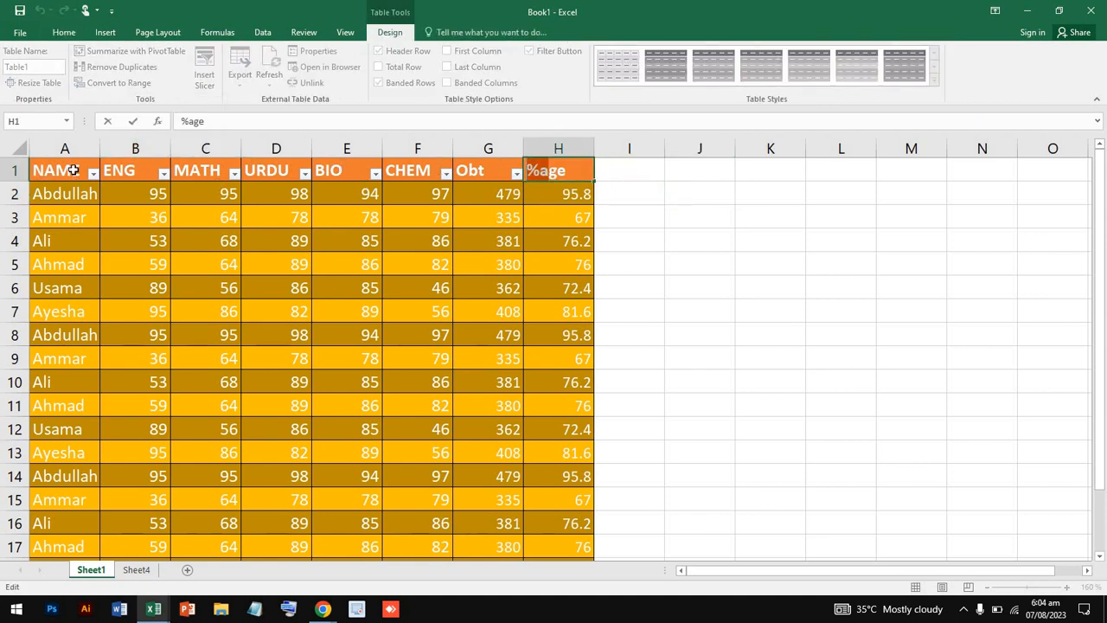
- Remove the fill color from the table's header row by setting cells A1:I1 to No Fill
{"action": "left_click", "coordinate": [75, 171]}
{"action": "left_click_drag", "start_coordinate": [94, 172], "coordinate": [635, 171]}
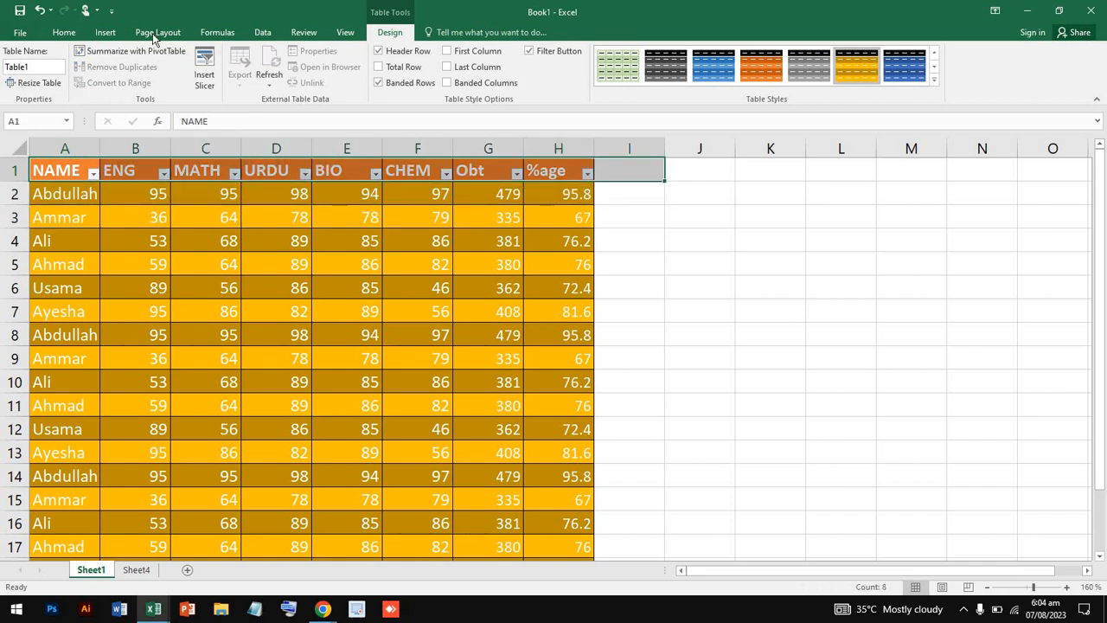
{"action": "left_click", "coordinate": [64, 32]}
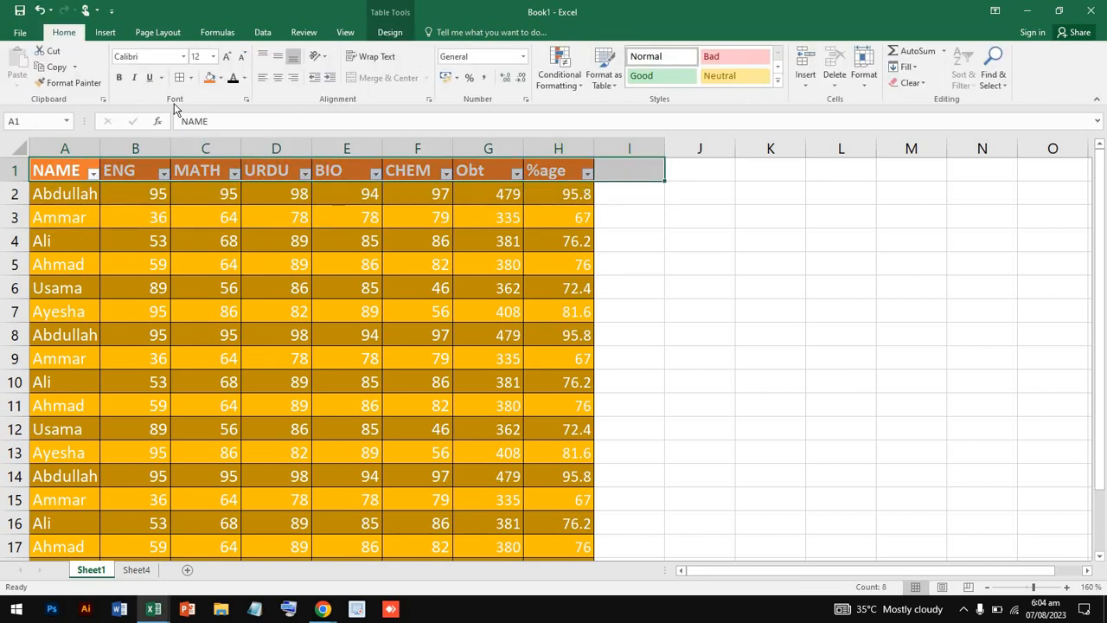
{"action": "left_click", "coordinate": [221, 78]}
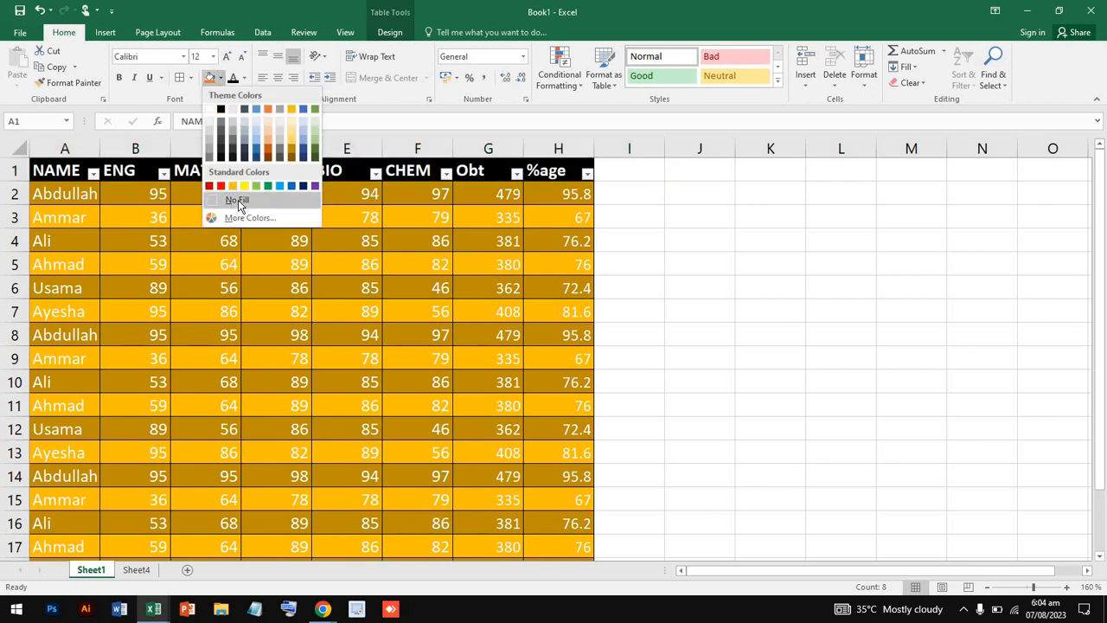
{"action": "left_click", "coordinate": [238, 200]}
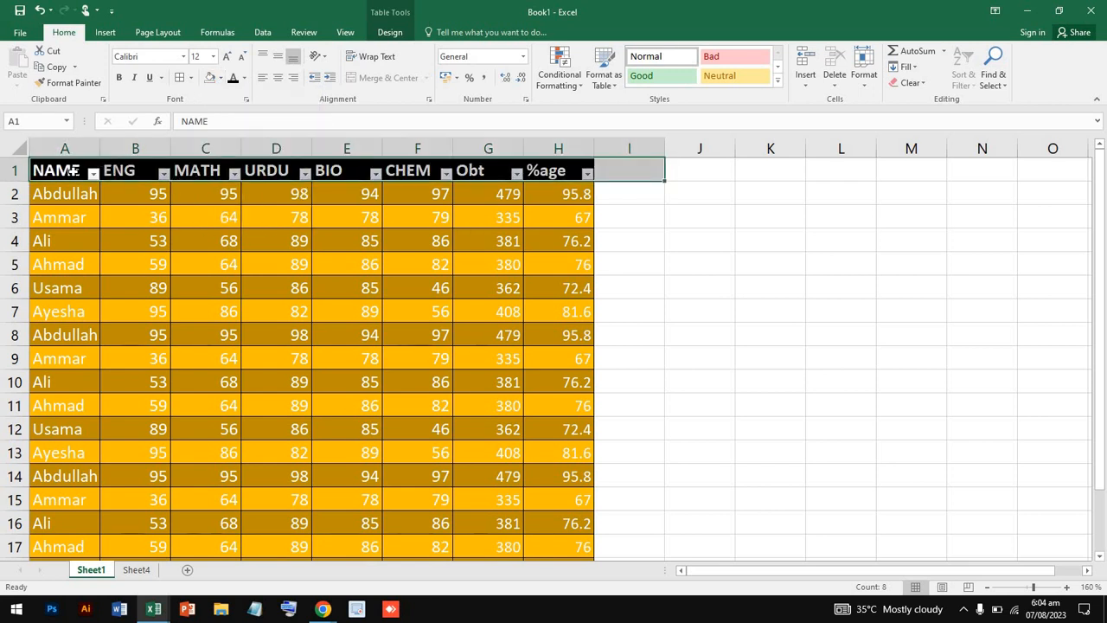
- Apply the light green banded table style to the whole marks table
{"action": "left_click_drag", "start_coordinate": [73, 170], "coordinate": [586, 193]}
{"action": "scroll", "coordinate": [585, 195], "scroll_direction": "up", "scroll_amount": 6}
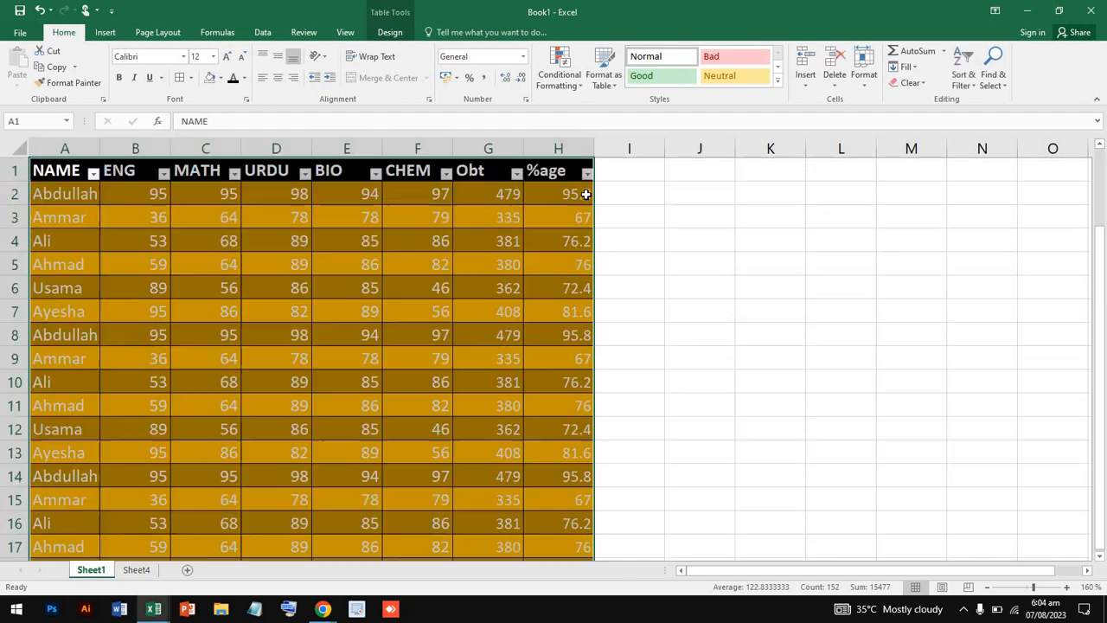
{"action": "left_click", "coordinate": [374, 34]}
{"action": "left_click", "coordinate": [714, 64]}
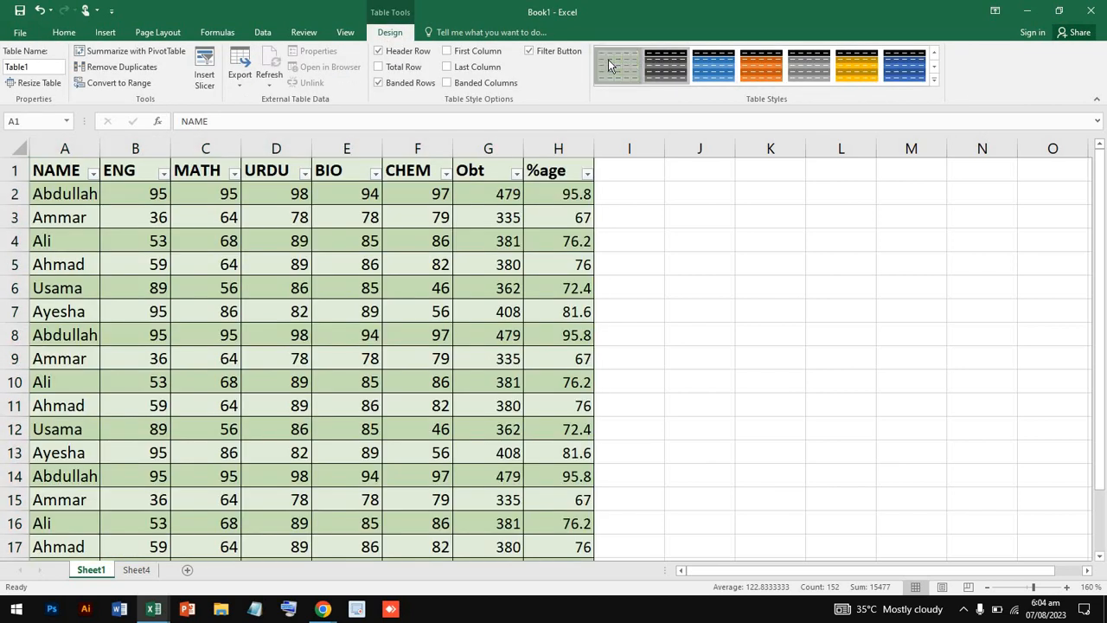
{"action": "left_click", "coordinate": [608, 59]}
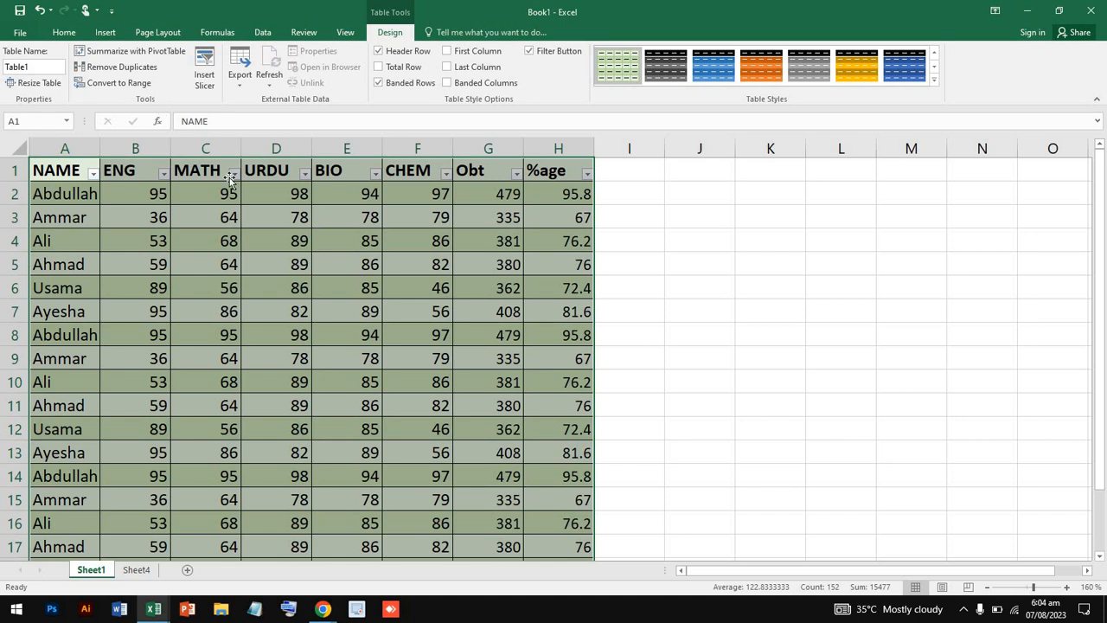
{"action": "left_click", "coordinate": [387, 216]}
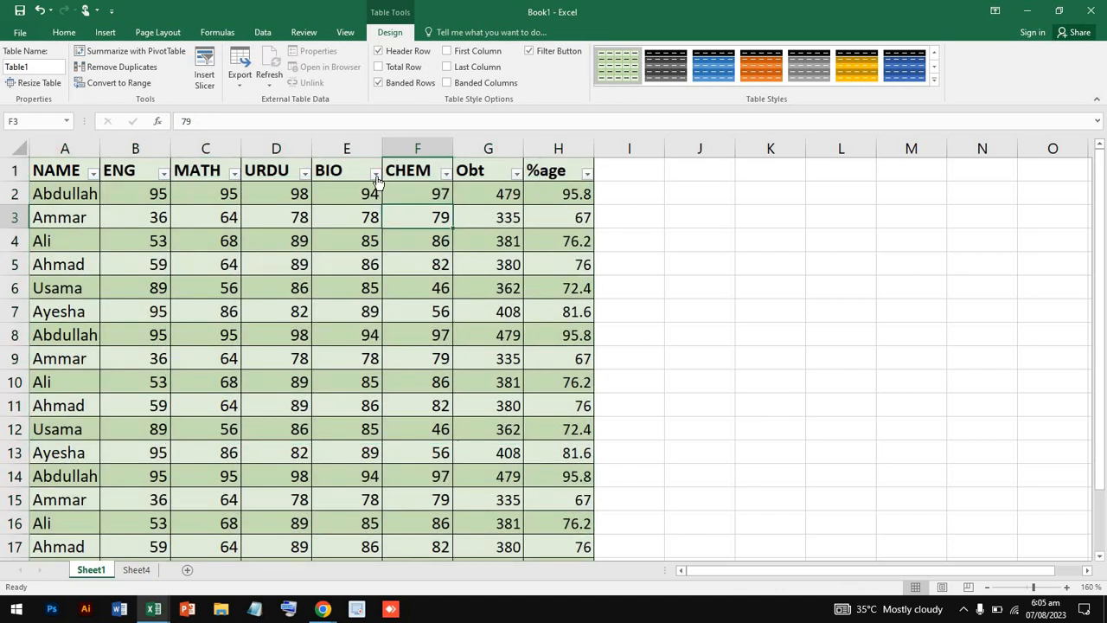
- Filter the NAME column to exclude the second name in its filter list
{"action": "left_click", "coordinate": [93, 174]}
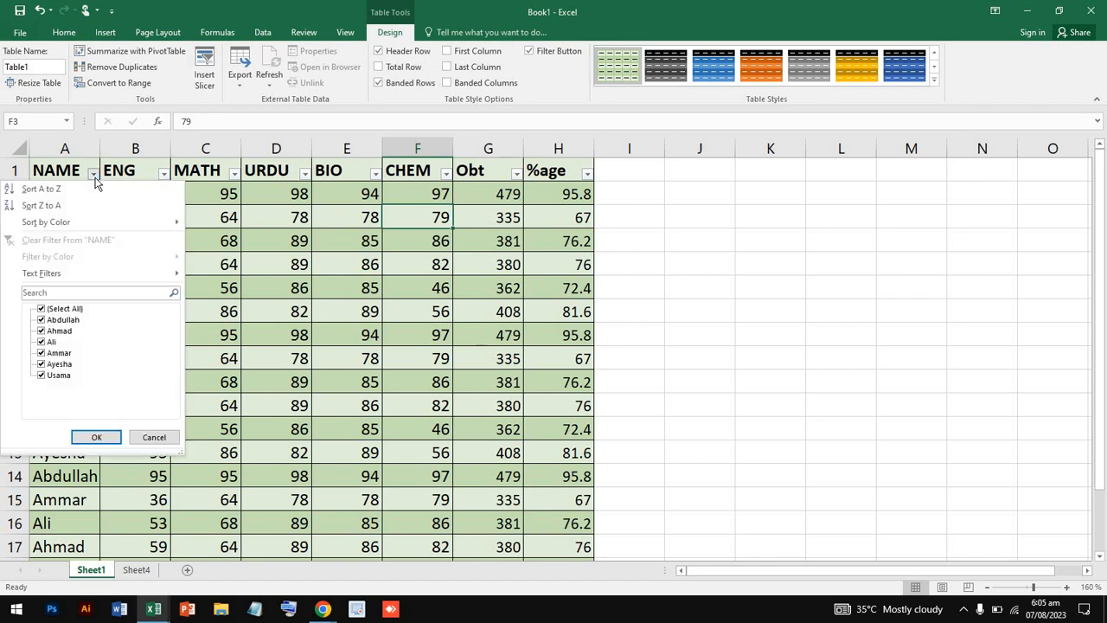
{"action": "left_click", "coordinate": [41, 331]}
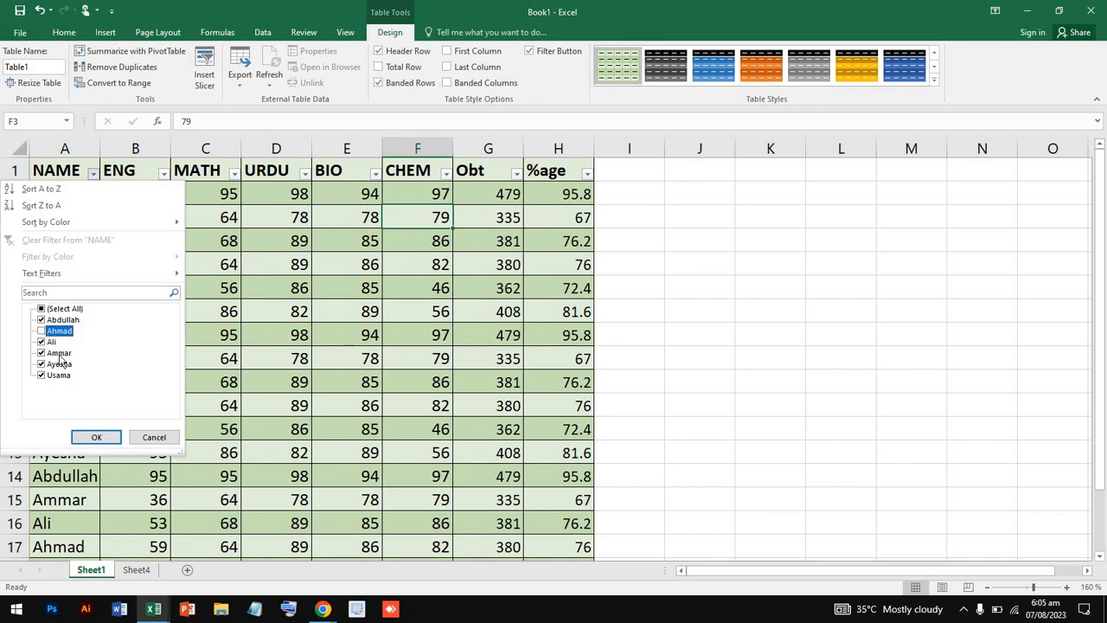
{"action": "left_click", "coordinate": [96, 437]}
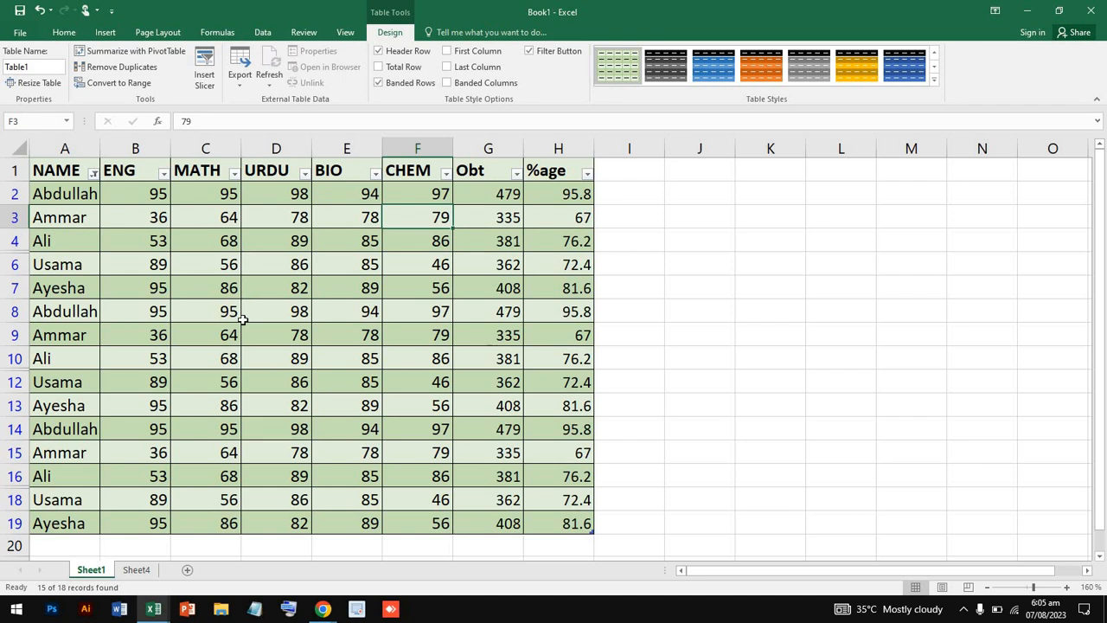
{"action": "scroll", "coordinate": [244, 319], "scroll_direction": "down", "scroll_amount": 4}
{"action": "scroll", "coordinate": [243, 320], "scroll_direction": "up", "scroll_amount": 4}
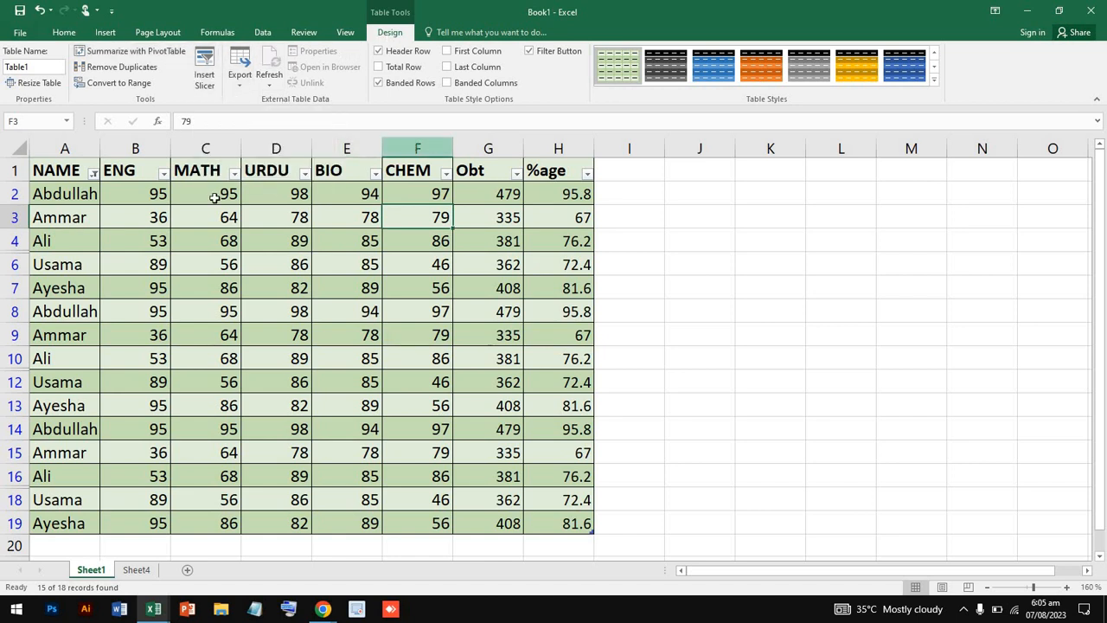
- Try to include the excluded name again in the NAME column's filter
{"action": "left_click", "coordinate": [94, 174]}
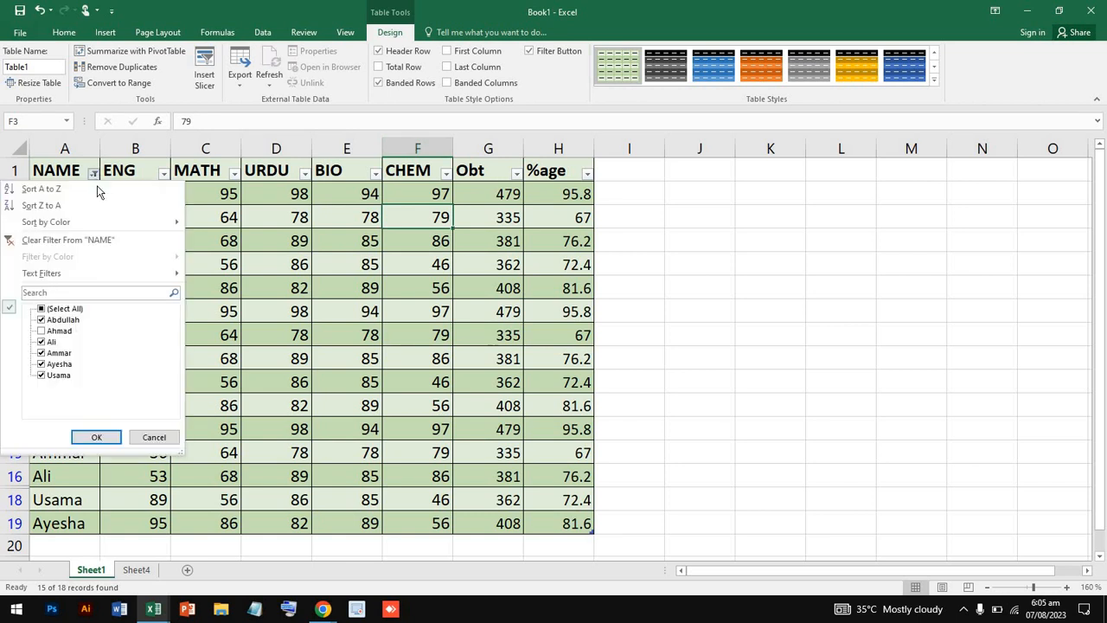
{"action": "left_click", "coordinate": [42, 332]}
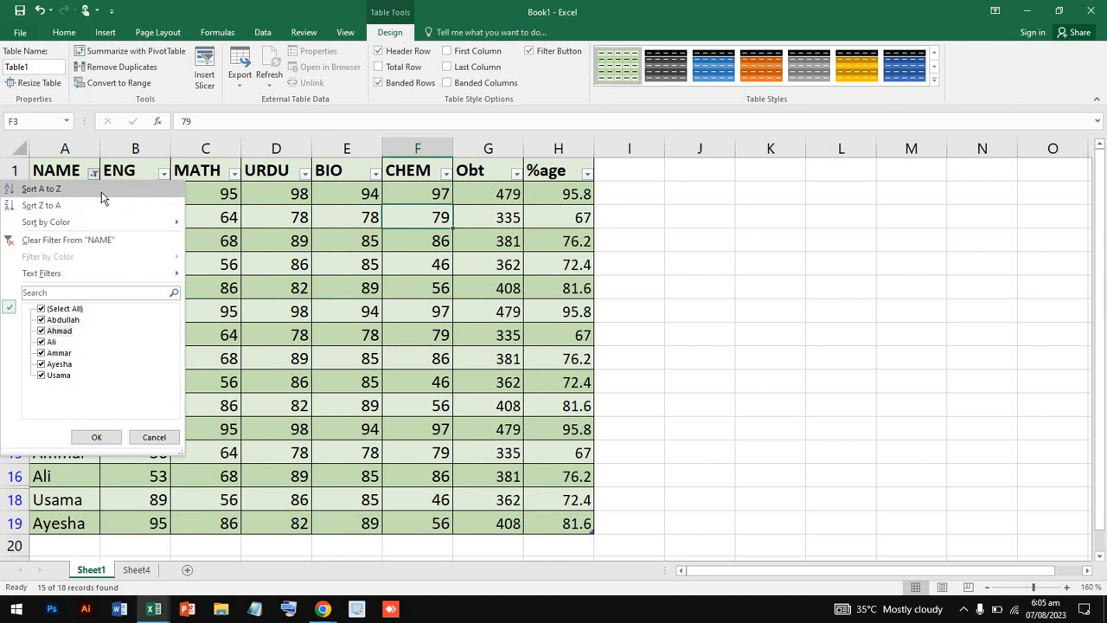
{"action": "left_click", "coordinate": [306, 287]}
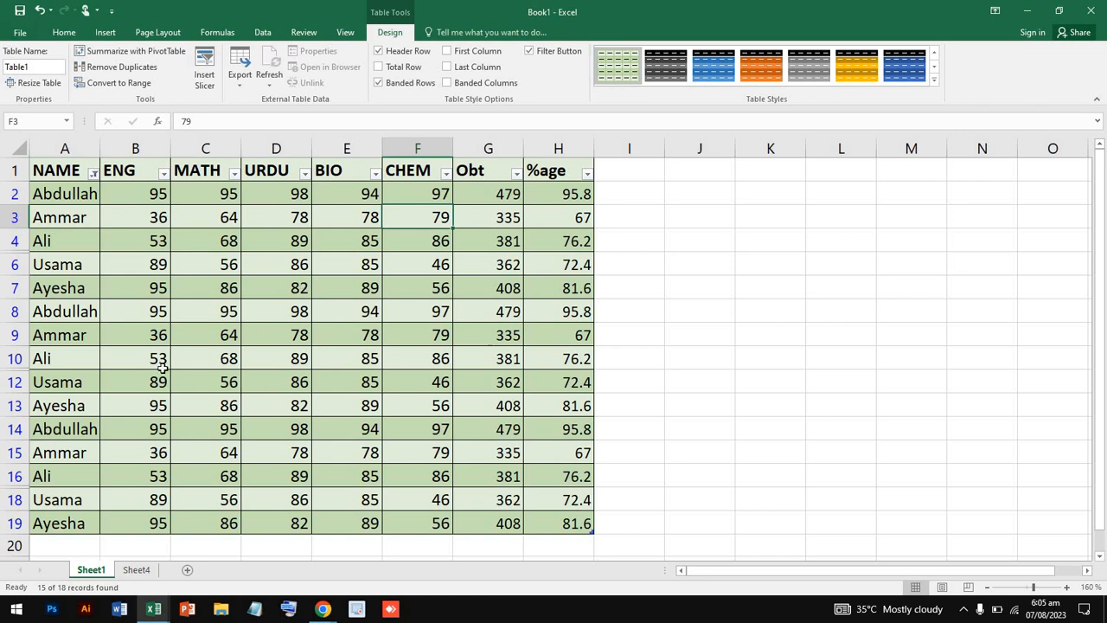
{"action": "scroll", "coordinate": [162, 368], "scroll_direction": "down", "scroll_amount": 2}
{"action": "scroll", "coordinate": [160, 359], "scroll_direction": "up", "scroll_amount": 2}
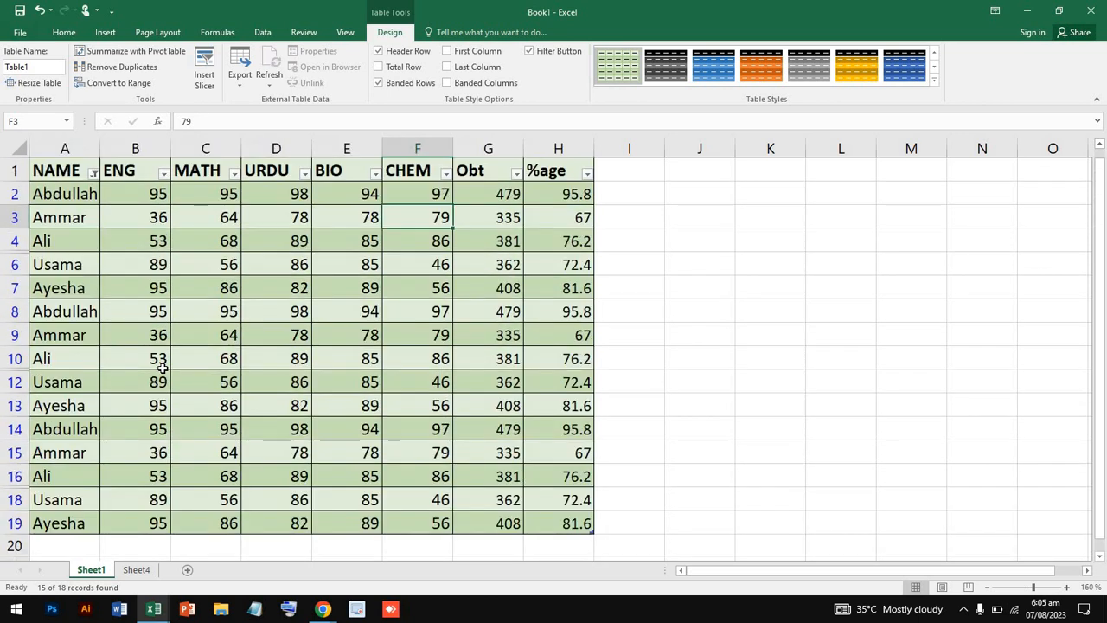
{"action": "left_click", "coordinate": [57, 171]}
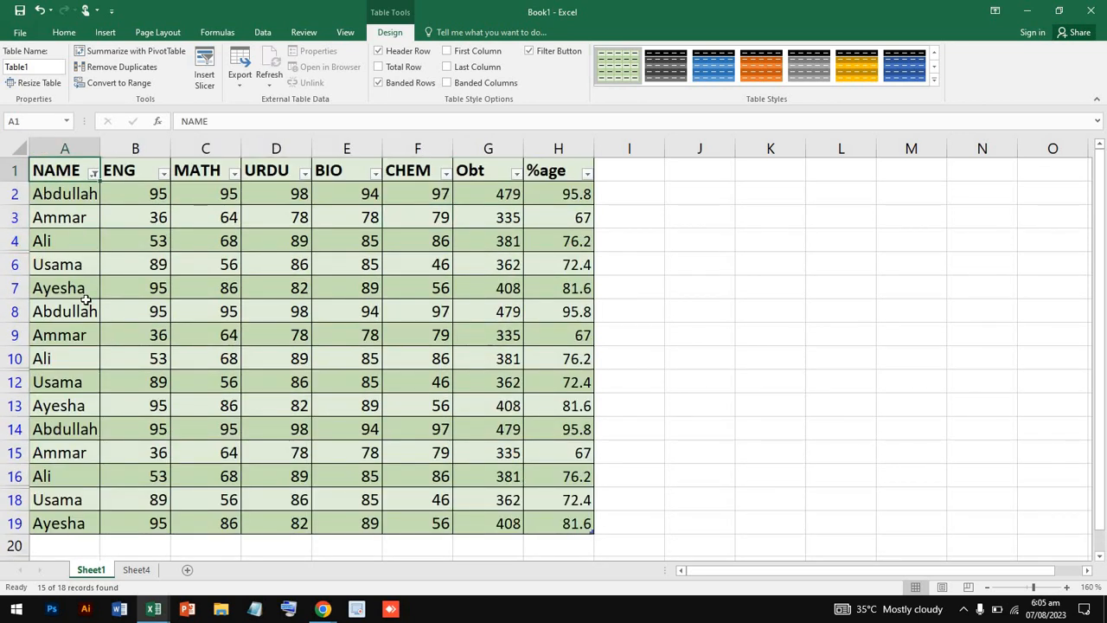
{"action": "scroll", "coordinate": [85, 299], "scroll_direction": "down", "scroll_amount": 20}
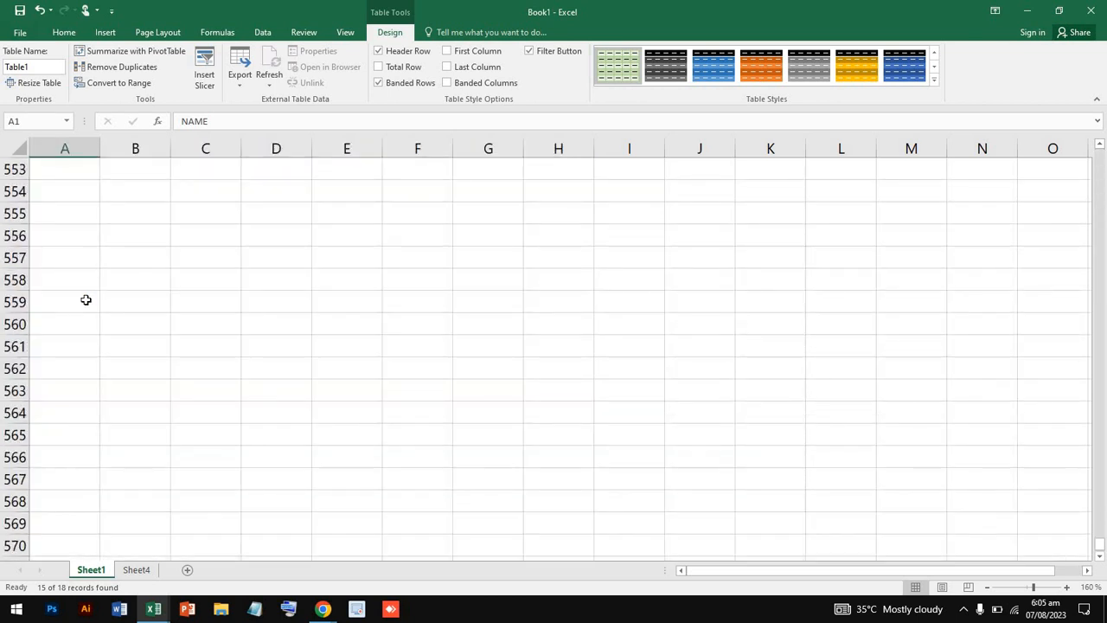
{"action": "scroll", "coordinate": [86, 299], "scroll_direction": "down", "scroll_amount": 20}
{"action": "scroll", "coordinate": [86, 299], "scroll_direction": "up", "scroll_amount": 1}
{"action": "left_click", "coordinate": [85, 299]}
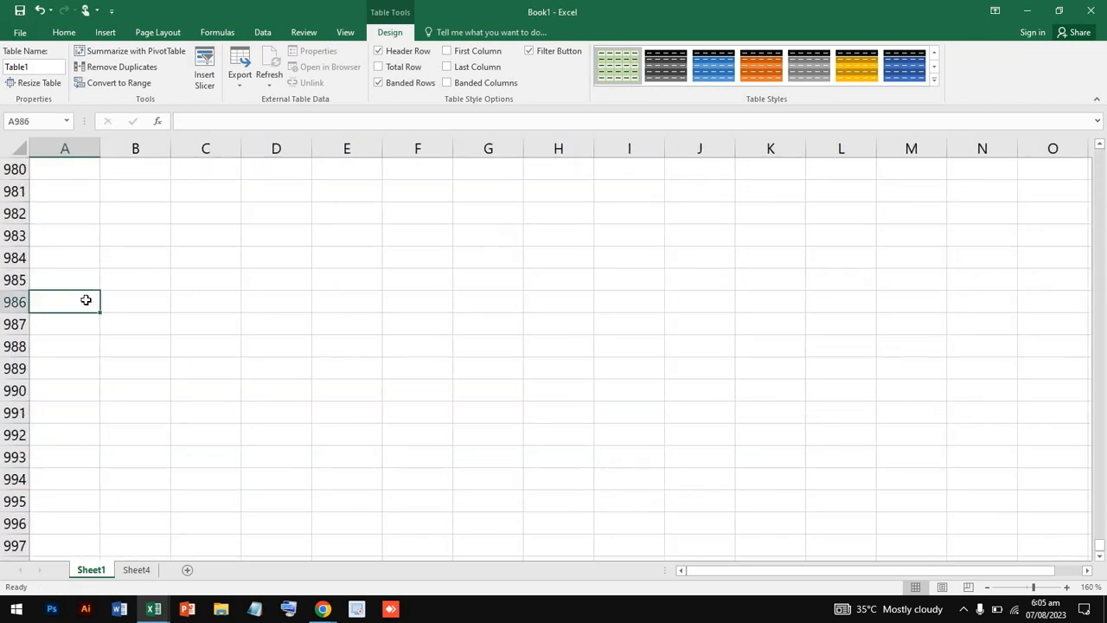
{"action": "scroll", "coordinate": [86, 299], "scroll_direction": "up", "scroll_amount": 20}
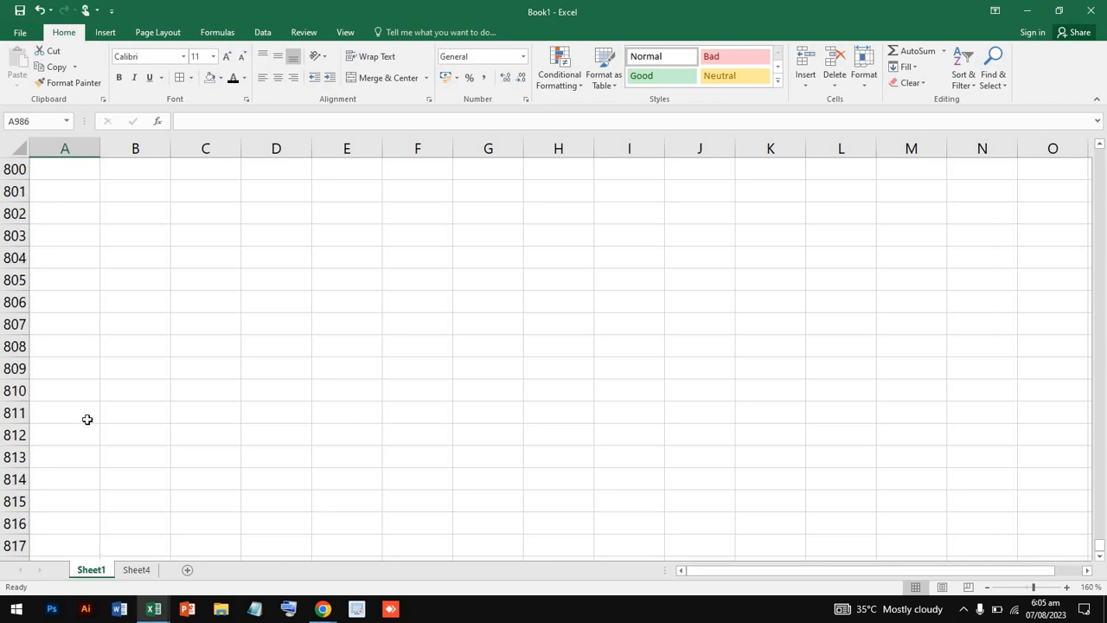
{"action": "scroll", "coordinate": [88, 420], "scroll_direction": "down", "scroll_amount": 8}
{"action": "scroll", "coordinate": [88, 420], "scroll_direction": "up", "scroll_amount": 20}
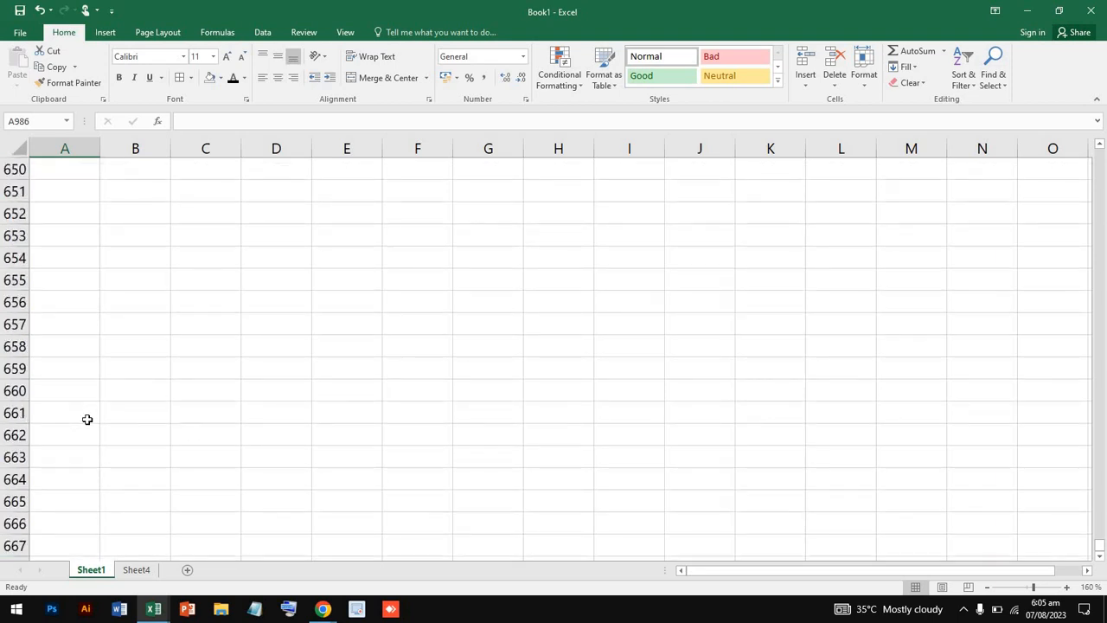
{"action": "scroll", "coordinate": [87, 420], "scroll_direction": "up", "scroll_amount": 20}
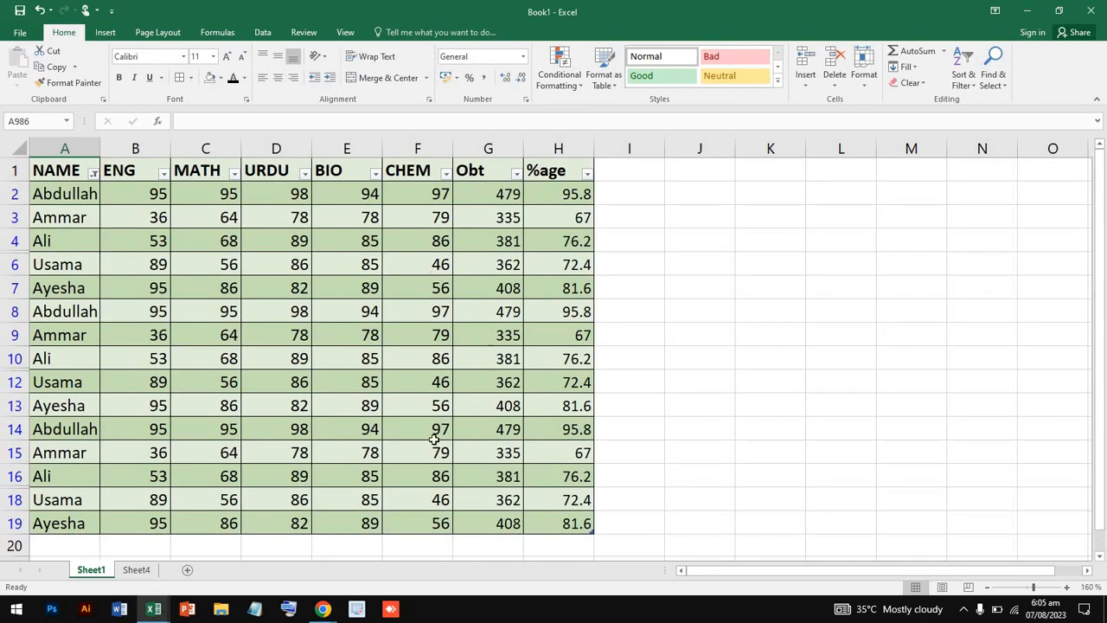
{"action": "left_click", "coordinate": [963, 80]}
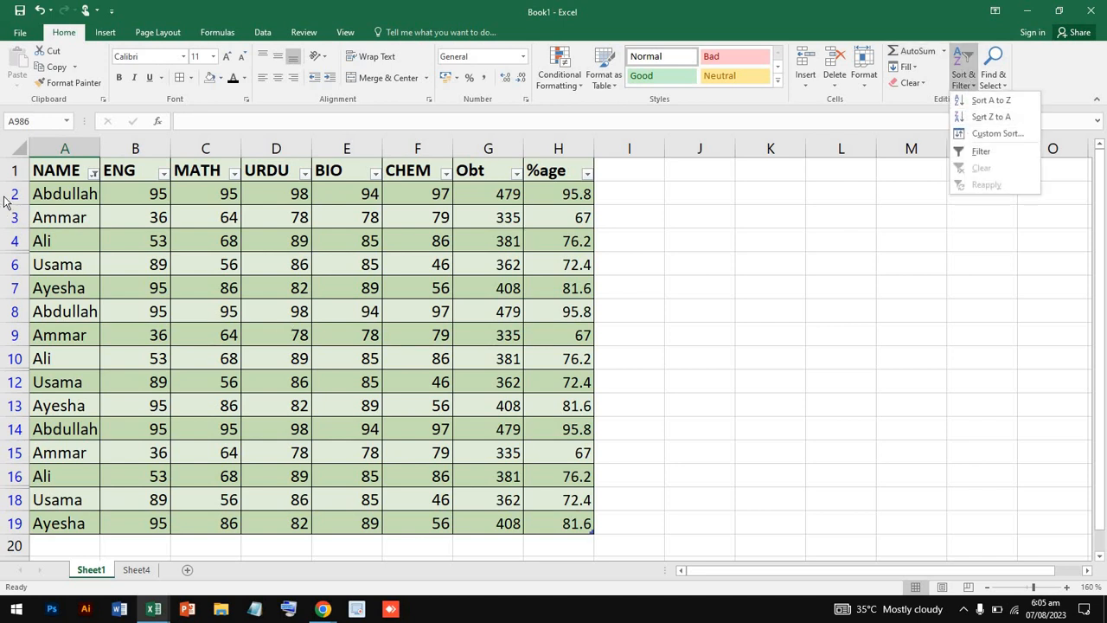
{"action": "left_click", "coordinate": [67, 155]}
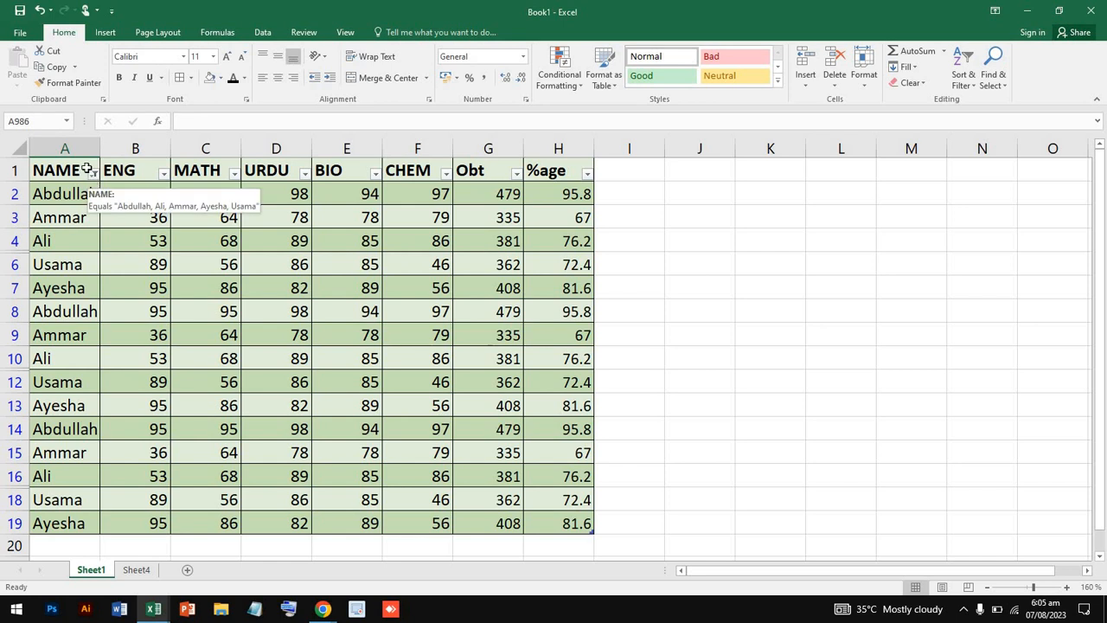
- Restyle the whole marks table with the plain, uncolored table style
{"action": "left_click_drag", "start_coordinate": [80, 167], "coordinate": [731, 457]}
{"action": "left_click_drag", "start_coordinate": [550, 291], "coordinate": [544, 374]}
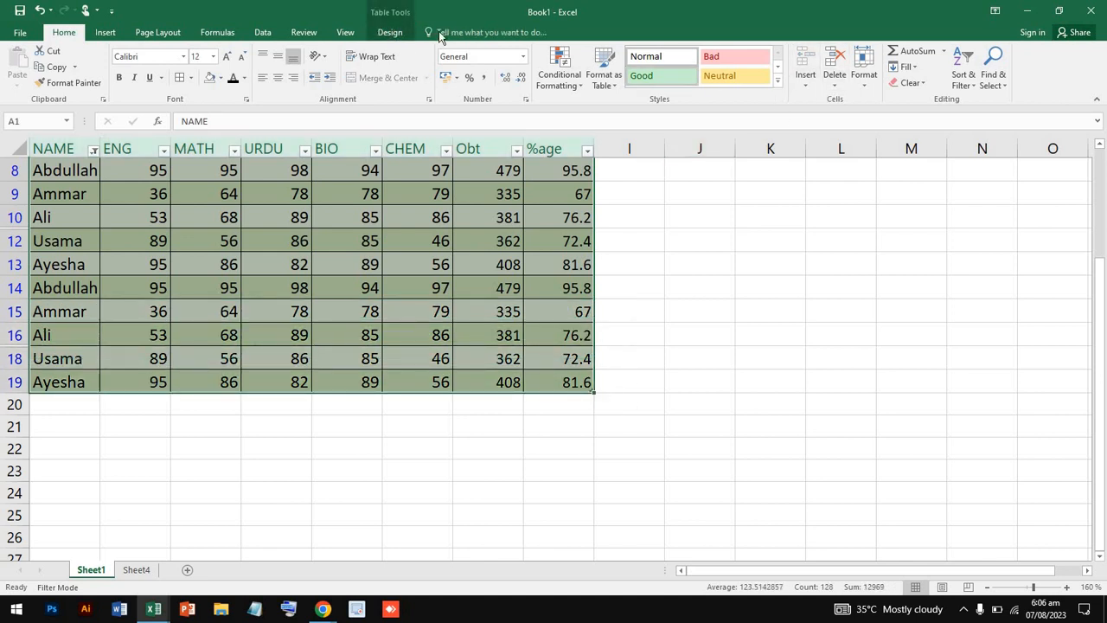
{"action": "left_click", "coordinate": [389, 33]}
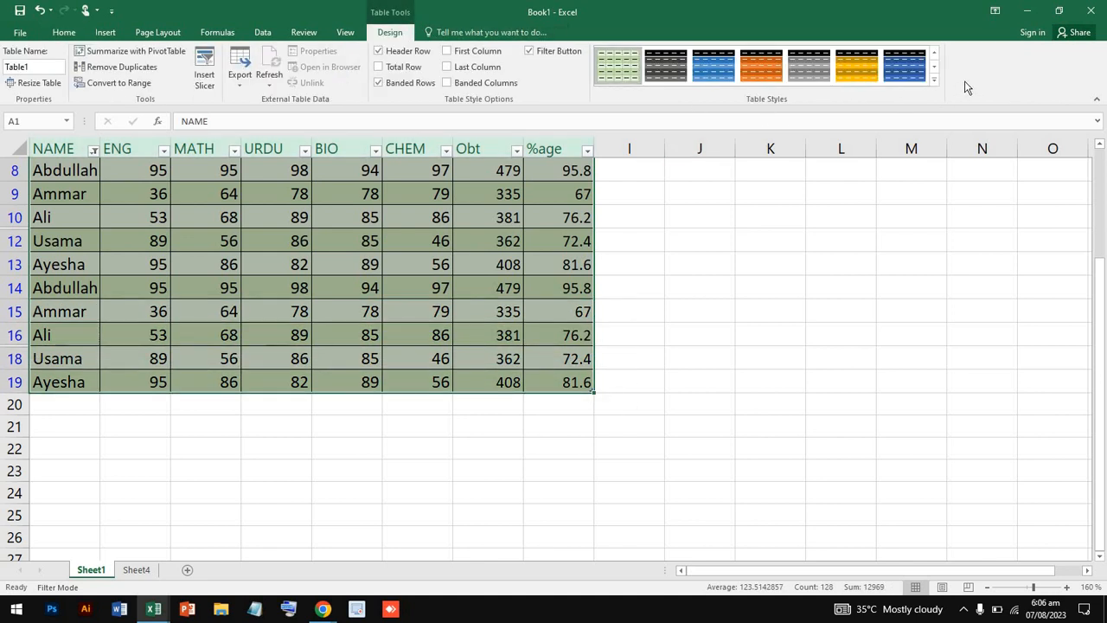
{"action": "left_click", "coordinate": [934, 81]}
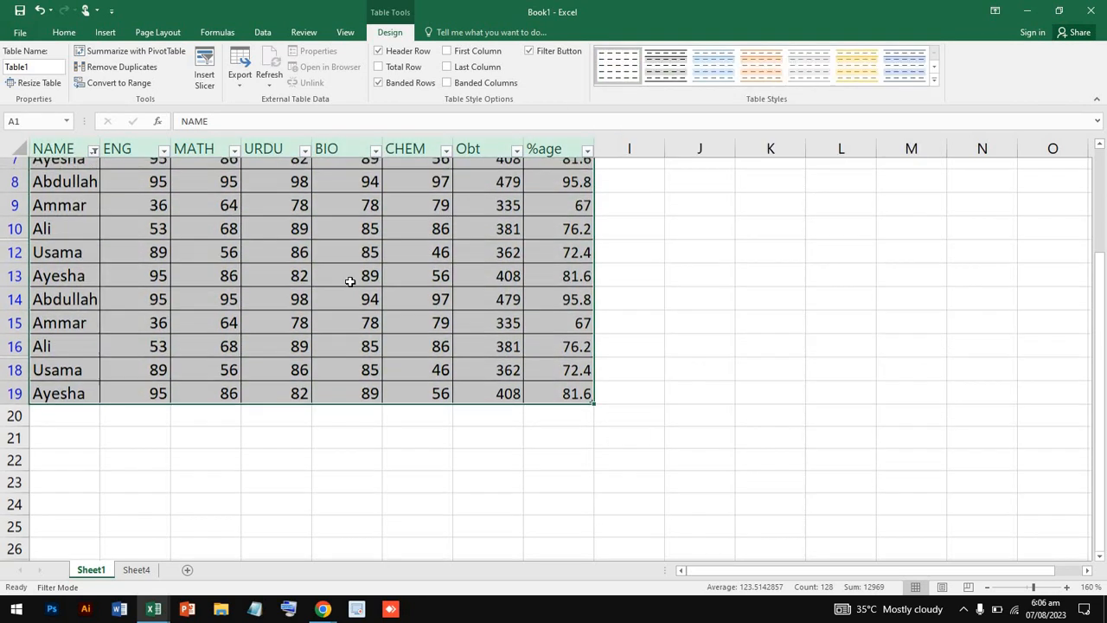
{"action": "scroll", "coordinate": [350, 282], "scroll_direction": "up", "scroll_amount": 2}
{"action": "left_click", "coordinate": [249, 251]}
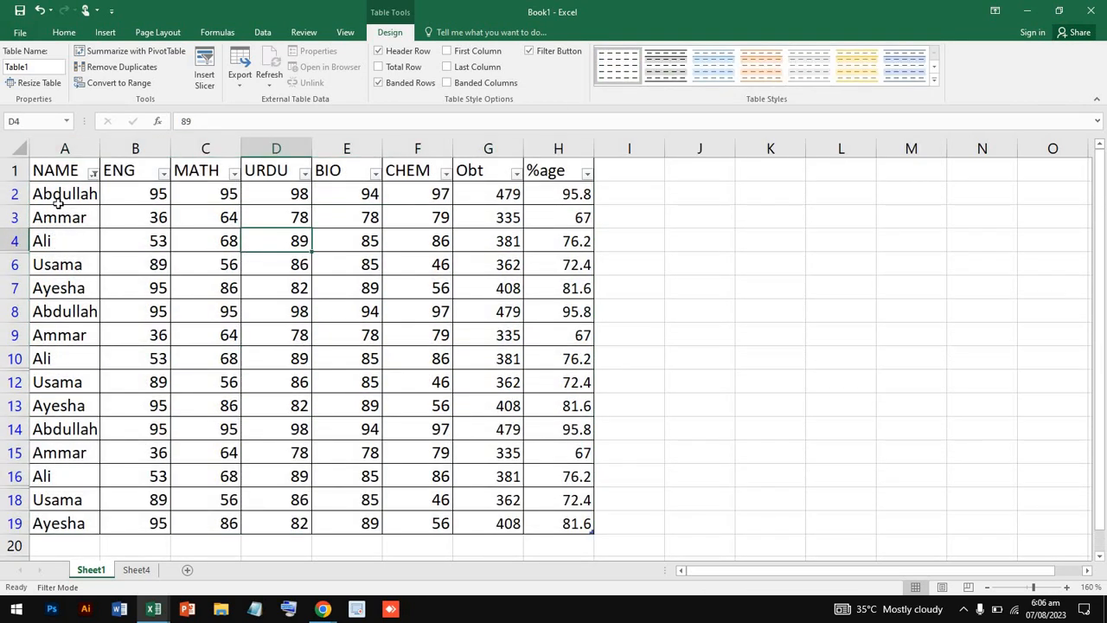
- Sort the marks table by the NAME column from A to Z
{"action": "left_click", "coordinate": [411, 196]}
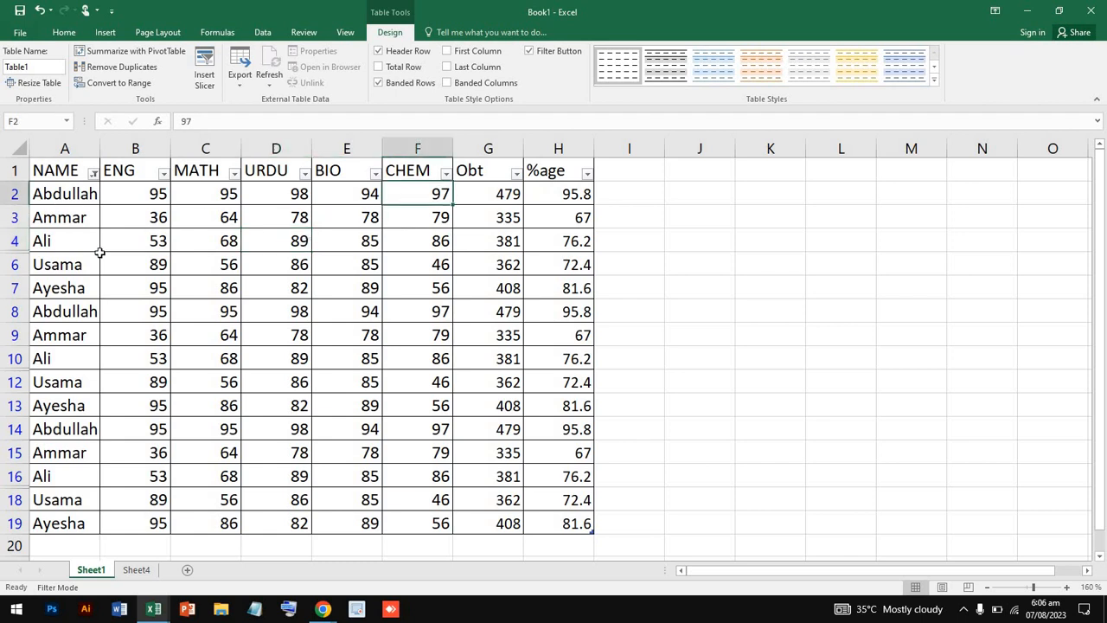
{"action": "left_click", "coordinate": [93, 174]}
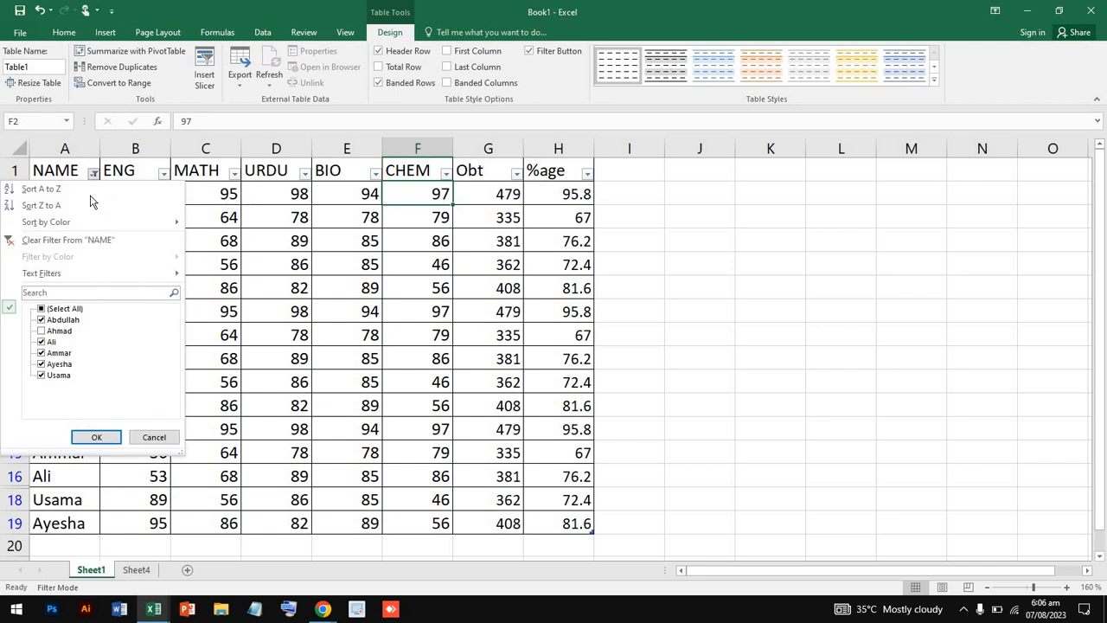
{"action": "left_click", "coordinate": [41, 189]}
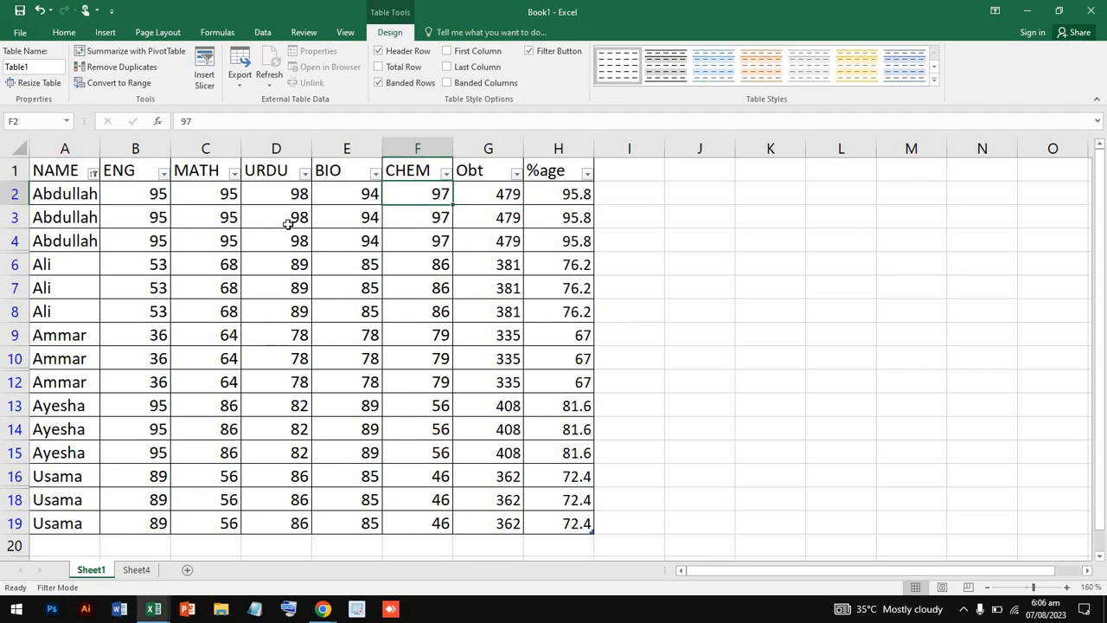
- Copy the marks, Obt and %age values in B2:H19
{"action": "left_click", "coordinate": [482, 192]}
{"action": "left_click", "coordinate": [553, 189]}
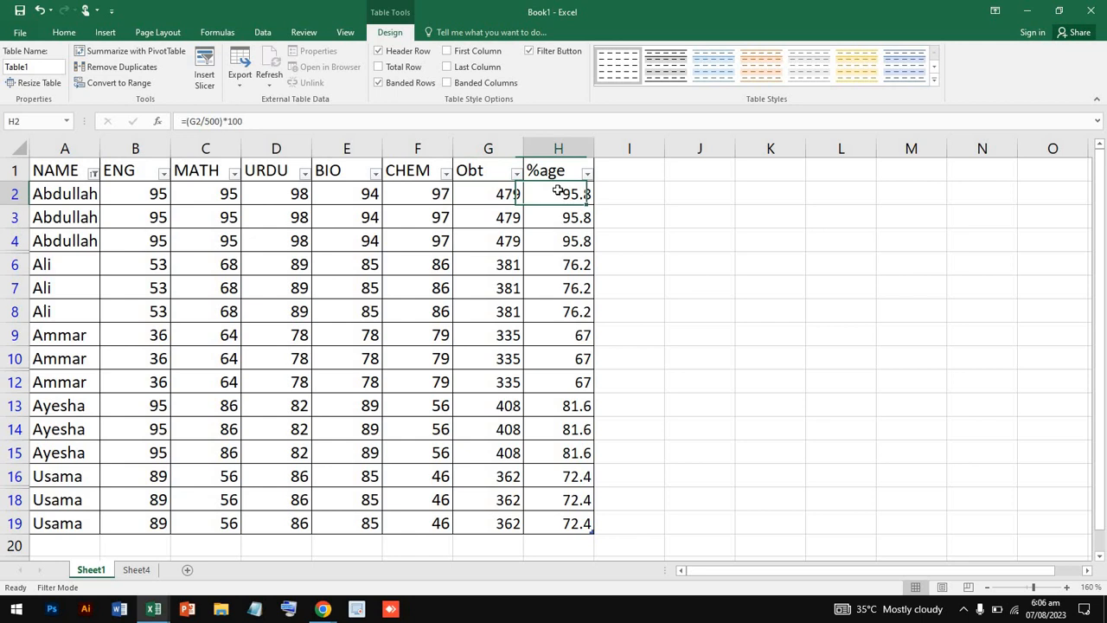
{"action": "left_click", "coordinate": [483, 195]}
{"action": "left_click", "coordinate": [563, 195]}
{"action": "left_click_drag", "start_coordinate": [153, 195], "coordinate": [545, 524]}
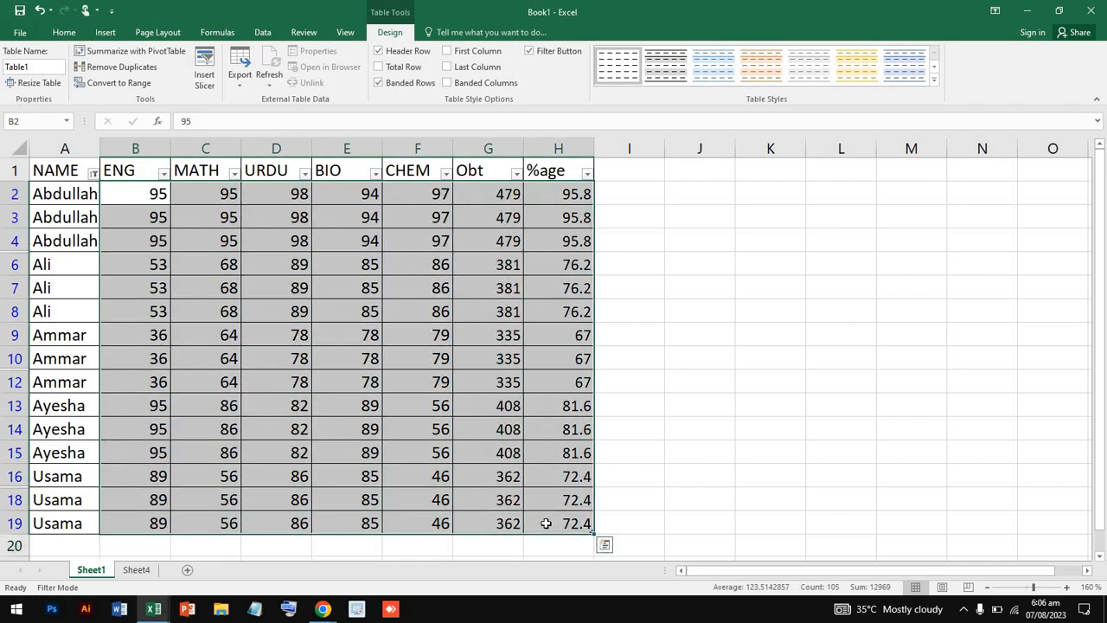
{"action": "key", "text": "ctrl+c"}
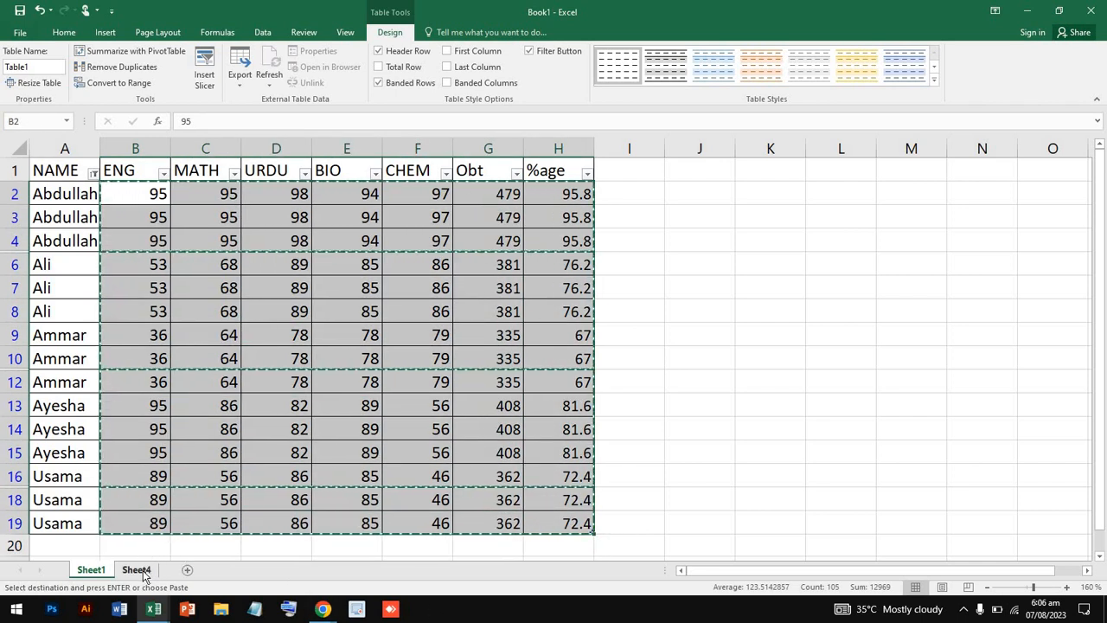
- Format range A1:F13 on Sheet4 as a table in the plain, uncolored style, leaving "My table has headers" off
{"action": "left_click", "coordinate": [138, 570]}
{"action": "left_click", "coordinate": [149, 187]}
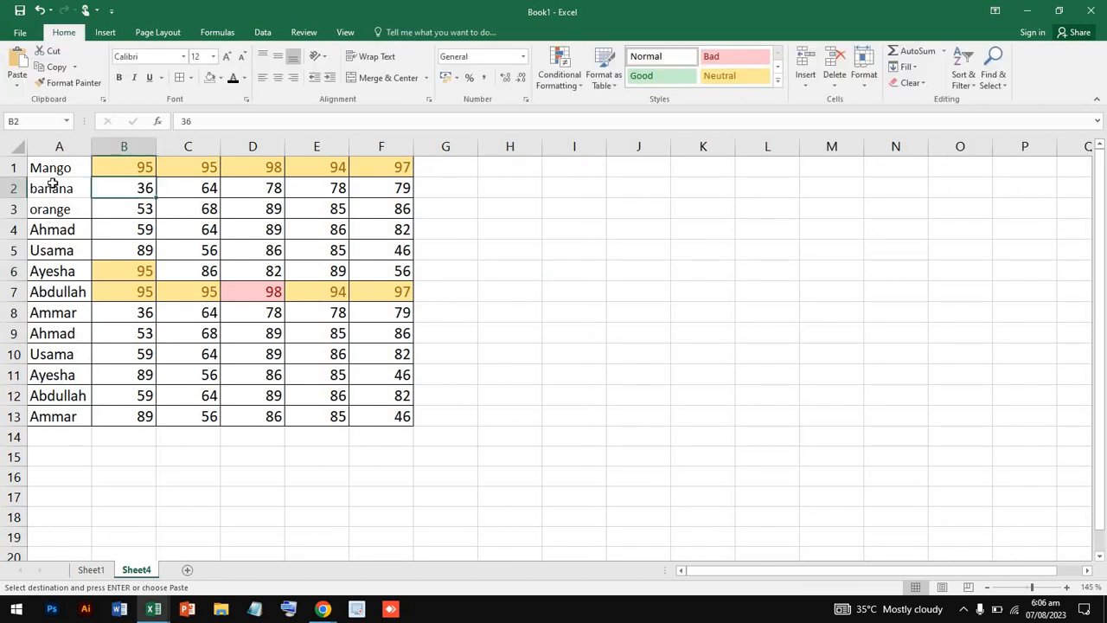
{"action": "left_click", "coordinate": [52, 185]}
{"action": "left_click", "coordinate": [54, 168]}
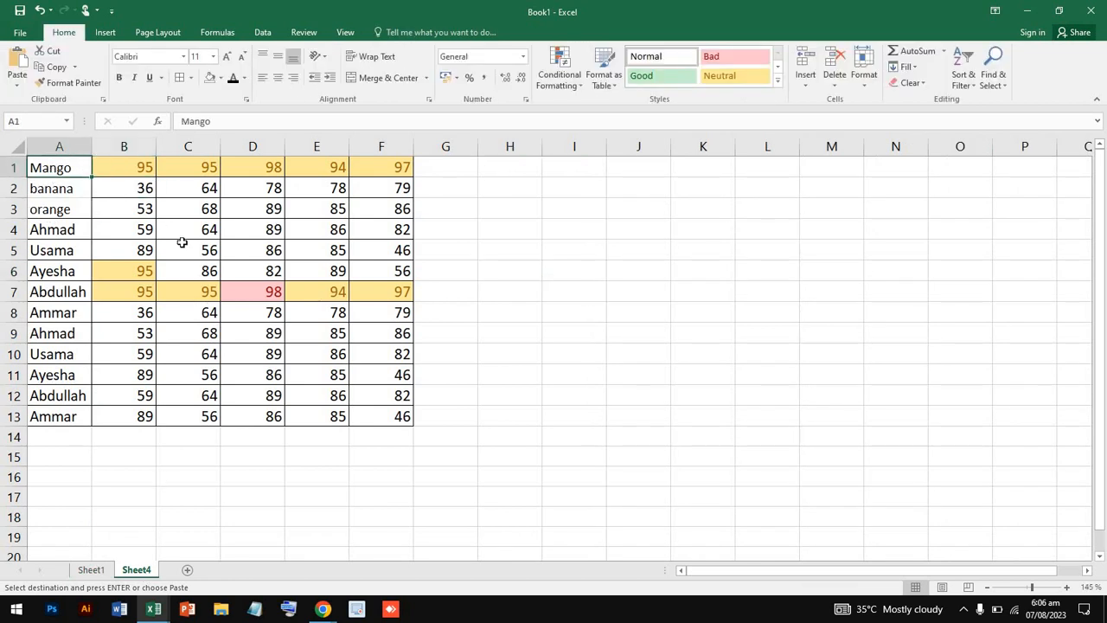
{"action": "left_click_drag", "start_coordinate": [52, 167], "coordinate": [289, 372]}
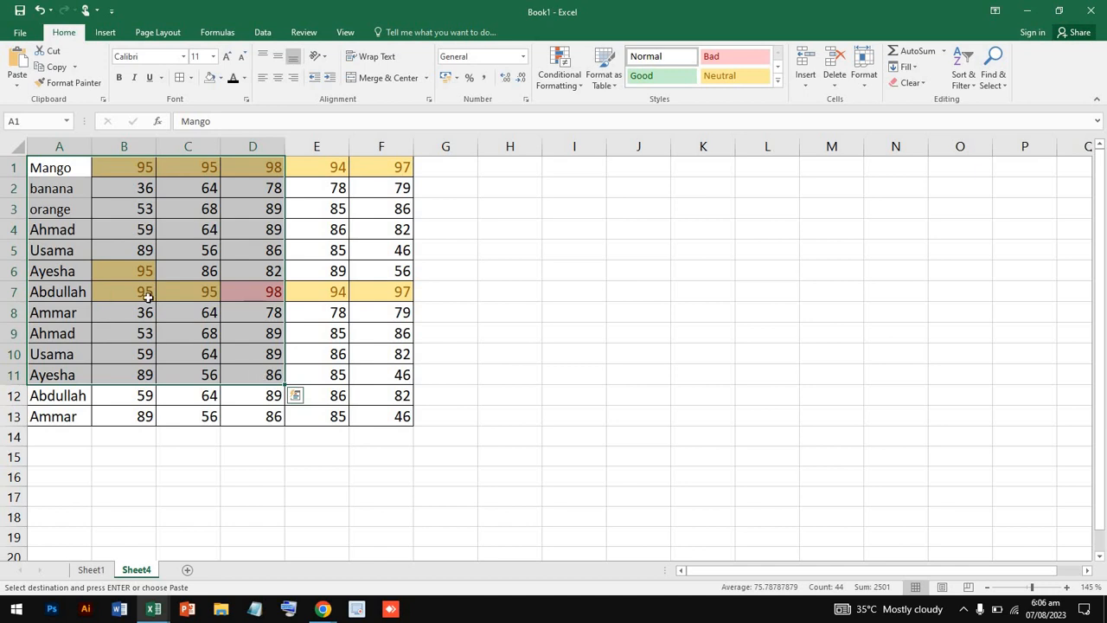
{"action": "left_click_drag", "start_coordinate": [72, 167], "coordinate": [405, 420]}
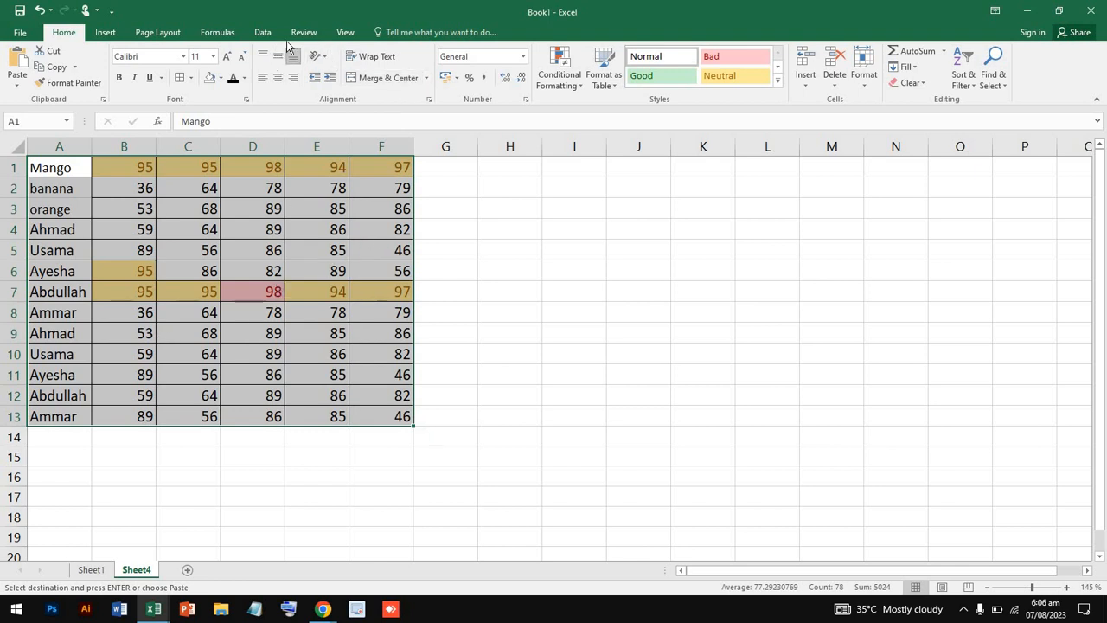
{"action": "left_click", "coordinate": [604, 69]}
{"action": "left_click", "coordinate": [604, 127]}
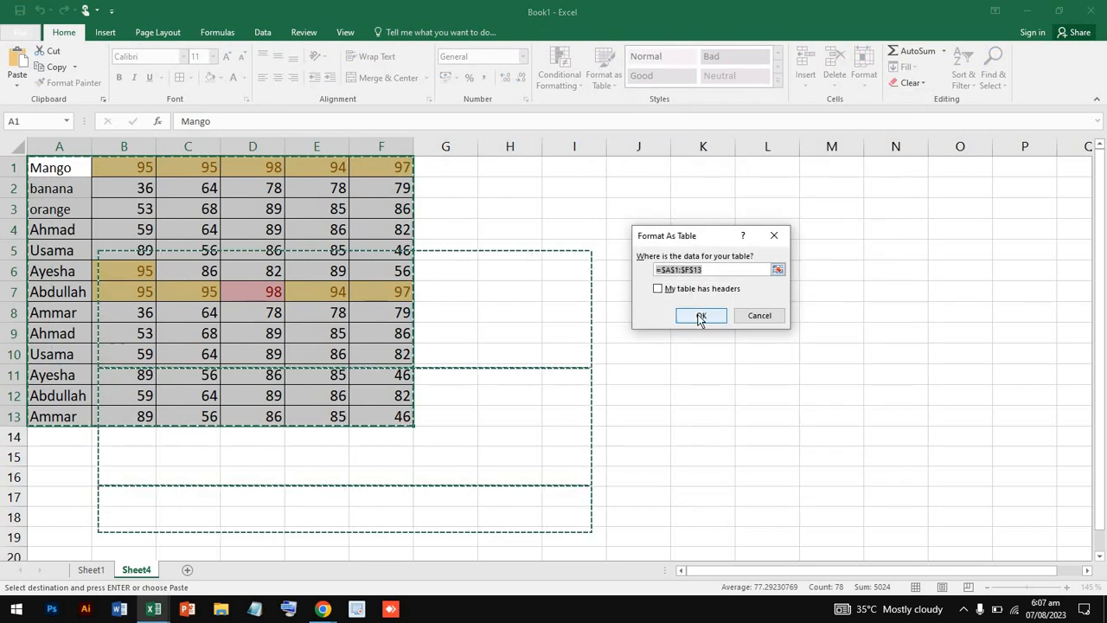
{"action": "left_click", "coordinate": [702, 314]}
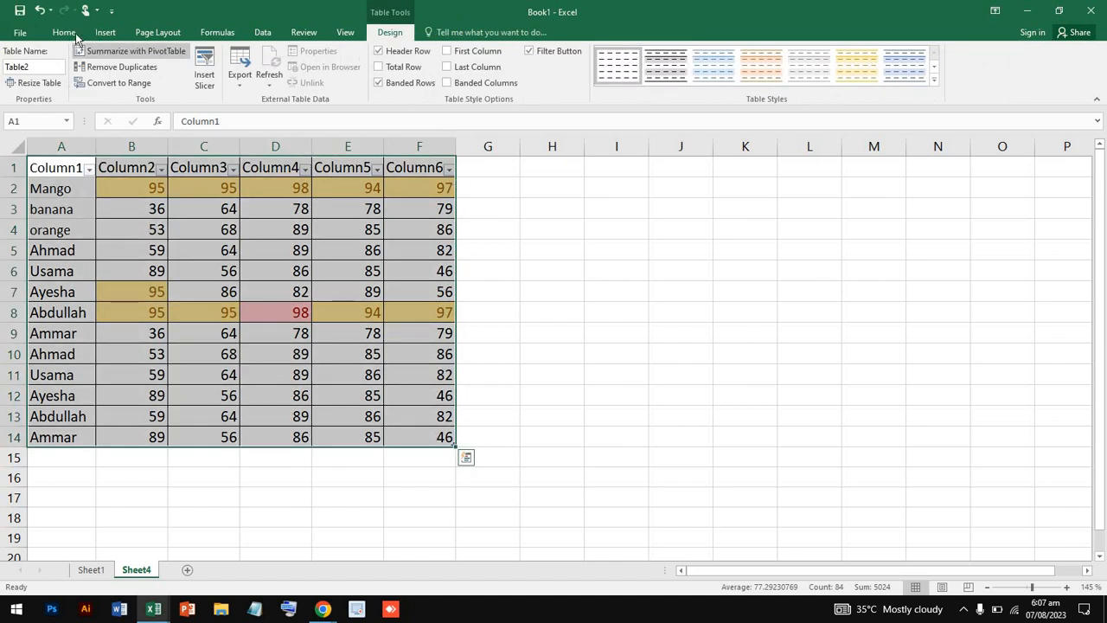
- Clear the conditional formatting rules from the Sheet4 table's cells
{"action": "left_click", "coordinate": [73, 33]}
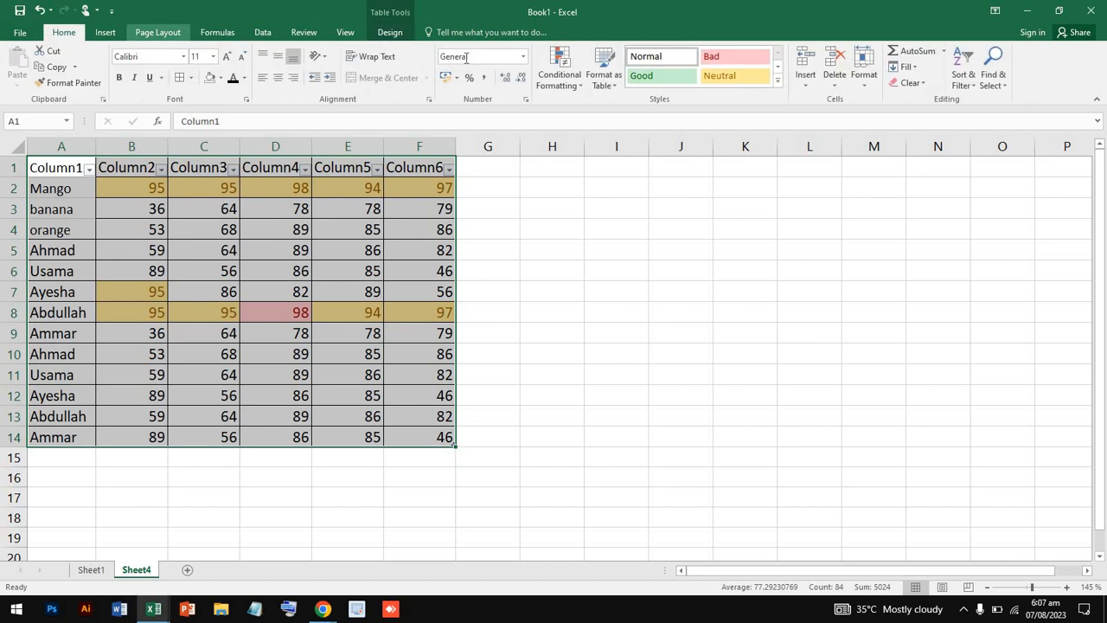
{"action": "left_click", "coordinate": [564, 86]}
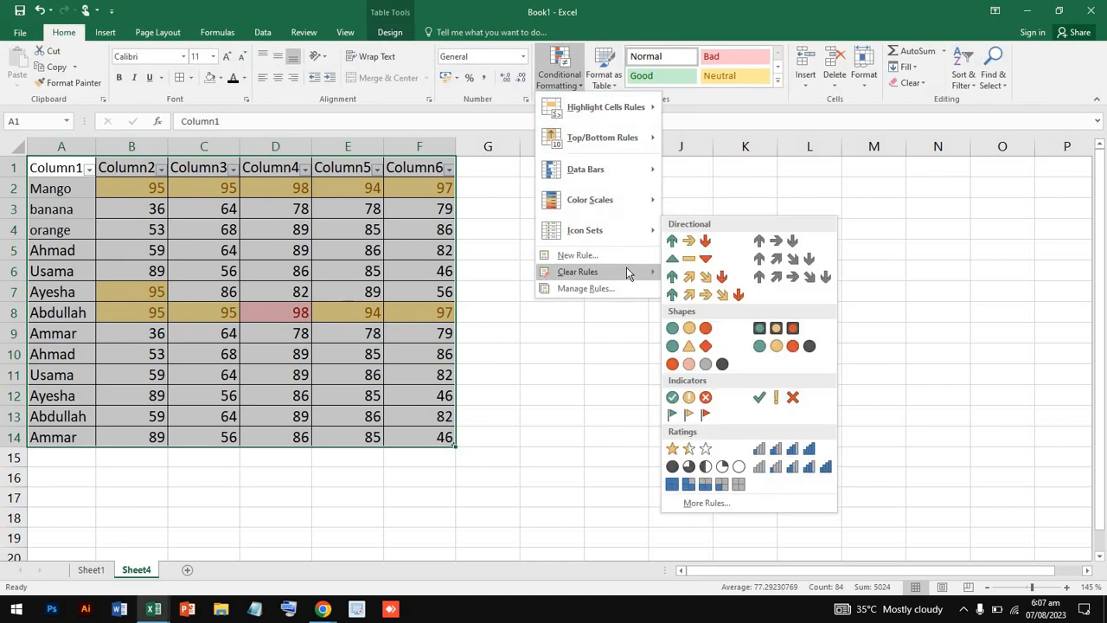
{"action": "mouse_move", "coordinate": [629, 274]}
{"action": "left_click", "coordinate": [712, 274]}
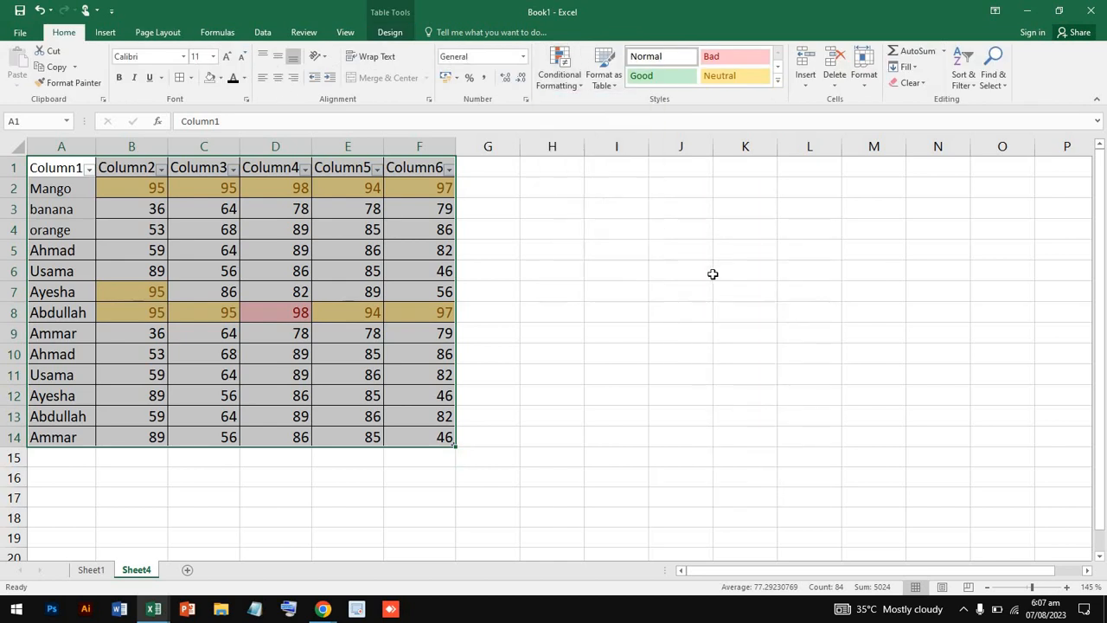
{"action": "left_click", "coordinate": [472, 286]}
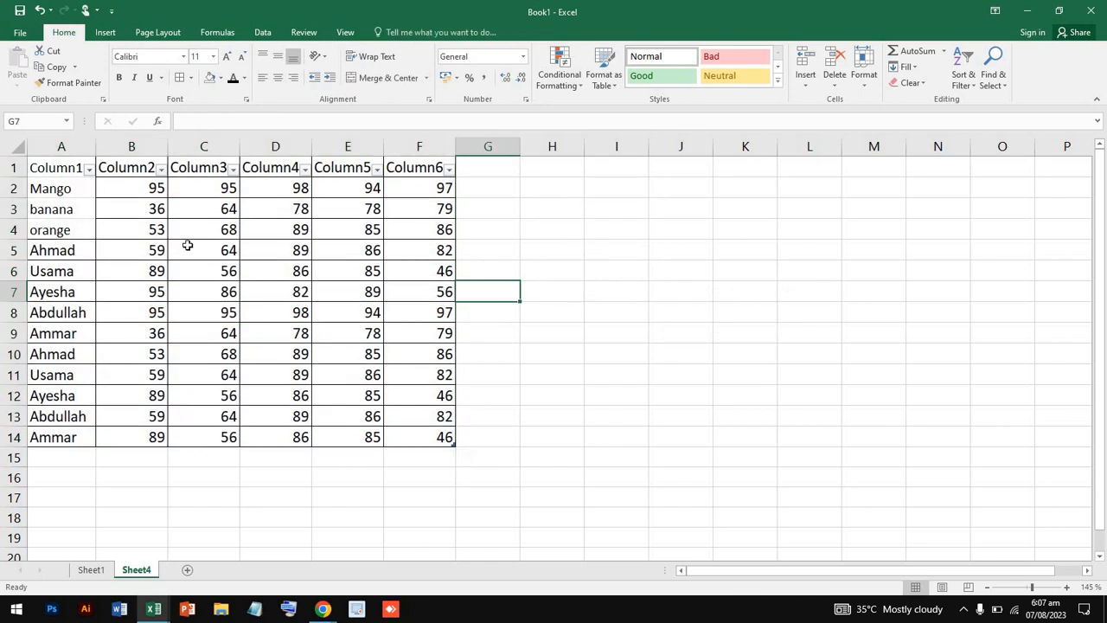
- Sort the Sheet4 table by Column1 from A to Z
{"action": "left_click", "coordinate": [89, 170]}
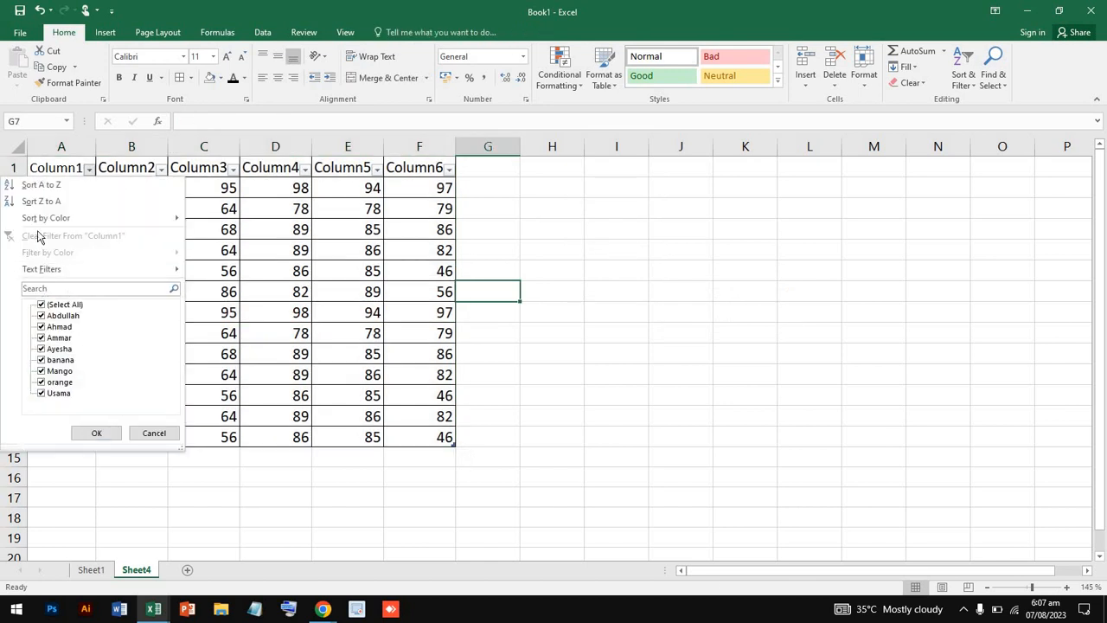
{"action": "left_click", "coordinate": [26, 185]}
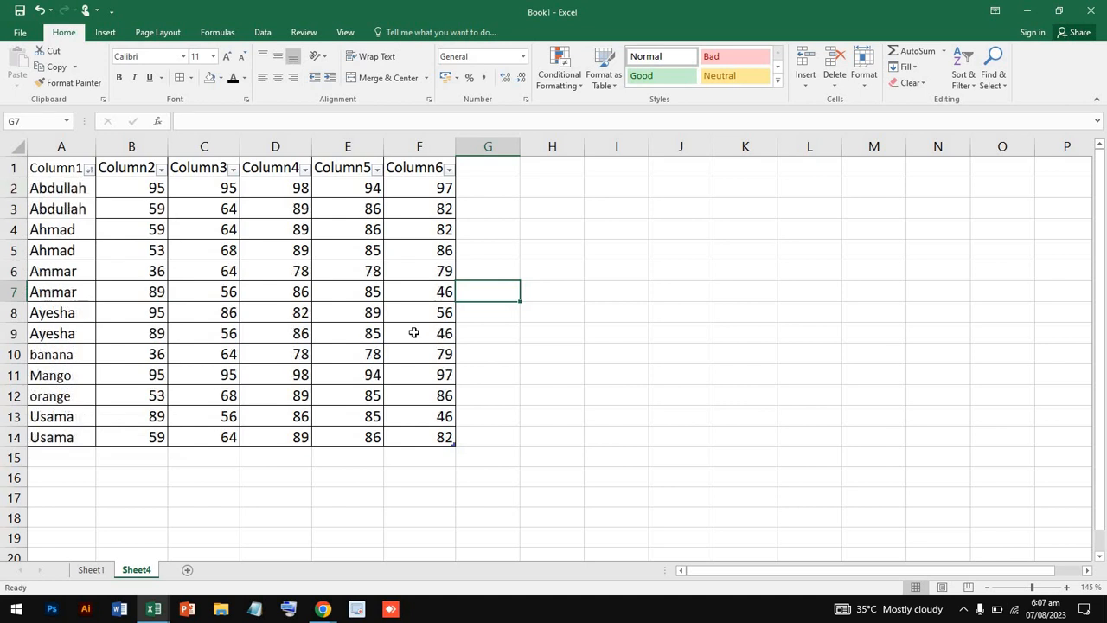
{"action": "left_click", "coordinate": [519, 249]}
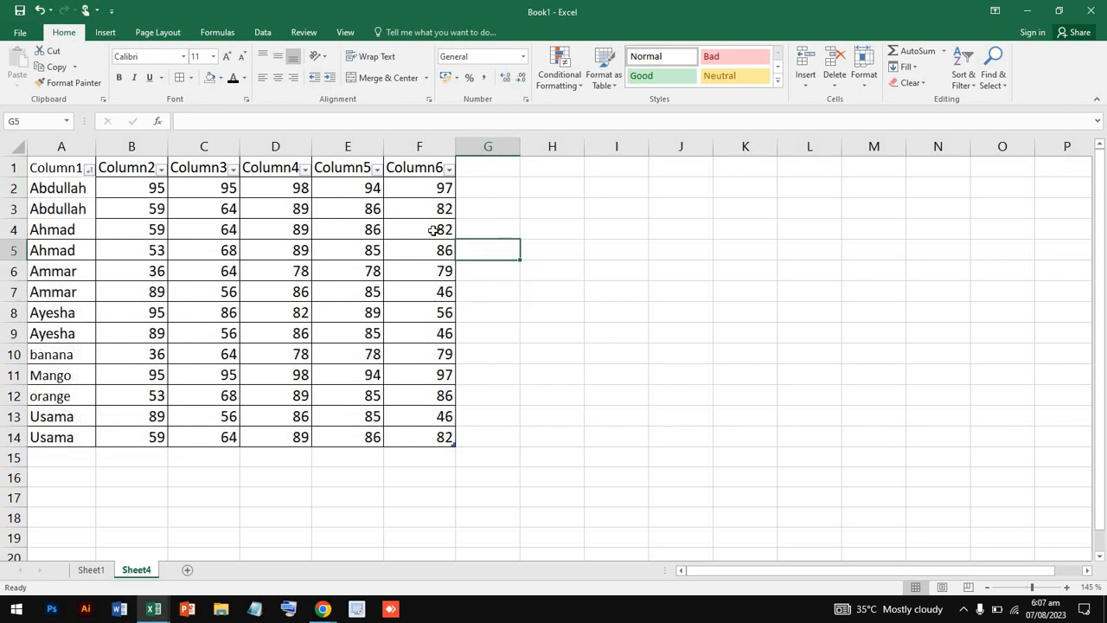
- Sort the Sheet4 table by Column2 from smallest to largest
{"action": "left_click", "coordinate": [161, 170]}
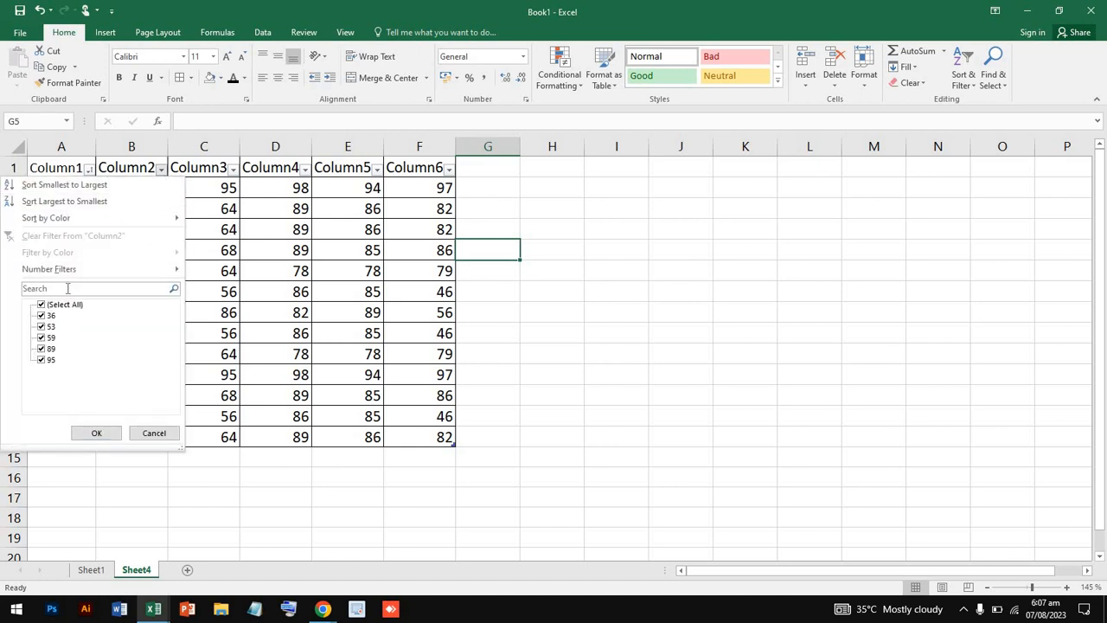
{"action": "left_click", "coordinate": [98, 190]}
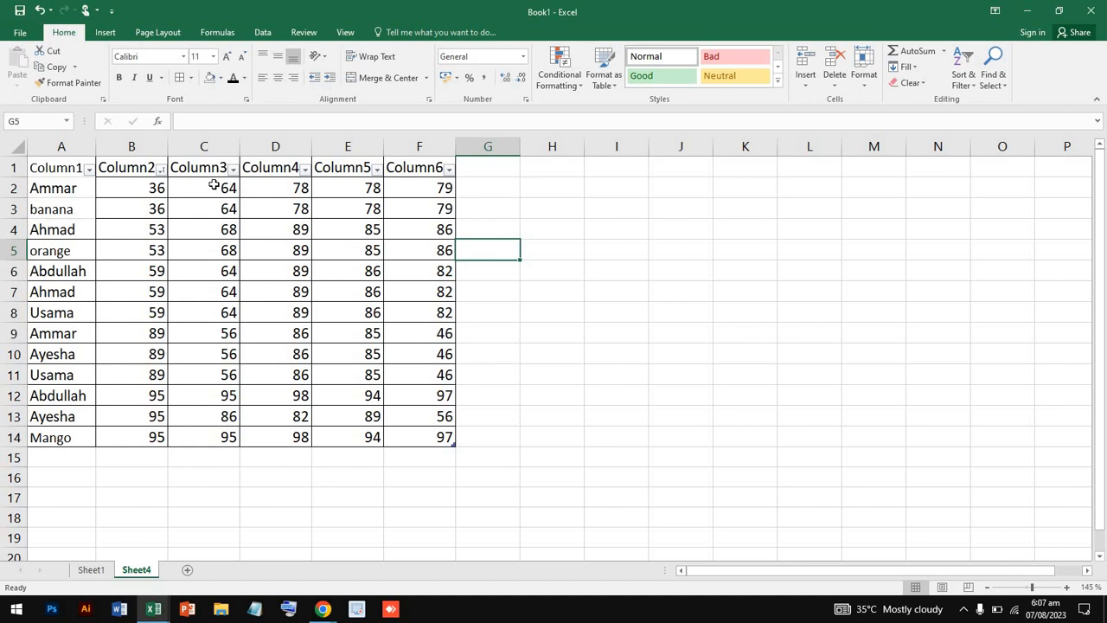
{"action": "left_click", "coordinate": [213, 145]}
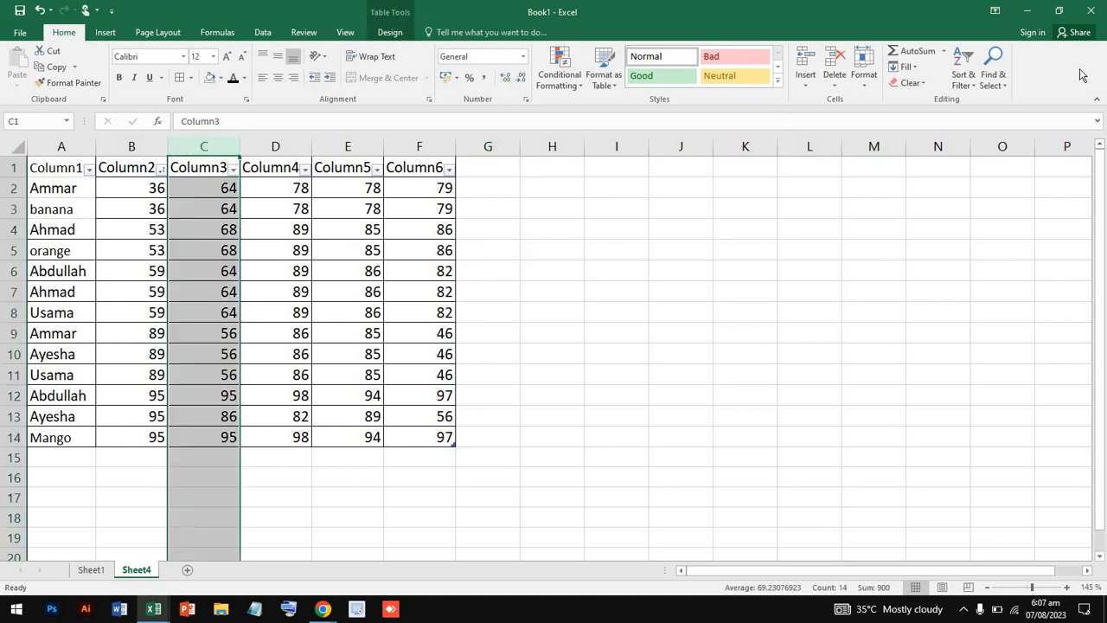
{"action": "left_click", "coordinate": [993, 68]}
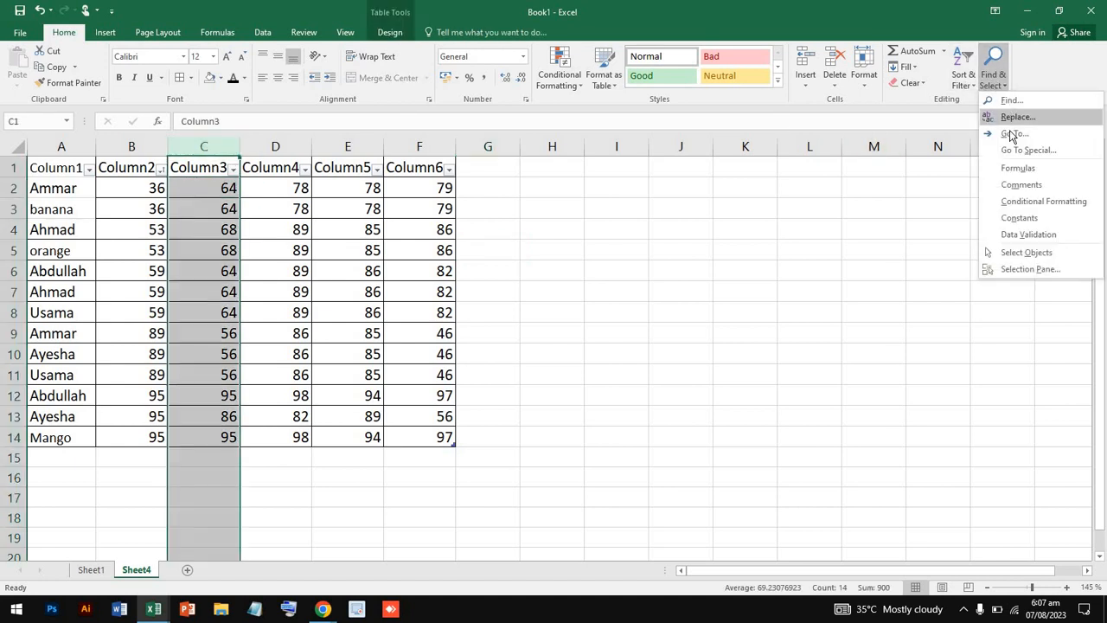
{"action": "left_click", "coordinate": [962, 80]}
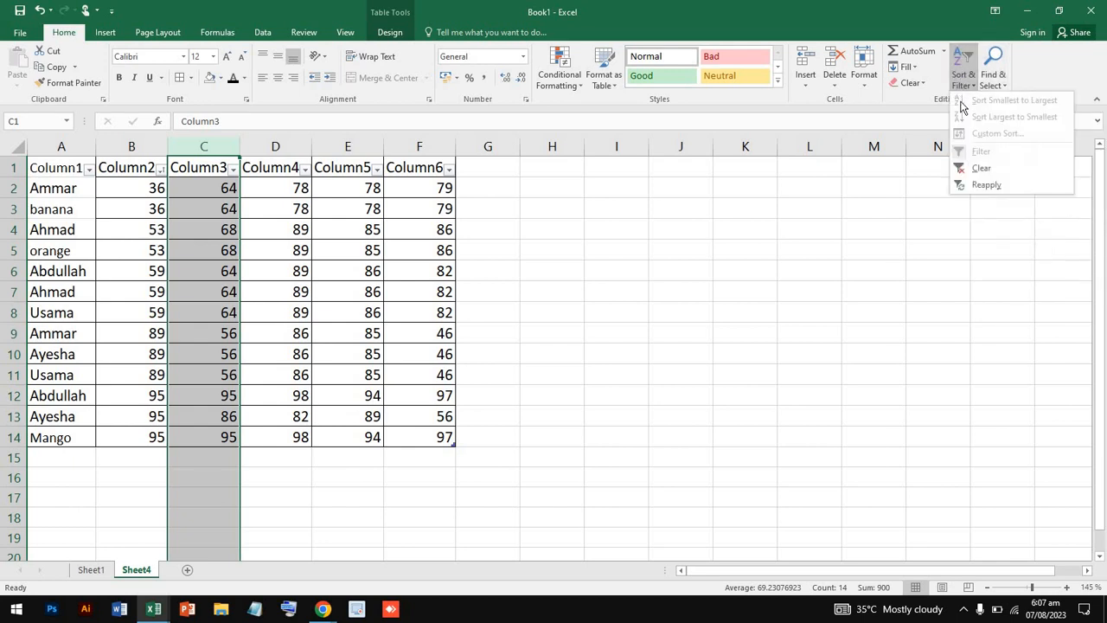
{"action": "left_click", "coordinate": [732, 216]}
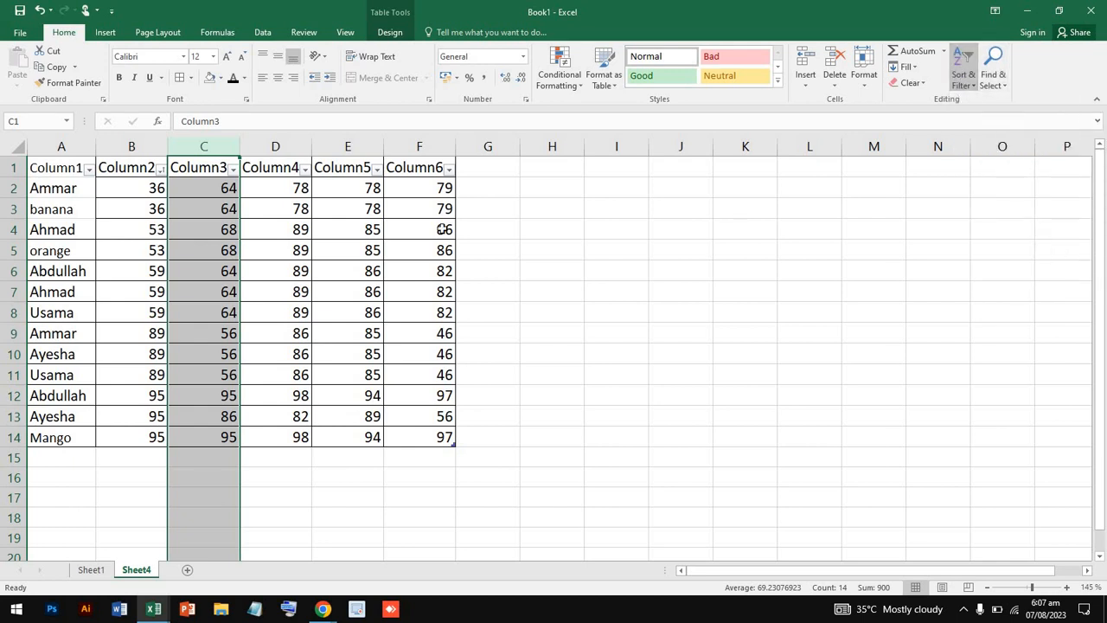
{"action": "left_click", "coordinate": [208, 185]}
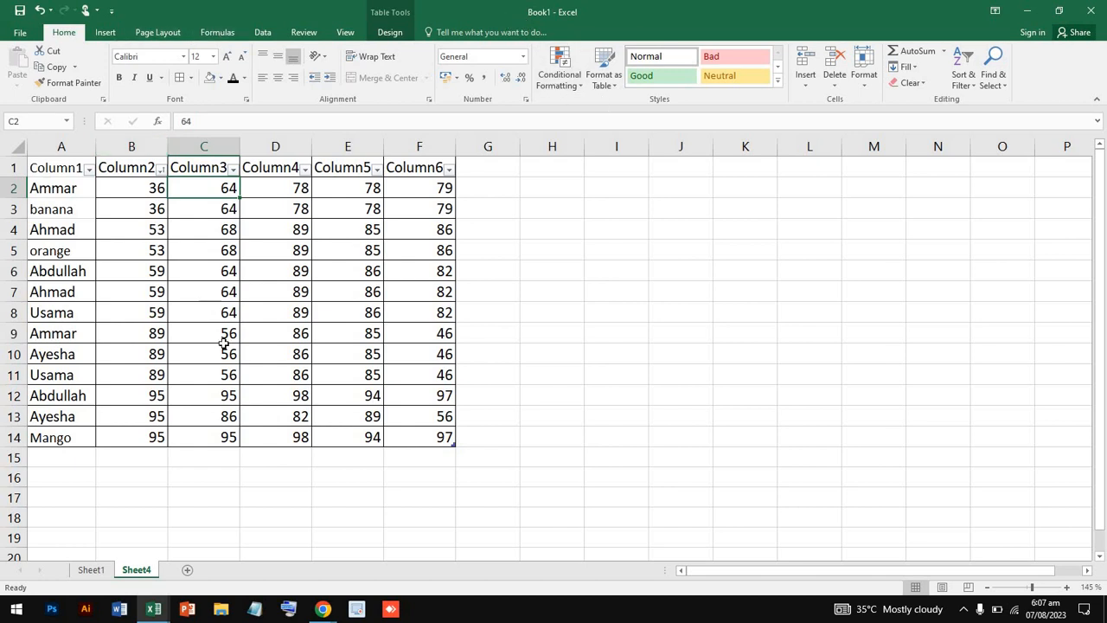
- Create a PivotTable from the Sheet1 table (Table1) on a new worksheet
{"action": "left_click", "coordinate": [91, 569]}
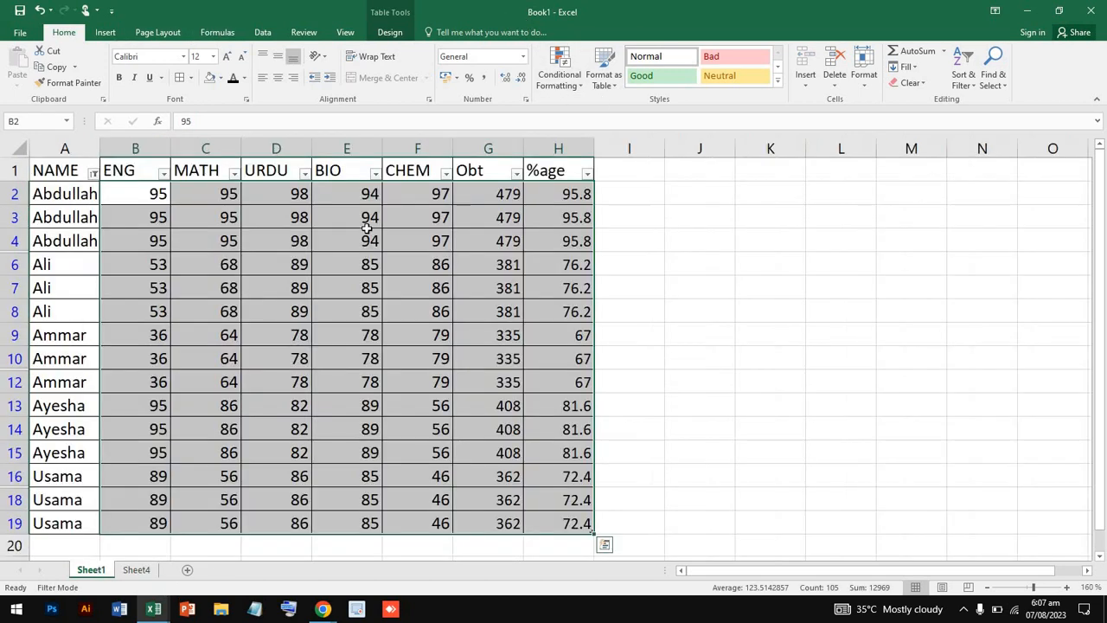
{"action": "left_click", "coordinate": [603, 74]}
{"action": "left_click", "coordinate": [130, 122]}
{"action": "left_click", "coordinate": [389, 33]}
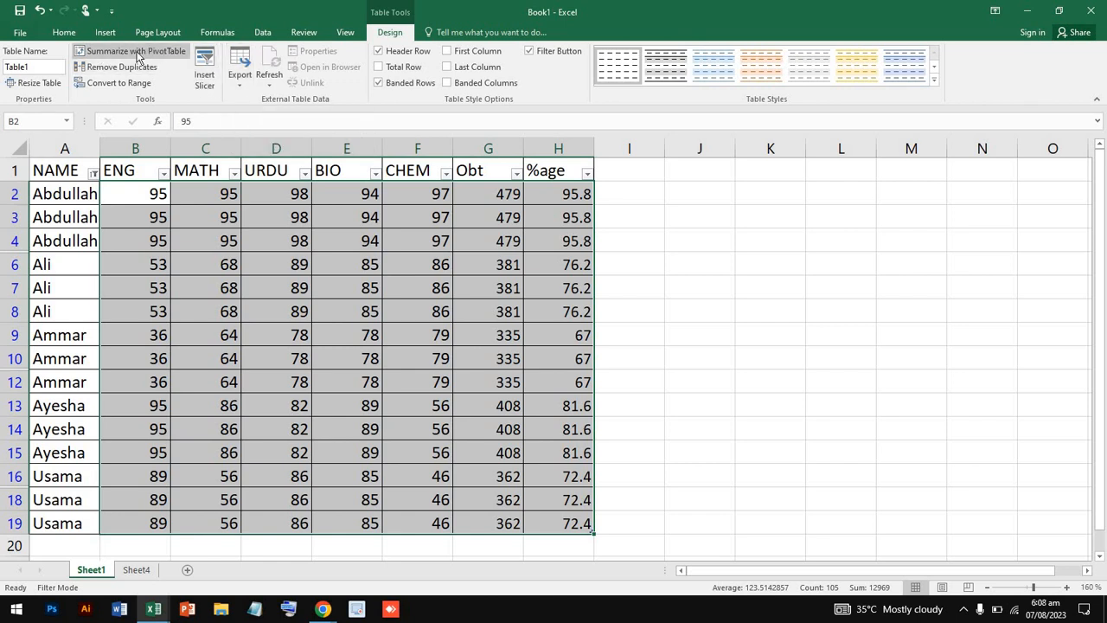
{"action": "left_click", "coordinate": [172, 52]}
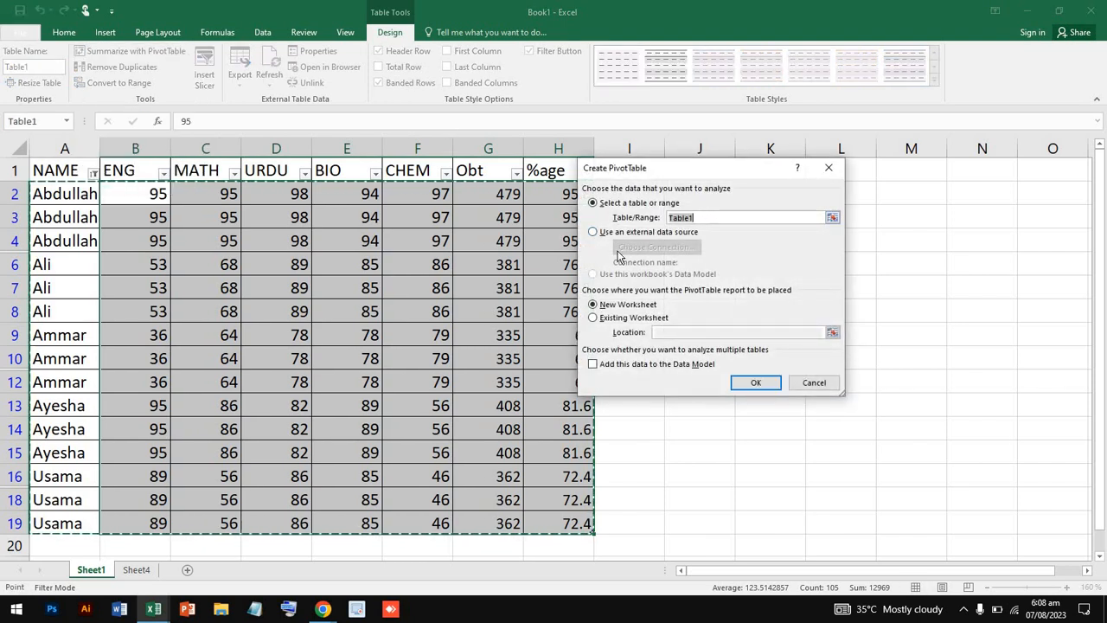
{"action": "left_click", "coordinate": [758, 384]}
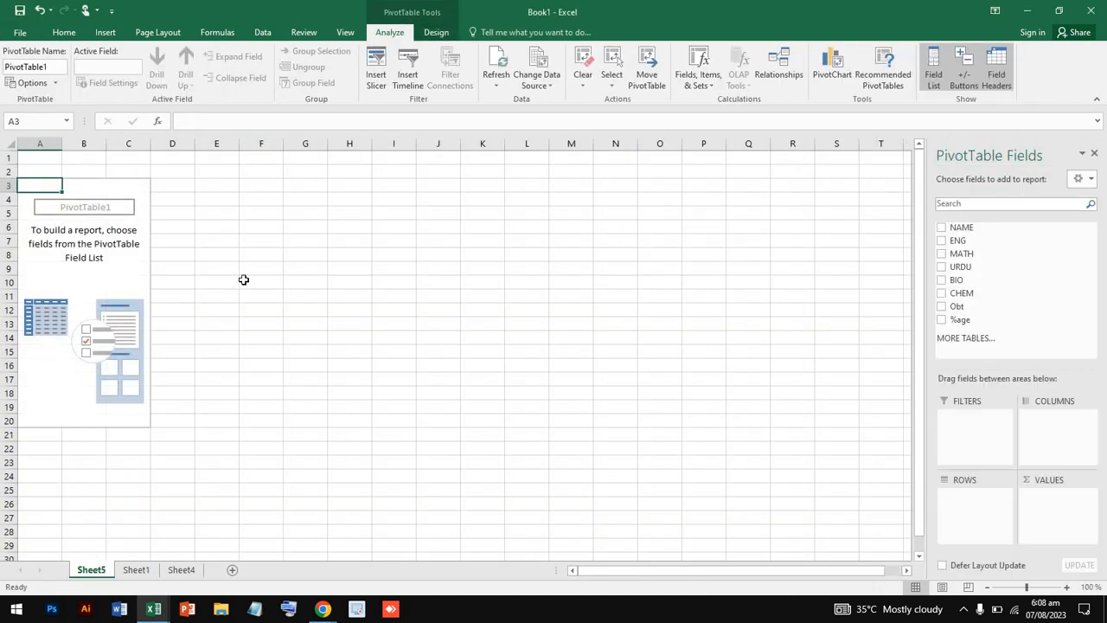
- Look over the empty PivotTable report on the new sheet and close its field list
{"action": "left_click", "coordinate": [753, 422]}
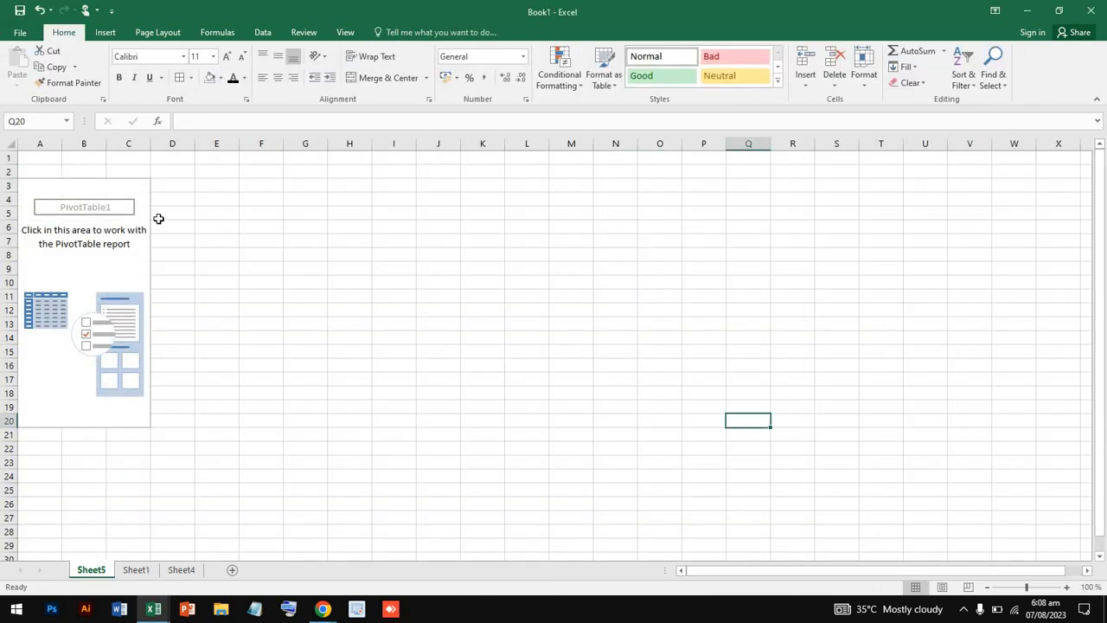
{"action": "left_click", "coordinate": [115, 267]}
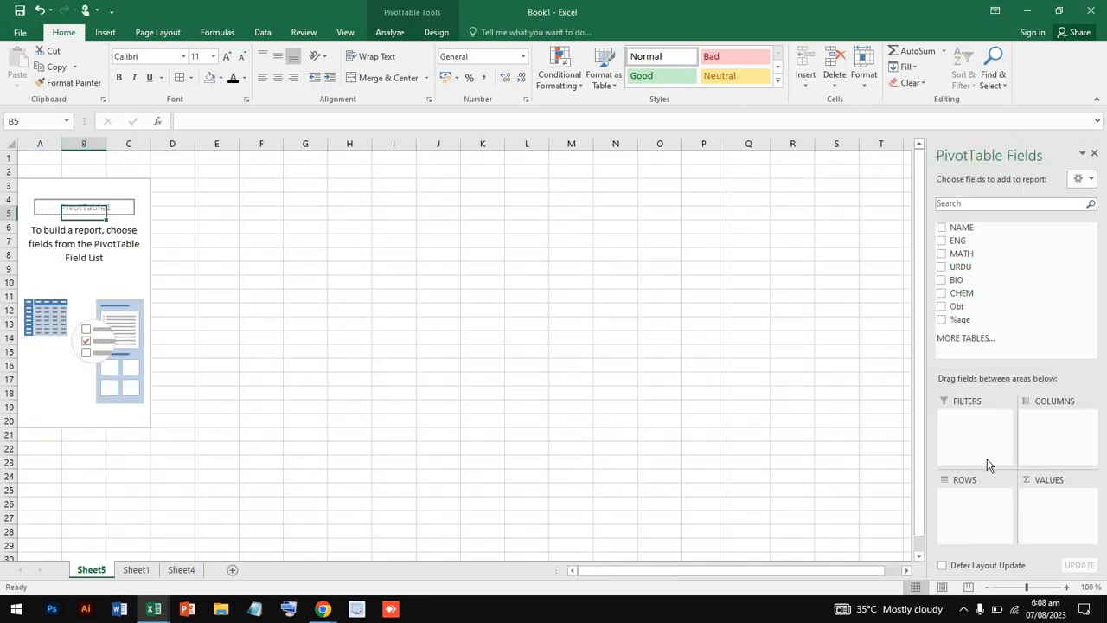
{"action": "left_click", "coordinate": [987, 459]}
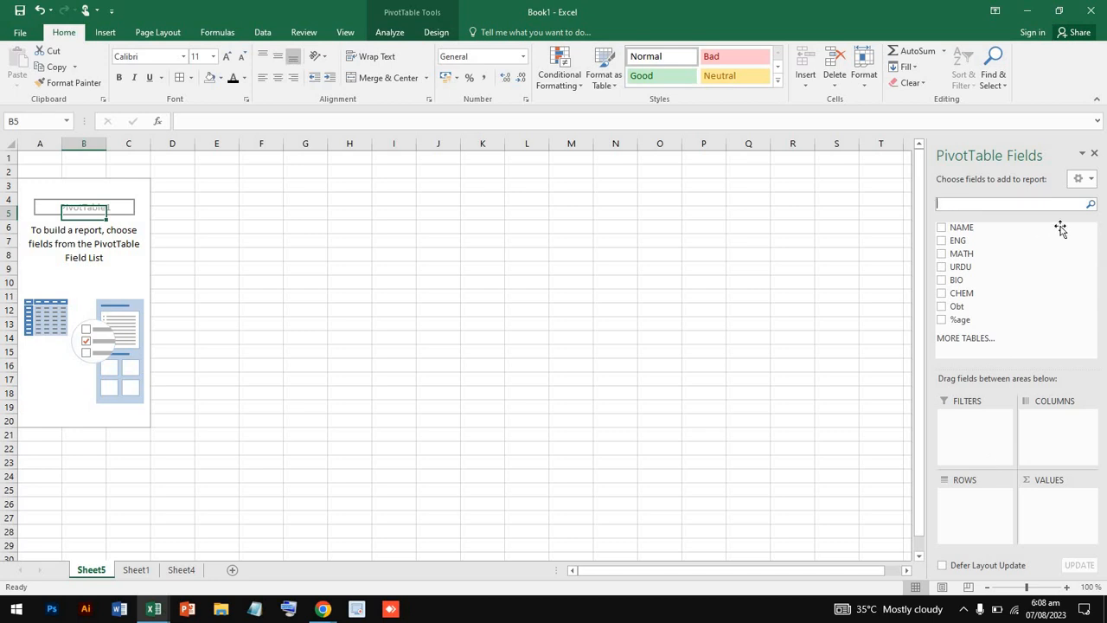
{"action": "left_click", "coordinate": [1095, 155]}
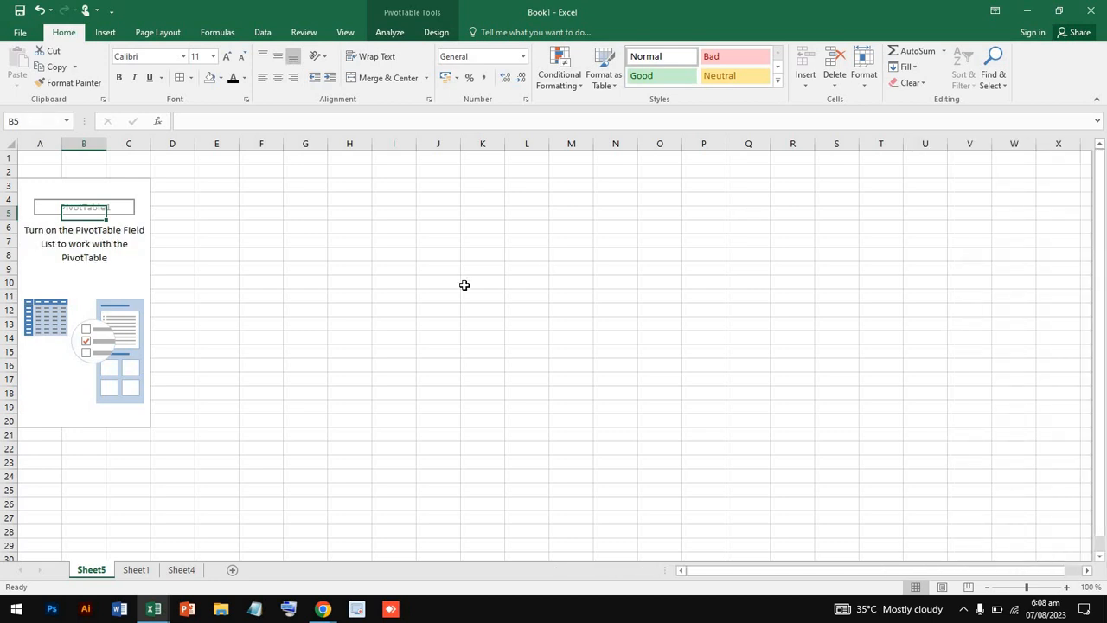
{"action": "left_click", "coordinate": [41, 143]}
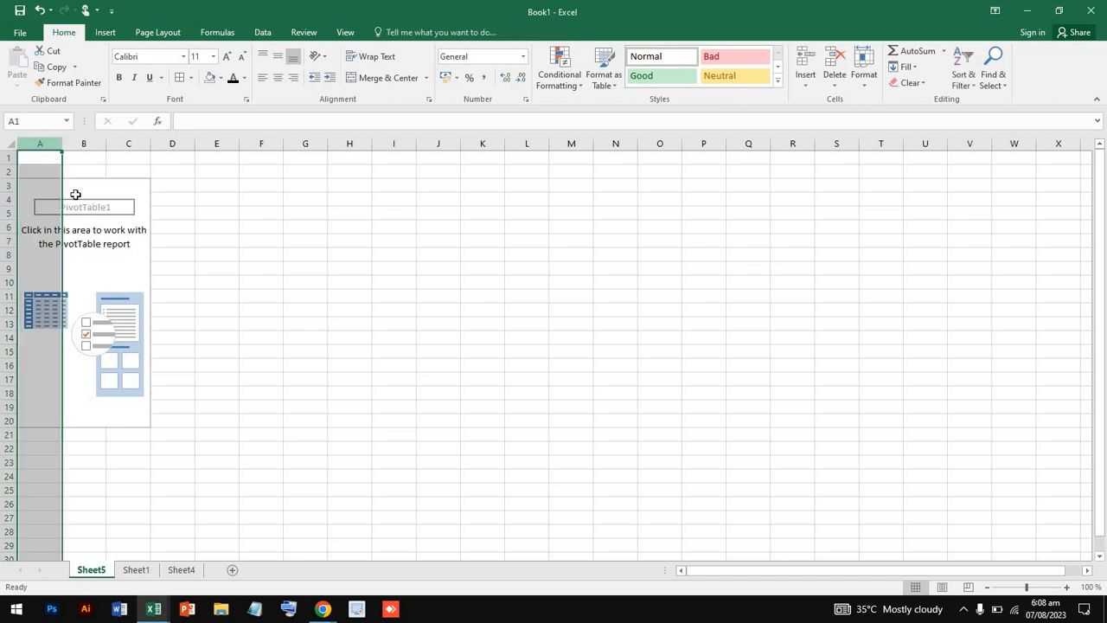
{"action": "left_click", "coordinate": [182, 261]}
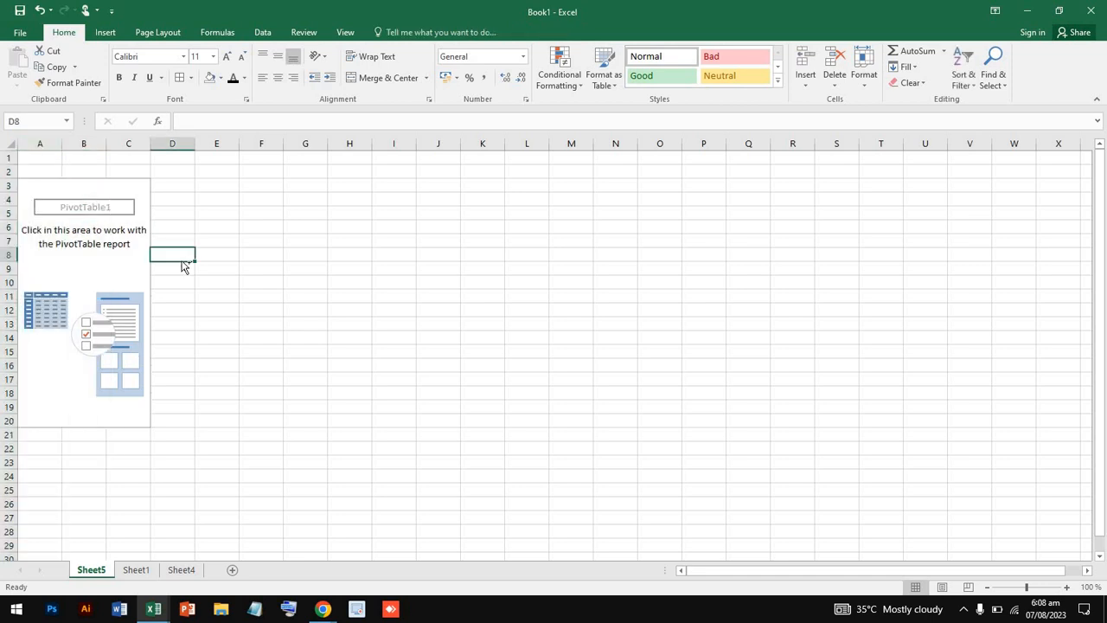
- Undo the Column2 sort of the Sheet4 table and show Sheet4
{"action": "key", "text": "ctrl+z"}
{"action": "key", "text": "ctrl+Page_Down"}
{"action": "key", "text": "ctrl+Page_Down"}
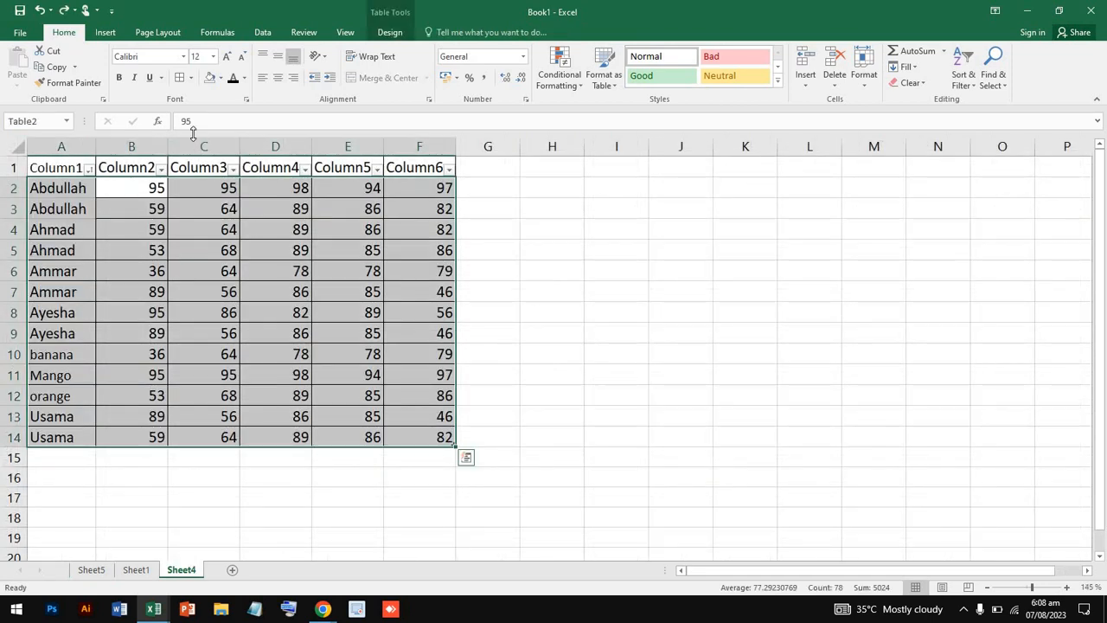
- Run Remove Duplicates on the Sheet4 table (Table2) with Column1 through Column6 all checked
{"action": "left_click", "coordinate": [390, 33]}
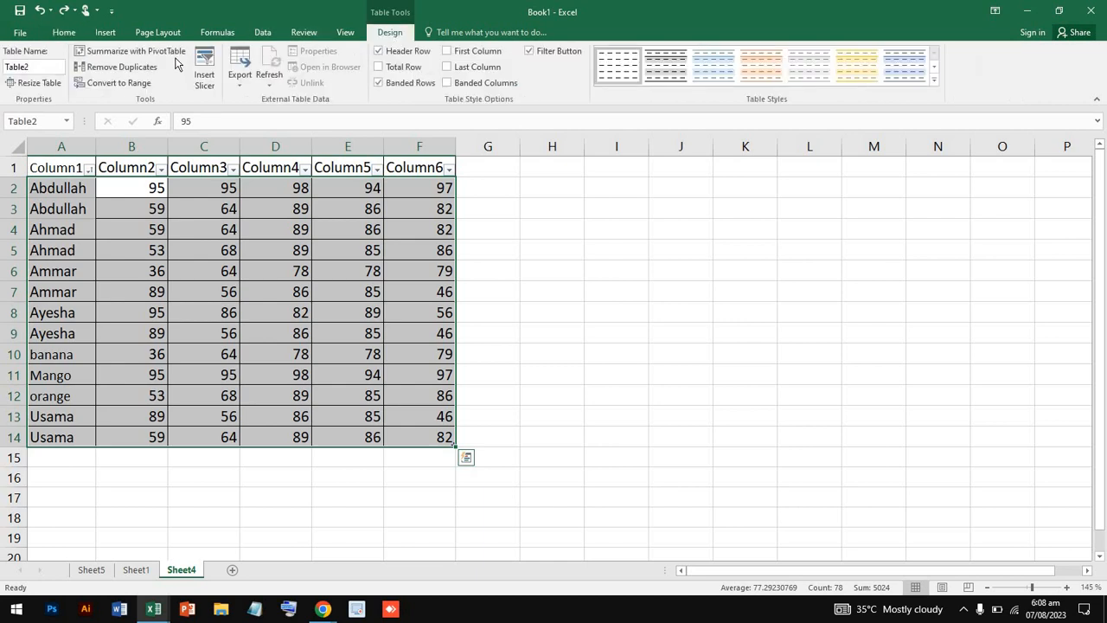
{"action": "left_click", "coordinate": [121, 67]}
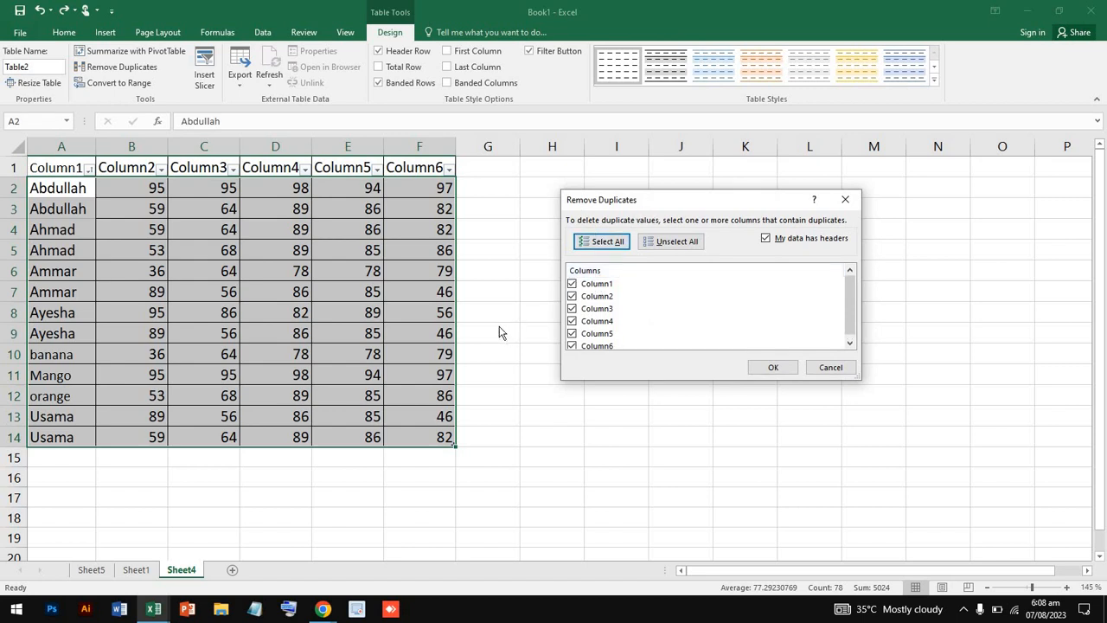
{"action": "left_click", "coordinate": [773, 367]}
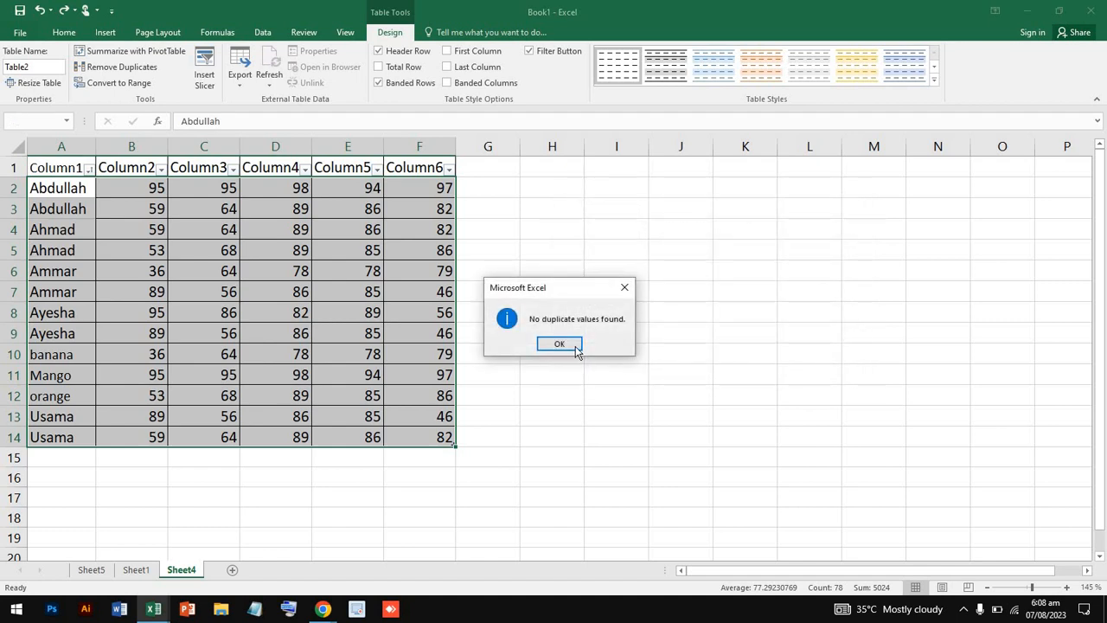
{"action": "left_click", "coordinate": [575, 345]}
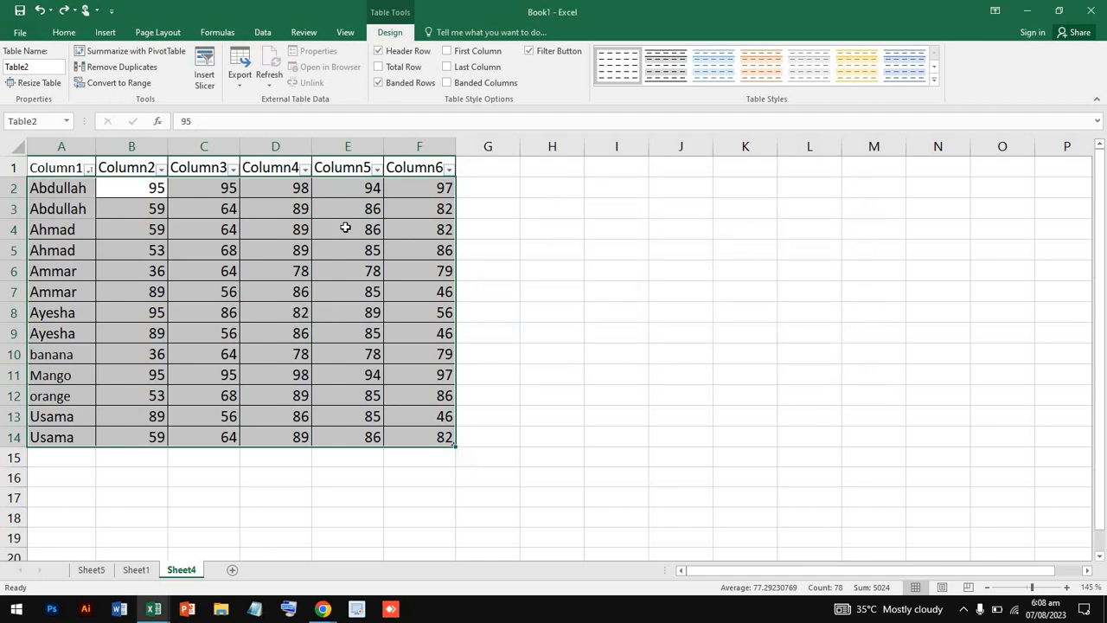
{"action": "left_click", "coordinate": [173, 358]}
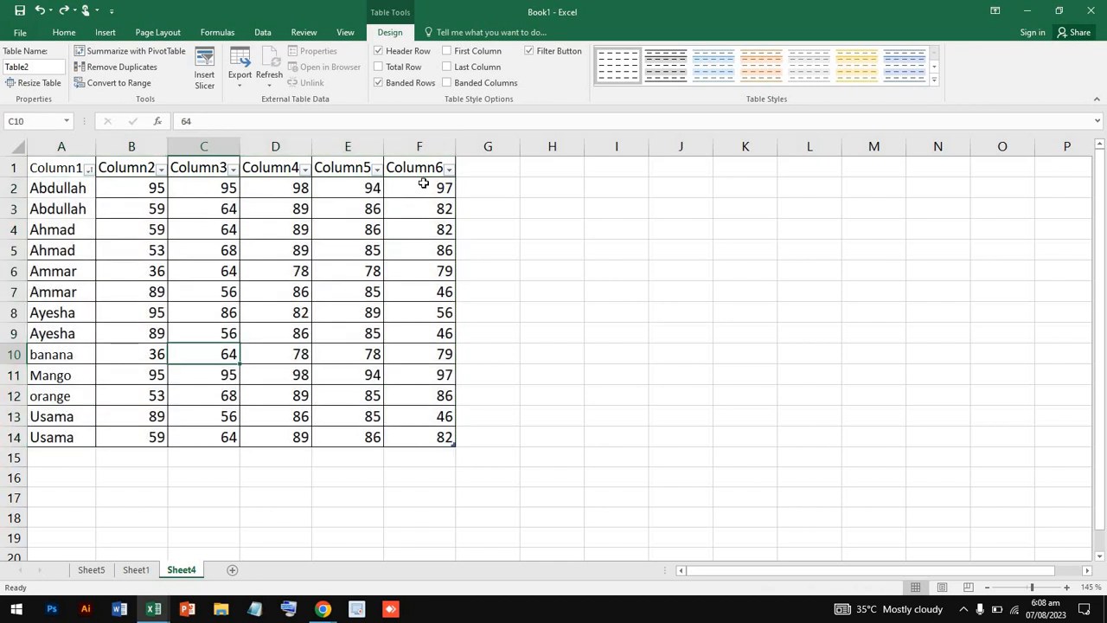
{"action": "left_click_drag", "start_coordinate": [148, 208], "coordinate": [421, 445]}
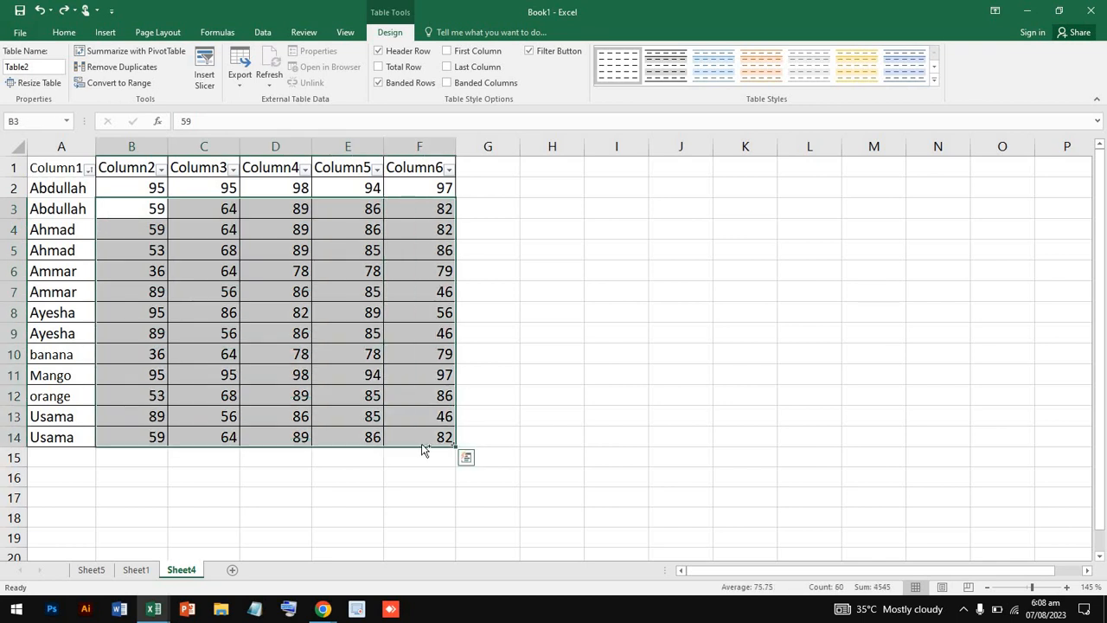
{"action": "key", "text": "ctrl+c"}
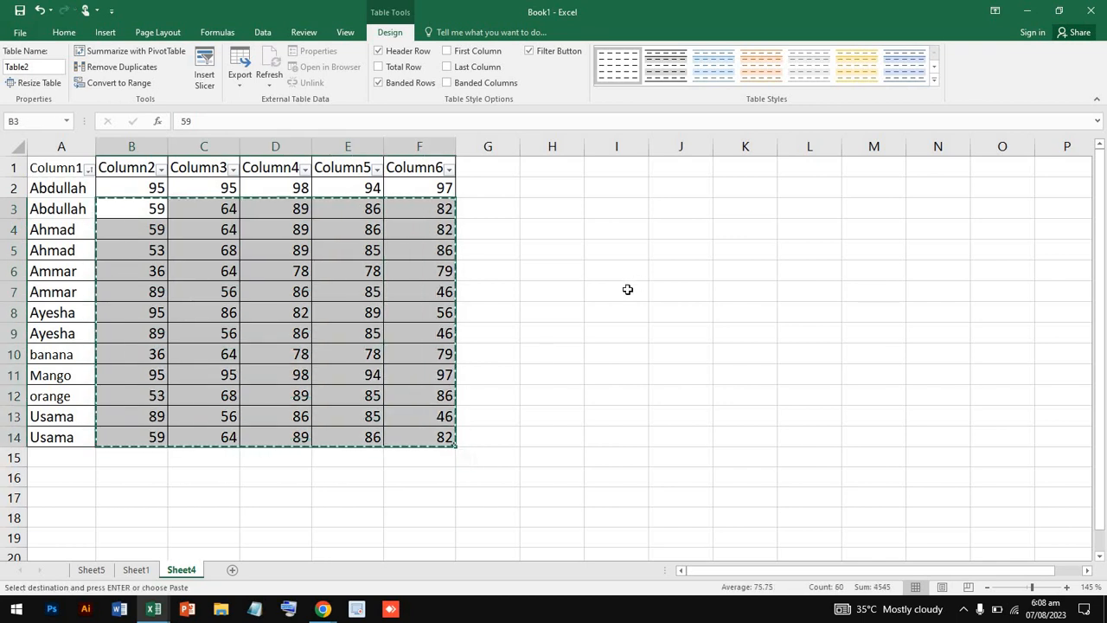
{"action": "key", "text": "ctrl+q"}
{"action": "key", "text": "Escape"}
{"action": "left_click", "coordinate": [618, 291]}
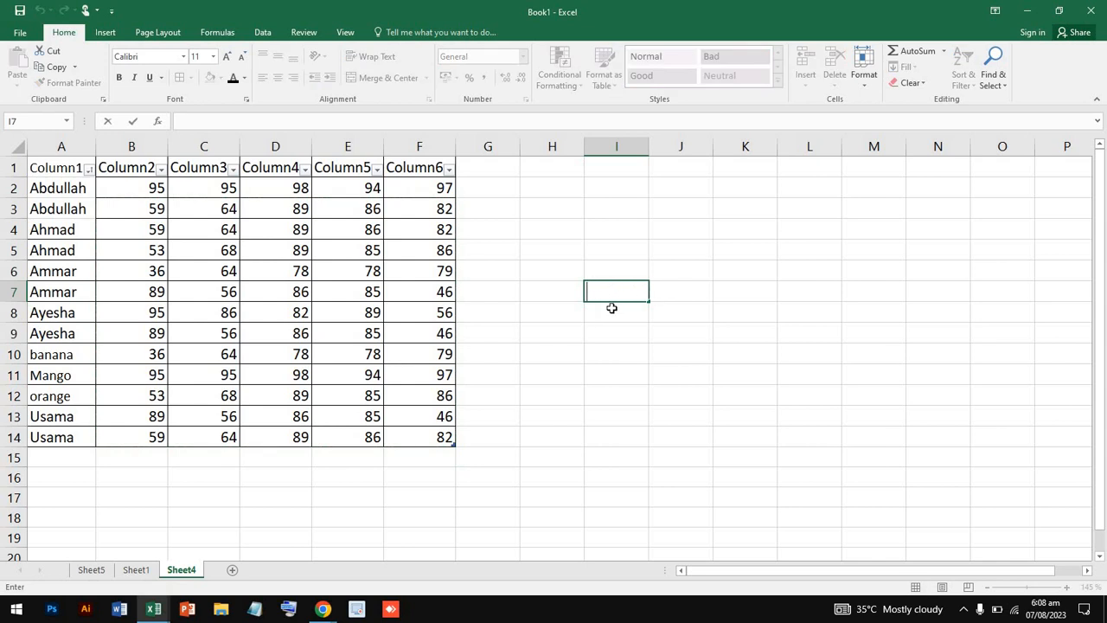
{"action": "left_click", "coordinate": [612, 308]}
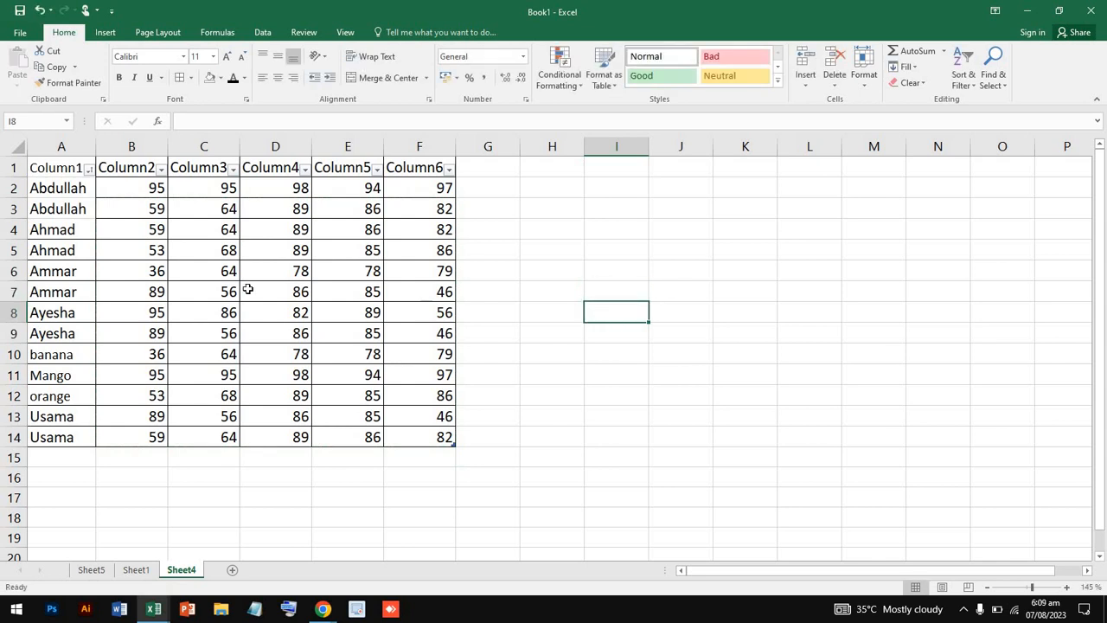
- Copy the numbers in B4:F14 on Sheet4 and paste them starting at cell I8
{"action": "left_click_drag", "start_coordinate": [128, 230], "coordinate": [393, 437]}
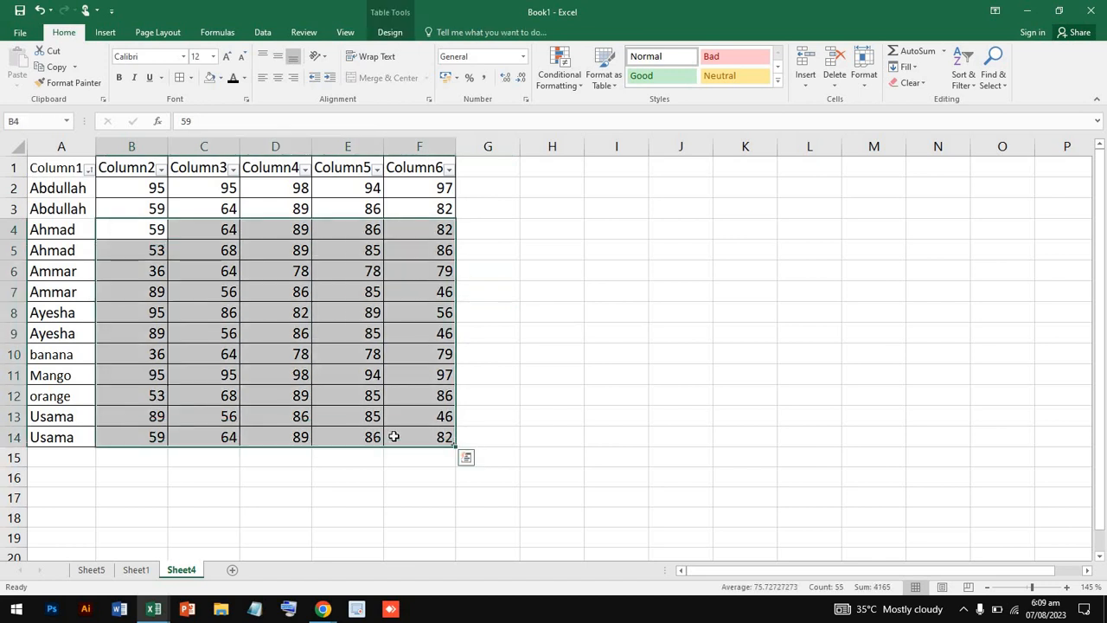
{"action": "key", "text": "ctrl+c"}
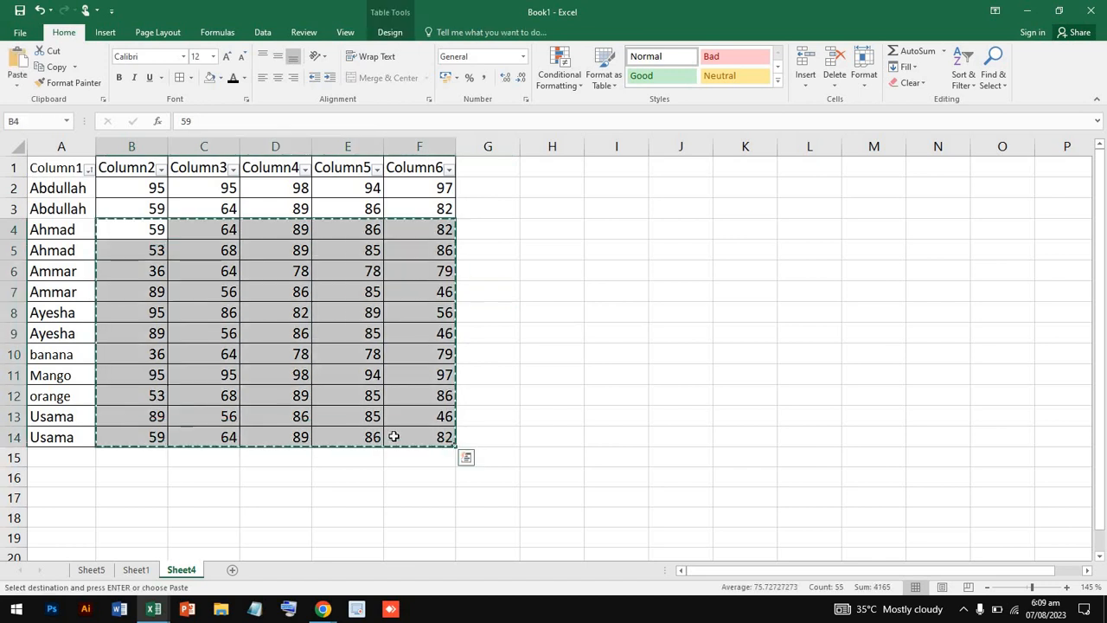
{"action": "left_click", "coordinate": [603, 305]}
{"action": "key", "text": "ctrl+v"}
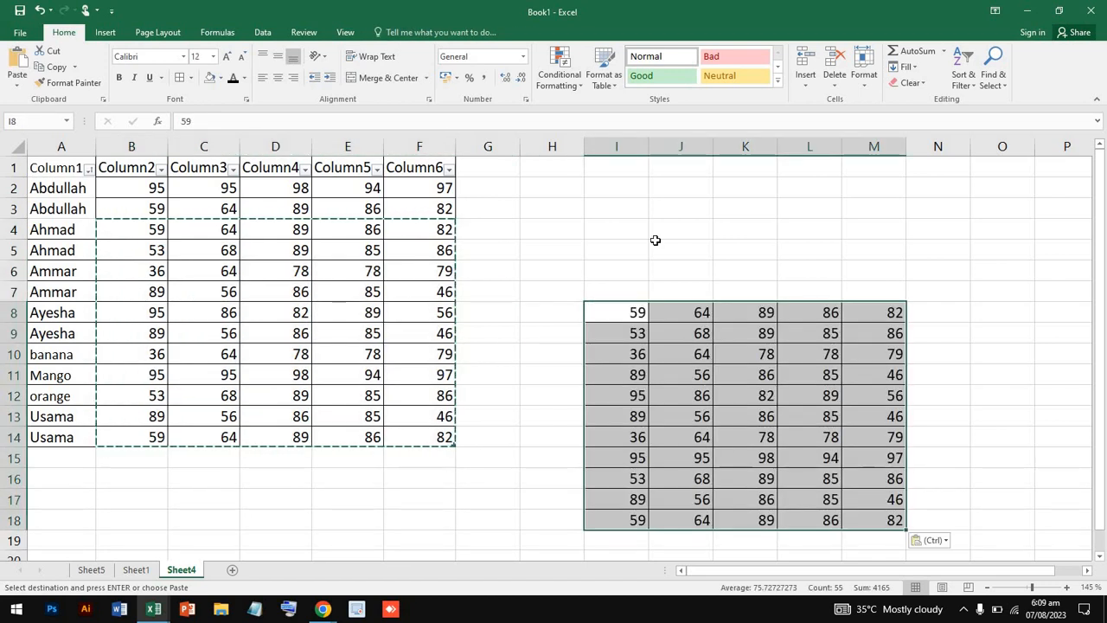
- Format the pasted range I8:M18 as a table in the light black banded style, leaving "My table has headers" off
{"action": "scroll", "coordinate": [661, 237], "scroll_direction": "down", "scroll_amount": 2}
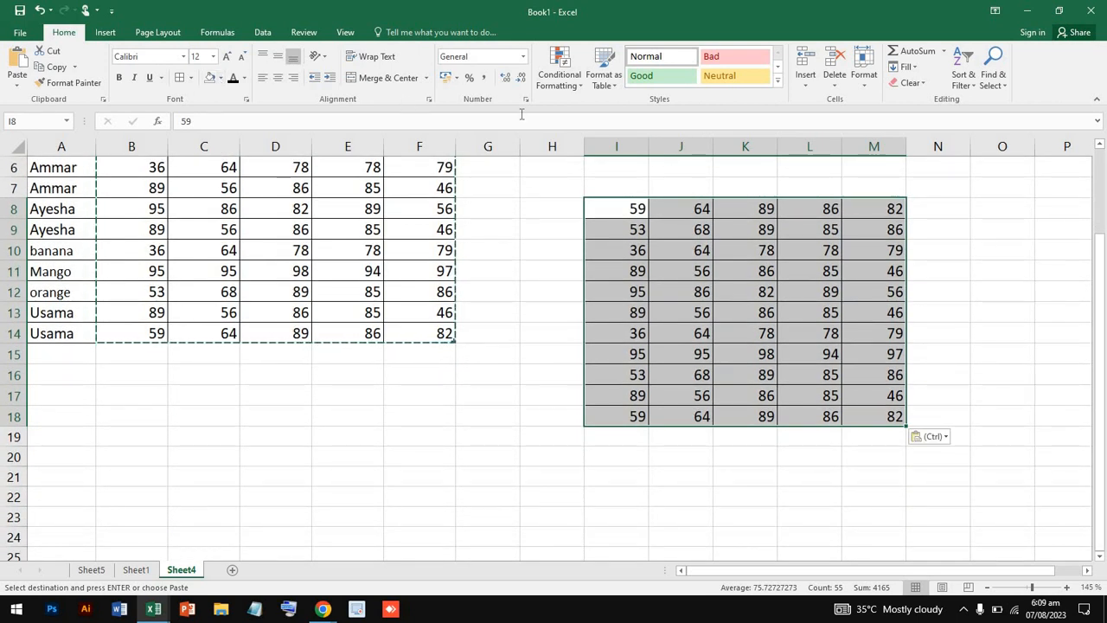
{"action": "left_click", "coordinate": [604, 71]}
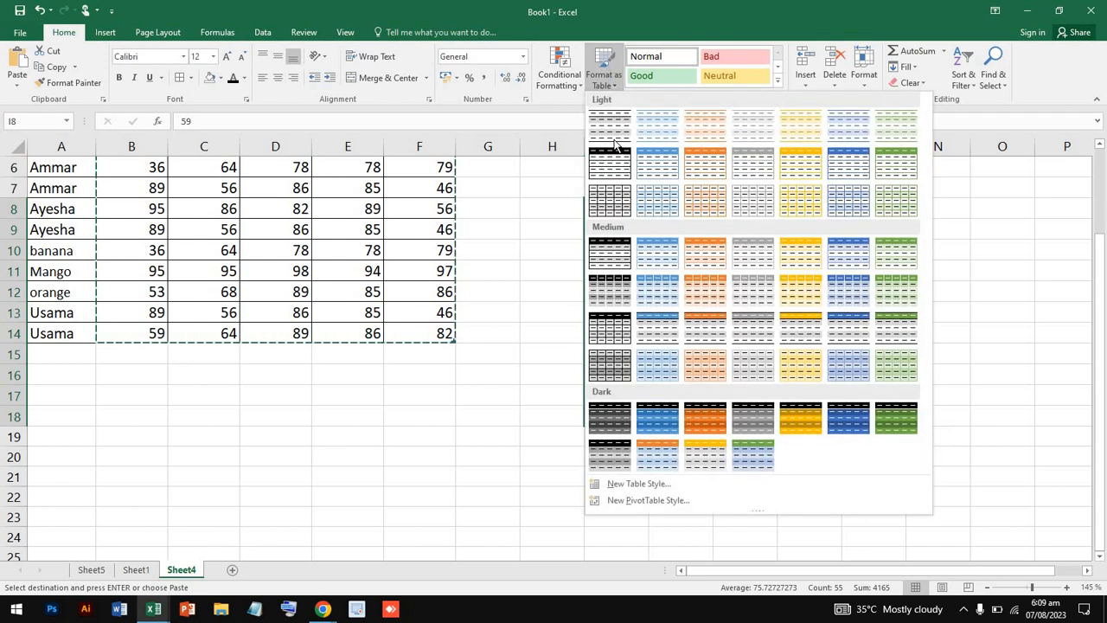
{"action": "left_click", "coordinate": [610, 115]}
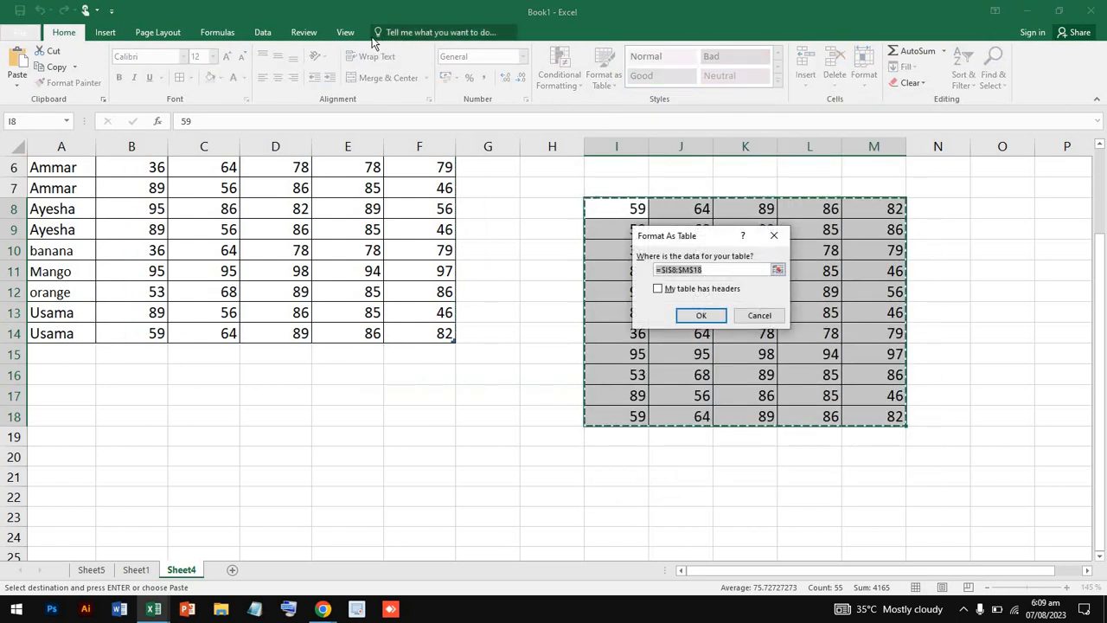
{"action": "left_click", "coordinate": [701, 315]}
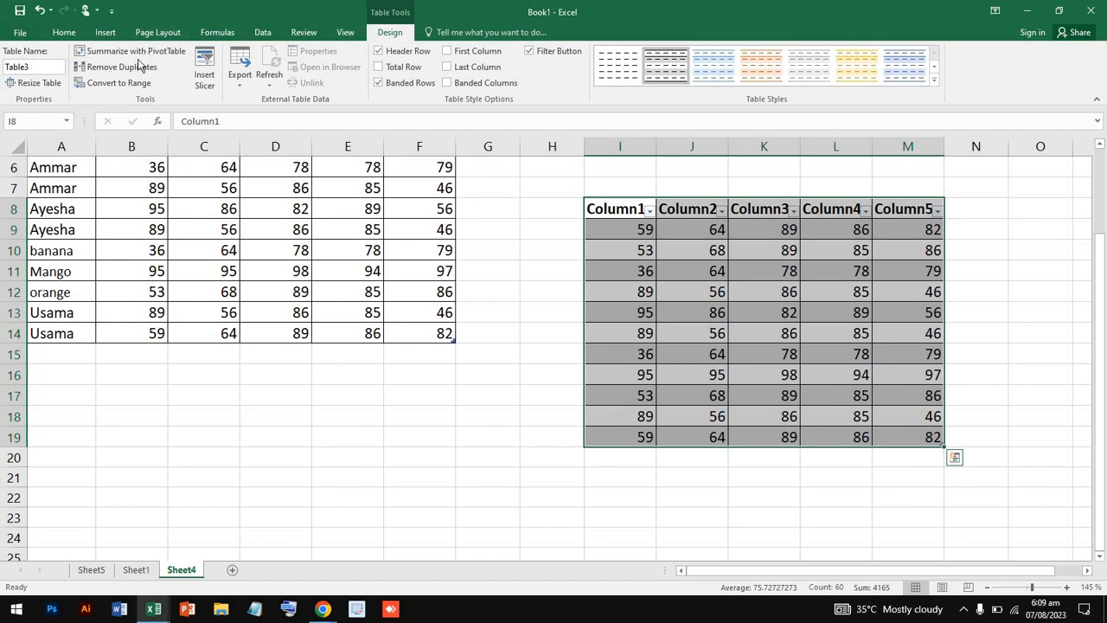
- Remove duplicate rows from the new table at I8, comparing Column1 through Column5
{"action": "left_click", "coordinate": [134, 67]}
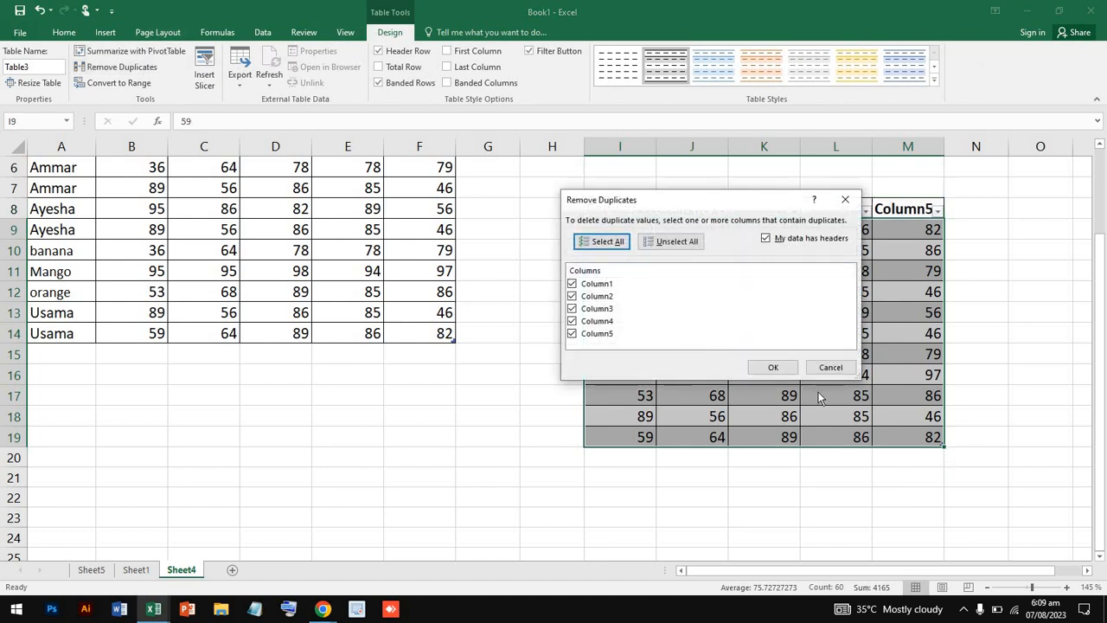
{"action": "left_click", "coordinate": [773, 367]}
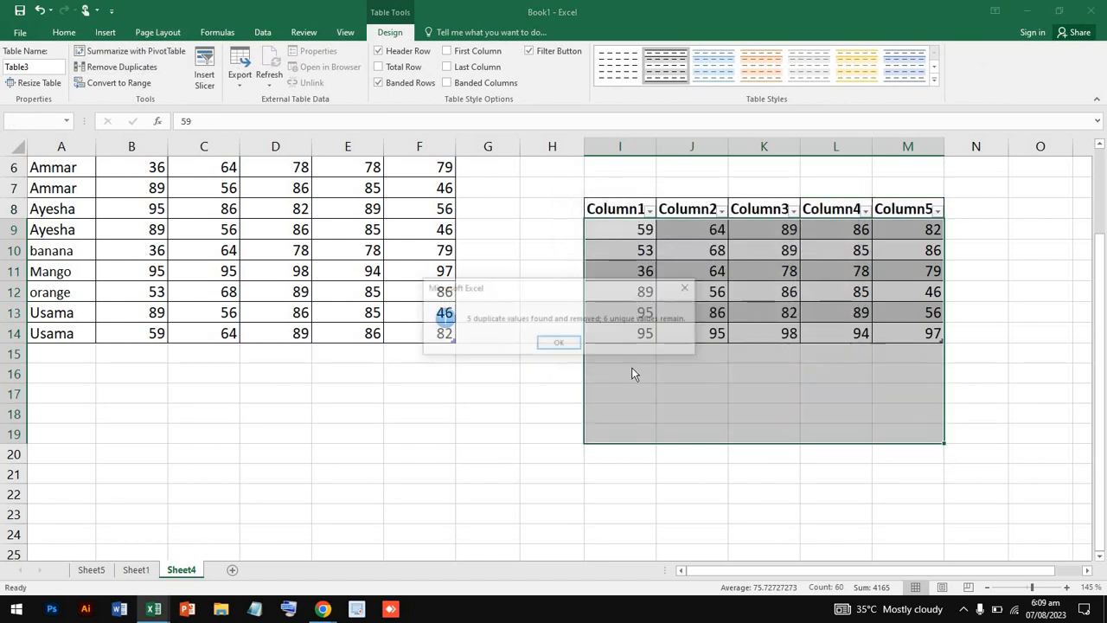
{"action": "left_click", "coordinate": [559, 345]}
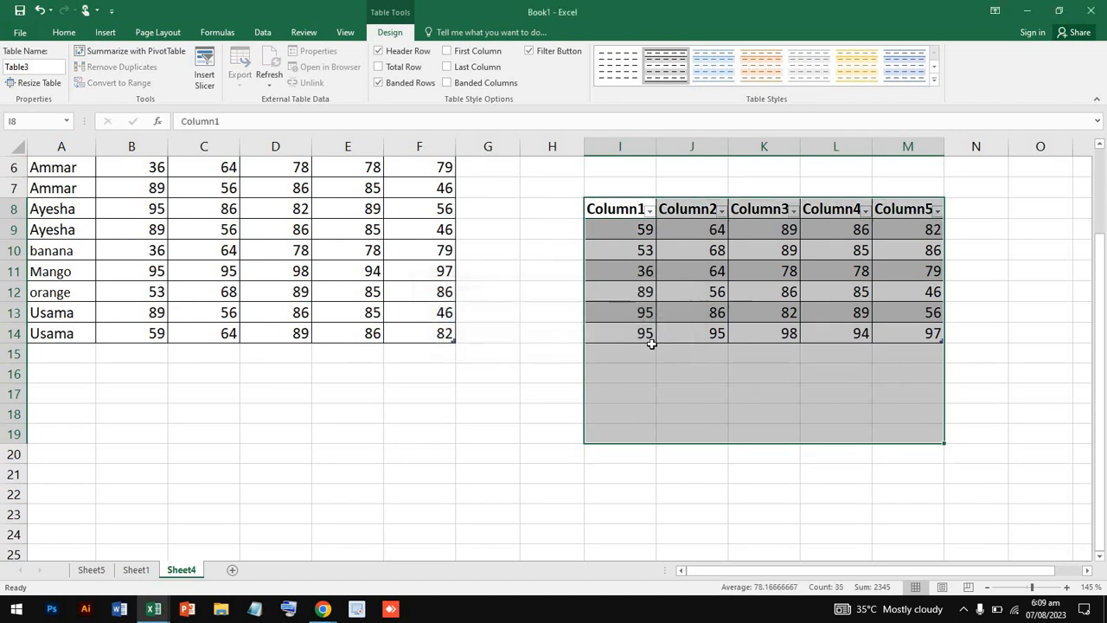
{"action": "left_click", "coordinate": [566, 372]}
{"action": "left_click", "coordinate": [304, 205]}
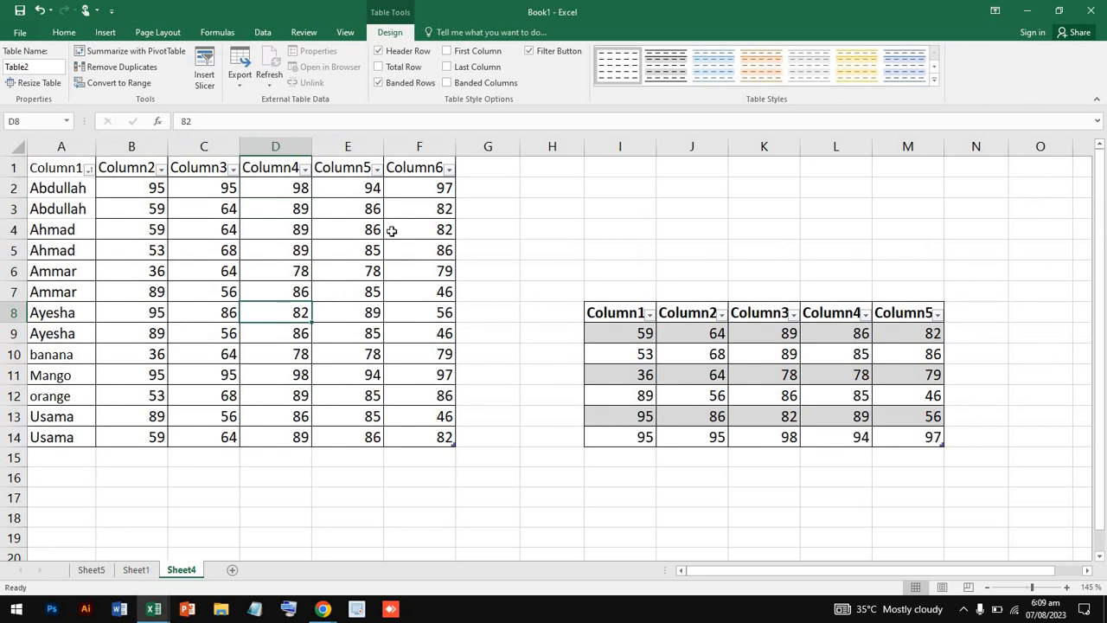
{"action": "left_click", "coordinate": [421, 171]}
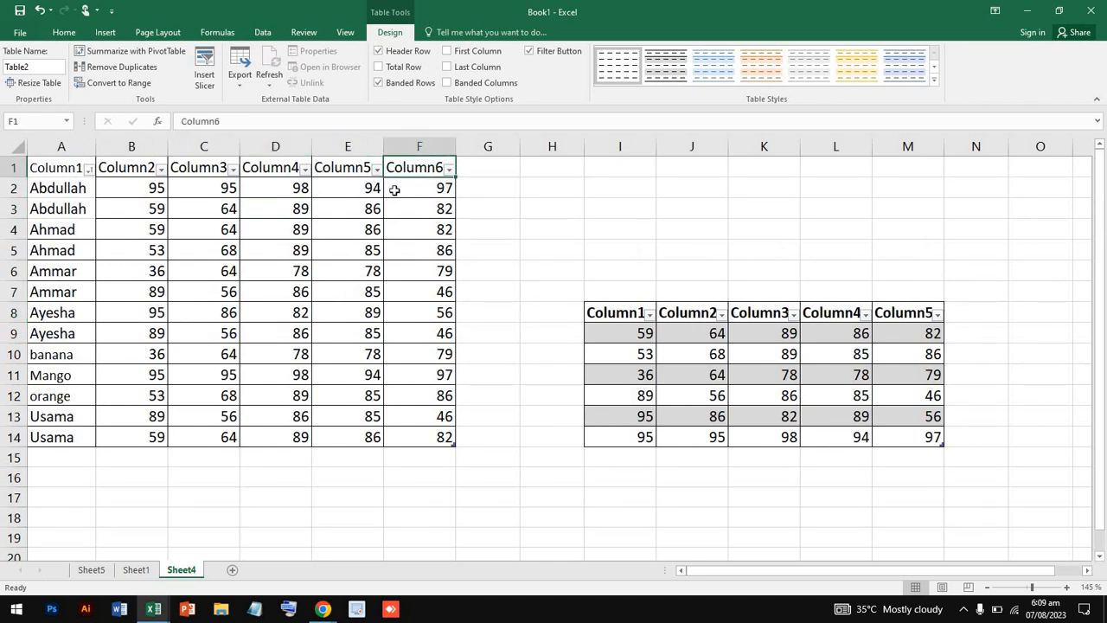
{"action": "left_click", "coordinate": [688, 403]}
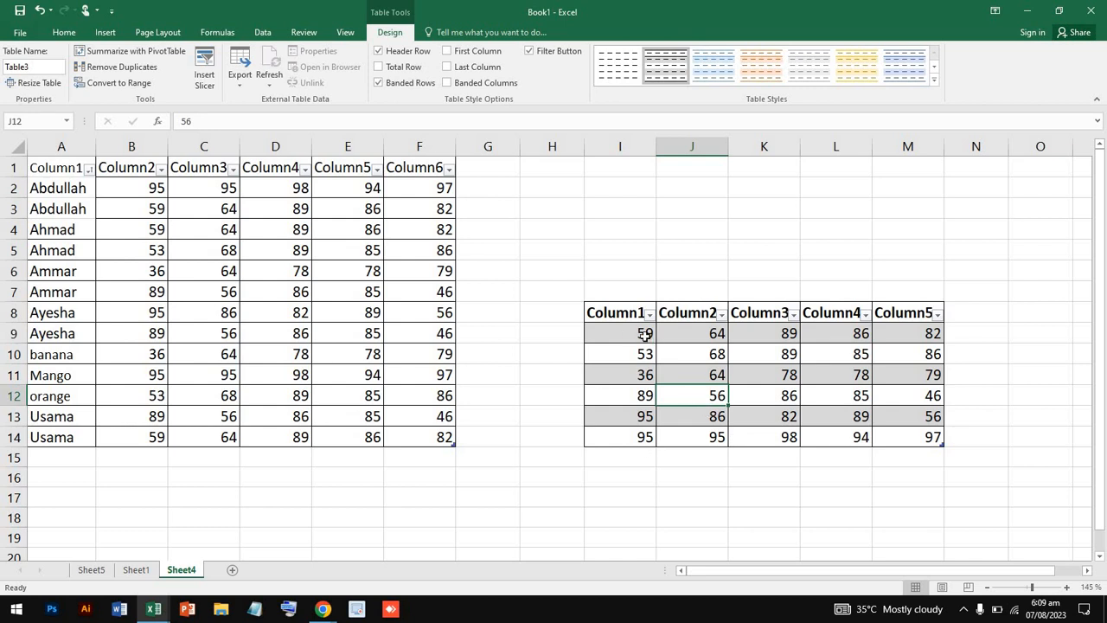
{"action": "left_click_drag", "start_coordinate": [645, 336], "coordinate": [928, 435]}
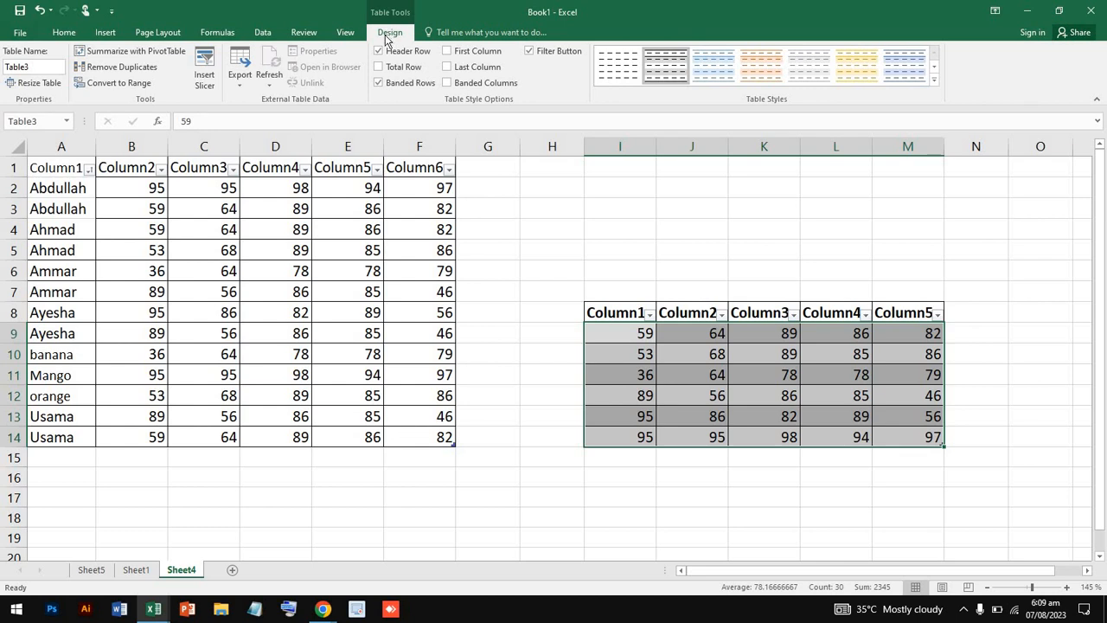
{"action": "left_click", "coordinate": [509, 345]}
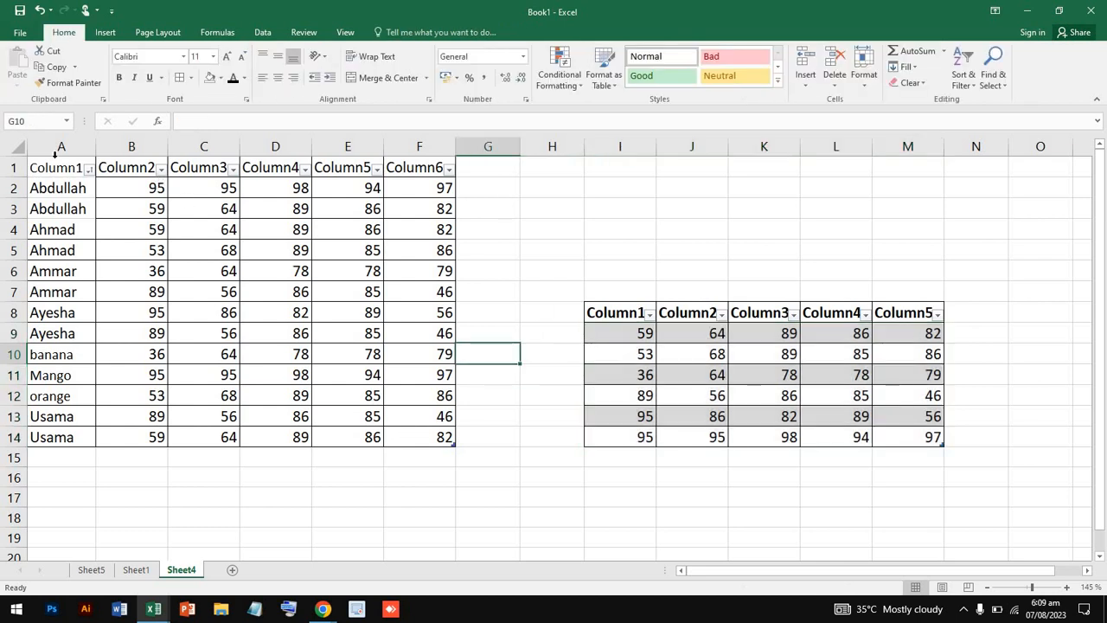
- Convert the Sheet4 table in A1:F14 (Table2) to a normal range
{"action": "left_click_drag", "start_coordinate": [63, 171], "coordinate": [414, 437]}
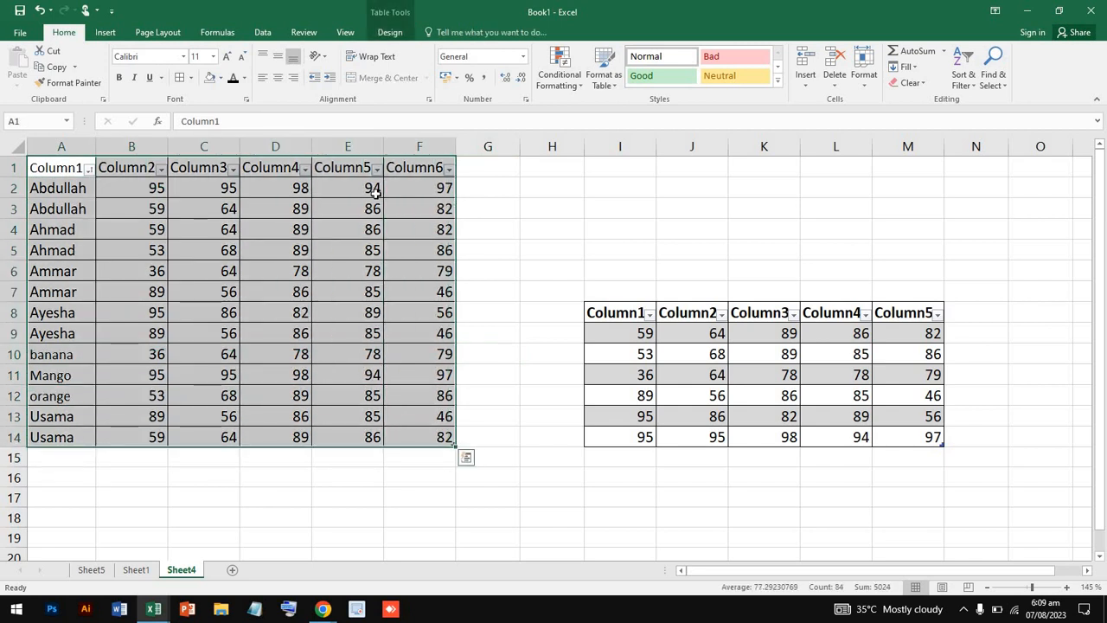
{"action": "left_click", "coordinate": [389, 32]}
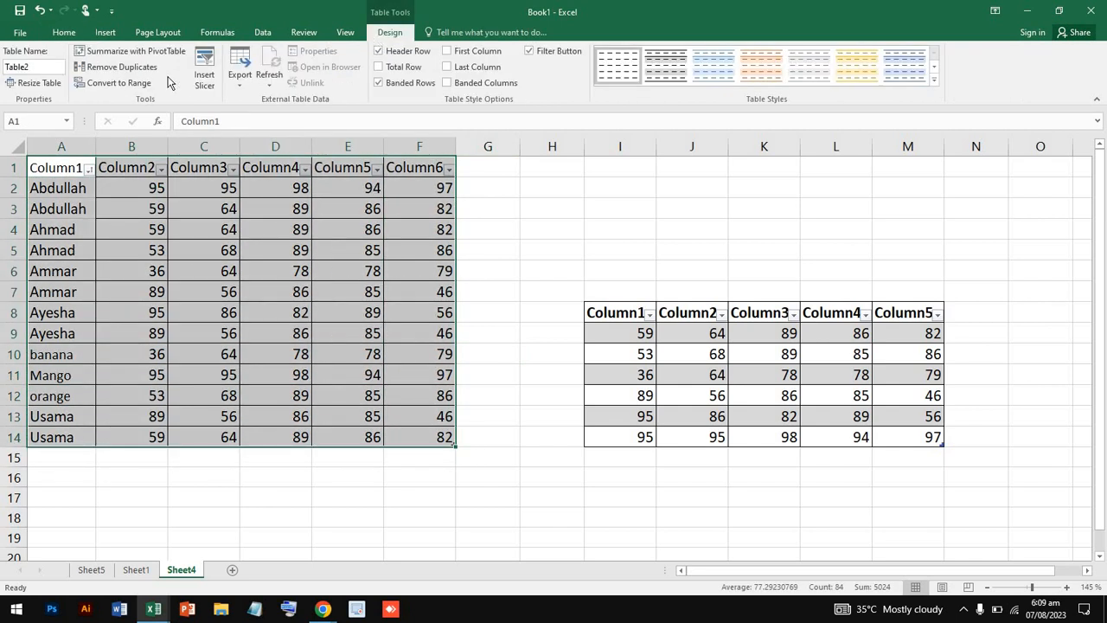
{"action": "left_click", "coordinate": [111, 83]}
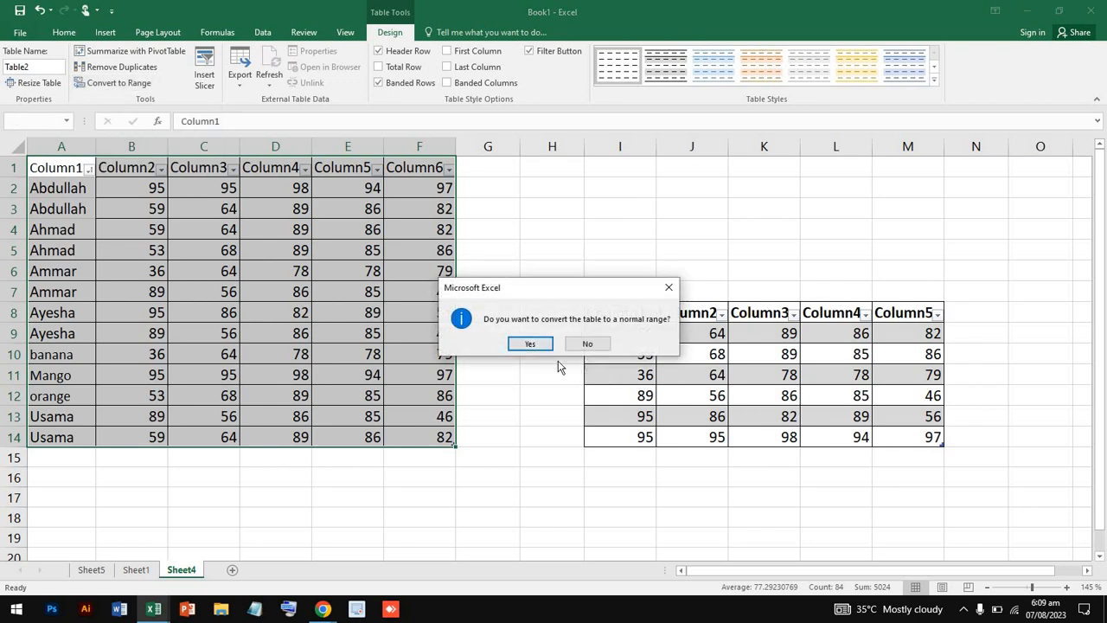
{"action": "left_click", "coordinate": [531, 344]}
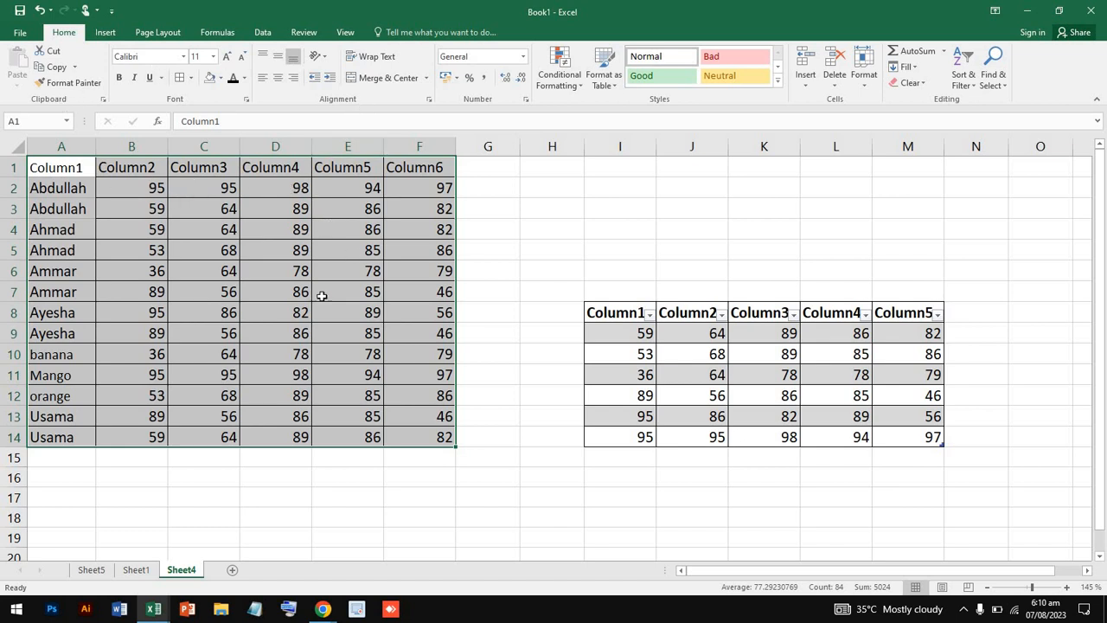
- Convert the banded table in I8:M14 (Table3) to a normal range
{"action": "left_click", "coordinate": [417, 300]}
{"action": "left_click", "coordinate": [621, 311]}
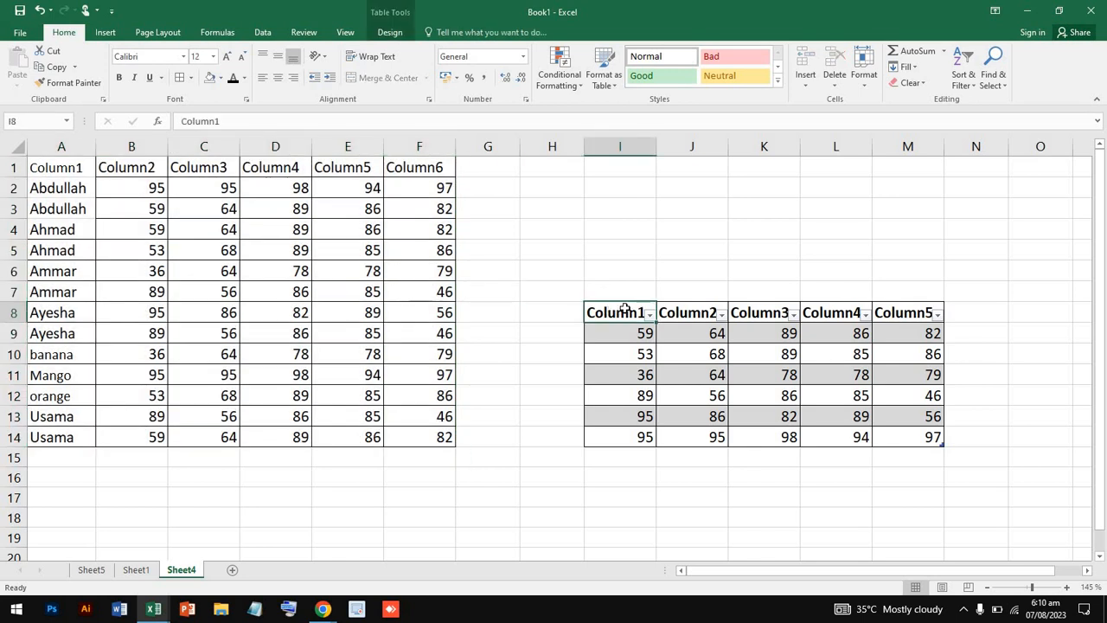
{"action": "left_click_drag", "start_coordinate": [829, 412], "coordinate": [904, 435]}
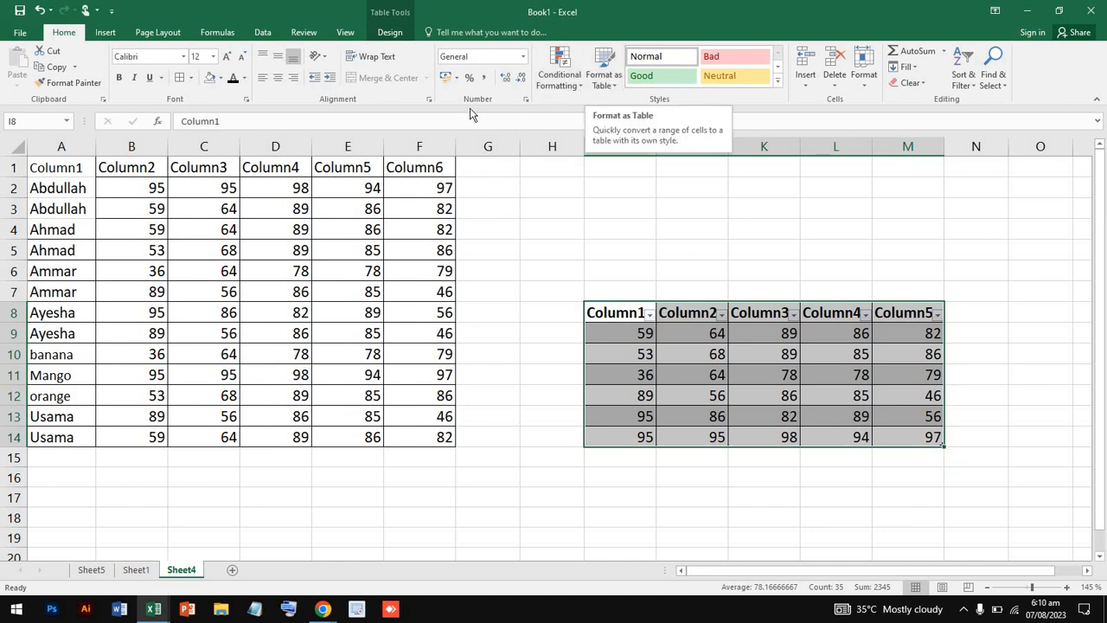
{"action": "left_click", "coordinate": [389, 33]}
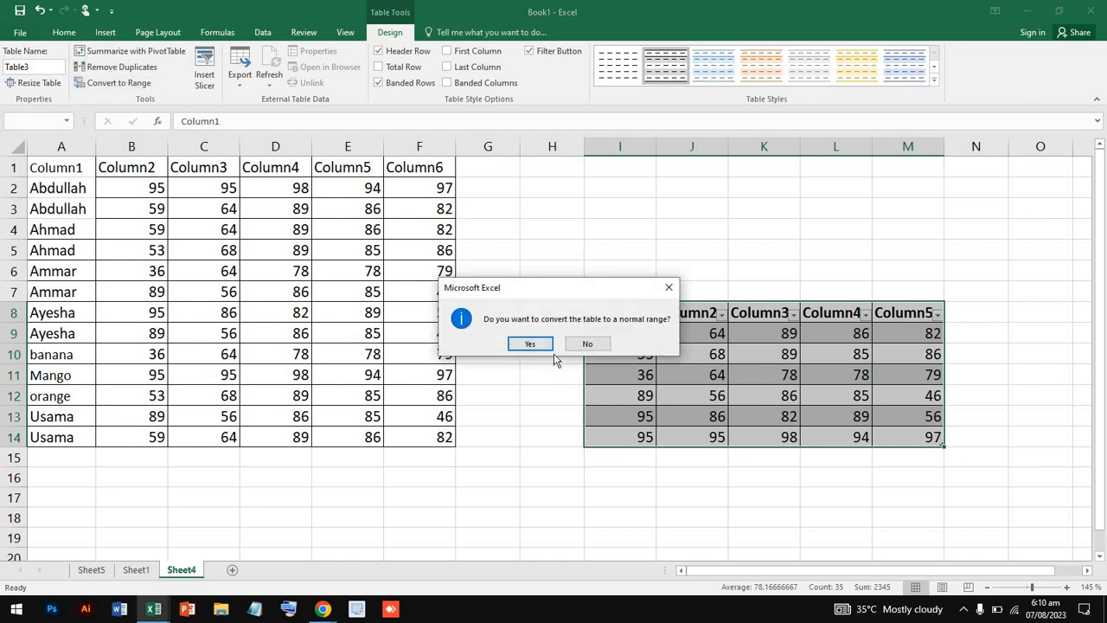
{"action": "left_click", "coordinate": [539, 344]}
{"action": "left_click", "coordinate": [539, 270]}
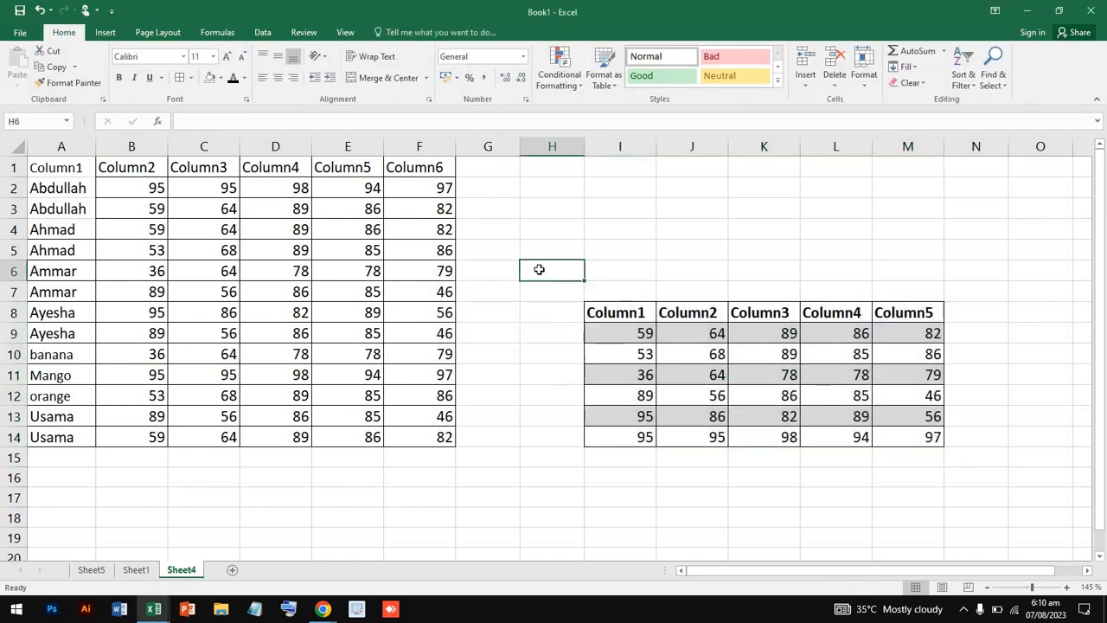
- Apply the Good cell style to F7, F8 and E7, and the Neutral cell style to empty cell J4
{"action": "left_click", "coordinate": [716, 355]}
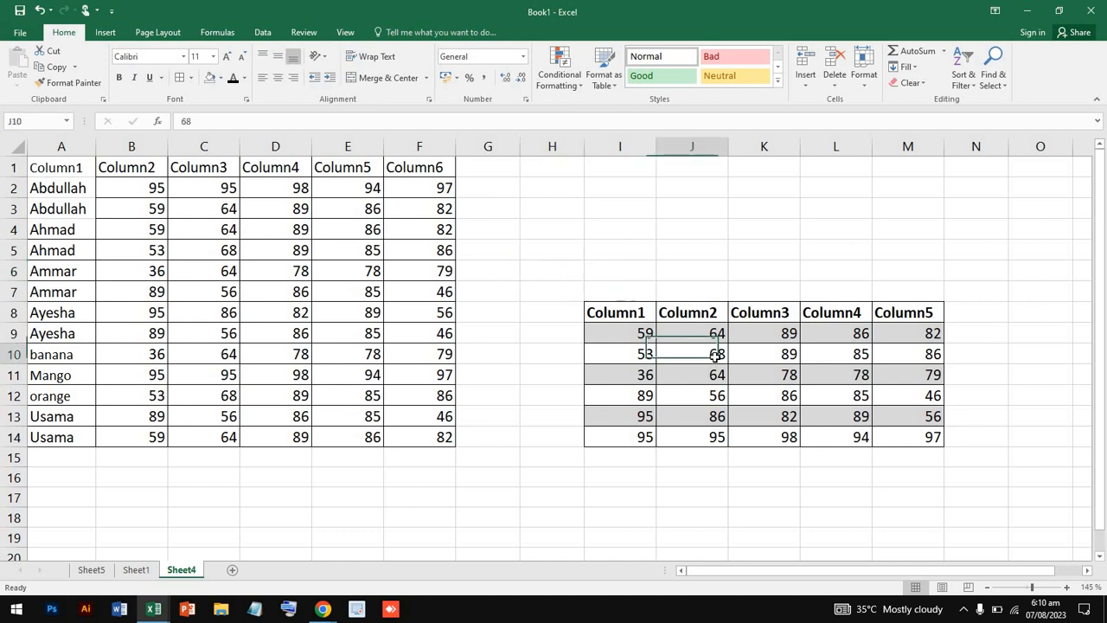
{"action": "left_click", "coordinate": [414, 299]}
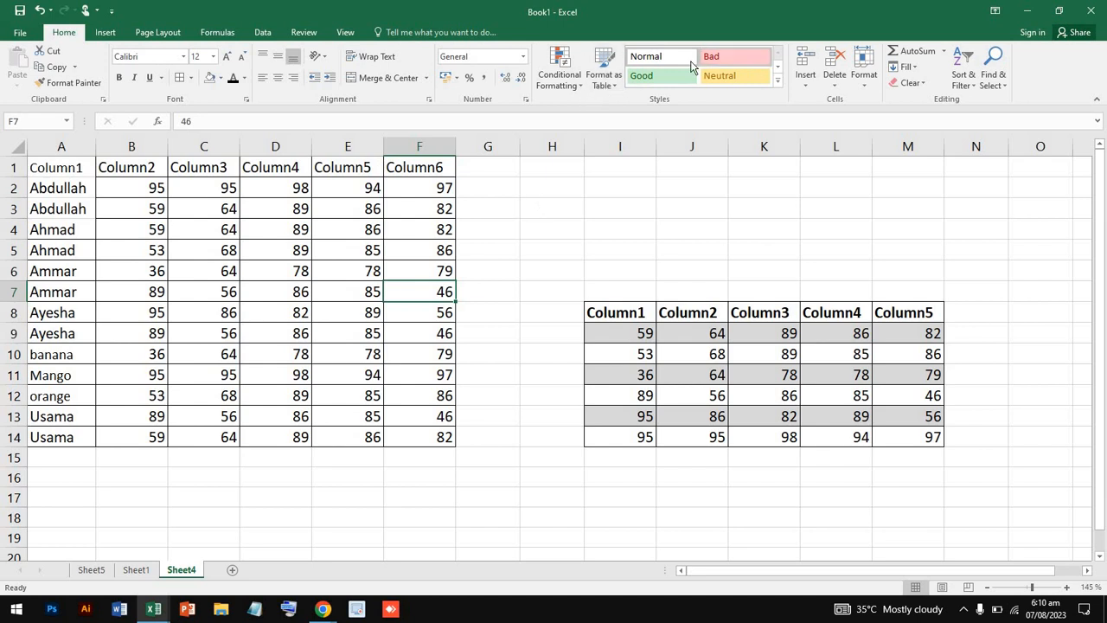
{"action": "left_click", "coordinate": [777, 80]}
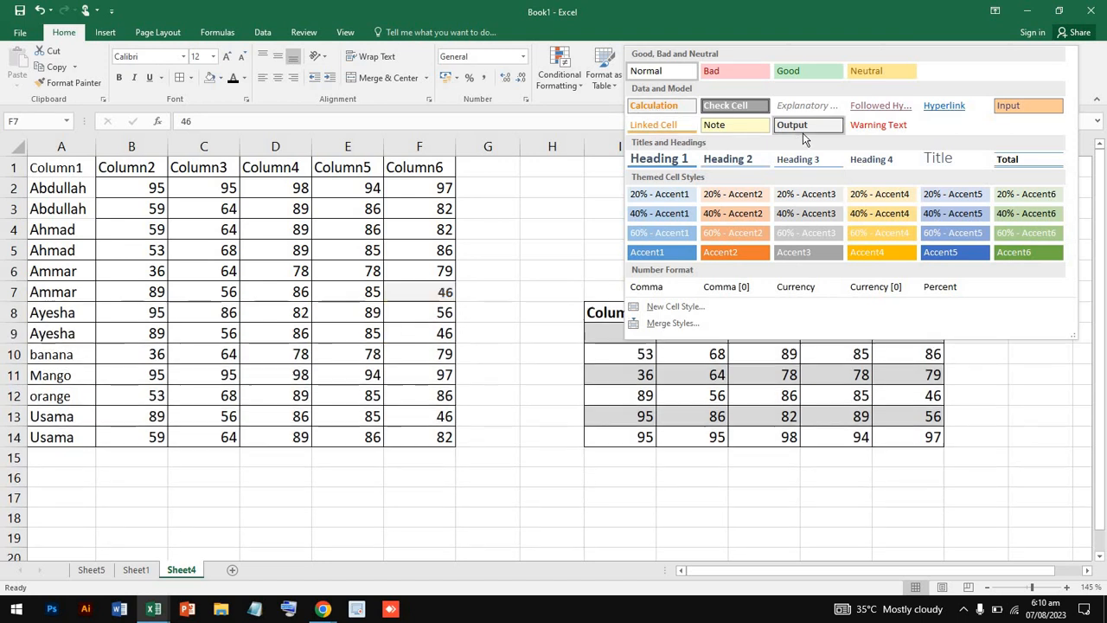
{"action": "left_click", "coordinate": [808, 70]}
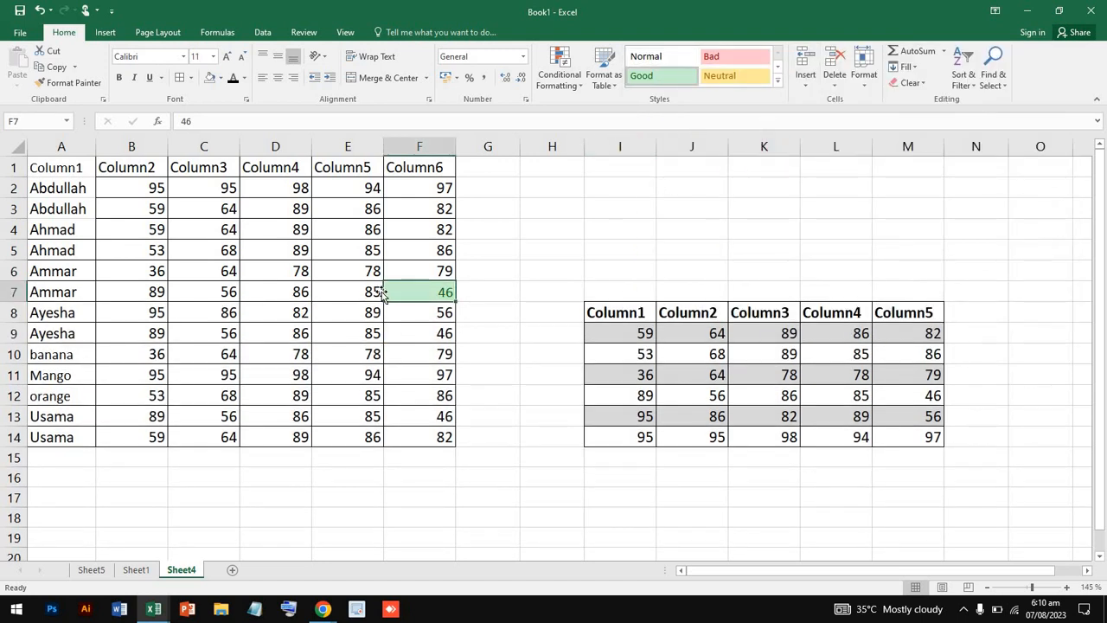
{"action": "left_click", "coordinate": [403, 318]}
{"action": "left_click", "coordinate": [650, 79]}
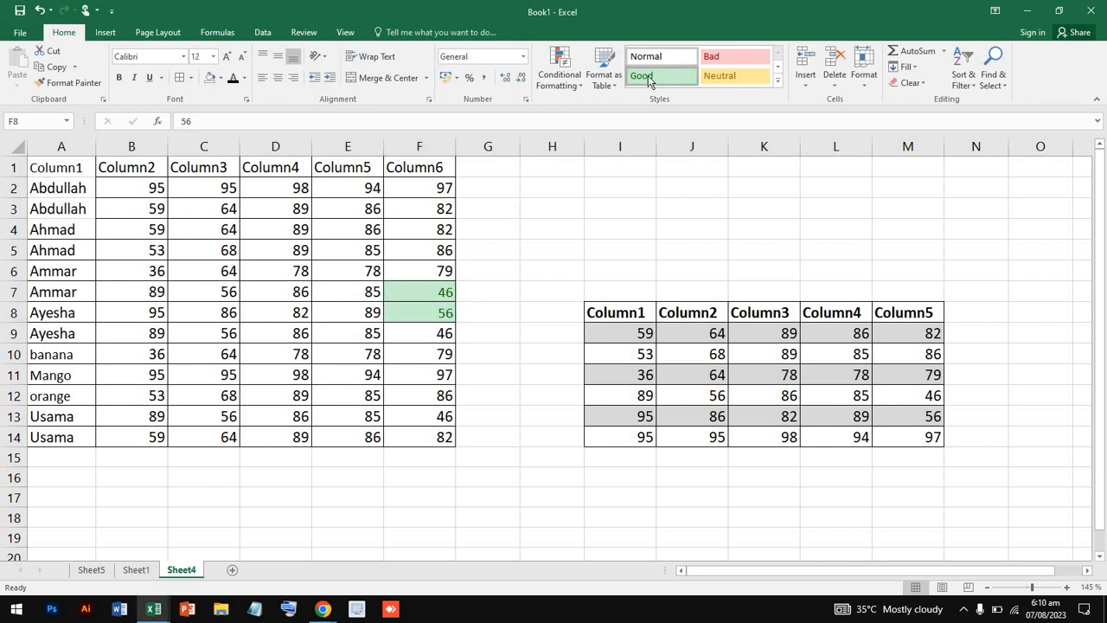
{"action": "left_click", "coordinate": [355, 286]}
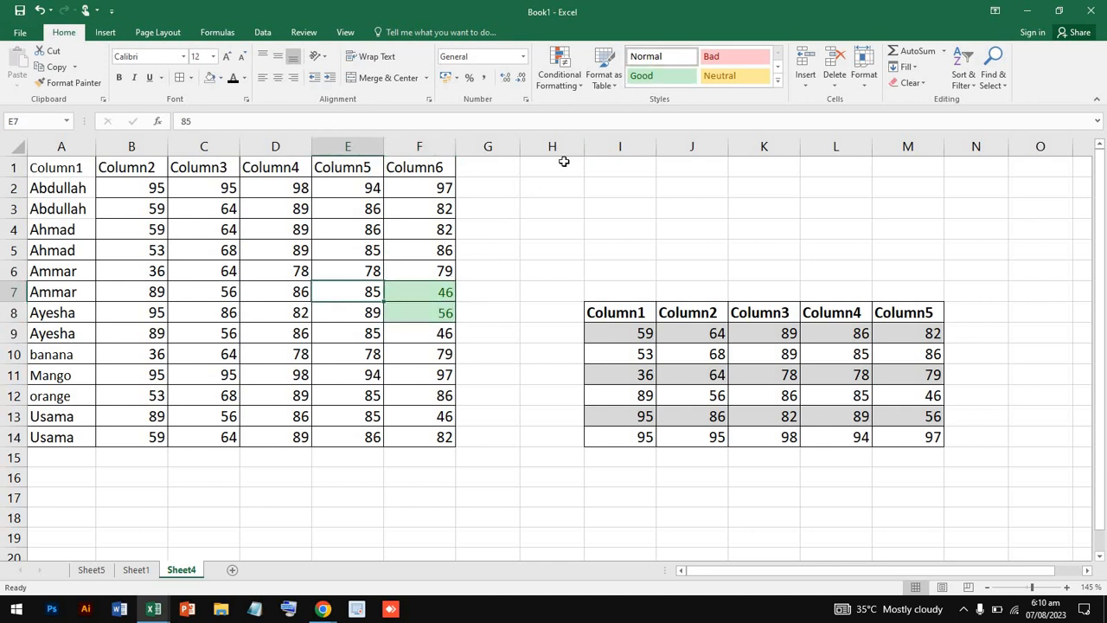
{"action": "left_click", "coordinate": [659, 77]}
{"action": "left_click", "coordinate": [709, 237]}
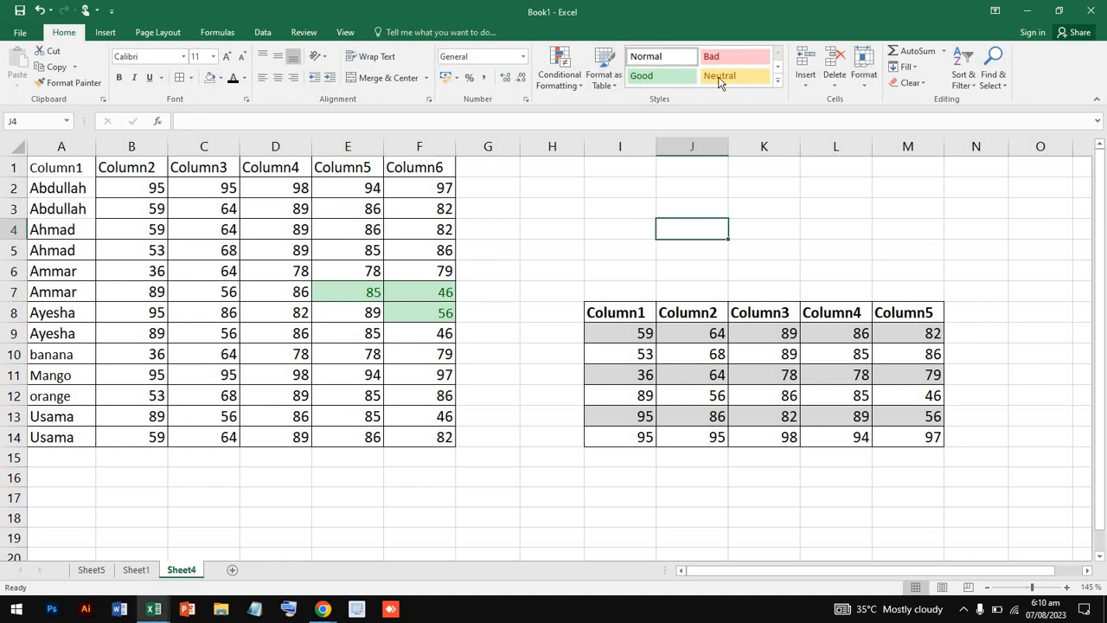
{"action": "left_click", "coordinate": [762, 77]}
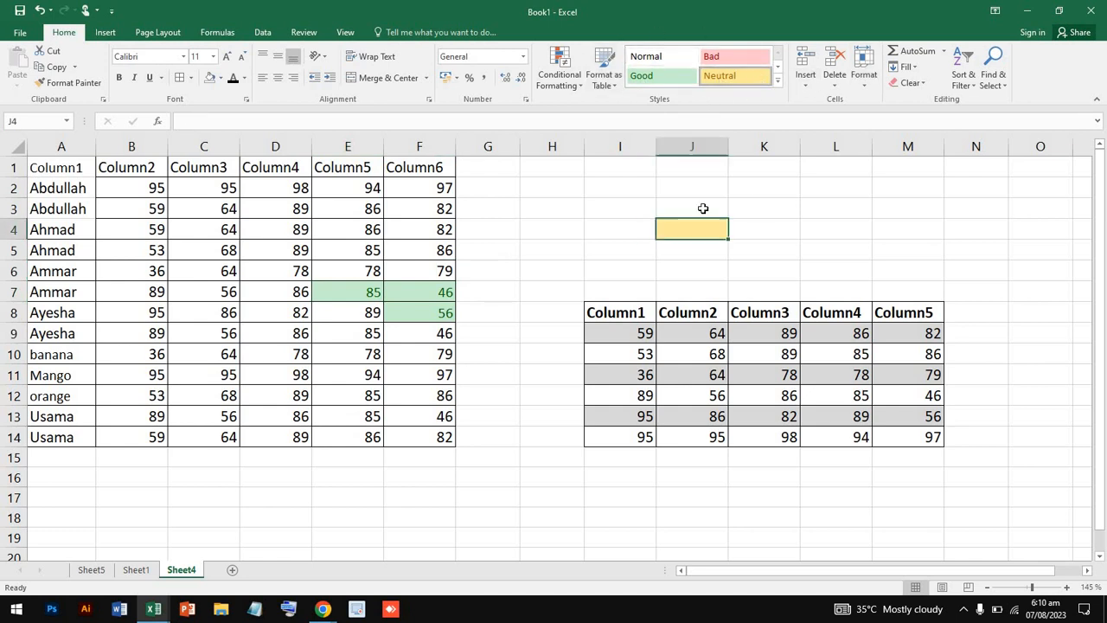
- Enter a SUM of B4:I4 in cell J4 with AutoSum
{"action": "left_click", "coordinate": [805, 90]}
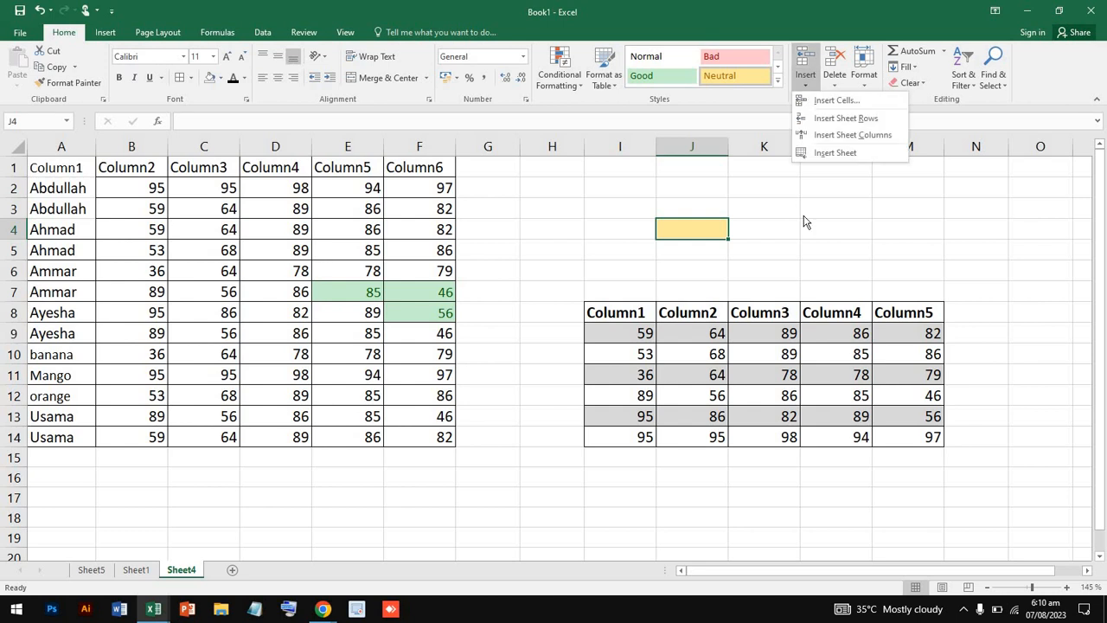
{"action": "left_click", "coordinate": [802, 215]}
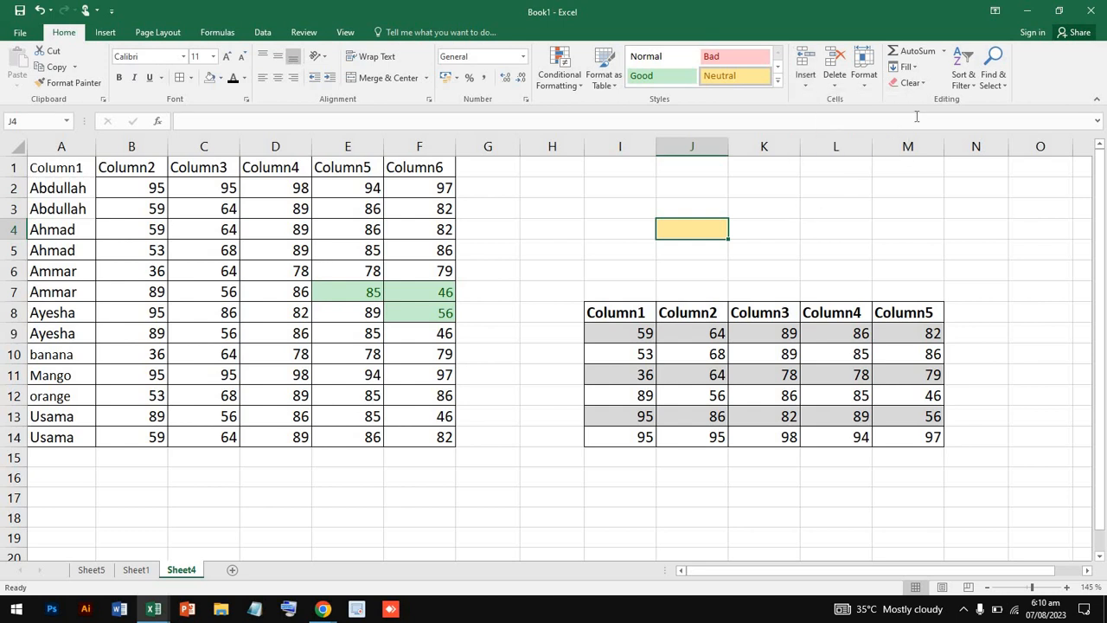
{"action": "left_click", "coordinate": [915, 51]}
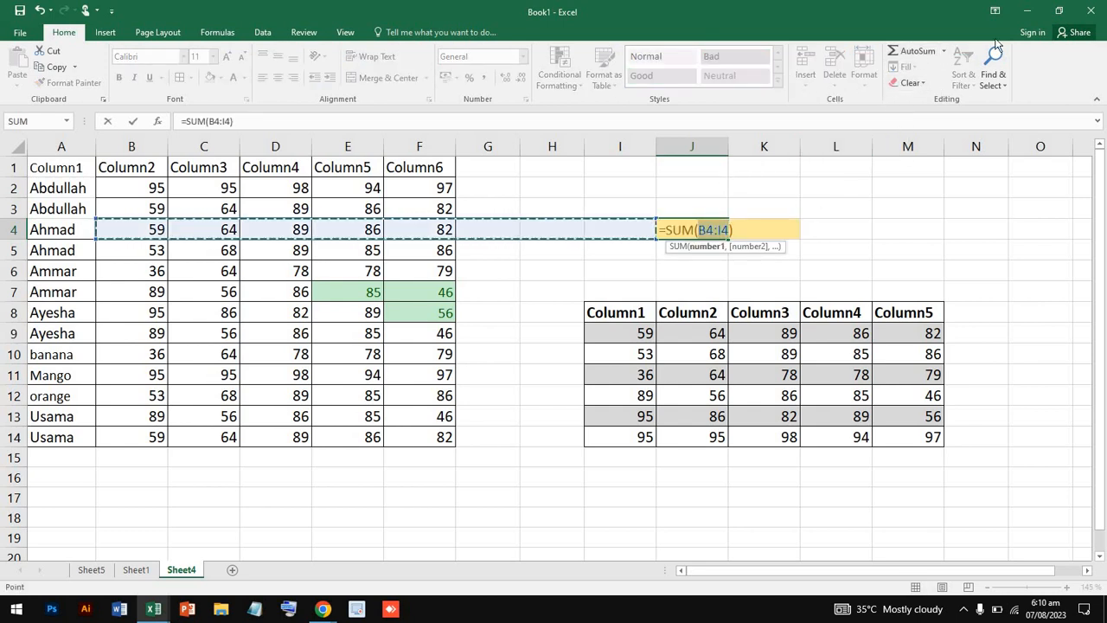
{"action": "left_click", "coordinate": [938, 50]}
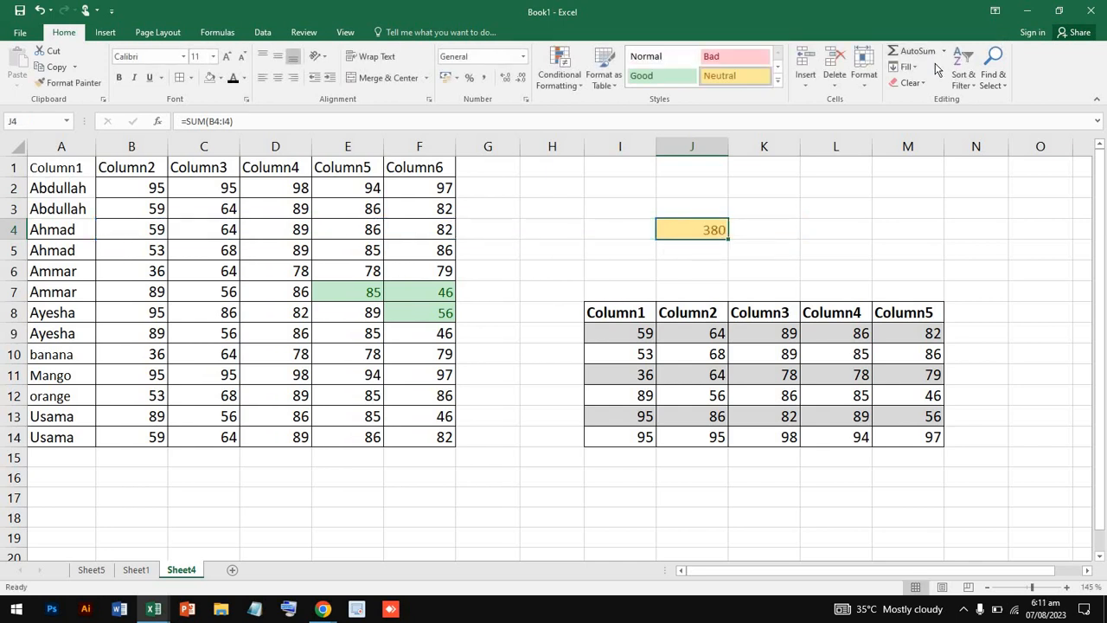
{"action": "left_click", "coordinate": [944, 51]}
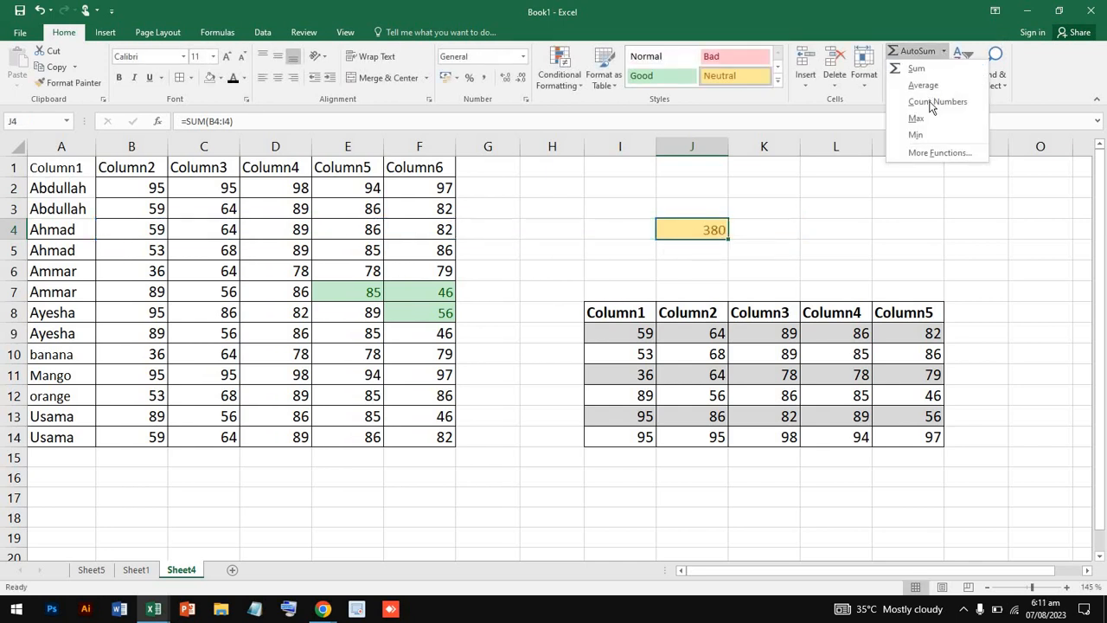
{"action": "left_click", "coordinate": [926, 85]}
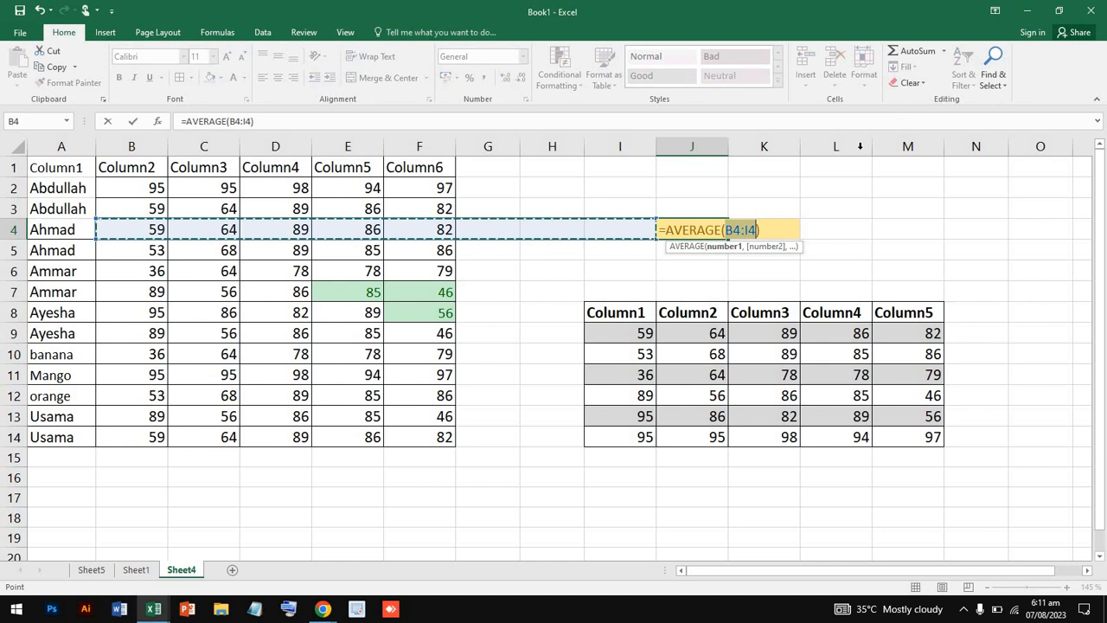
{"action": "left_click", "coordinate": [833, 224]}
{"action": "left_click", "coordinate": [762, 271]}
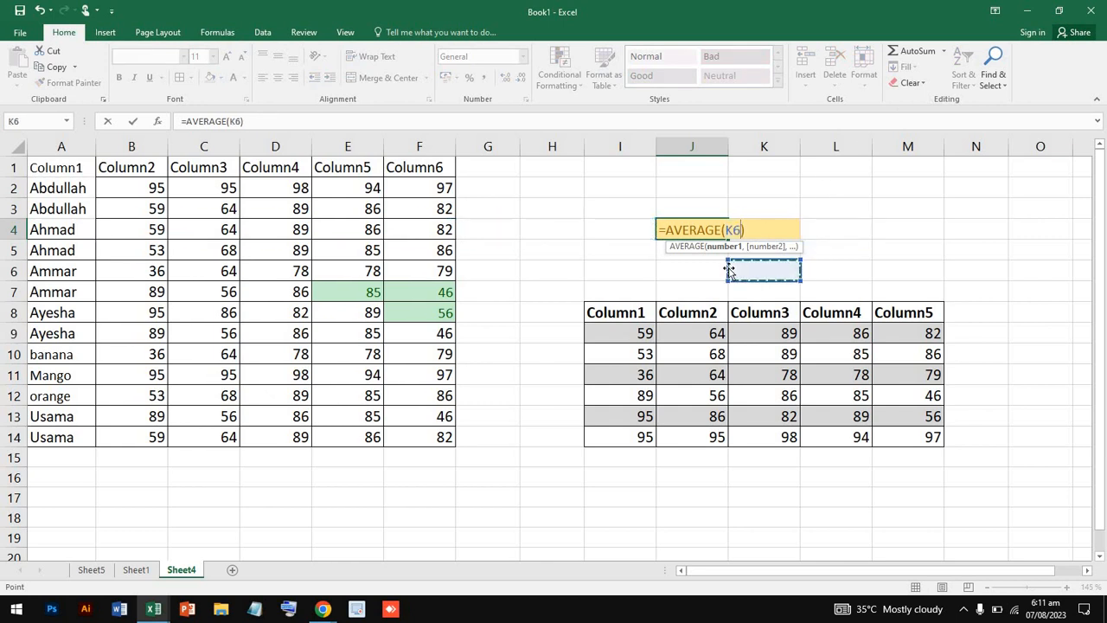
{"action": "left_click", "coordinate": [690, 230]}
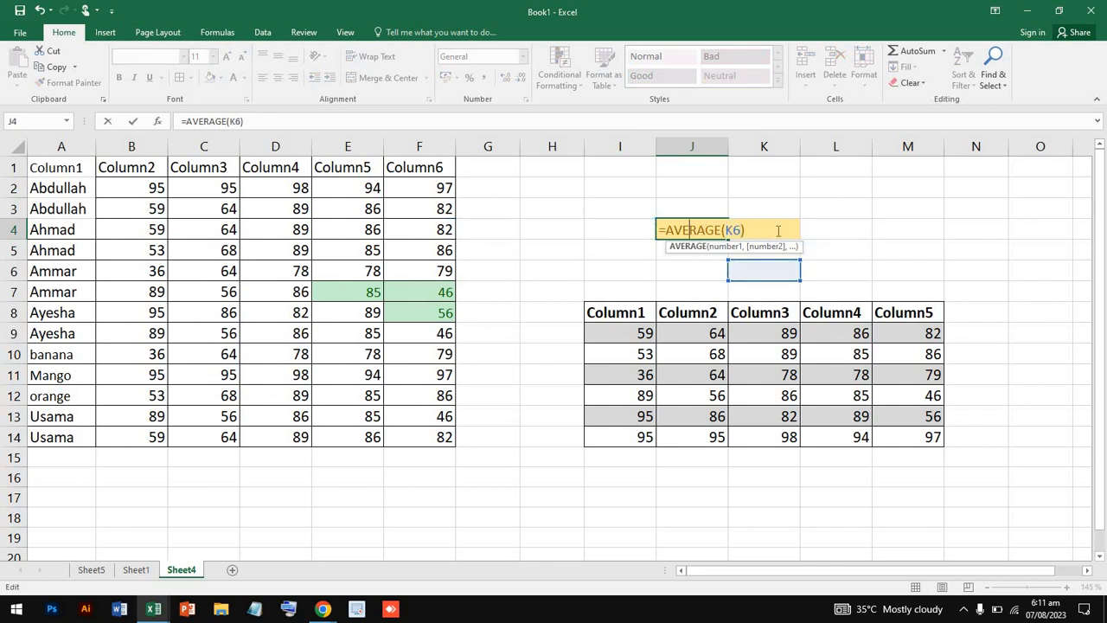
{"action": "key", "text": "Return"}
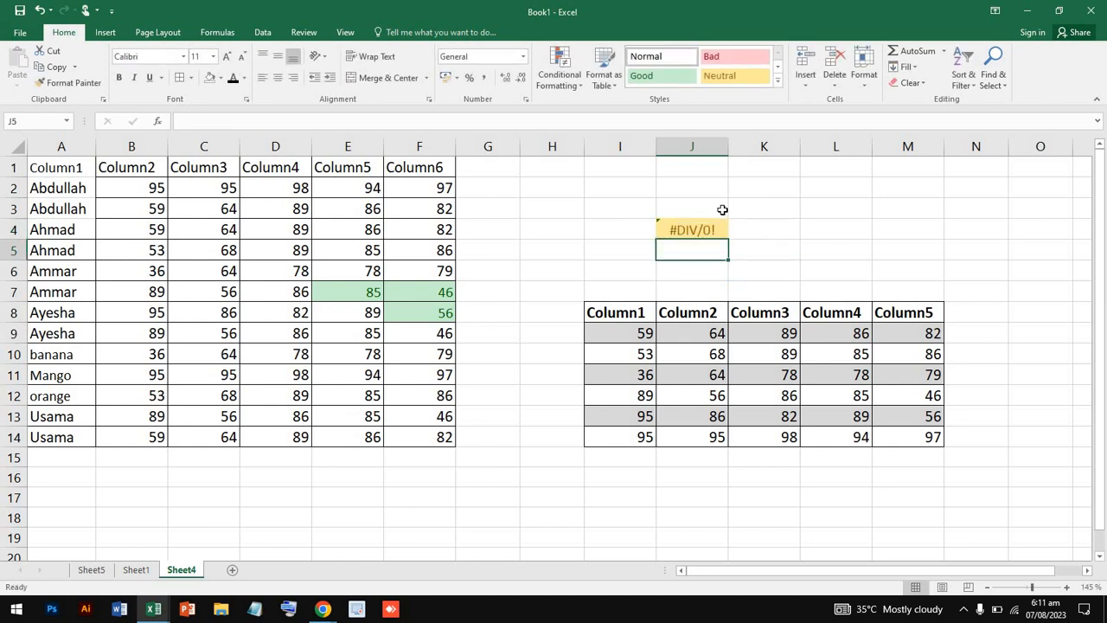
{"action": "left_click", "coordinate": [697, 202]}
{"action": "left_click", "coordinate": [700, 227]}
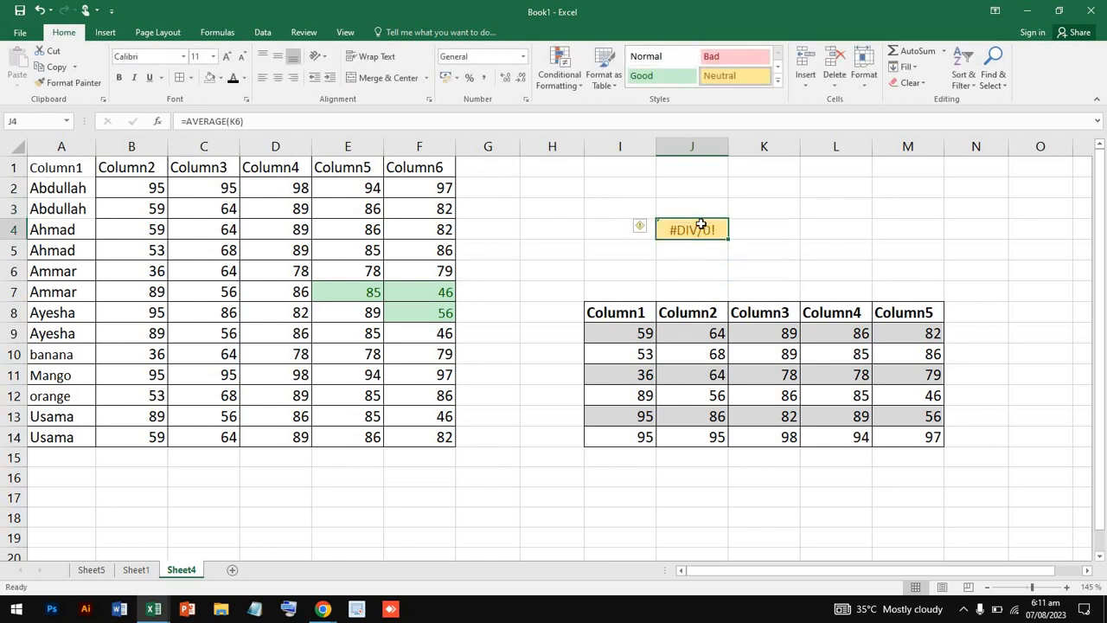
{"action": "key", "text": "Delete"}
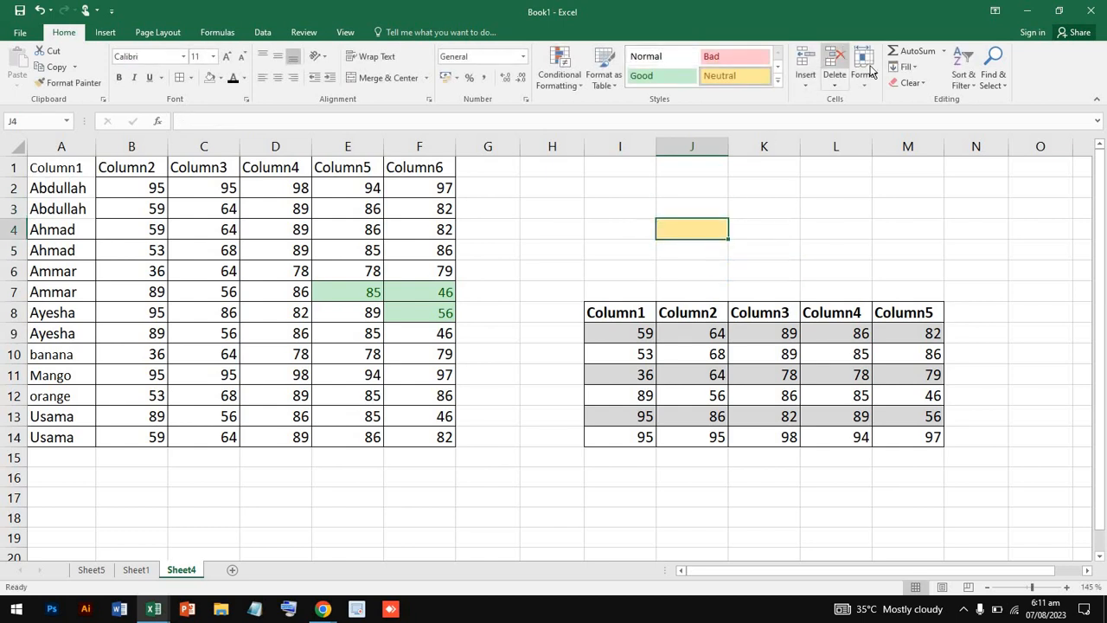
- Enter the AutoSum Average of B4:I4 in cell J4 and reselect the cell
{"action": "left_click", "coordinate": [945, 51]}
{"action": "left_click", "coordinate": [922, 84]}
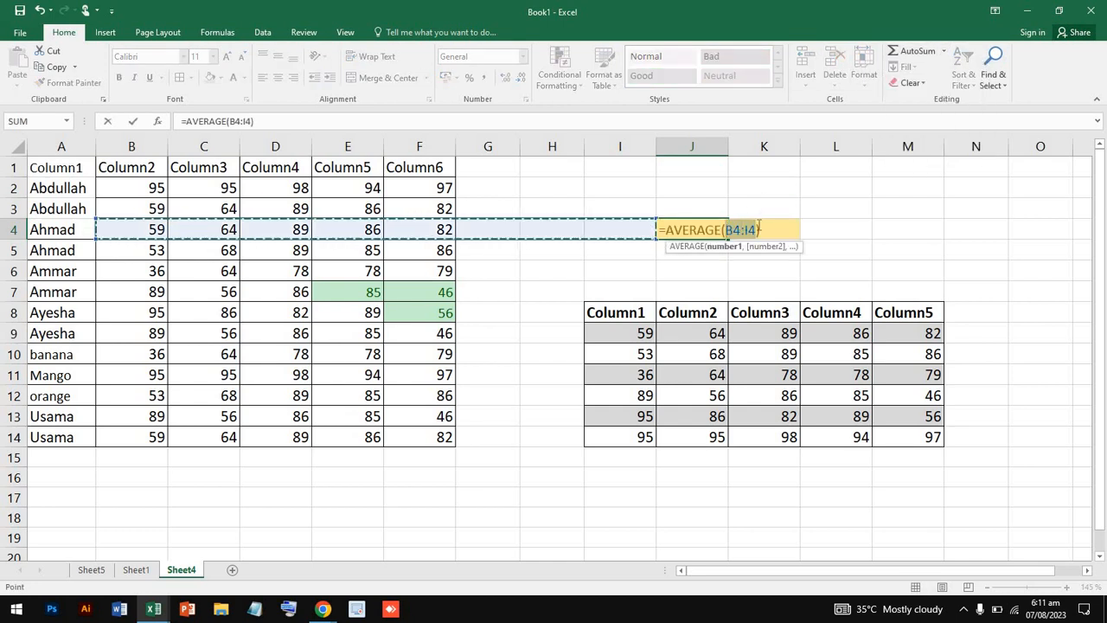
{"action": "key", "text": "Return"}
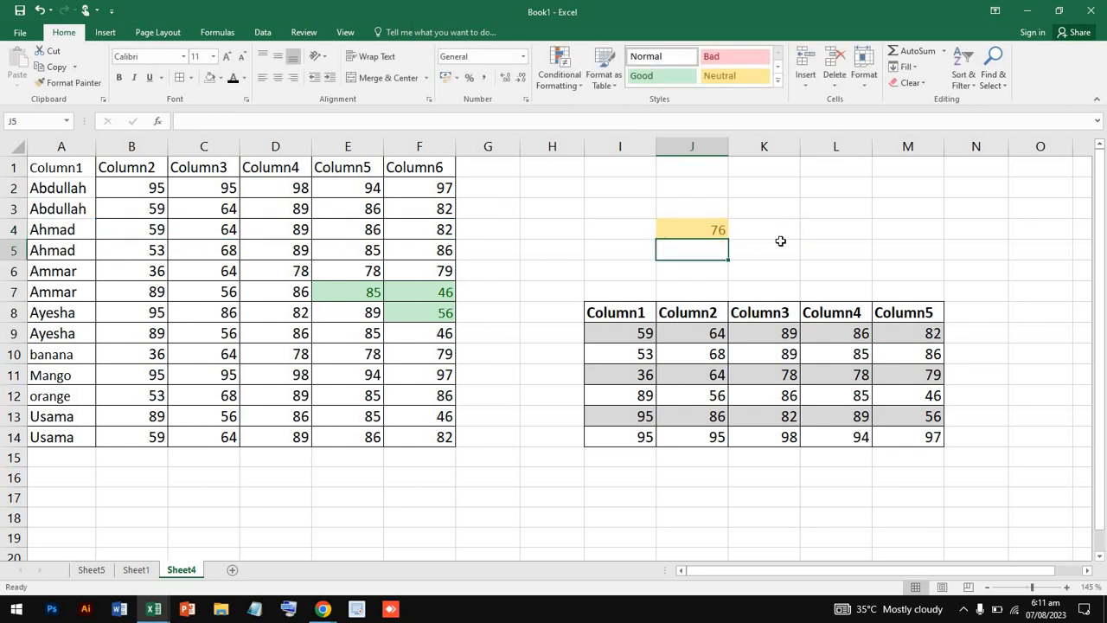
{"action": "left_click", "coordinate": [699, 230]}
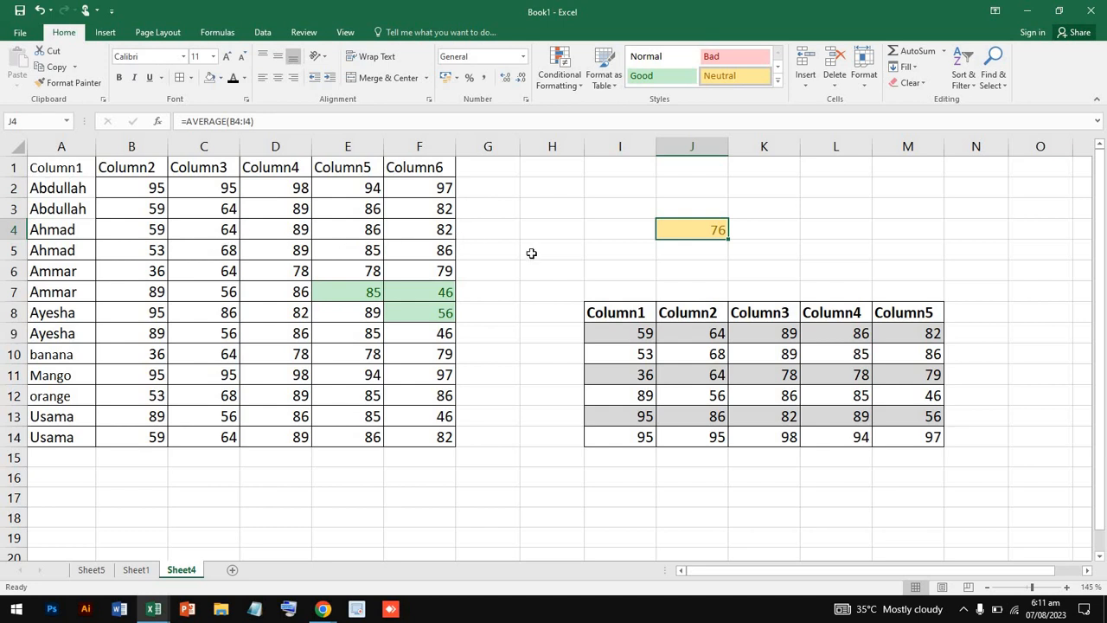
- Clear the formula from cell J4
{"action": "left_click", "coordinate": [922, 67]}
{"action": "left_click", "coordinate": [915, 51]}
{"action": "left_click", "coordinate": [915, 51]}
{"action": "left_click", "coordinate": [944, 51]}
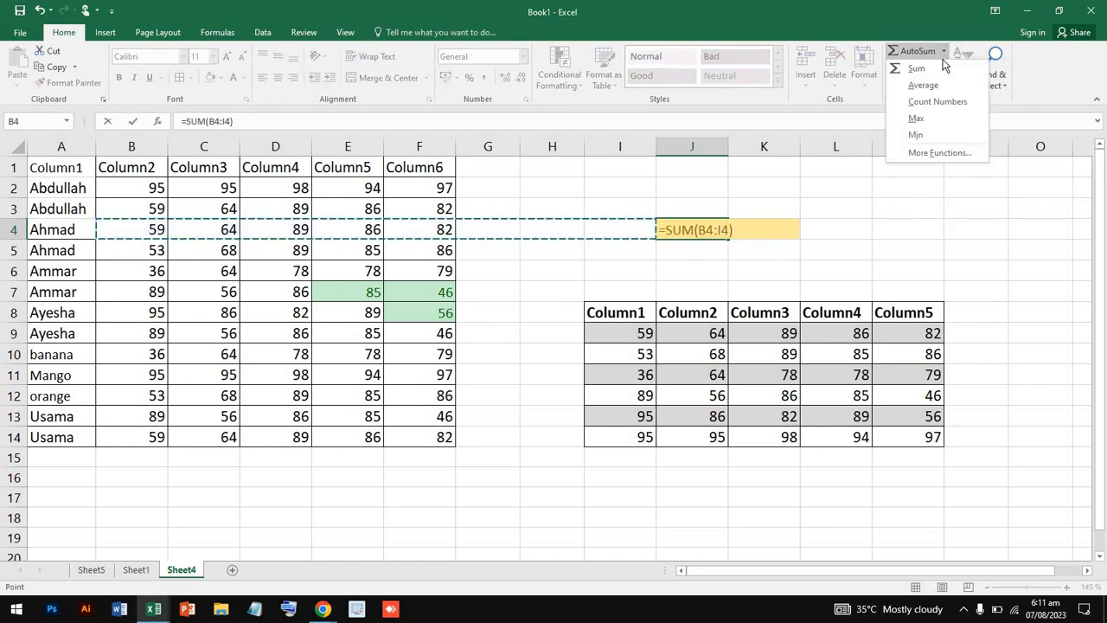
{"action": "left_click", "coordinate": [682, 267]}
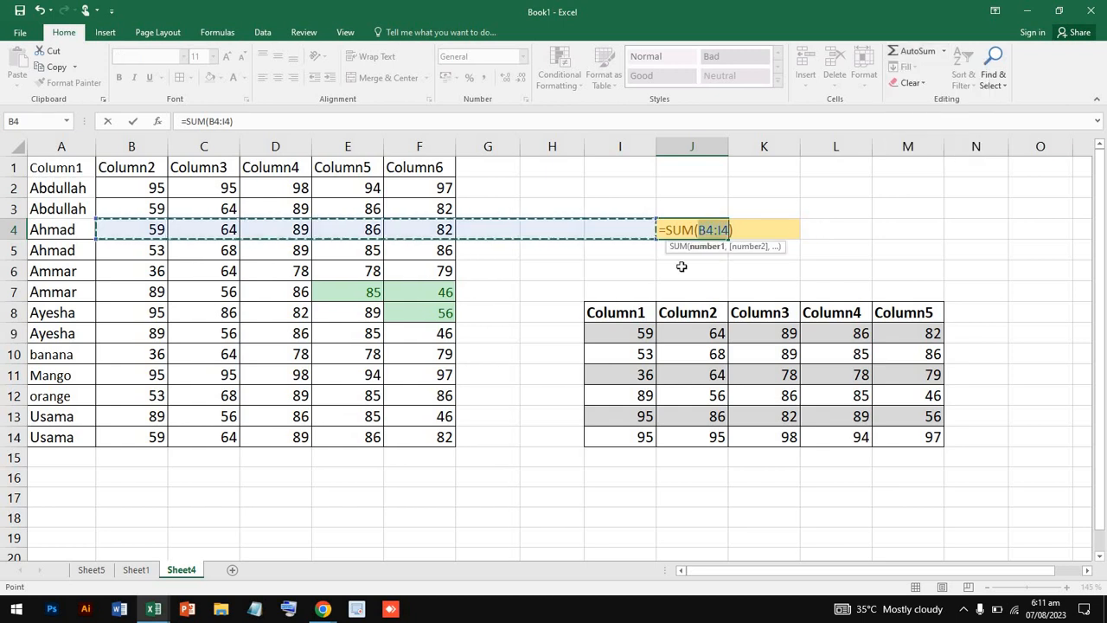
{"action": "left_click", "coordinate": [594, 288]}
{"action": "left_click", "coordinate": [502, 277]}
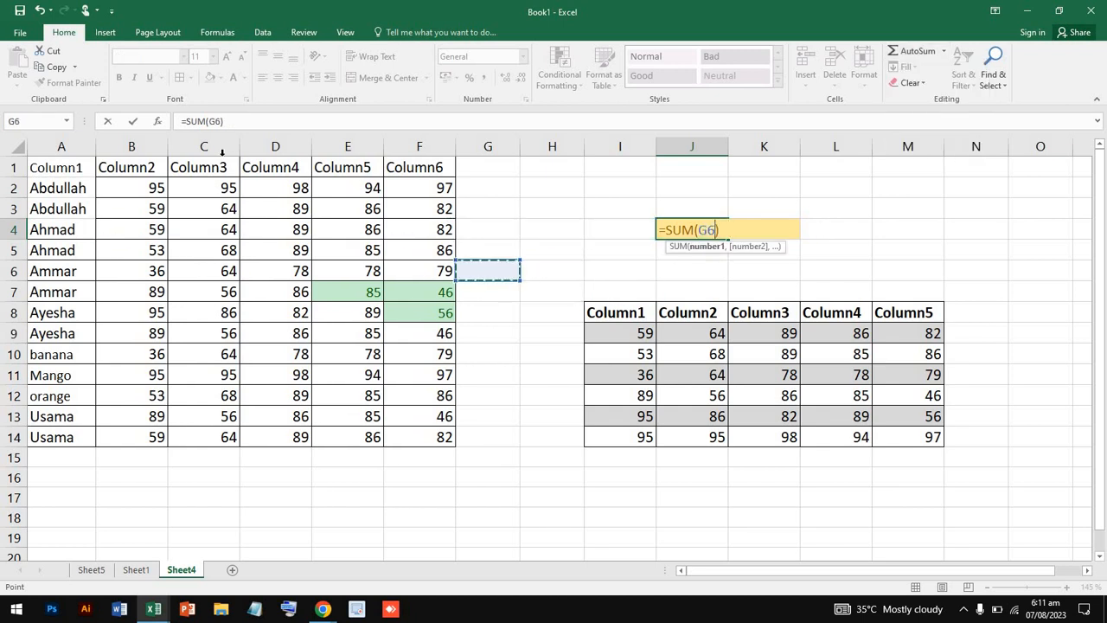
{"action": "left_click_drag", "start_coordinate": [225, 121], "coordinate": [175, 121]}
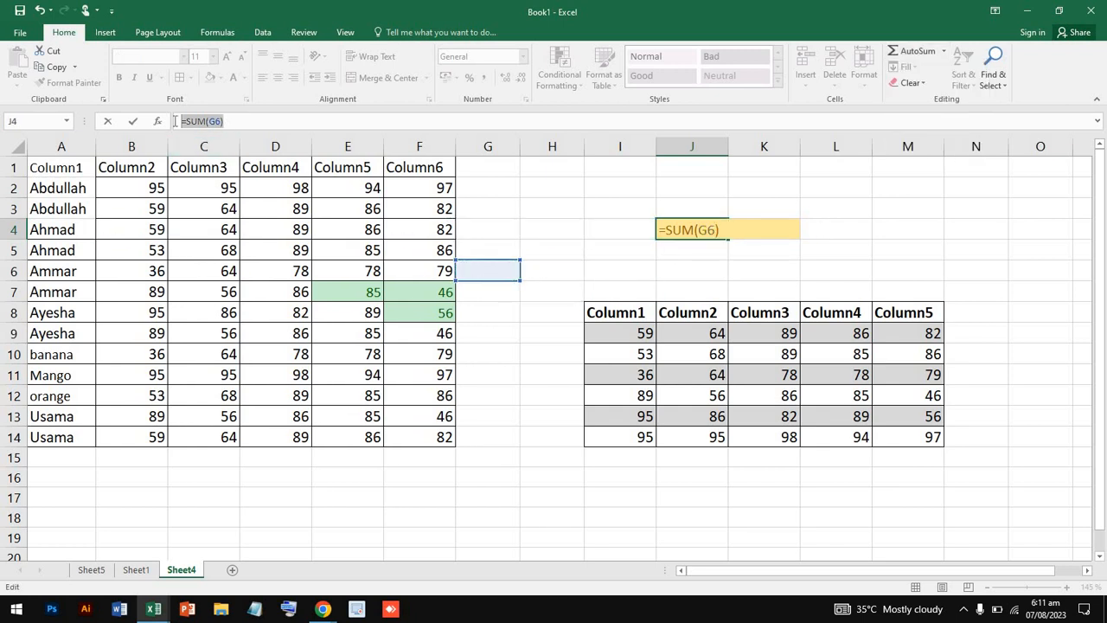
{"action": "key", "text": "BackSpace"}
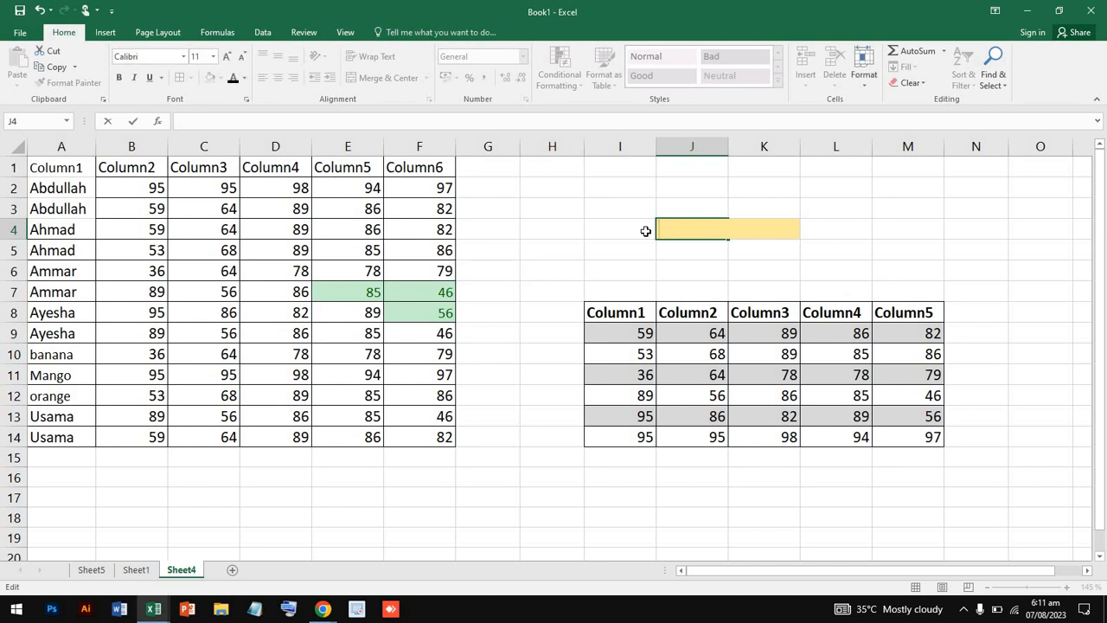
{"action": "left_click_drag", "start_coordinate": [640, 201], "coordinate": [933, 433]}
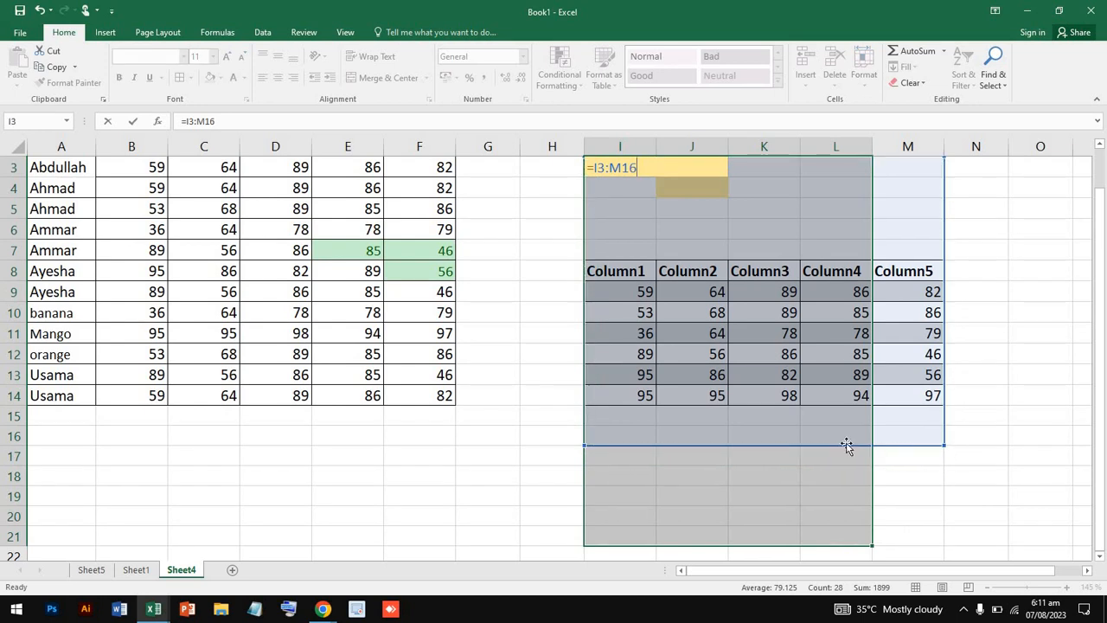
{"action": "left_click", "coordinate": [557, 366]}
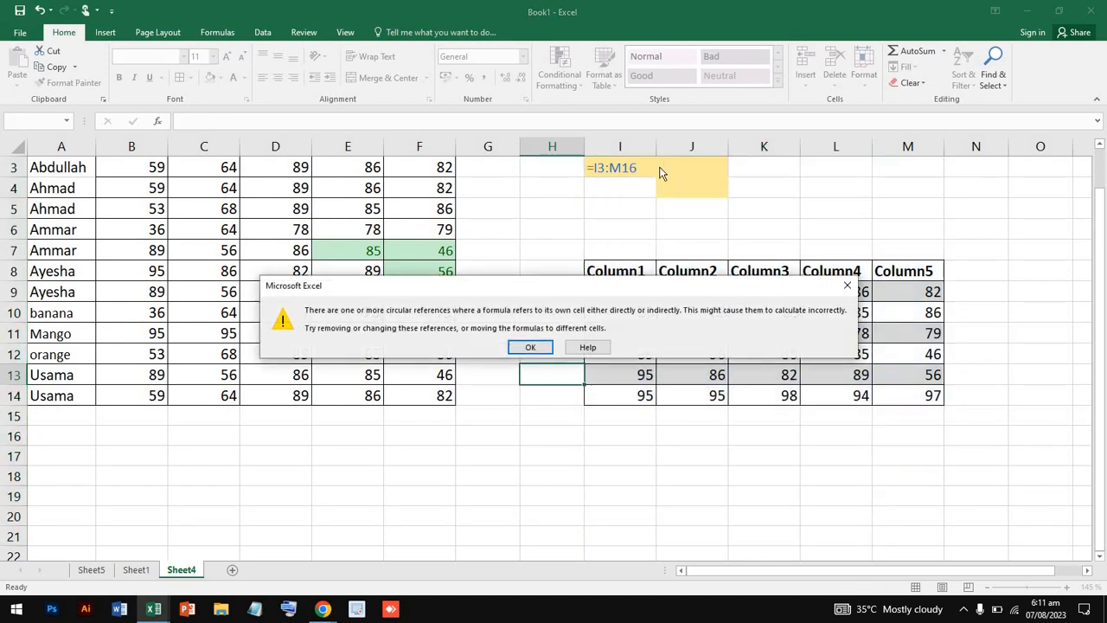
{"action": "left_click", "coordinate": [531, 348]}
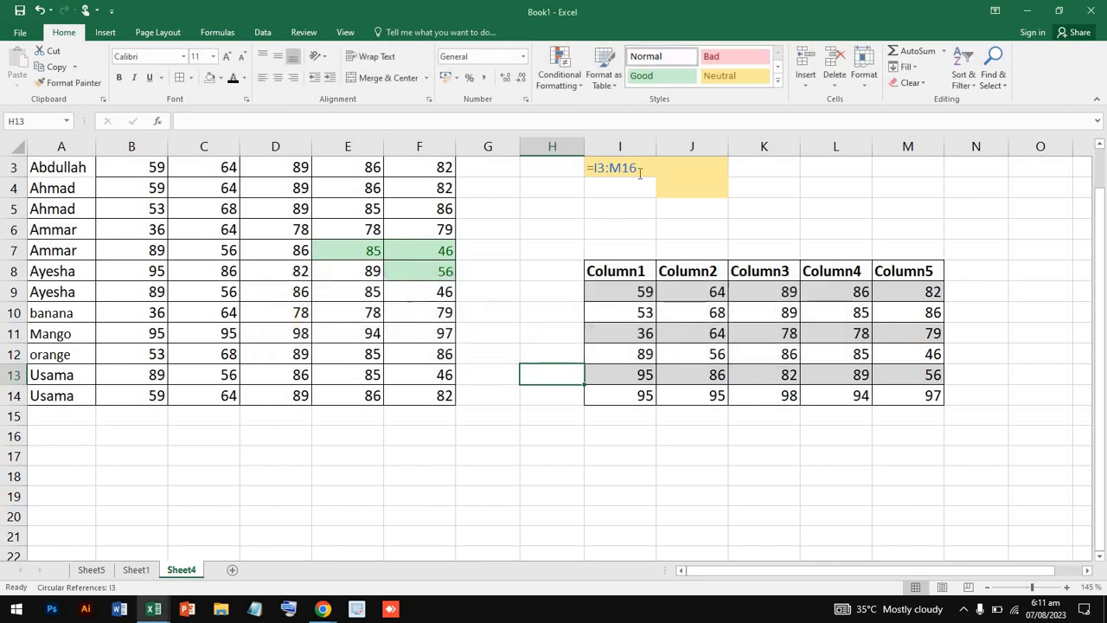
{"action": "double_click", "coordinate": [643, 172]}
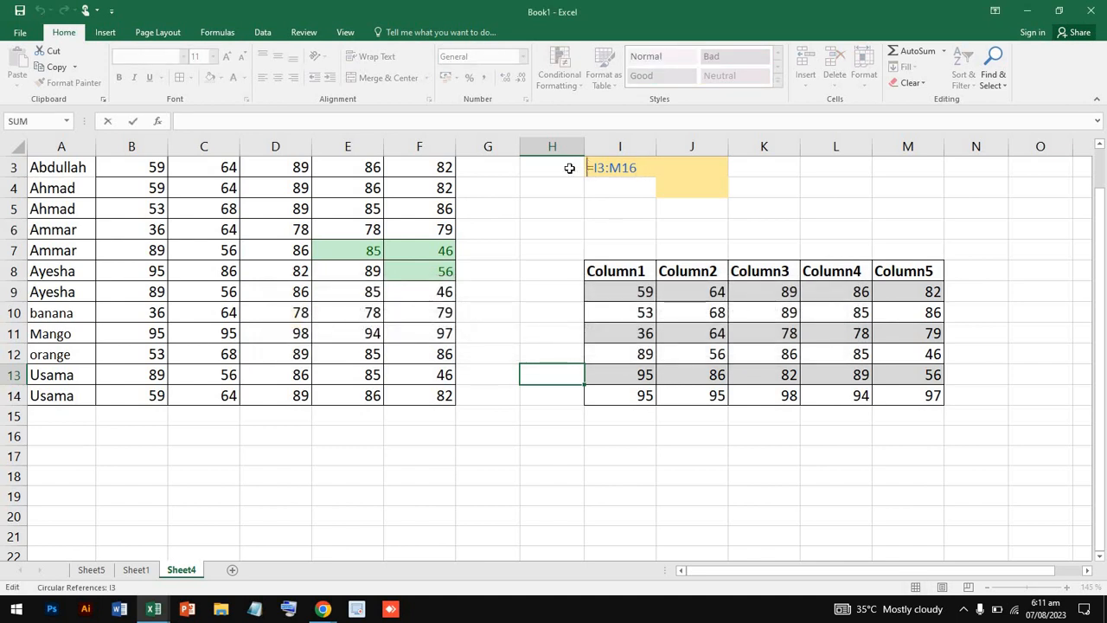
{"action": "scroll", "coordinate": [574, 168], "scroll_direction": "up", "scroll_amount": 1}
{"action": "left_click", "coordinate": [636, 220]}
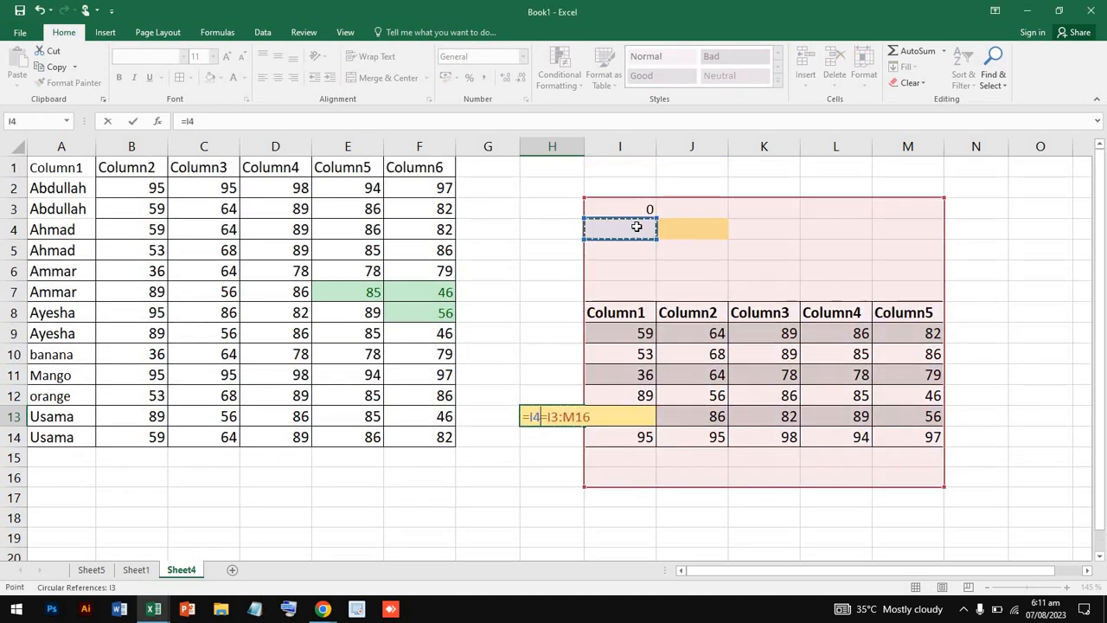
{"action": "key", "text": "Delete"}
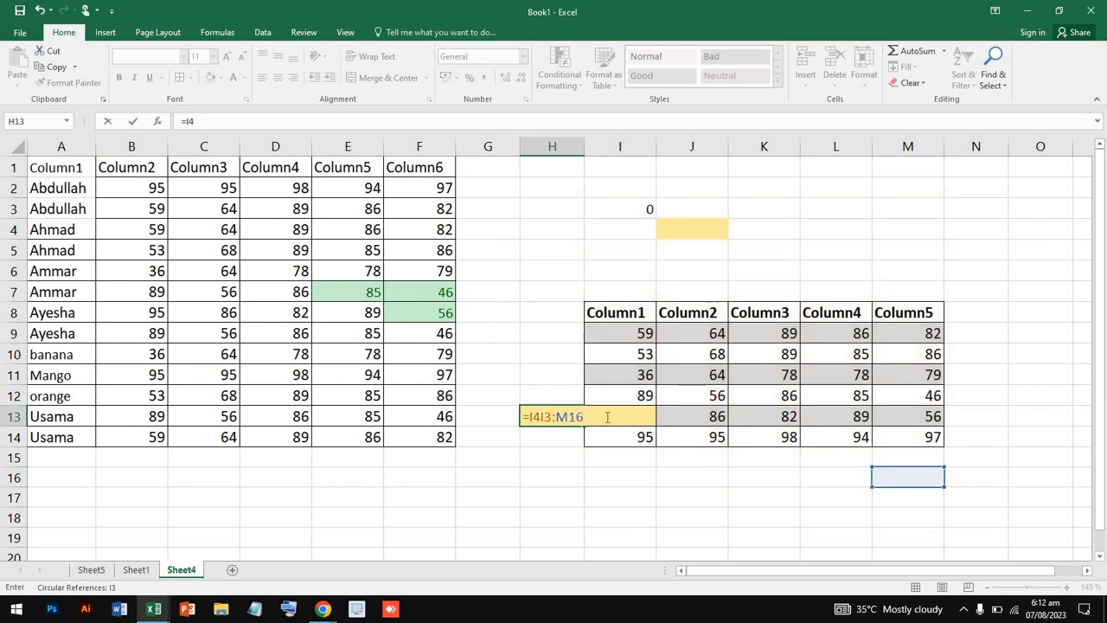
{"action": "key", "text": "shift+Home"}
{"action": "key", "text": "Delete"}
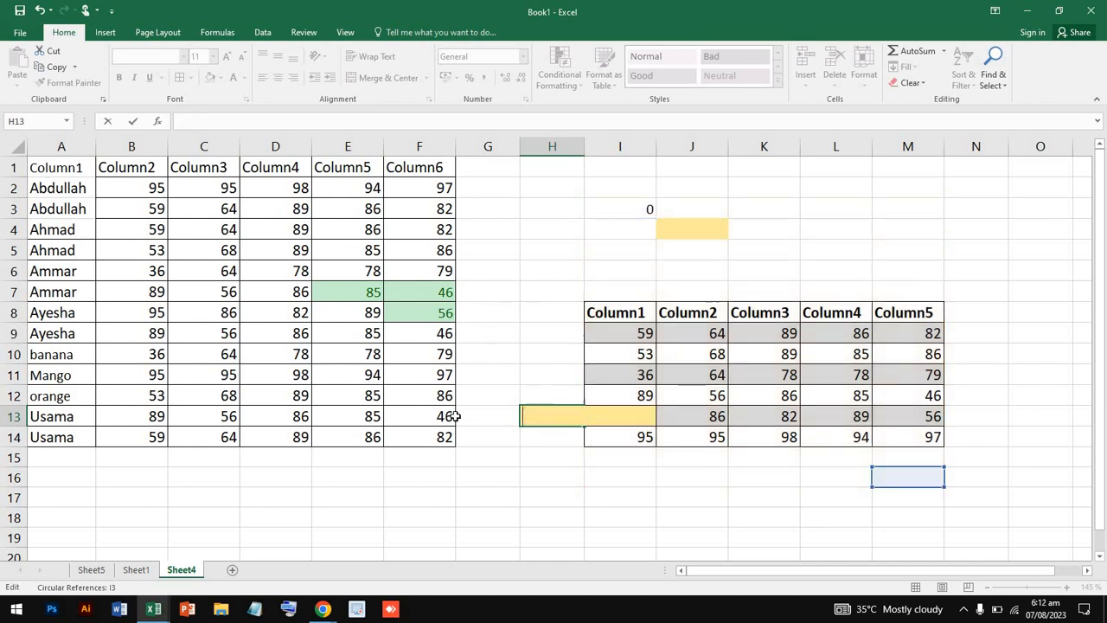
{"action": "double_click", "coordinate": [568, 391]}
- Delete the contents of I2:M17 and reset the range to the Normal cell style
{"action": "left_click_drag", "start_coordinate": [619, 188], "coordinate": [922, 505]}
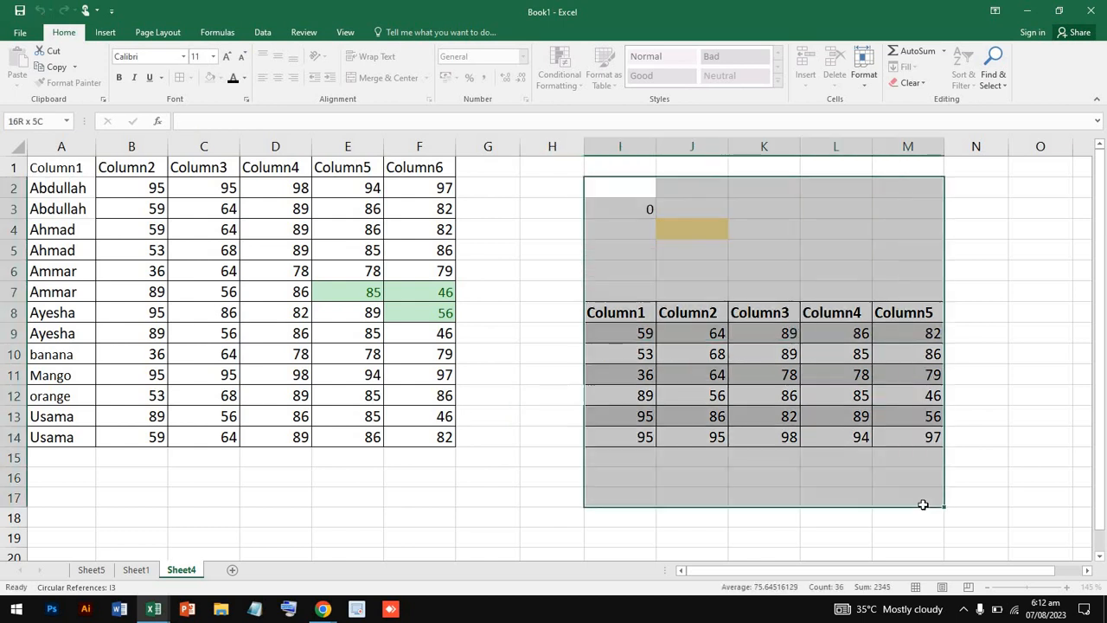
{"action": "key", "text": "Delete"}
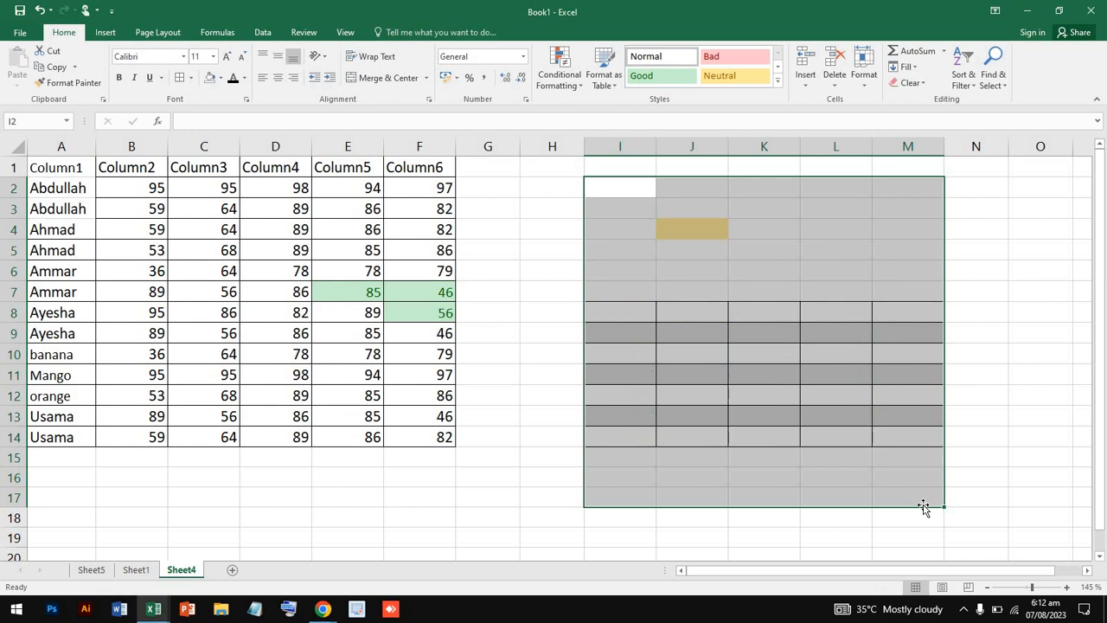
{"action": "left_click", "coordinate": [679, 59]}
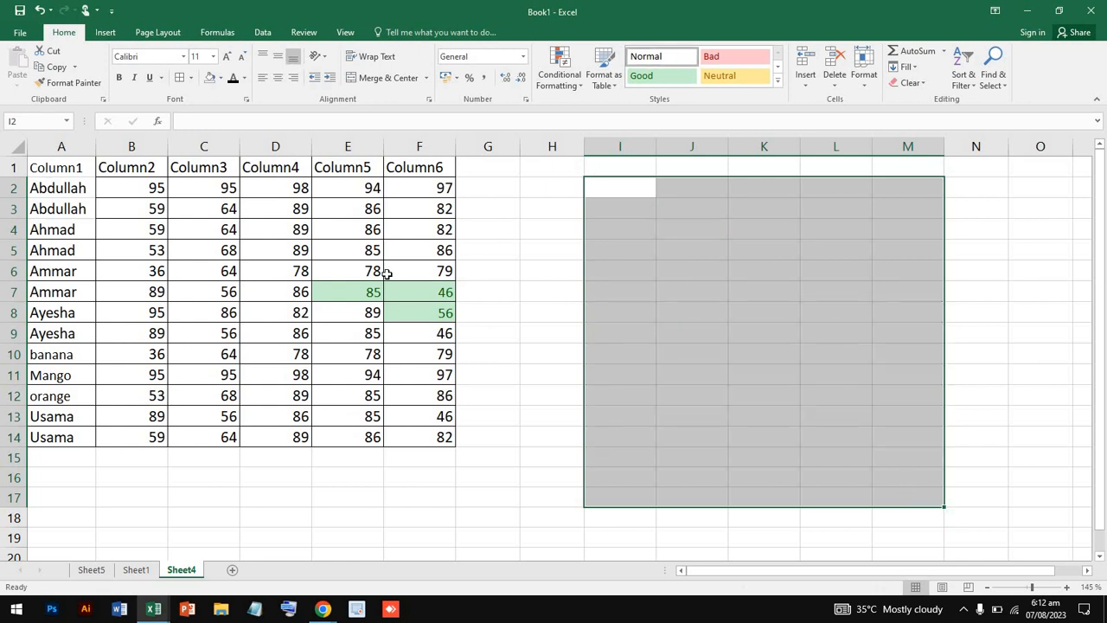
- Apply the Normal cell style to the range E5:F8
{"action": "left_click_drag", "start_coordinate": [349, 250], "coordinate": [424, 312]}
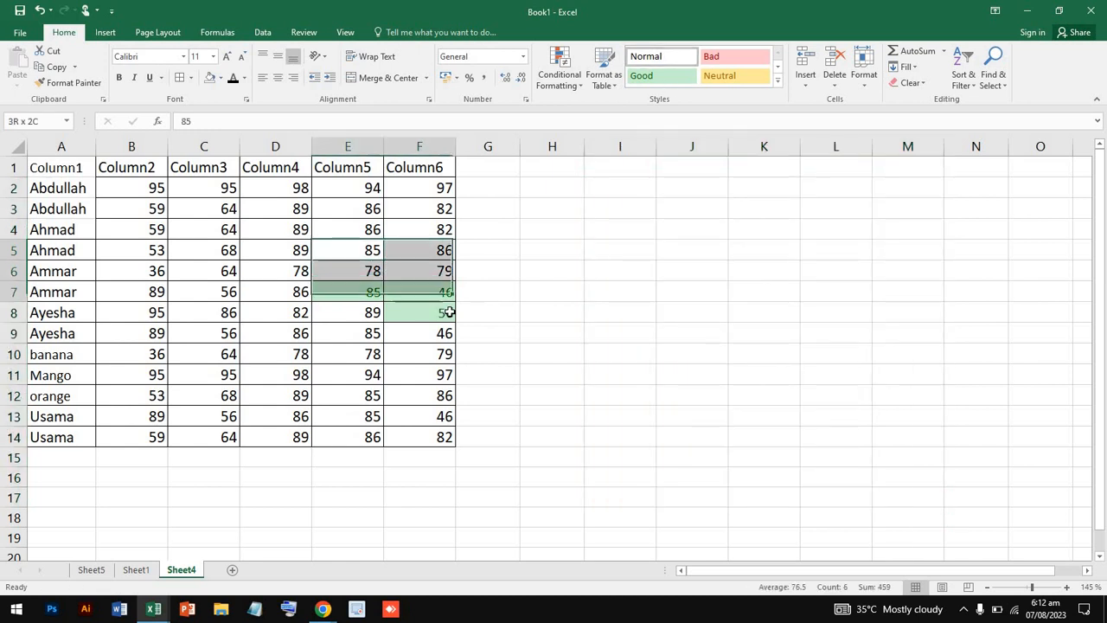
{"action": "left_click", "coordinate": [655, 63]}
{"action": "left_click", "coordinate": [397, 313]}
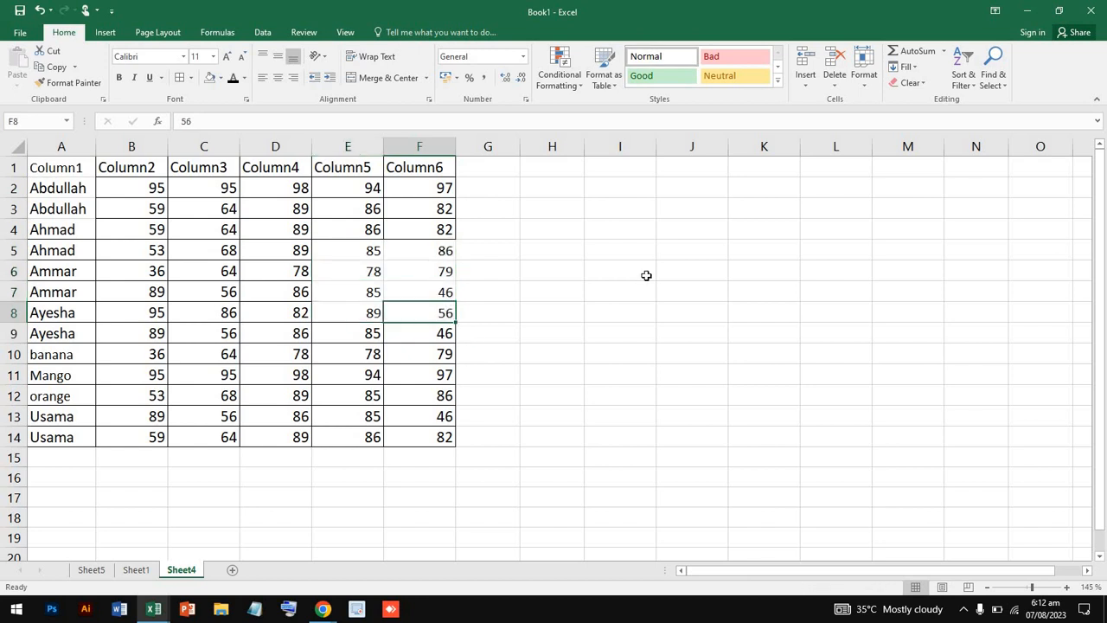
{"action": "left_click", "coordinate": [646, 276]}
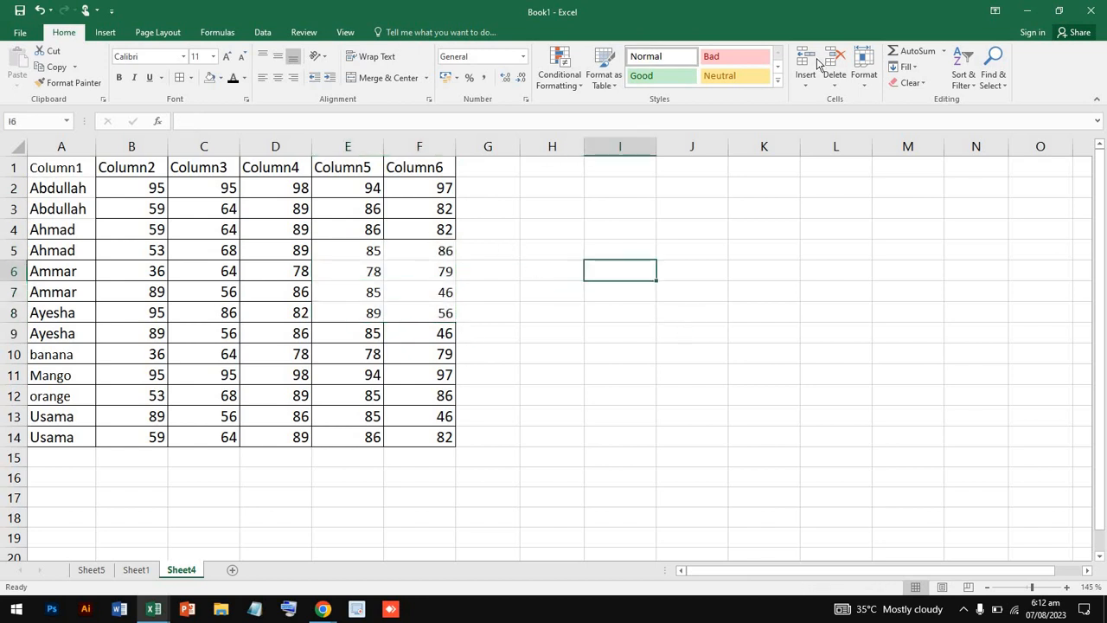
{"action": "left_click", "coordinate": [939, 53]}
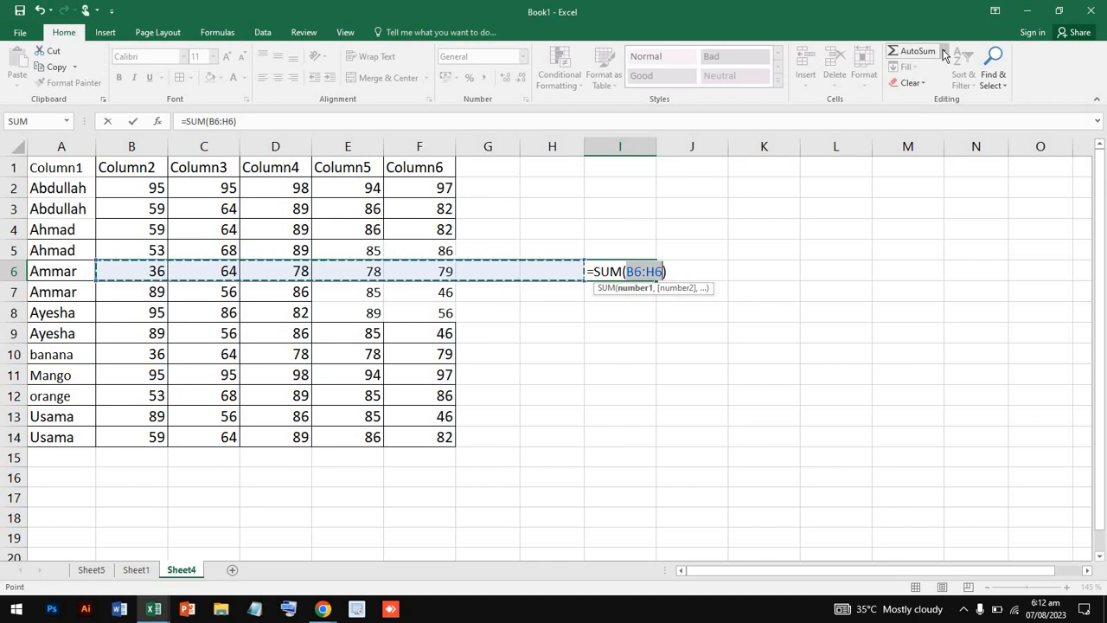
{"action": "left_click", "coordinate": [448, 314]}
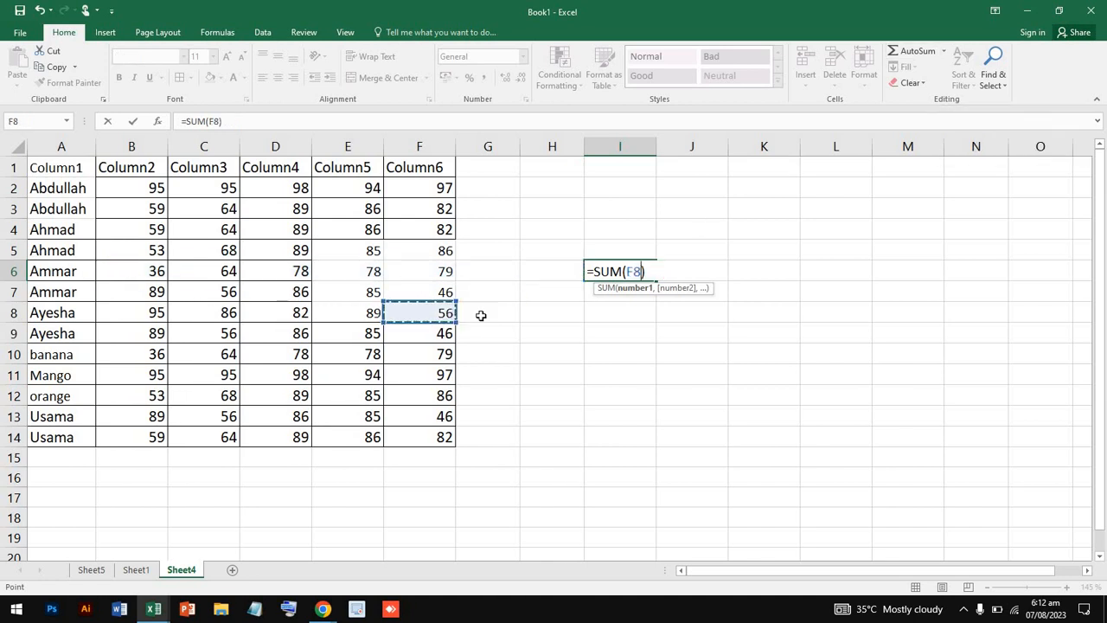
{"action": "left_click_drag", "start_coordinate": [659, 272], "coordinate": [520, 257]}
{"action": "key", "text": "BackSpace"}
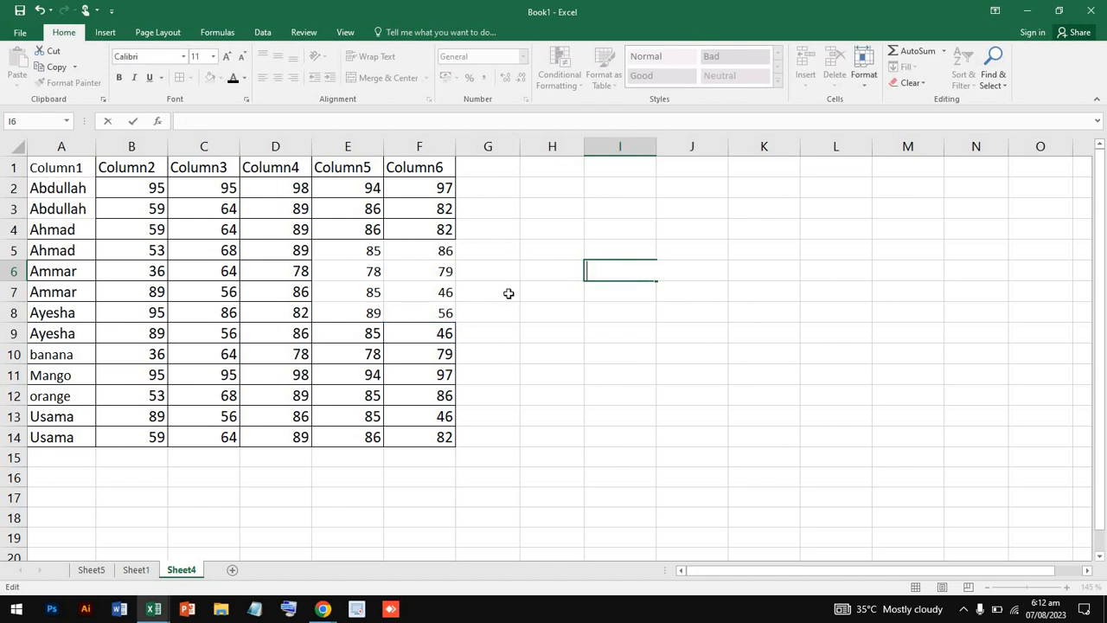
- Add AutoSum Count Numbers formulas in row 15 for the data in B2:F14 and inspect the formula in B15
{"action": "left_click_drag", "start_coordinate": [160, 191], "coordinate": [422, 431]}
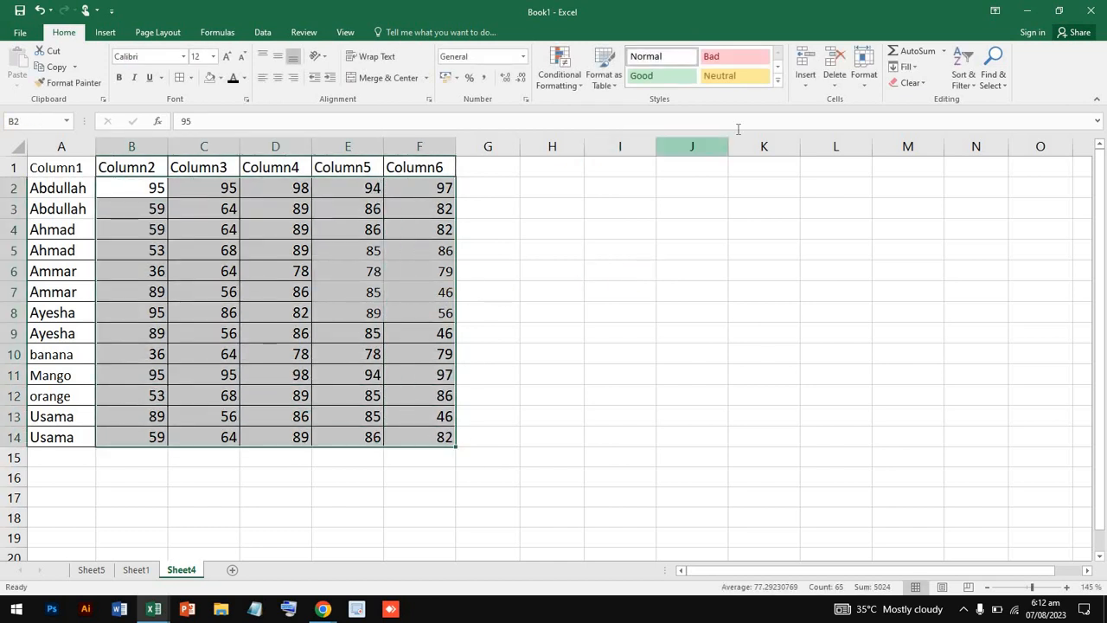
{"action": "left_click", "coordinate": [943, 52]}
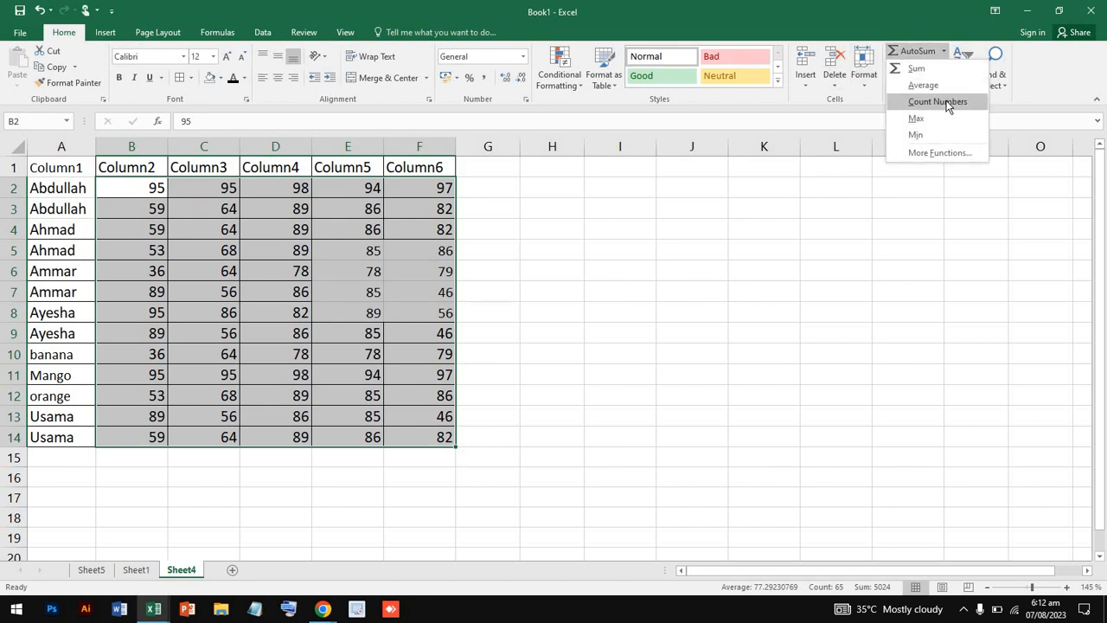
{"action": "left_click", "coordinate": [948, 105]}
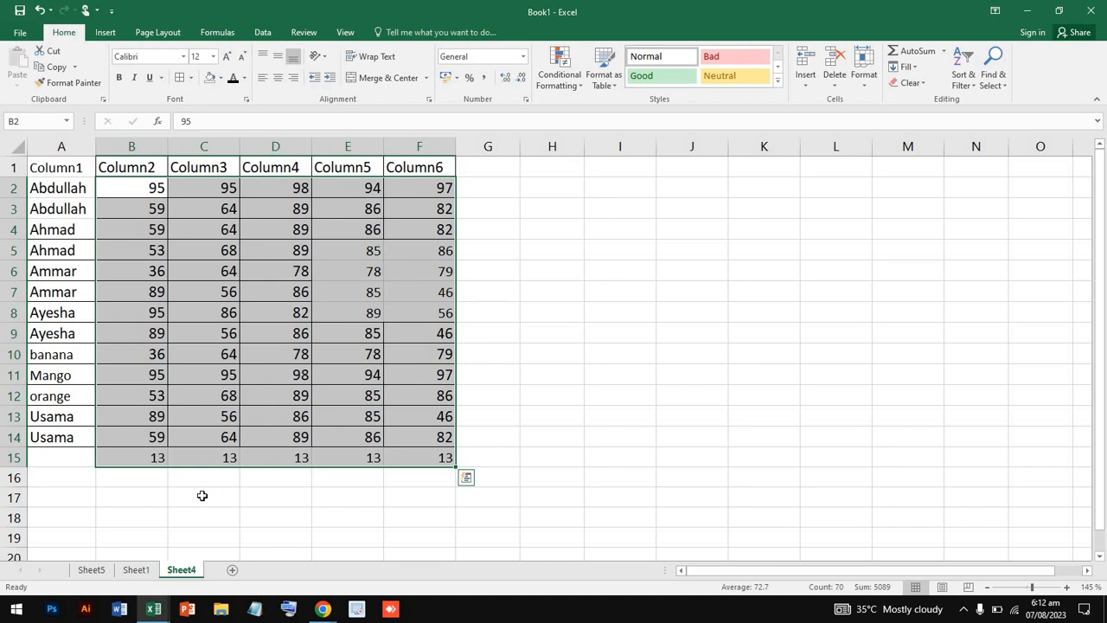
{"action": "left_click", "coordinate": [202, 495]}
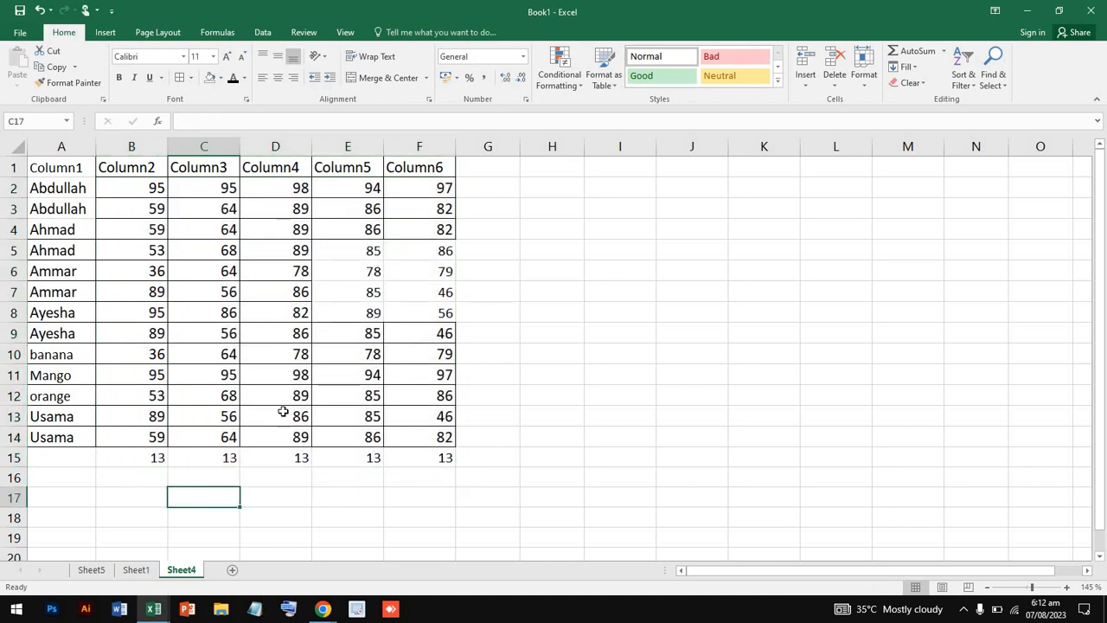
{"action": "left_click", "coordinate": [149, 460]}
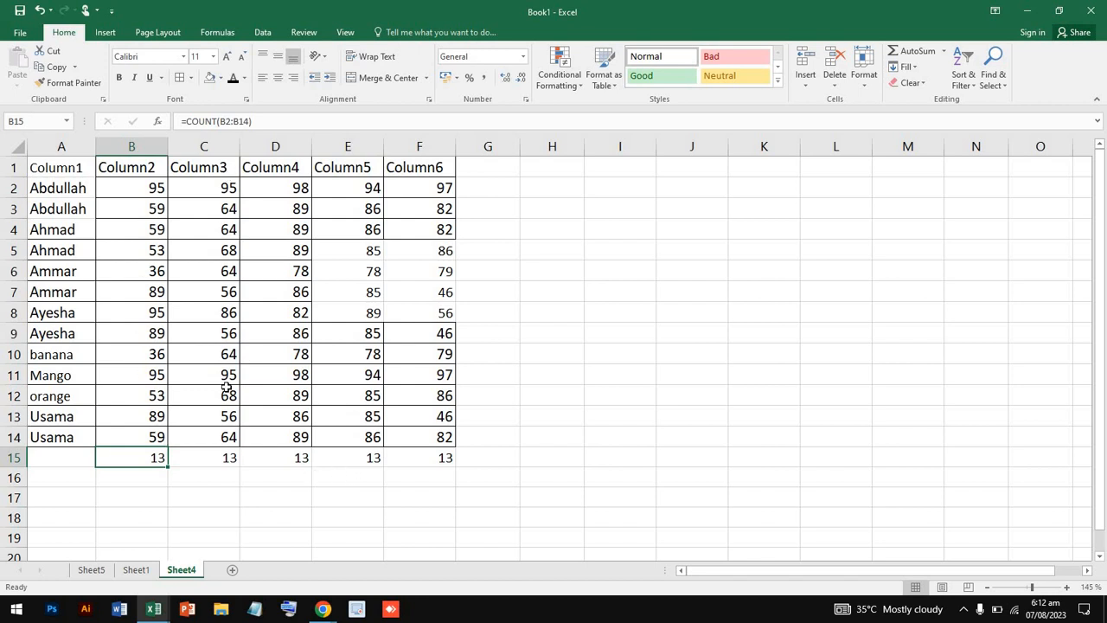
{"action": "left_click", "coordinate": [497, 188]}
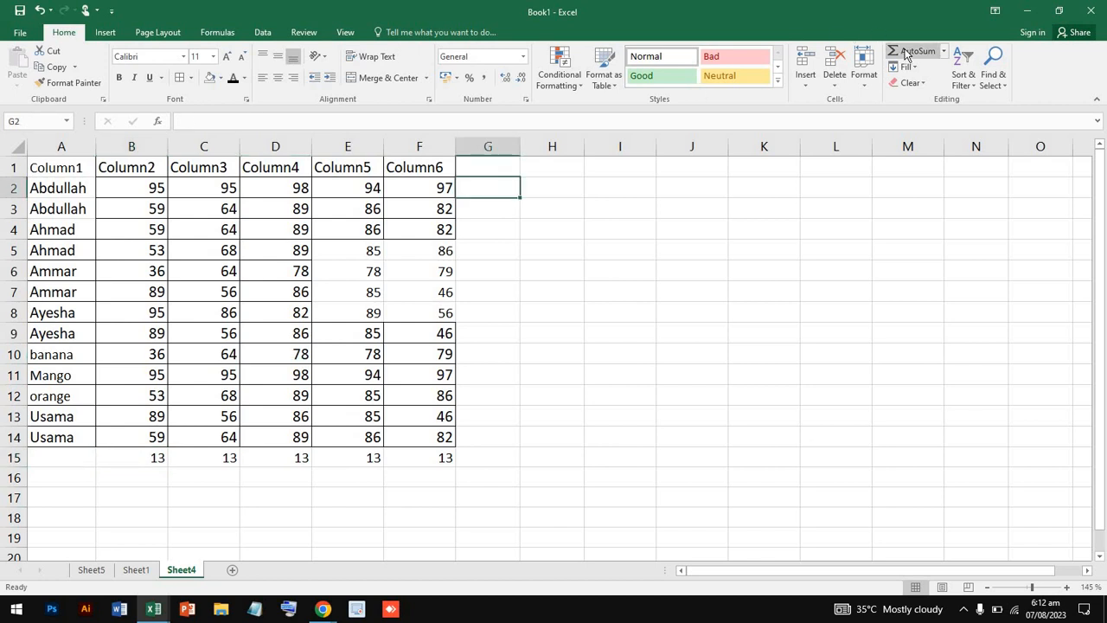
{"action": "left_click", "coordinate": [945, 50]}
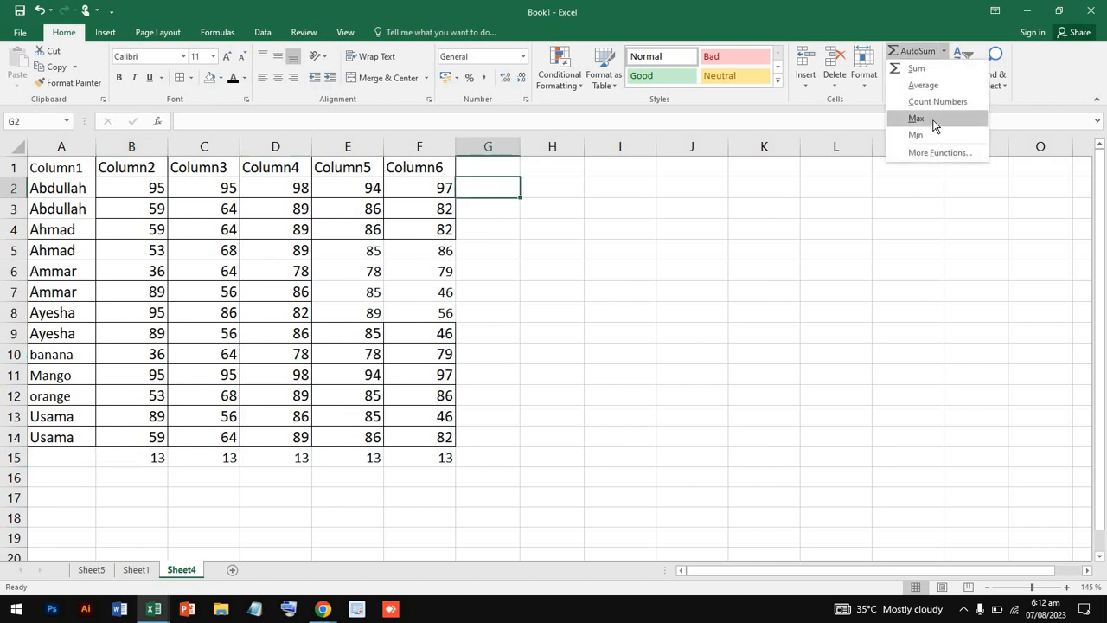
{"action": "left_click", "coordinate": [939, 99]}
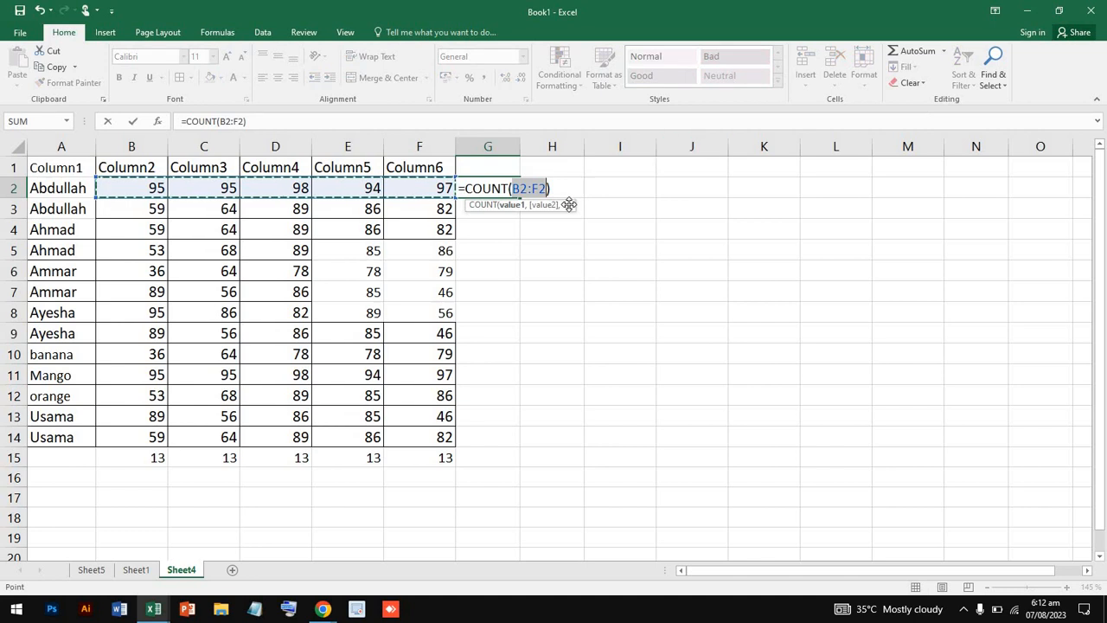
{"action": "left_click", "coordinate": [593, 186]}
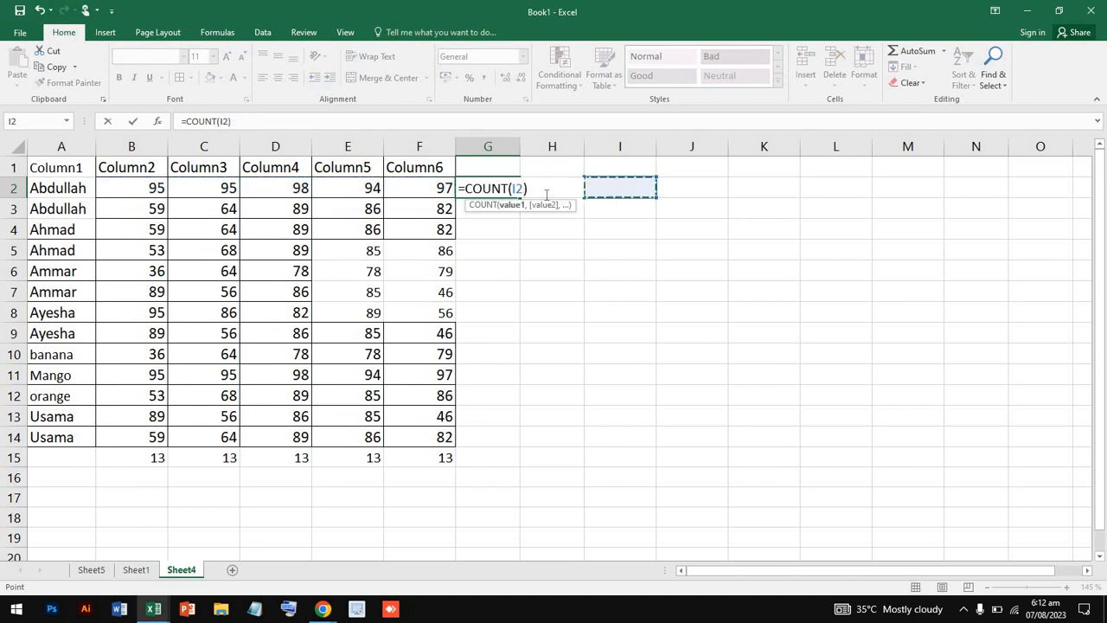
{"action": "left_click", "coordinate": [517, 187]}
{"action": "left_click", "coordinate": [494, 190]}
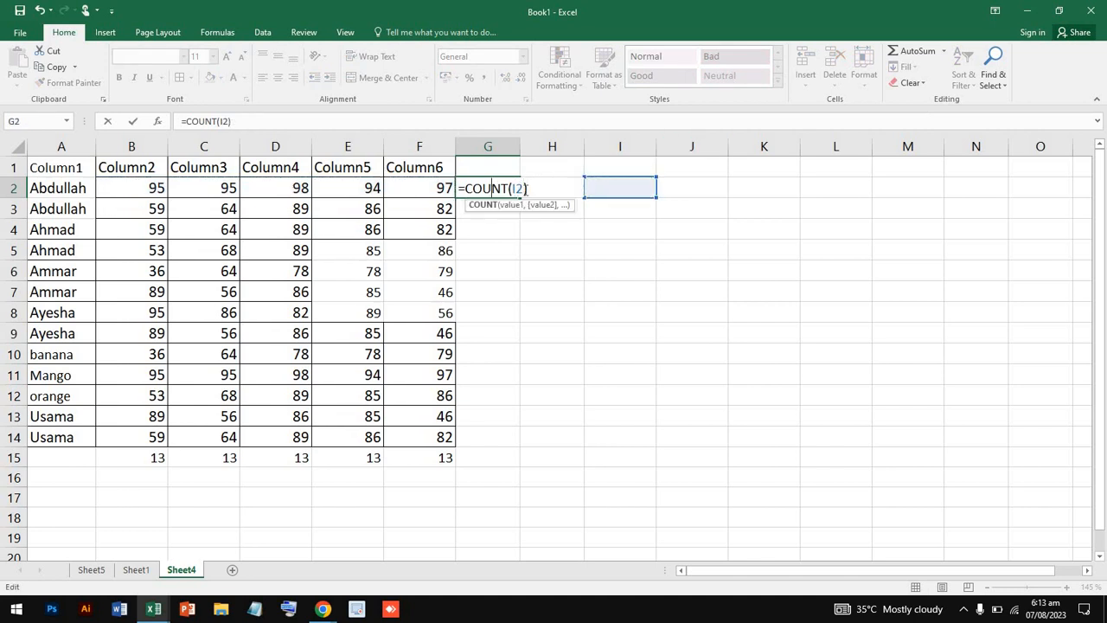
{"action": "left_click_drag", "start_coordinate": [526, 187], "coordinate": [428, 184]}
{"action": "key", "text": "BackSpace"}
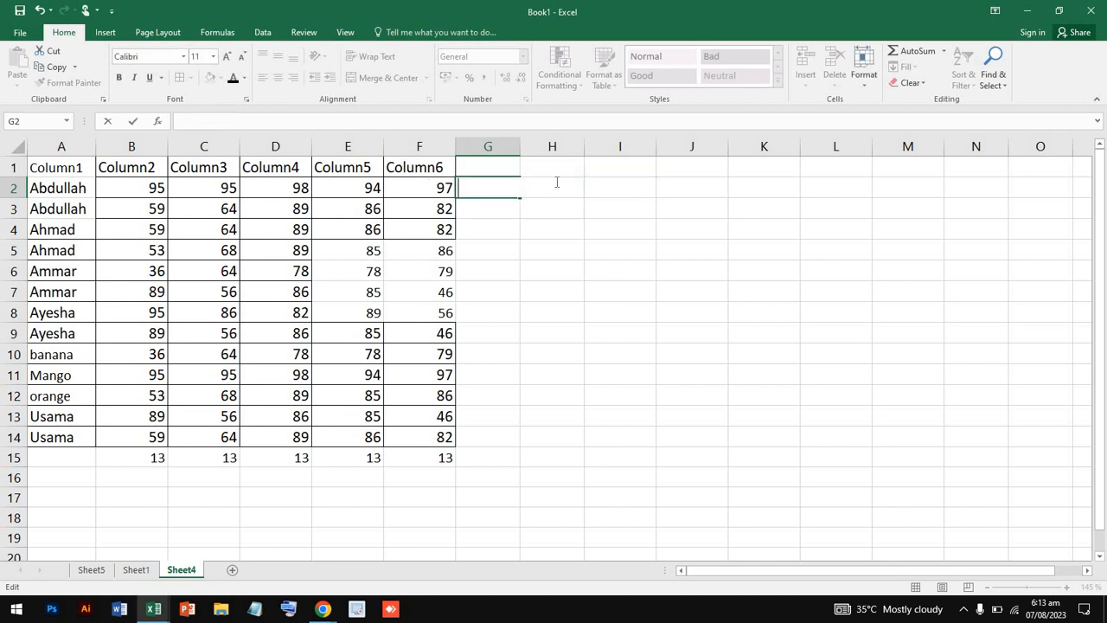
{"action": "left_click", "coordinate": [944, 53]}
{"action": "key", "text": "Escape"}
{"action": "key", "text": "Escape"}
- Add an AutoSum Count Numbers formula for B2:F2 in cell G2 and inspect the counted cells and the formula
{"action": "left_click", "coordinate": [473, 210]}
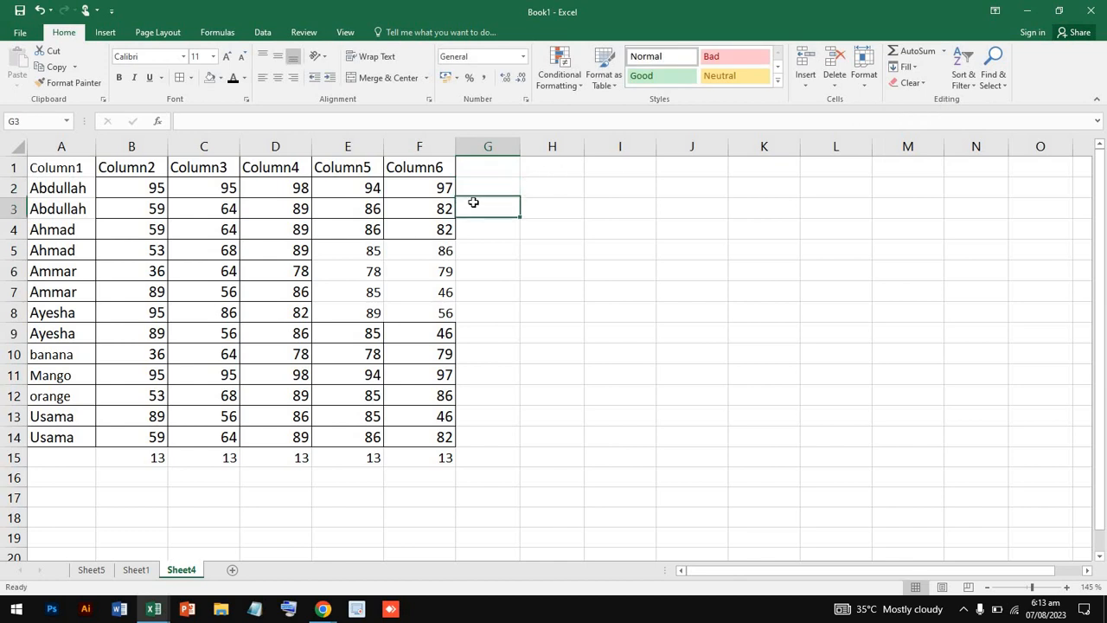
{"action": "left_click", "coordinate": [476, 189]}
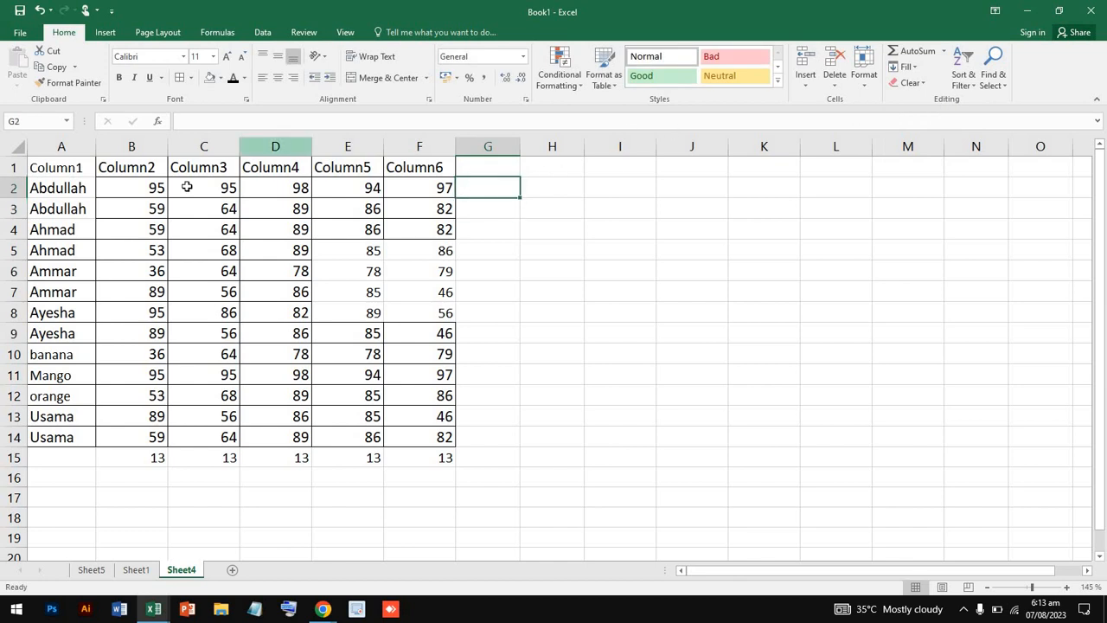
{"action": "left_click", "coordinate": [943, 52]}
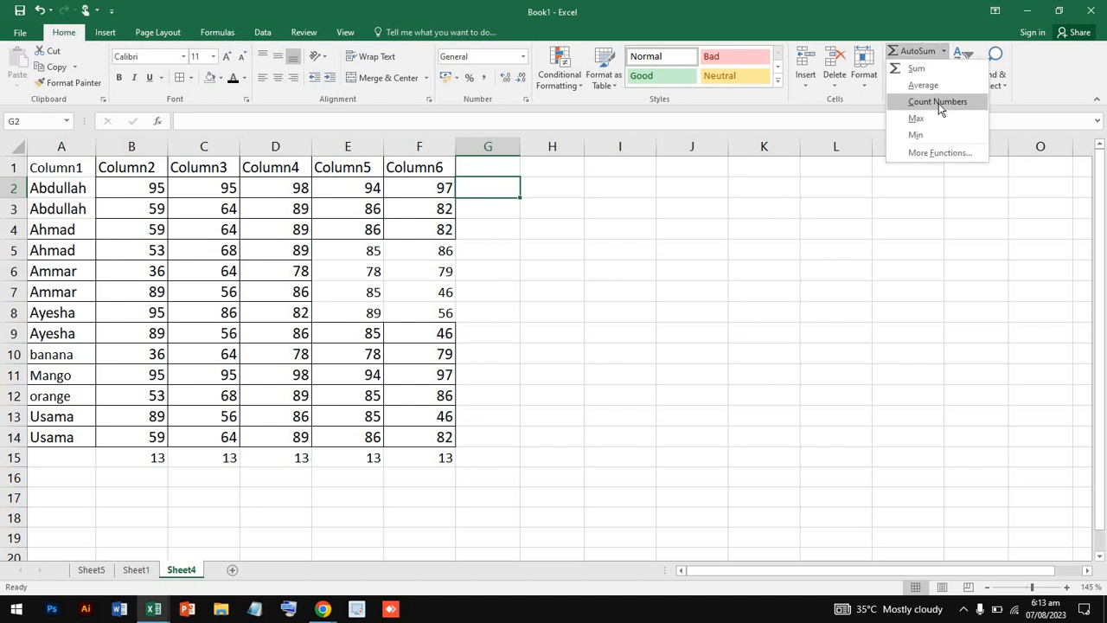
{"action": "left_click", "coordinate": [938, 103]}
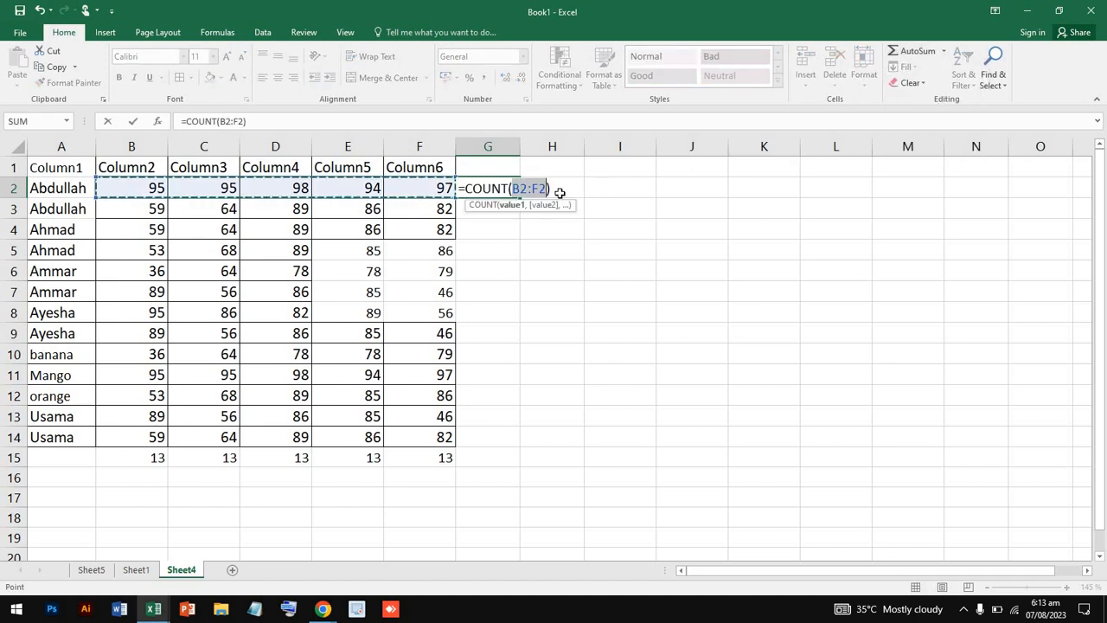
{"action": "key", "text": "Return"}
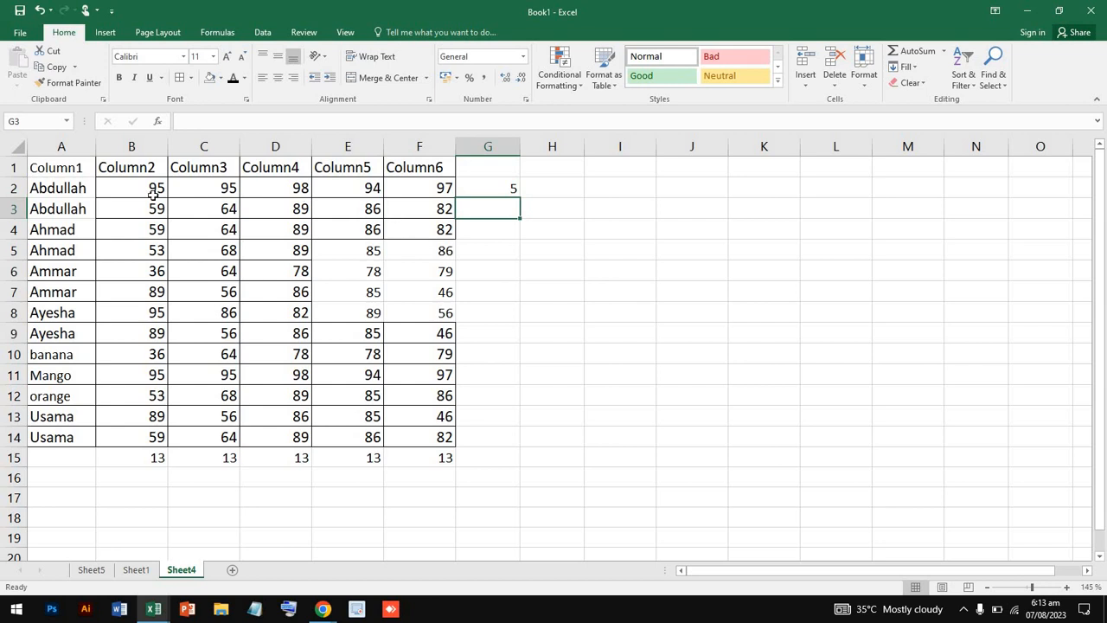
{"action": "left_click", "coordinate": [411, 186]}
{"action": "left_click", "coordinate": [366, 184]}
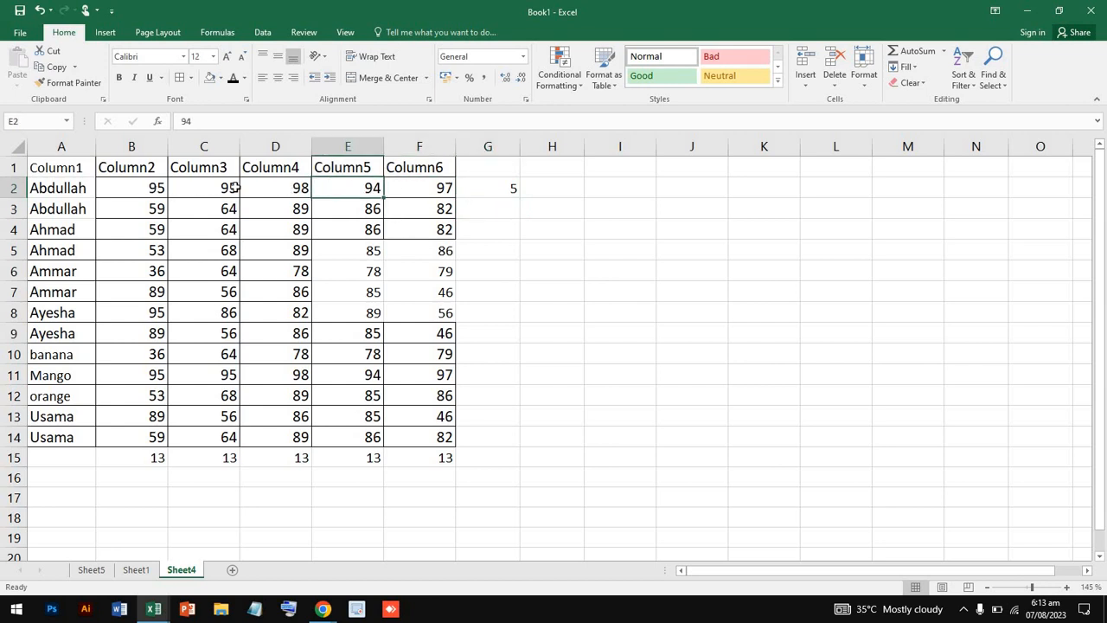
{"action": "left_click", "coordinate": [186, 188]}
{"action": "left_click", "coordinate": [500, 192]}
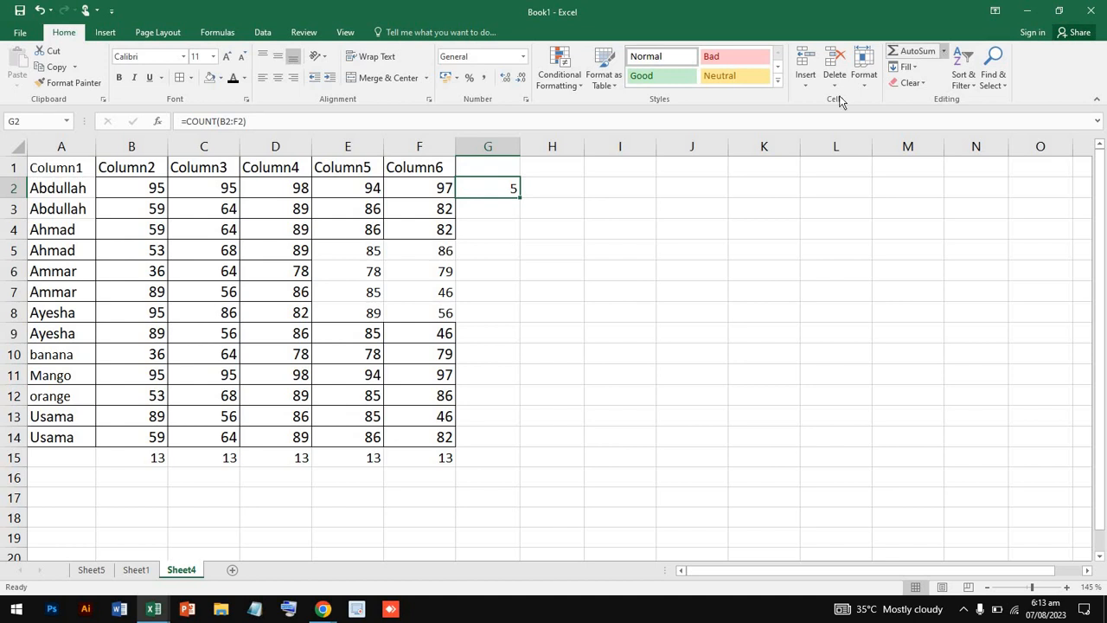
- Add an AutoSum Max formula in cell G3 that refers to G2
{"action": "left_click", "coordinate": [491, 213]}
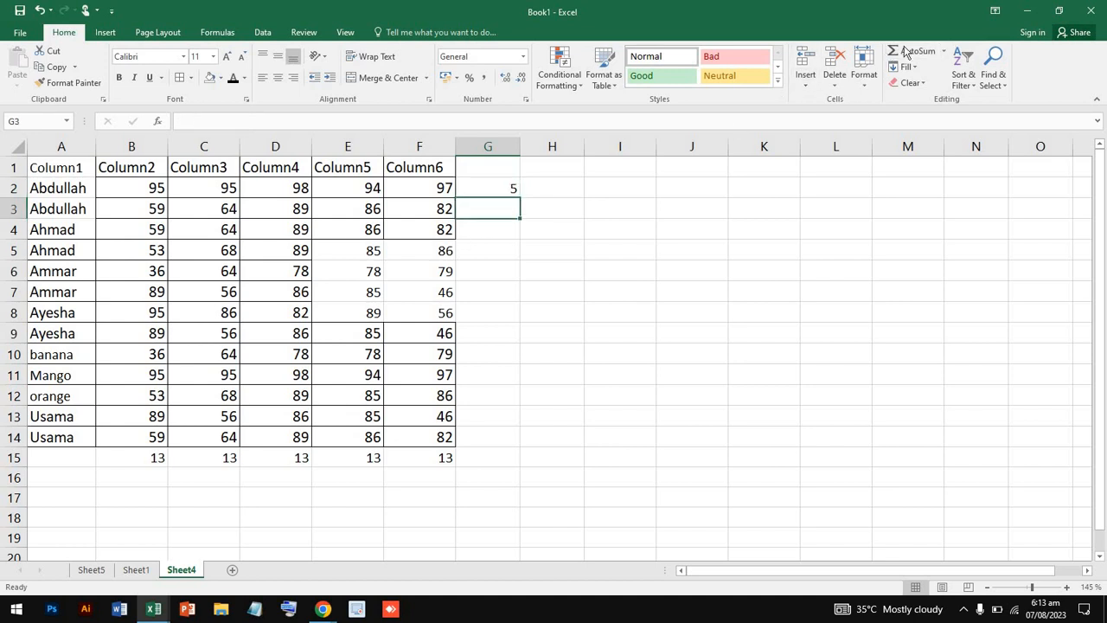
{"action": "left_click", "coordinate": [945, 52]}
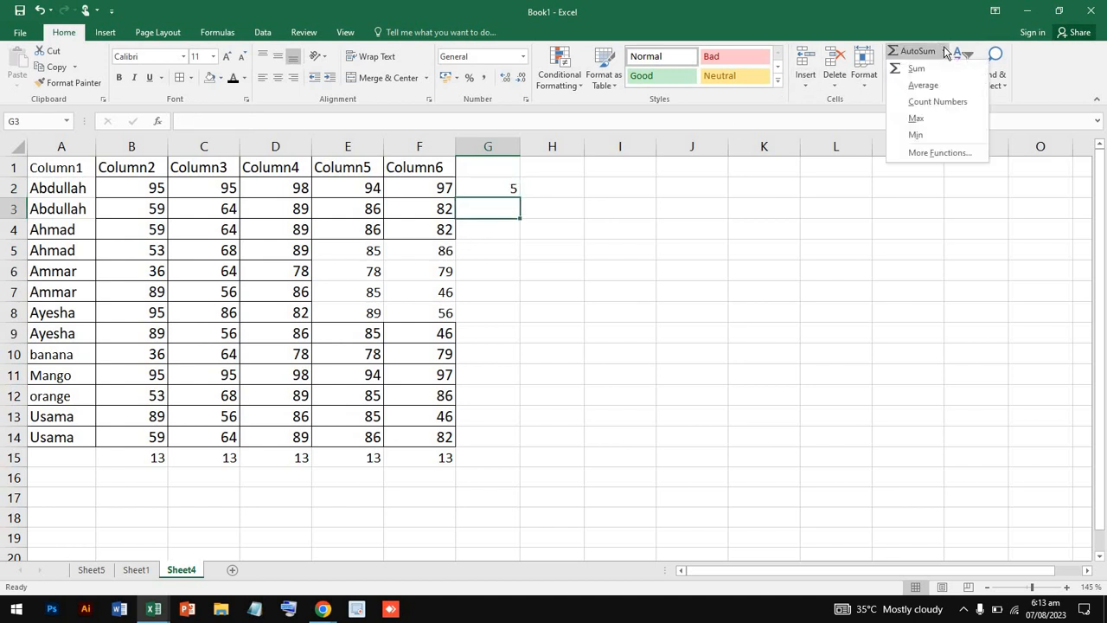
{"action": "left_click", "coordinate": [938, 117]}
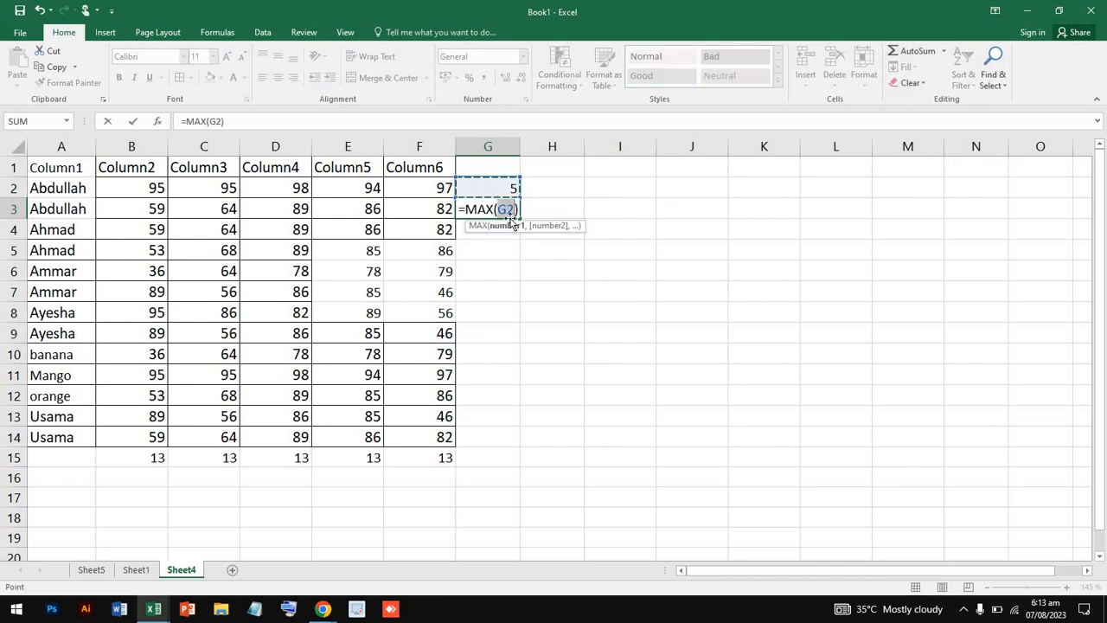
{"action": "key", "text": "Return"}
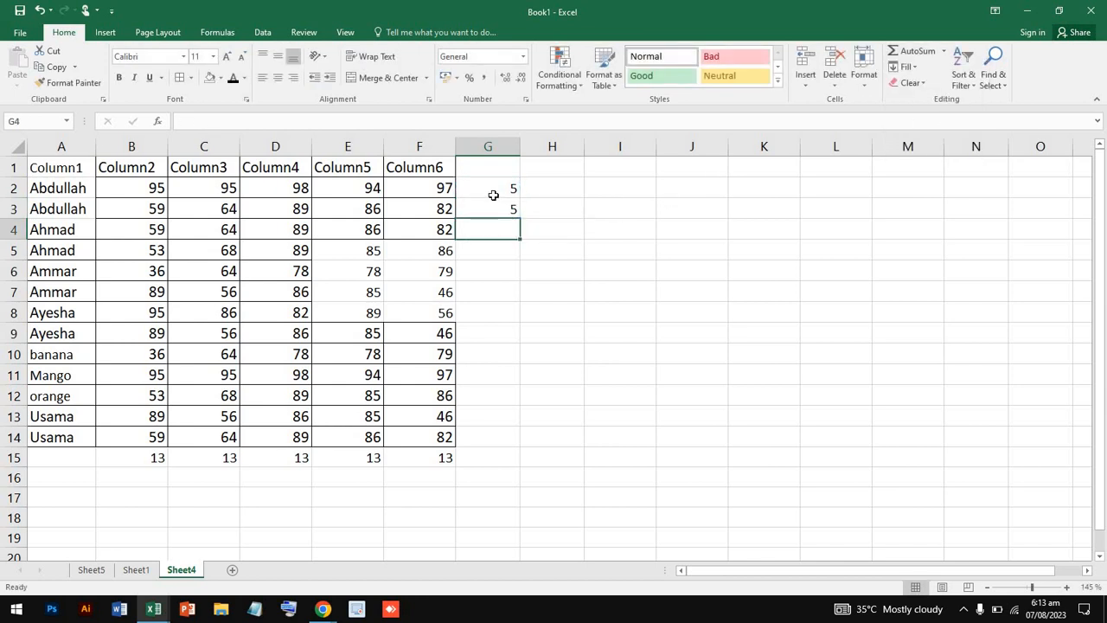
- Add an AutoSum Max formula for D2:D15 in cell D16 and inspect the formula
{"action": "left_click_drag", "start_coordinate": [290, 184], "coordinate": [290, 457]}
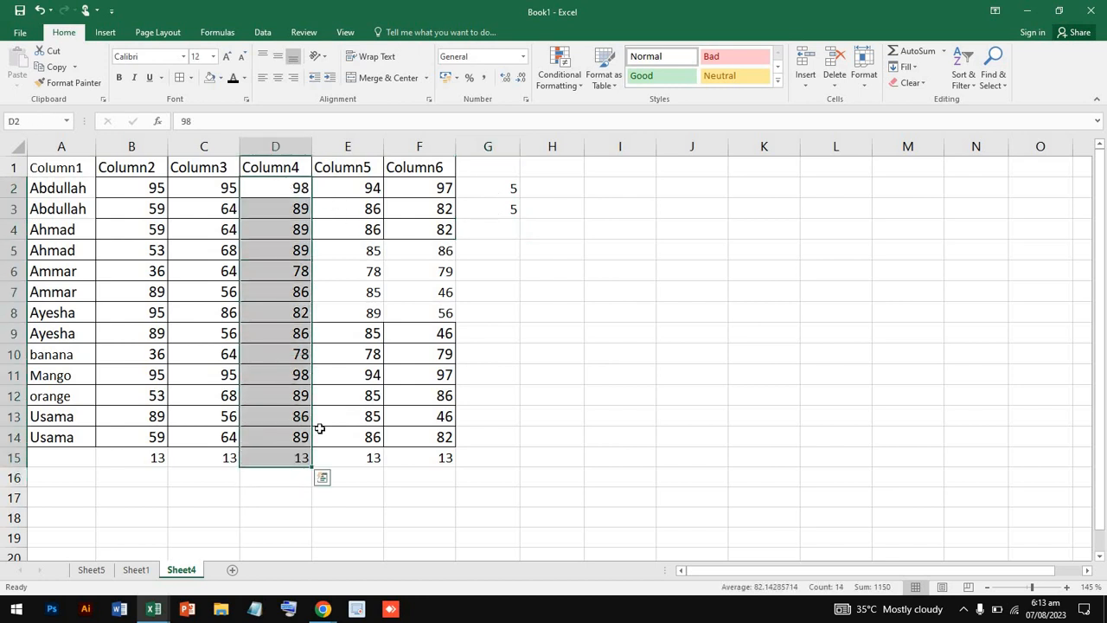
{"action": "left_click", "coordinate": [943, 51]}
{"action": "left_click", "coordinate": [922, 118]}
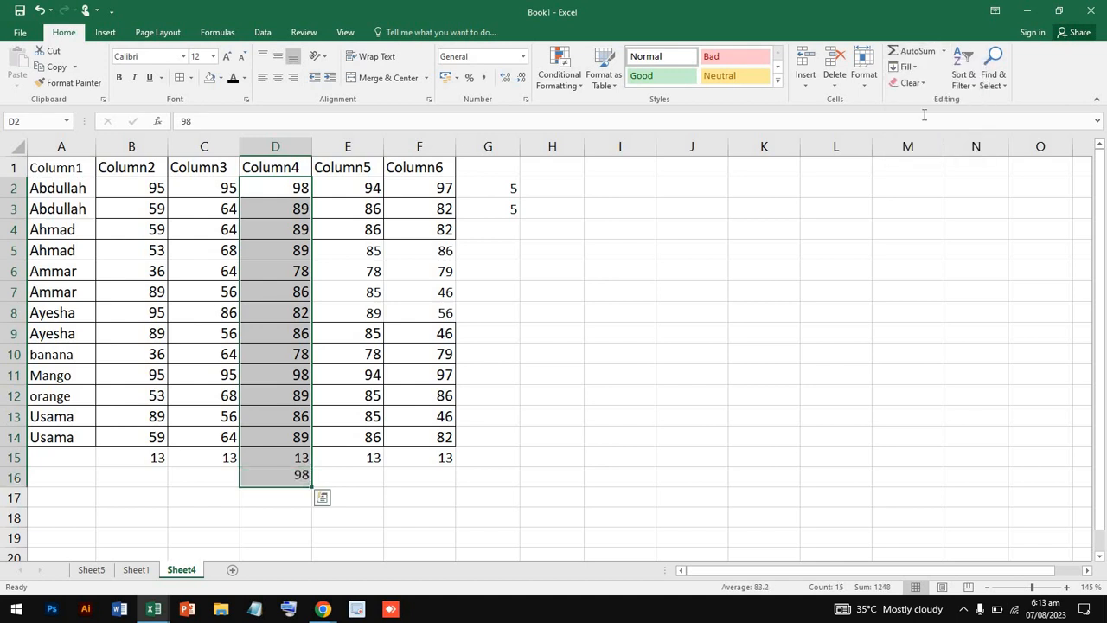
{"action": "left_click", "coordinate": [281, 471]}
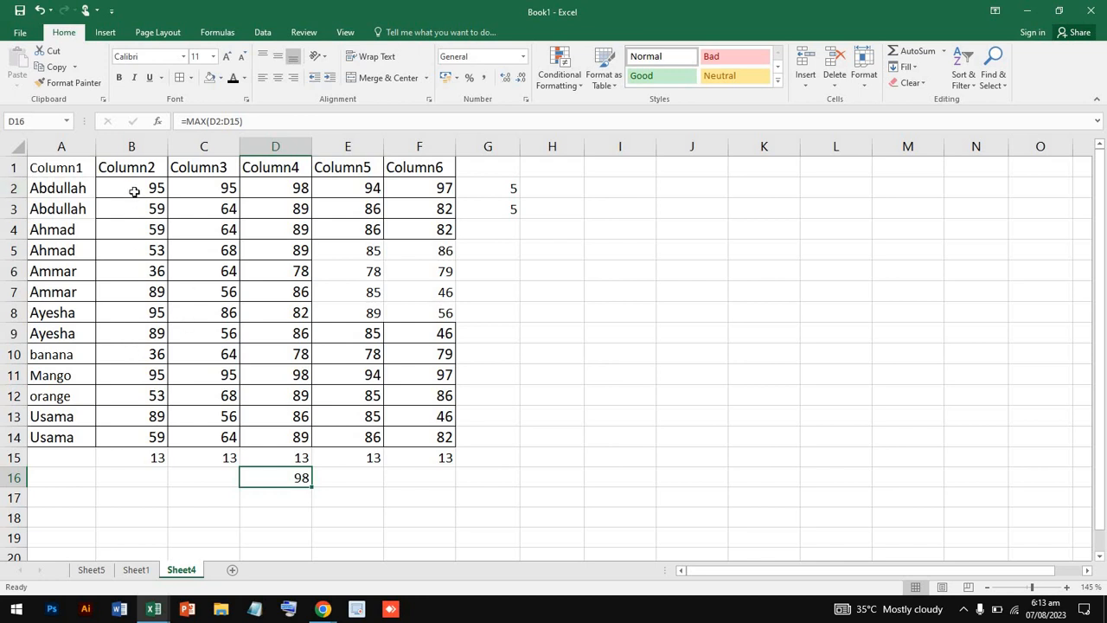
- Add AutoSum Min formulas in row 17 for each column of the data in B2:F14
{"action": "left_click_drag", "start_coordinate": [136, 188], "coordinate": [383, 425]}
{"action": "left_click", "coordinate": [134, 351]}
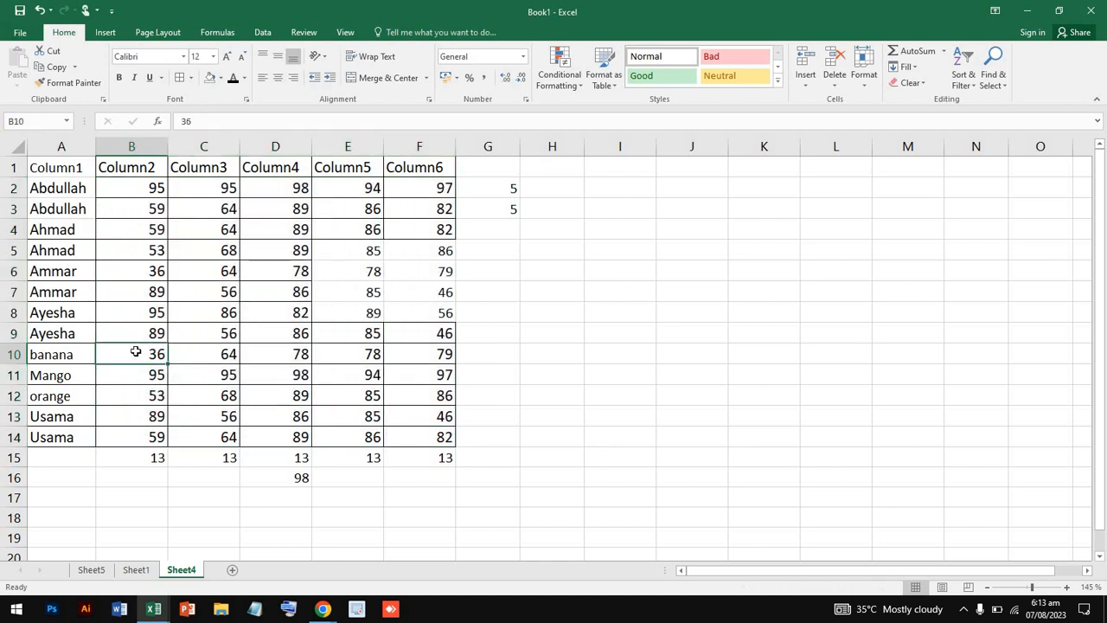
{"action": "left_click_drag", "start_coordinate": [144, 185], "coordinate": [423, 438]}
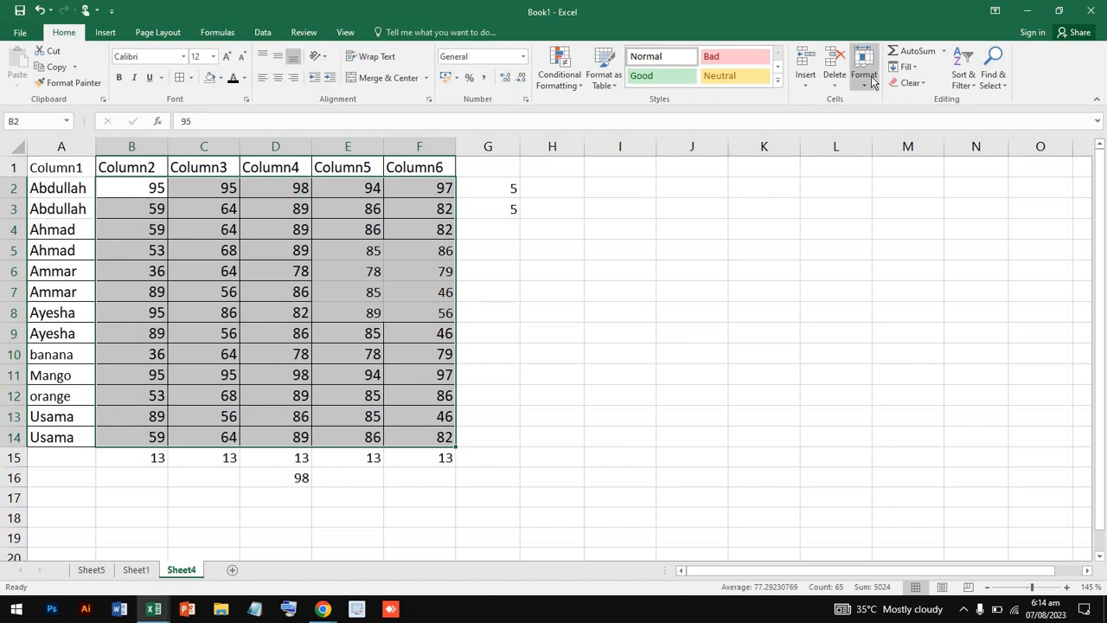
{"action": "left_click", "coordinate": [944, 55]}
{"action": "left_click", "coordinate": [947, 136]}
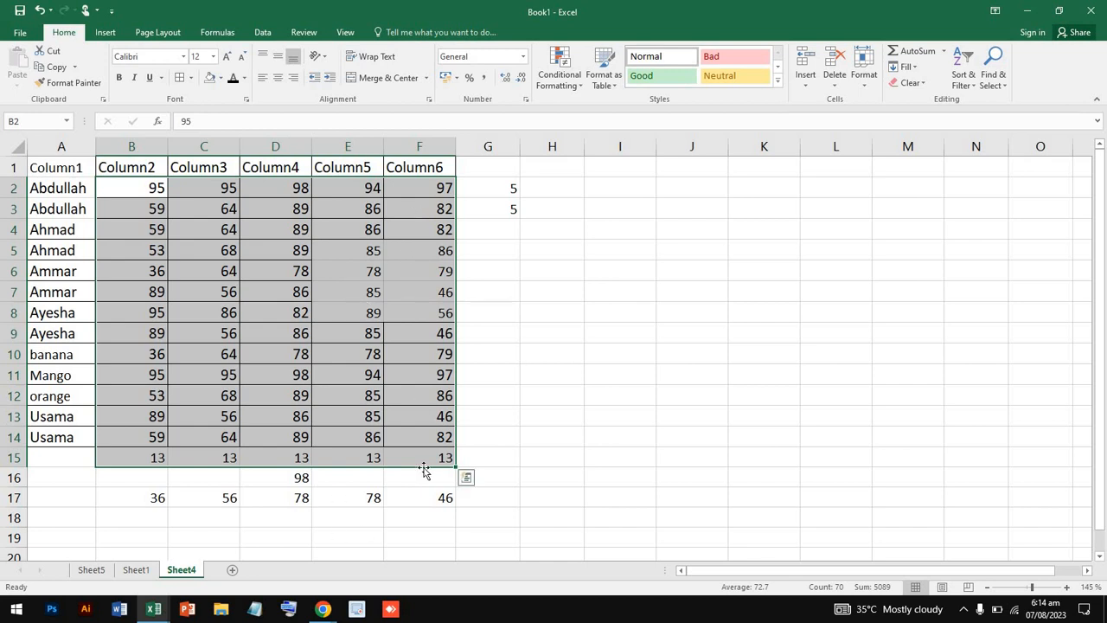
- Inspect the Min formulas in cells B17 to F17 and review the available AutoSum functions
{"action": "left_click", "coordinate": [443, 497]}
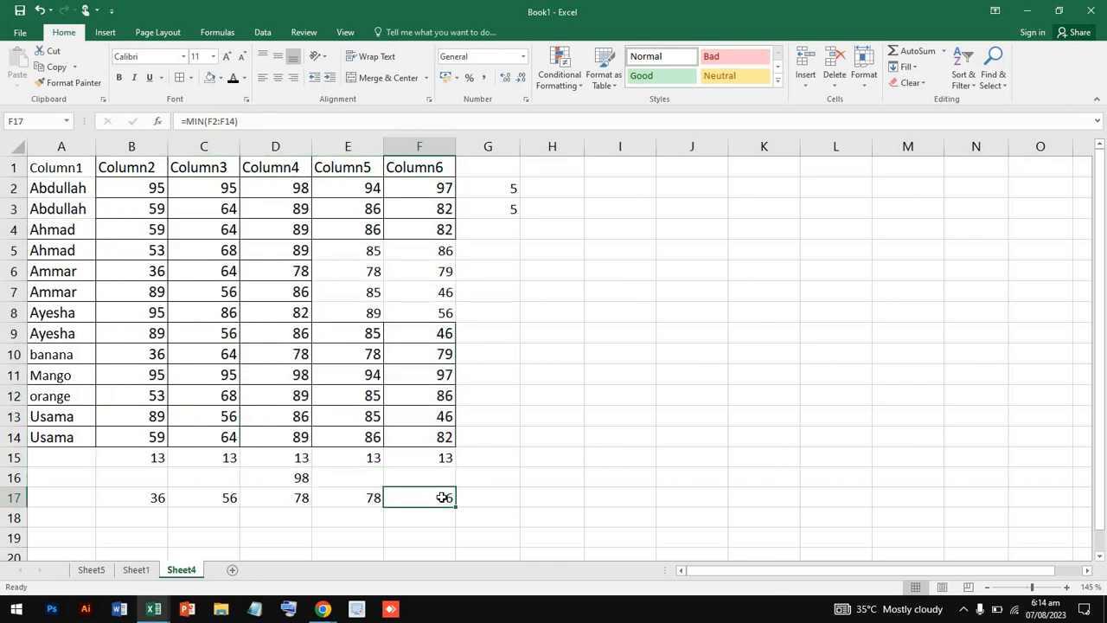
{"action": "left_click", "coordinate": [342, 502]}
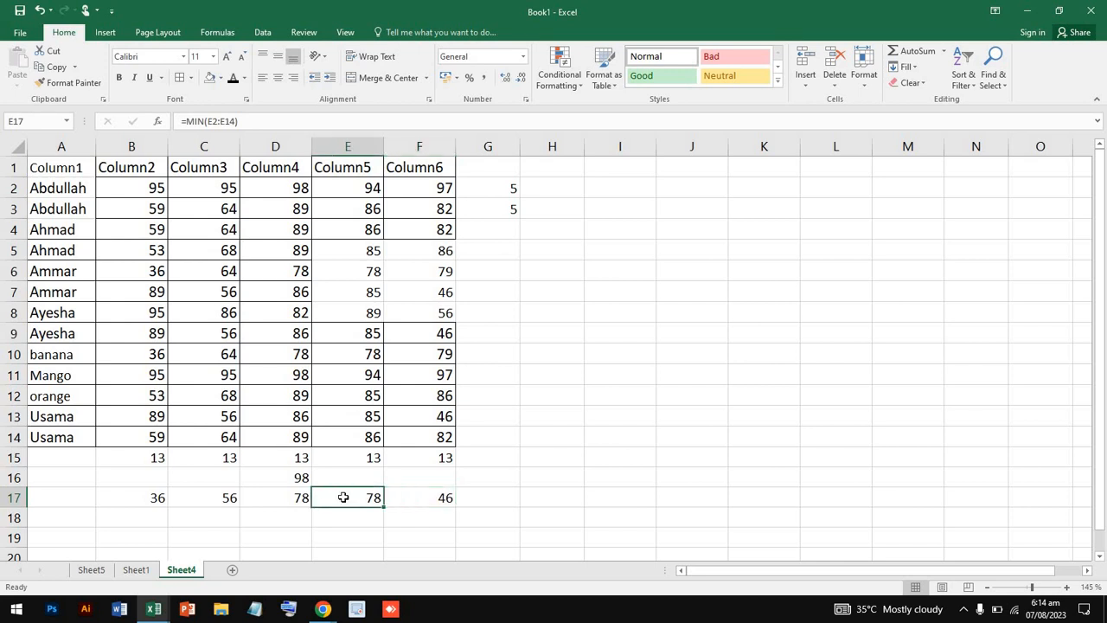
{"action": "left_click", "coordinate": [277, 500]}
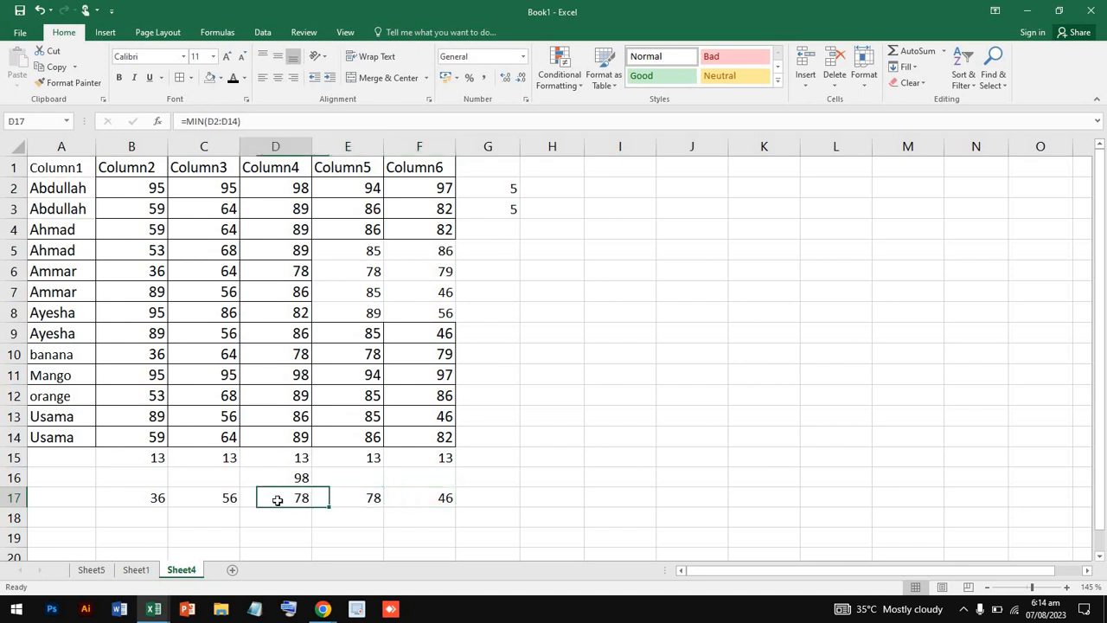
{"action": "left_click", "coordinate": [212, 497]}
{"action": "left_click", "coordinate": [158, 497]}
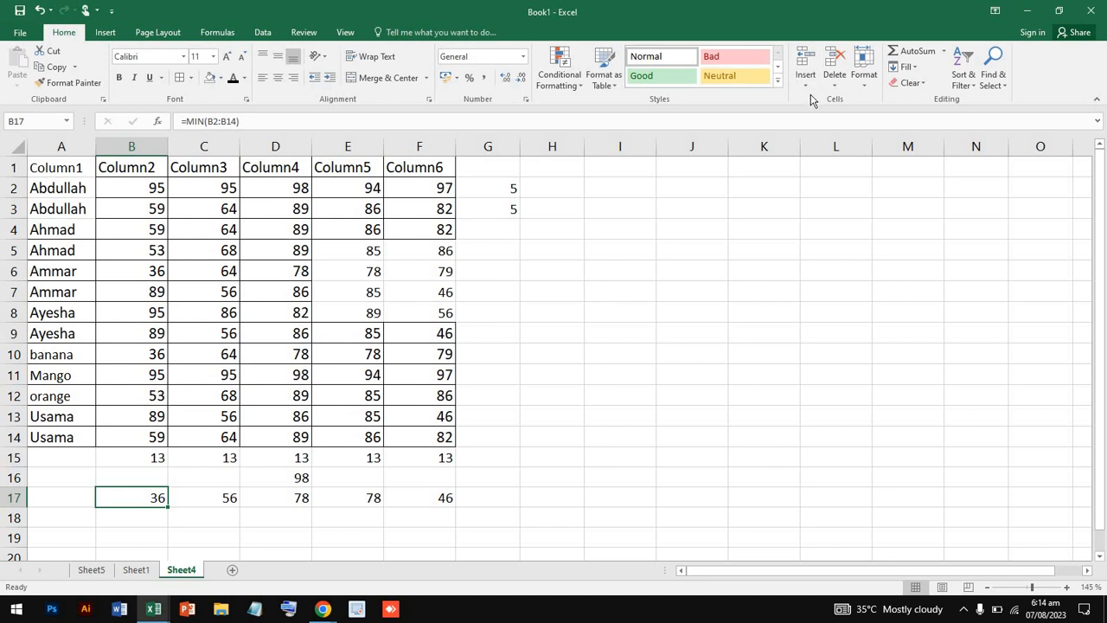
{"action": "left_click", "coordinate": [943, 54]}
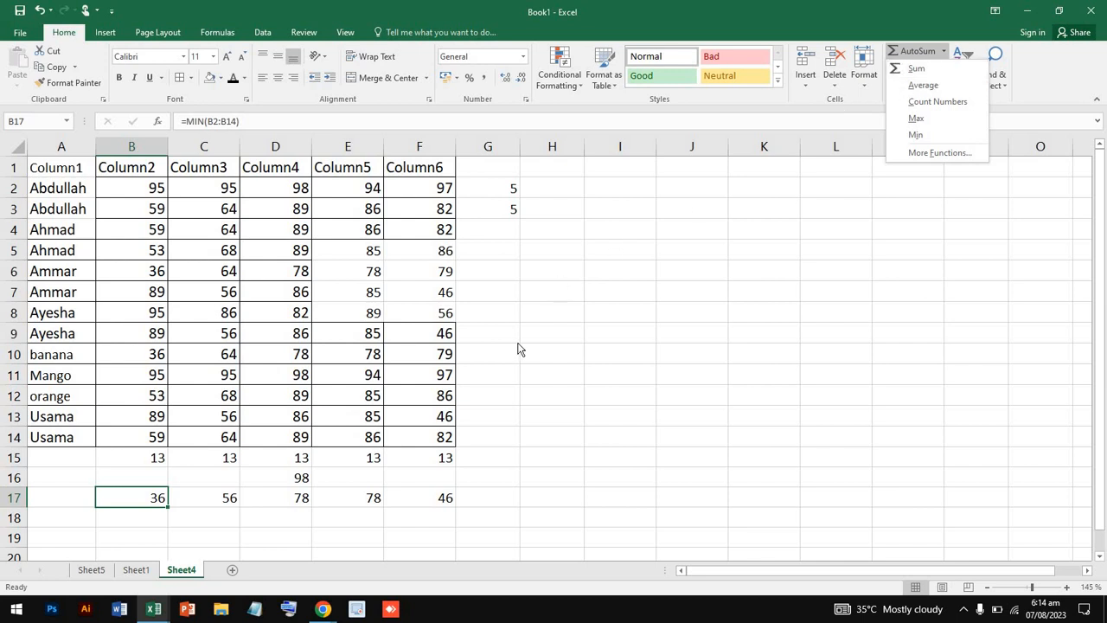
{"action": "key", "text": "Escape"}
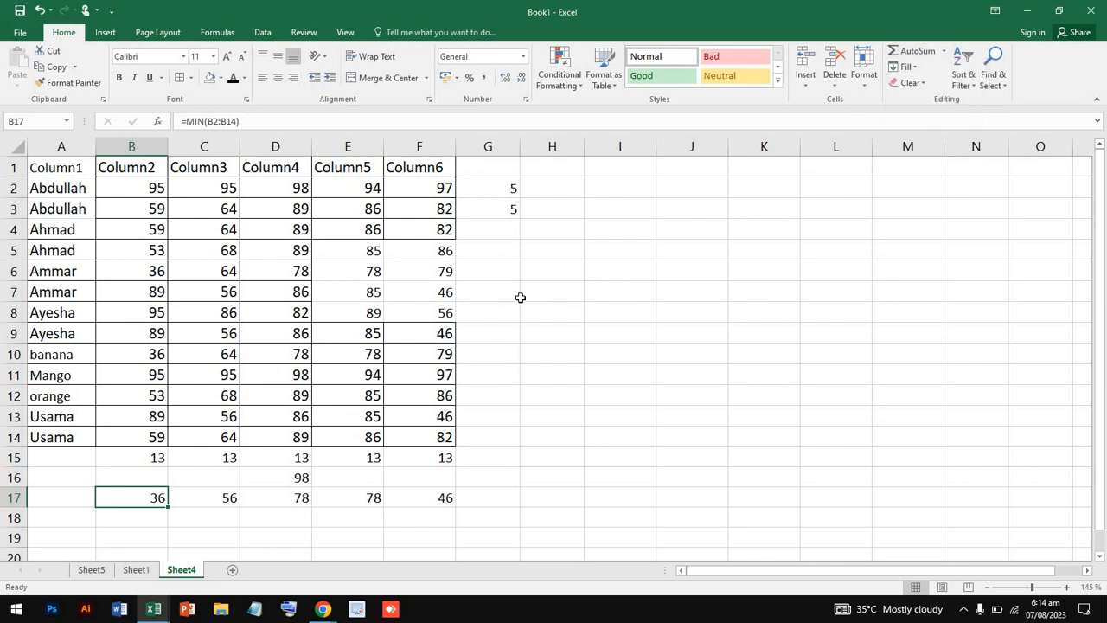
- Delete the contents of the range A1:F17 on Sheet4
{"action": "left_click", "coordinate": [69, 169]}
{"action": "left_click_drag", "start_coordinate": [69, 169], "coordinate": [464, 524]}
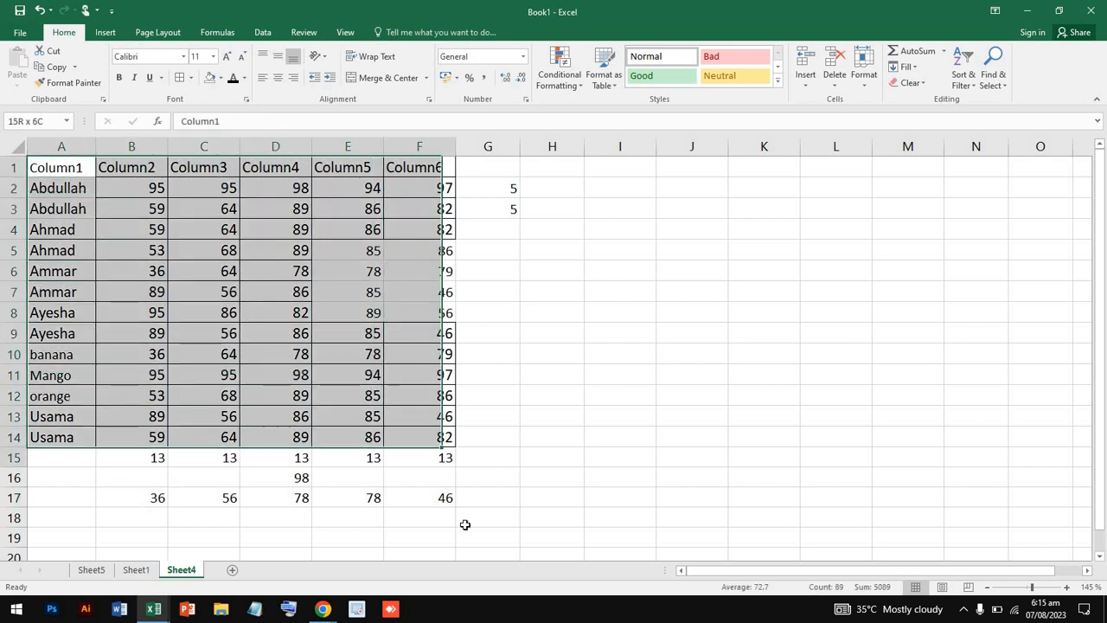
{"action": "left_click_drag", "start_coordinate": [416, 464], "coordinate": [423, 497]}
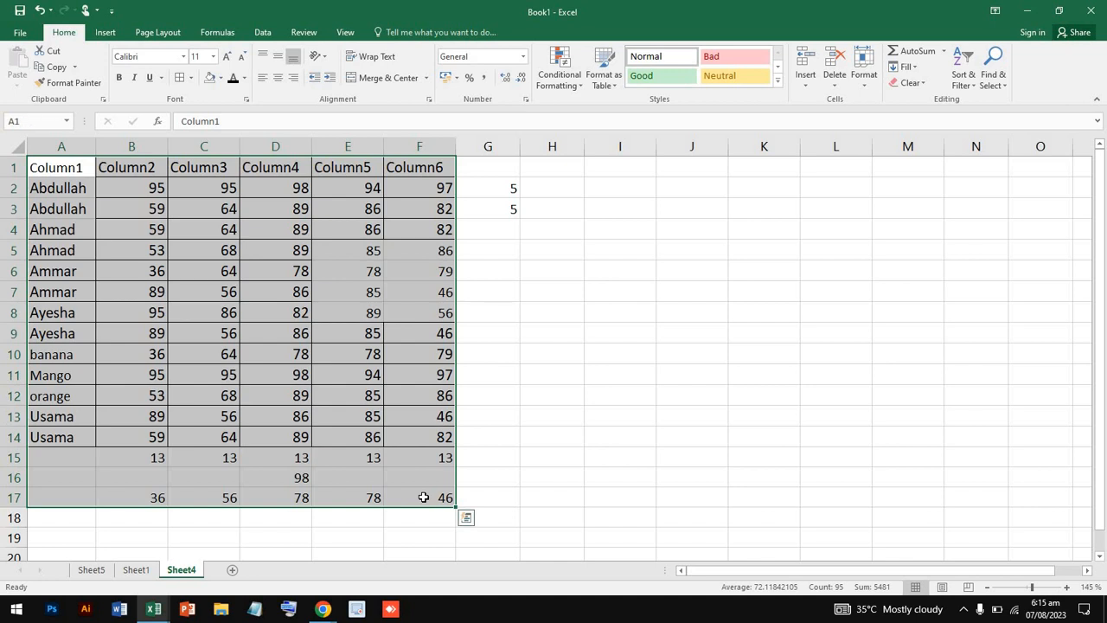
{"action": "key", "text": "Delete"}
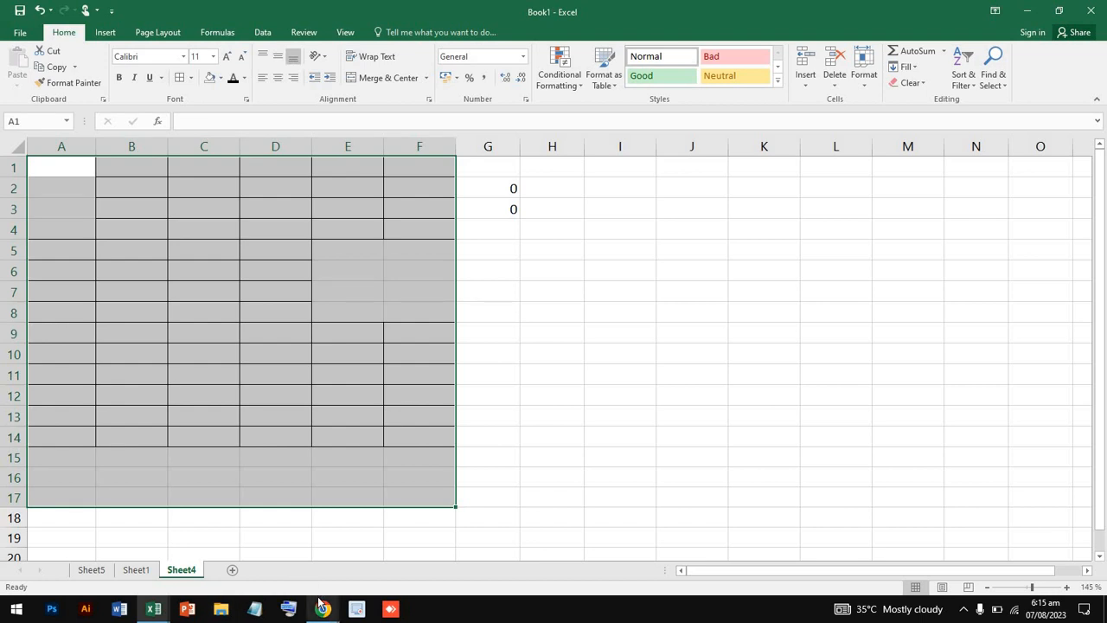
- Switch to Chrome and open a new tab ready for a Google search
{"action": "mouse_move", "coordinate": [322, 608]}
{"action": "mouse_move", "coordinate": [247, 545]}
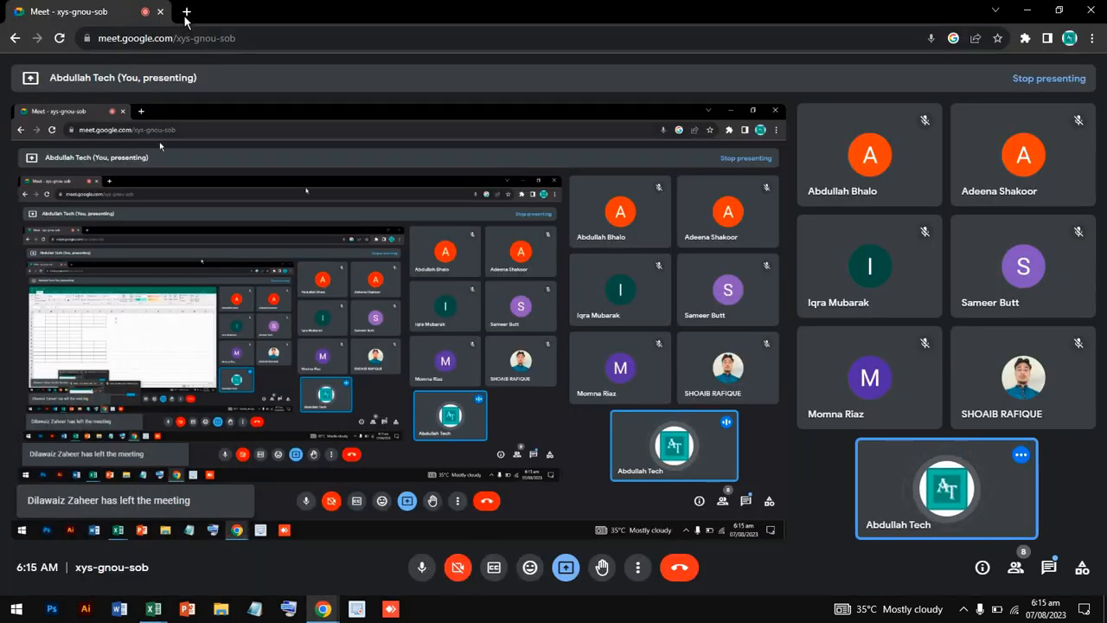
{"action": "left_click", "coordinate": [186, 12]}
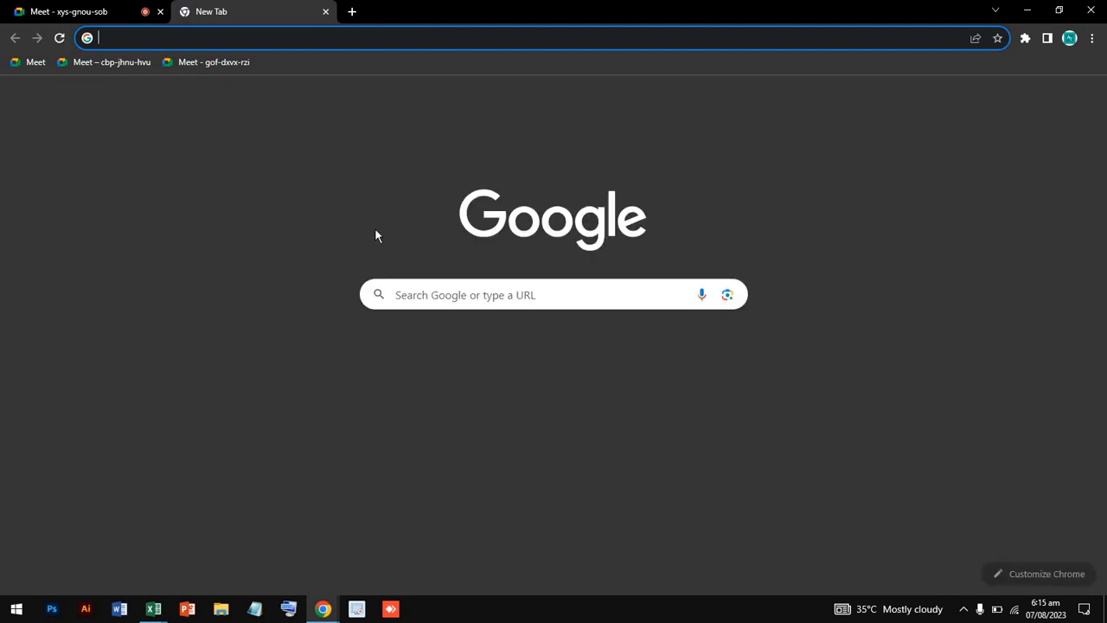
{"action": "left_click", "coordinate": [434, 295]}
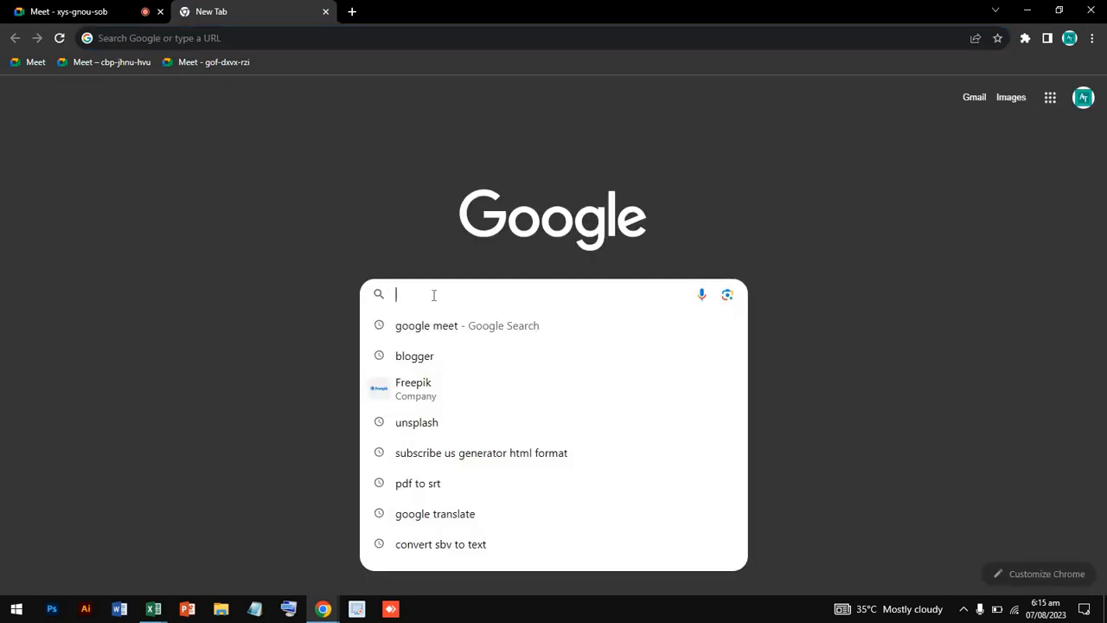
{"action": "type", "text": "pdf"}
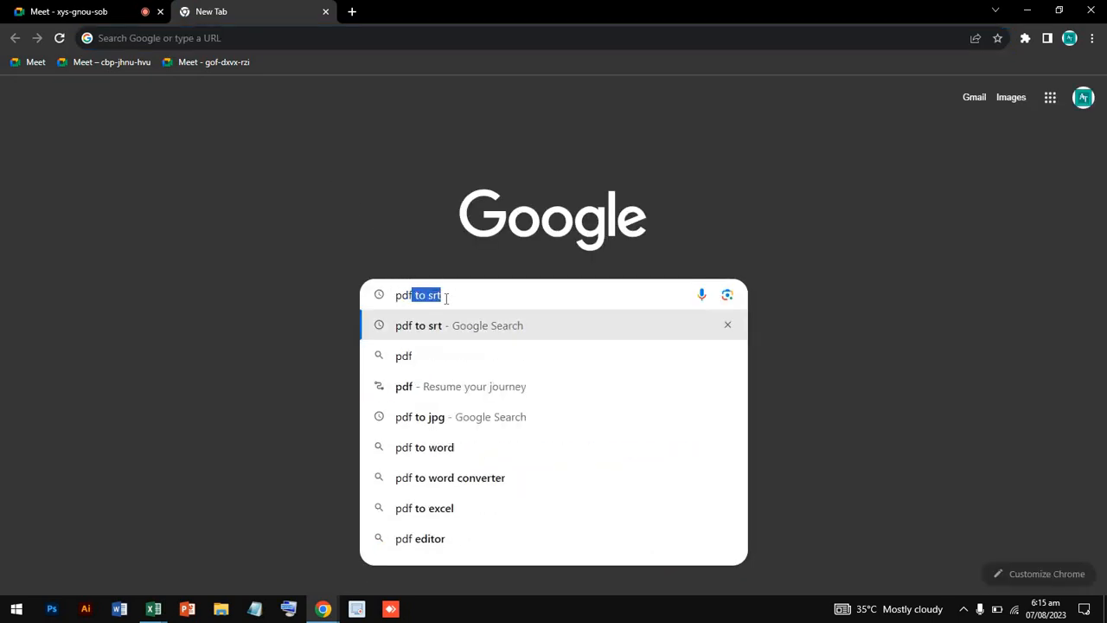
{"action": "key", "text": "BackSpace"}
{"action": "key", "text": "BackSpace"}
{"action": "key", "text": "BackSpace"}
{"action": "key", "text": "BackSpace"}
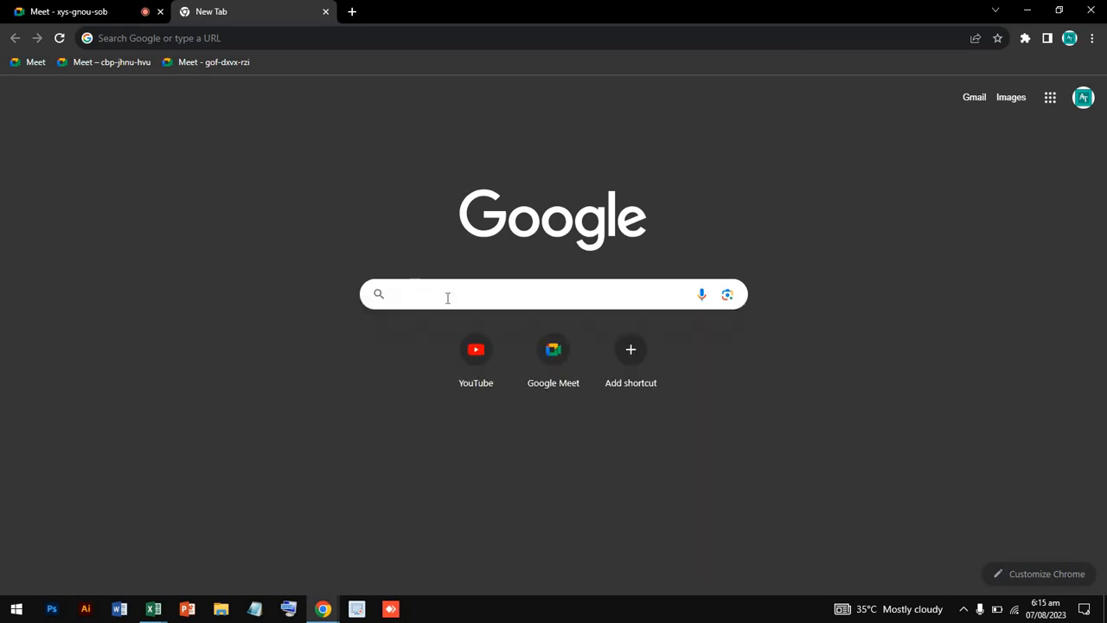
- Search Google for University of Education, open its website ue.edu.pk and look through the notifications
{"action": "type", "text": "univers"}
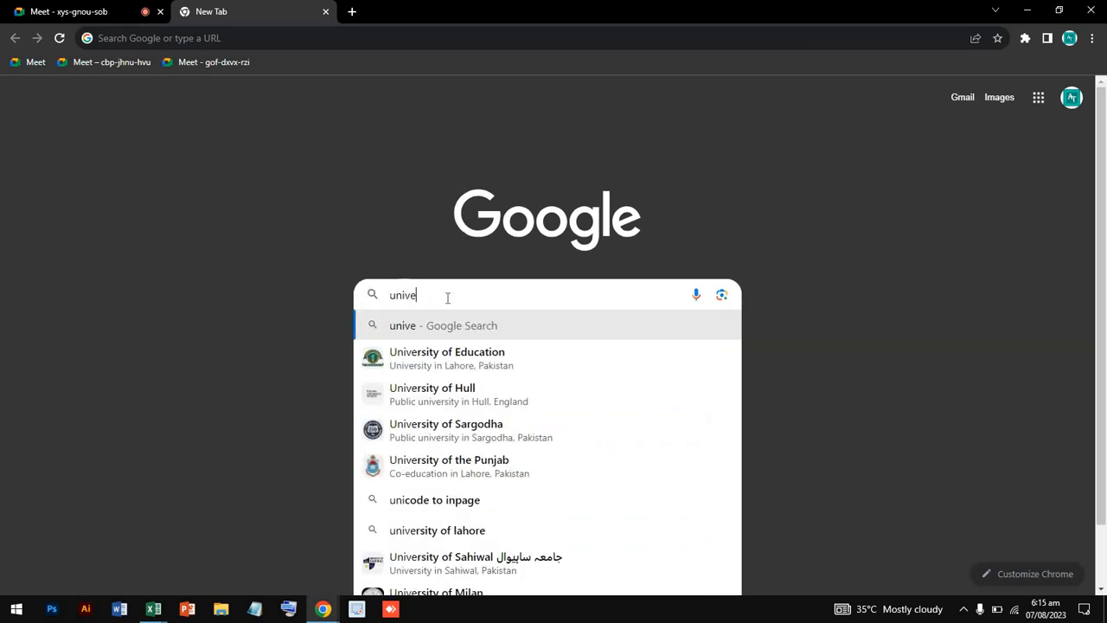
{"action": "left_click", "coordinate": [485, 359]}
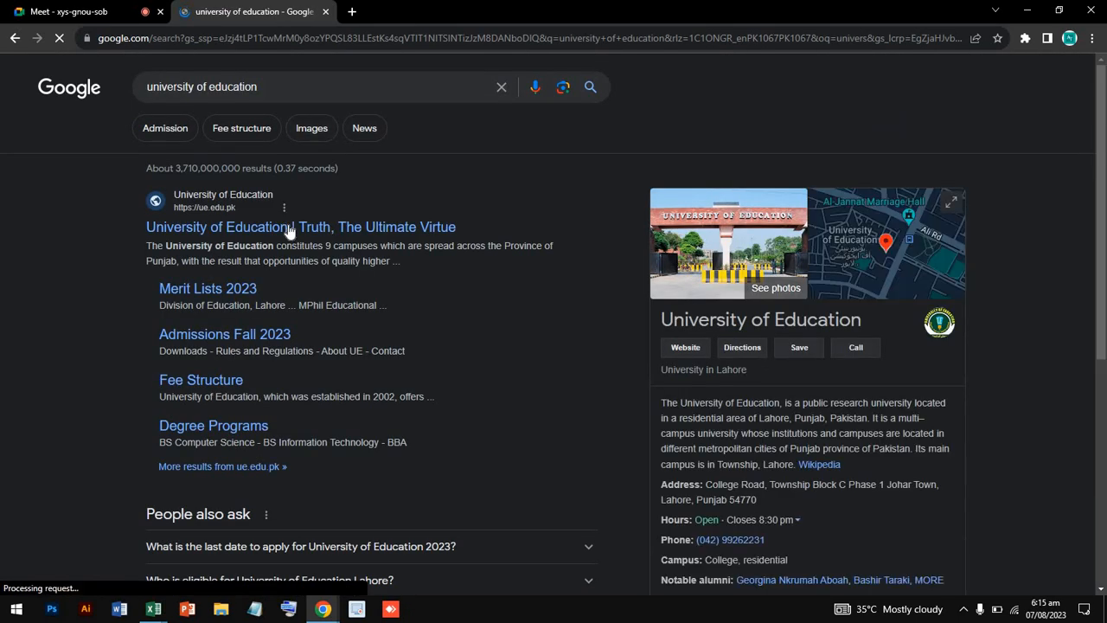
{"action": "left_click", "coordinate": [288, 224]}
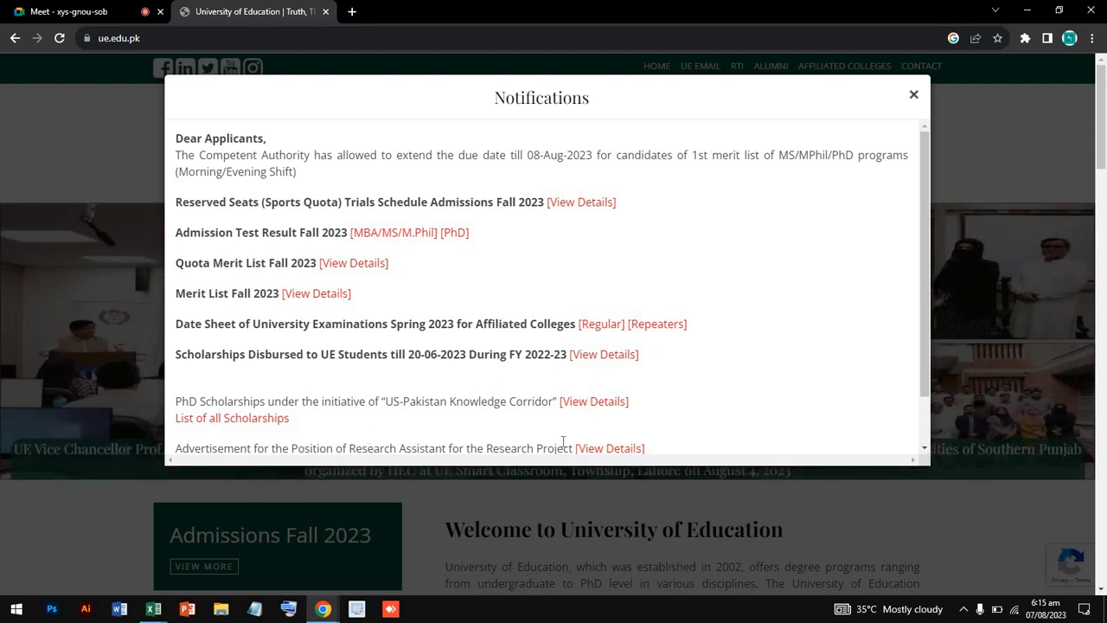
{"action": "scroll", "coordinate": [563, 441], "scroll_direction": "down", "scroll_amount": 1}
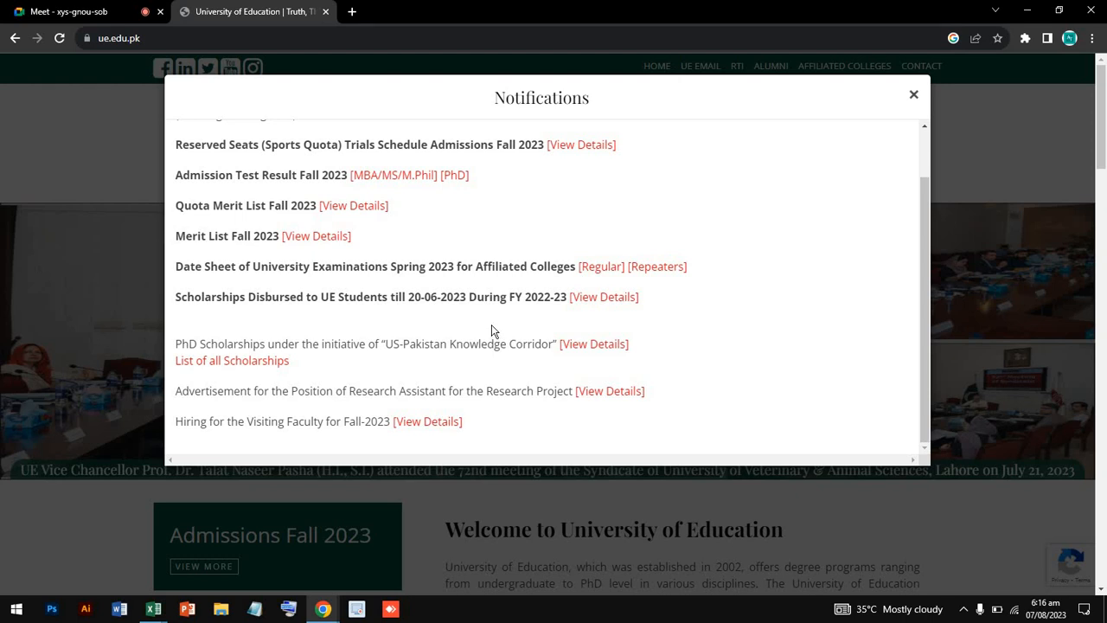
- Look through the remaining University of Education notifications, dismiss them and close the website's tab
{"action": "scroll", "coordinate": [492, 329], "scroll_direction": "up", "scroll_amount": 1}
{"action": "scroll", "coordinate": [491, 328], "scroll_direction": "down", "scroll_amount": 1}
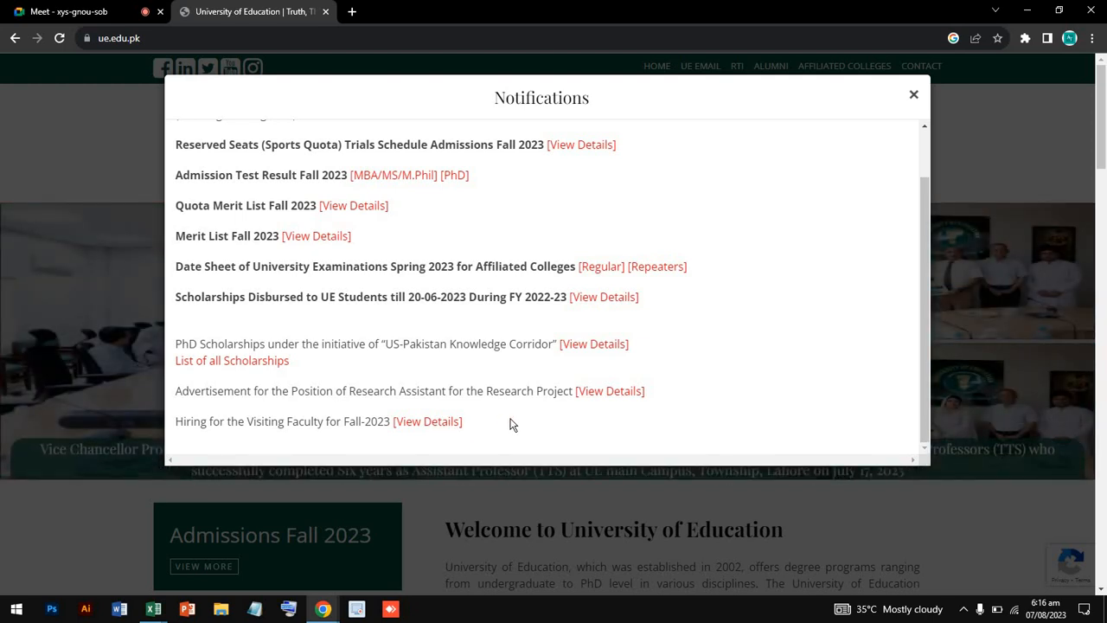
{"action": "scroll", "coordinate": [501, 420], "scroll_direction": "up", "scroll_amount": 1}
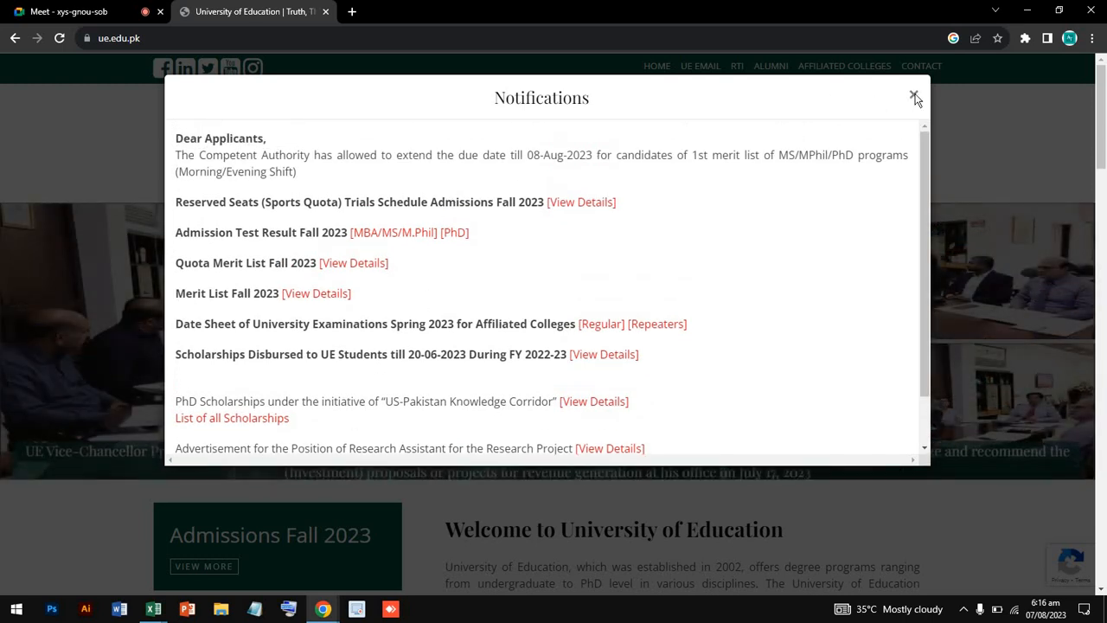
{"action": "left_click", "coordinate": [913, 94]}
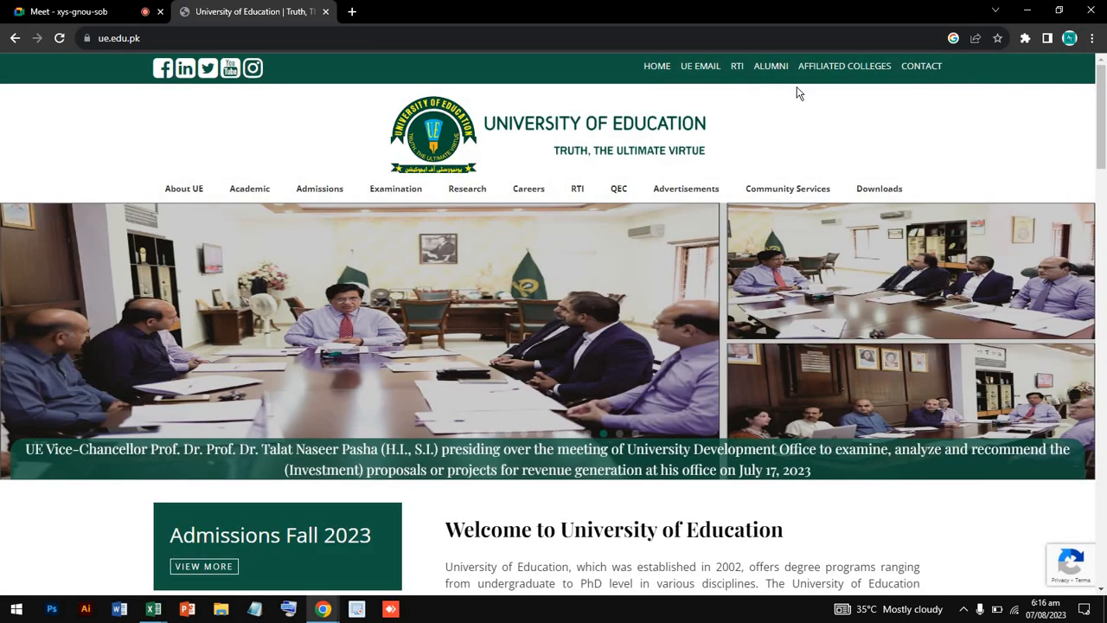
{"action": "left_click", "coordinate": [325, 11]}
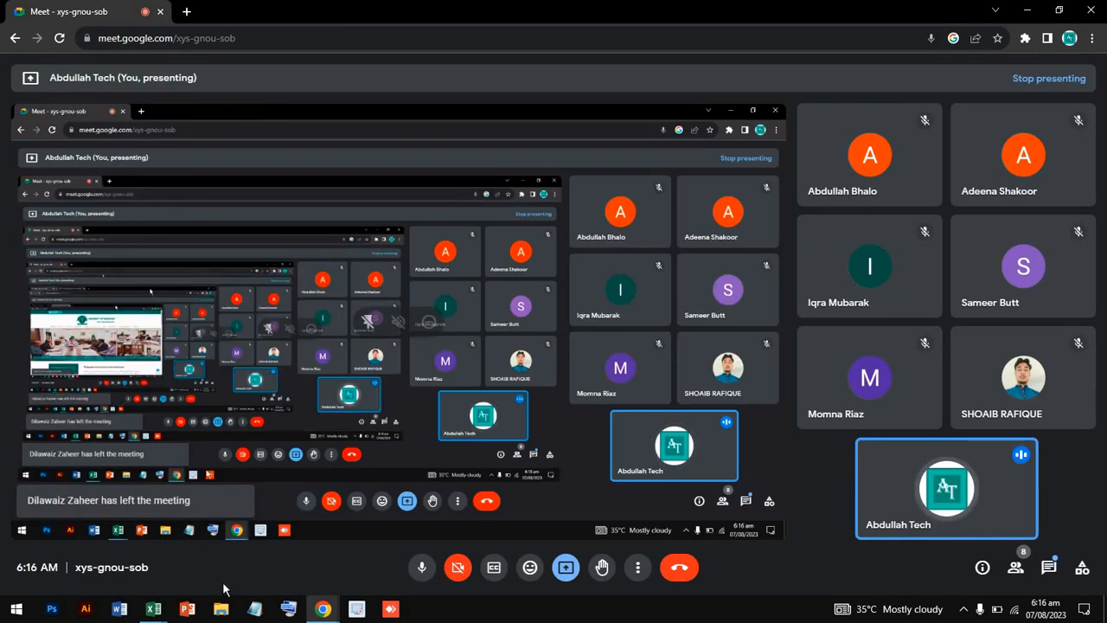
- Switch to File Explorer and look through the Downloads folder on This PC for an Excel file with practice data
{"action": "left_click", "coordinate": [218, 615]}
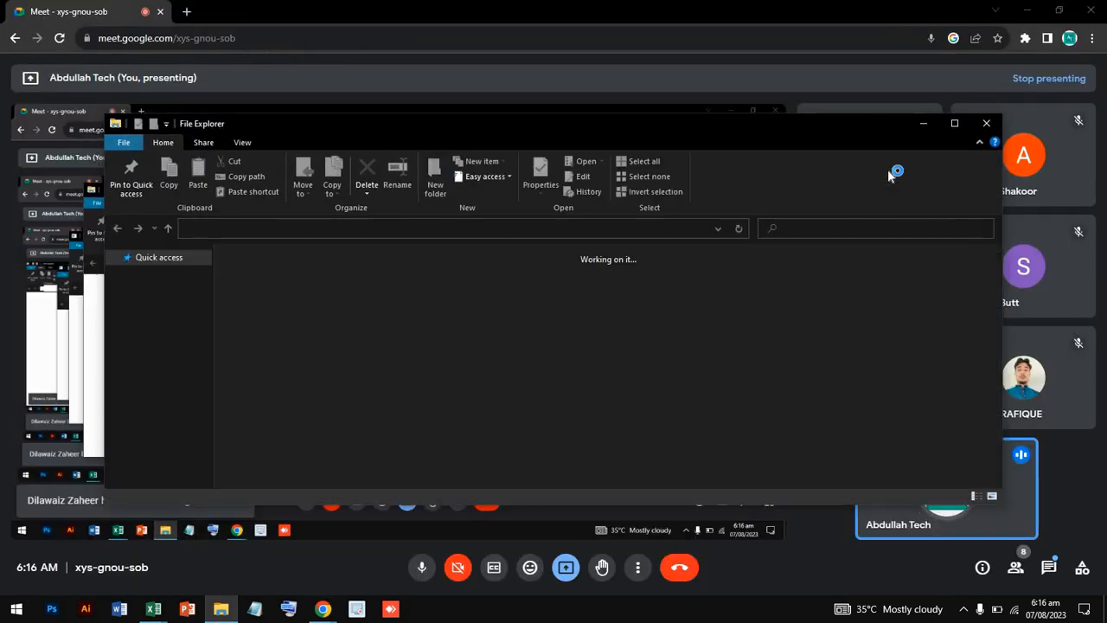
{"action": "left_click", "coordinate": [954, 123]}
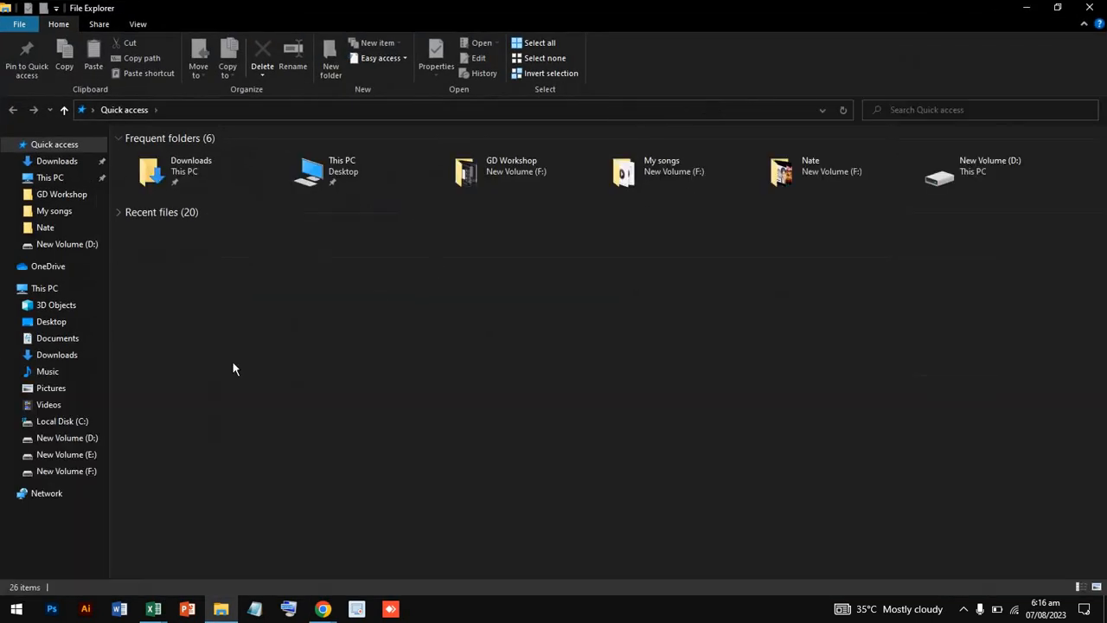
{"action": "double_click", "coordinate": [324, 171]}
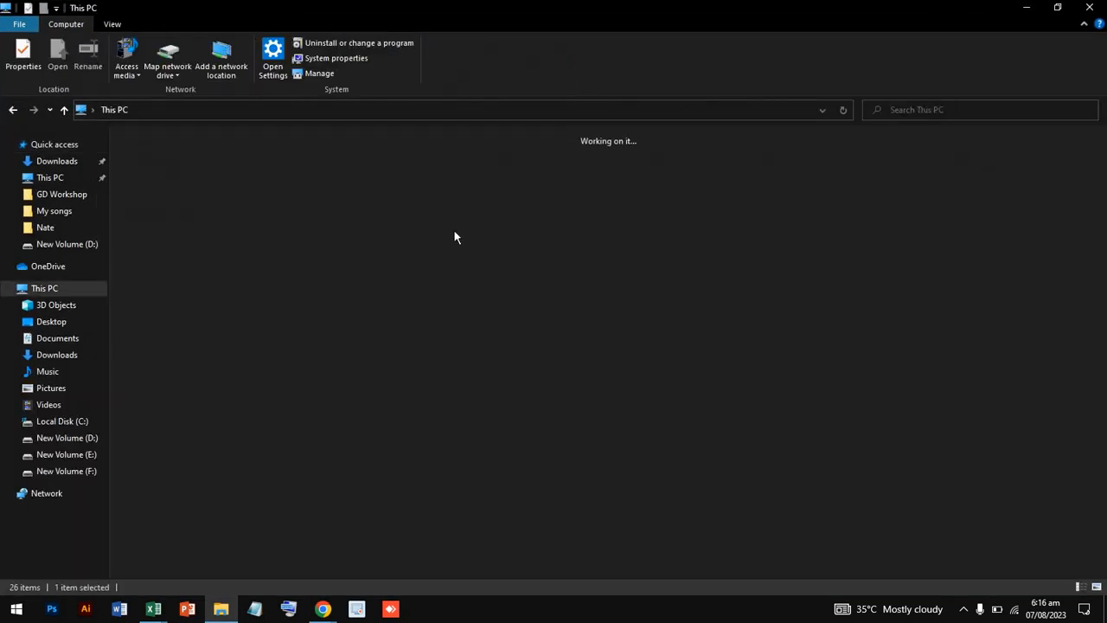
{"action": "double_click", "coordinate": [699, 181]}
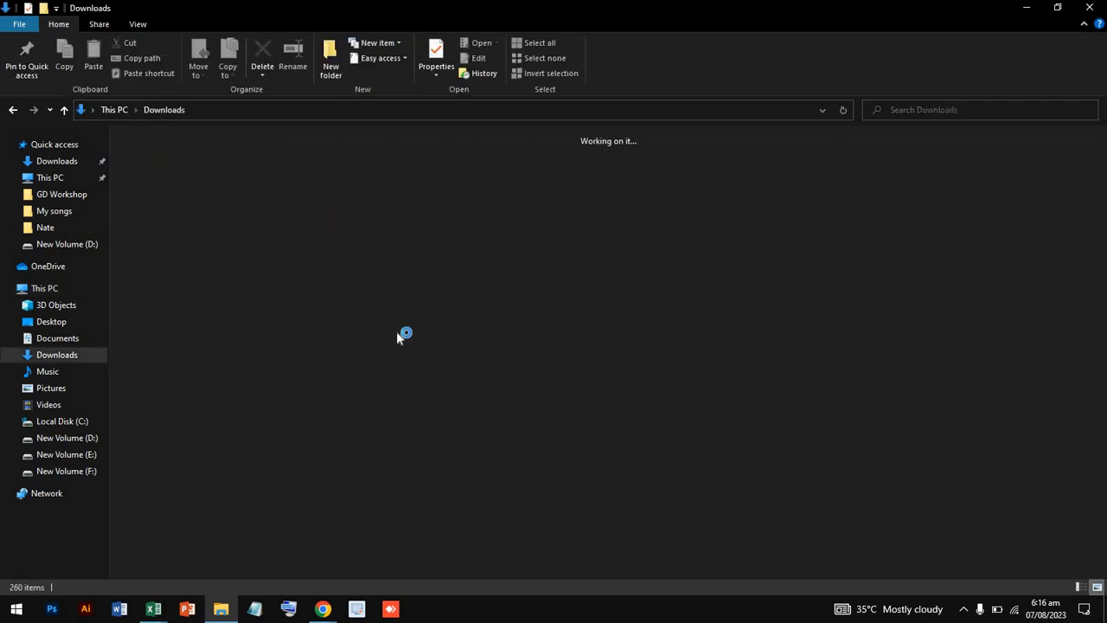
{"action": "scroll", "coordinate": [396, 331], "scroll_direction": "down", "scroll_amount": 10}
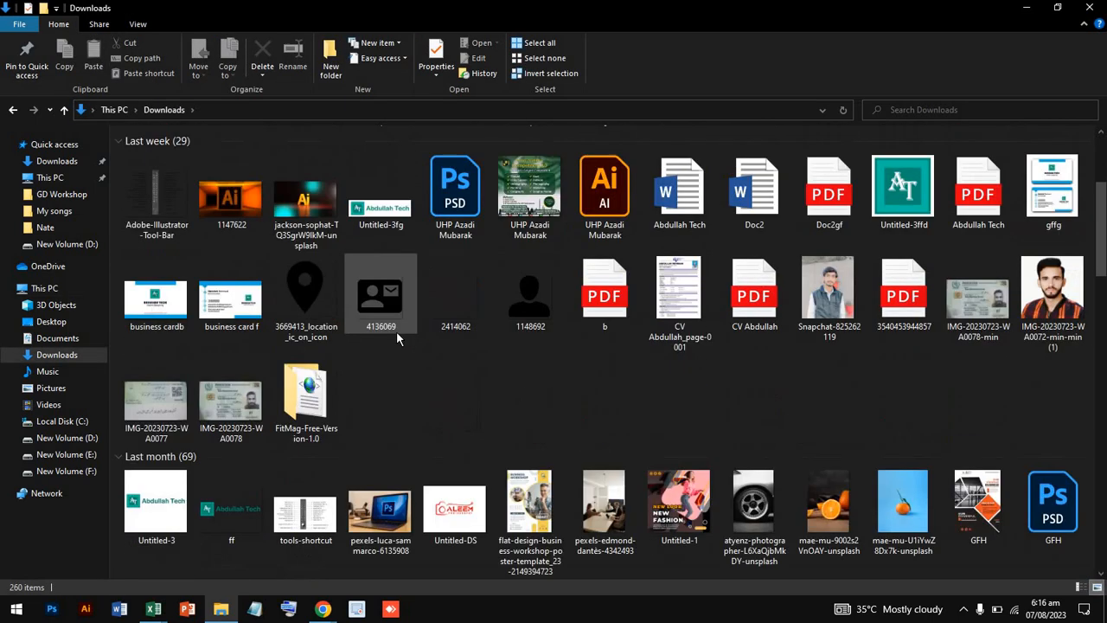
{"action": "scroll", "coordinate": [396, 332], "scroll_direction": "down", "scroll_amount": 5}
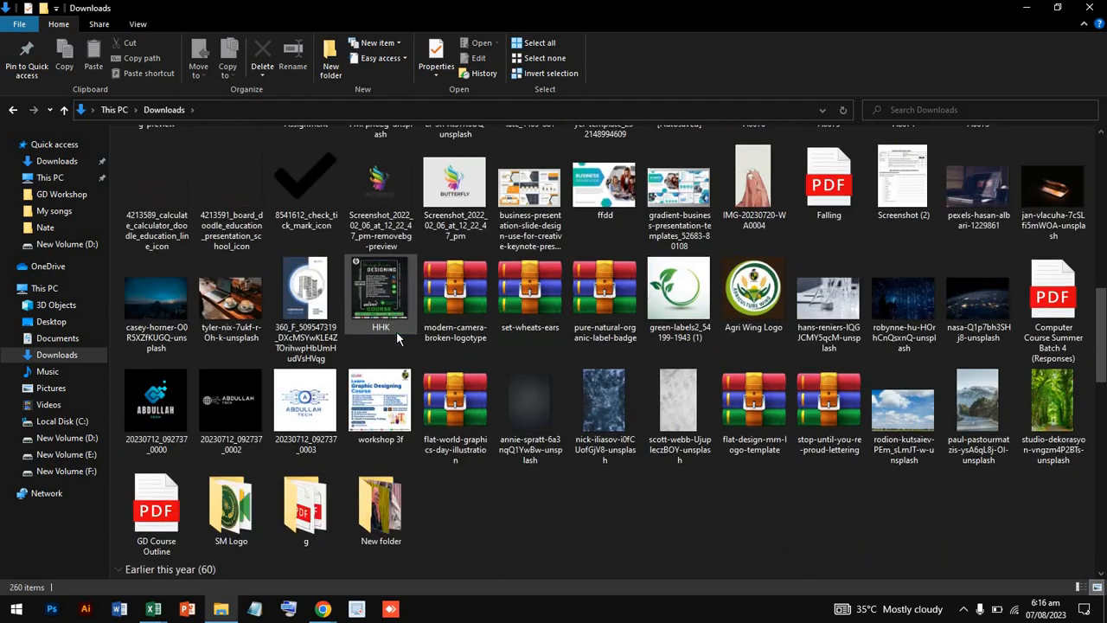
{"action": "scroll", "coordinate": [398, 338], "scroll_direction": "down", "scroll_amount": 4}
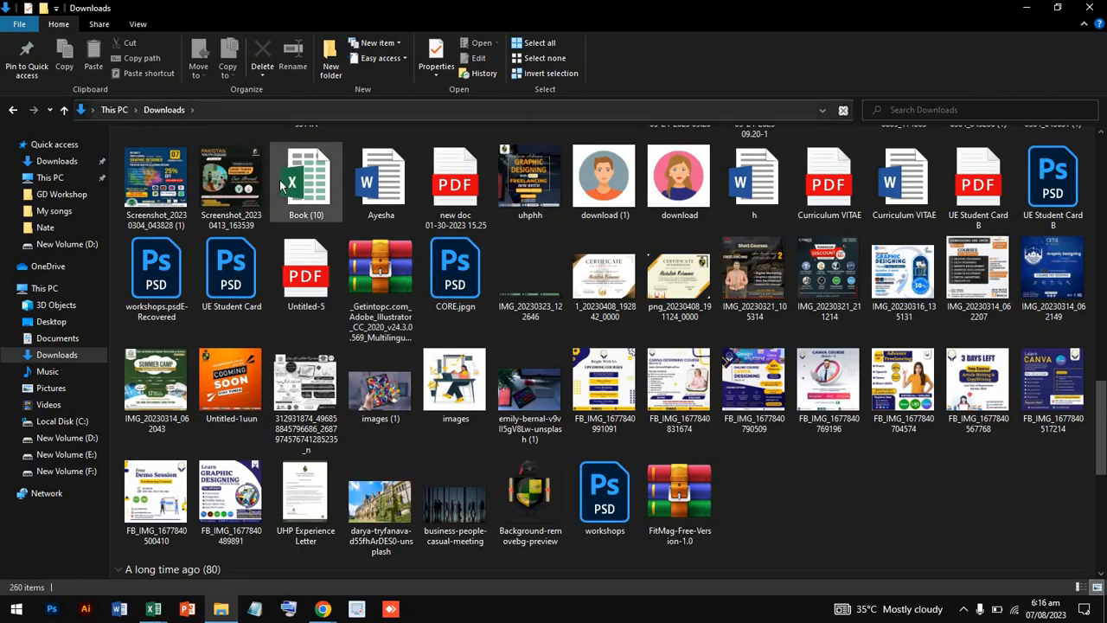
- Search This PC for "exc", open the EXCEL folder from the results and display its files as large icons
{"action": "left_click", "coordinate": [69, 289]}
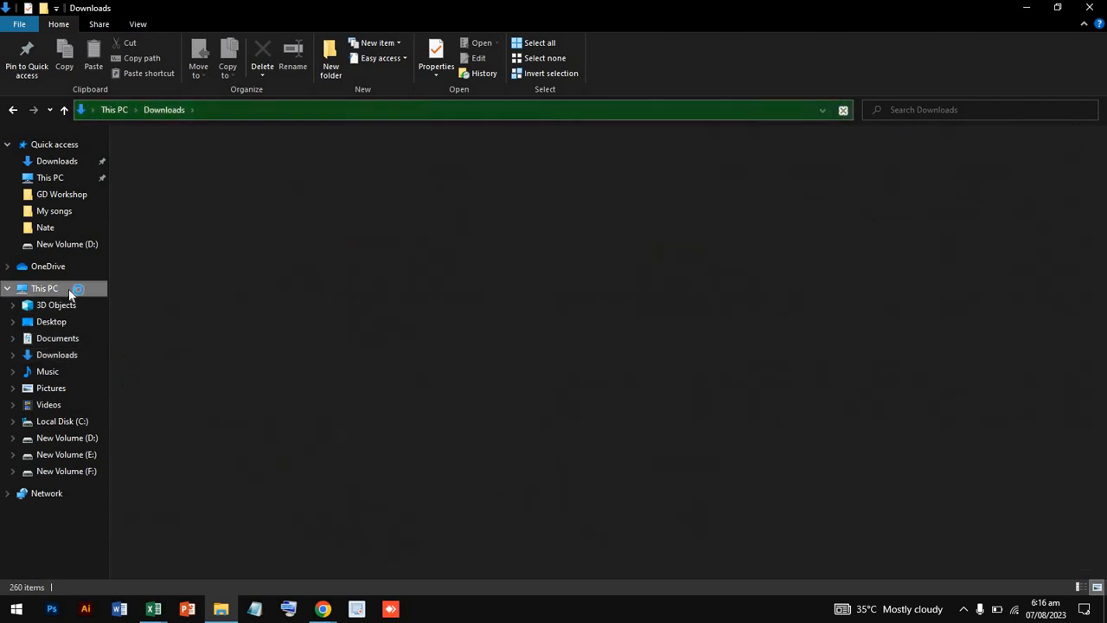
{"action": "left_click", "coordinate": [913, 107]}
{"action": "type", "text": "exc"}
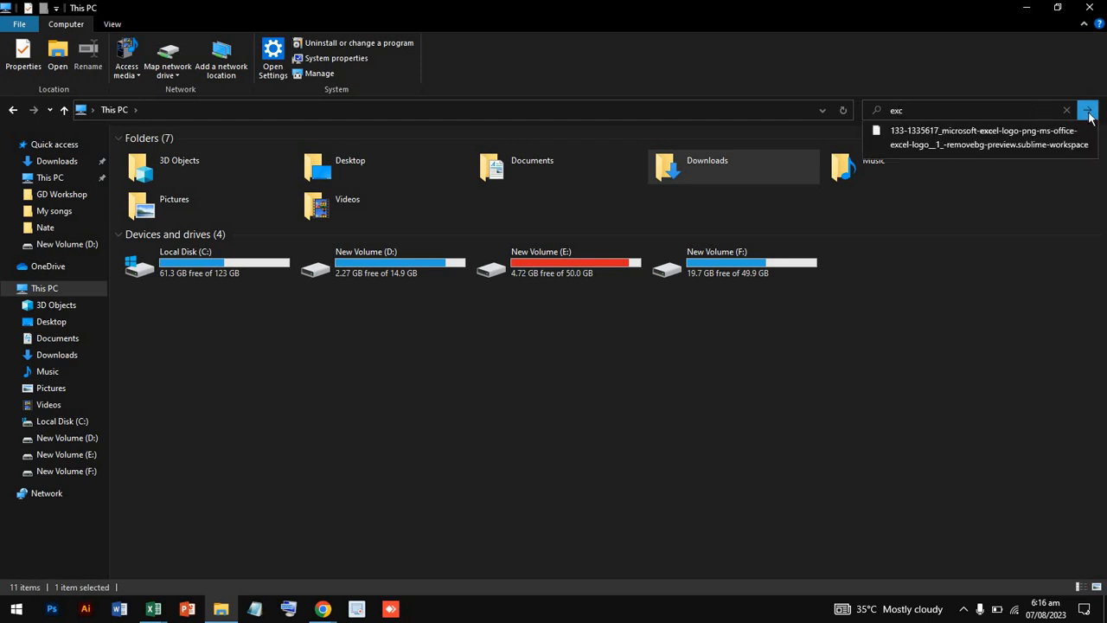
{"action": "left_click", "coordinate": [1088, 112]}
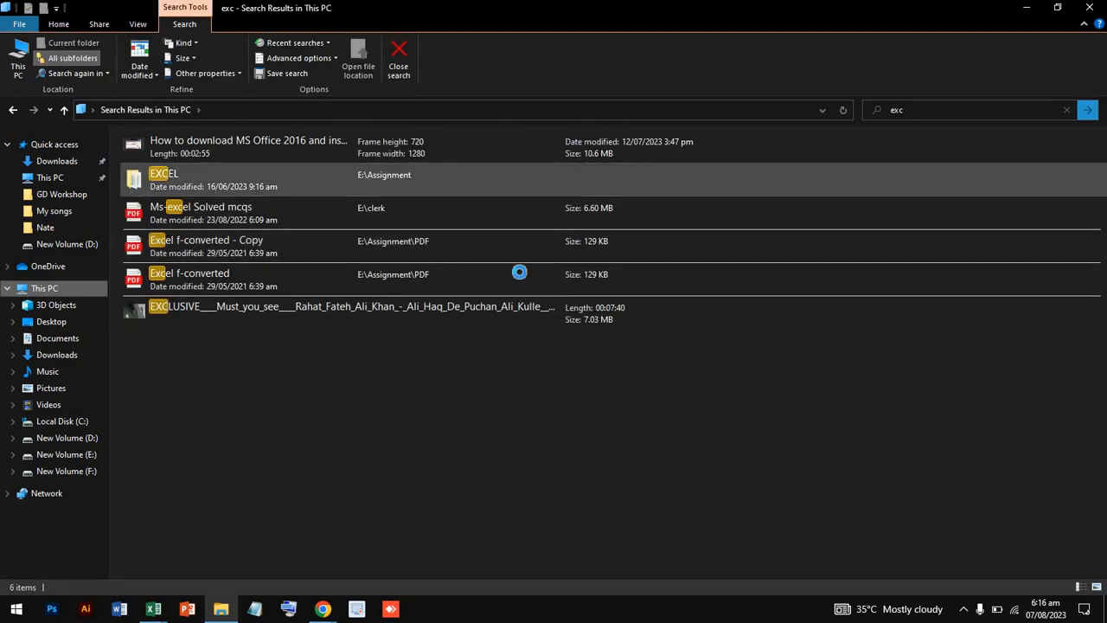
{"action": "double_click", "coordinate": [546, 177]}
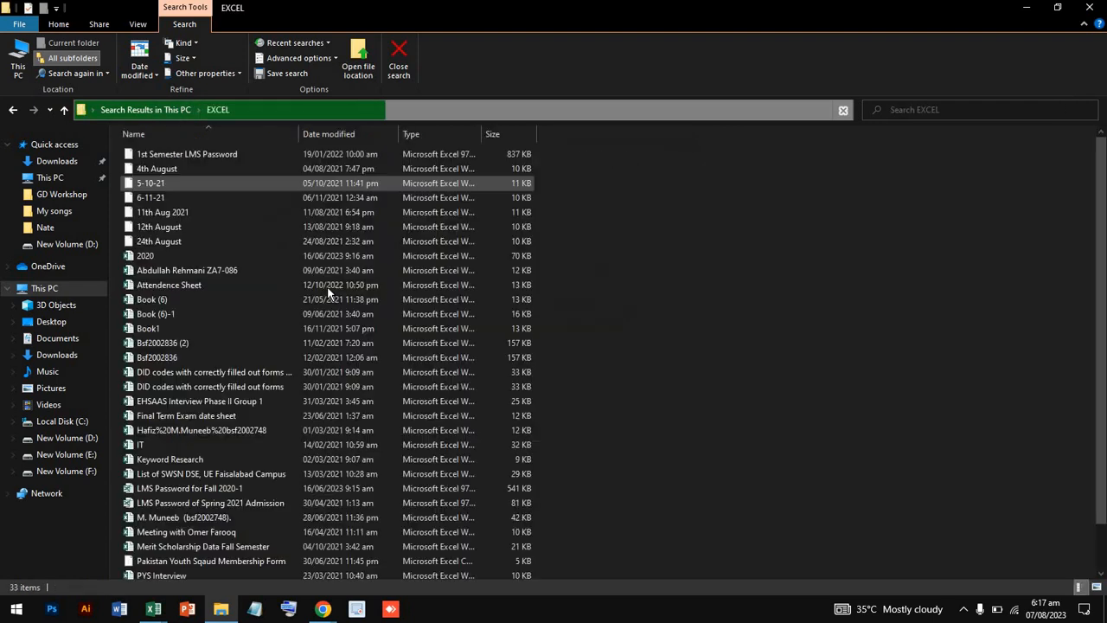
{"action": "left_click", "coordinate": [1096, 586]}
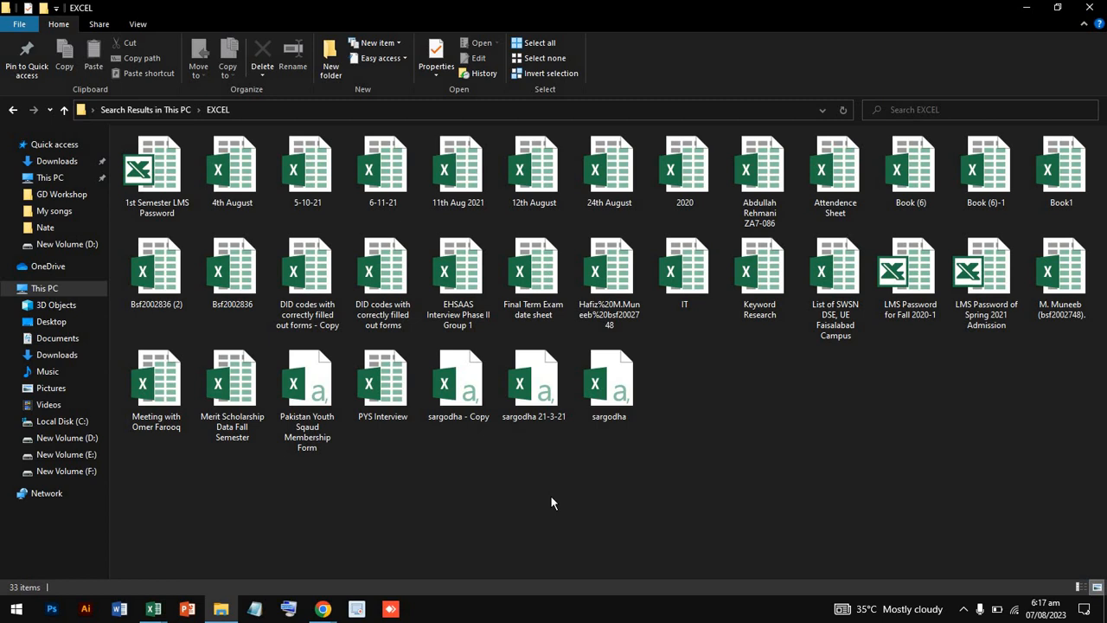
- Open the EHSAAS Interview Phase II Group 1 workbook to inspect it, close it without saving and return to the EXCEL folder
{"action": "double_click", "coordinate": [458, 277]}
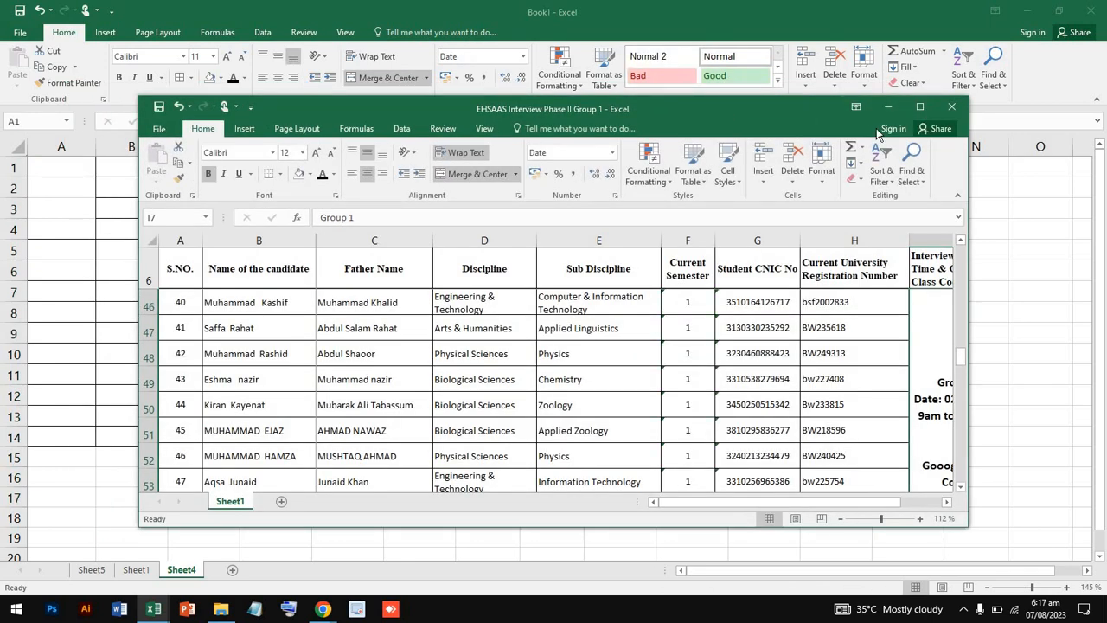
{"action": "left_click", "coordinate": [952, 110]}
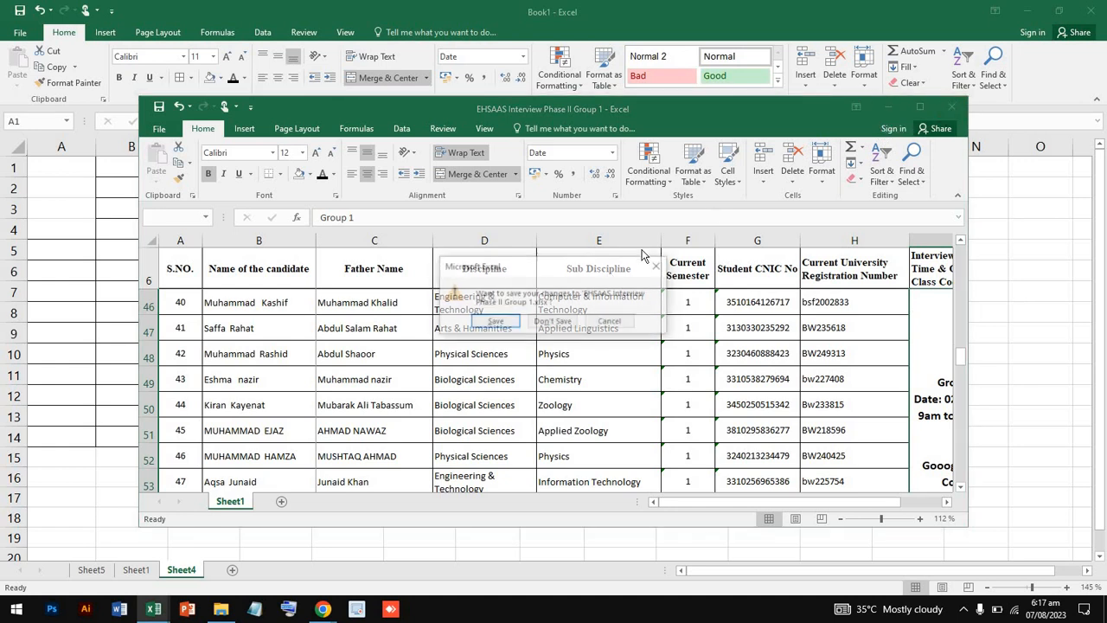
{"action": "left_click", "coordinate": [553, 320]}
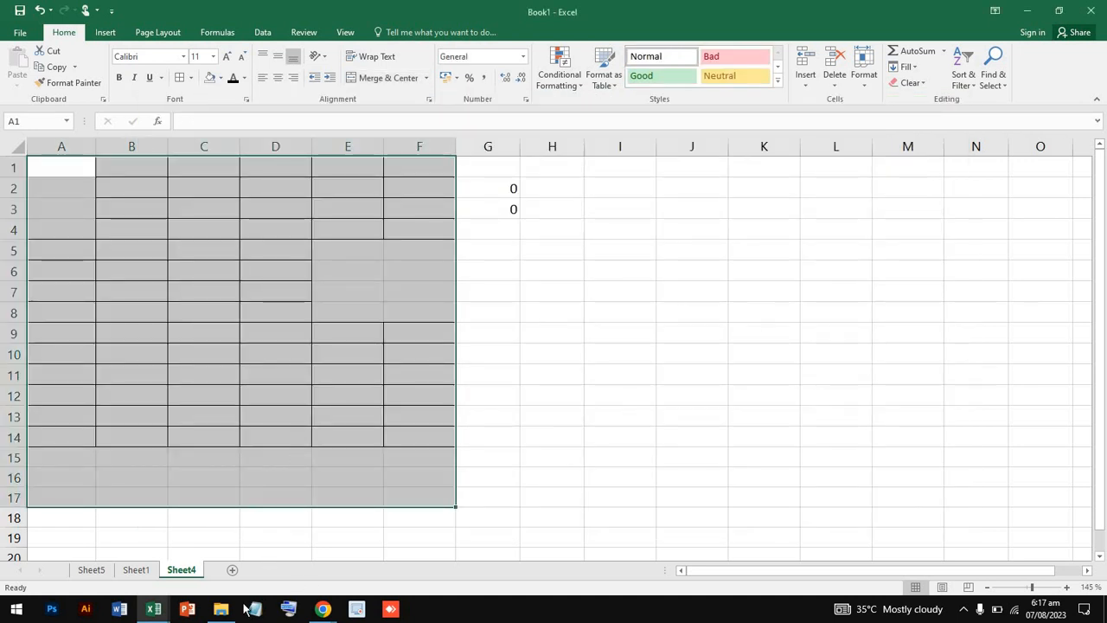
{"action": "left_click", "coordinate": [221, 609]}
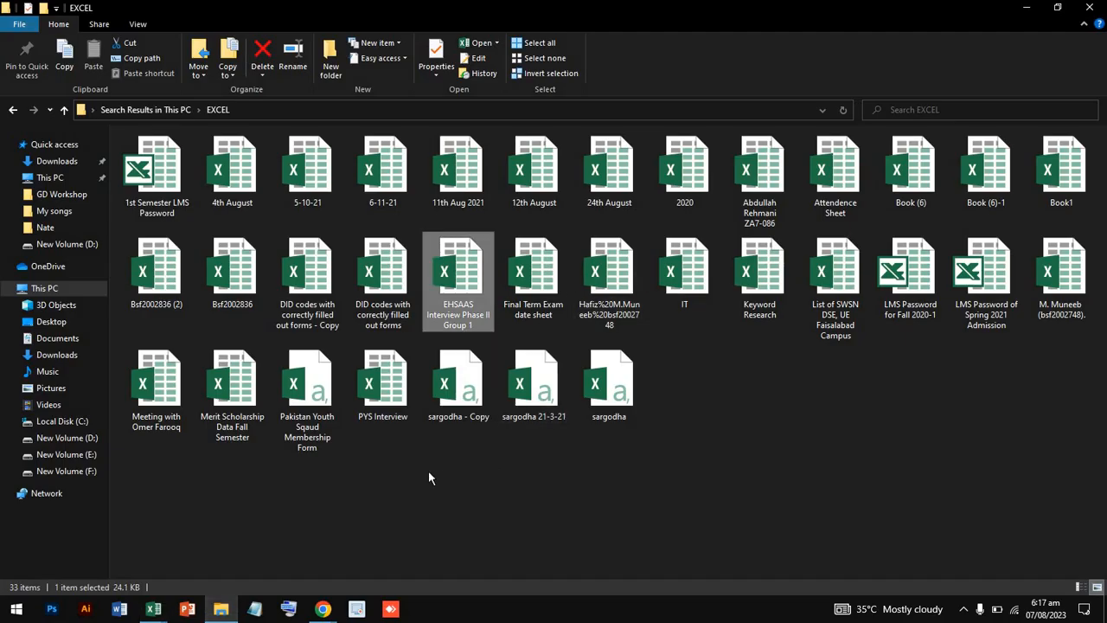
- Open the Keyword Research workbook to inspect its contents, close it and minimize Book1
{"action": "left_click", "coordinate": [428, 473]}
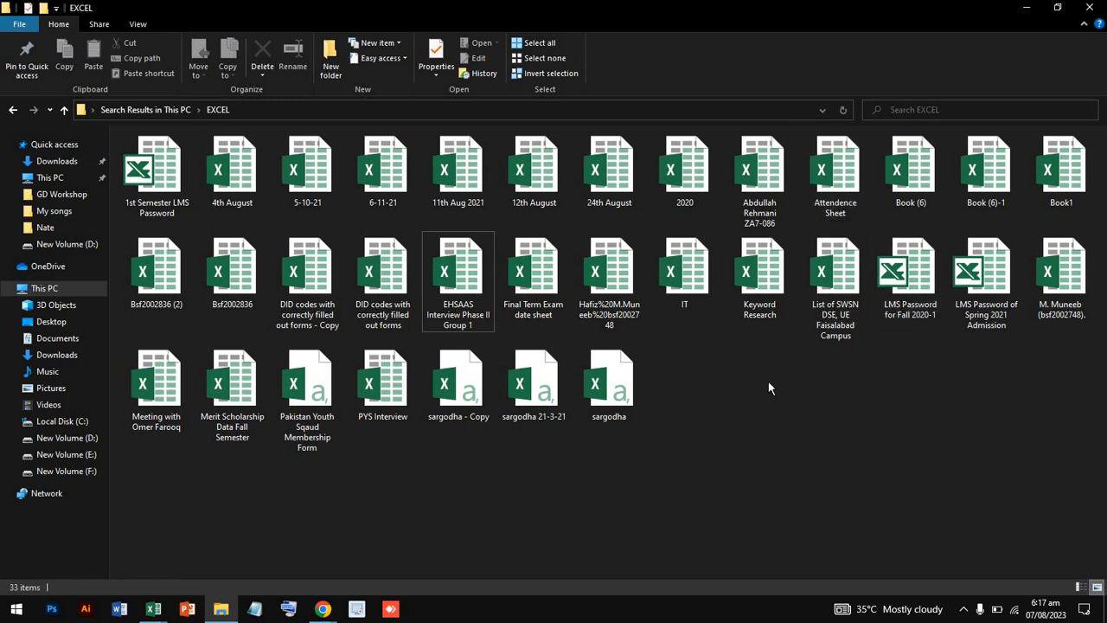
{"action": "double_click", "coordinate": [765, 289]}
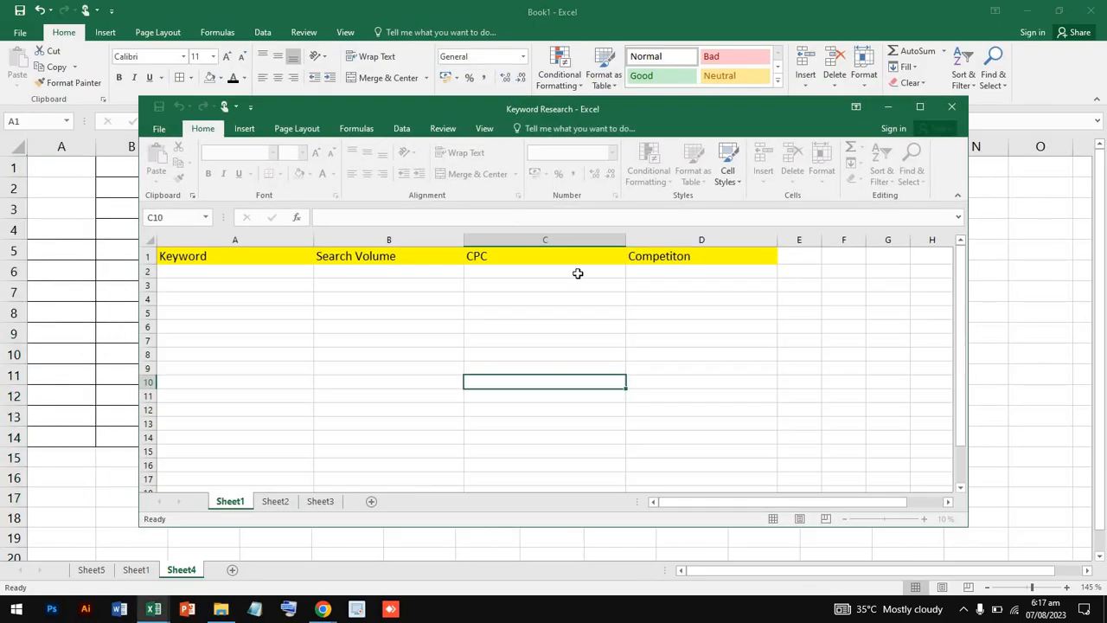
{"action": "left_click", "coordinate": [951, 110]}
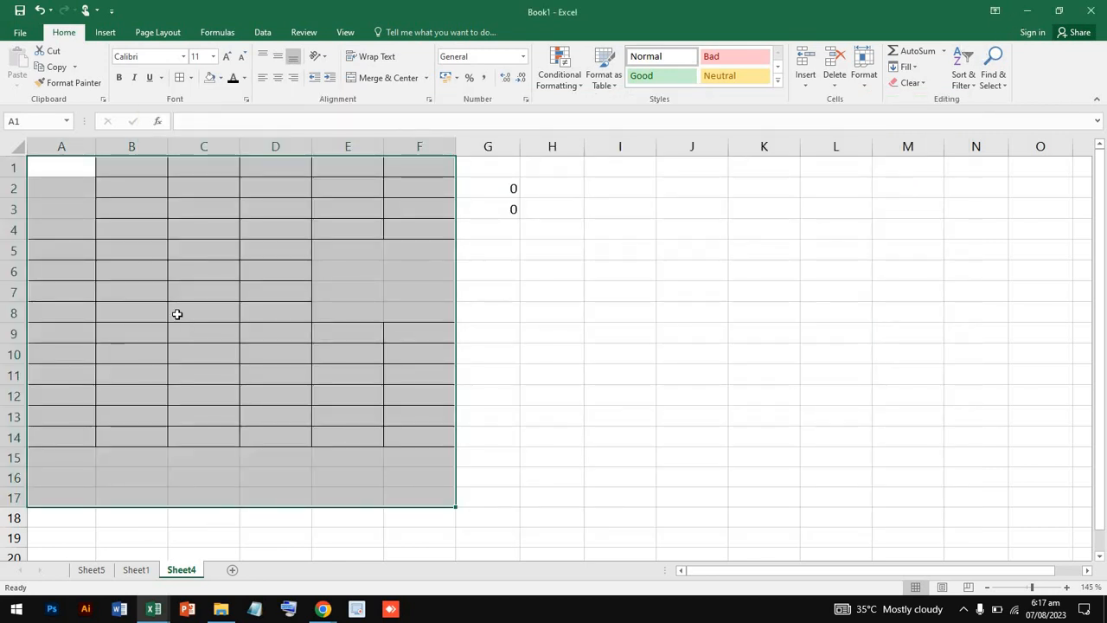
{"action": "left_click", "coordinate": [1027, 10]}
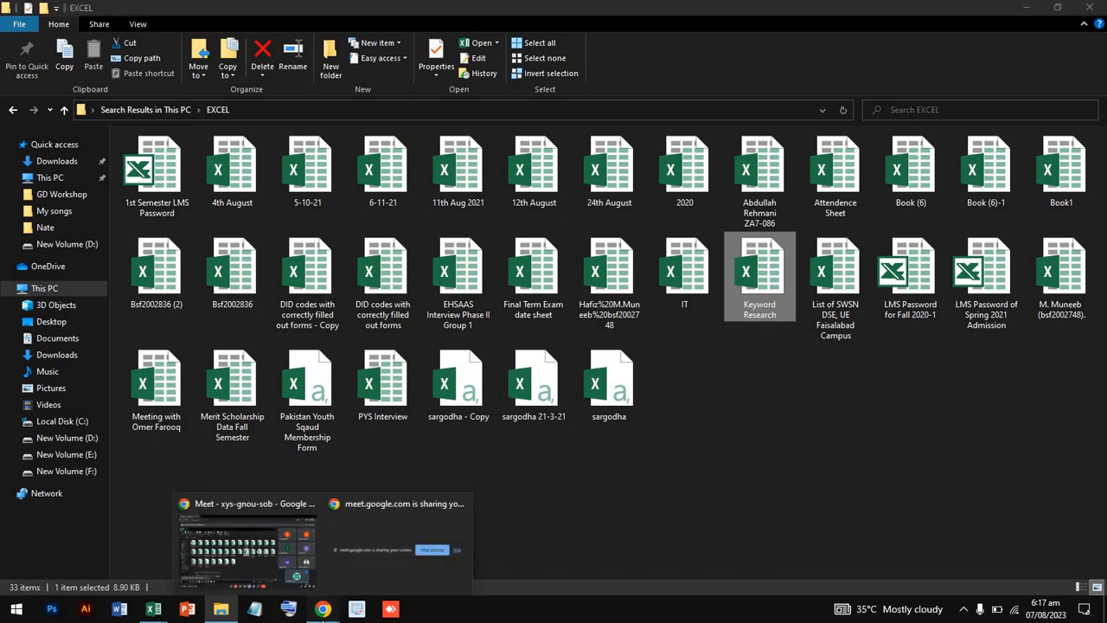
- Switch to Chrome and open a new tab ready for a Google search
{"action": "left_click", "coordinate": [296, 575]}
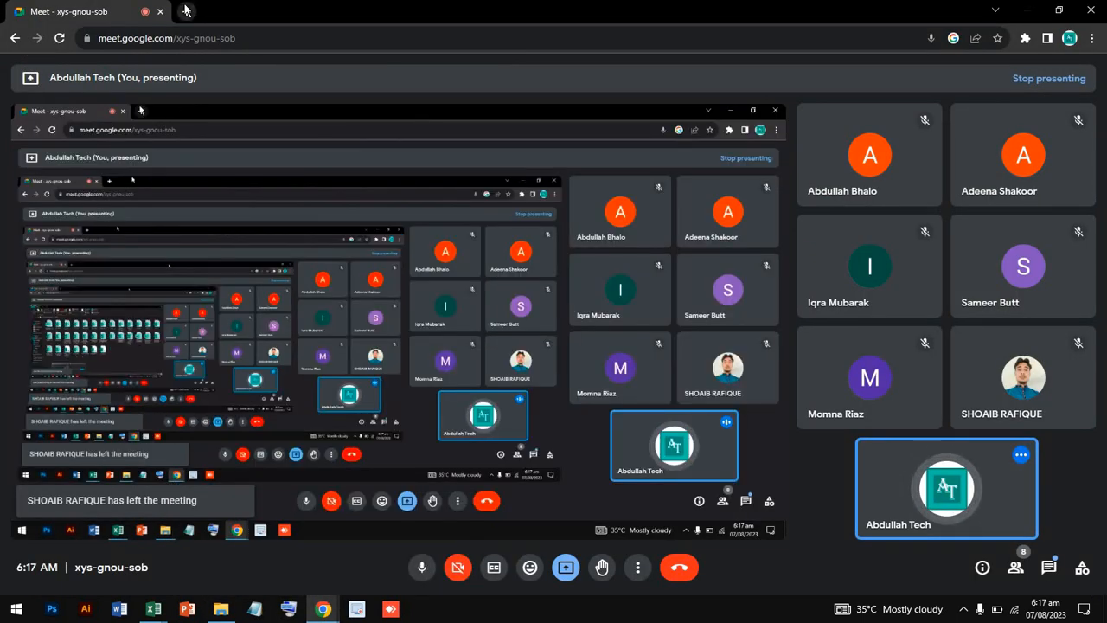
{"action": "key", "text": "ctrl+t"}
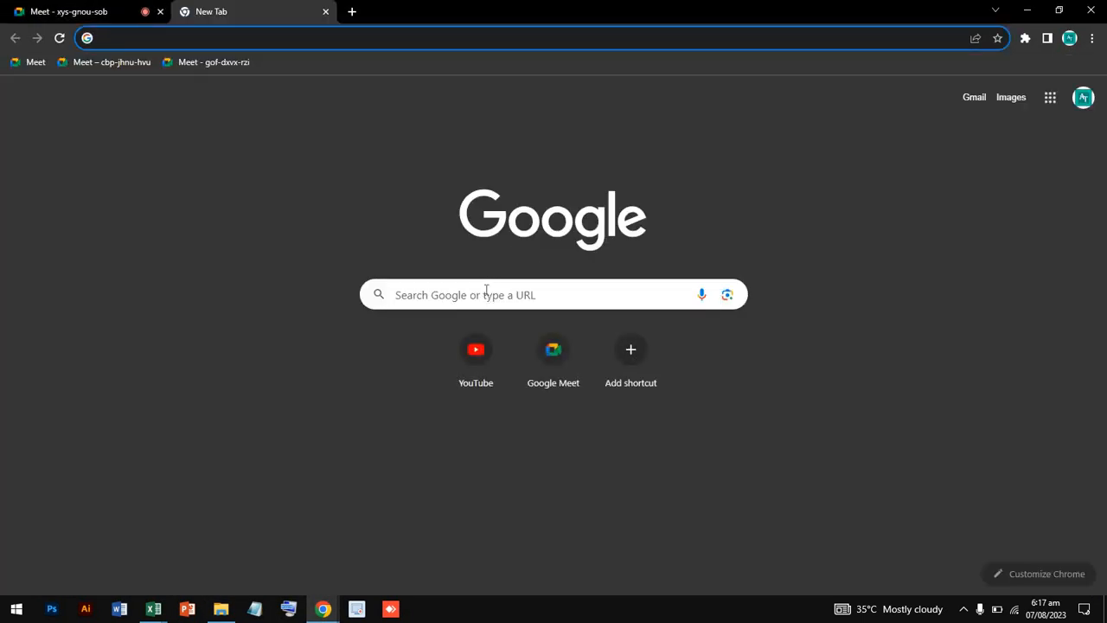
{"action": "left_click", "coordinate": [486, 291]}
{"action": "type", "text": "data"}
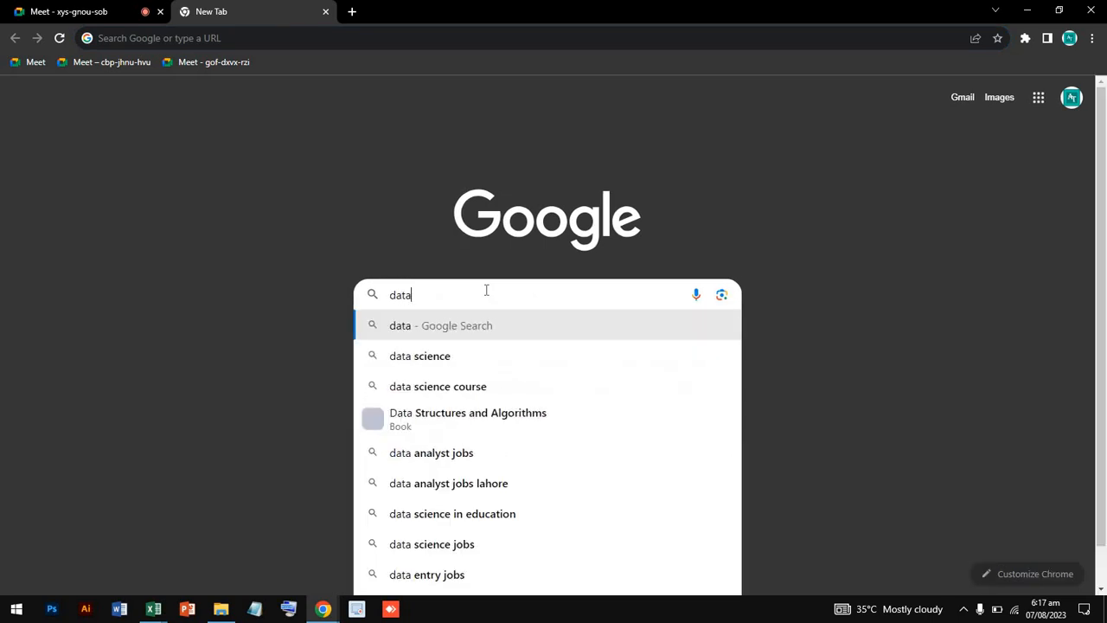
{"action": "key", "text": "BackSpace"}
{"action": "key", "text": "BackSpace"}
{"action": "key", "text": "BackSpace"}
{"action": "key", "text": "BackSpace"}
- Enter "huge data excel" as the Google query and run the suggested search "big data excel sheet download"
{"action": "type", "text": "h"}
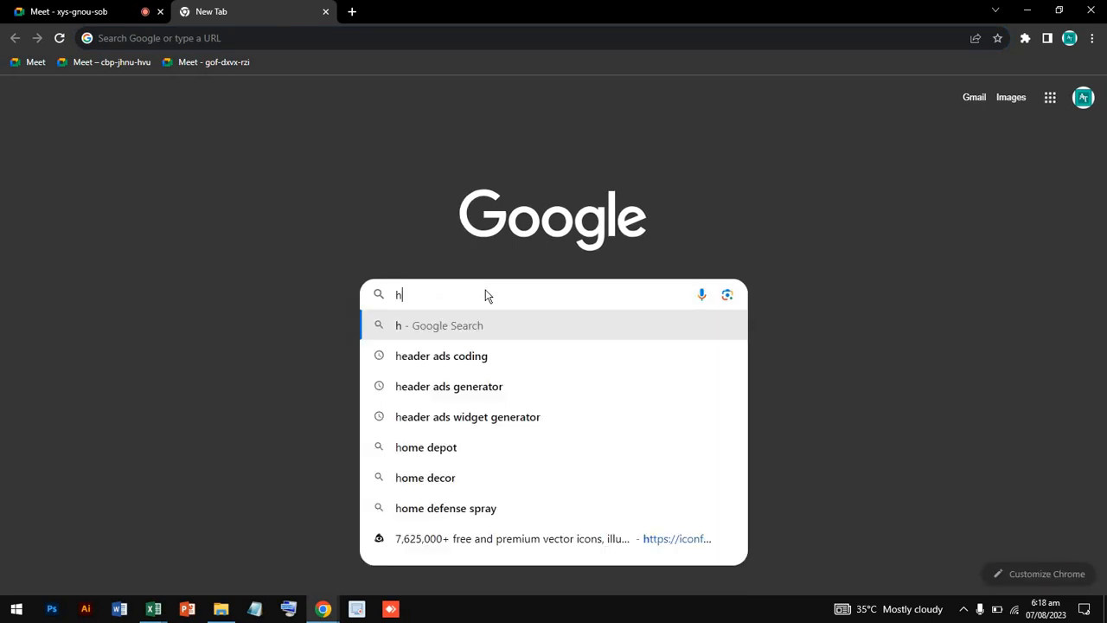
{"action": "type", "text": "uge da"}
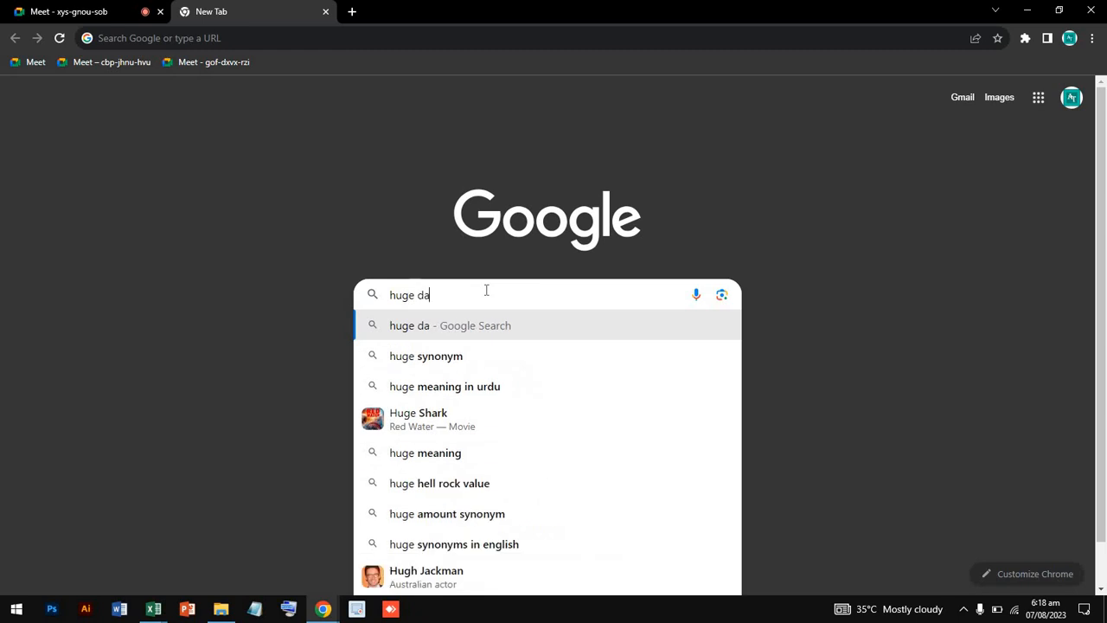
{"action": "type", "text": "ta excel"}
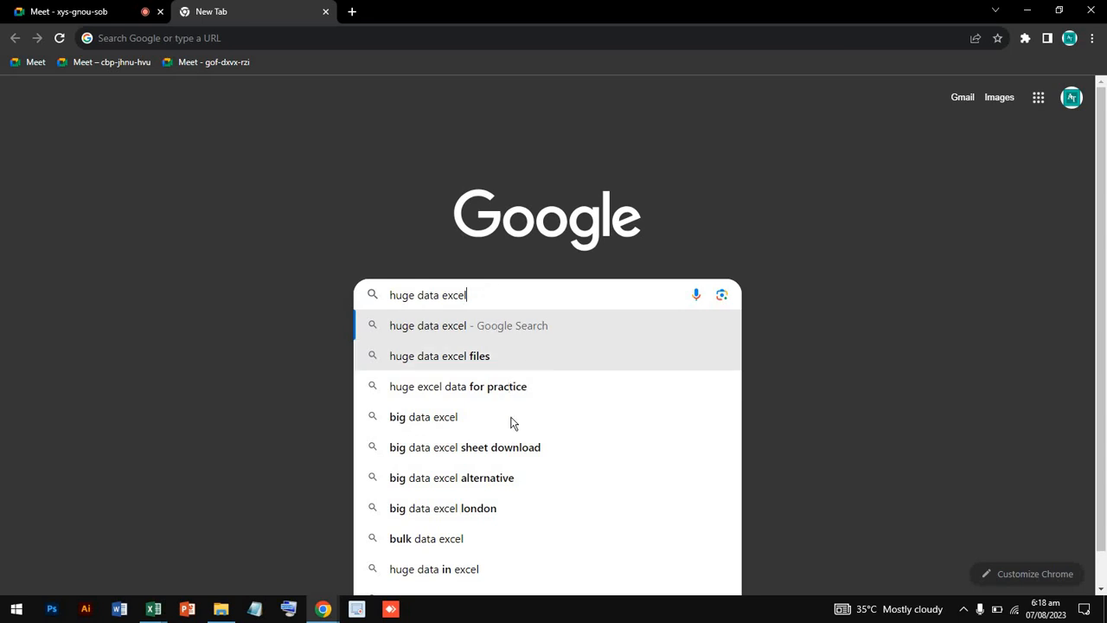
{"action": "left_click", "coordinate": [500, 463]}
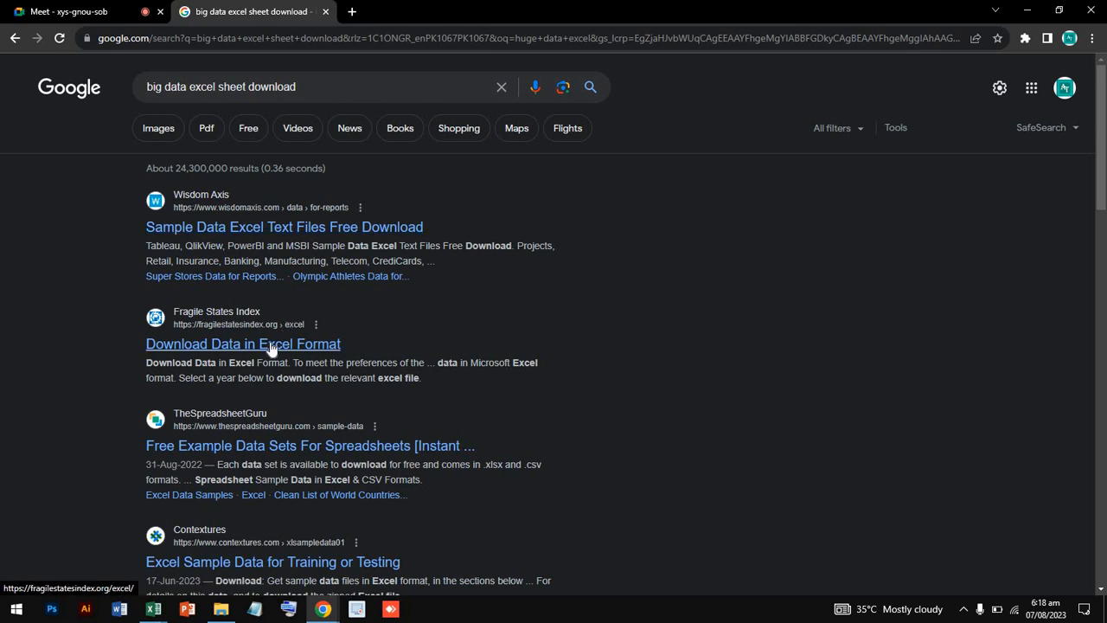
- Run the suggested search "raw data for excel practice download xls" and open the Contextures result Excel Sample Data for Training or Testing
{"action": "left_click", "coordinate": [300, 345]}
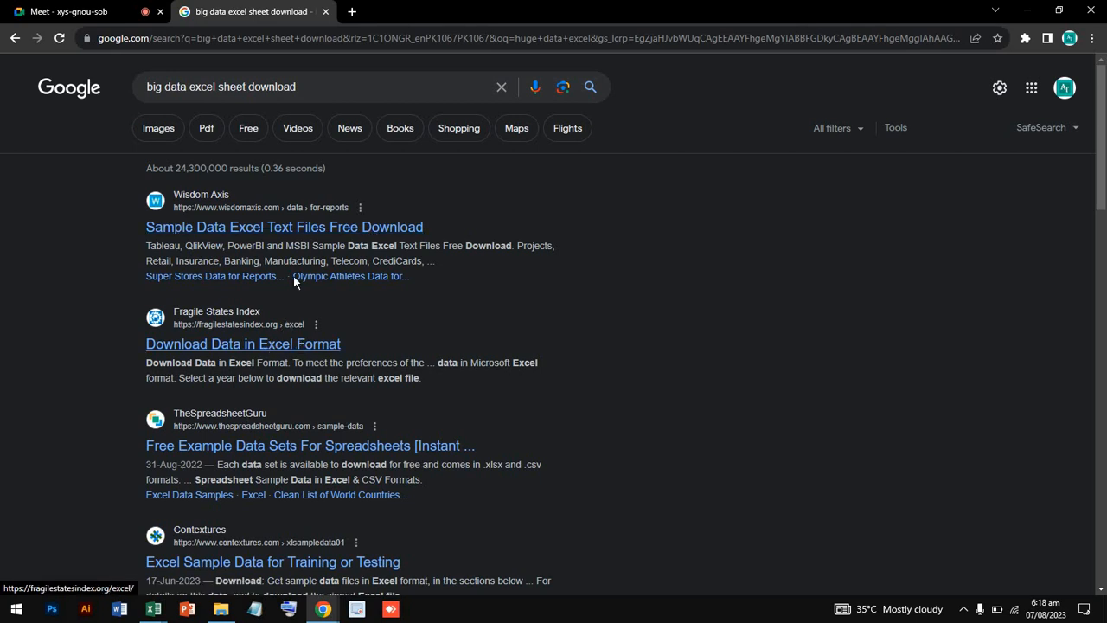
{"action": "left_click", "coordinate": [297, 86]}
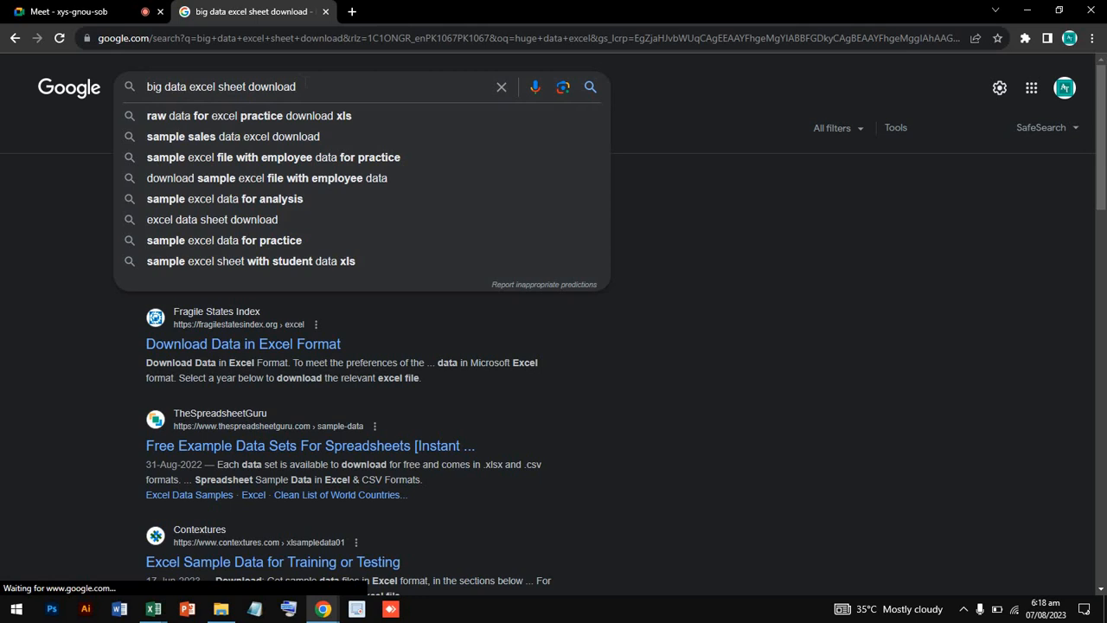
{"action": "left_click", "coordinate": [308, 116]}
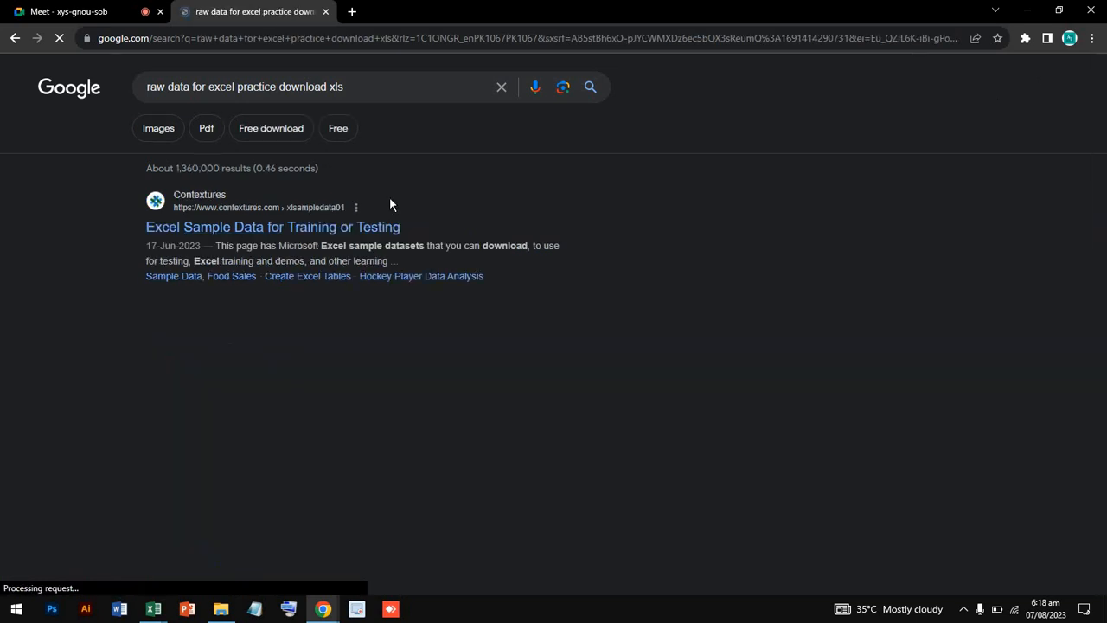
{"action": "left_click", "coordinate": [342, 228]}
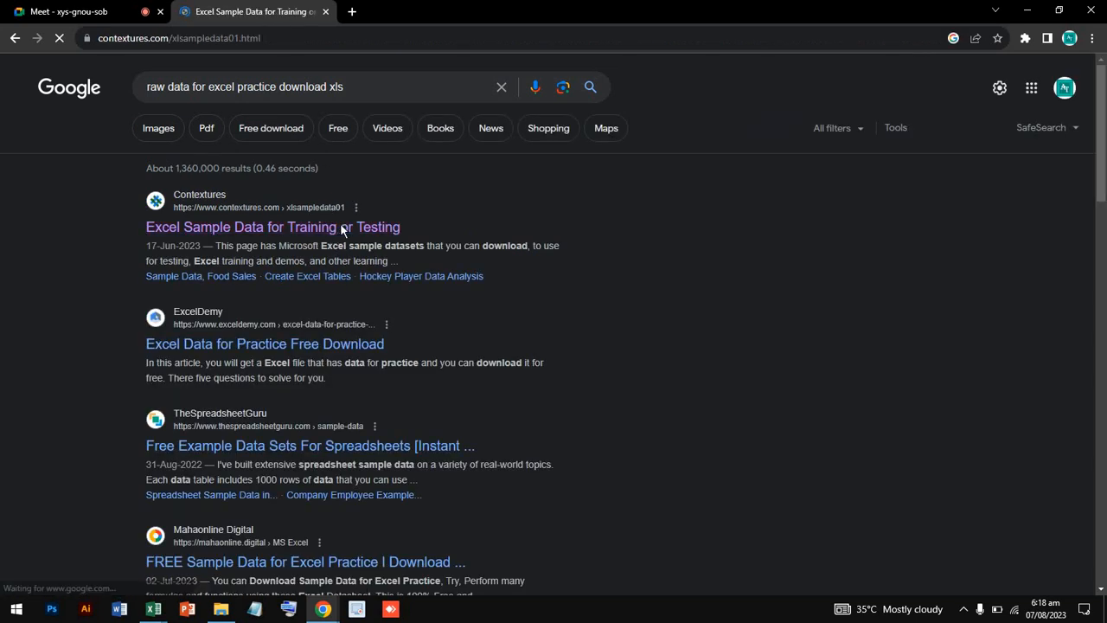
- Look through the Contextures Excel Sample Data page, from the introduction to the Food Sales Data section
{"action": "scroll", "coordinate": [415, 366], "scroll_direction": "down", "scroll_amount": 4}
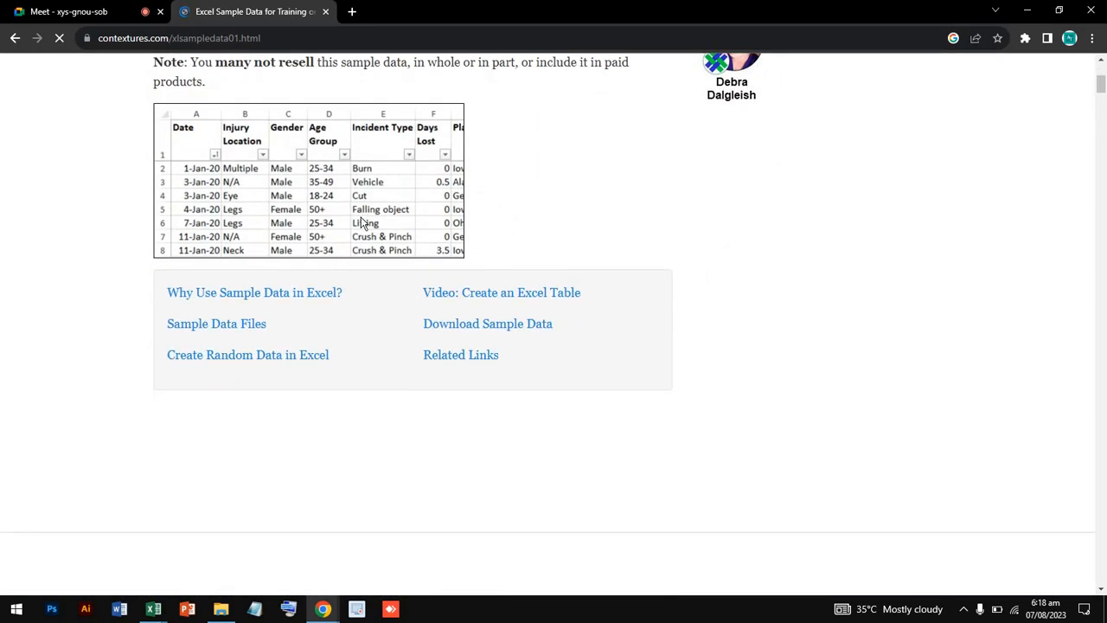
{"action": "scroll", "coordinate": [362, 223], "scroll_direction": "up", "scroll_amount": 4}
{"action": "scroll", "coordinate": [489, 344], "scroll_direction": "down", "scroll_amount": 2}
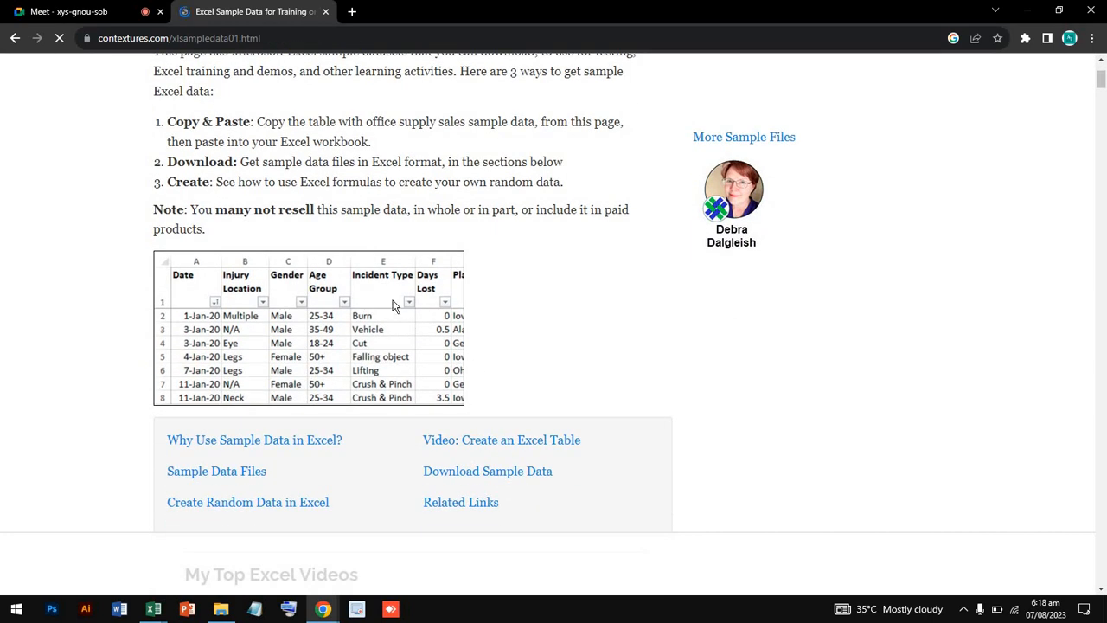
{"action": "scroll", "coordinate": [394, 305], "scroll_direction": "up", "scroll_amount": 2}
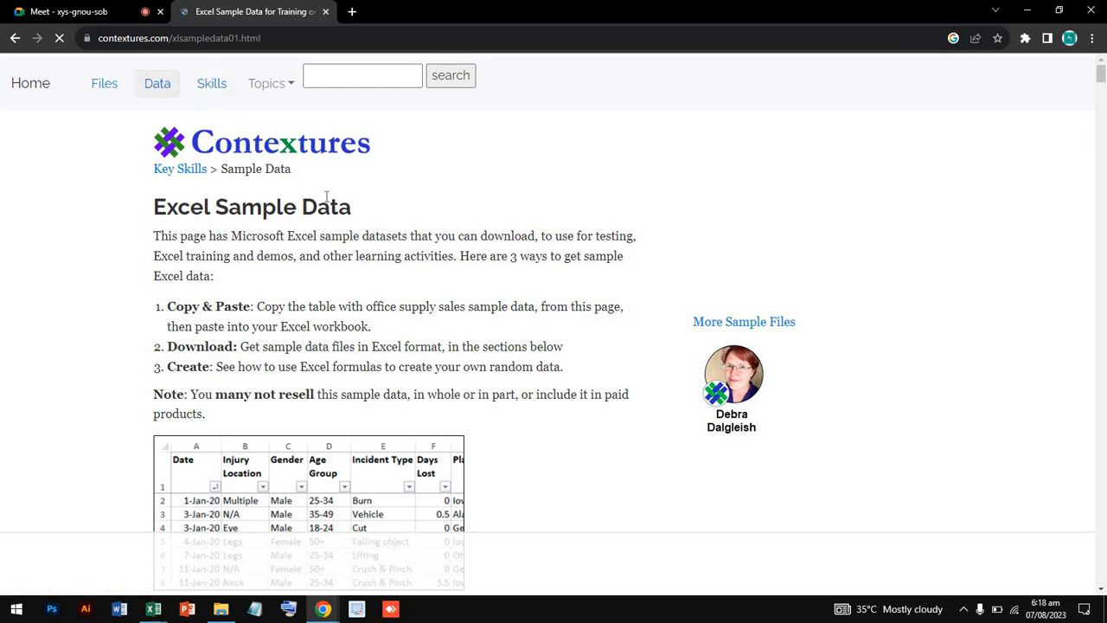
{"action": "scroll", "coordinate": [326, 197], "scroll_direction": "down", "scroll_amount": 1}
{"action": "scroll", "coordinate": [327, 198], "scroll_direction": "down", "scroll_amount": 5}
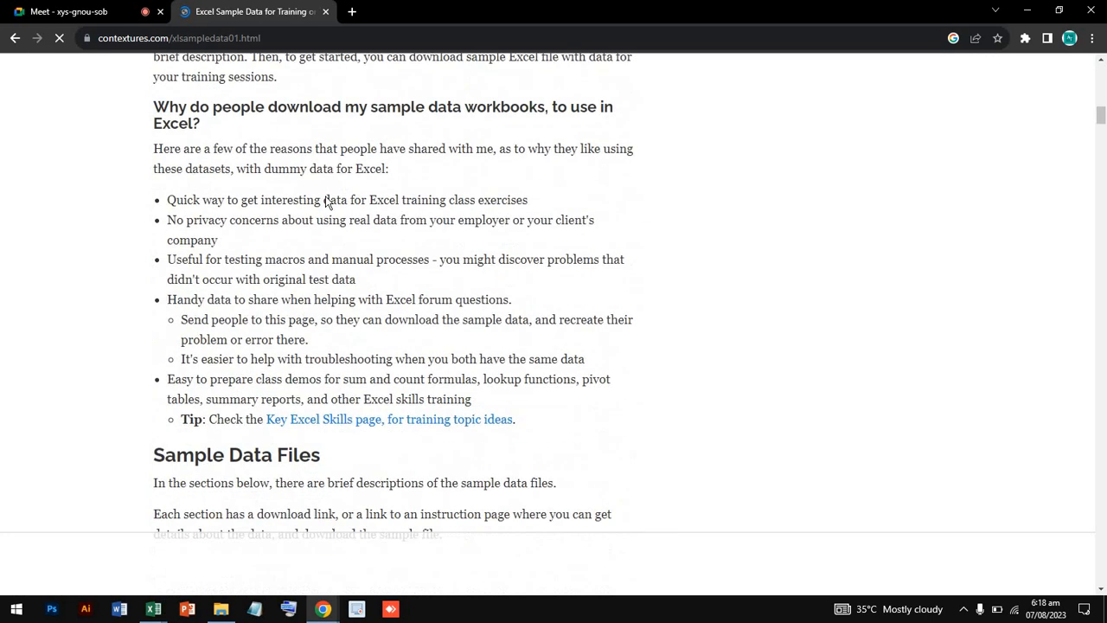
{"action": "scroll", "coordinate": [327, 197], "scroll_direction": "down", "scroll_amount": 10}
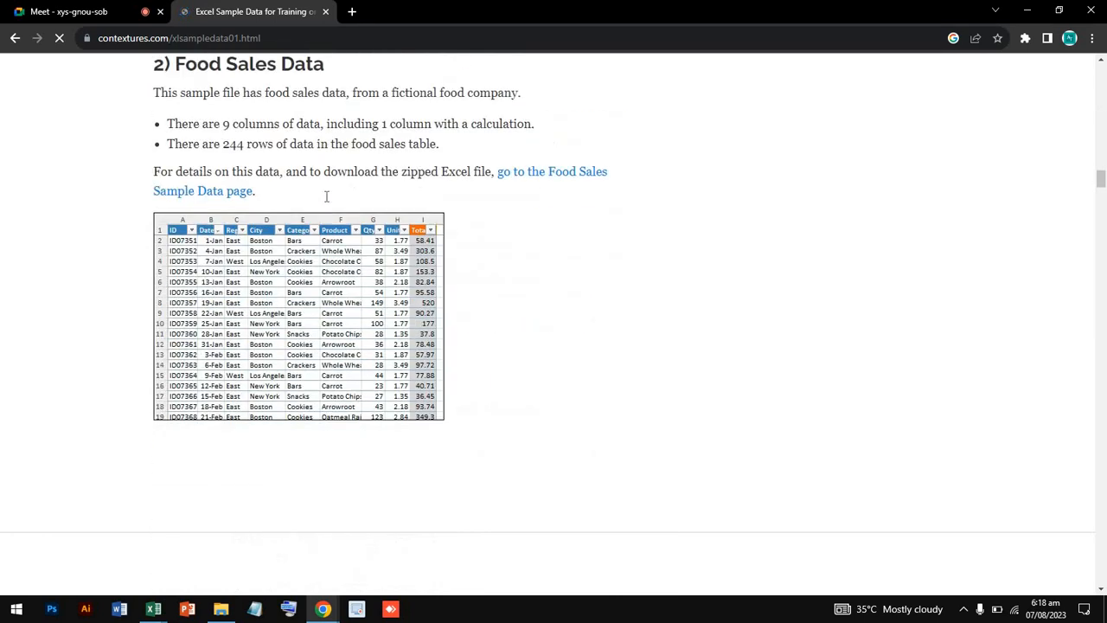
{"action": "scroll", "coordinate": [326, 197], "scroll_direction": "down", "scroll_amount": 5}
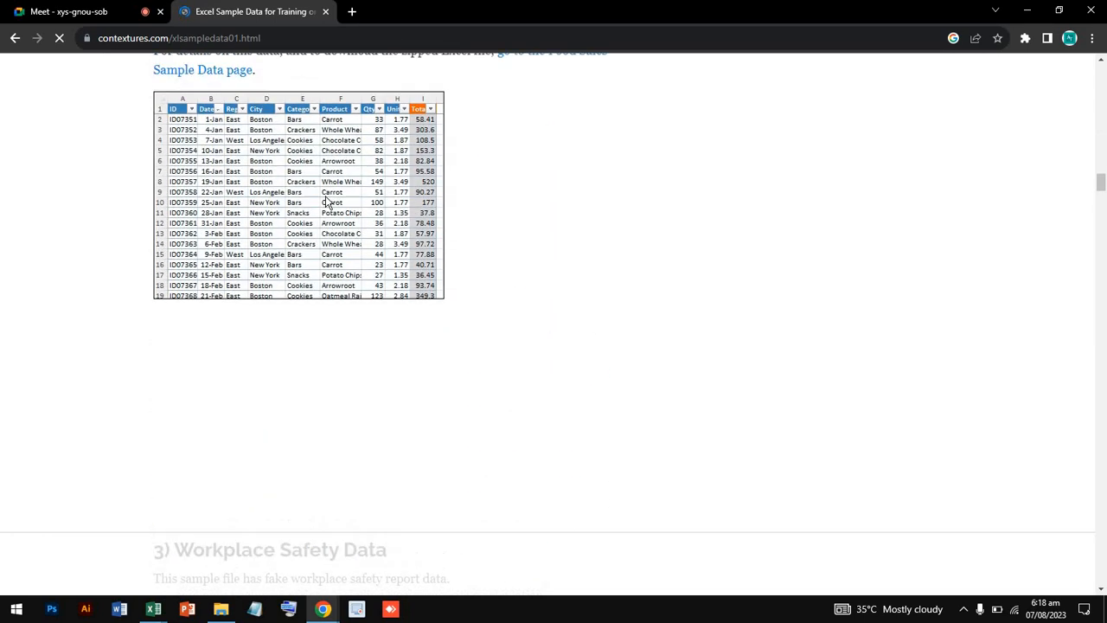
{"action": "scroll", "coordinate": [225, 270], "scroll_direction": "up", "scroll_amount": 2}
{"action": "left_click_drag", "start_coordinate": [164, 249], "coordinate": [248, 290]}
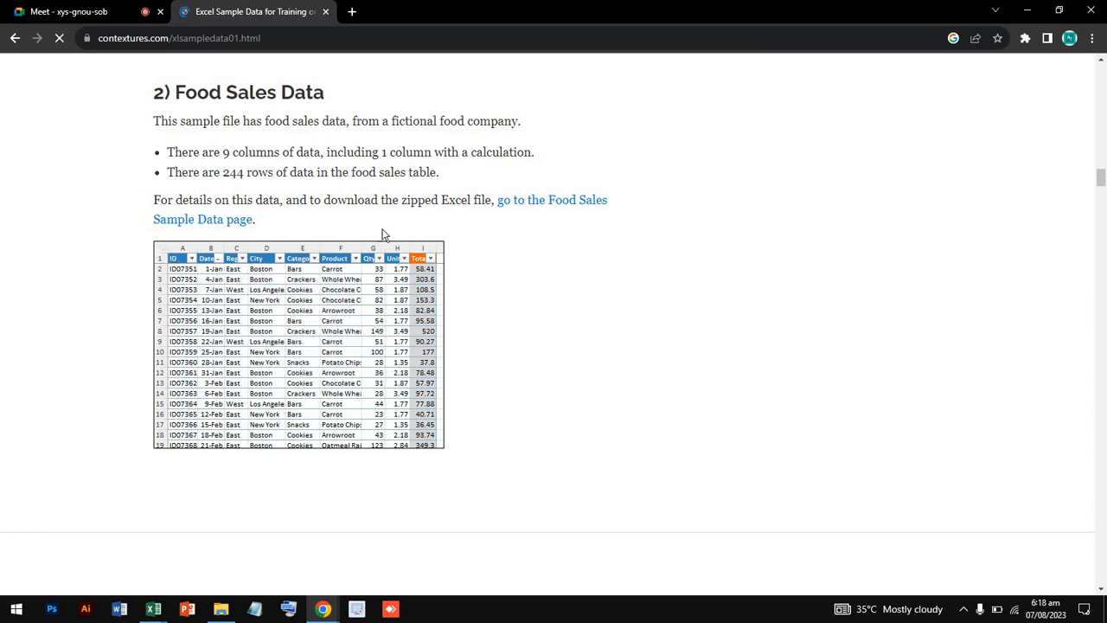
- Try to open the Food Sales Sample Data page and review the Workplace Safety Data description
{"action": "left_click", "coordinate": [549, 202]}
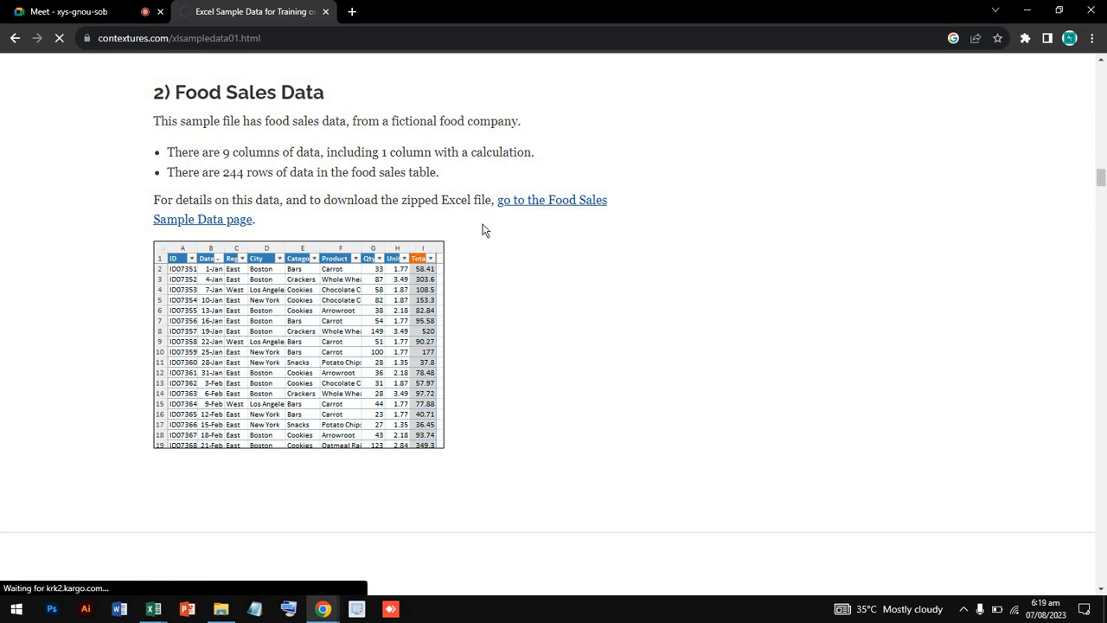
{"action": "scroll", "coordinate": [402, 305], "scroll_direction": "down", "scroll_amount": 4}
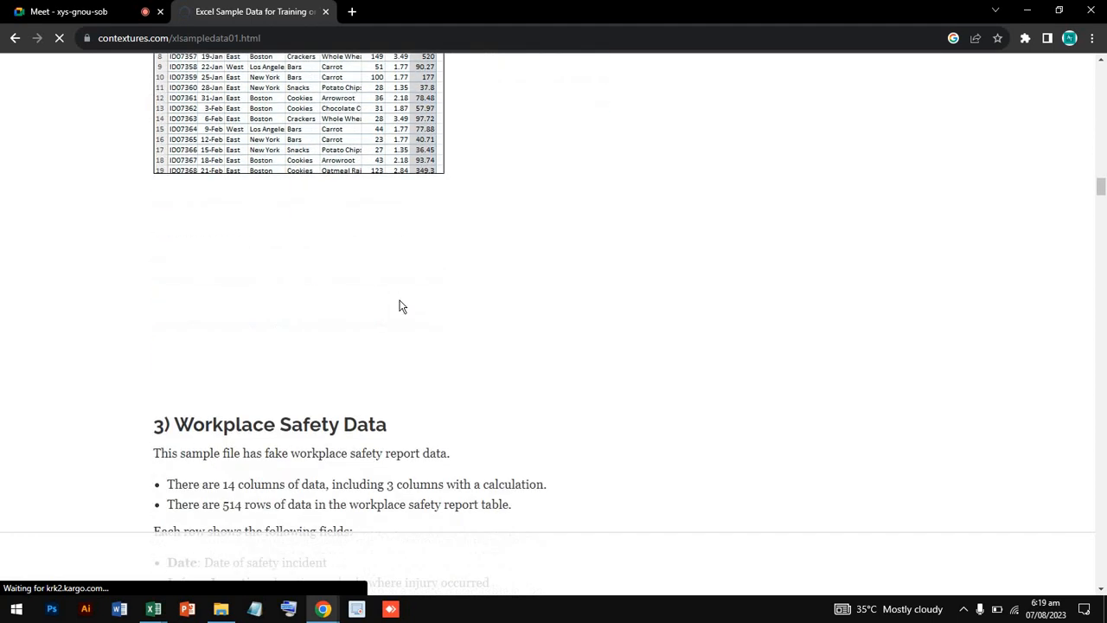
{"action": "scroll", "coordinate": [493, 215], "scroll_direction": "up", "scroll_amount": 4}
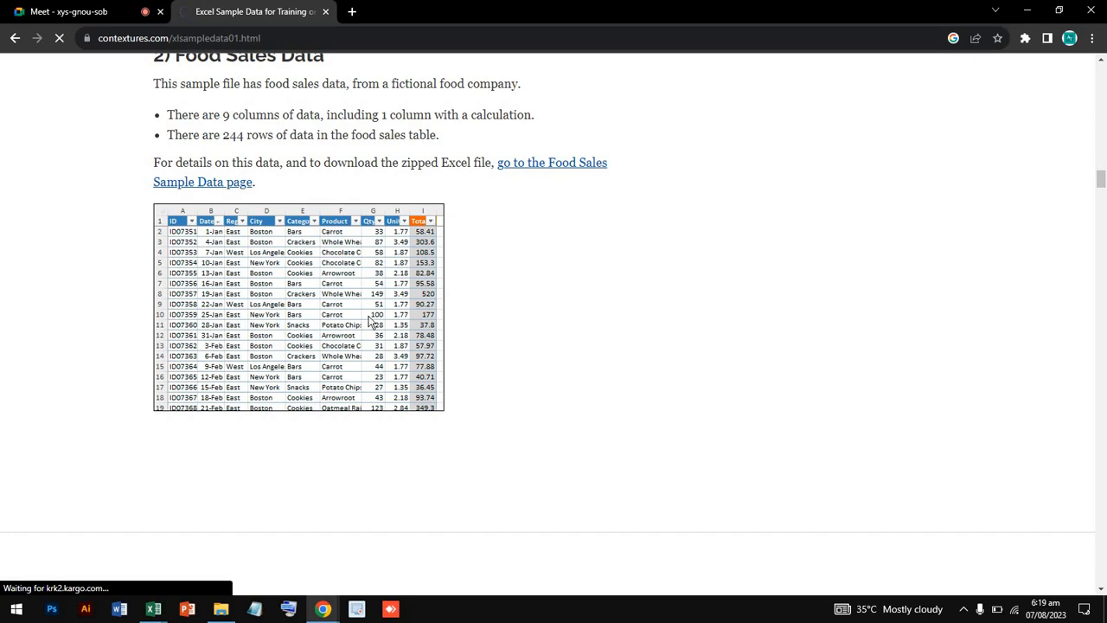
{"action": "scroll", "coordinate": [368, 322], "scroll_direction": "up", "scroll_amount": 12}
{"action": "scroll", "coordinate": [369, 322], "scroll_direction": "down", "scroll_amount": 8}
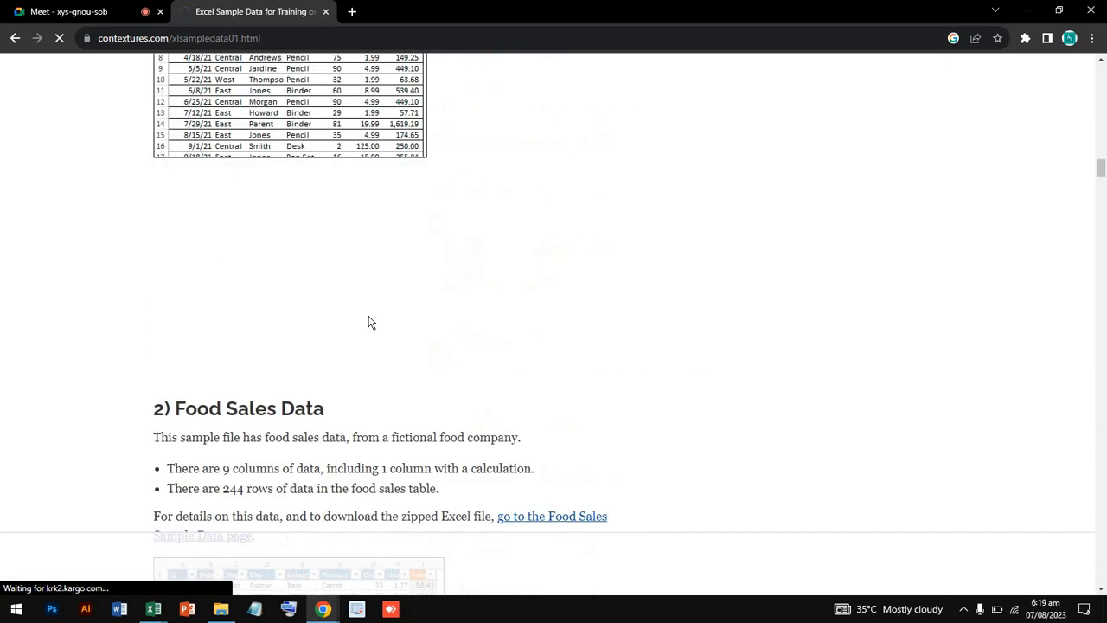
{"action": "scroll", "coordinate": [368, 322], "scroll_direction": "down", "scroll_amount": 12}
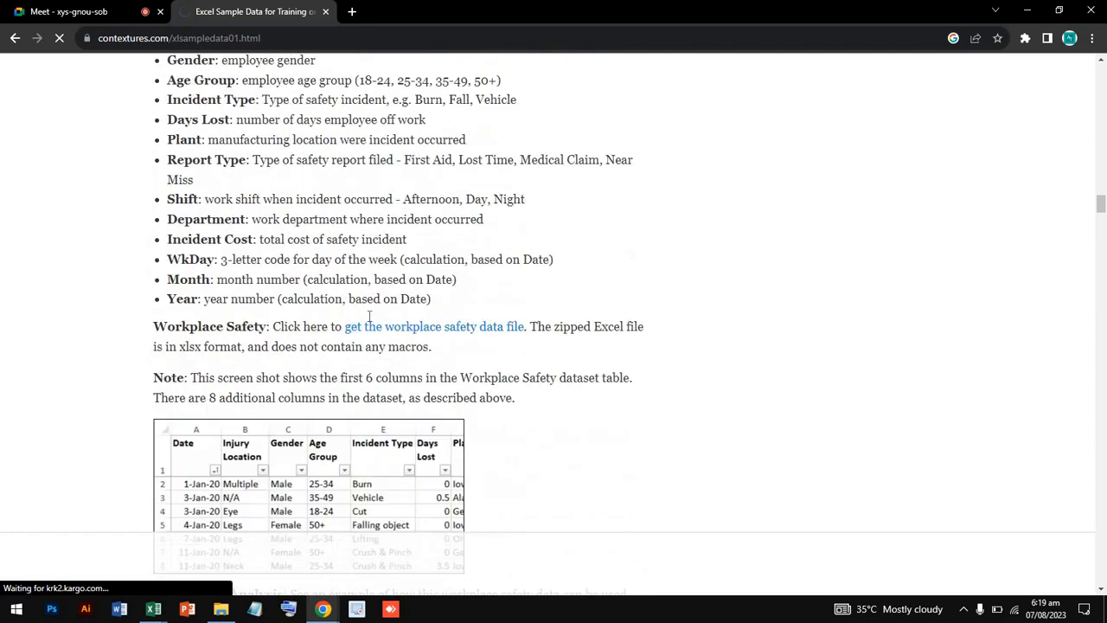
{"action": "scroll", "coordinate": [369, 318], "scroll_direction": "down", "scroll_amount": 4}
{"action": "scroll", "coordinate": [369, 317], "scroll_direction": "up", "scroll_amount": 6}
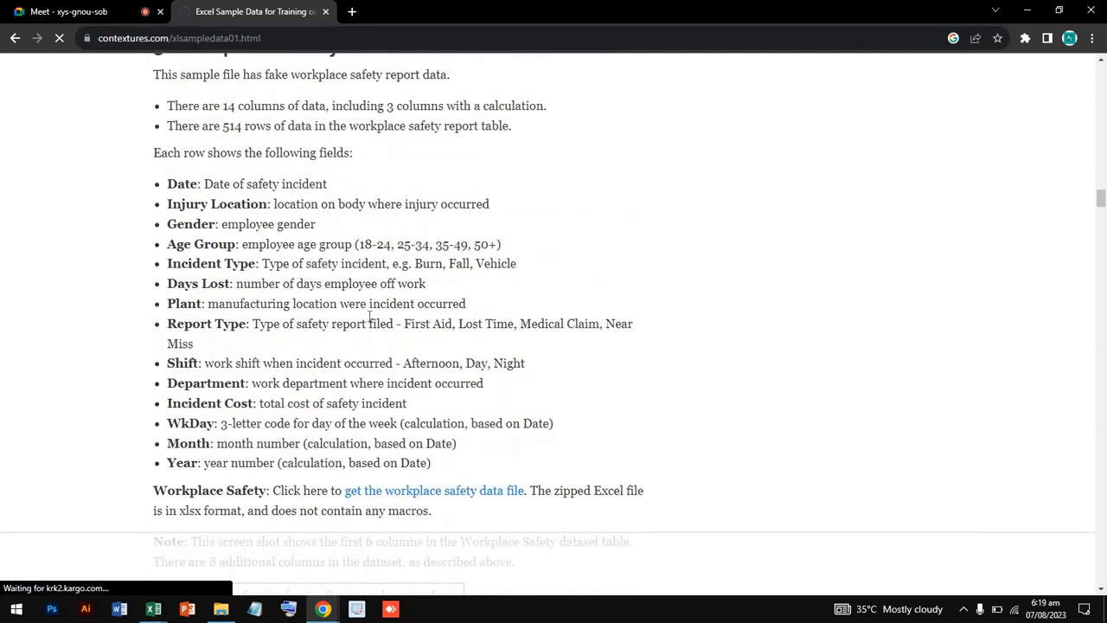
{"action": "scroll", "coordinate": [369, 317], "scroll_direction": "up", "scroll_amount": 10}
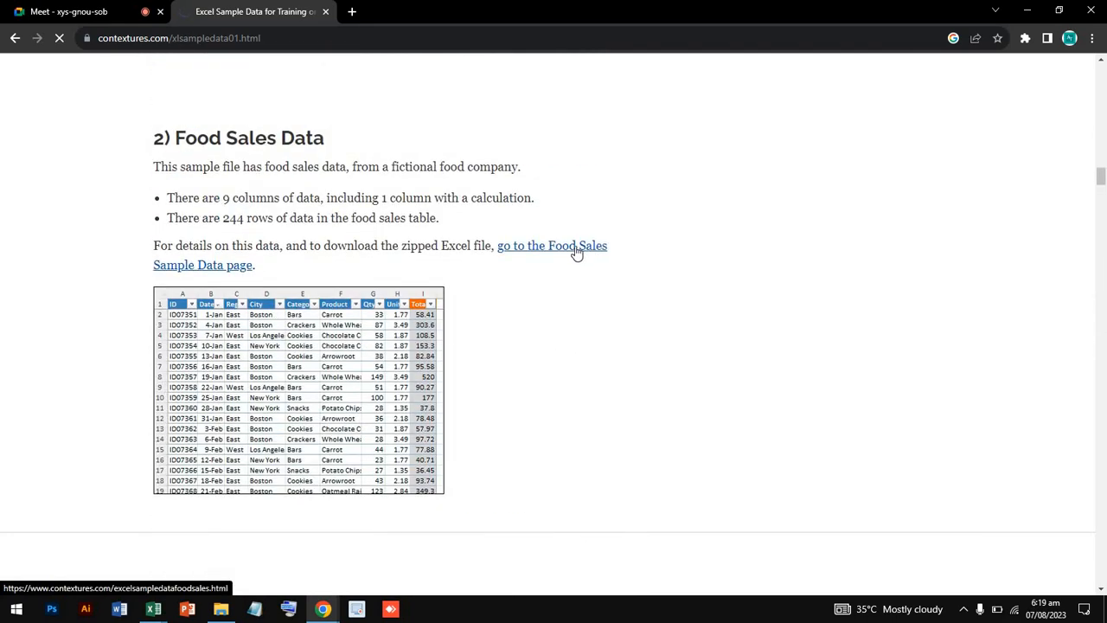
{"action": "left_click", "coordinate": [577, 250]}
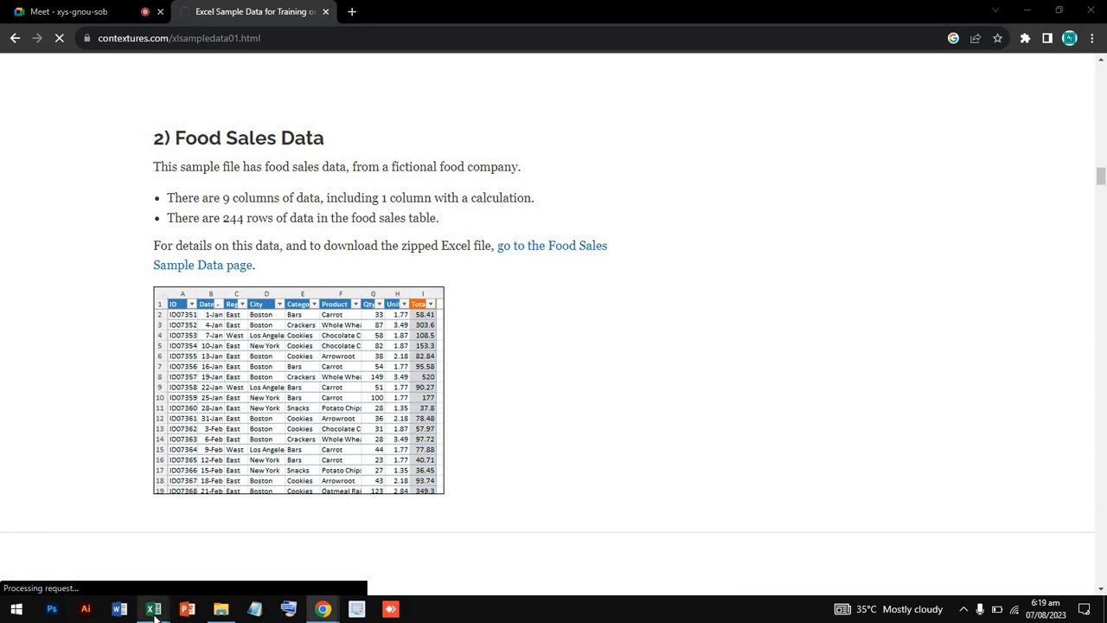
- Switch to the Book1 workbook in Excel and select cell E8 on the blank Sheet5
{"action": "mouse_move", "coordinate": [153, 609]}
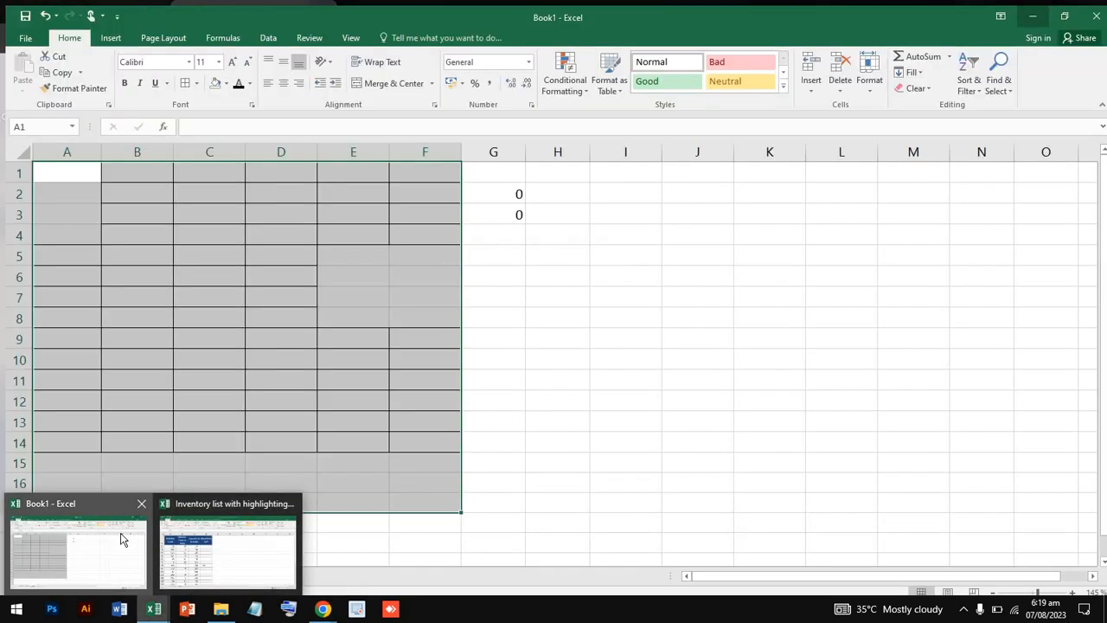
{"action": "left_click", "coordinate": [121, 540]}
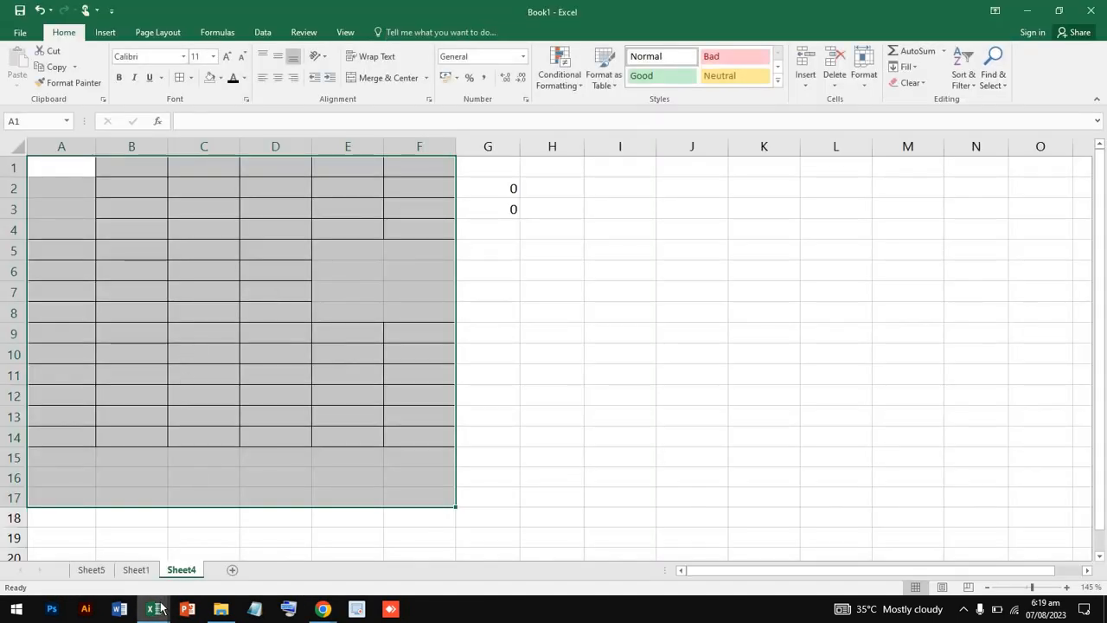
{"action": "left_click", "coordinate": [274, 353]}
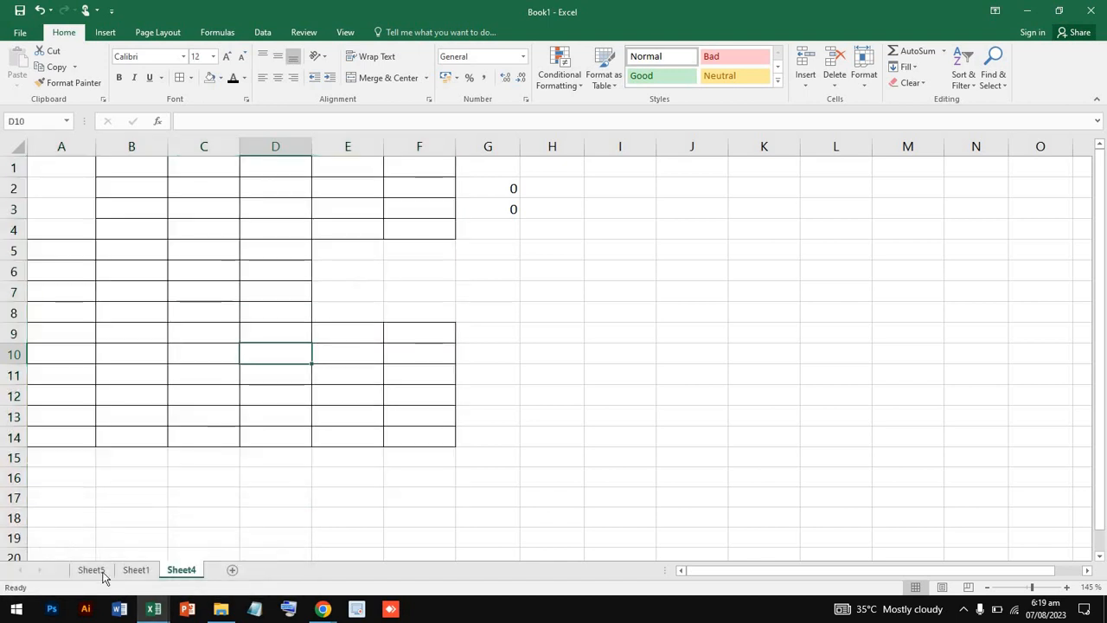
{"action": "left_click", "coordinate": [102, 573]}
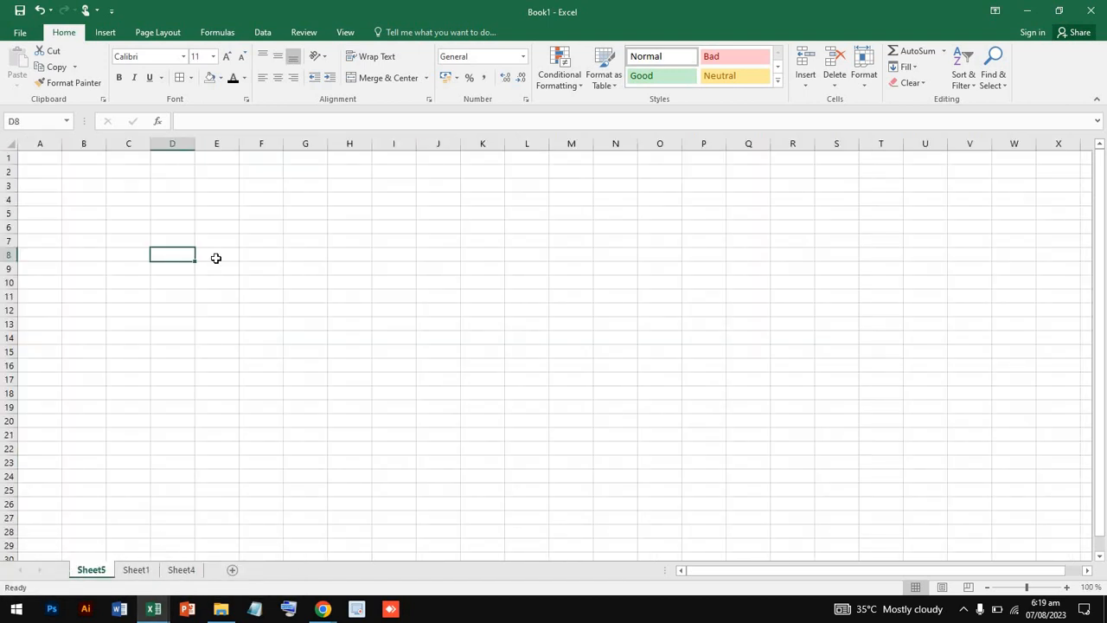
{"action": "left_click", "coordinate": [217, 258]}
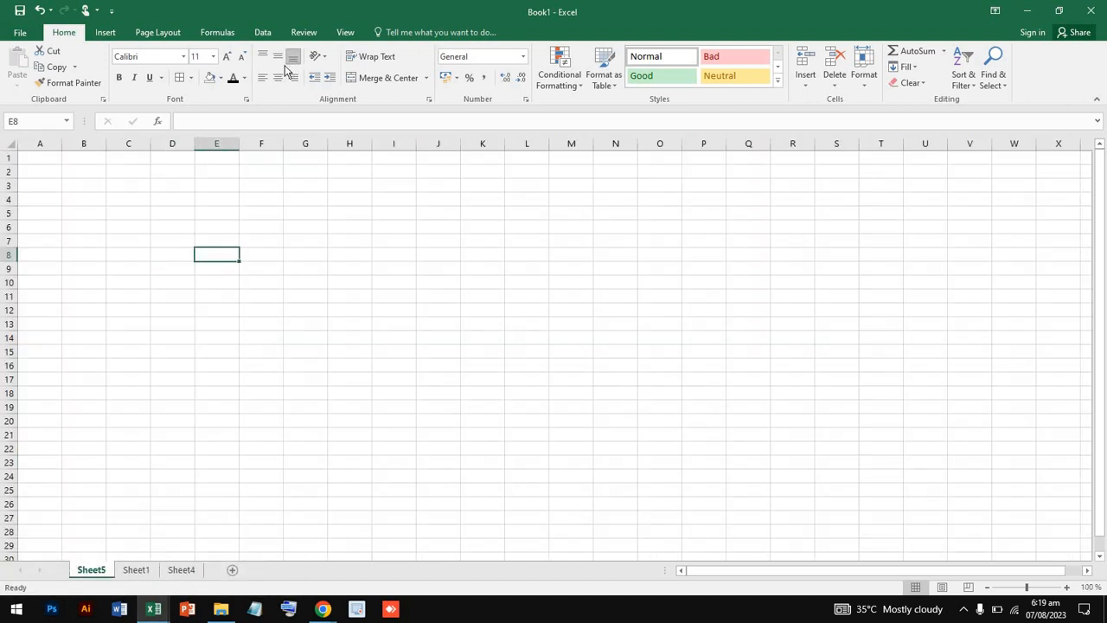
- Examine the Conditional Formatting options, including Top/Bottom Rules, Data Bars, Color Scales and Icon Sets
{"action": "left_click", "coordinate": [571, 71]}
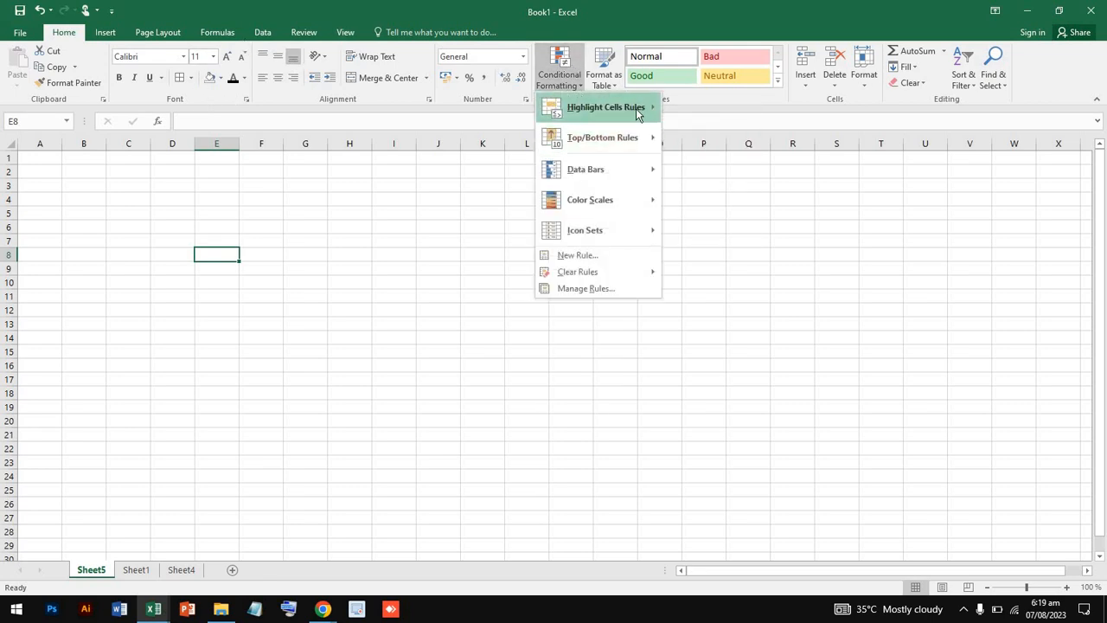
{"action": "mouse_move", "coordinate": [636, 108]}
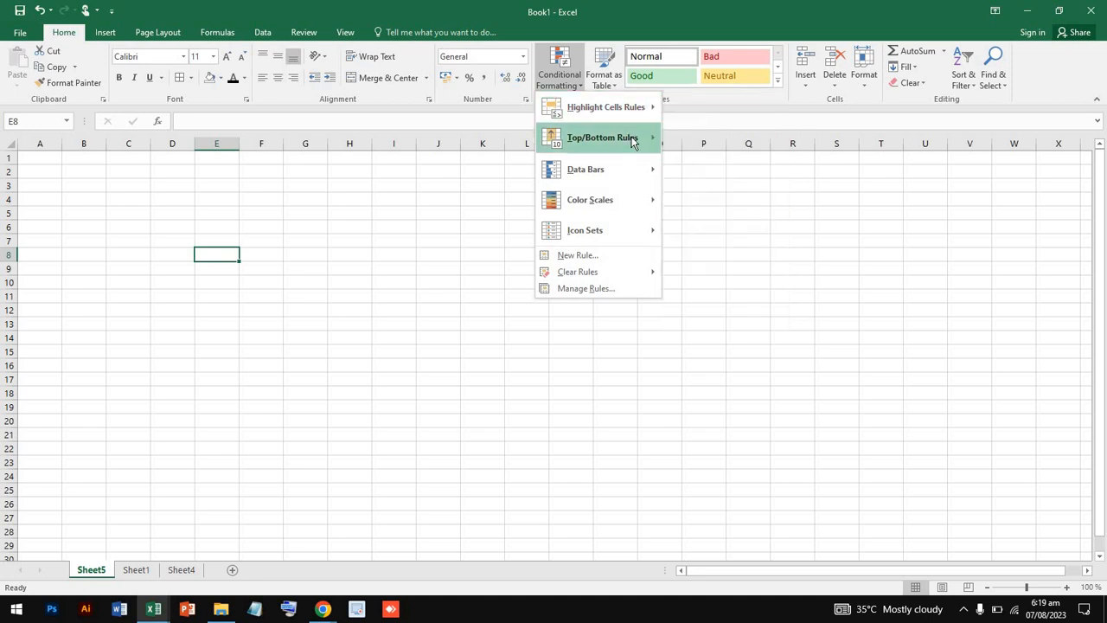
{"action": "mouse_move", "coordinate": [631, 139]}
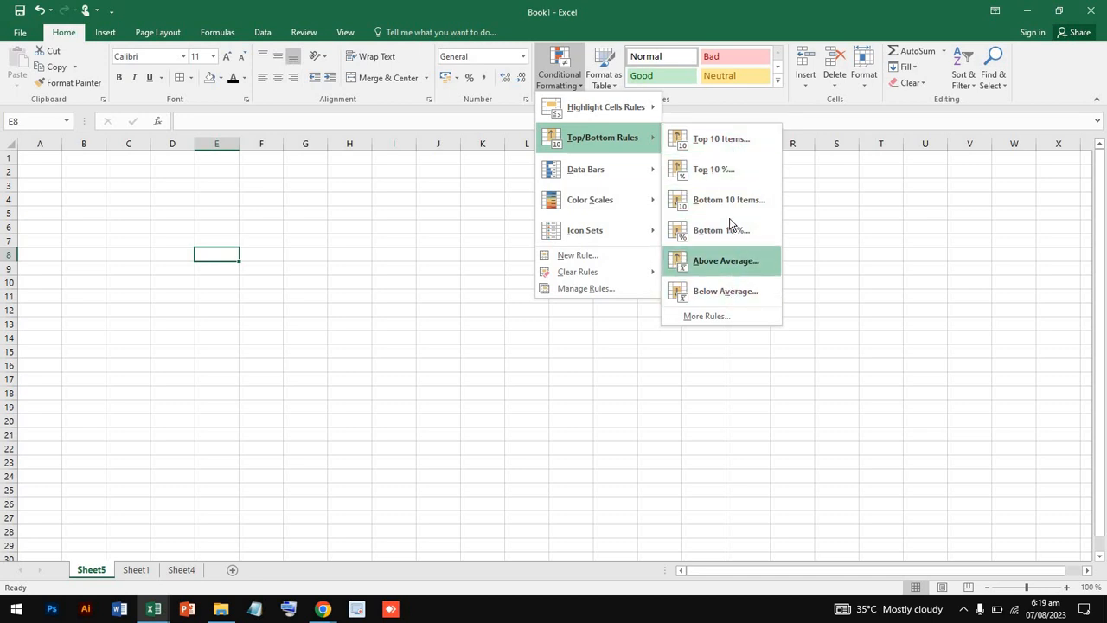
{"action": "mouse_move", "coordinate": [645, 174]}
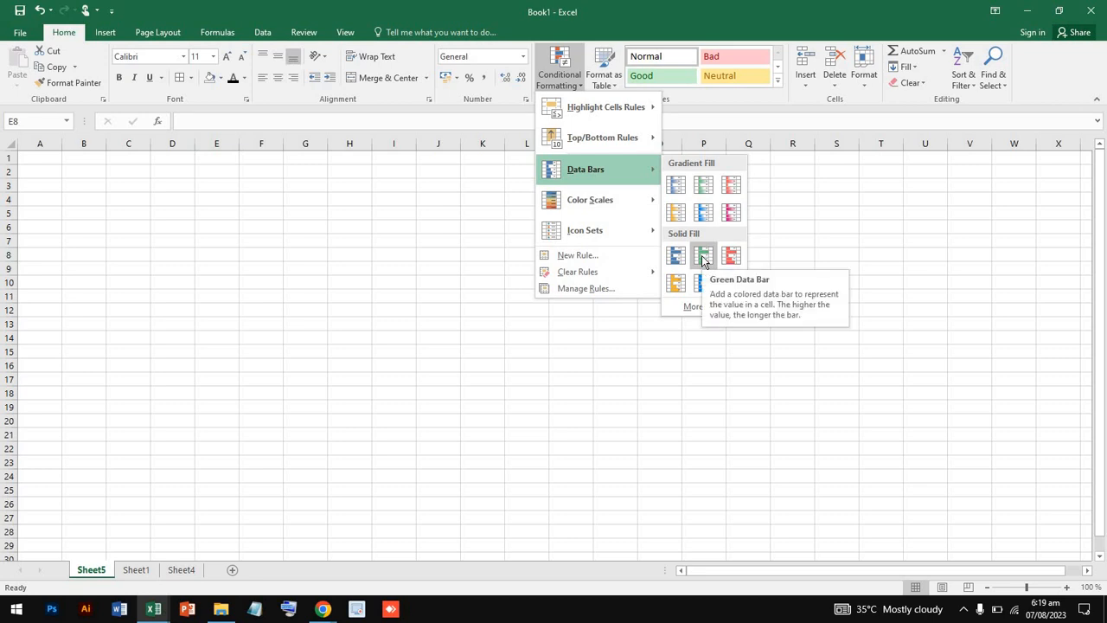
{"action": "mouse_move", "coordinate": [640, 196]}
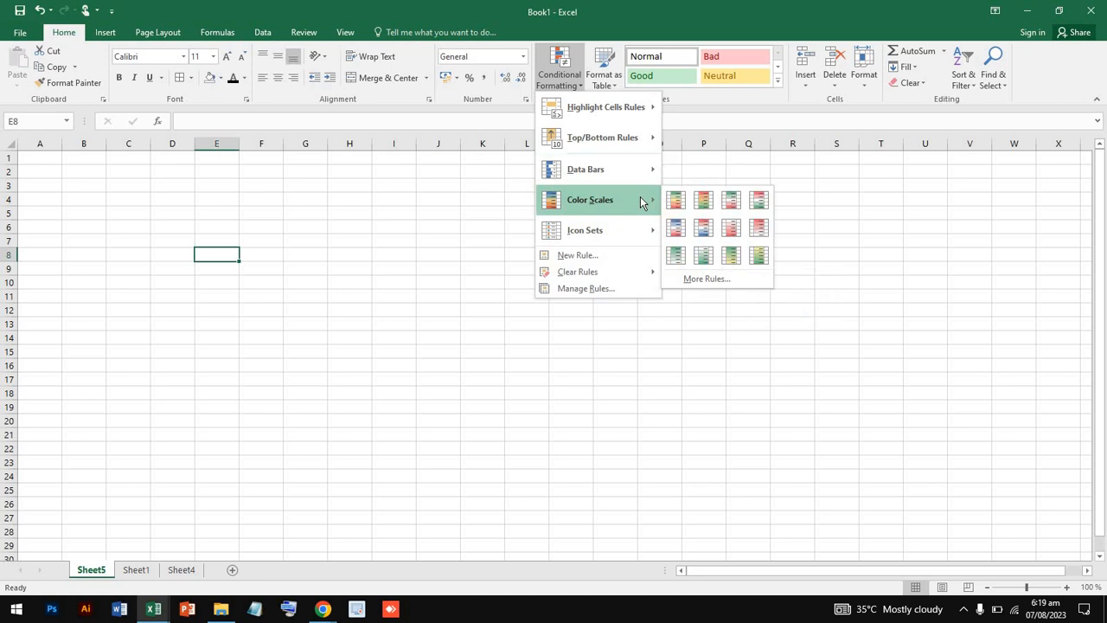
{"action": "mouse_move", "coordinate": [615, 227]}
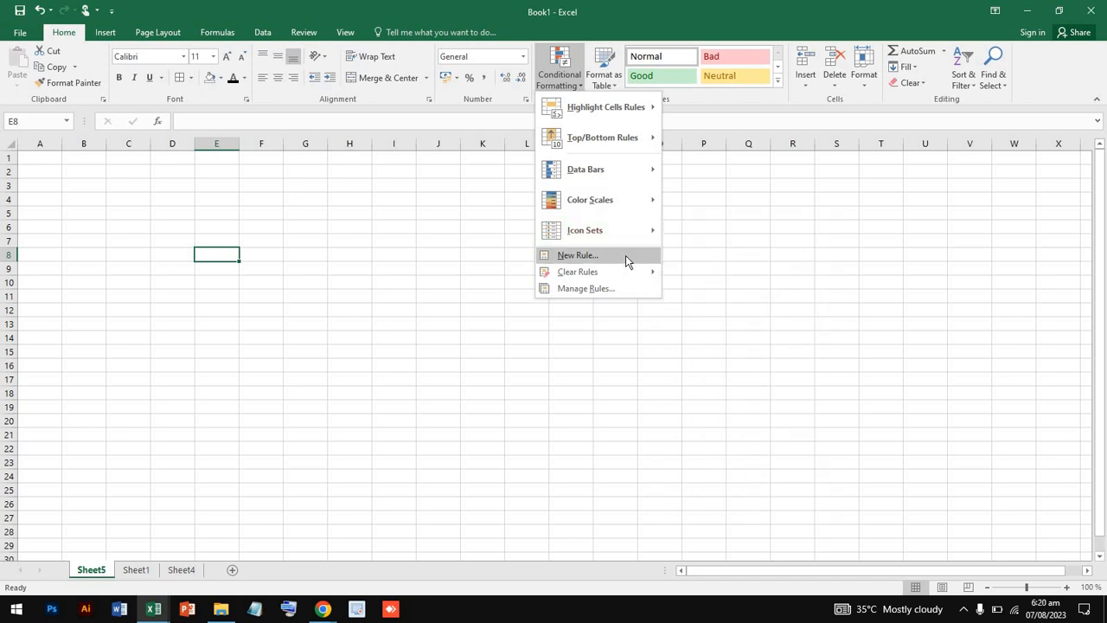
- View the Format as Table style gallery and close it without applying a style
{"action": "left_click", "coordinate": [606, 69]}
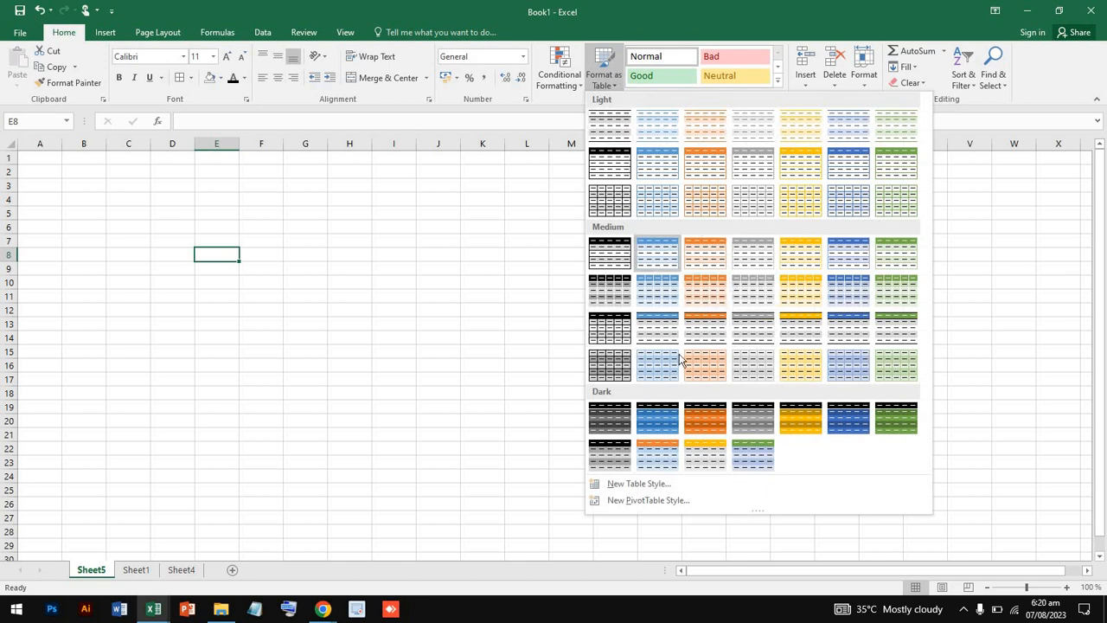
{"action": "left_click", "coordinate": [429, 402]}
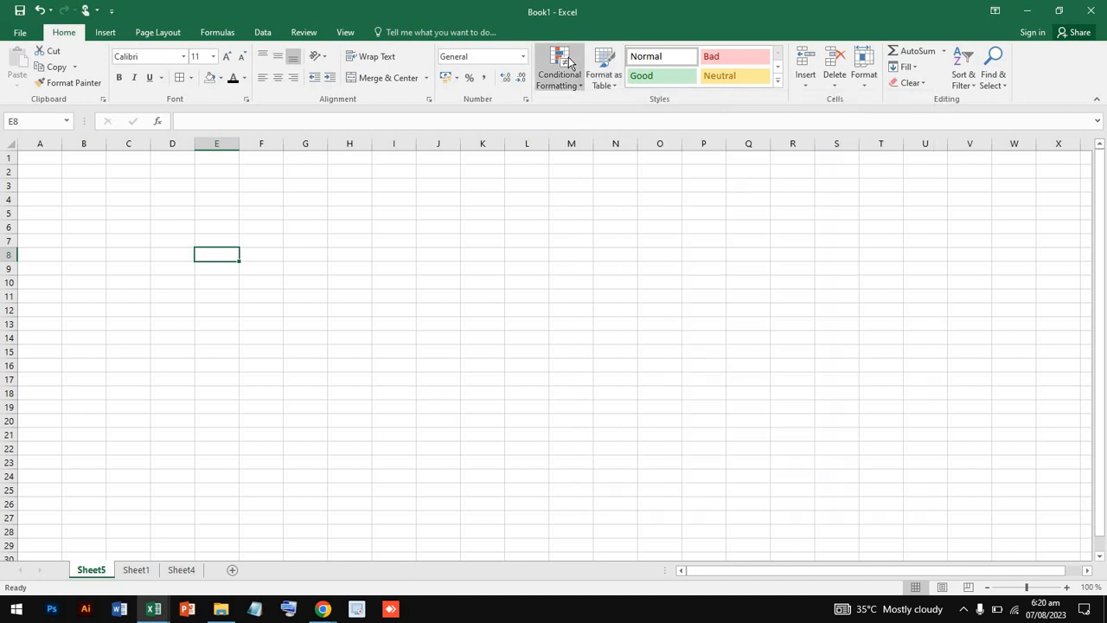
{"action": "left_click", "coordinate": [611, 80]}
{"action": "left_click", "coordinate": [505, 200]}
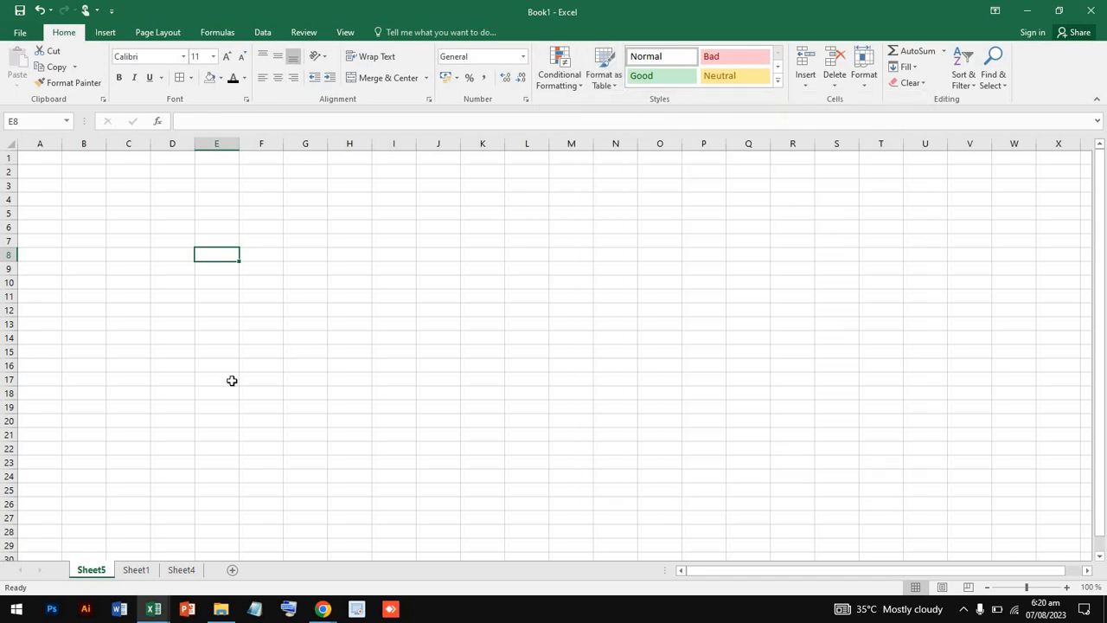
- Switch to File Explorer, check the contents of New Volume (F:) and open the Files folder on New Volume (E:)
{"action": "left_click", "coordinate": [221, 609]}
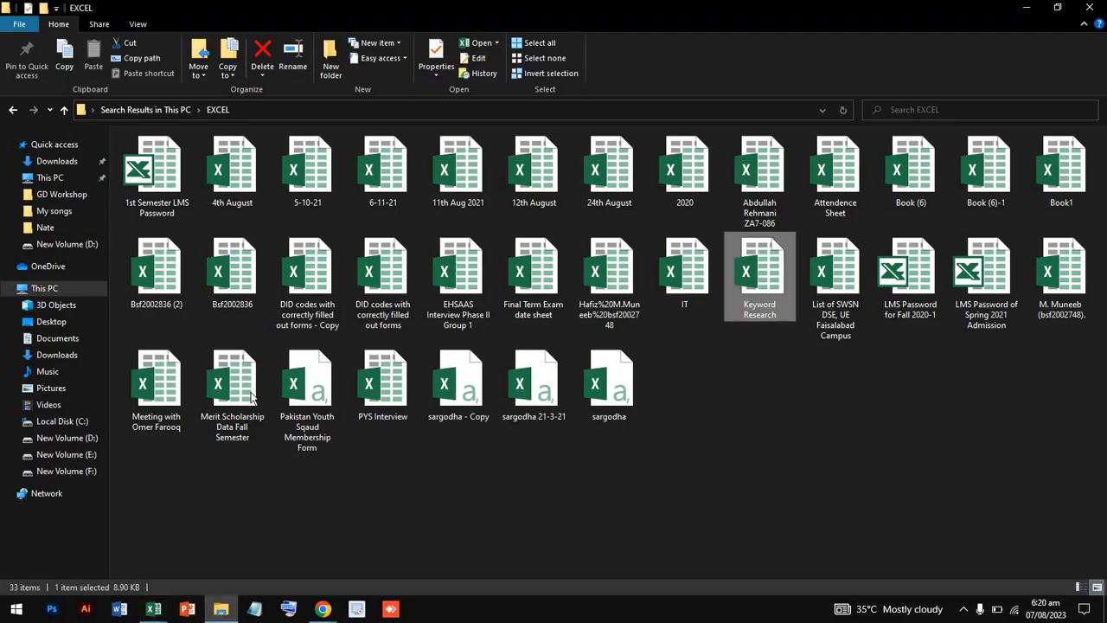
{"action": "left_click", "coordinate": [172, 110]}
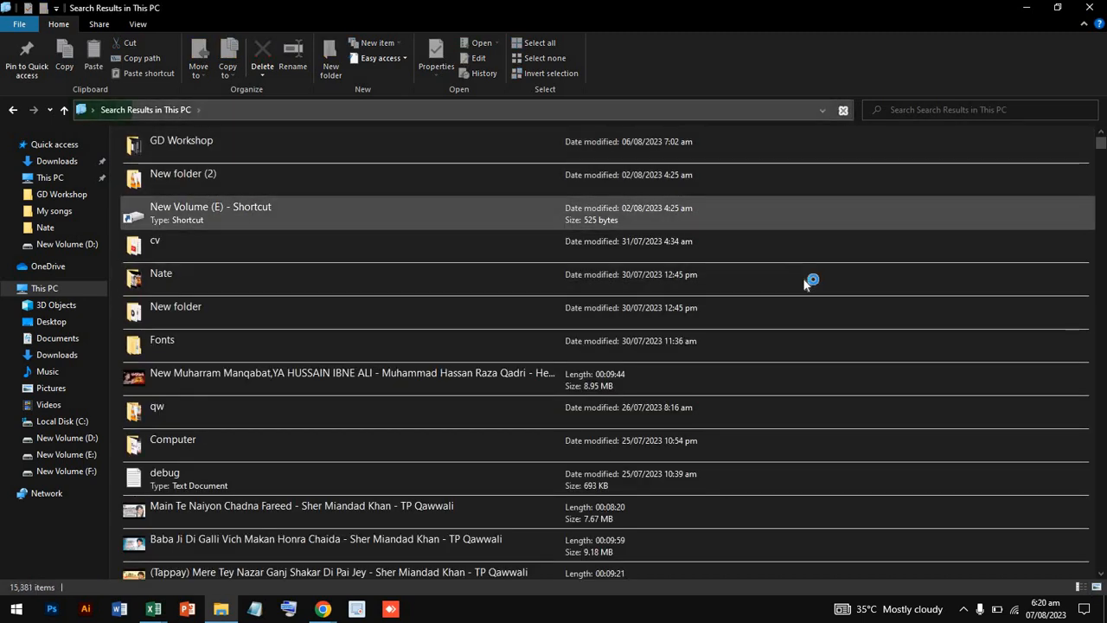
{"action": "left_click", "coordinate": [949, 108]}
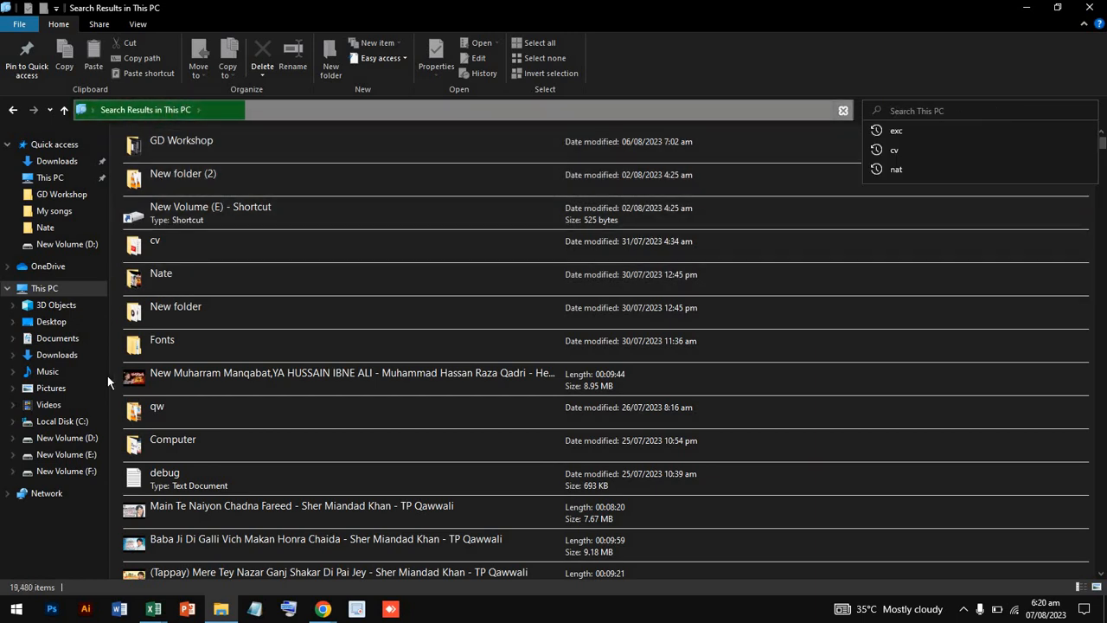
{"action": "left_click", "coordinate": [84, 473]}
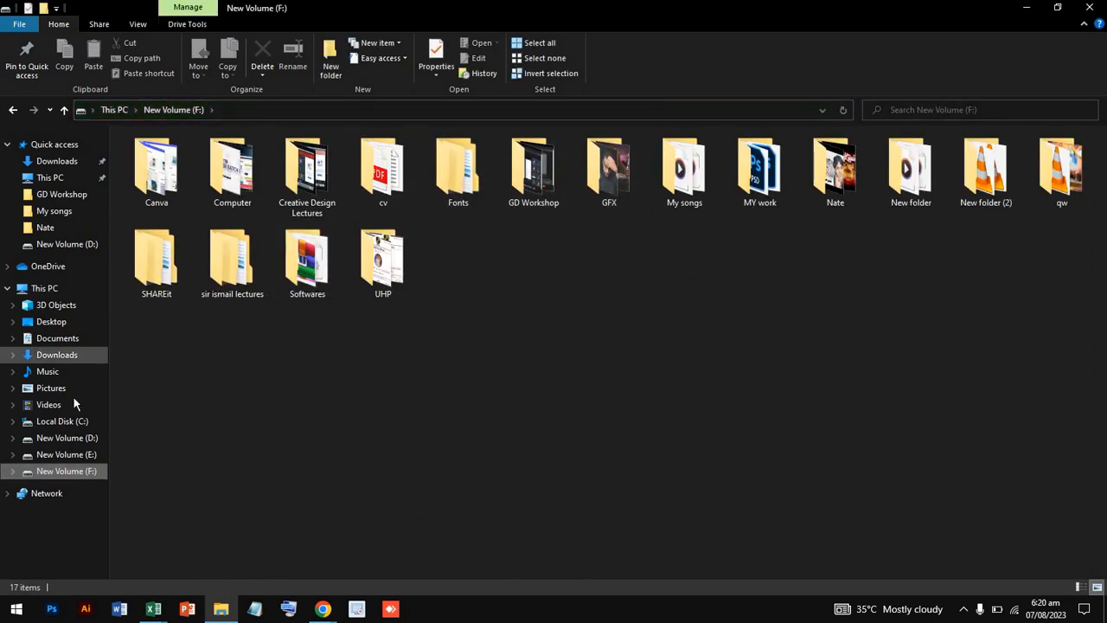
{"action": "left_click", "coordinate": [91, 439]}
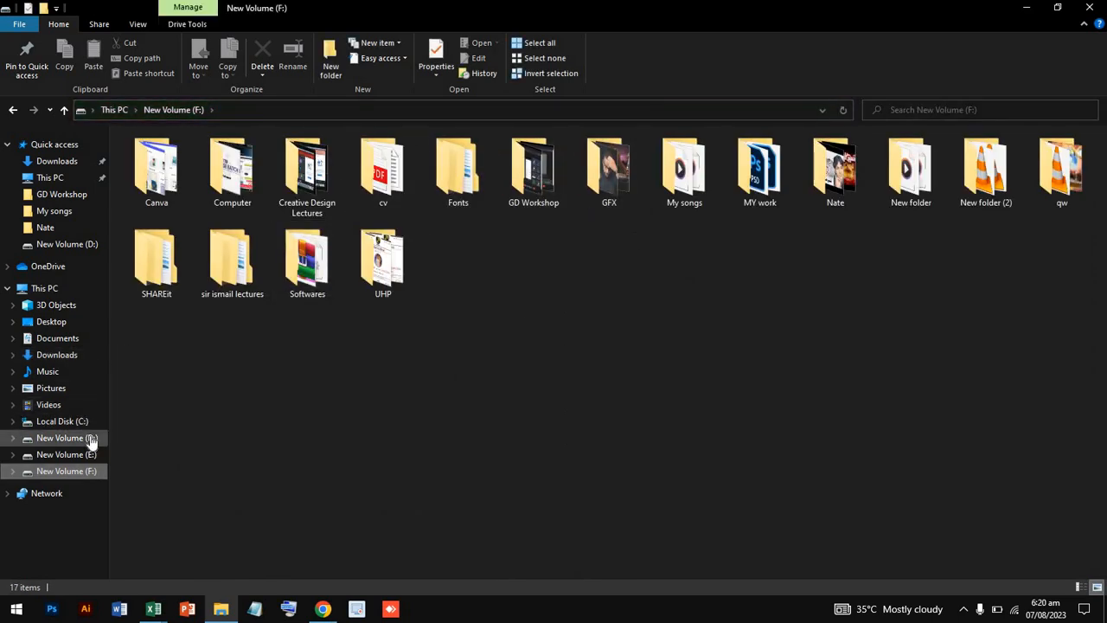
{"action": "left_click", "coordinate": [35, 456]}
{"action": "double_click", "coordinate": [373, 180]}
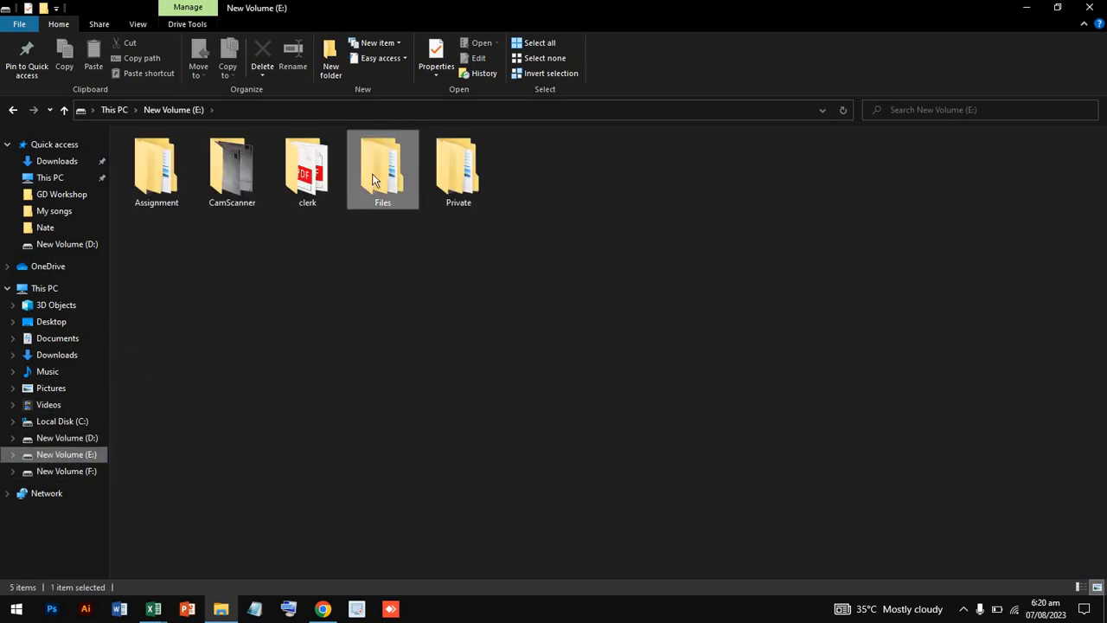
- Look through the files in the PDF folder inside Assignment on New Volume (E:) and return to the Assignment folder
{"action": "left_click", "coordinate": [172, 110]}
{"action": "double_click", "coordinate": [175, 188]}
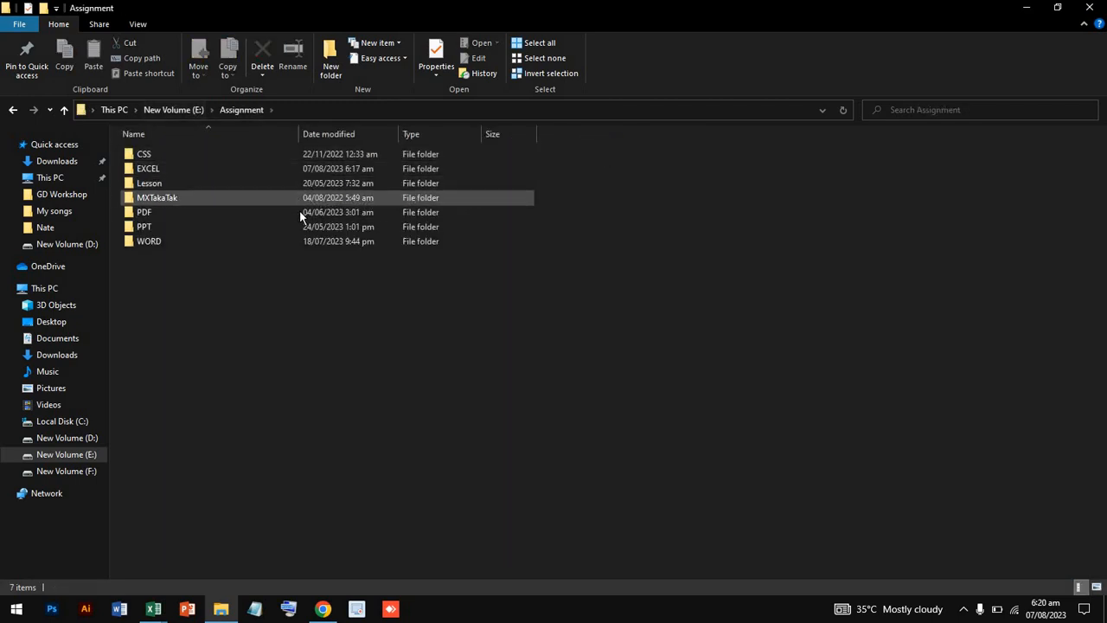
{"action": "double_click", "coordinate": [299, 212]}
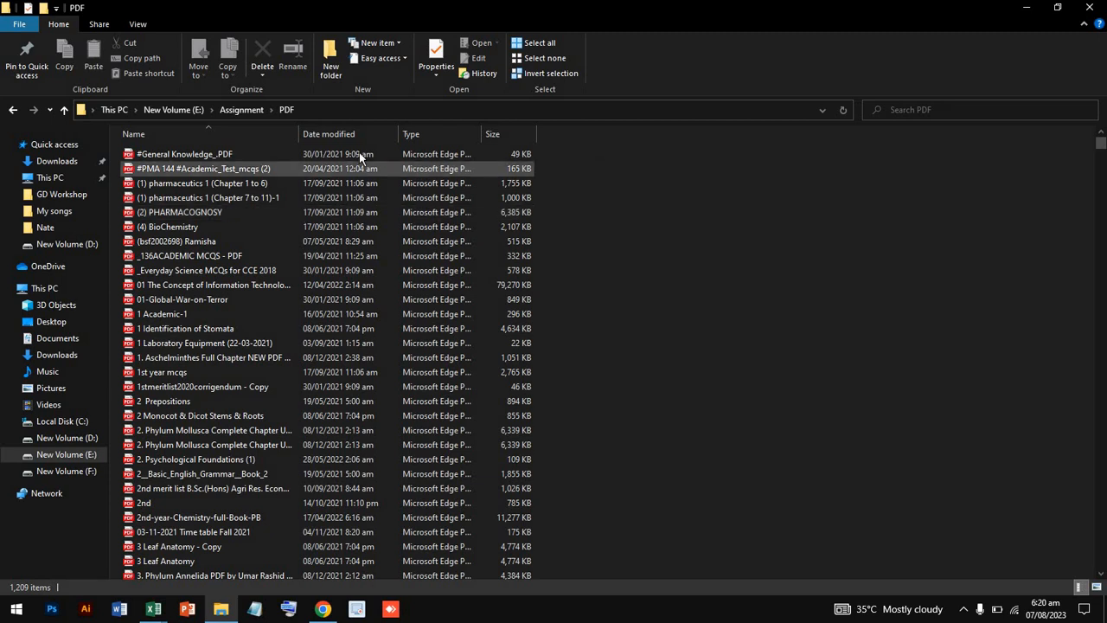
{"action": "scroll", "coordinate": [351, 247], "scroll_direction": "down", "scroll_amount": 1}
{"action": "scroll", "coordinate": [351, 240], "scroll_direction": "down", "scroll_amount": 2}
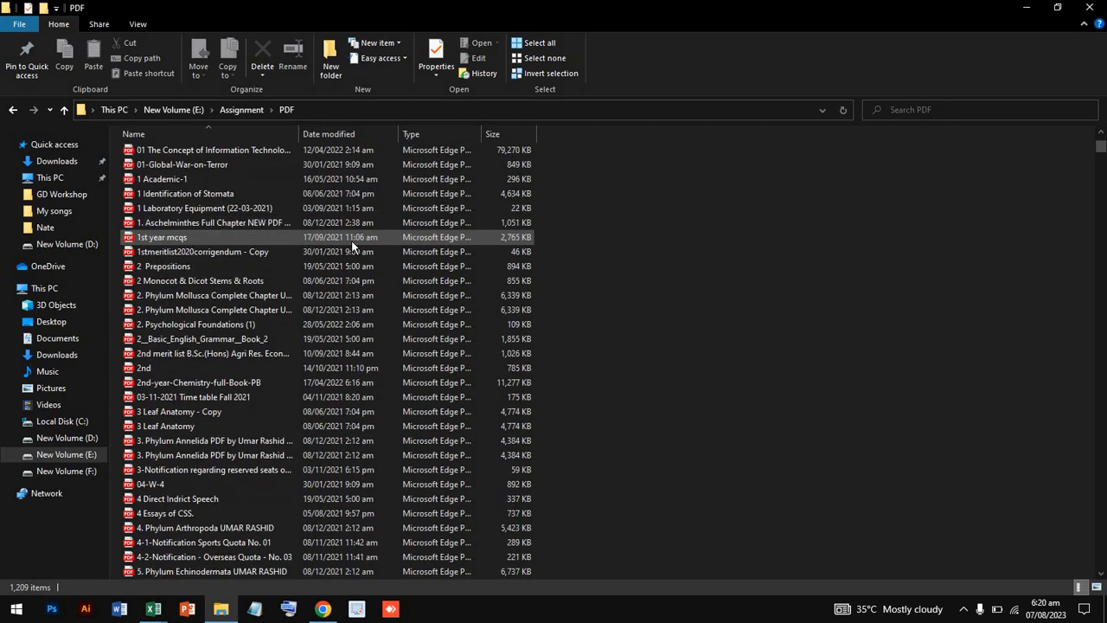
{"action": "scroll", "coordinate": [351, 240], "scroll_direction": "down", "scroll_amount": 2}
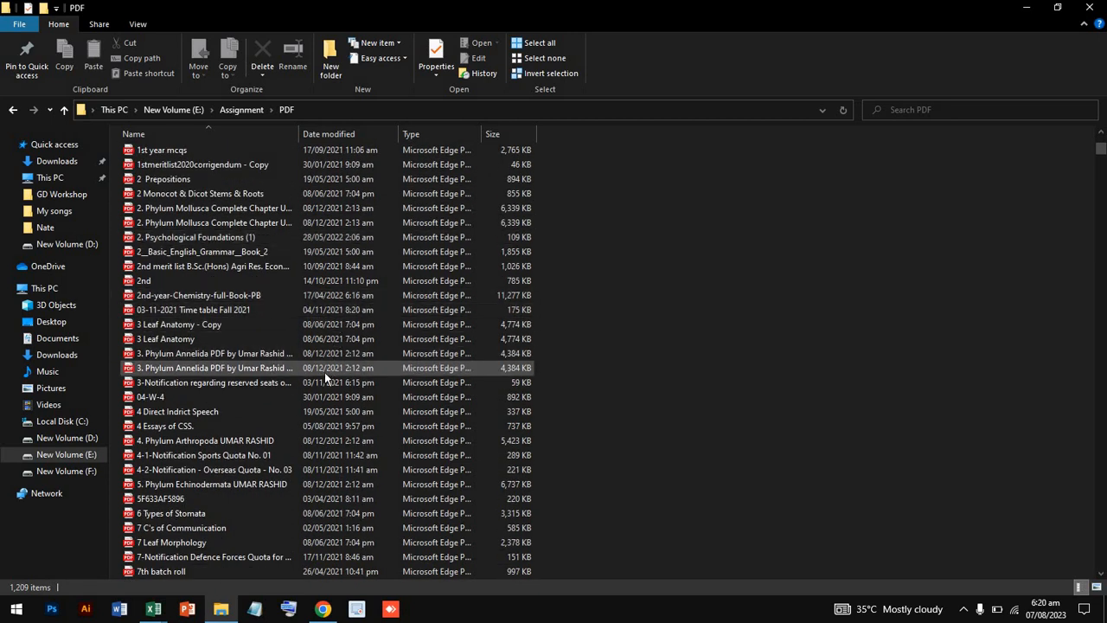
{"action": "scroll", "coordinate": [324, 372], "scroll_direction": "down", "scroll_amount": 6}
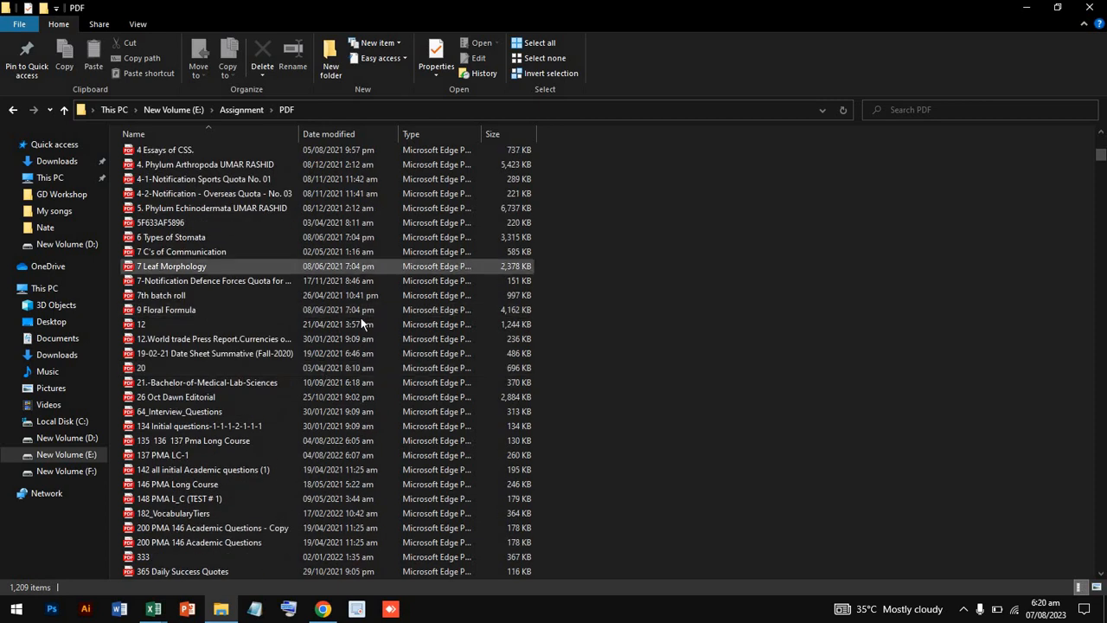
{"action": "scroll", "coordinate": [361, 333], "scroll_direction": "up", "scroll_amount": 11}
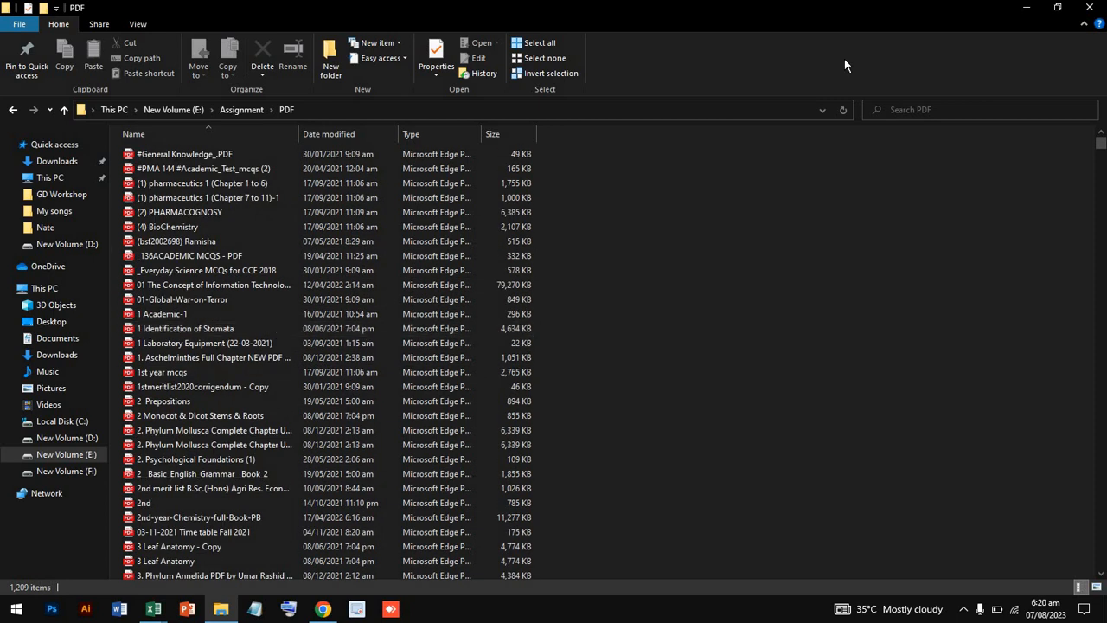
{"action": "left_click", "coordinate": [236, 110]}
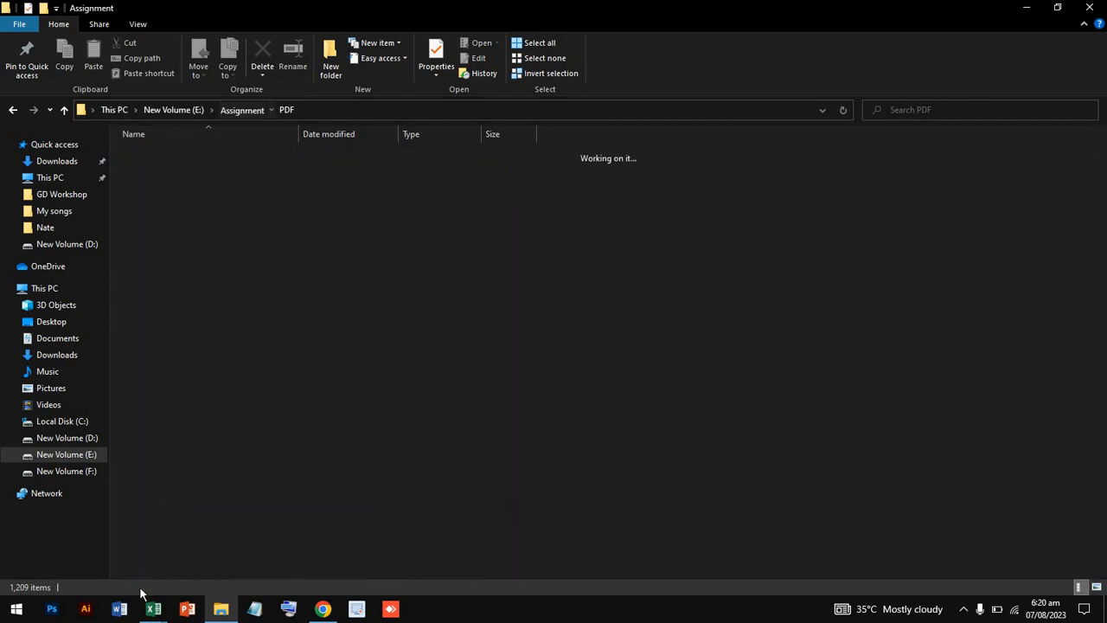
- View and close Word's start screen, and browse the new-workbook templates for Book1 in Excel
{"action": "left_click", "coordinate": [123, 611]}
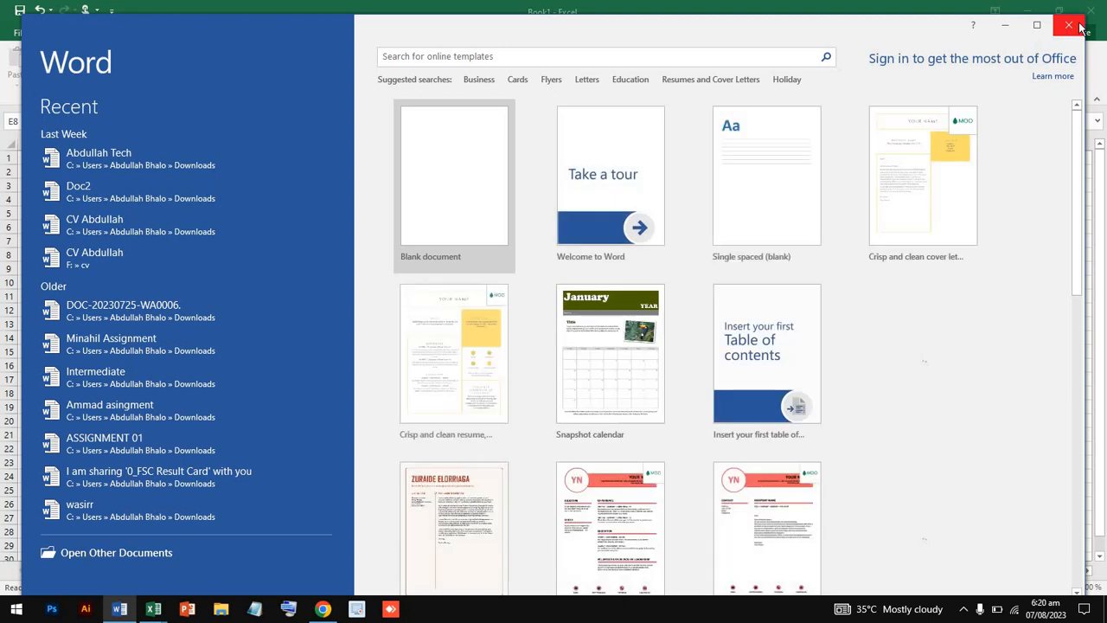
{"action": "left_click", "coordinate": [1066, 28]}
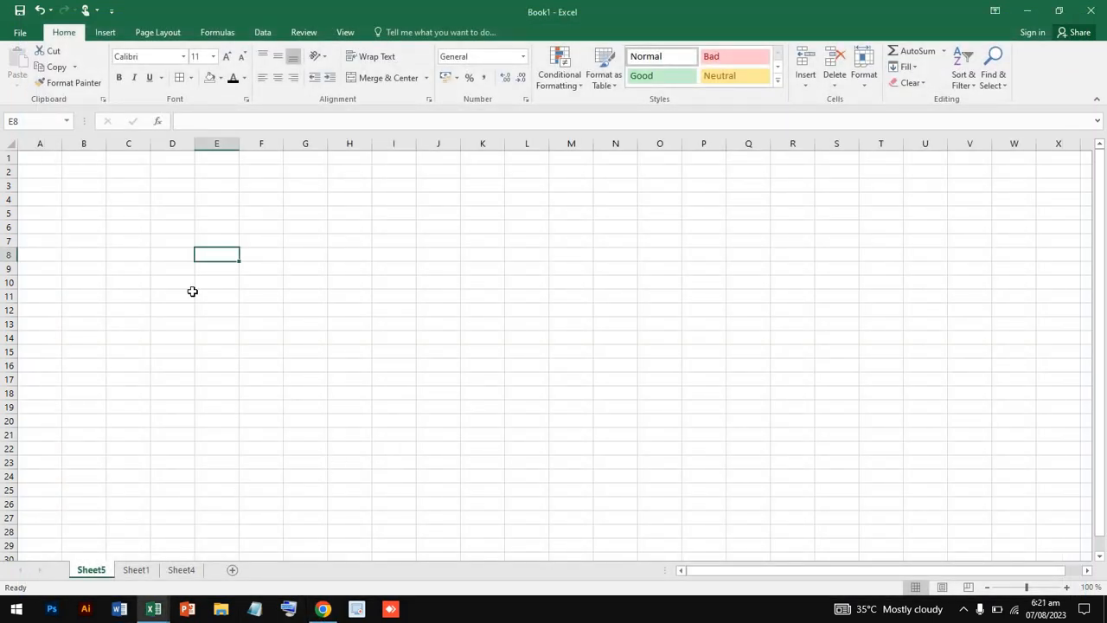
{"action": "left_click", "coordinate": [20, 32]}
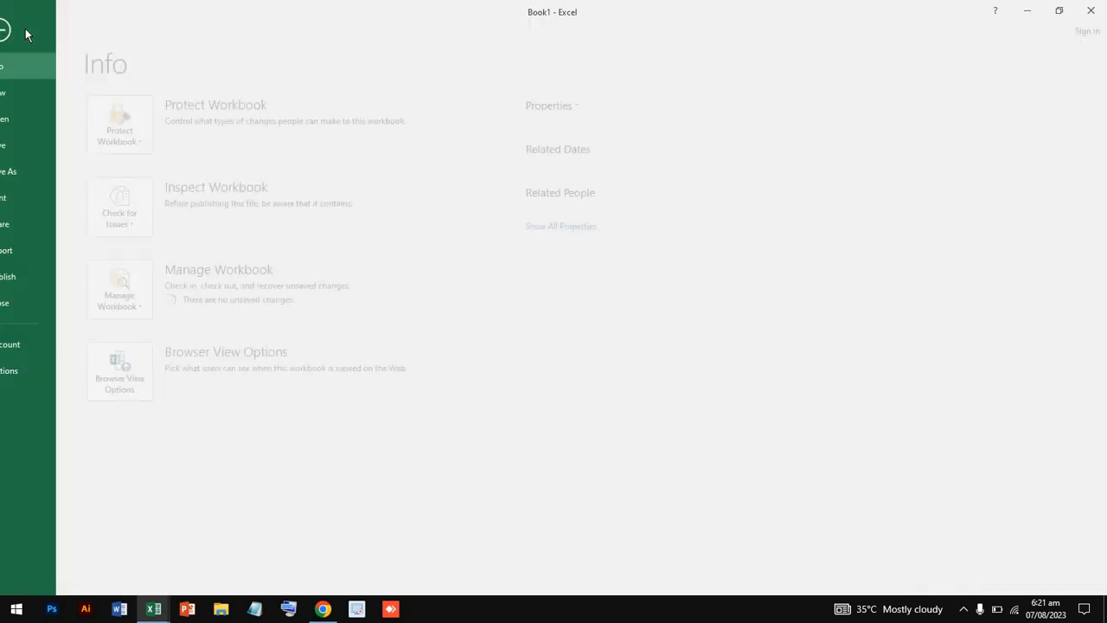
{"action": "left_click", "coordinate": [42, 101]}
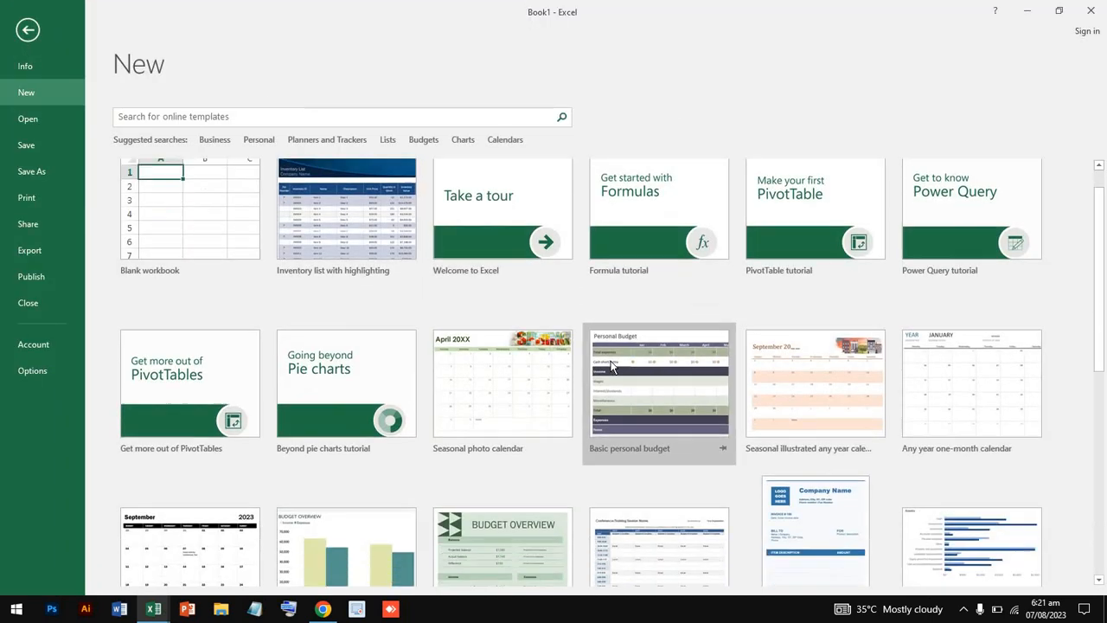
{"action": "scroll", "coordinate": [612, 368], "scroll_direction": "down", "scroll_amount": 5}
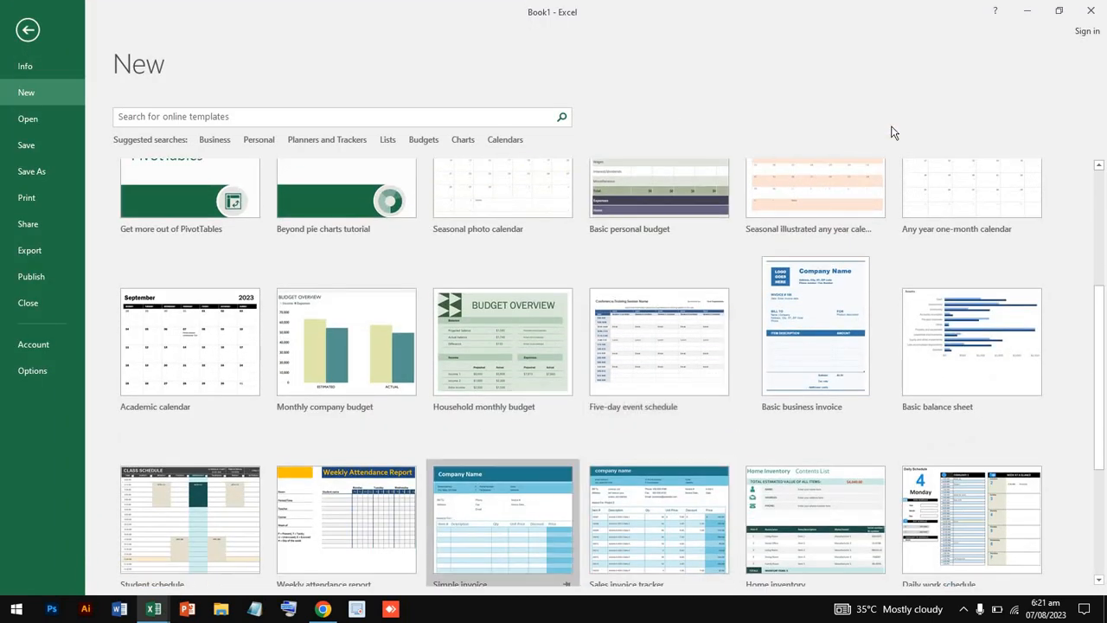
- Switch to Chrome and try to save the Food Sales Data table image from the Contextures sample data page
{"action": "left_click", "coordinate": [1027, 11]}
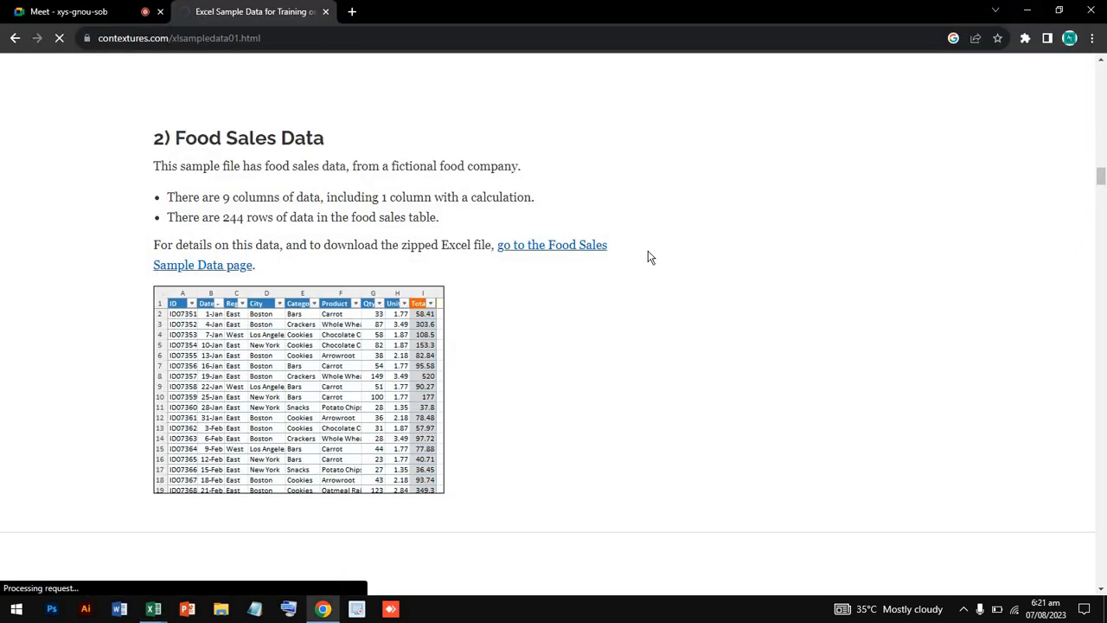
{"action": "scroll", "coordinate": [502, 306], "scroll_direction": "down", "scroll_amount": 6}
{"action": "scroll", "coordinate": [502, 305], "scroll_direction": "up", "scroll_amount": 5}
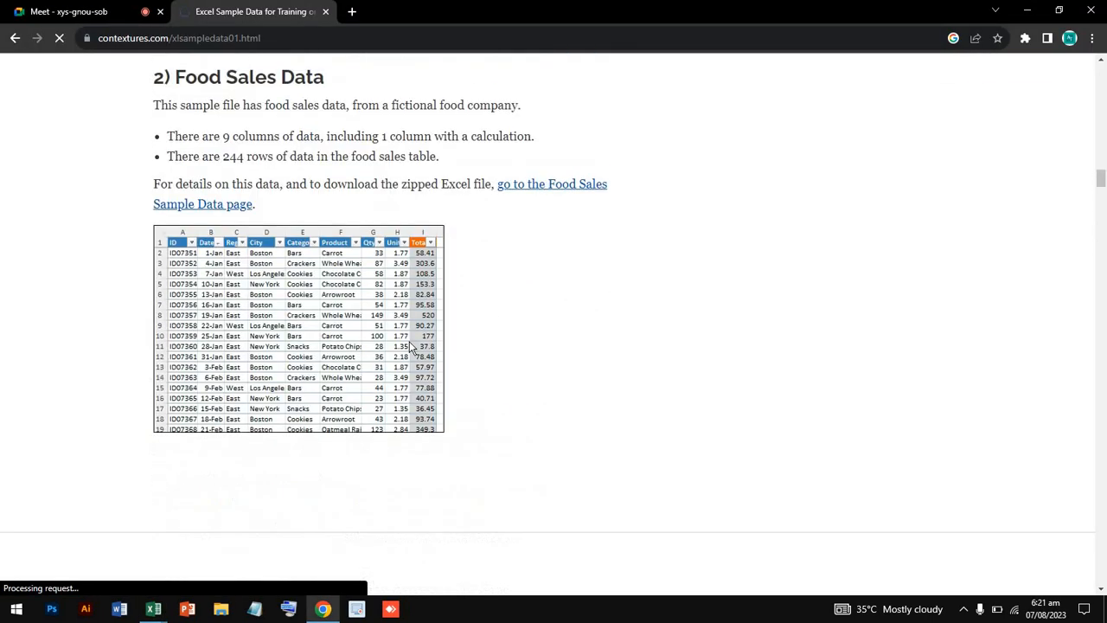
{"action": "right_click", "coordinate": [296, 371]}
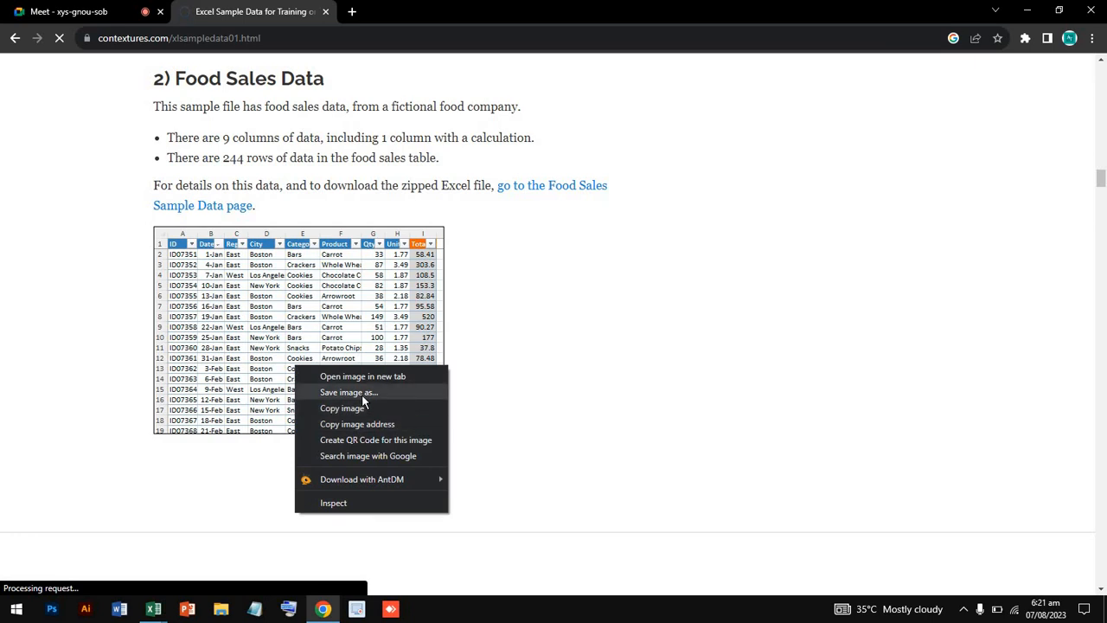
{"action": "left_click", "coordinate": [363, 400]}
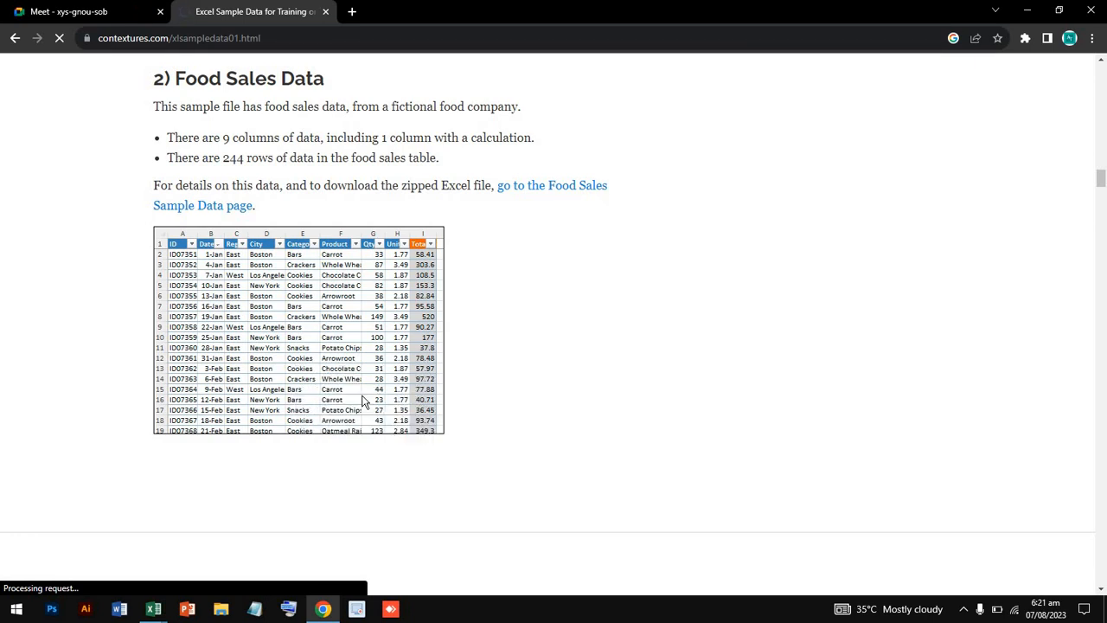
- Search Google for "tablet" in a new browser tab
{"action": "scroll", "coordinate": [368, 242], "scroll_direction": "up", "scroll_amount": 15}
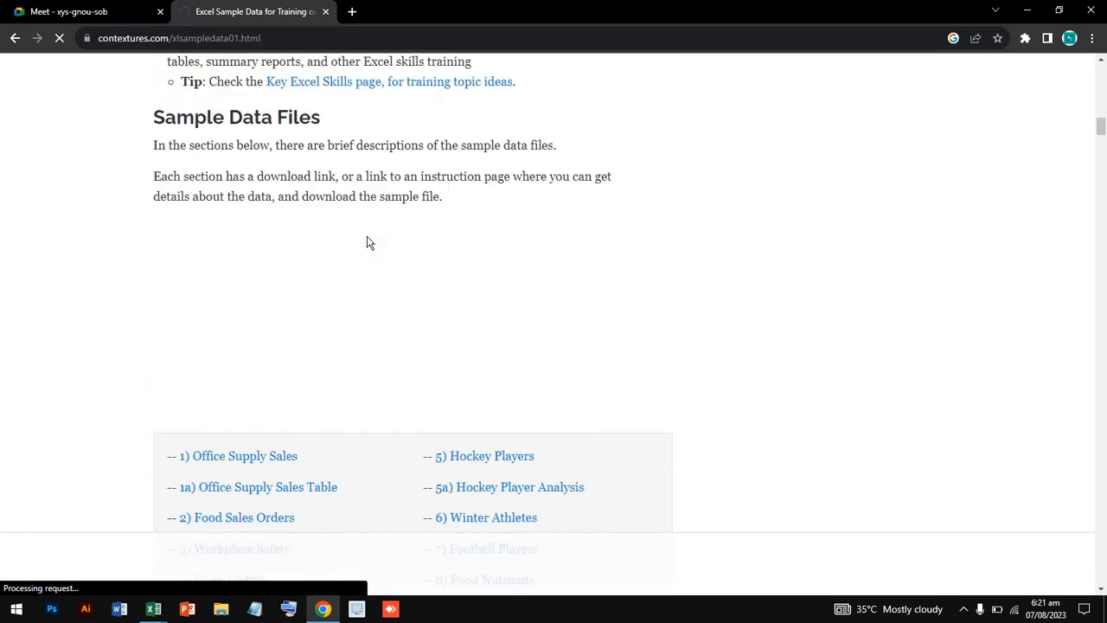
{"action": "scroll", "coordinate": [368, 242], "scroll_direction": "down", "scroll_amount": 4}
{"action": "scroll", "coordinate": [367, 242], "scroll_direction": "up", "scroll_amount": 4}
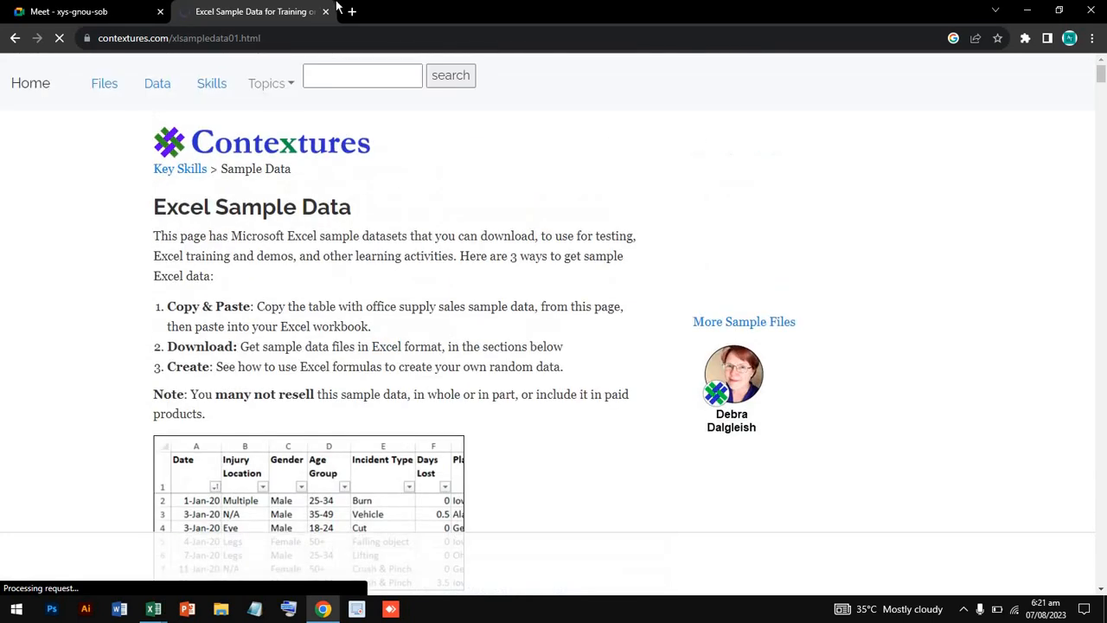
{"action": "left_click", "coordinate": [352, 11]}
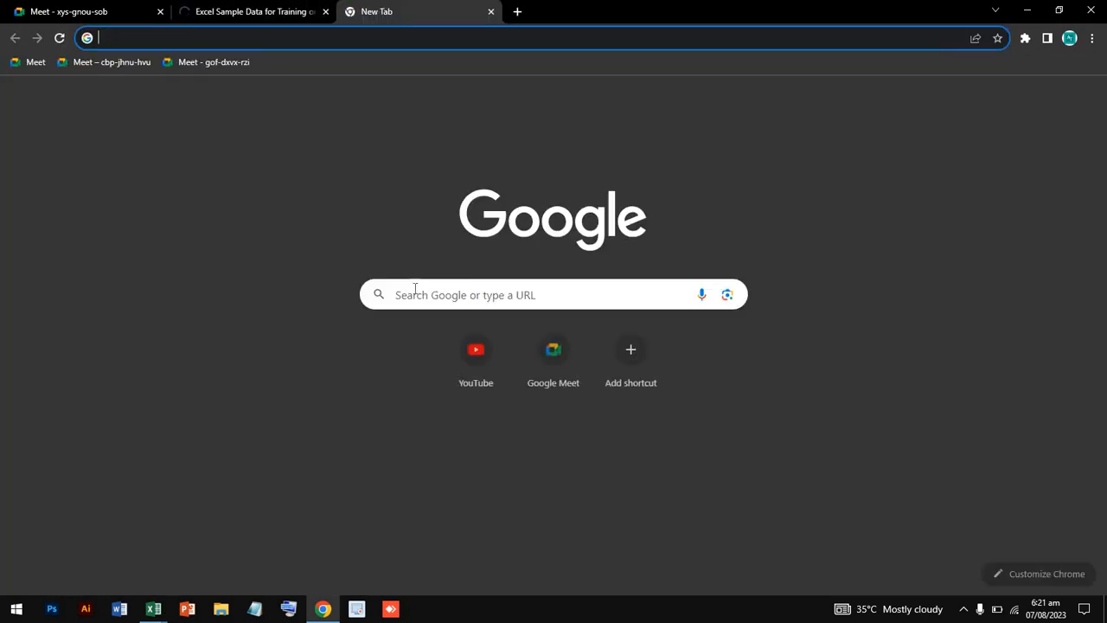
{"action": "left_click", "coordinate": [416, 292]}
{"action": "type", "text": "tab"}
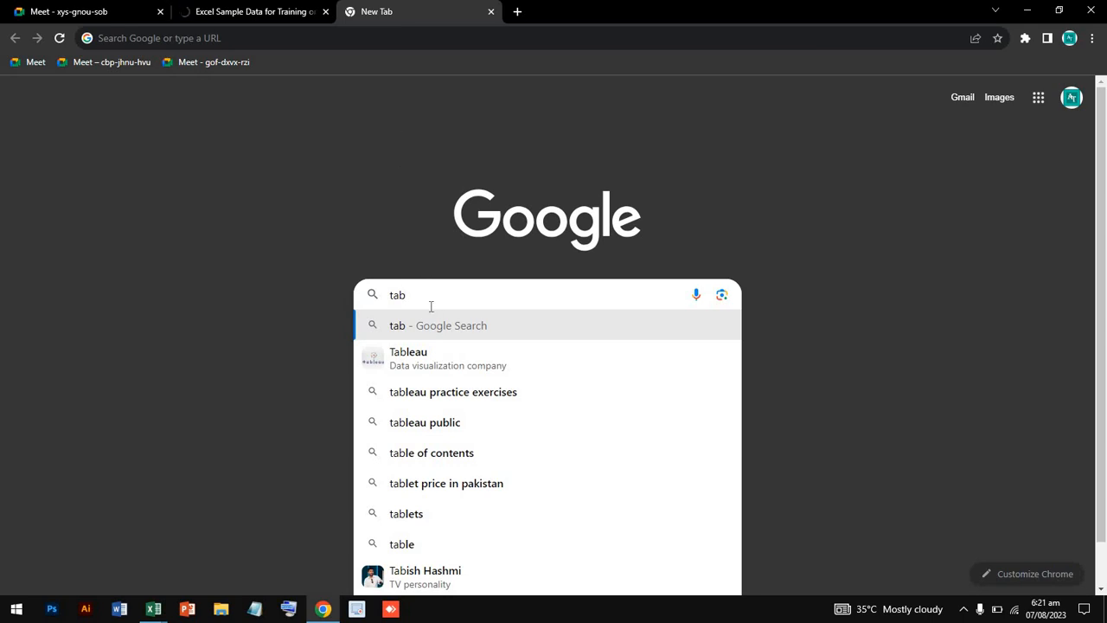
{"action": "type", "text": "let"}
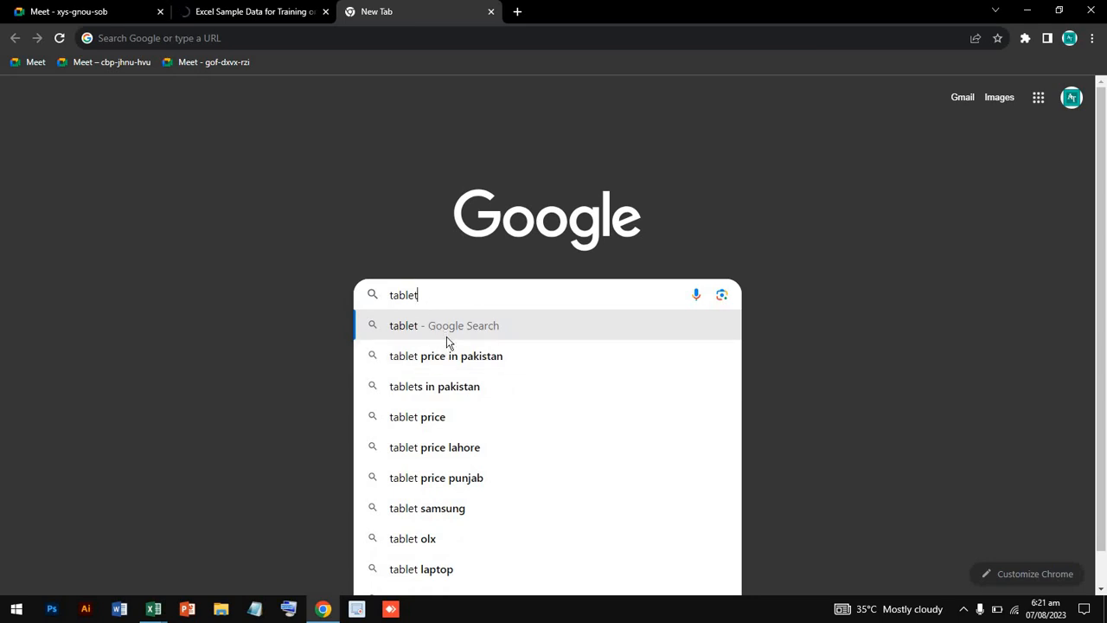
{"action": "left_click", "coordinate": [447, 338]}
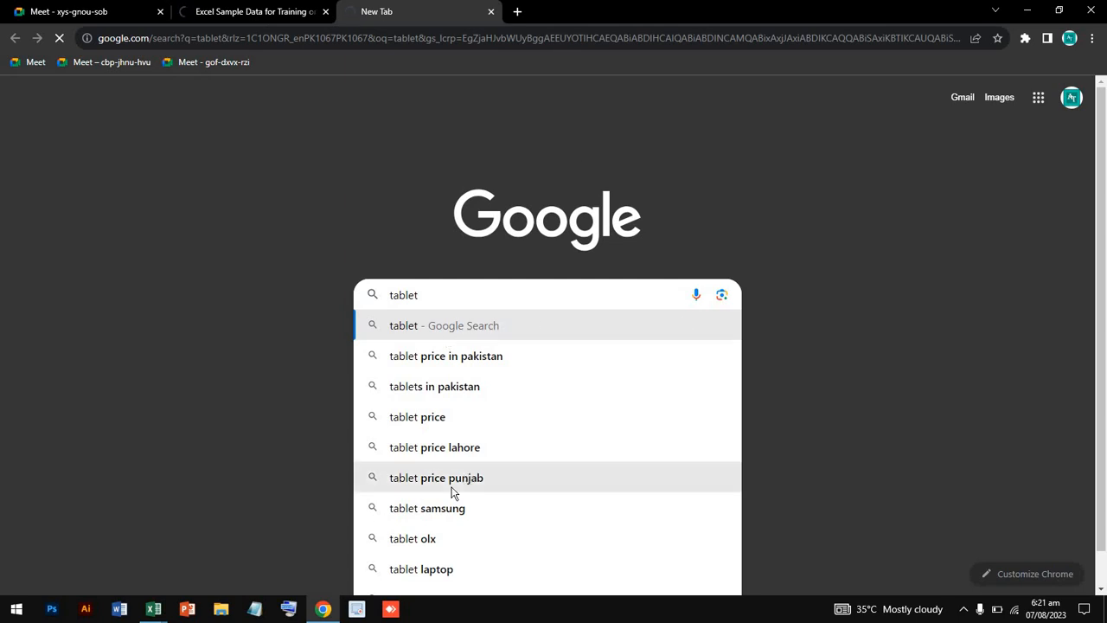
- Check the Google Meet tab and the Wi-Fi network list, and return to the Excel Sample Data page
{"action": "left_click", "coordinate": [119, 11]}
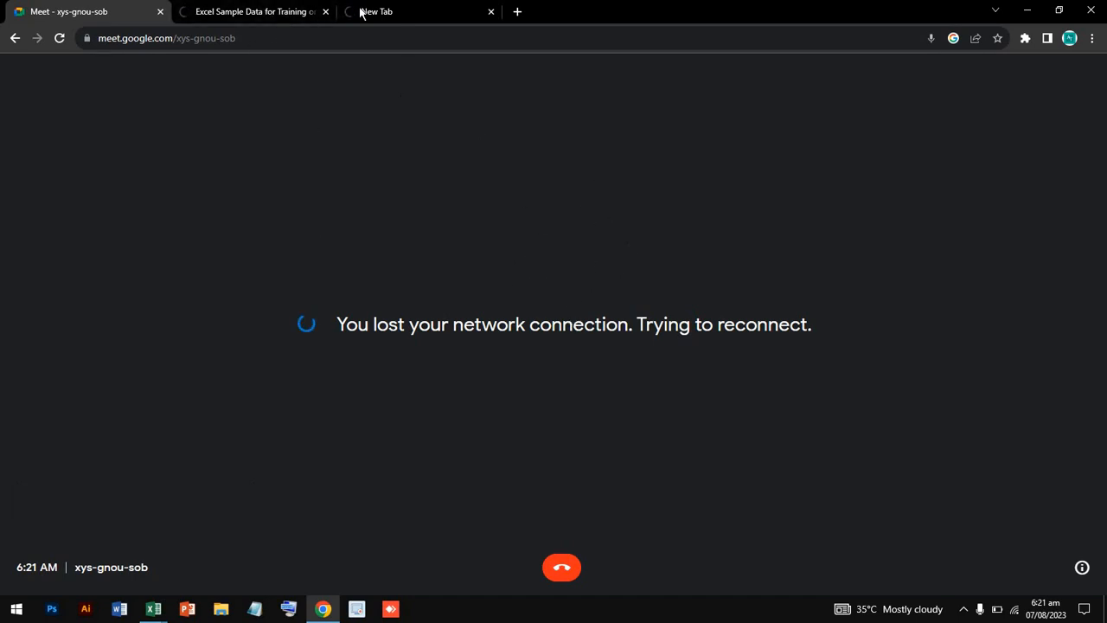
{"action": "left_click", "coordinate": [390, 11]}
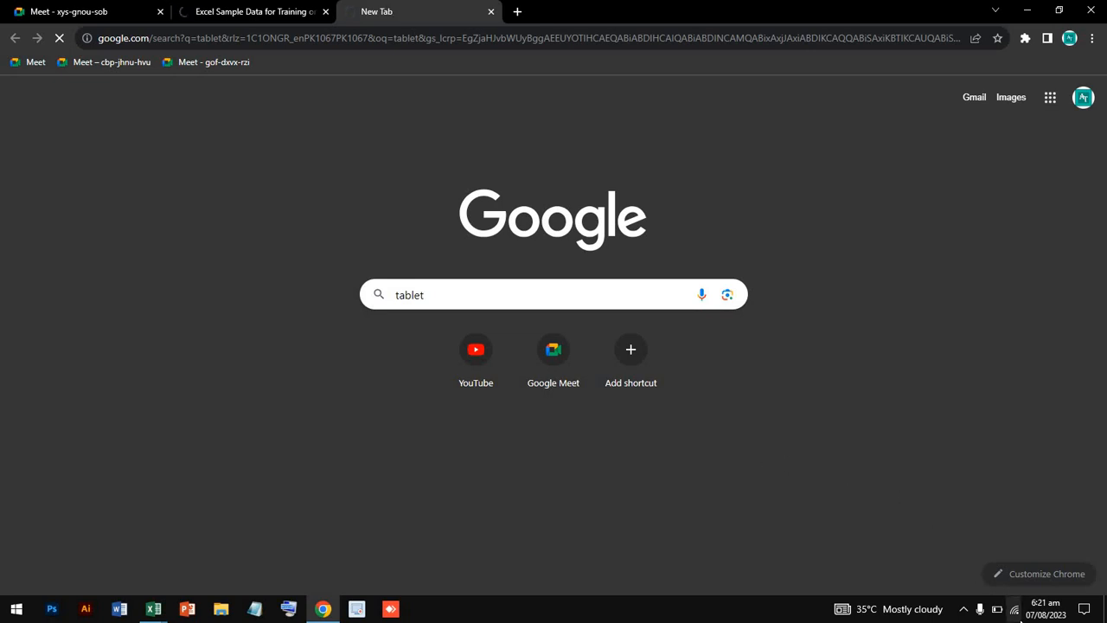
{"action": "left_click", "coordinate": [1017, 612]}
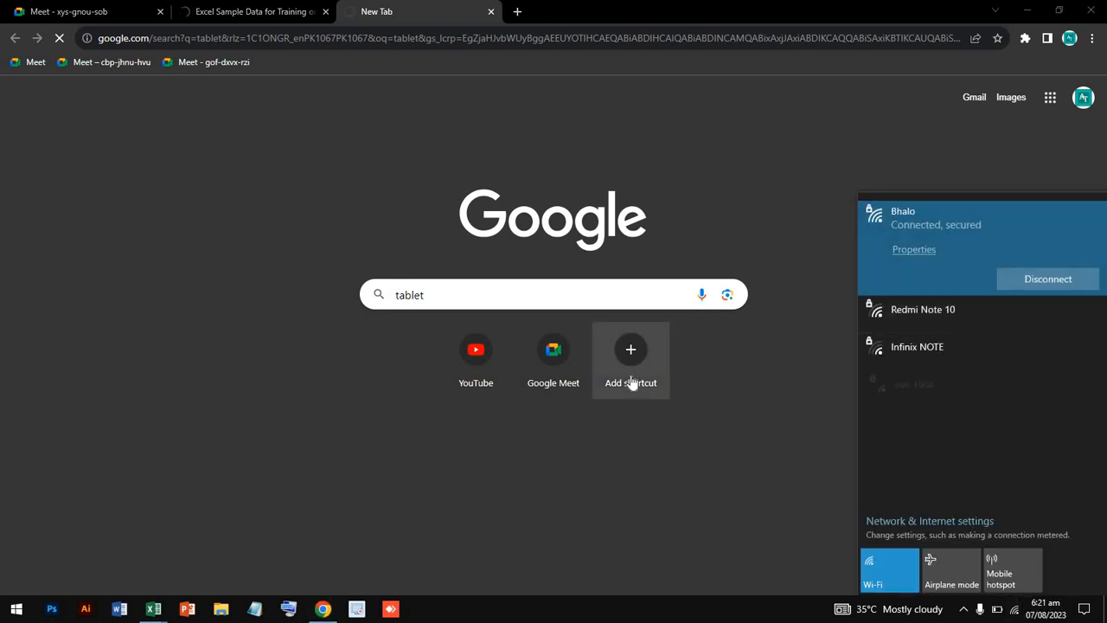
{"action": "left_click", "coordinate": [291, 125]}
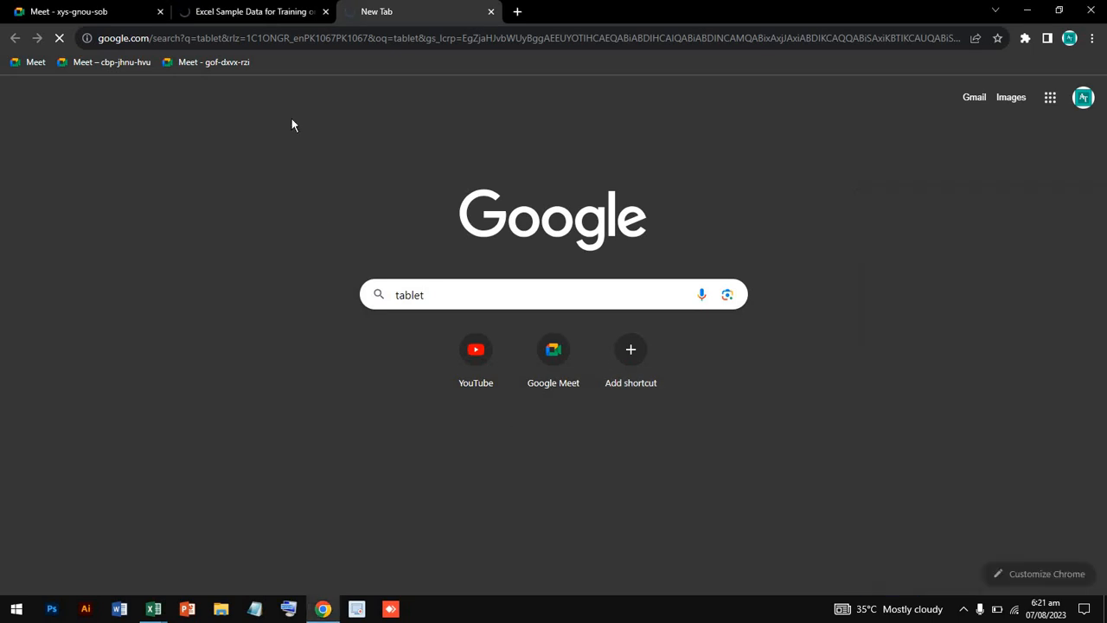
{"action": "left_click", "coordinate": [267, 11]}
{"action": "scroll", "coordinate": [217, 514], "scroll_direction": "down", "scroll_amount": 2}
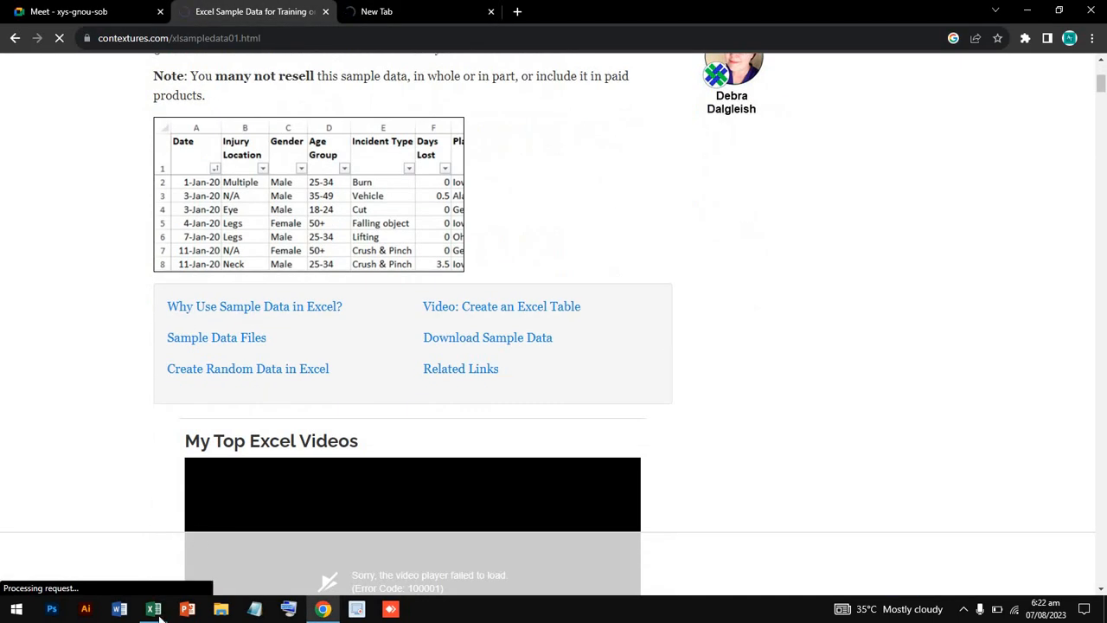
- Switch to Book1 in Excel, browse the new-workbook templates and preview the Inventory list with highlighting template without creating it
{"action": "mouse_move", "coordinate": [155, 605]}
{"action": "left_click", "coordinate": [125, 552]}
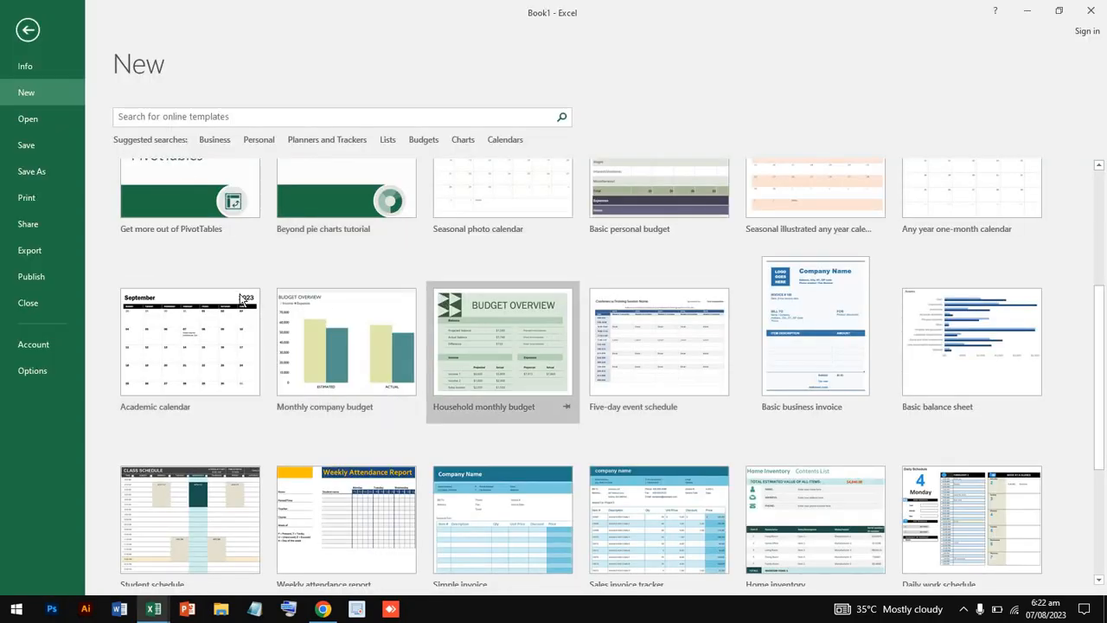
{"action": "scroll", "coordinate": [487, 444], "scroll_direction": "down", "scroll_amount": 3}
{"action": "scroll", "coordinate": [487, 444], "scroll_direction": "down", "scroll_amount": 2}
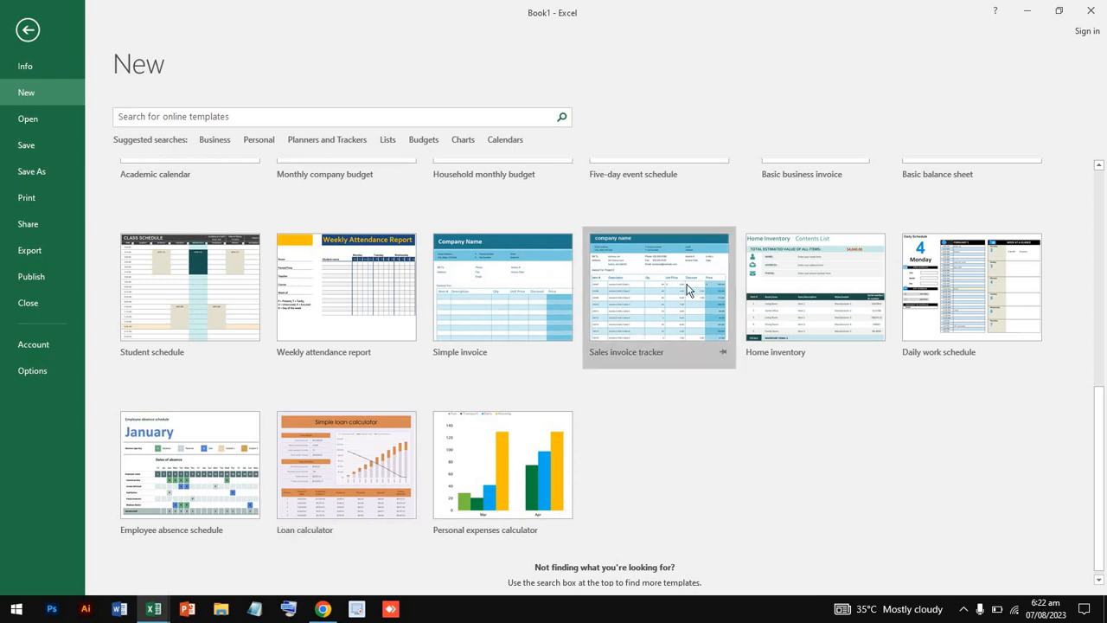
{"action": "scroll", "coordinate": [687, 289], "scroll_direction": "up", "scroll_amount": 10}
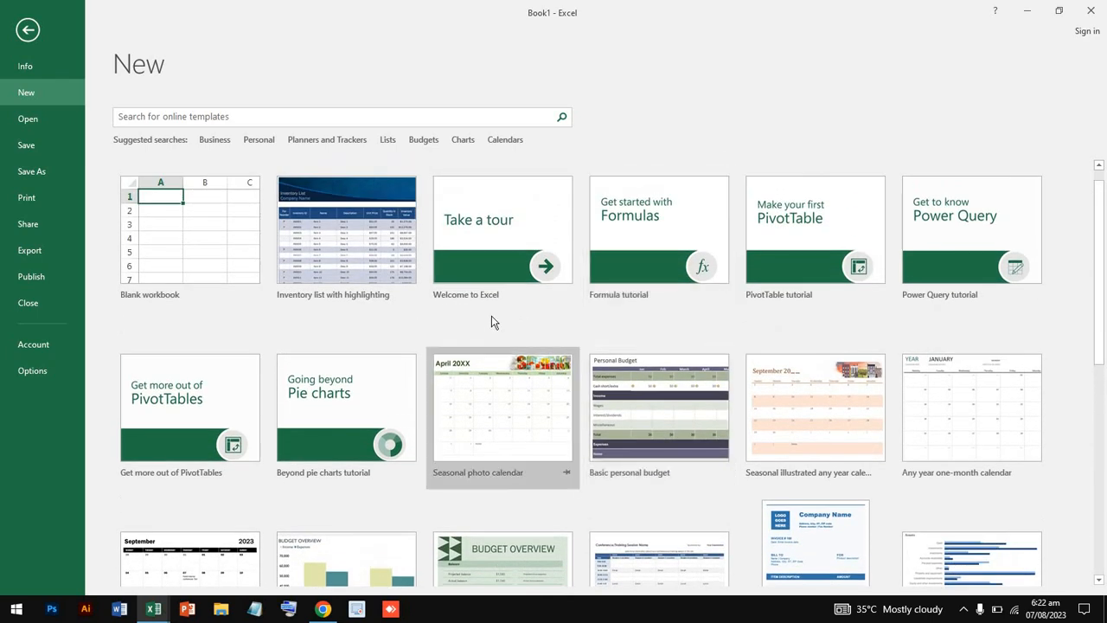
{"action": "scroll", "coordinate": [491, 322], "scroll_direction": "up", "scroll_amount": 1}
{"action": "left_click", "coordinate": [372, 272]}
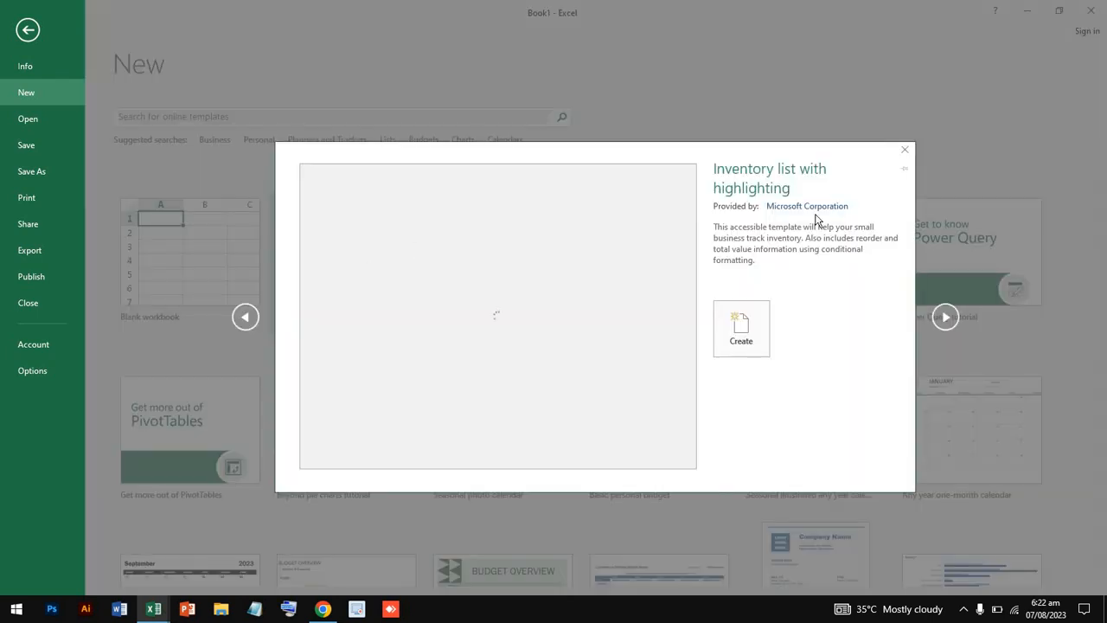
{"action": "left_click", "coordinate": [904, 150]}
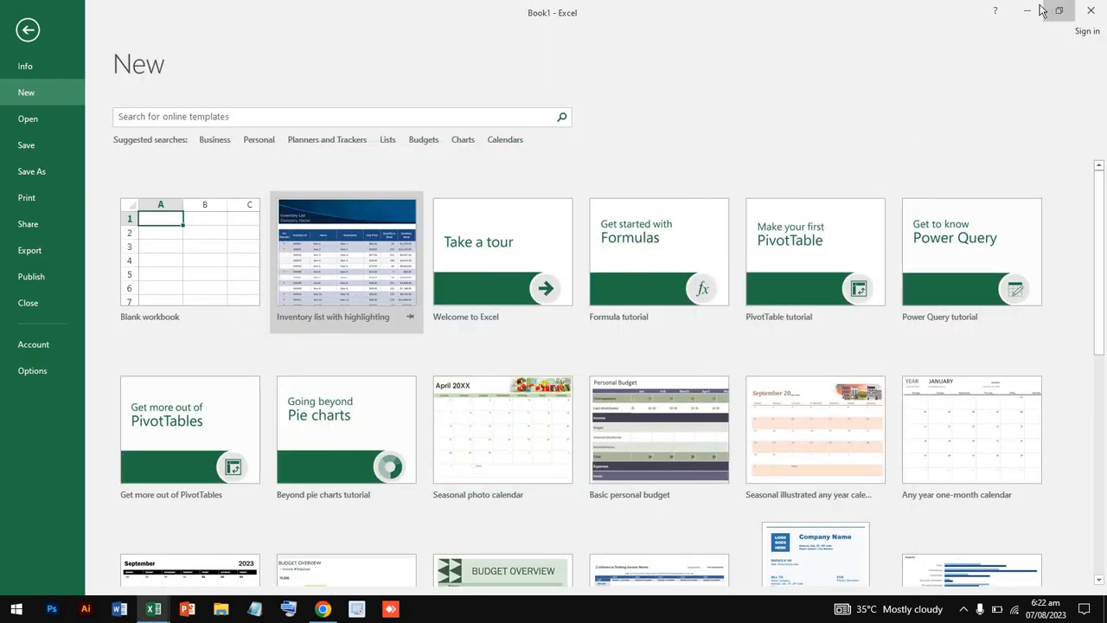
- Switch to the Inventory list with highlighting1 workbook, select cell G1 on Sheet1 and close the workbook
{"action": "left_click", "coordinate": [1031, 11]}
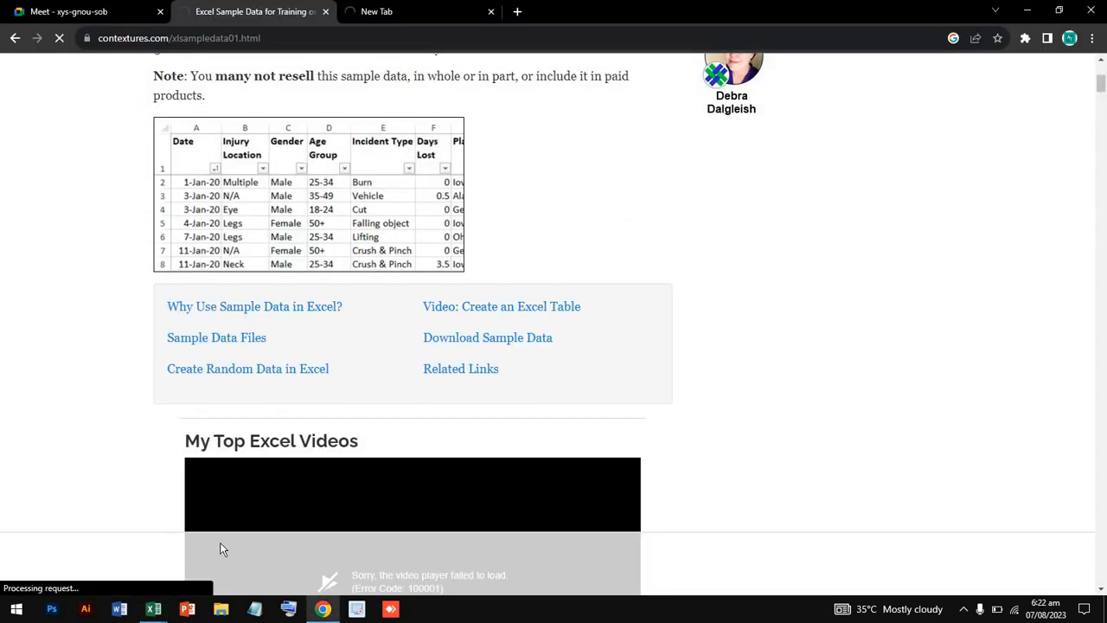
{"action": "mouse_move", "coordinate": [153, 609]}
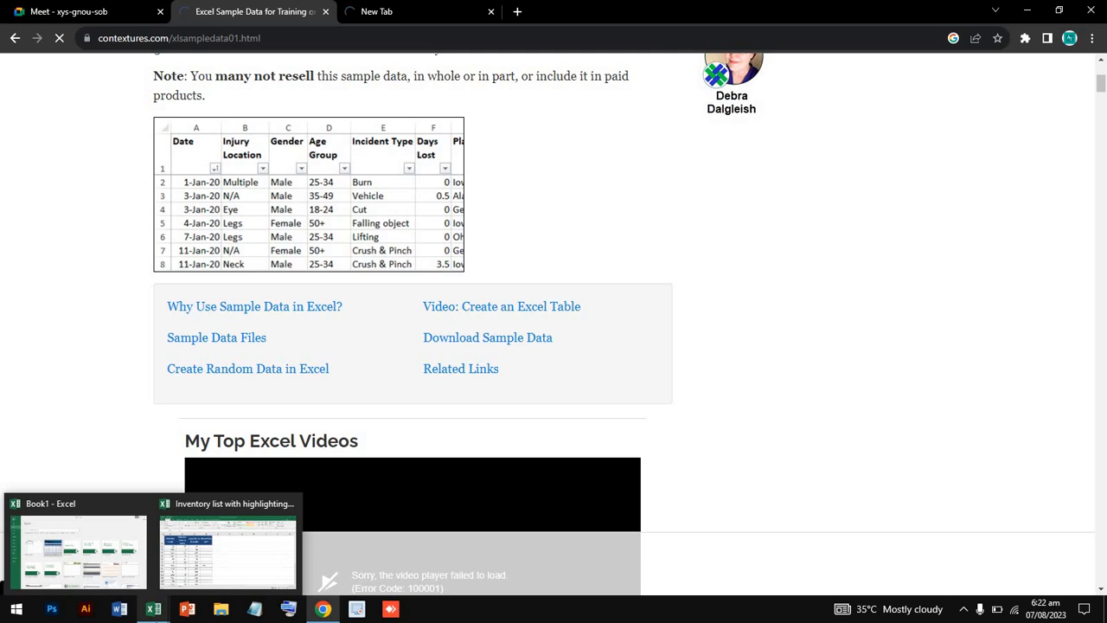
{"action": "left_click", "coordinate": [238, 545]}
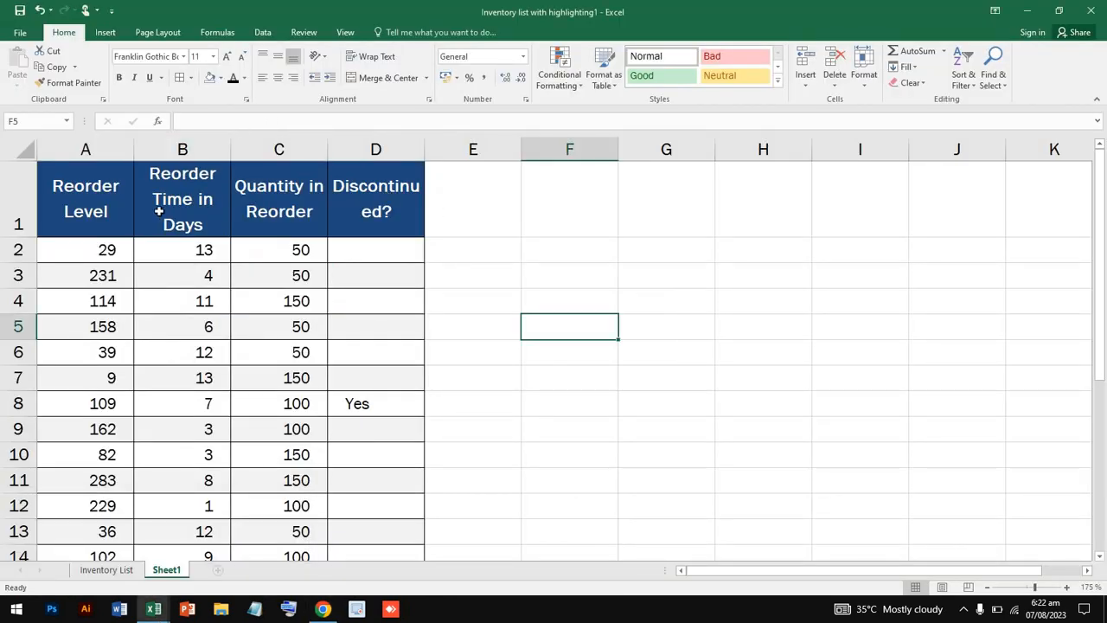
{"action": "left_click", "coordinate": [653, 234]}
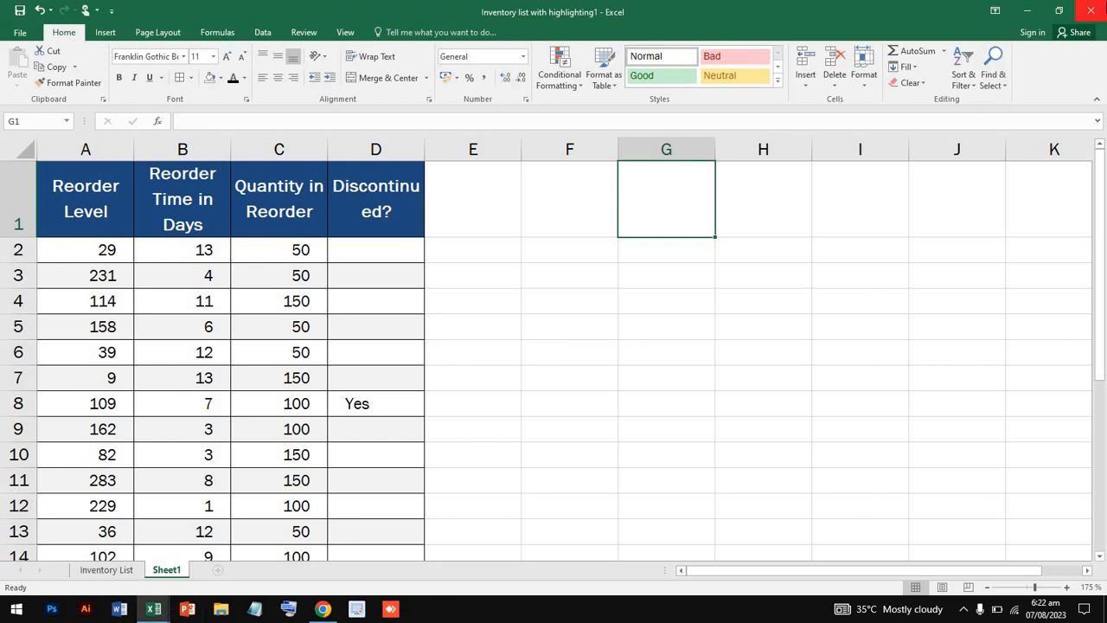
{"action": "left_click", "coordinate": [1091, 10]}
{"action": "left_click", "coordinate": [547, 331]}
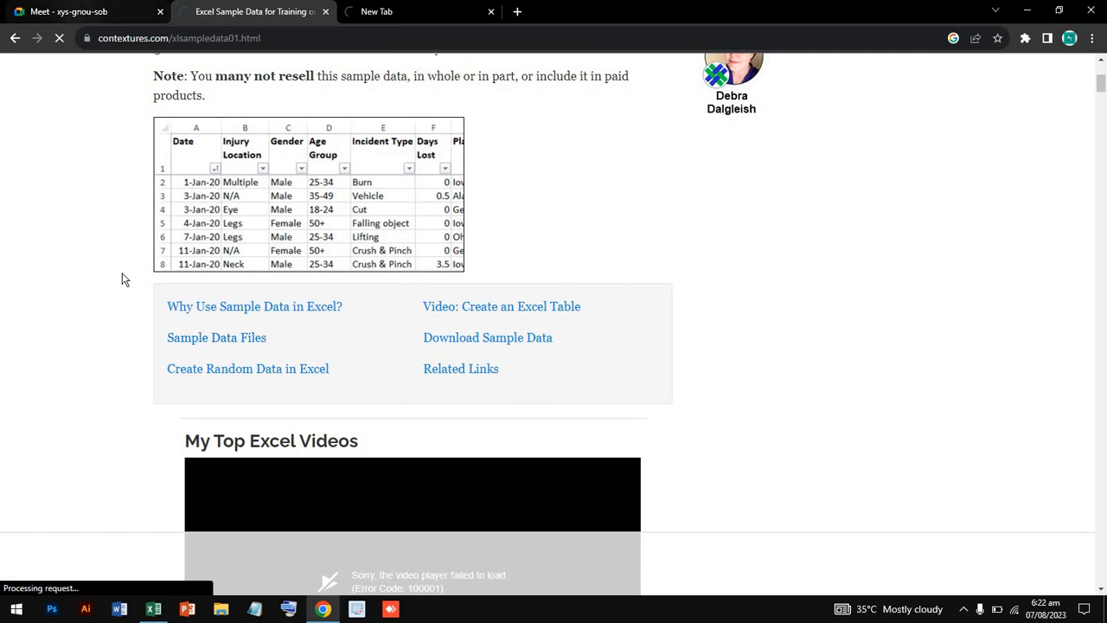
- Create a new blank workbook in Excel and maximize its window
{"action": "left_click", "coordinate": [154, 609]}
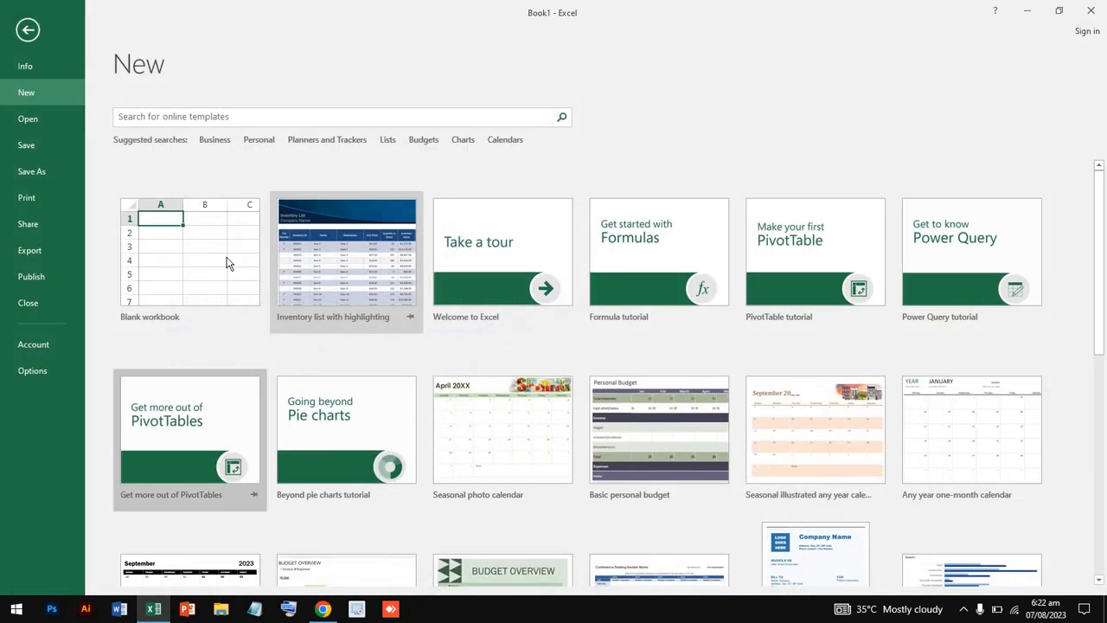
{"action": "left_click", "coordinate": [228, 256]}
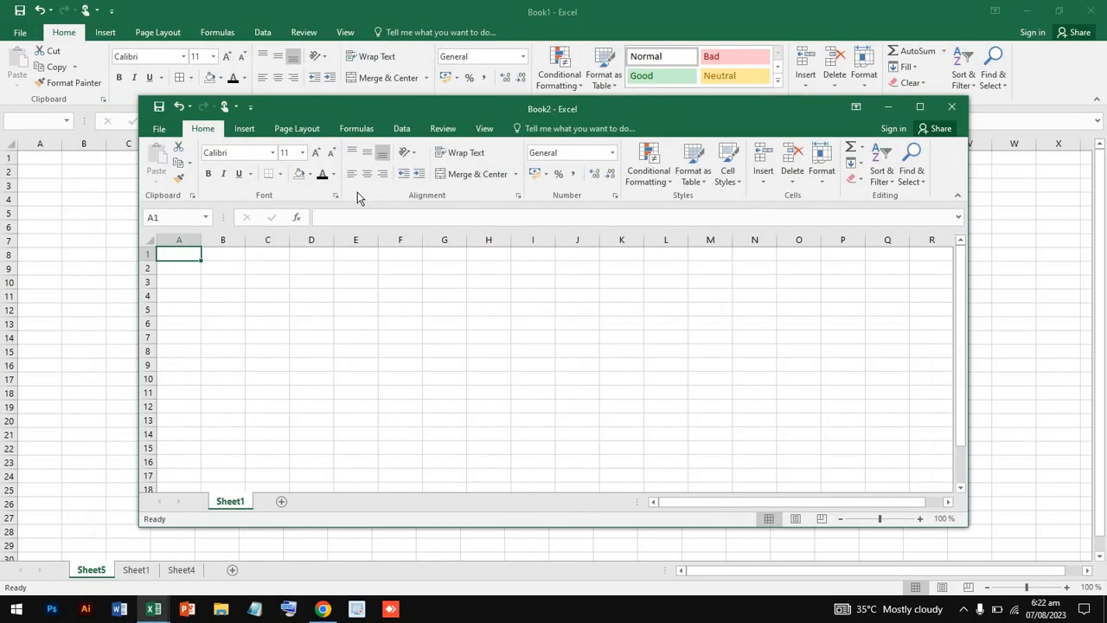
{"action": "left_click", "coordinate": [918, 107]}
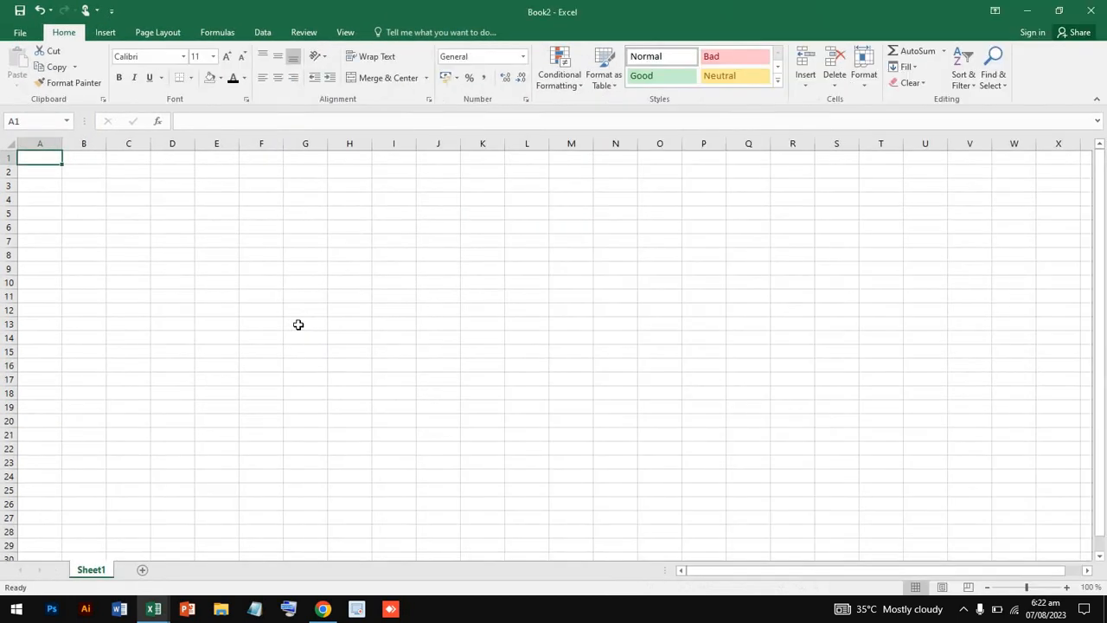